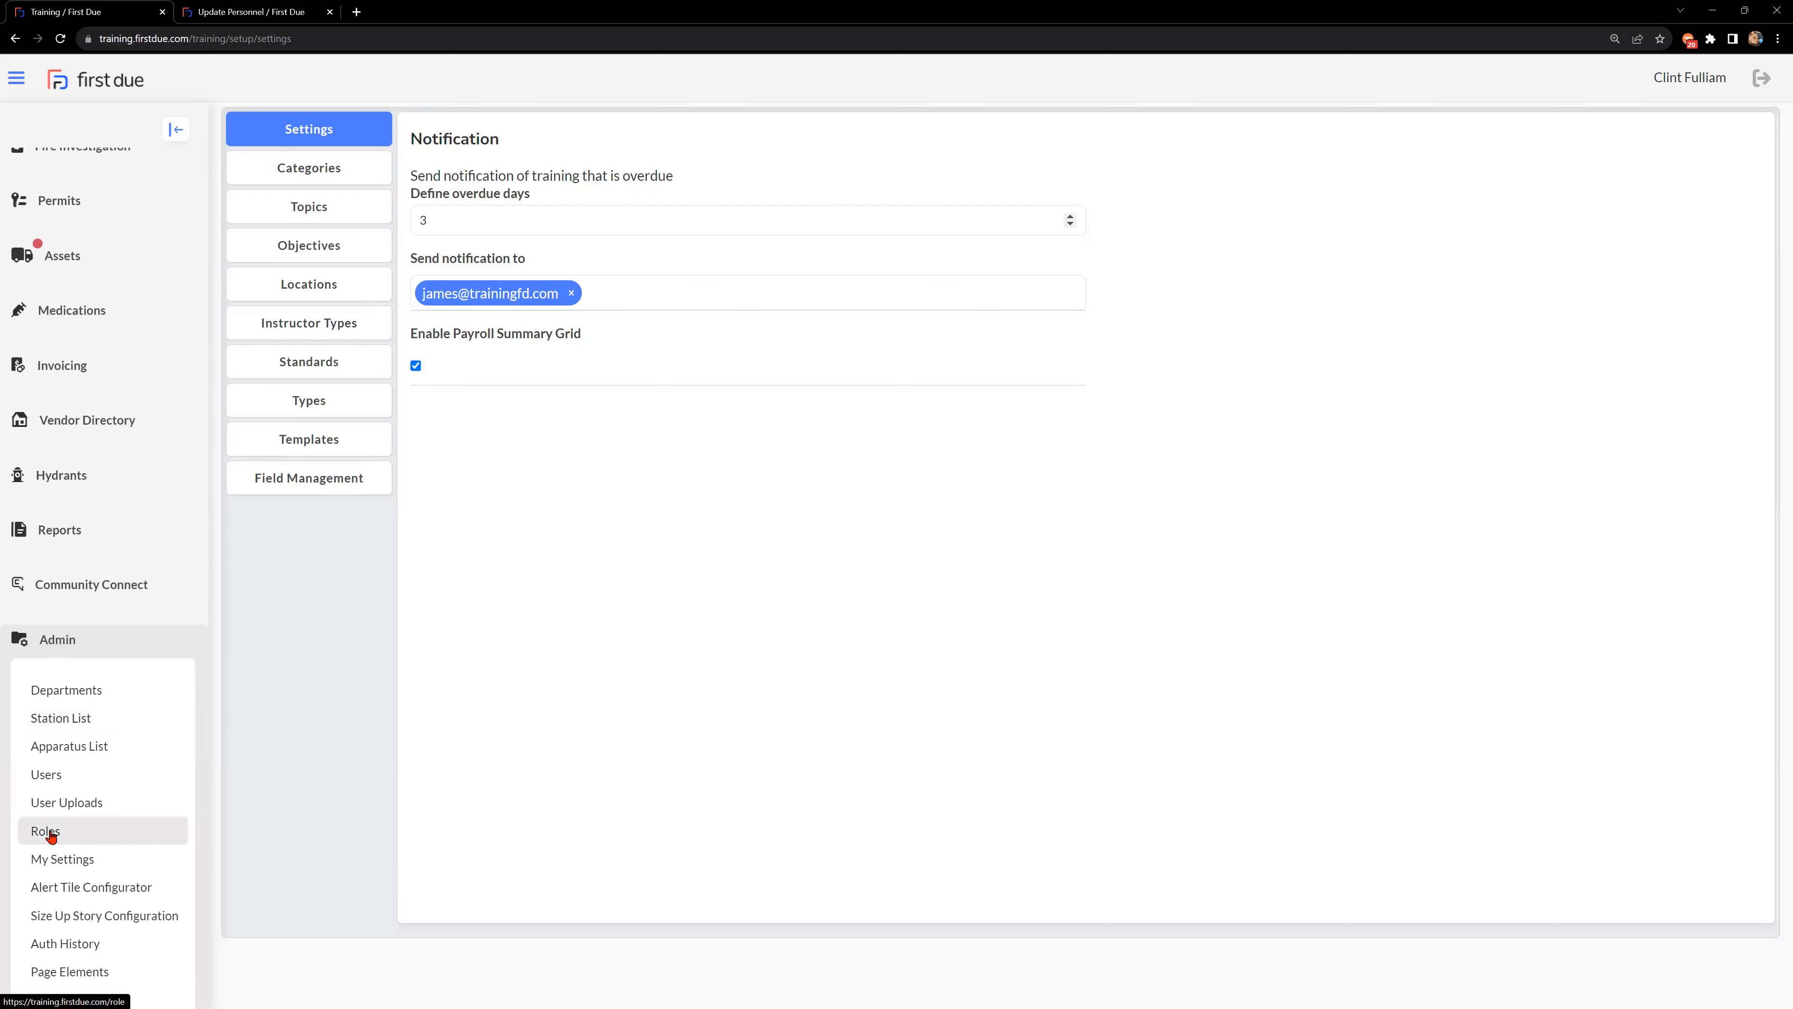
Open the End User R & P role from the role list and review its Training permissions.
click(48, 834)
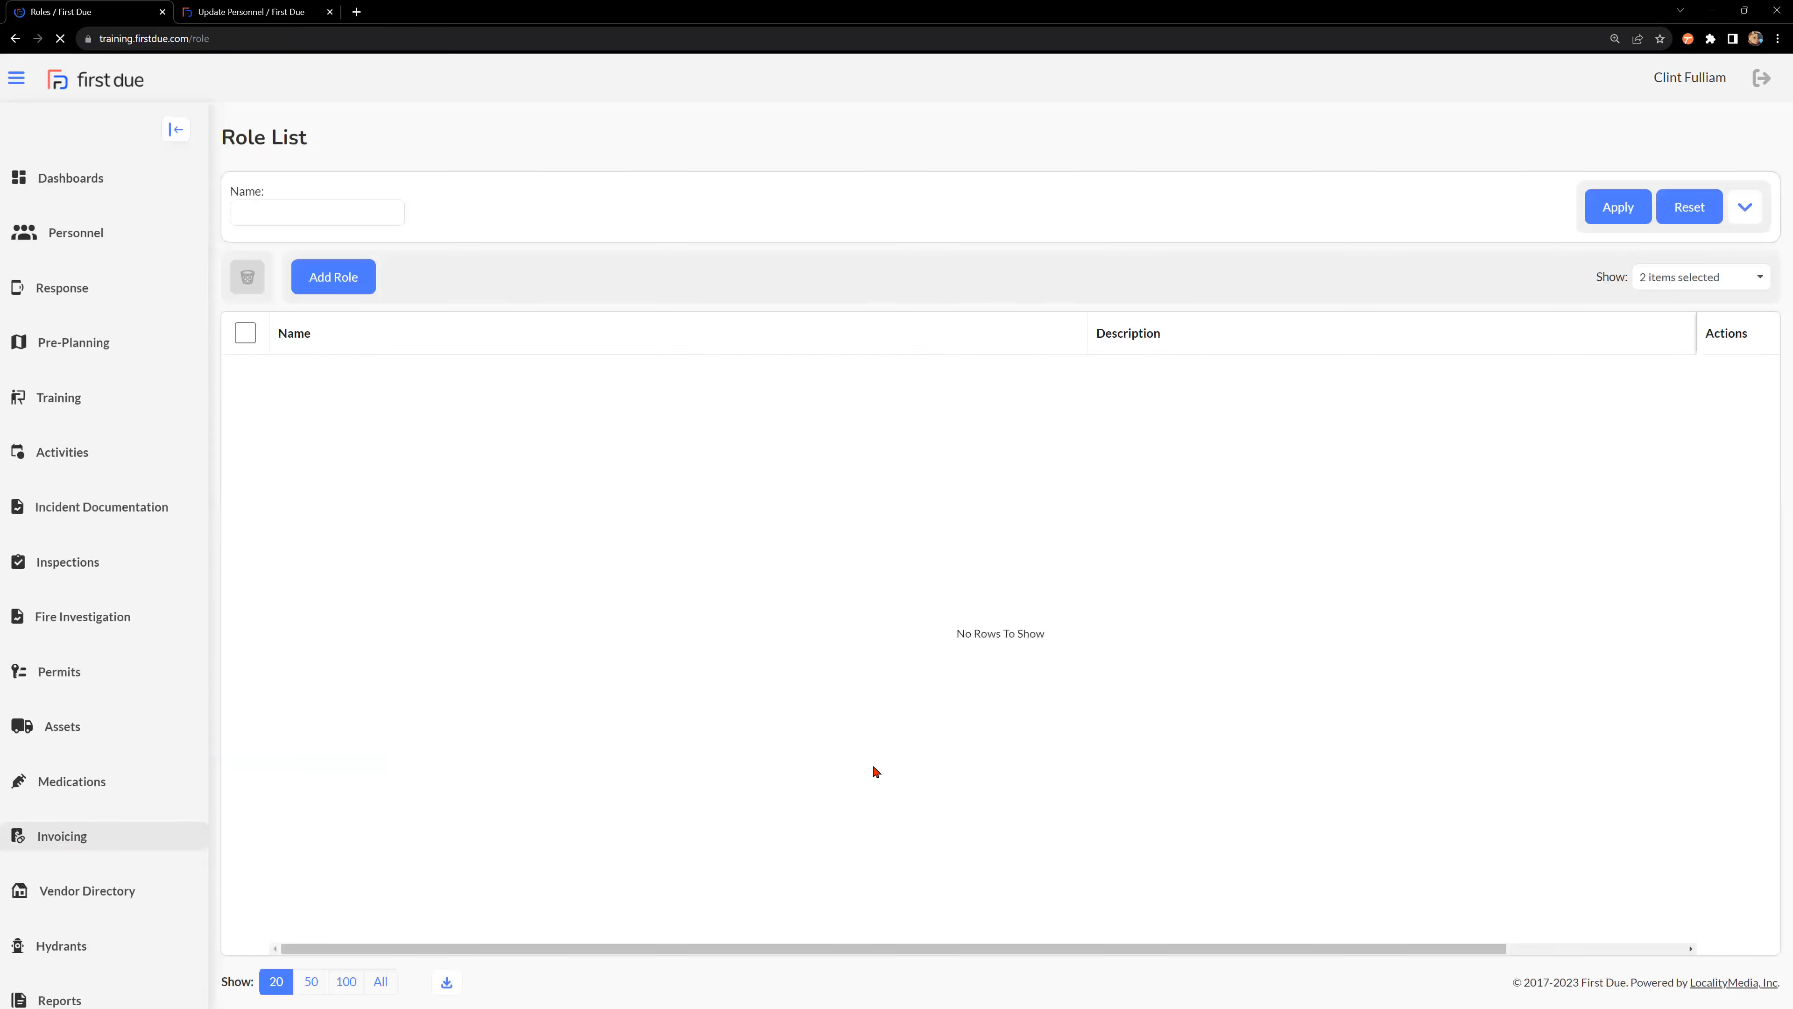
click(1740, 380)
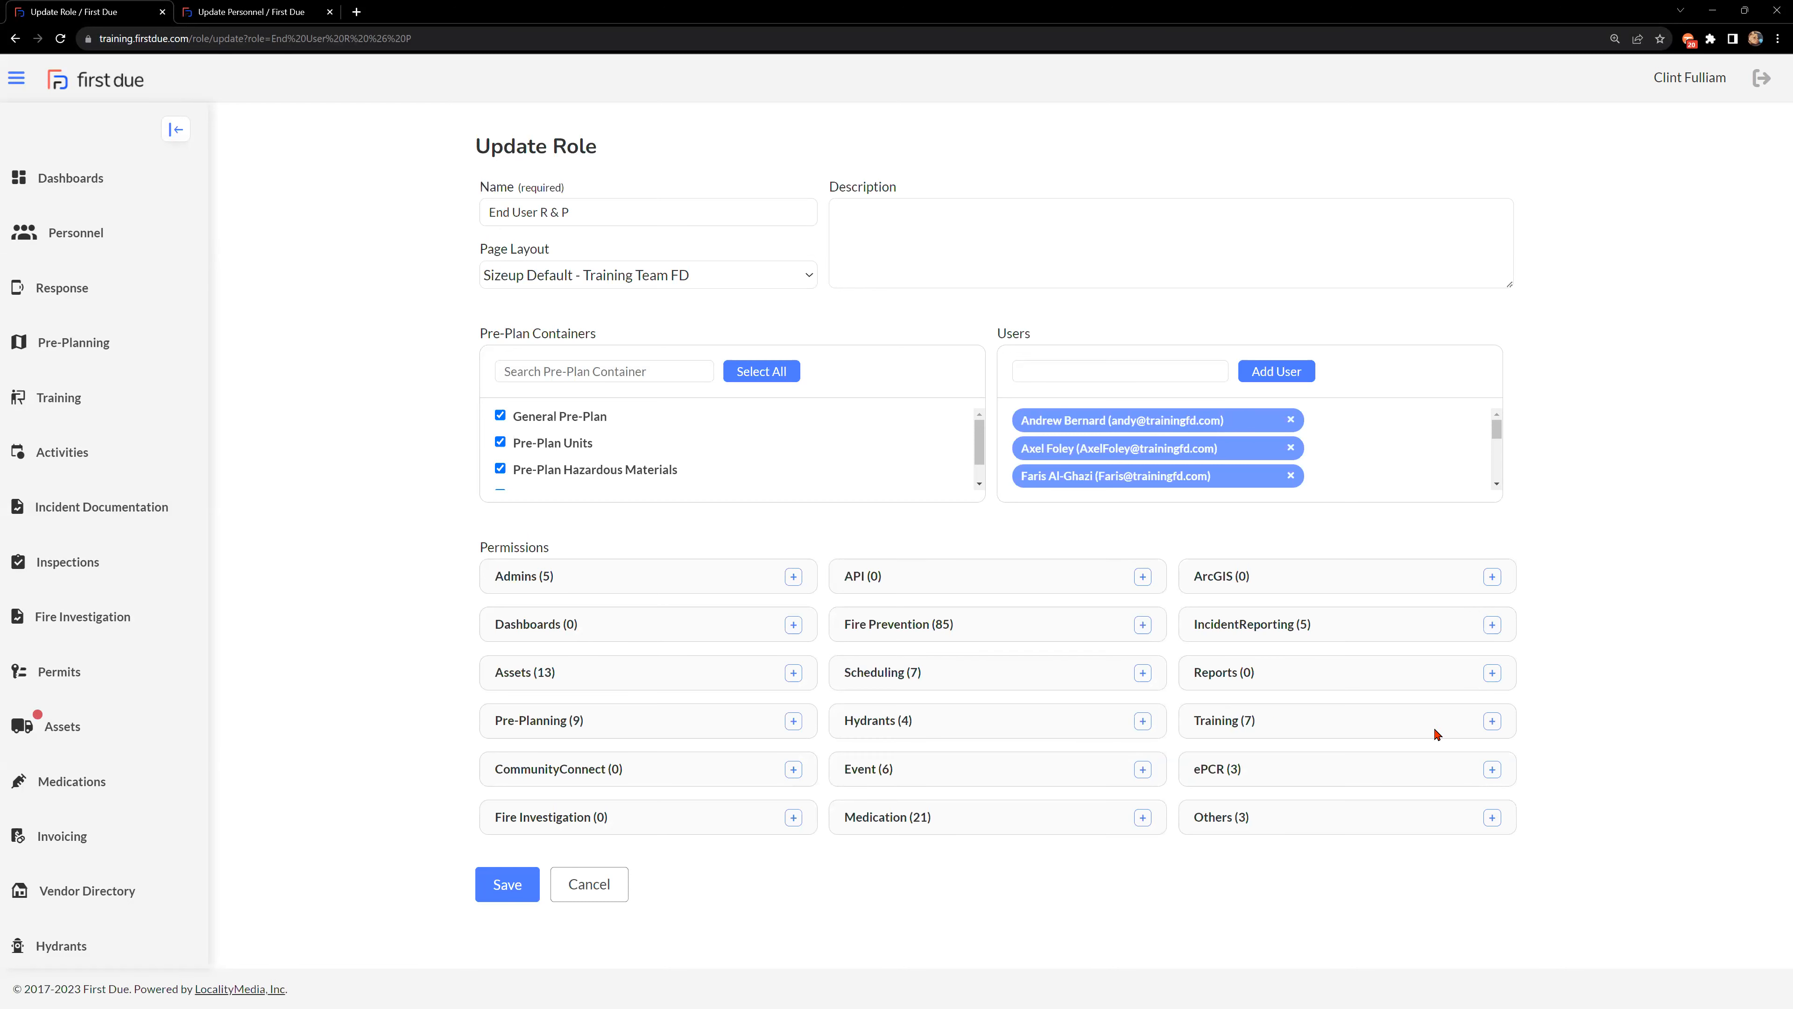
click(1490, 722)
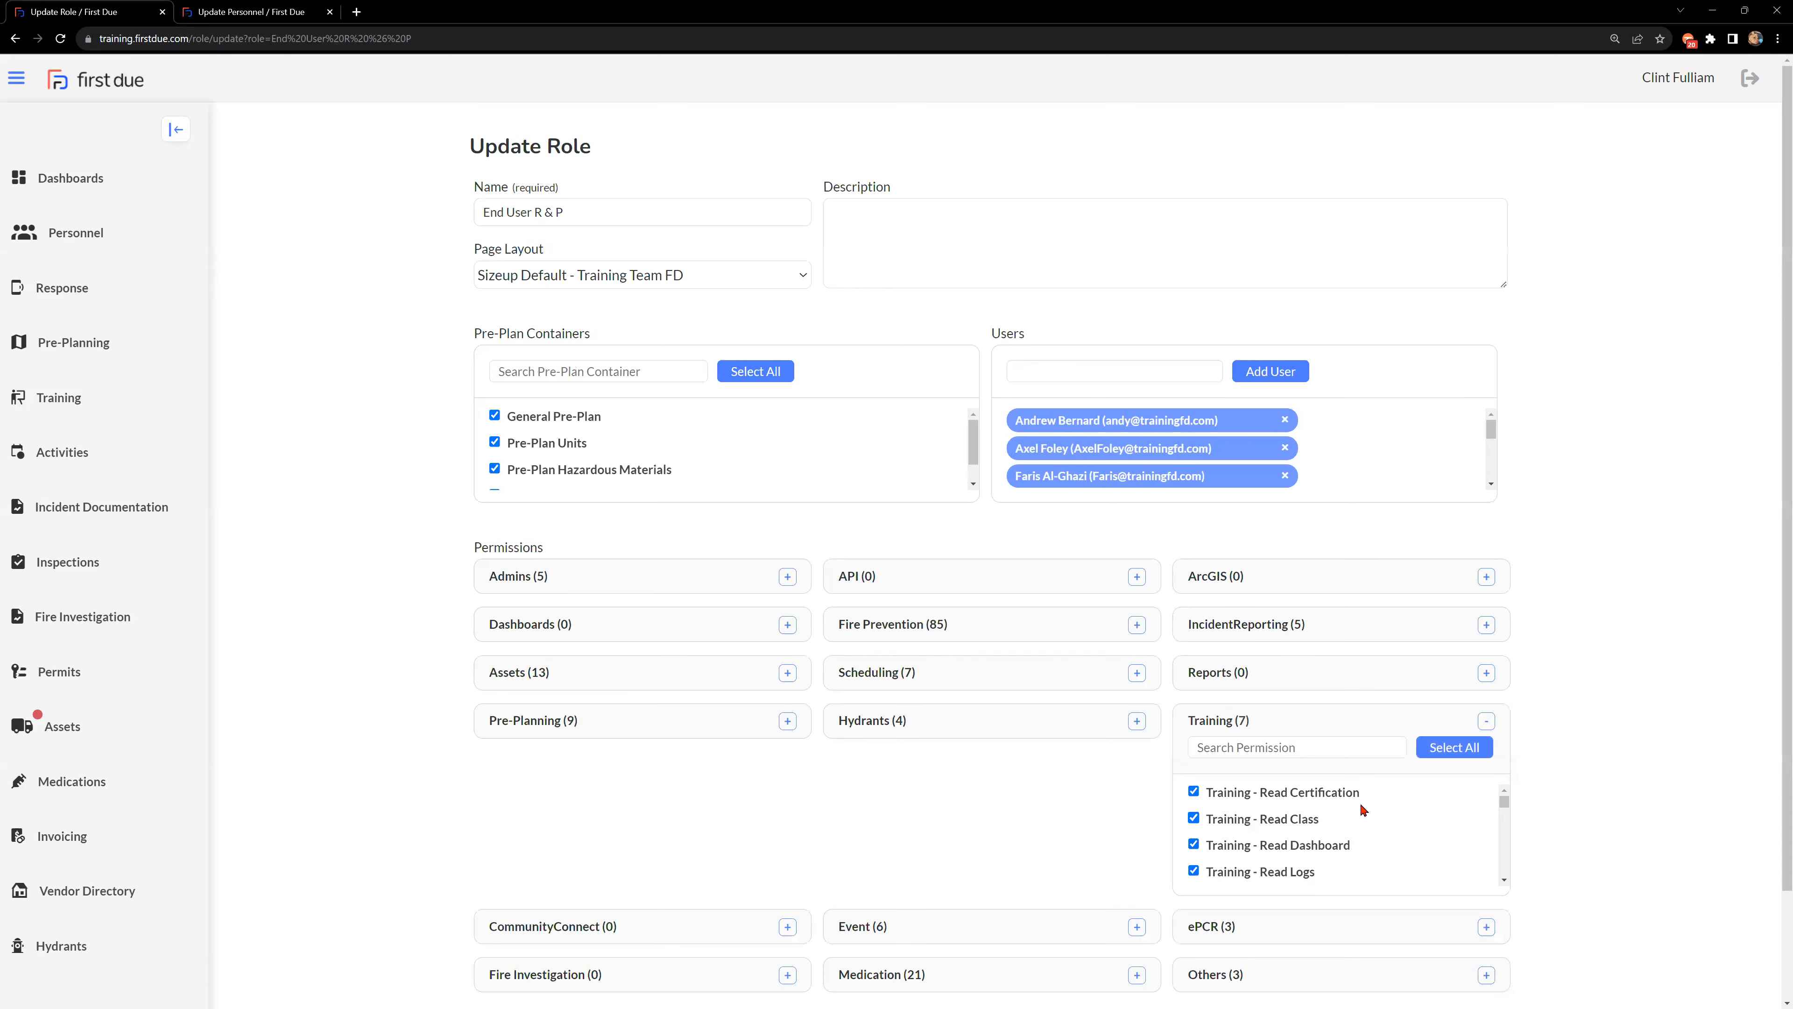
scroll(1364, 817, down, 1)
scroll(1363, 818, down, 2)
scroll(1363, 820, down, 5)
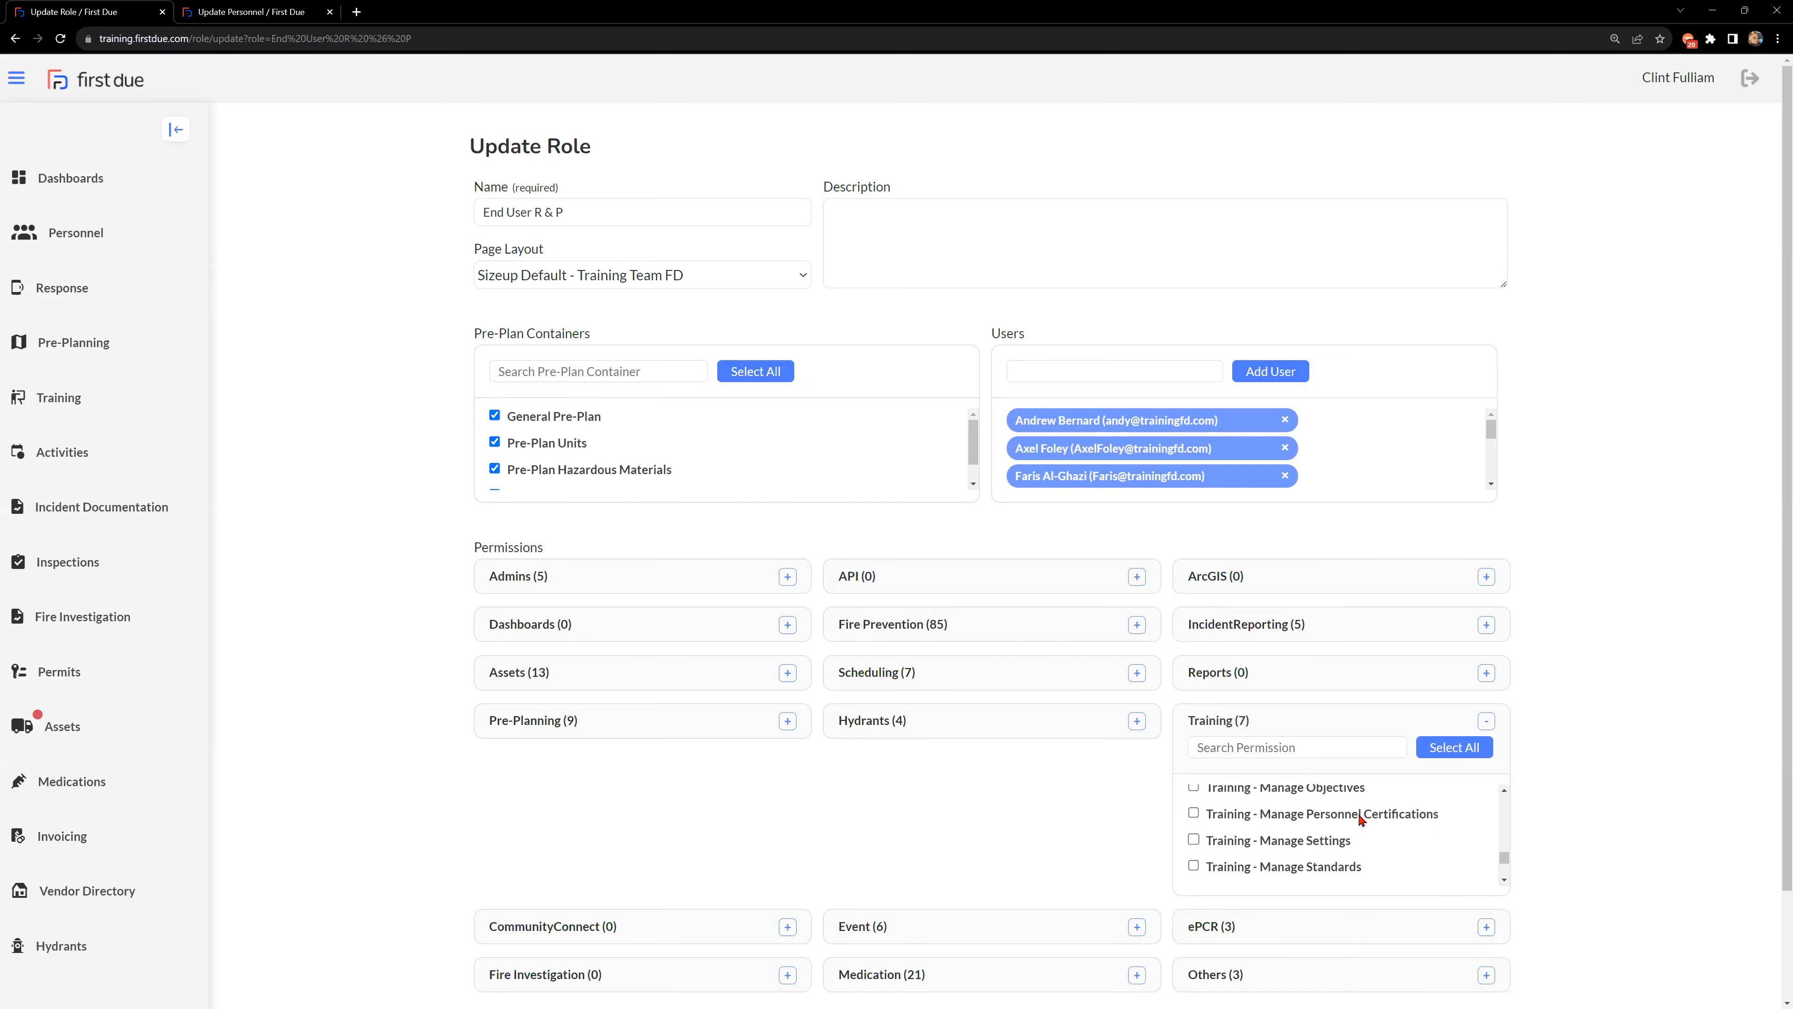
scroll(493, 929, down, 2)
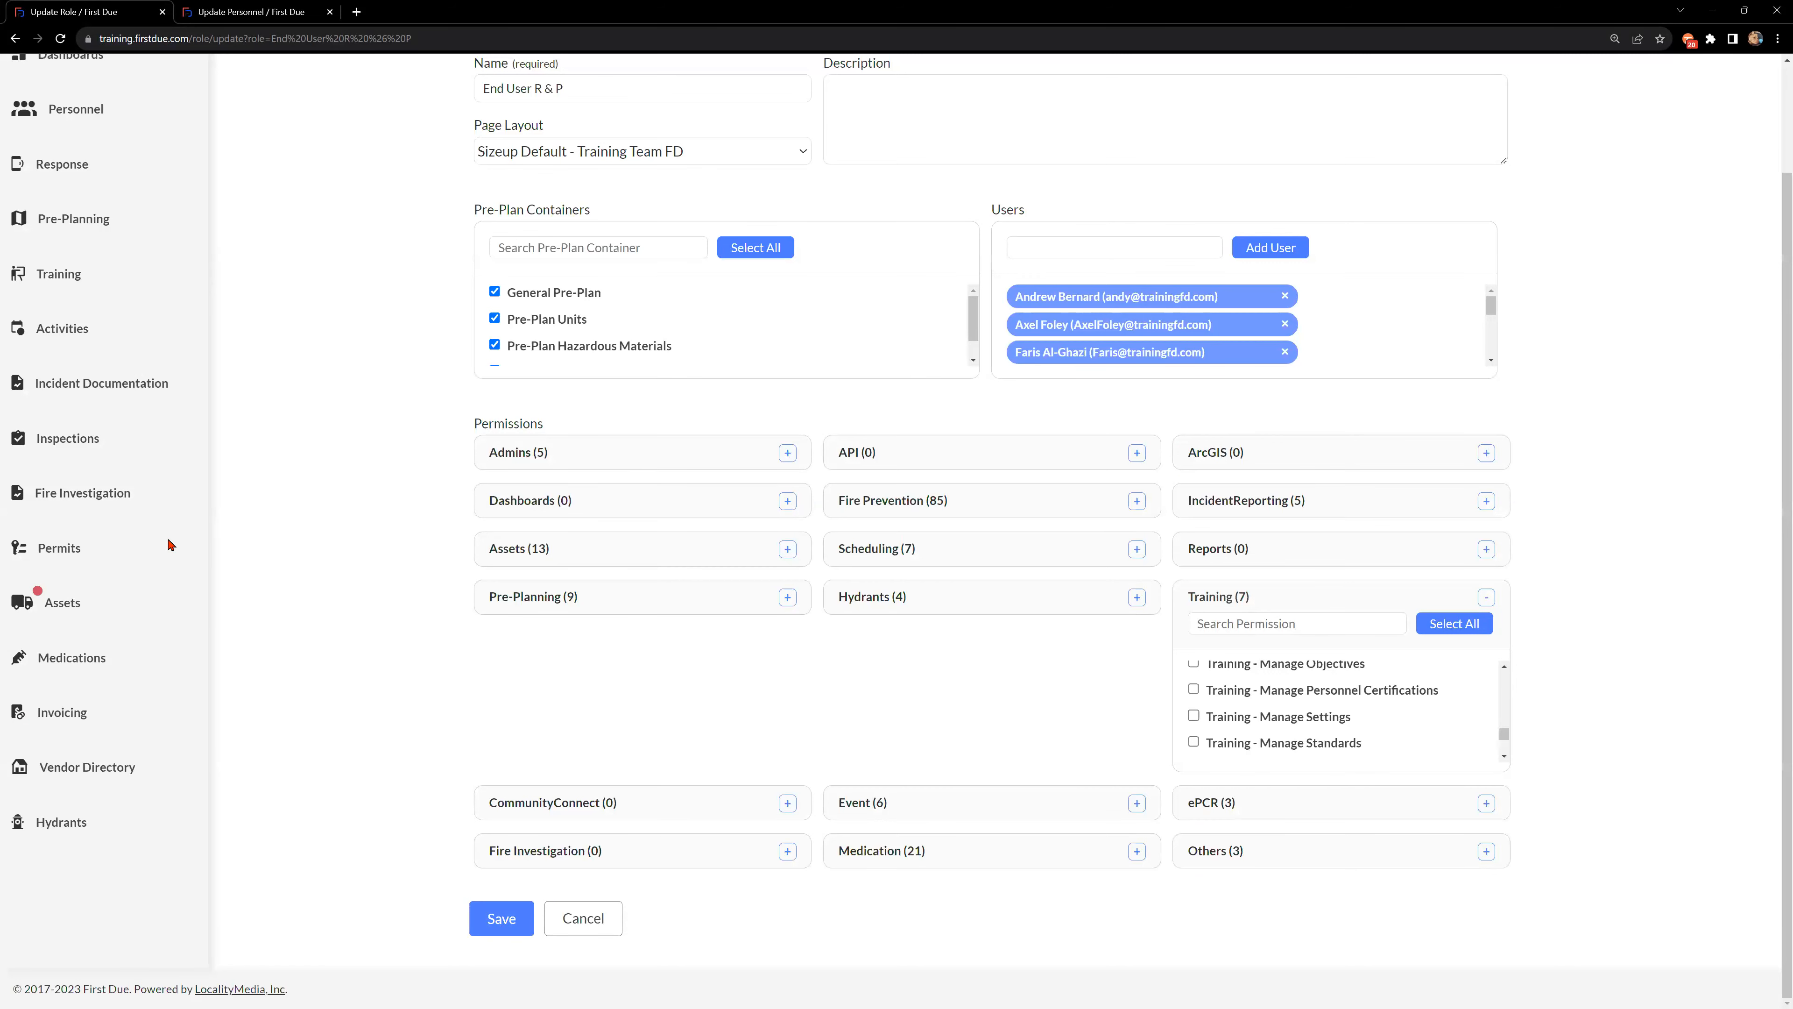
scroll(164, 537, up, 2)
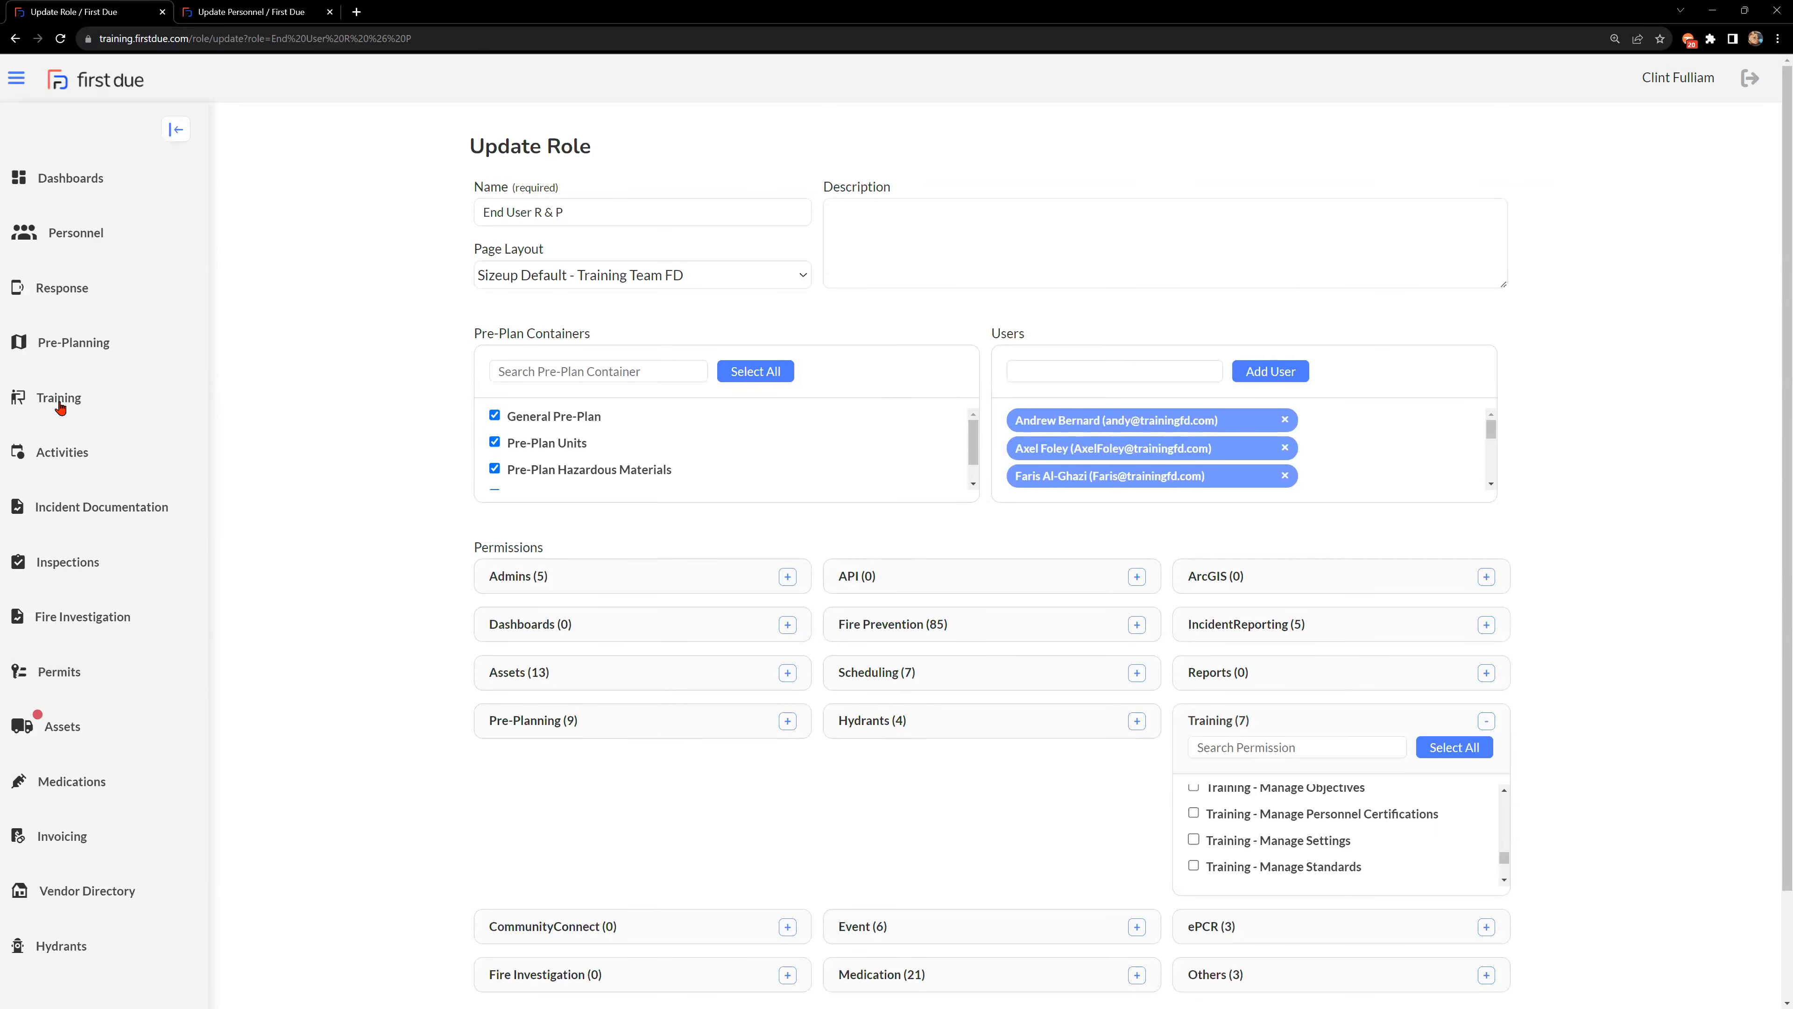
Open the Training module's setup settings and inspect the overdue-days notification setting.
click(73, 412)
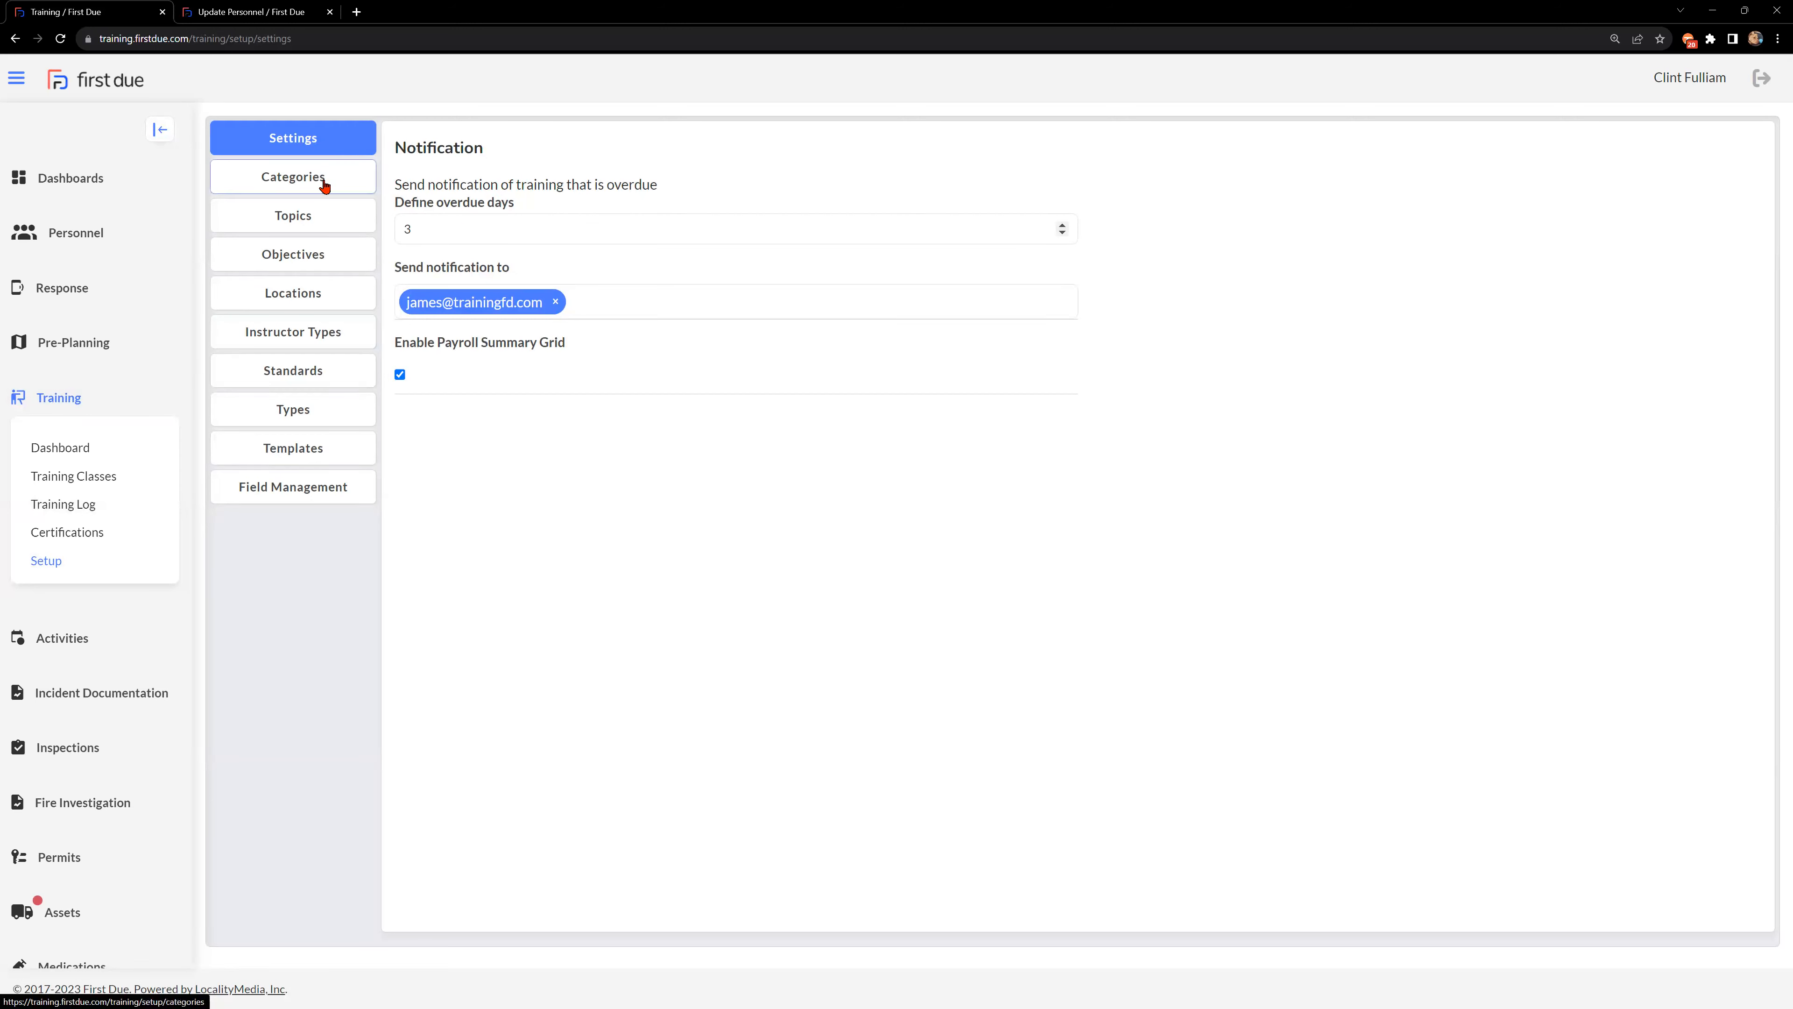
click(330, 218)
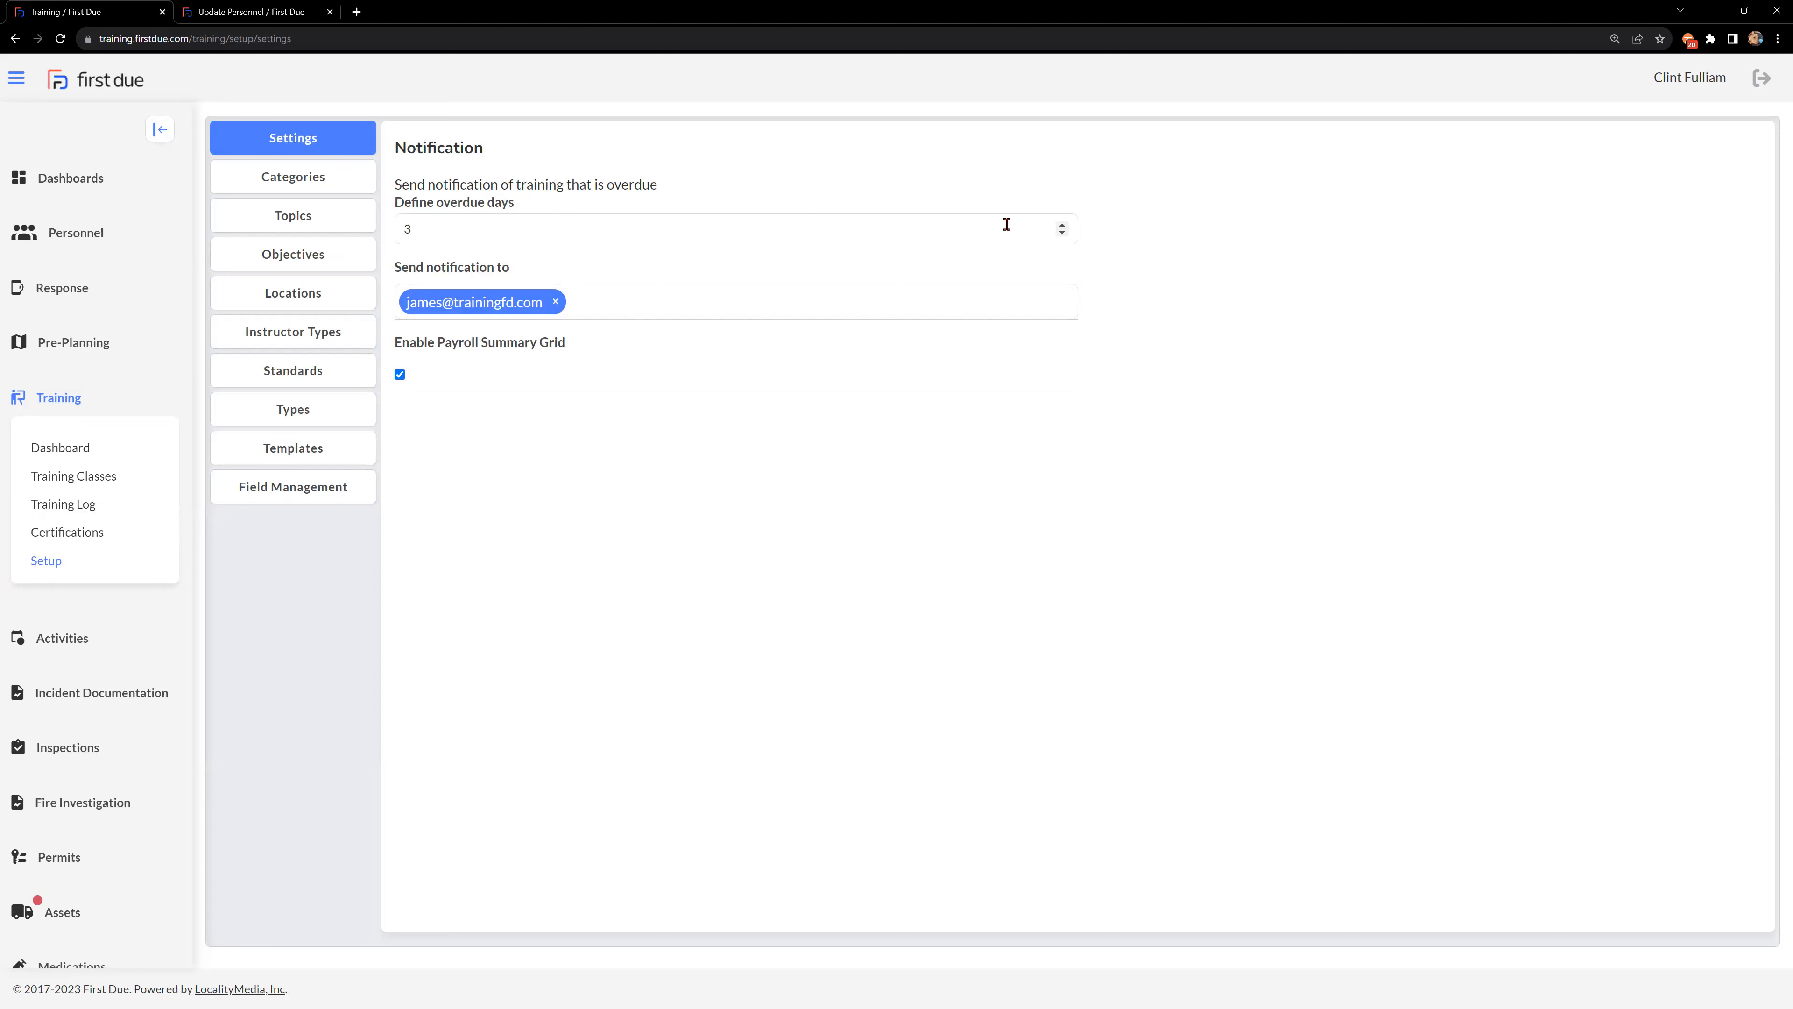
click(443, 236)
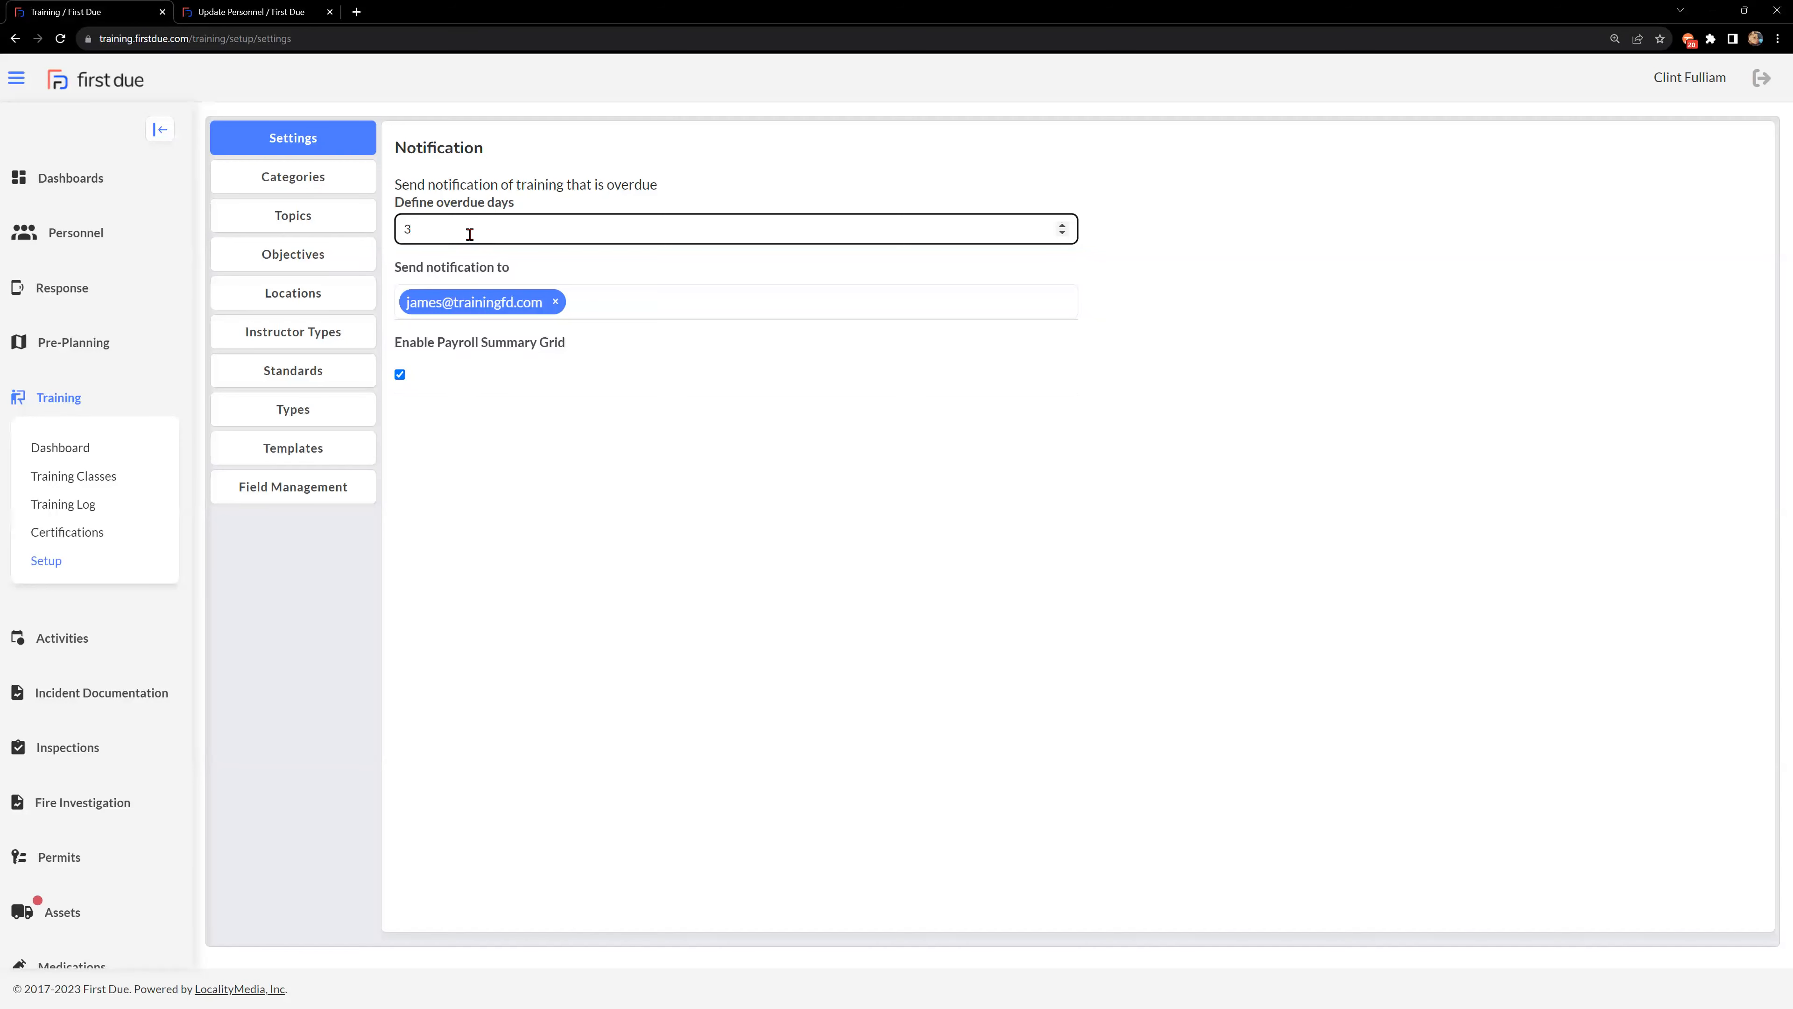
Add a second recipient's e-mail to the overdue training notifications, then remove that recipient again.
click(586, 305)
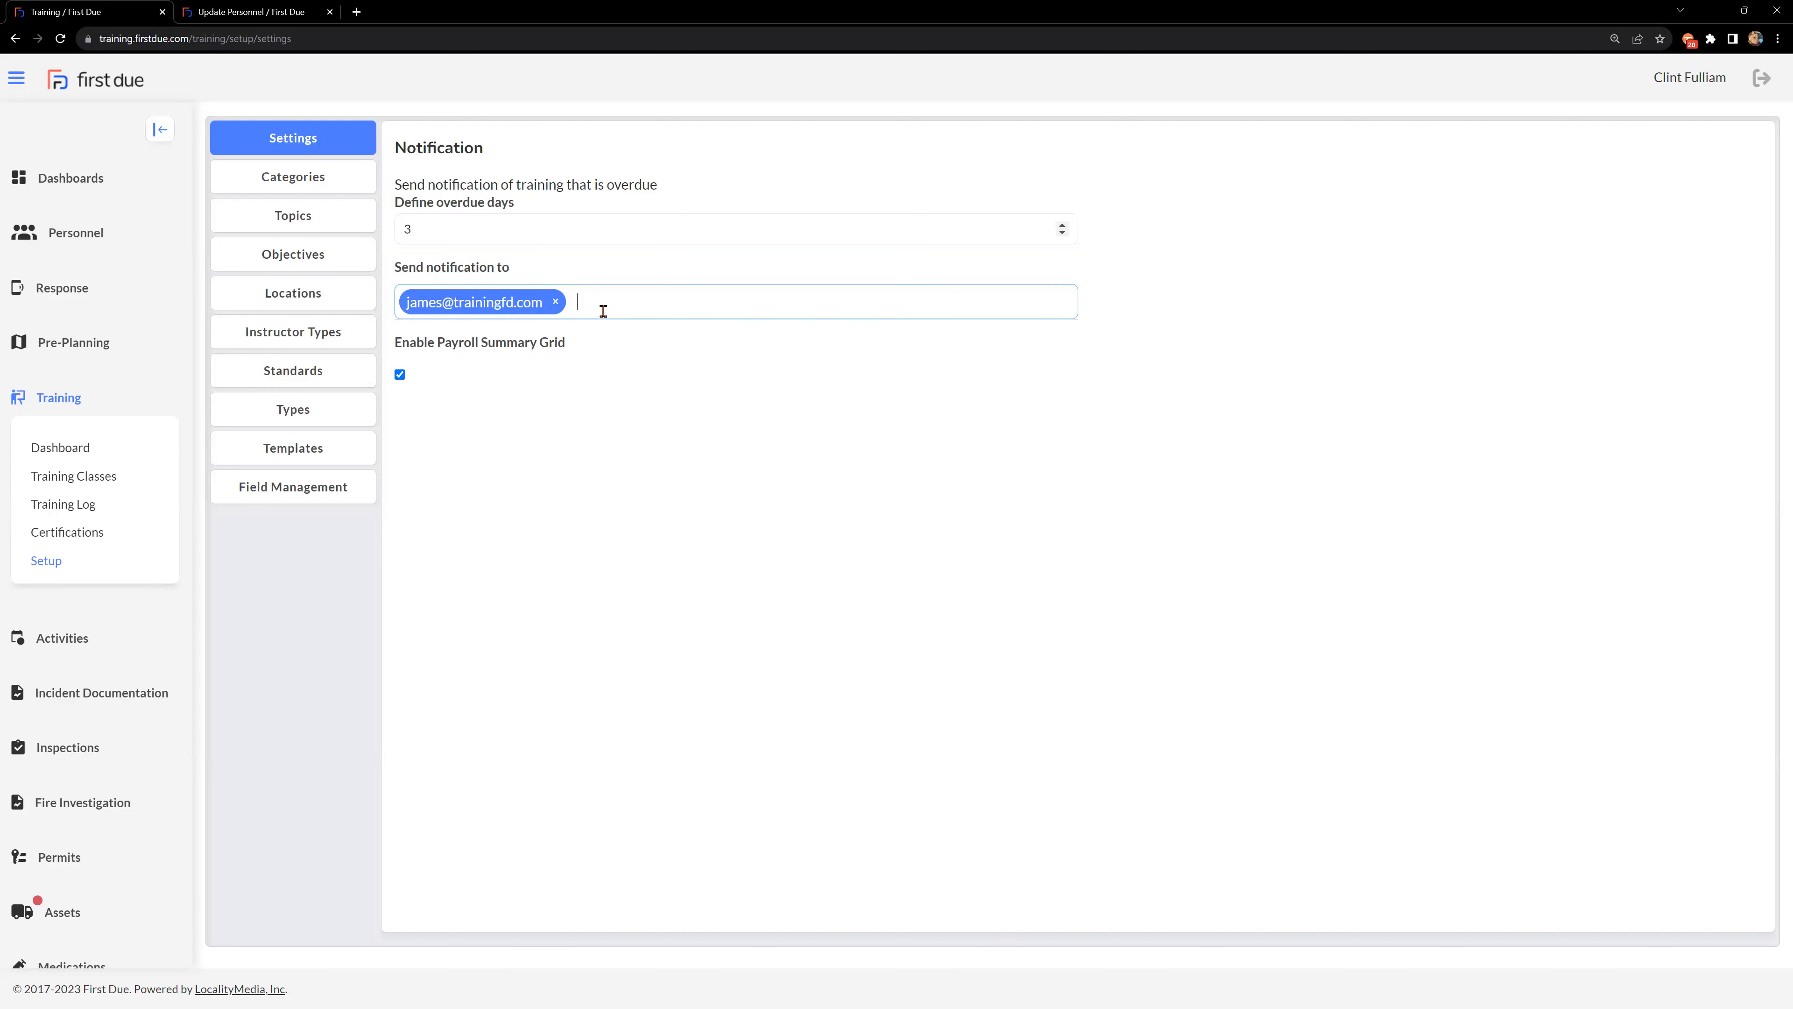
text(clin)
click(576, 342)
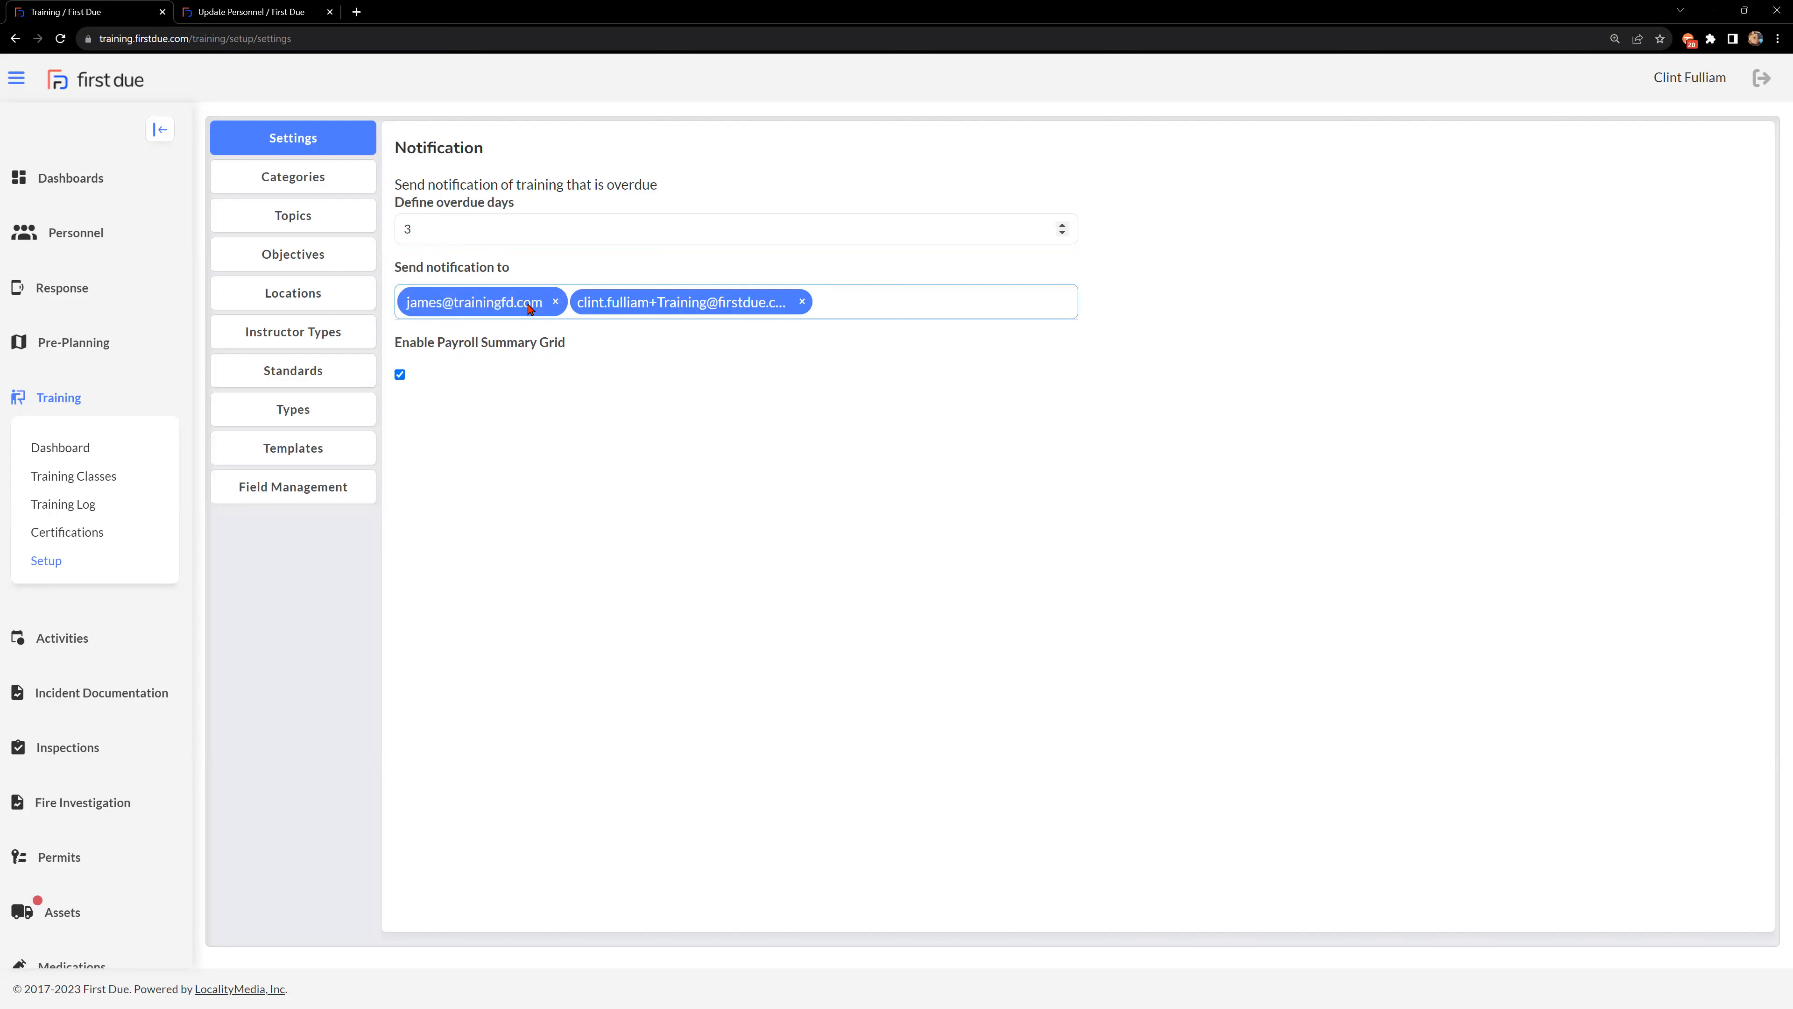
click(802, 303)
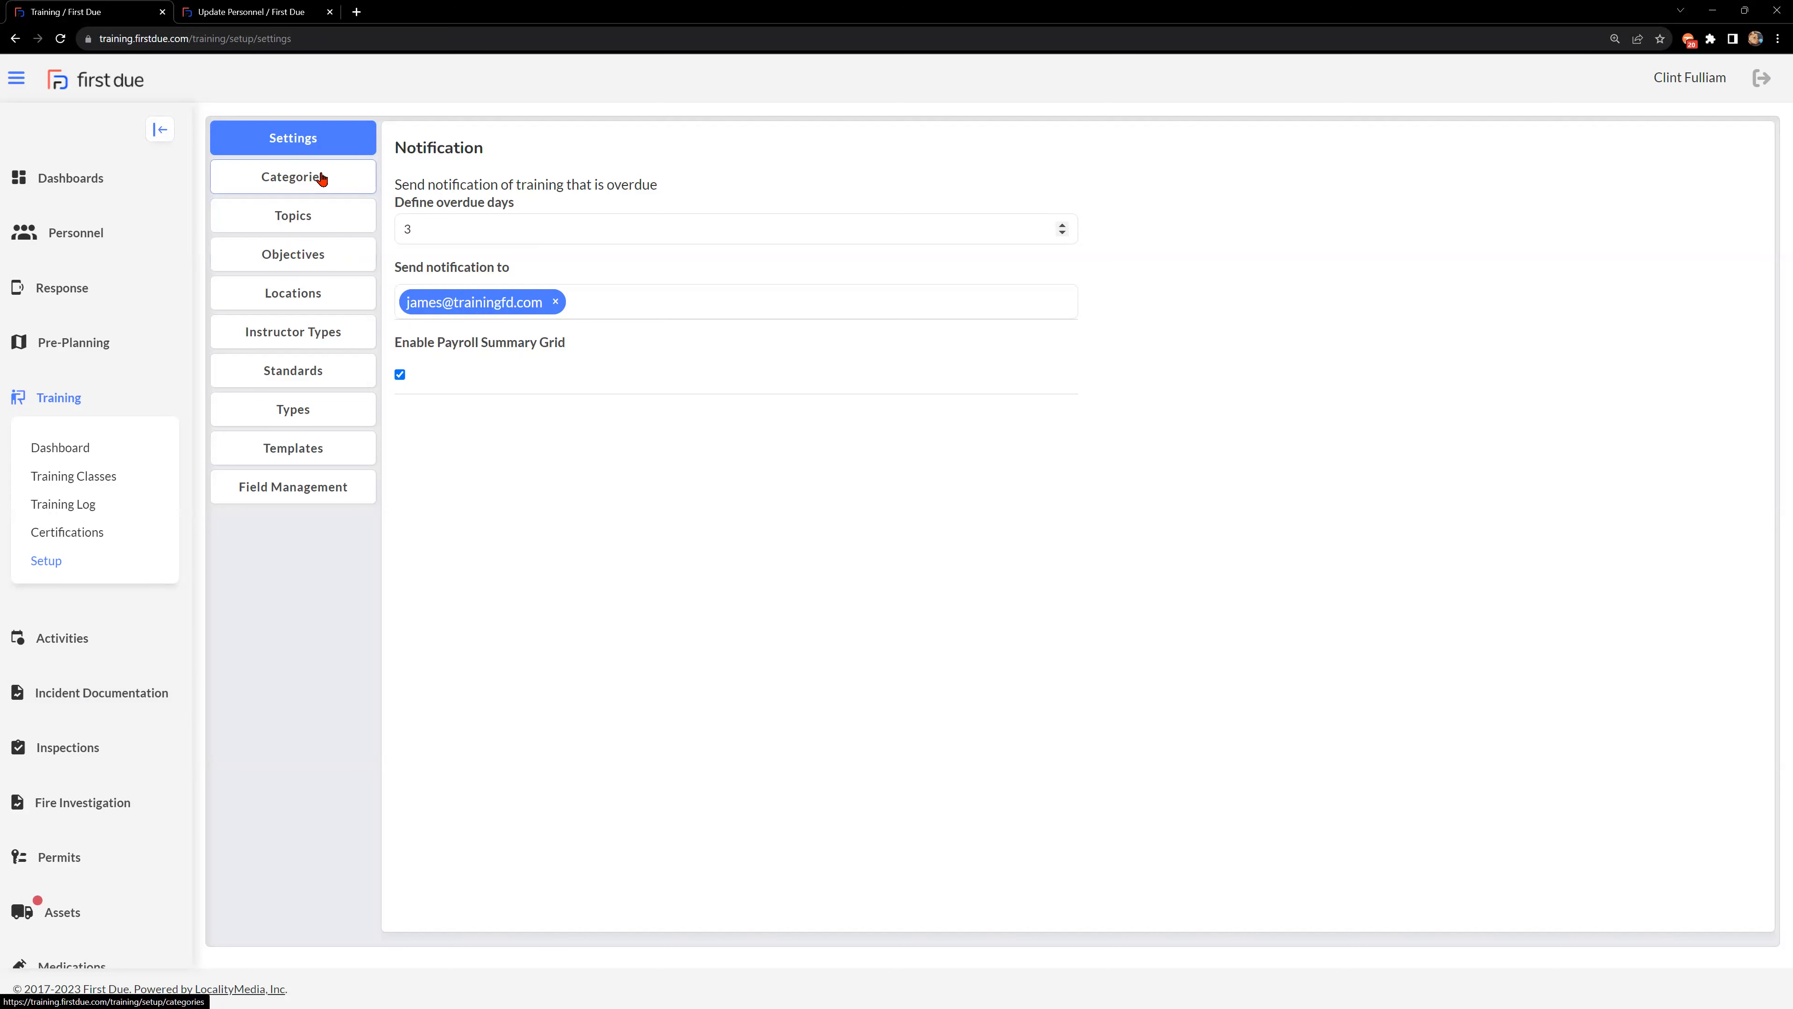
Open the training categories, view the archived ones and return to the active list.
click(317, 187)
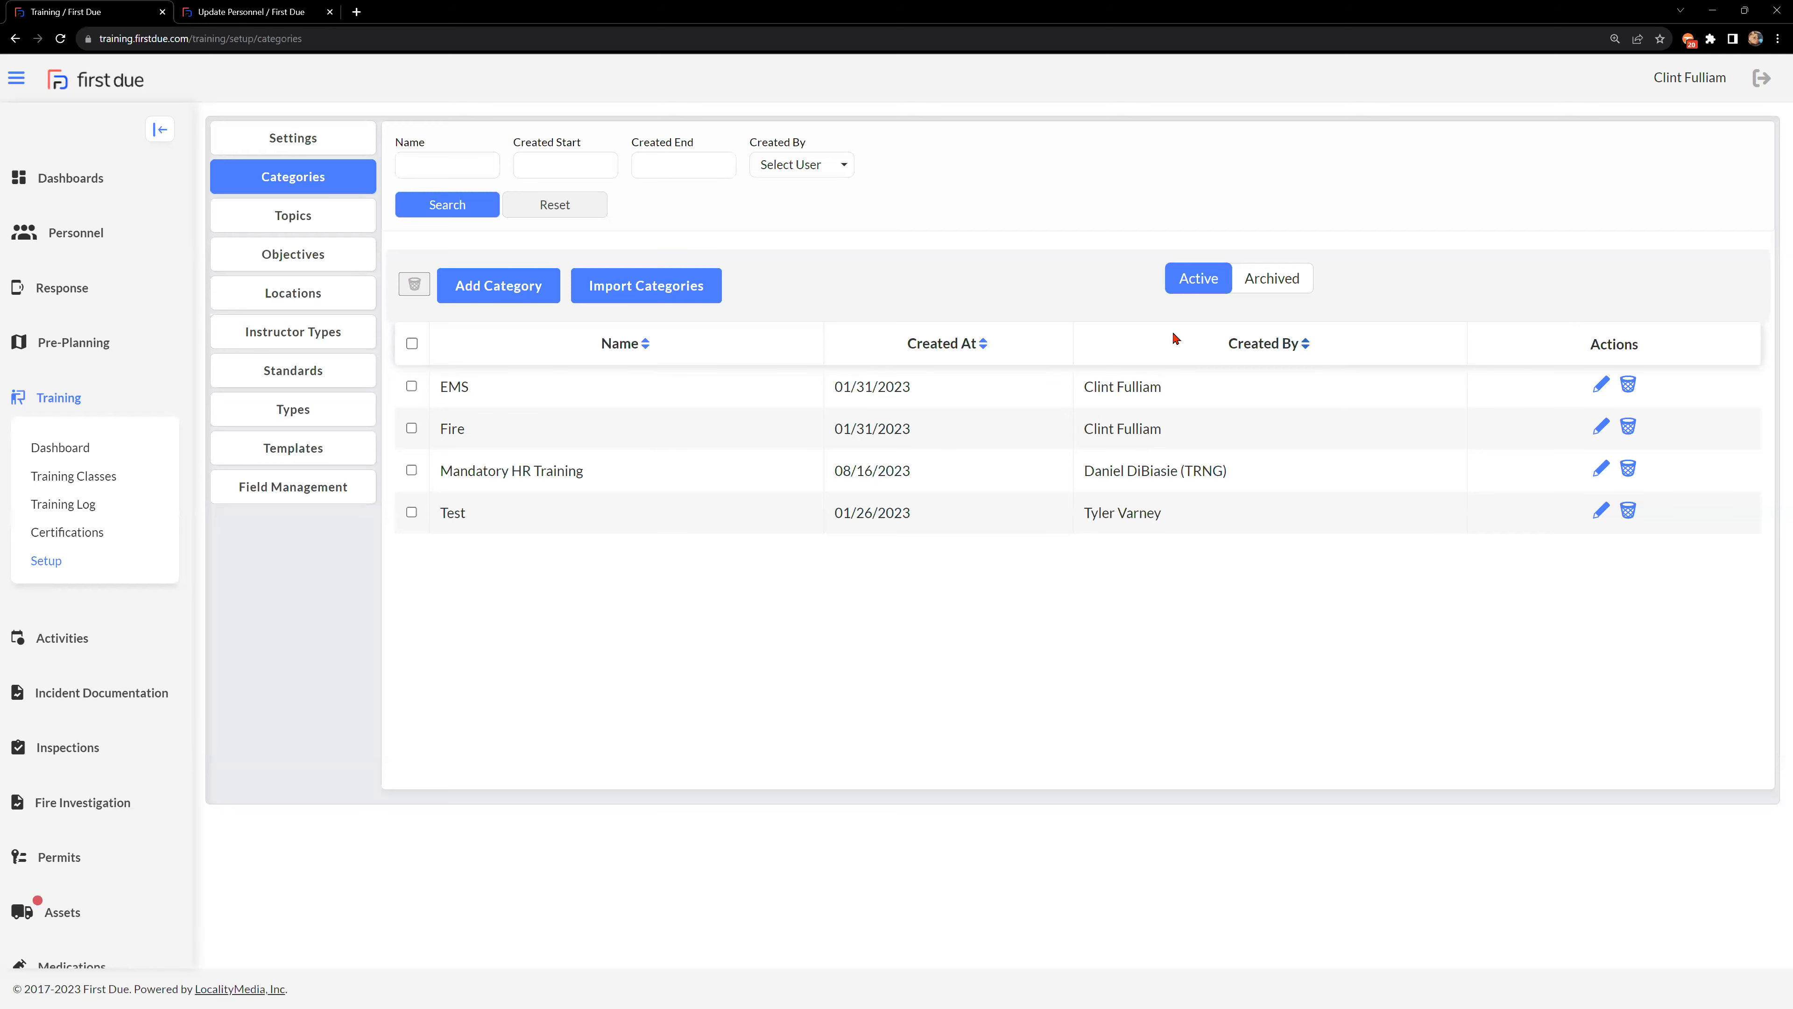
click(1281, 282)
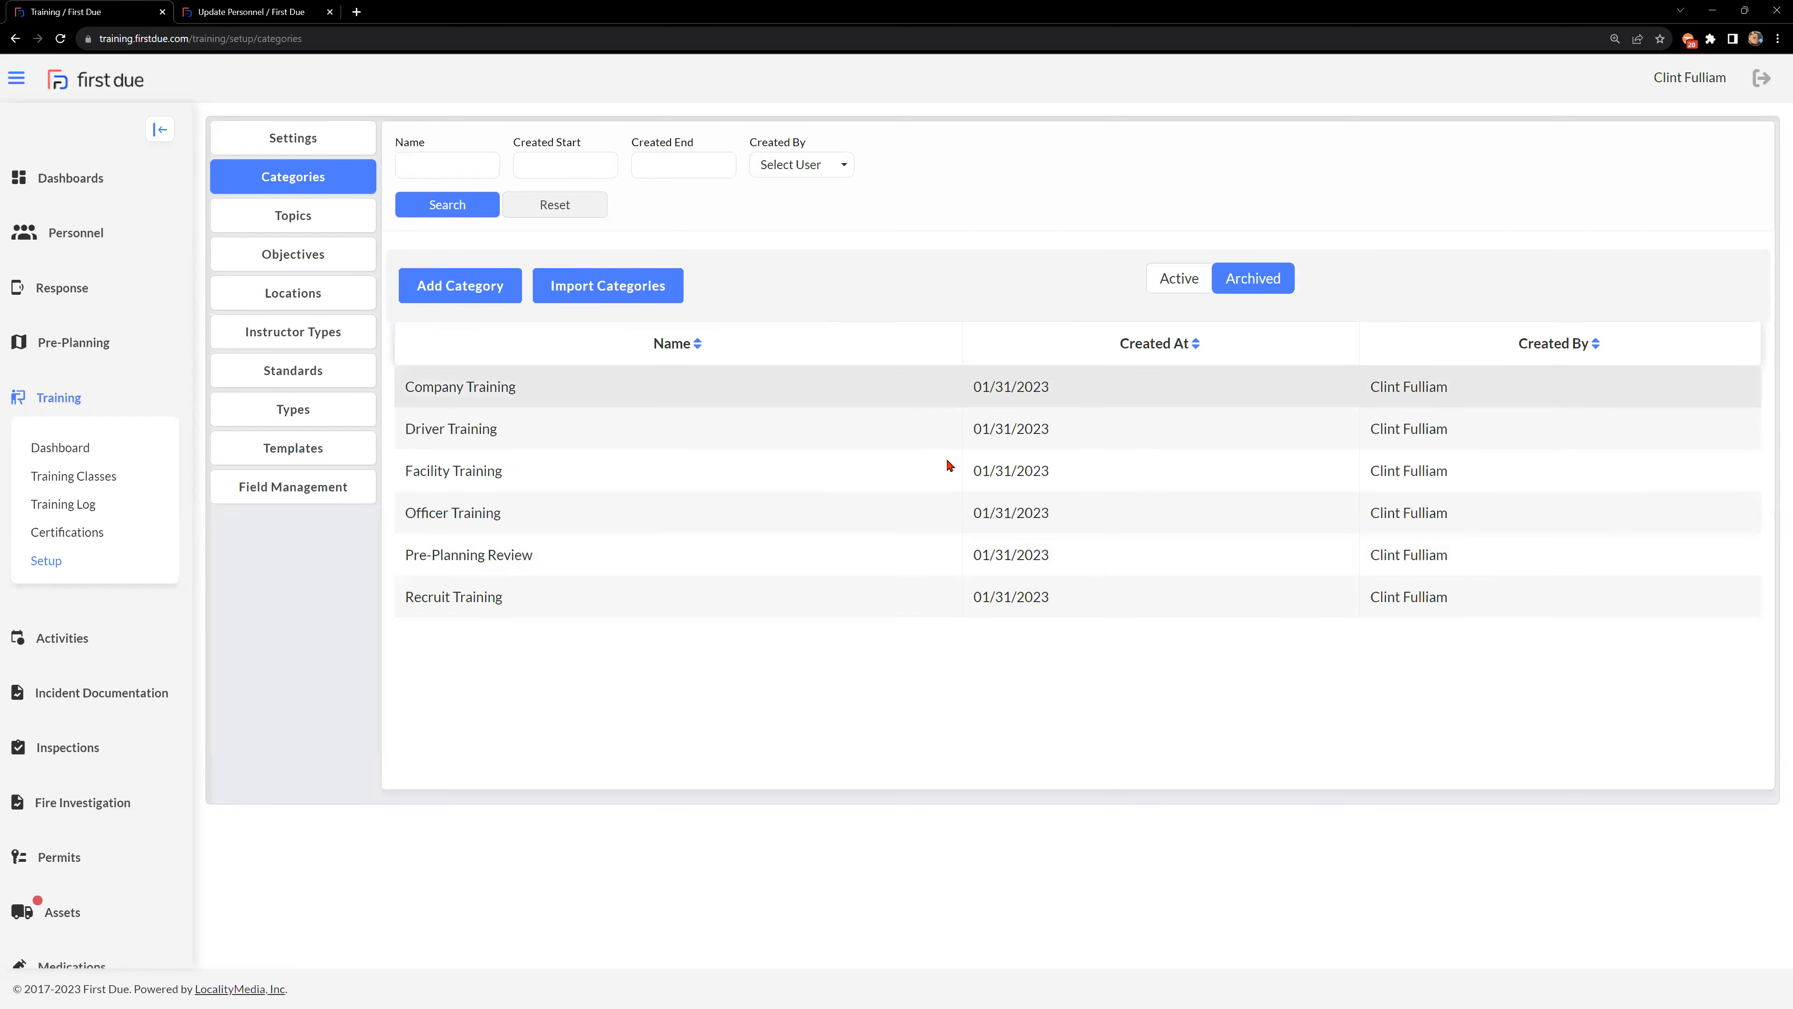
click(1175, 286)
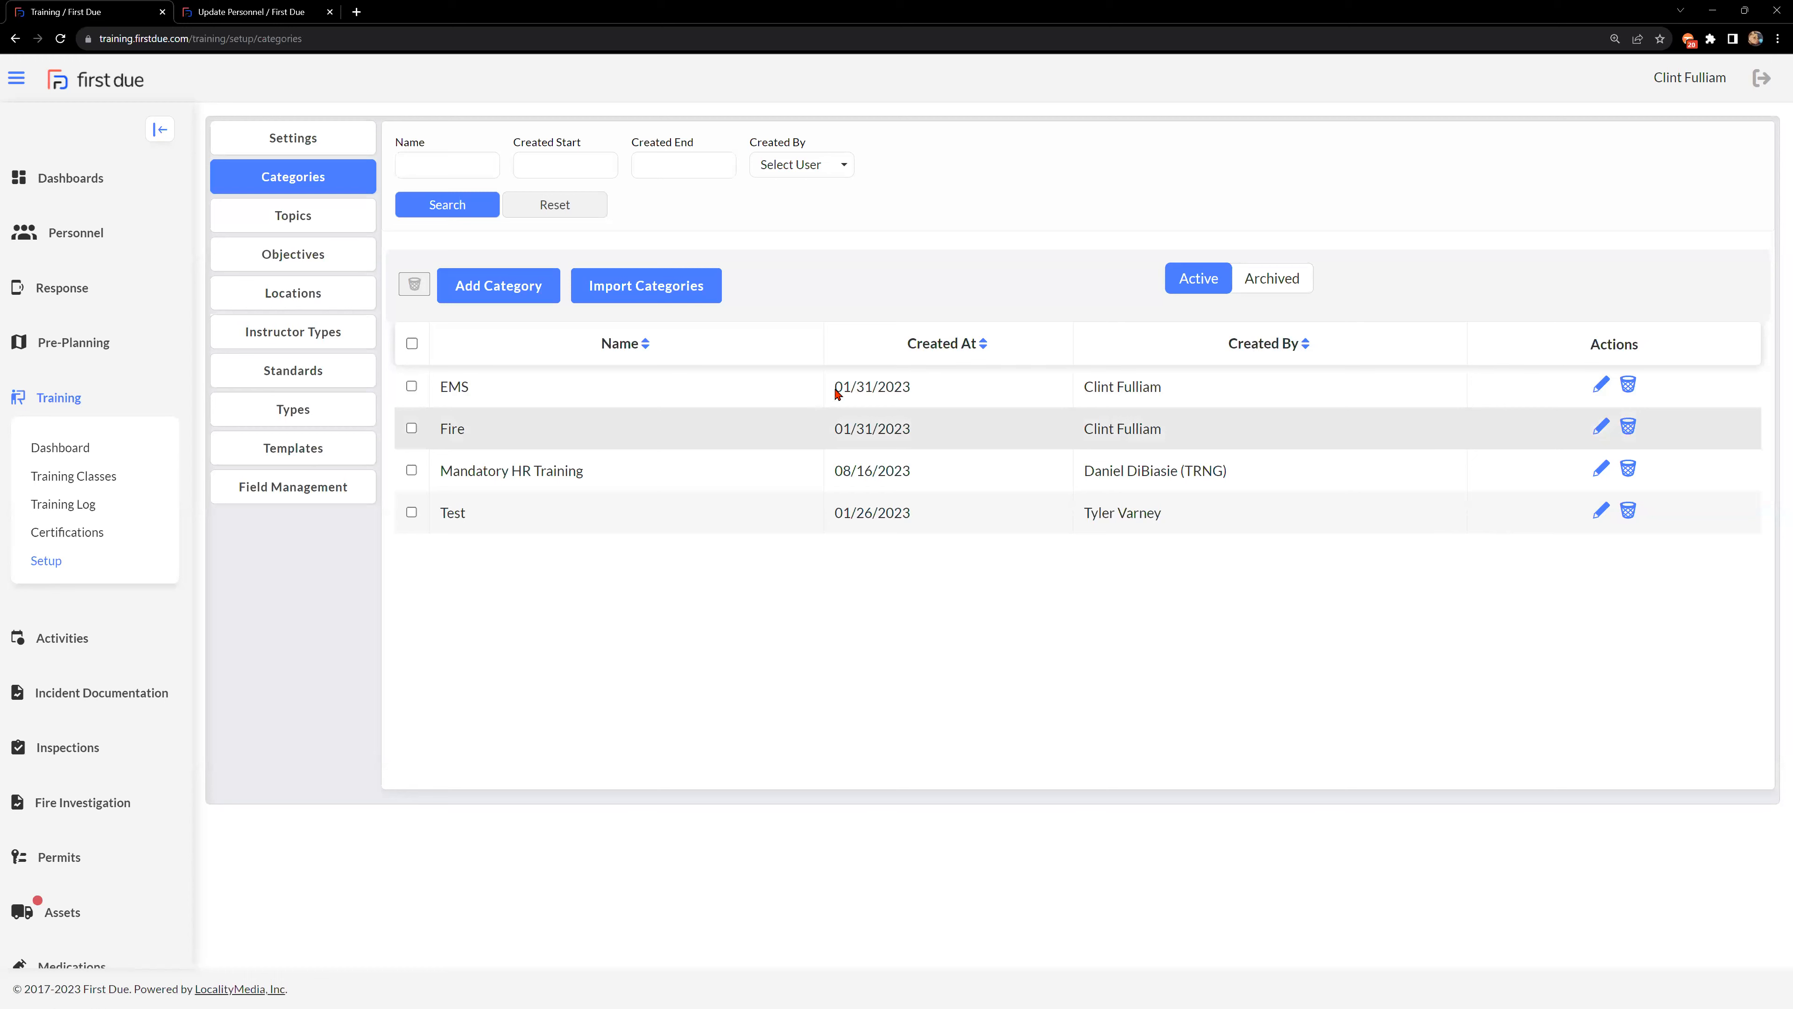
View the forms for adding a training category, editing the EMS category and importing categories, closing each without saving.
click(513, 302)
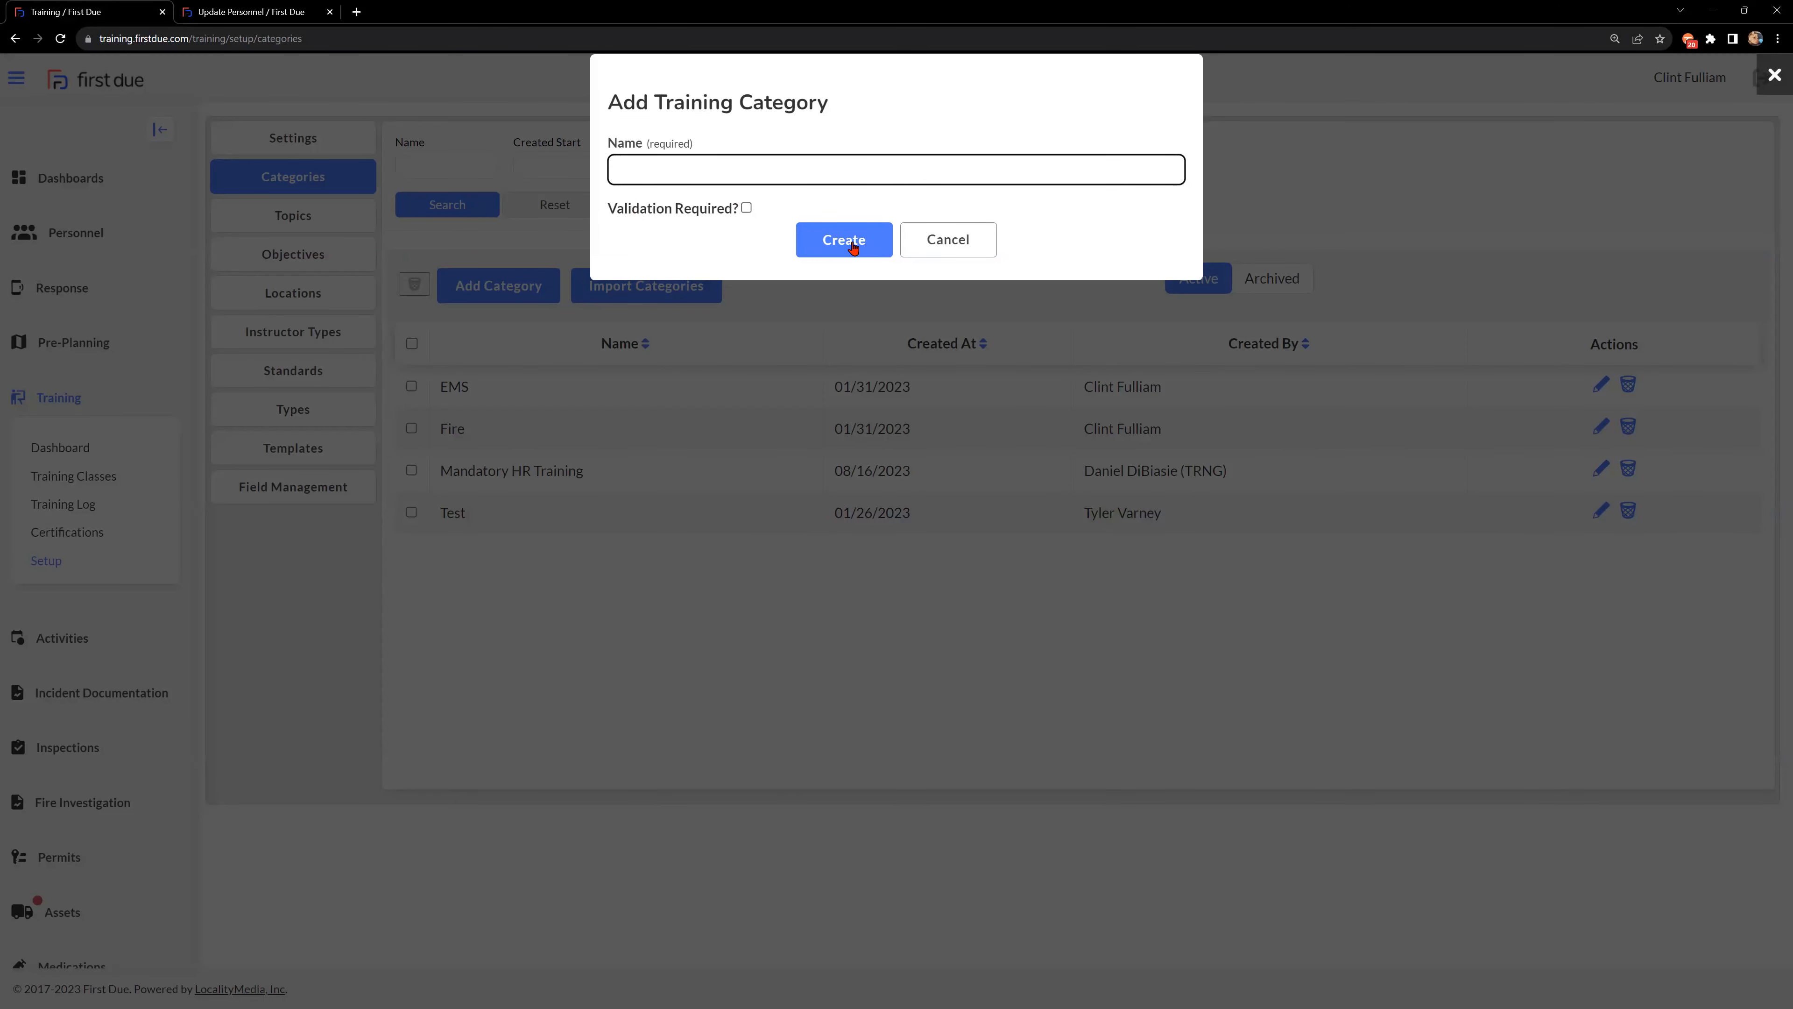
click(957, 244)
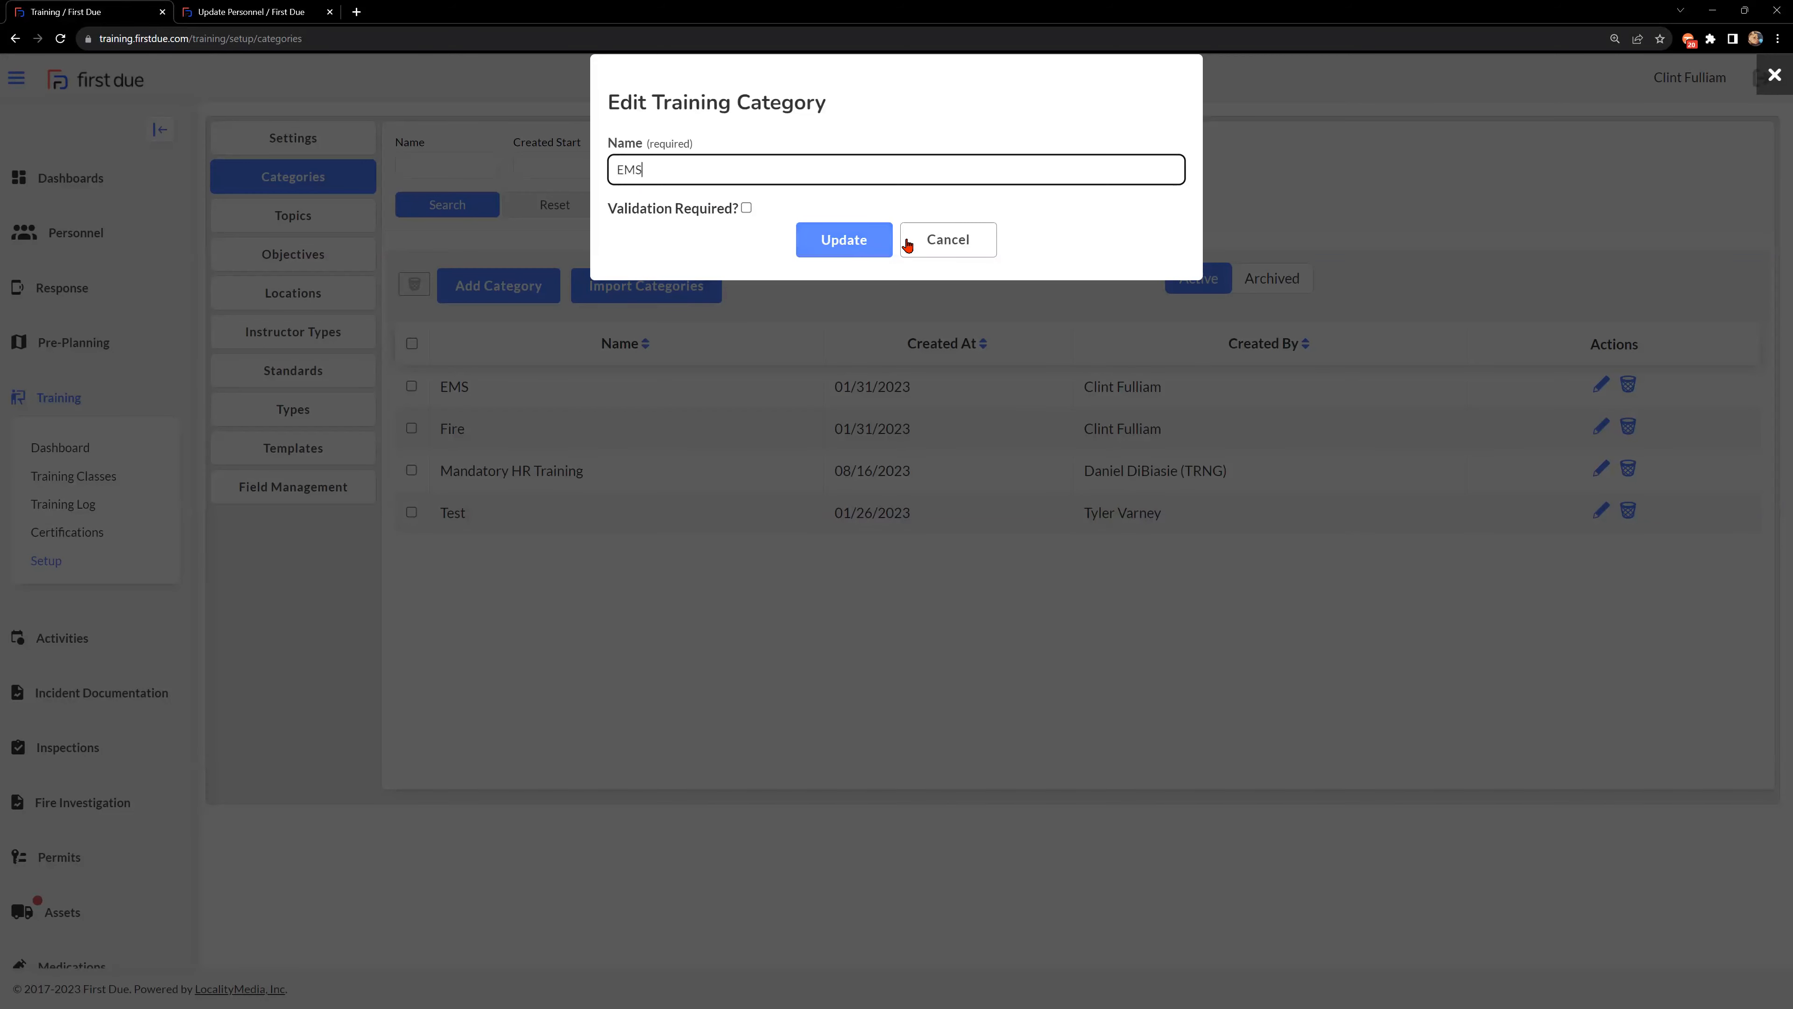
click(910, 250)
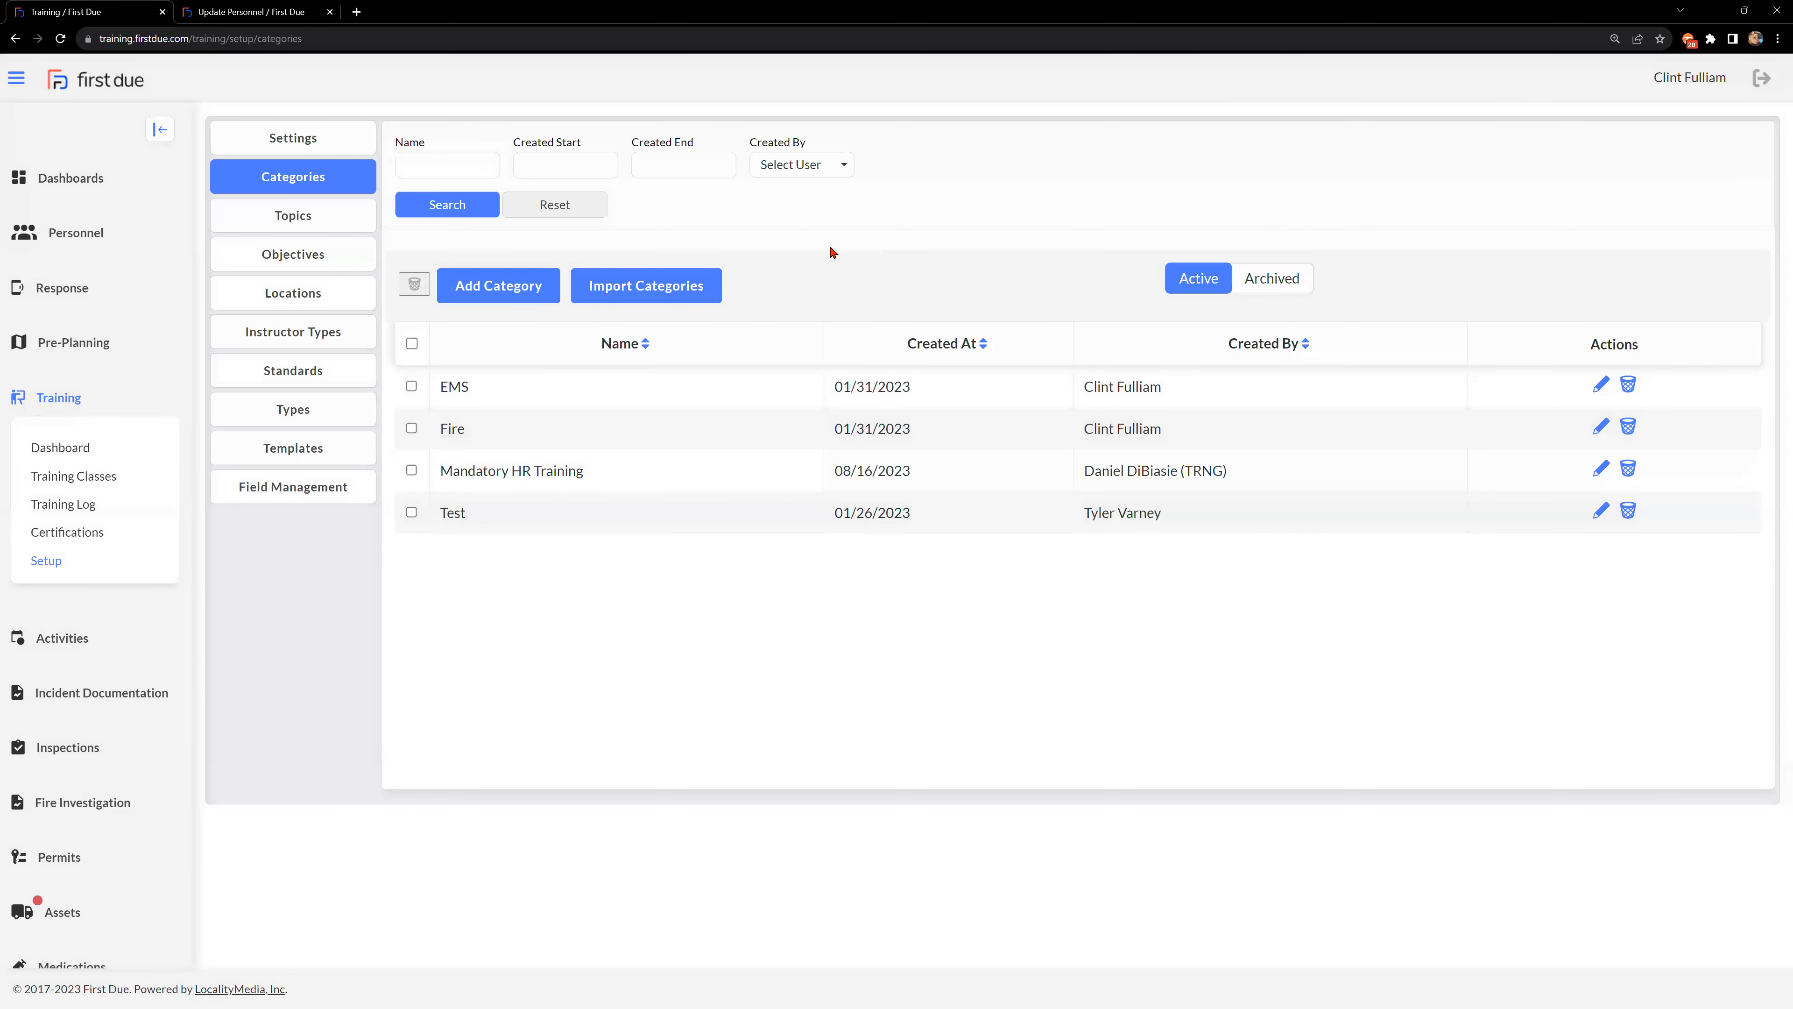
click(679, 286)
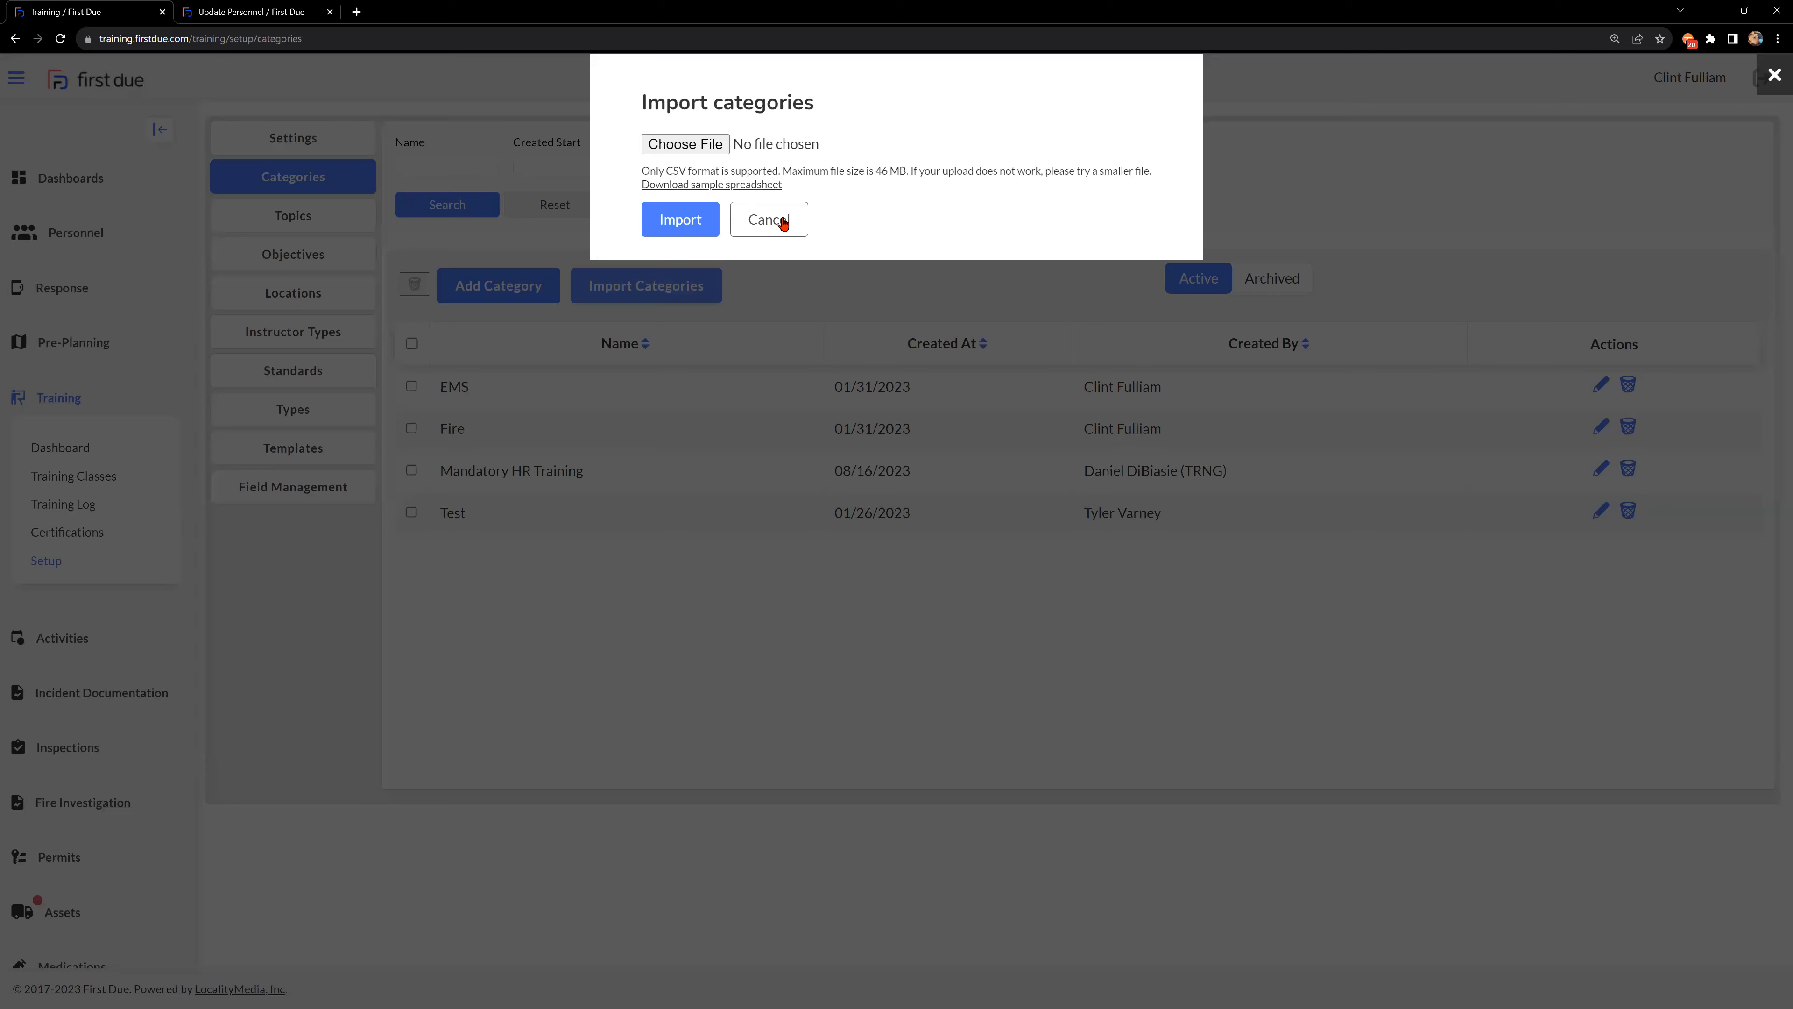
click(434, 222)
Review the list of training topics and the list of training objectives.
click(317, 216)
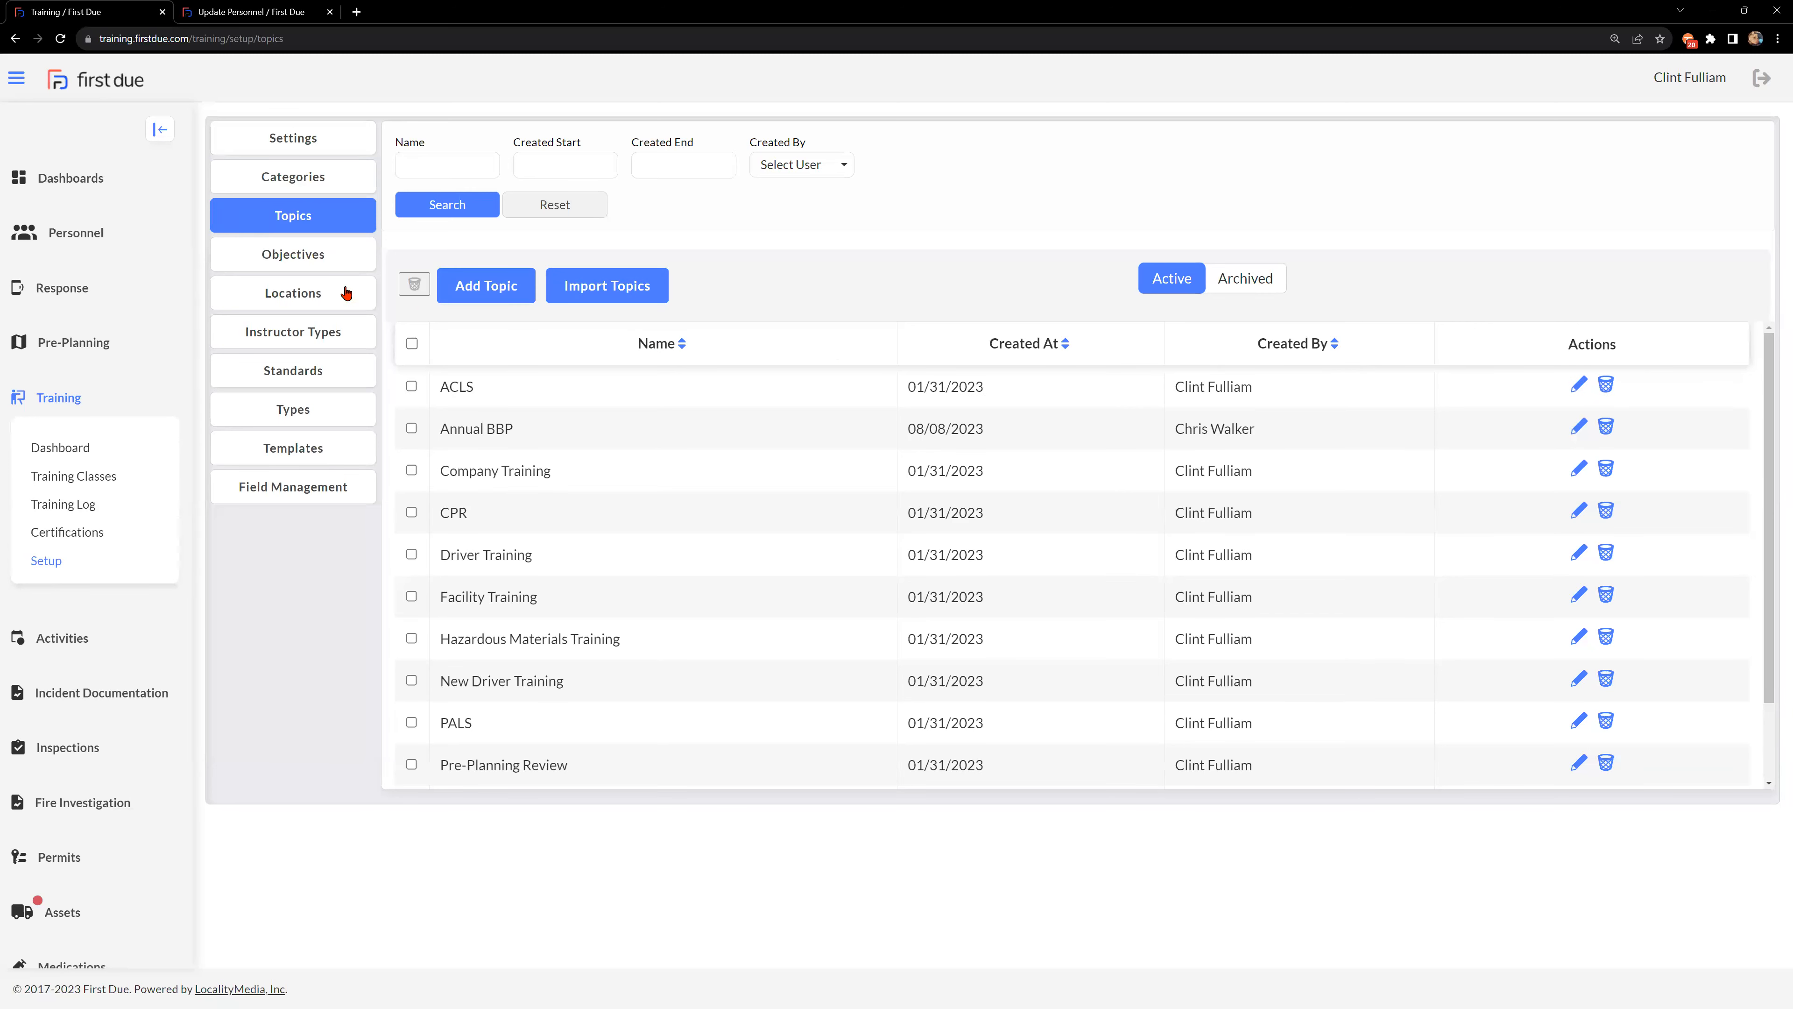
click(321, 263)
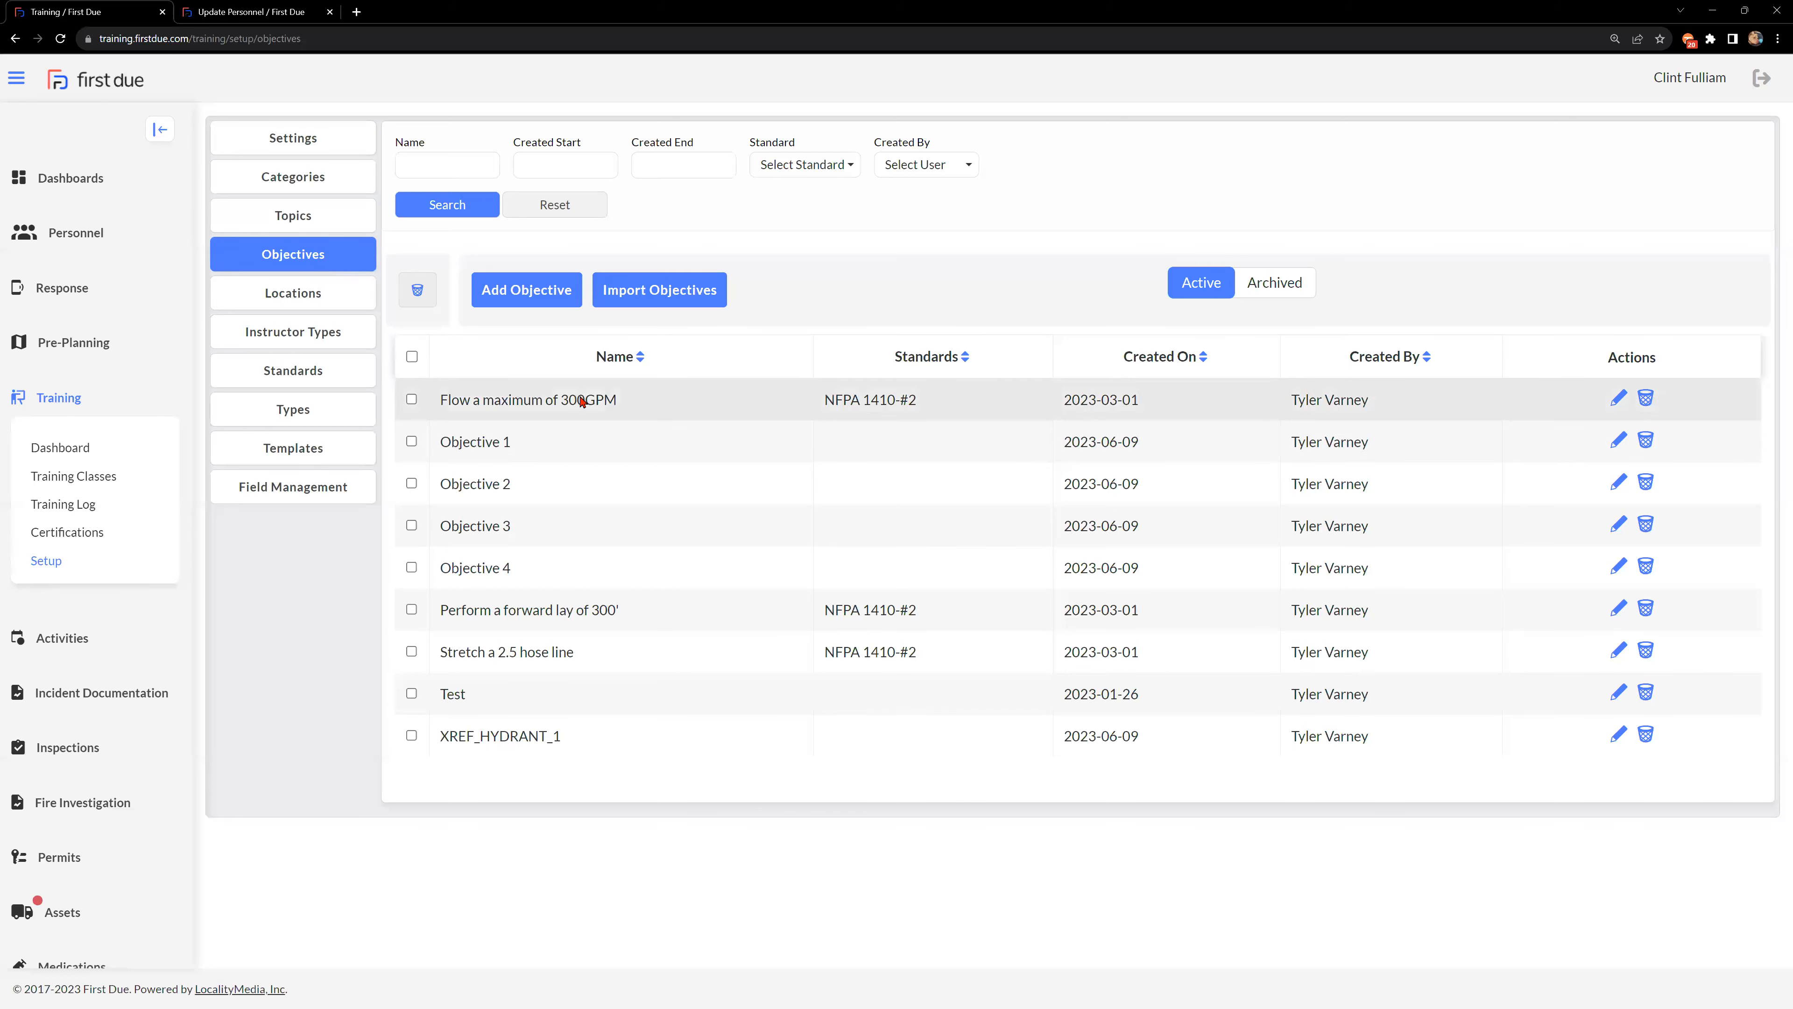
Open the training locations and view the blank form for adding a location, closing it without saving.
click(339, 305)
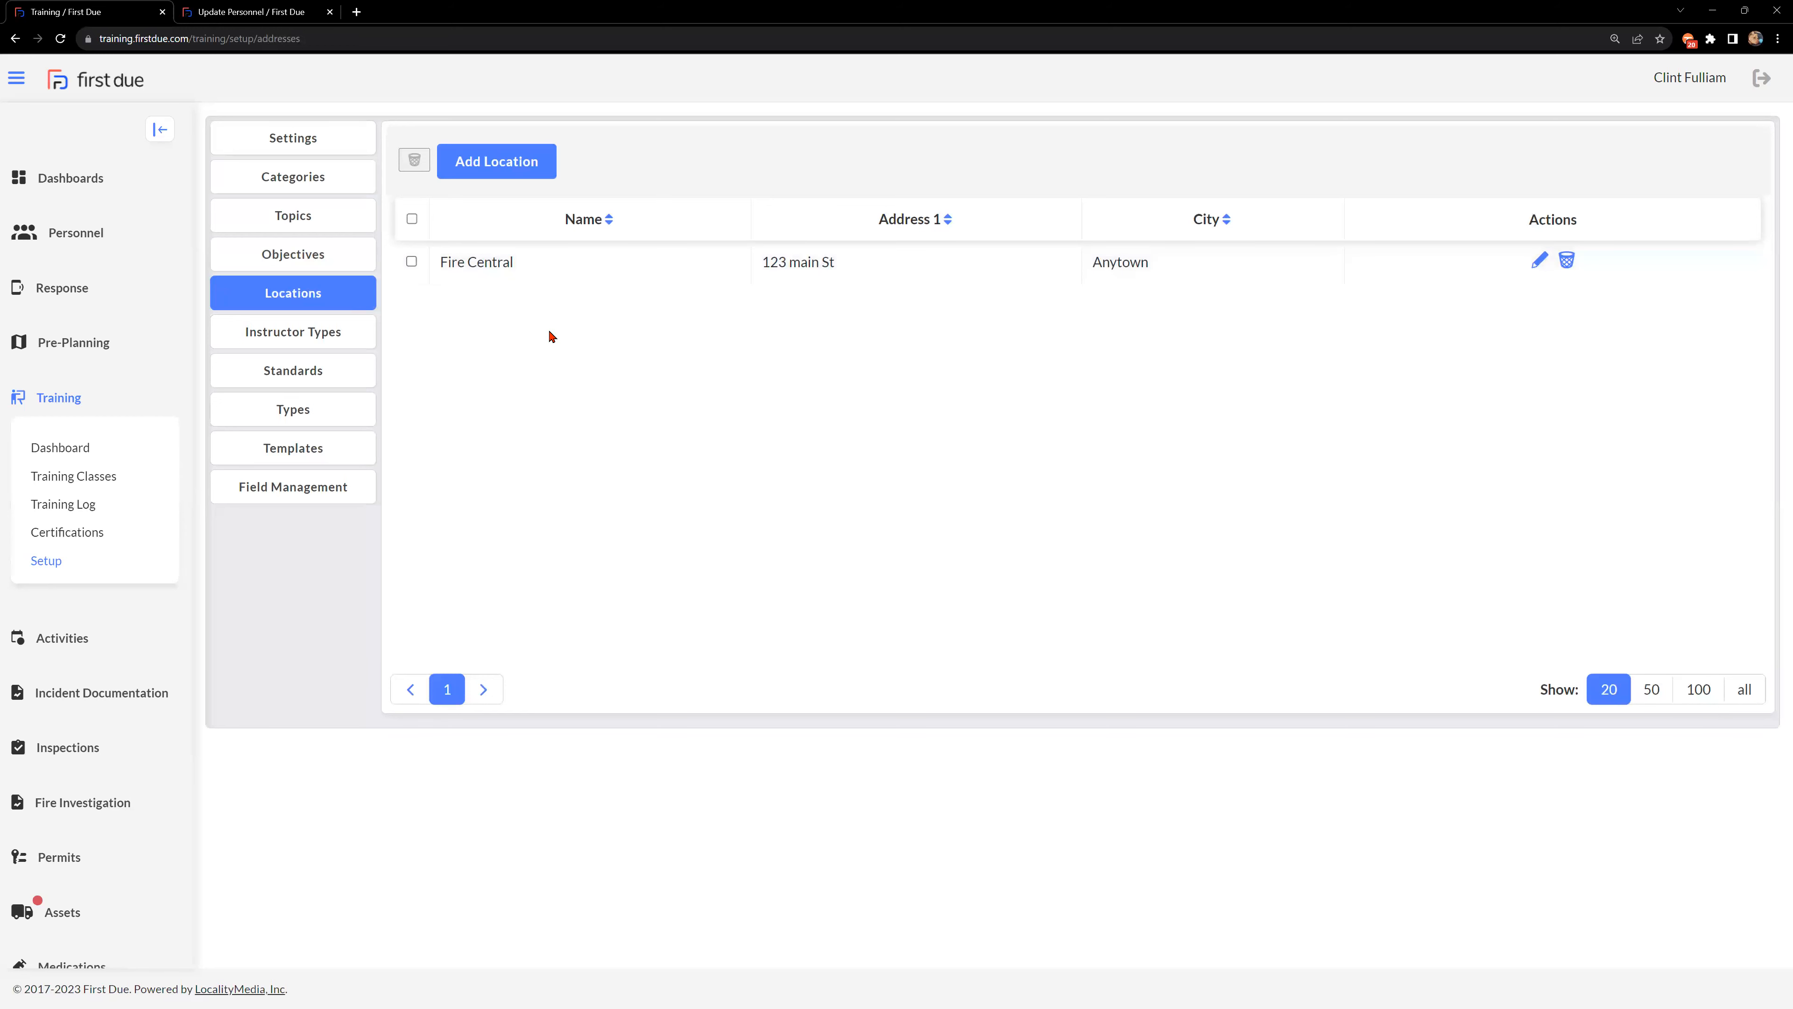
click(508, 170)
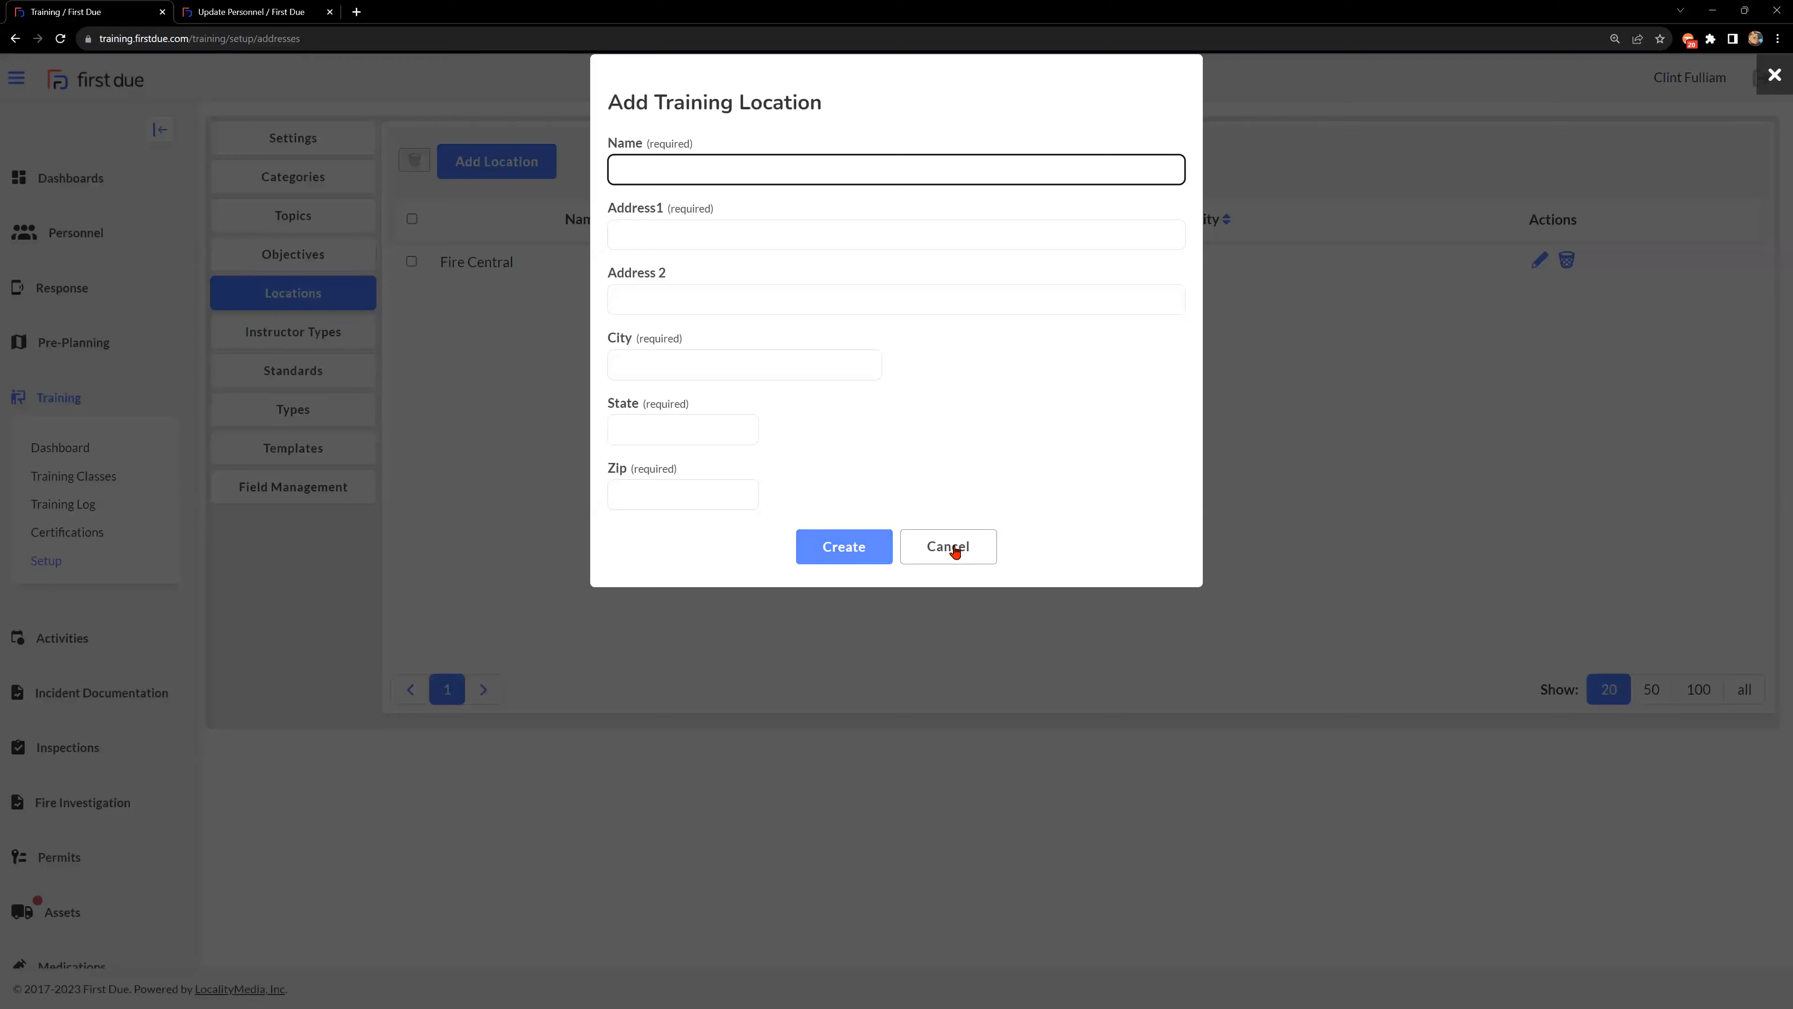
click(943, 534)
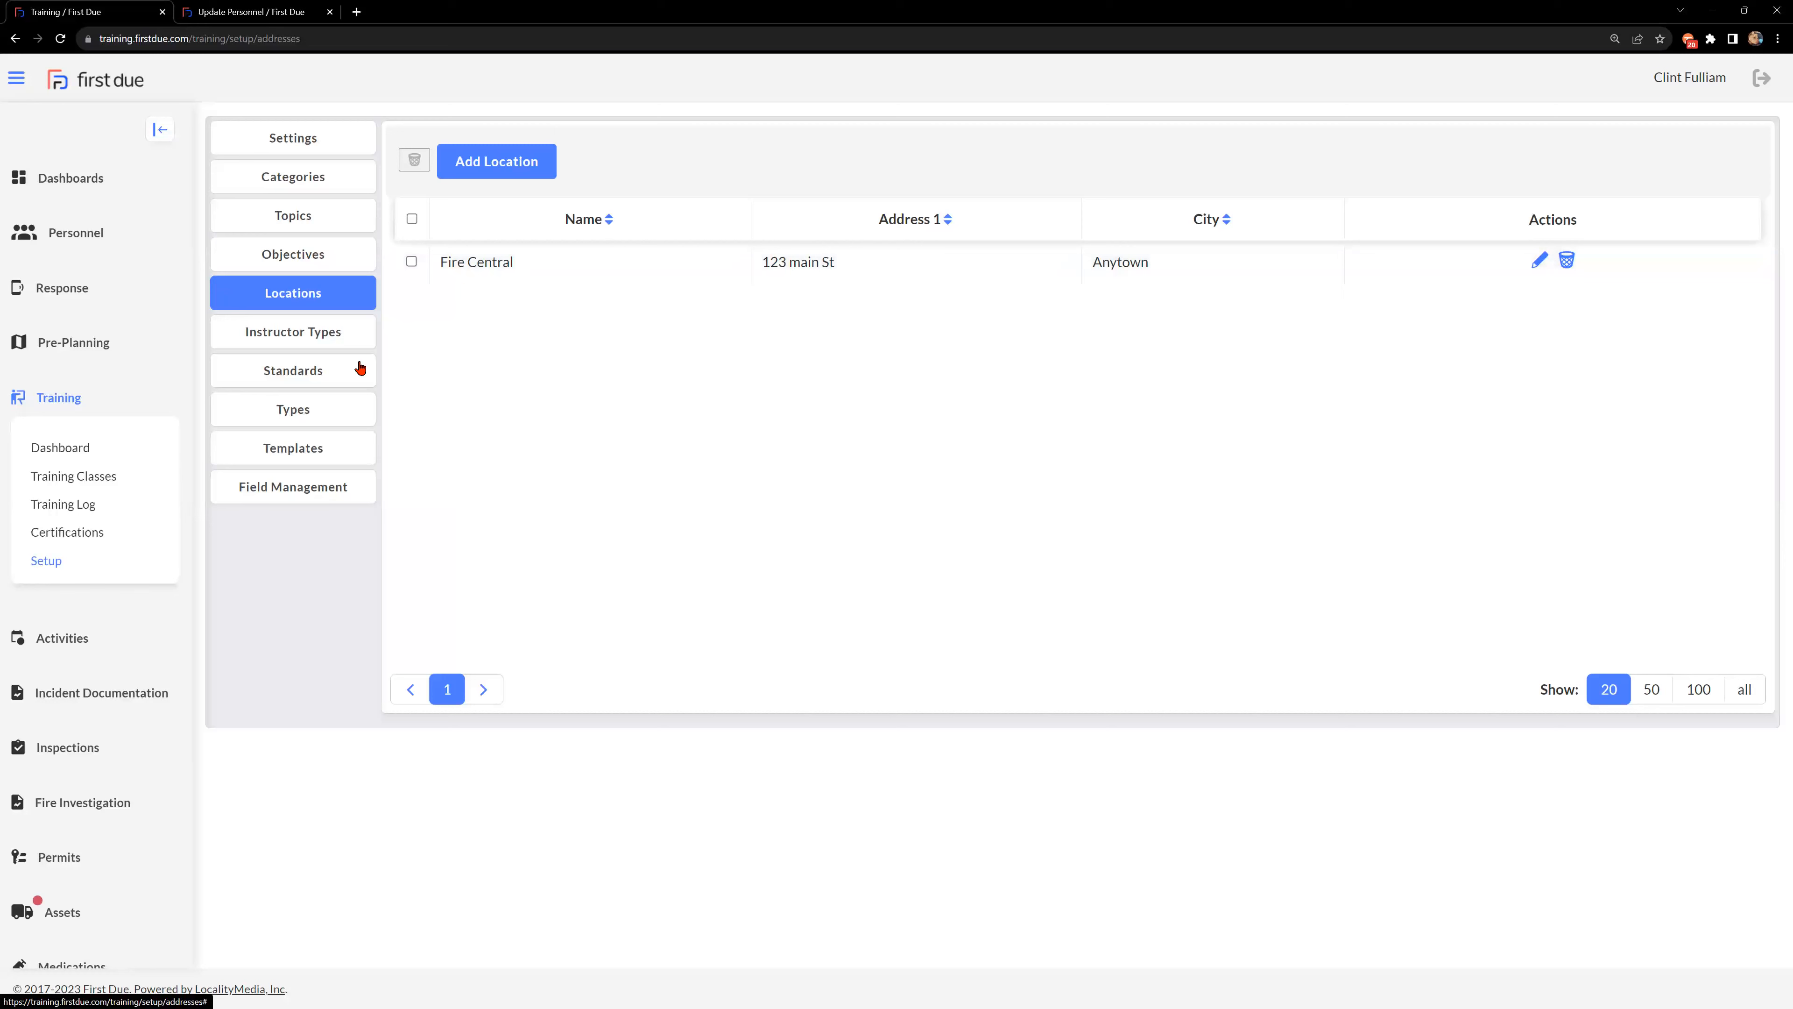
Open the instructor types and view the form for adding one, closing it without saving.
click(324, 333)
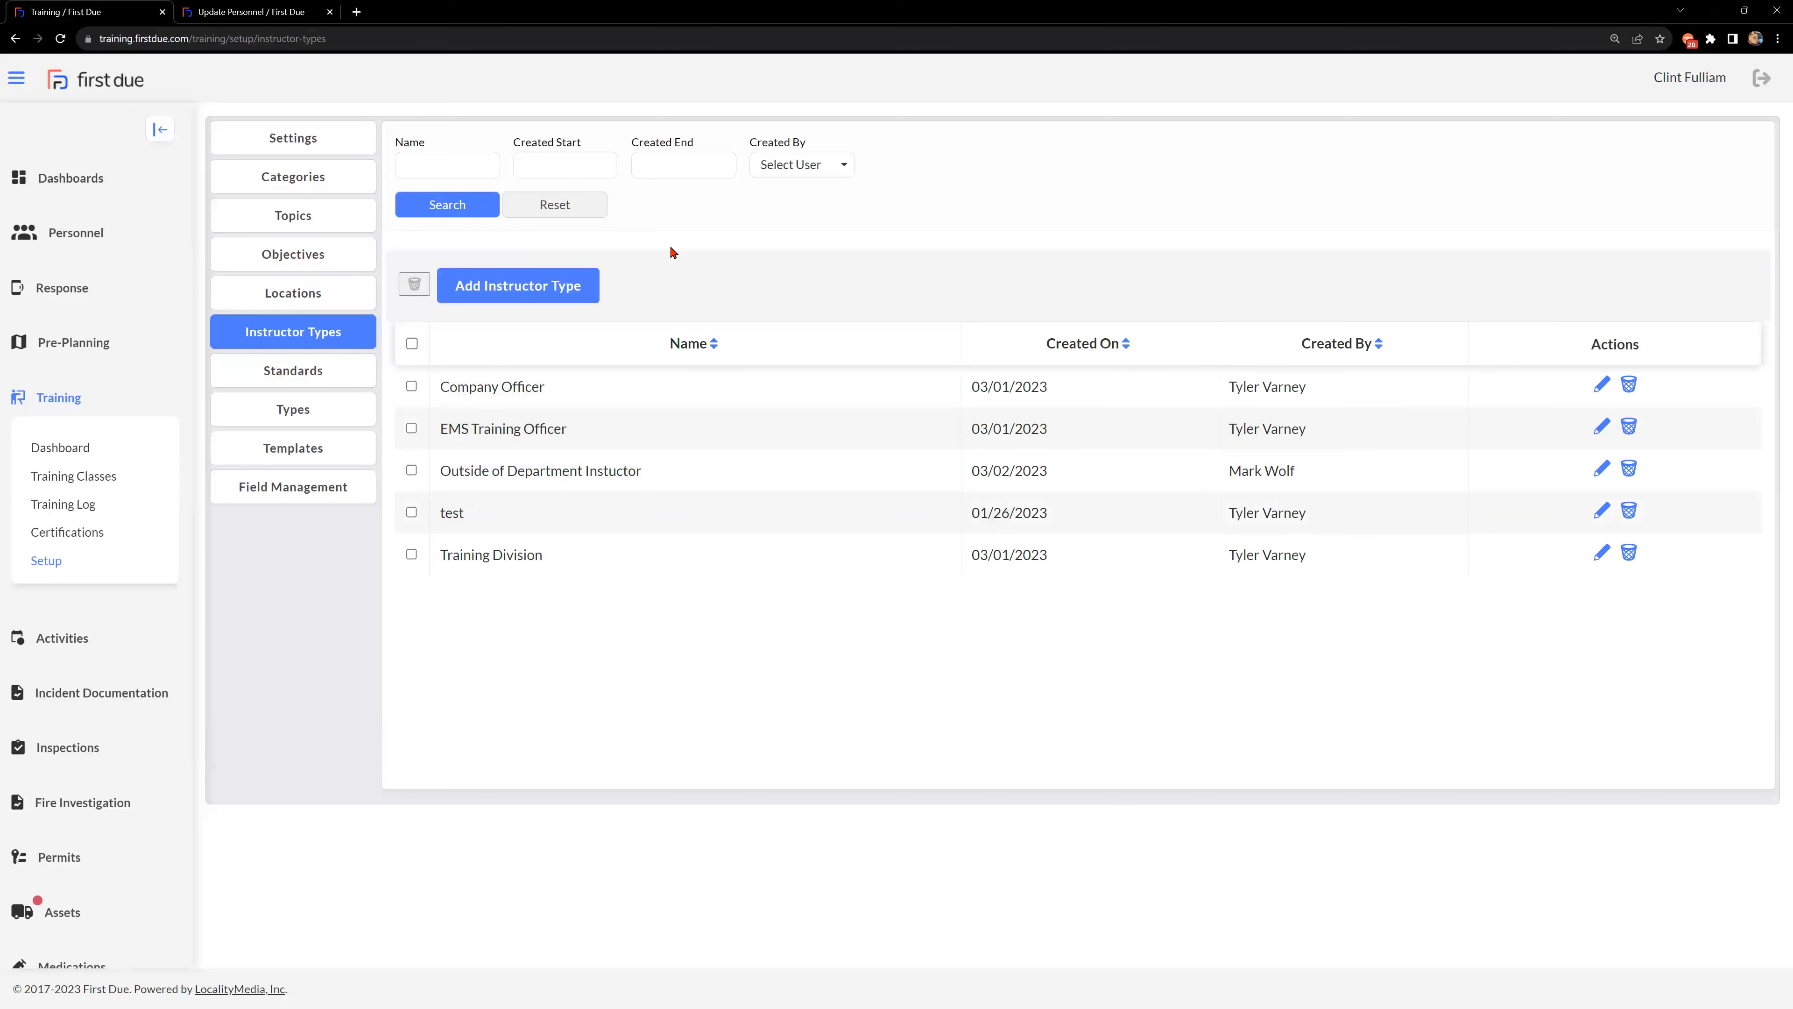
click(524, 294)
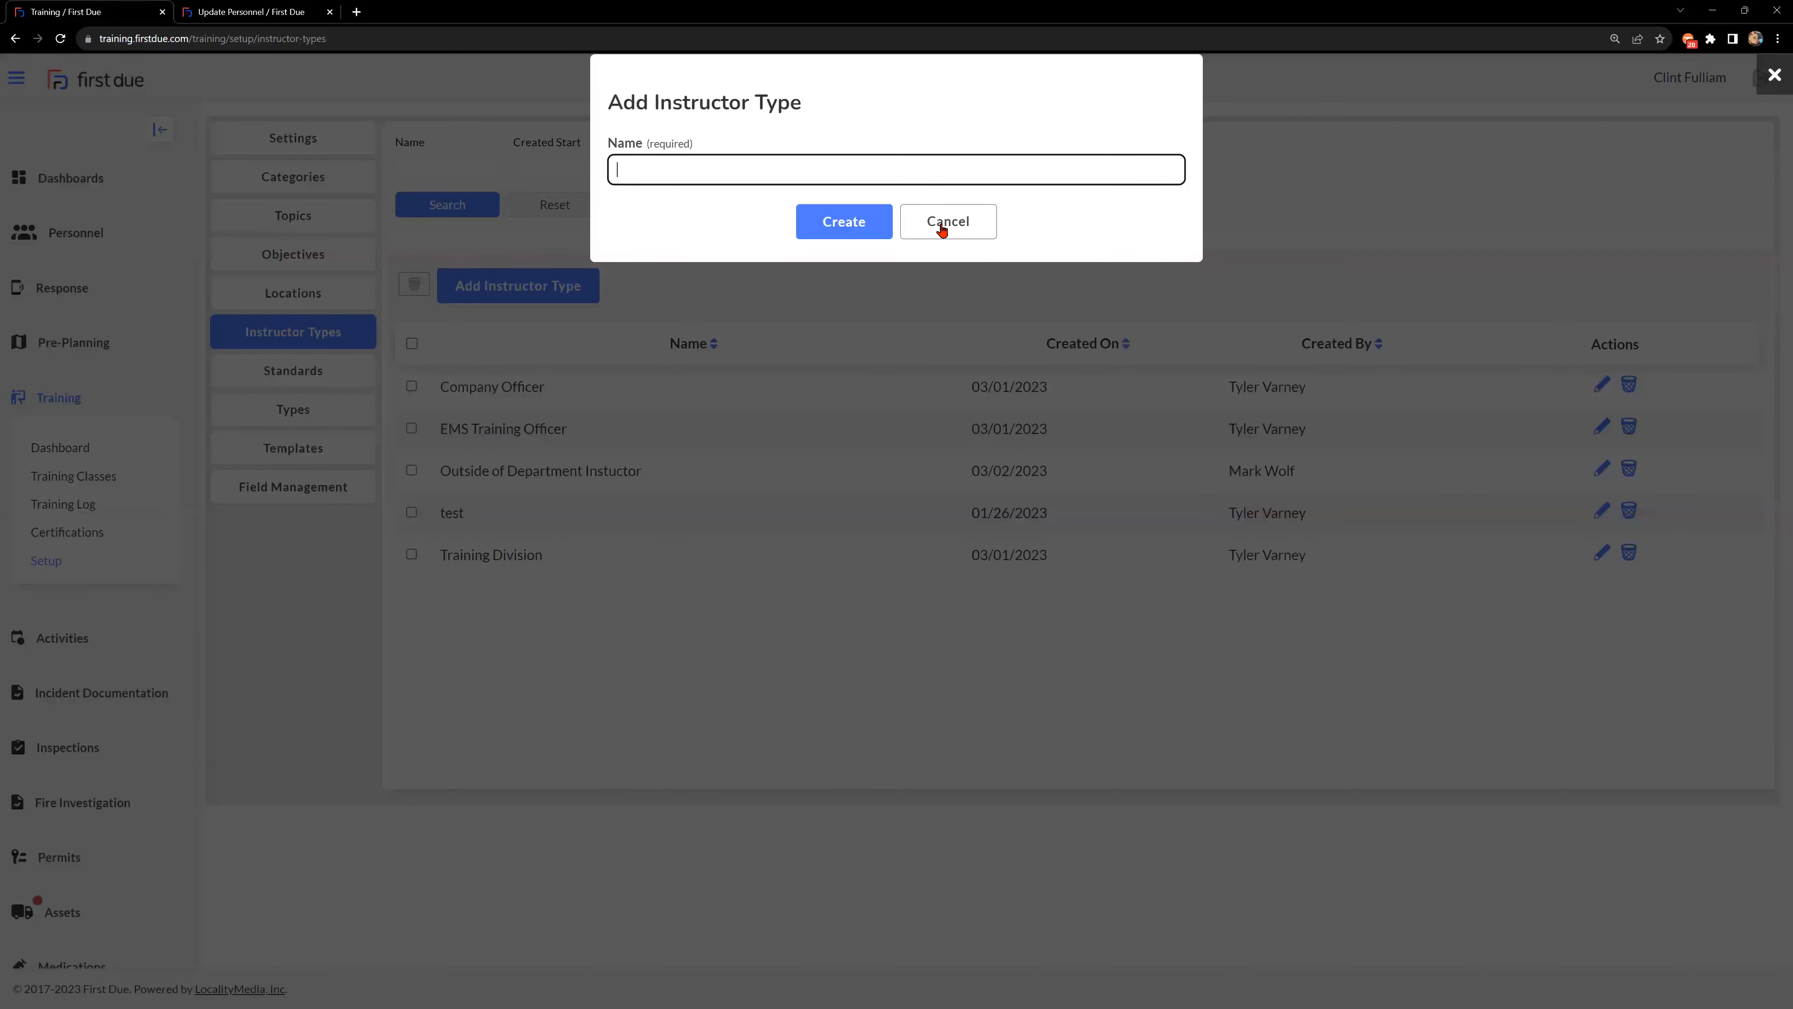
click(942, 229)
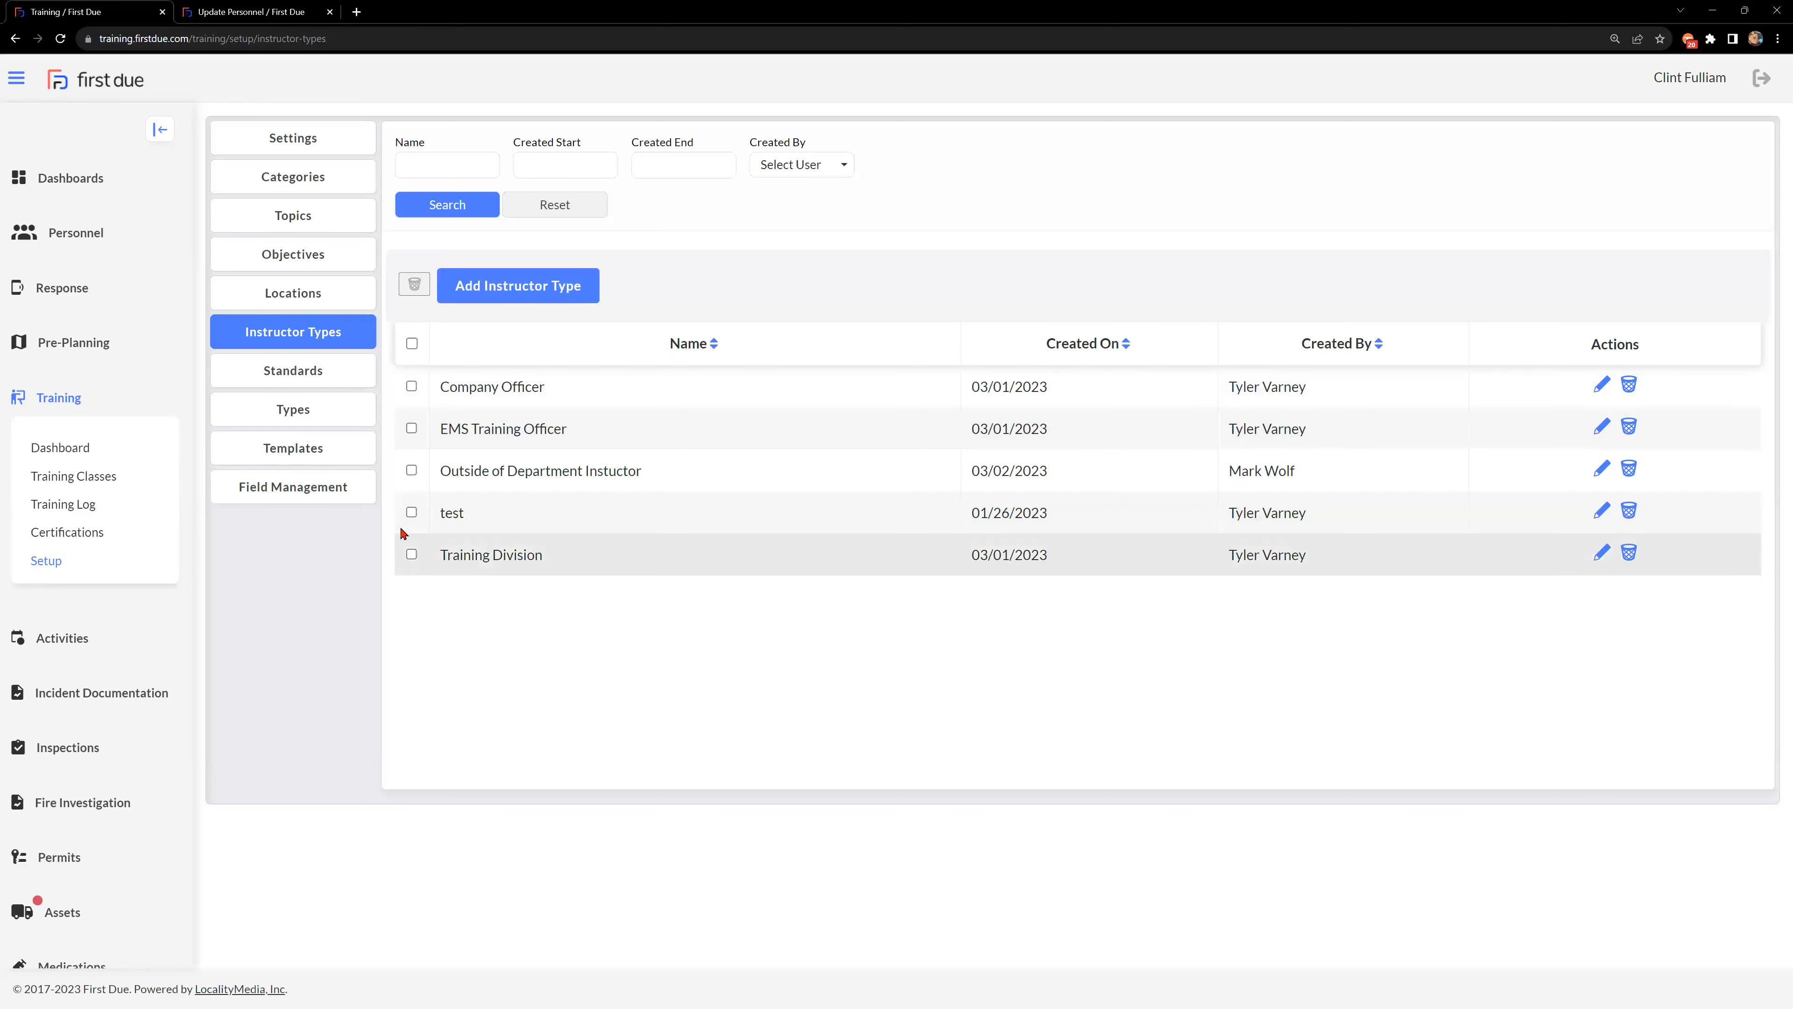
Select individual instructor types, extend the selection to all of them, and clear it again.
click(412, 429)
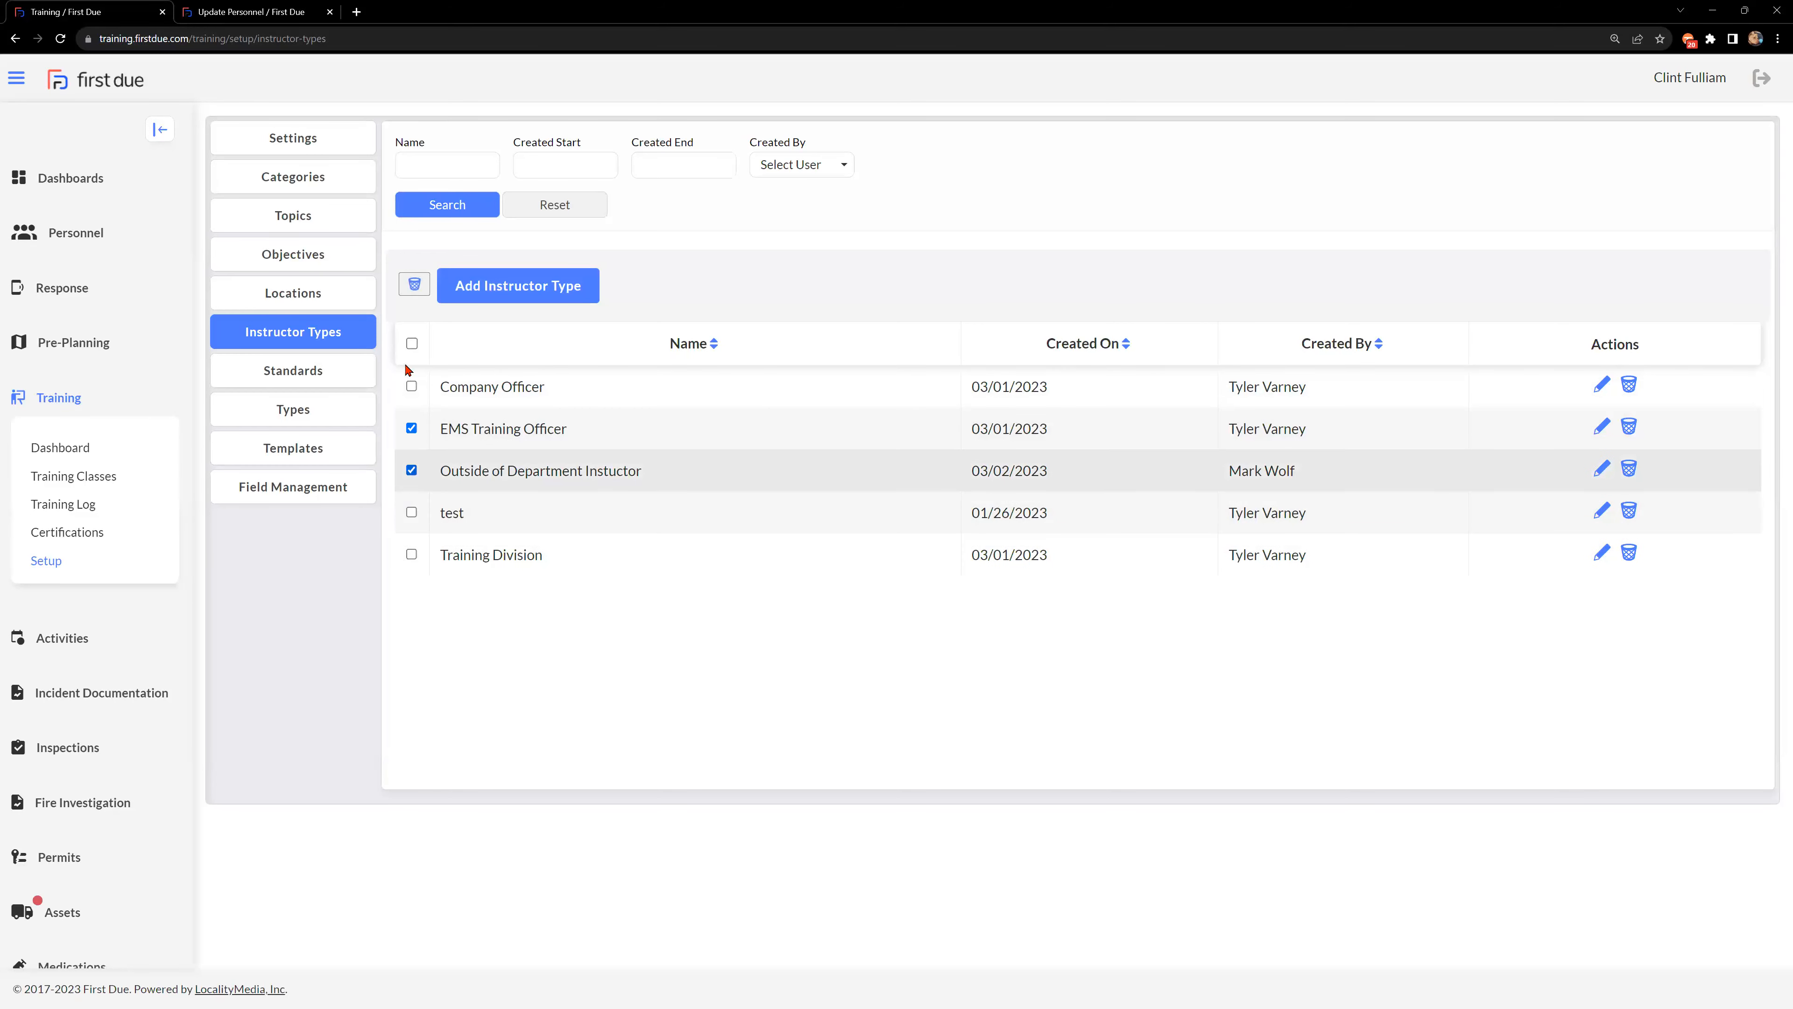
click(412, 344)
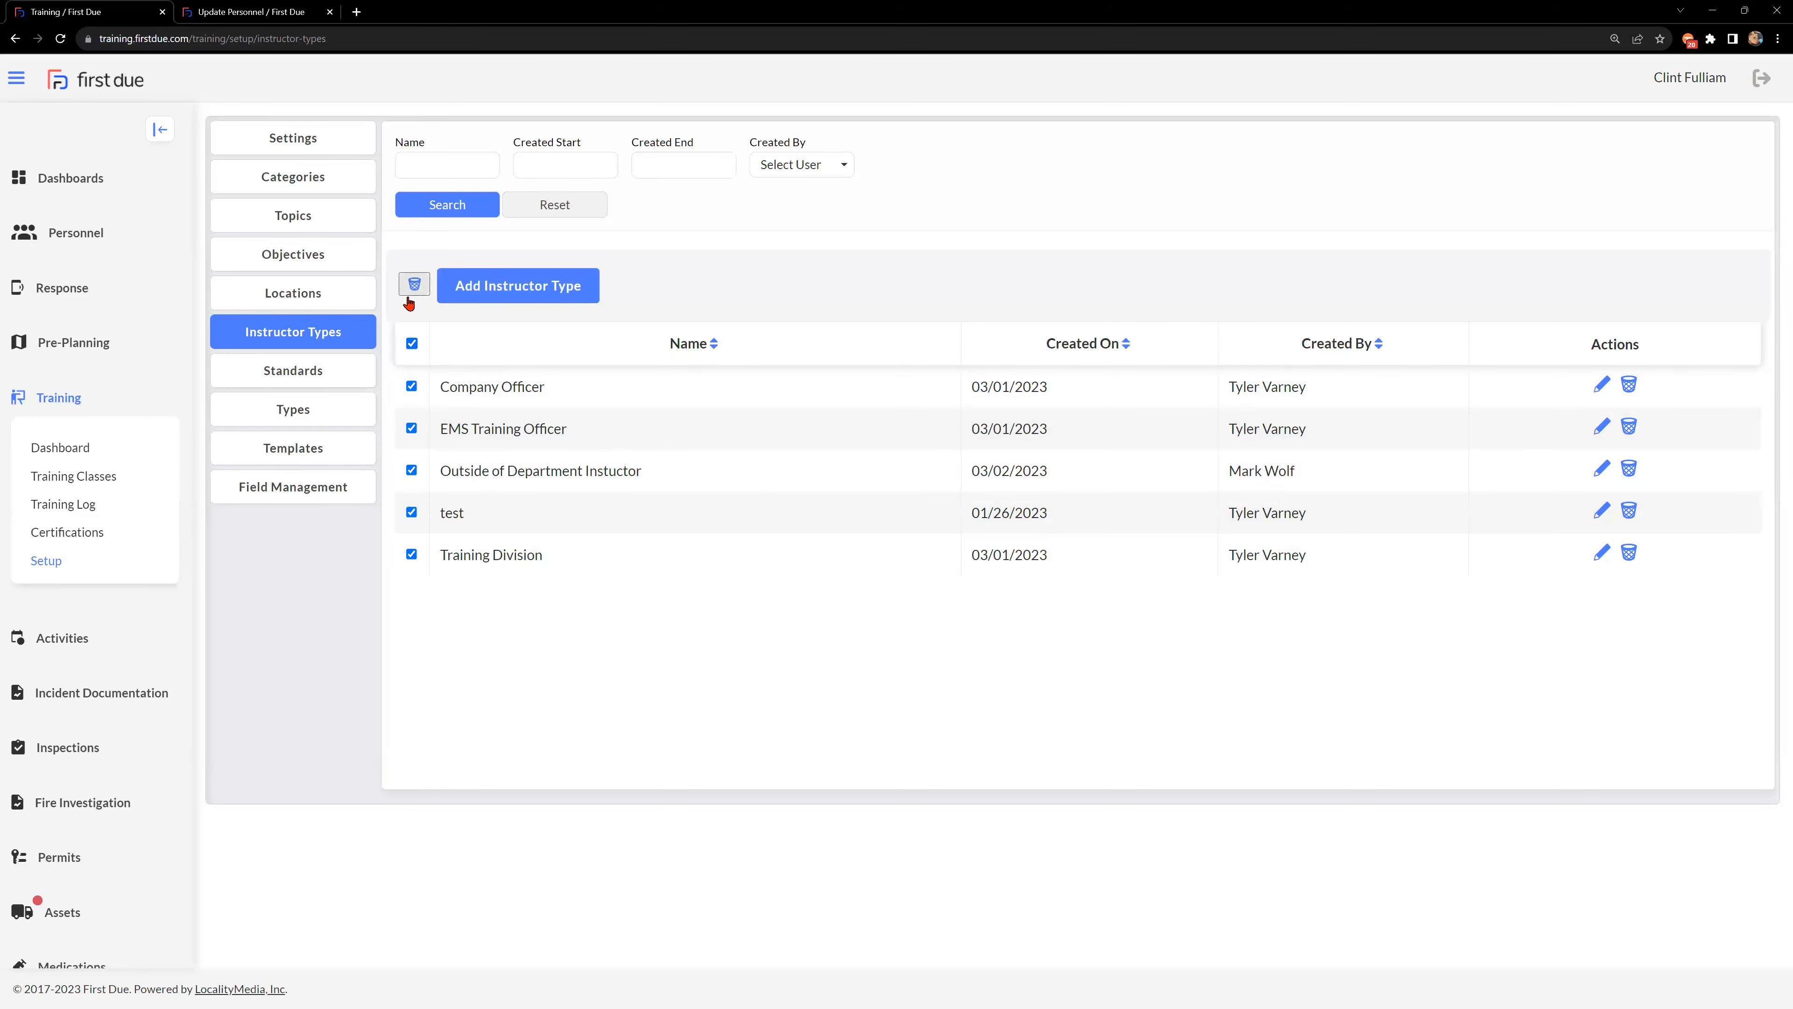
click(411, 345)
Open the training standards and view the forms for adding and importing standards, cancelling both.
click(301, 381)
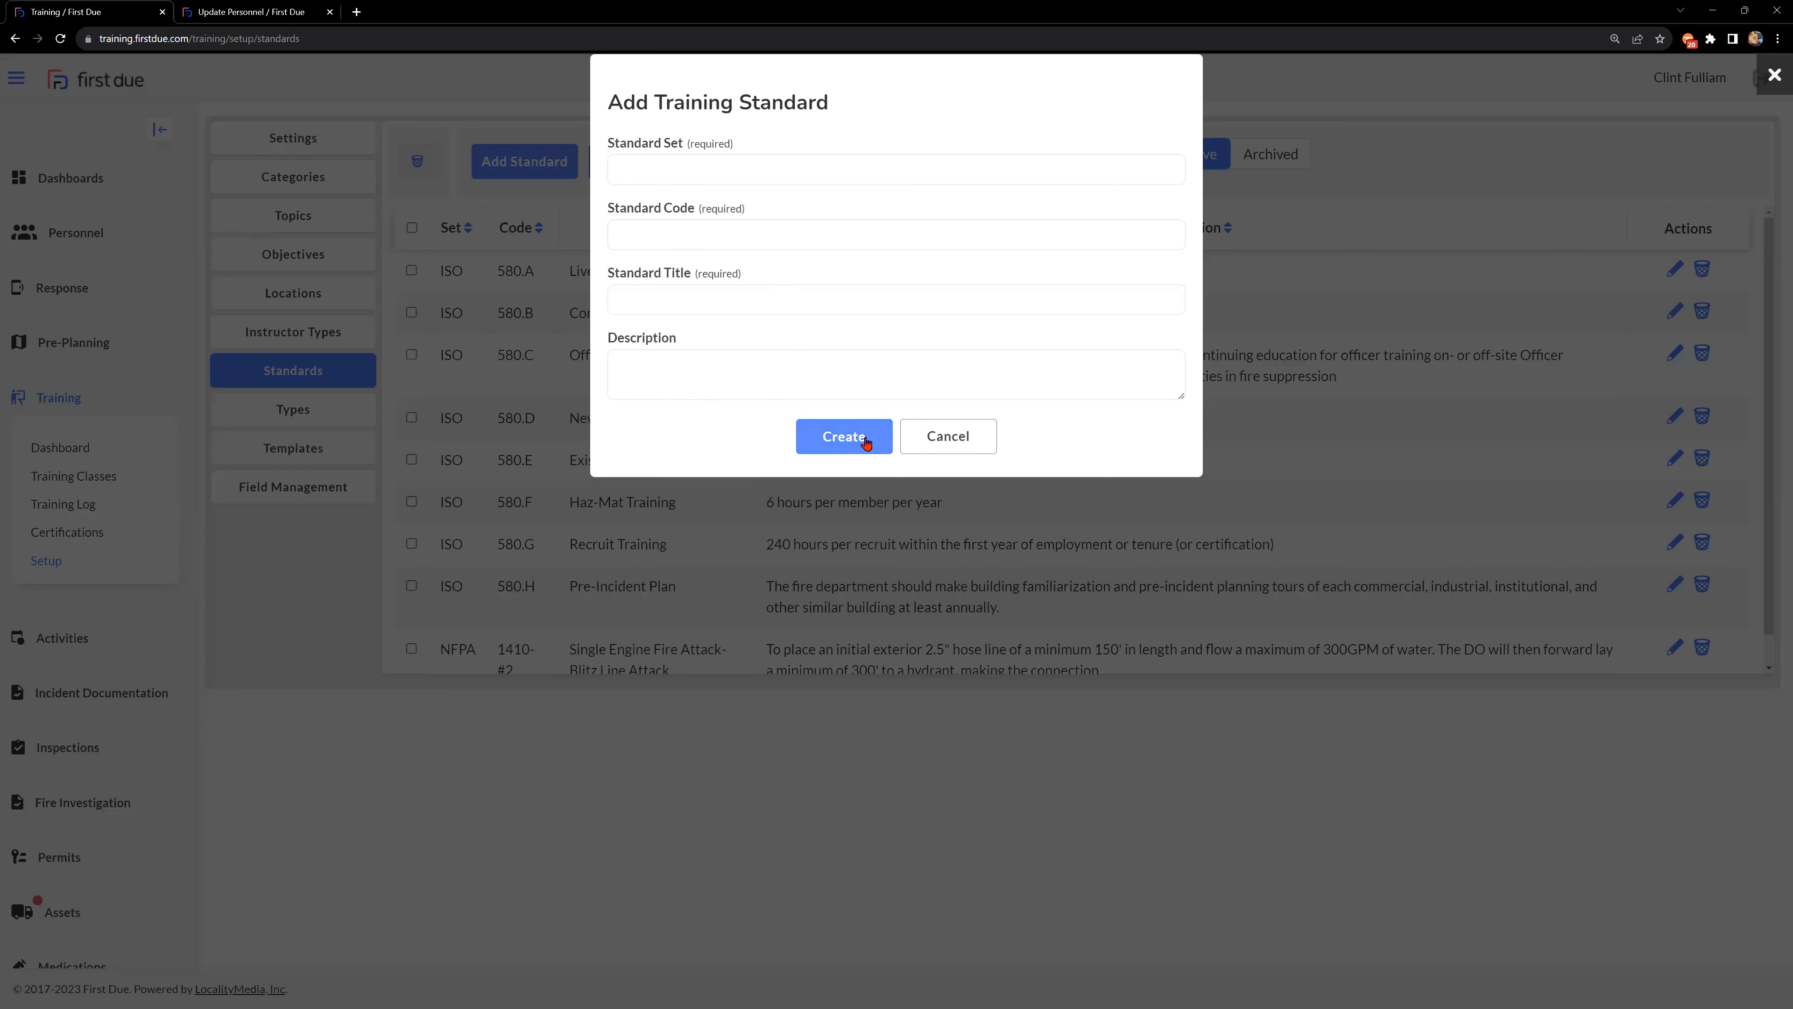
click(936, 436)
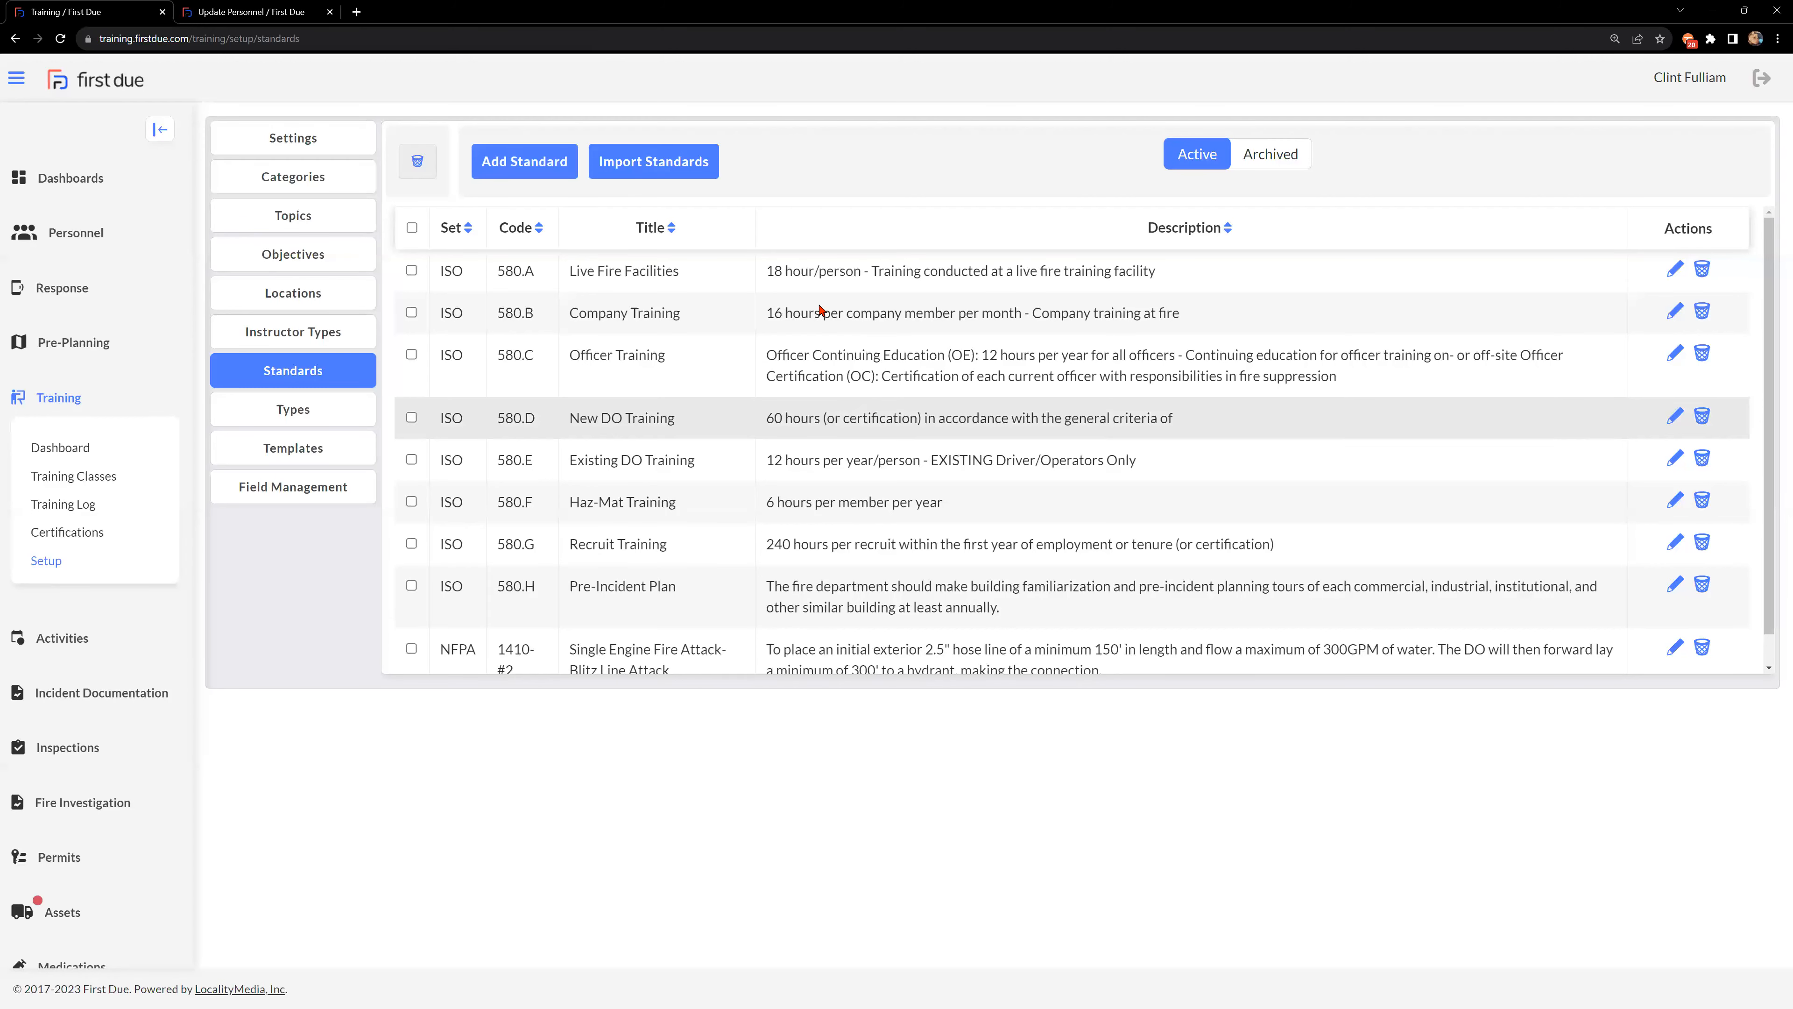
click(647, 169)
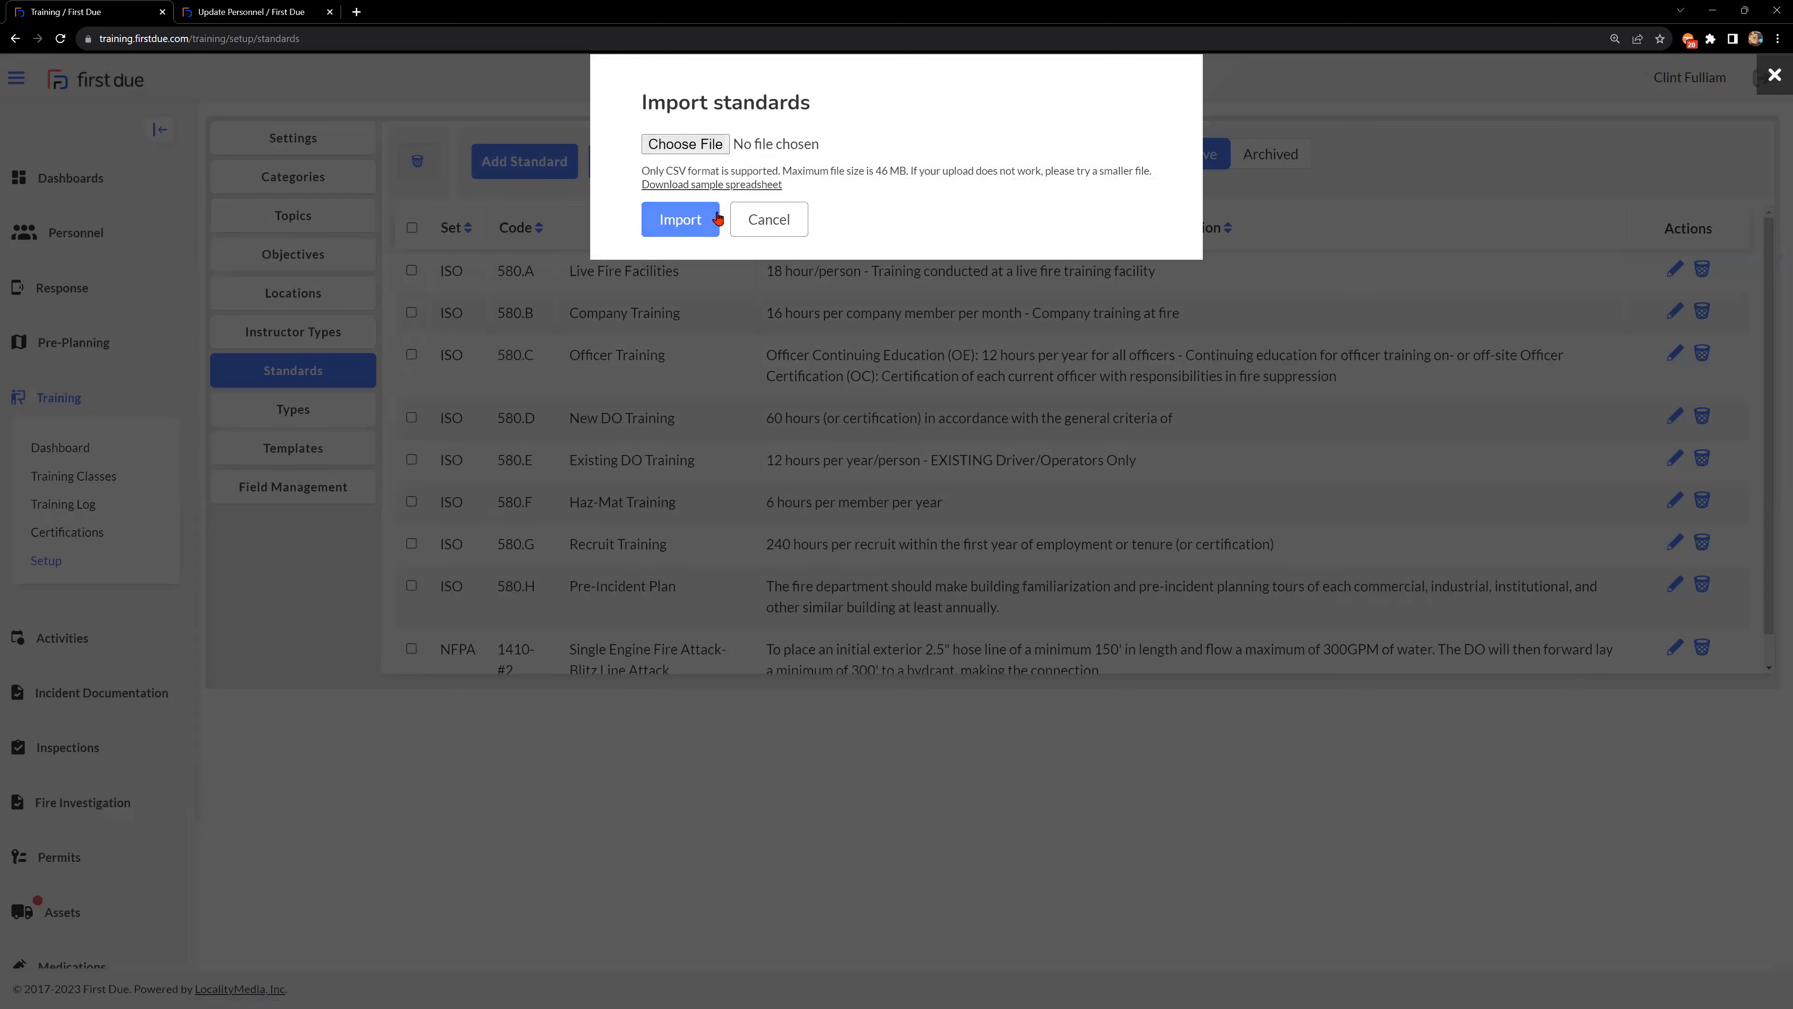
click(765, 217)
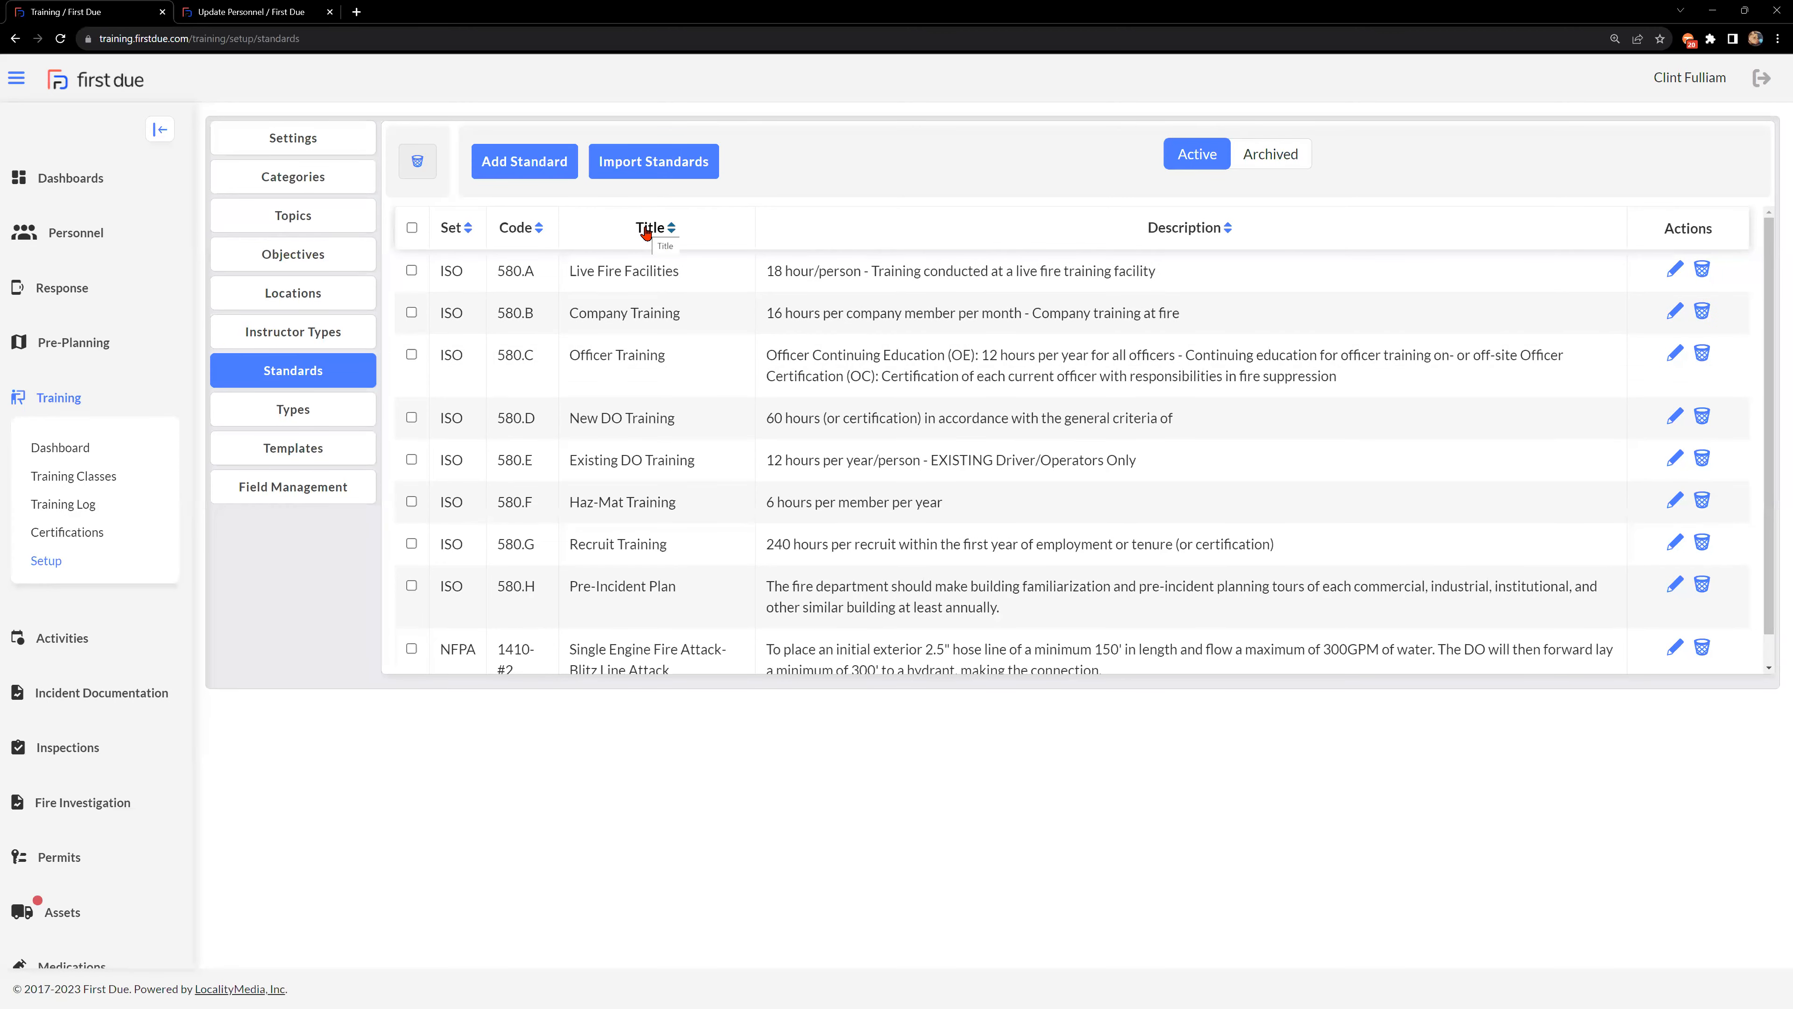
Select all active training standards and clear the selection again.
click(411, 227)
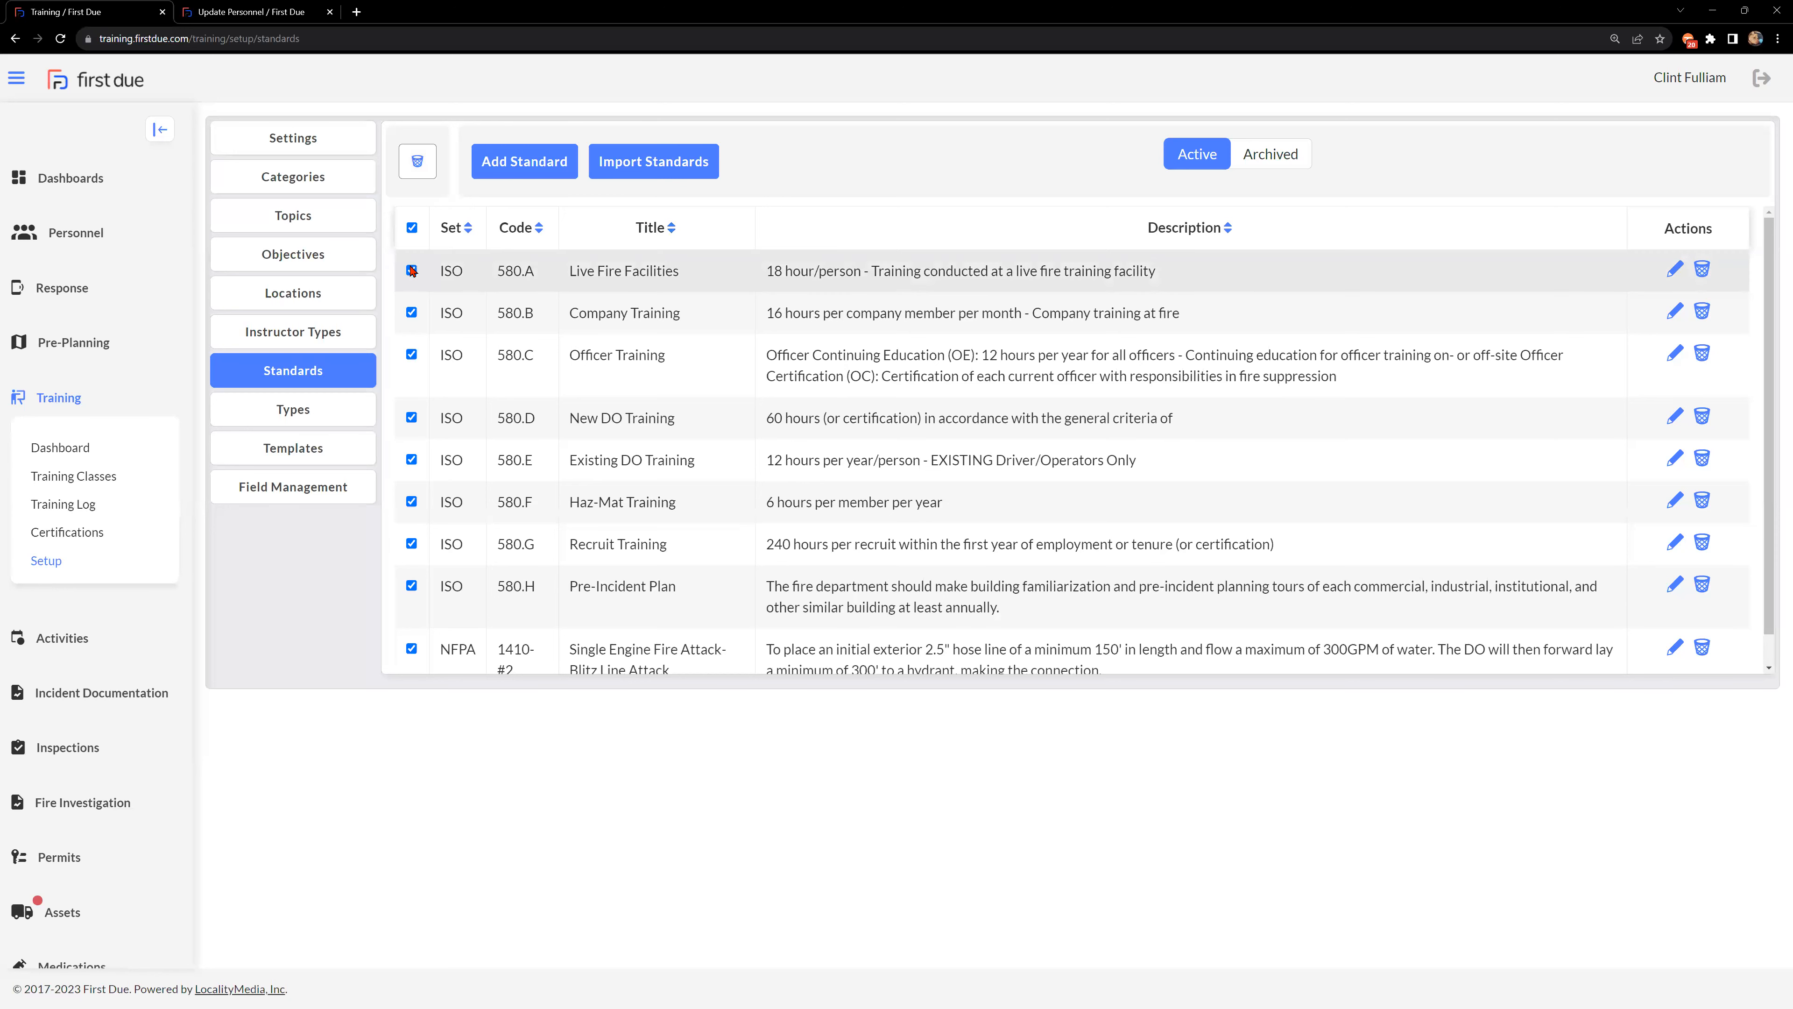
click(413, 228)
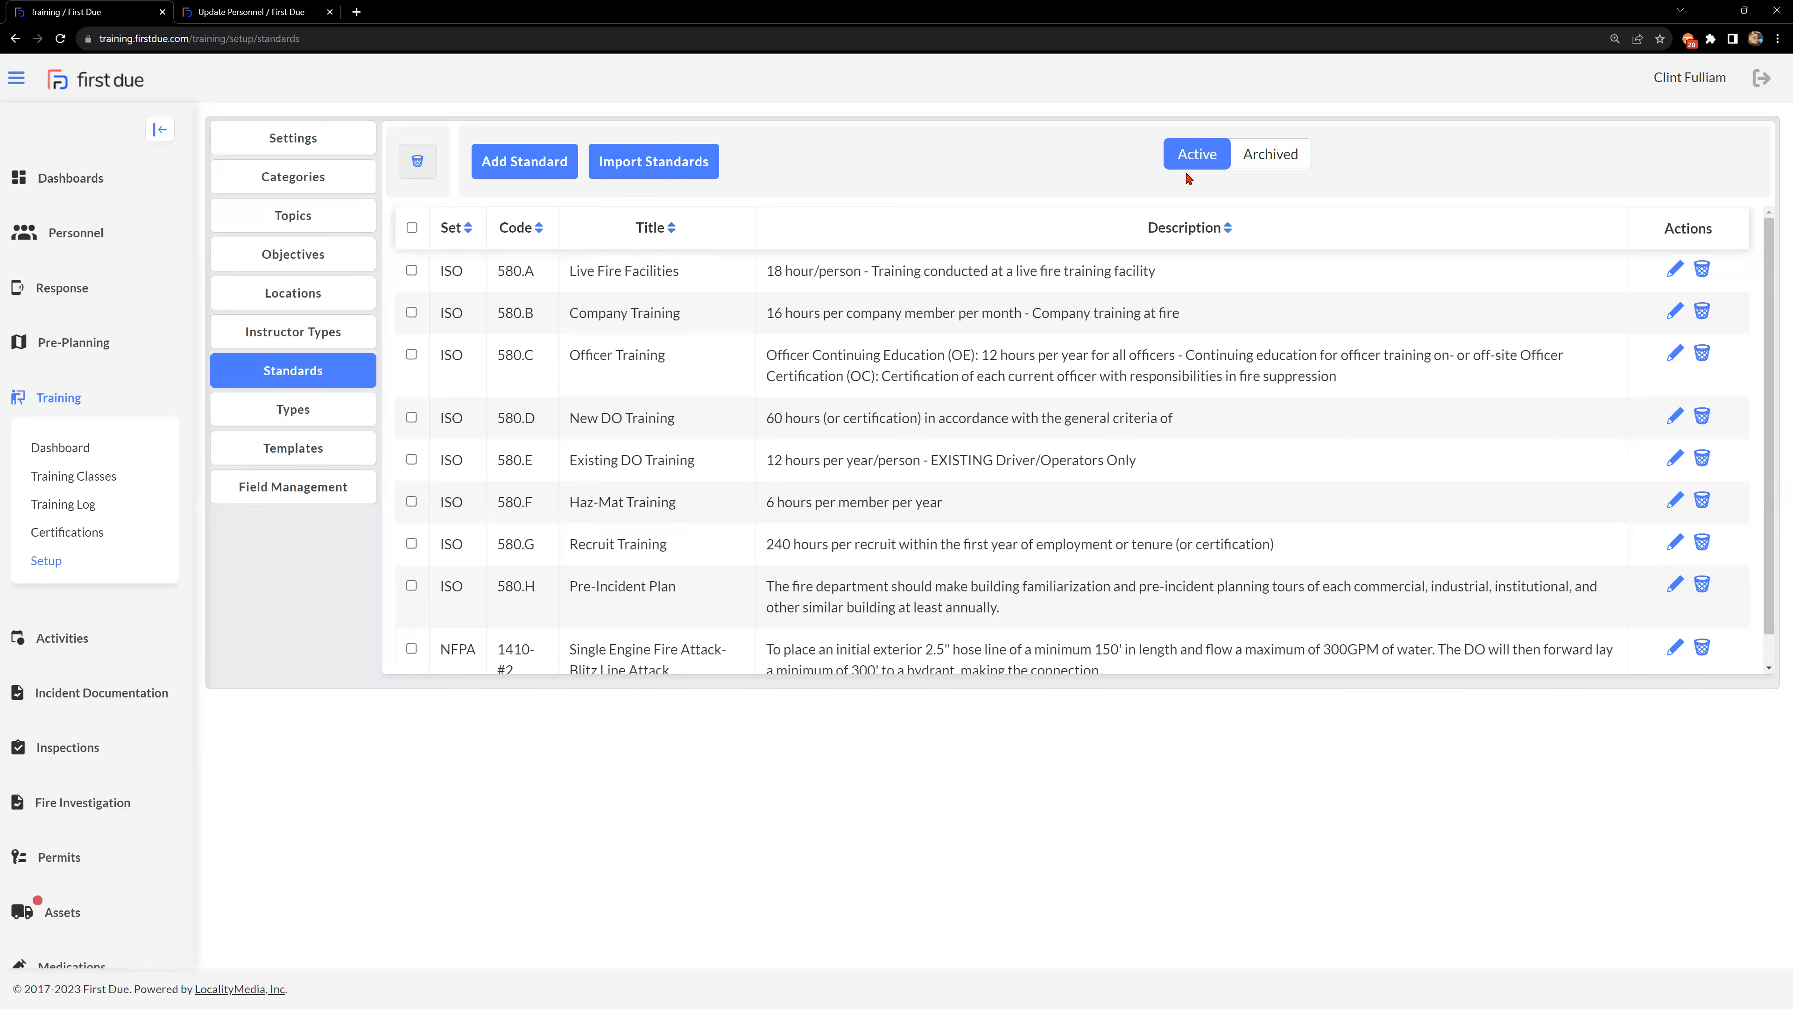
View the archived training standards and return to the active ones.
click(1268, 161)
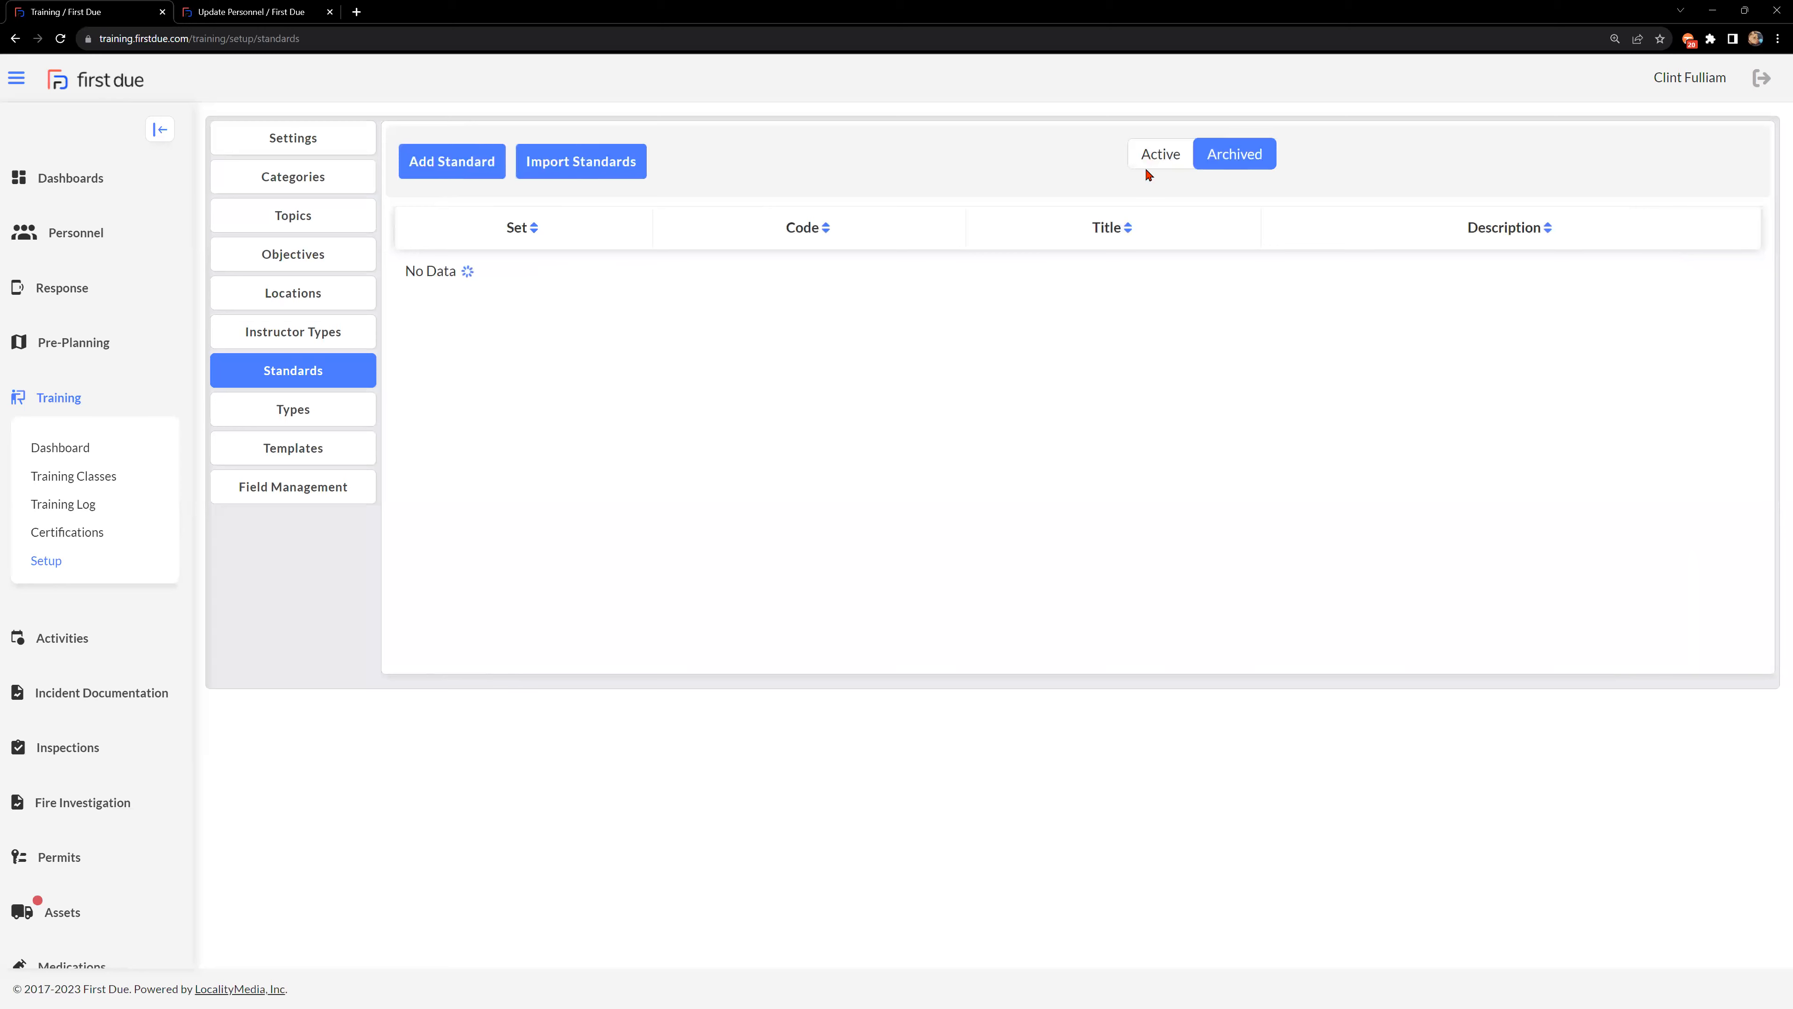
click(1152, 161)
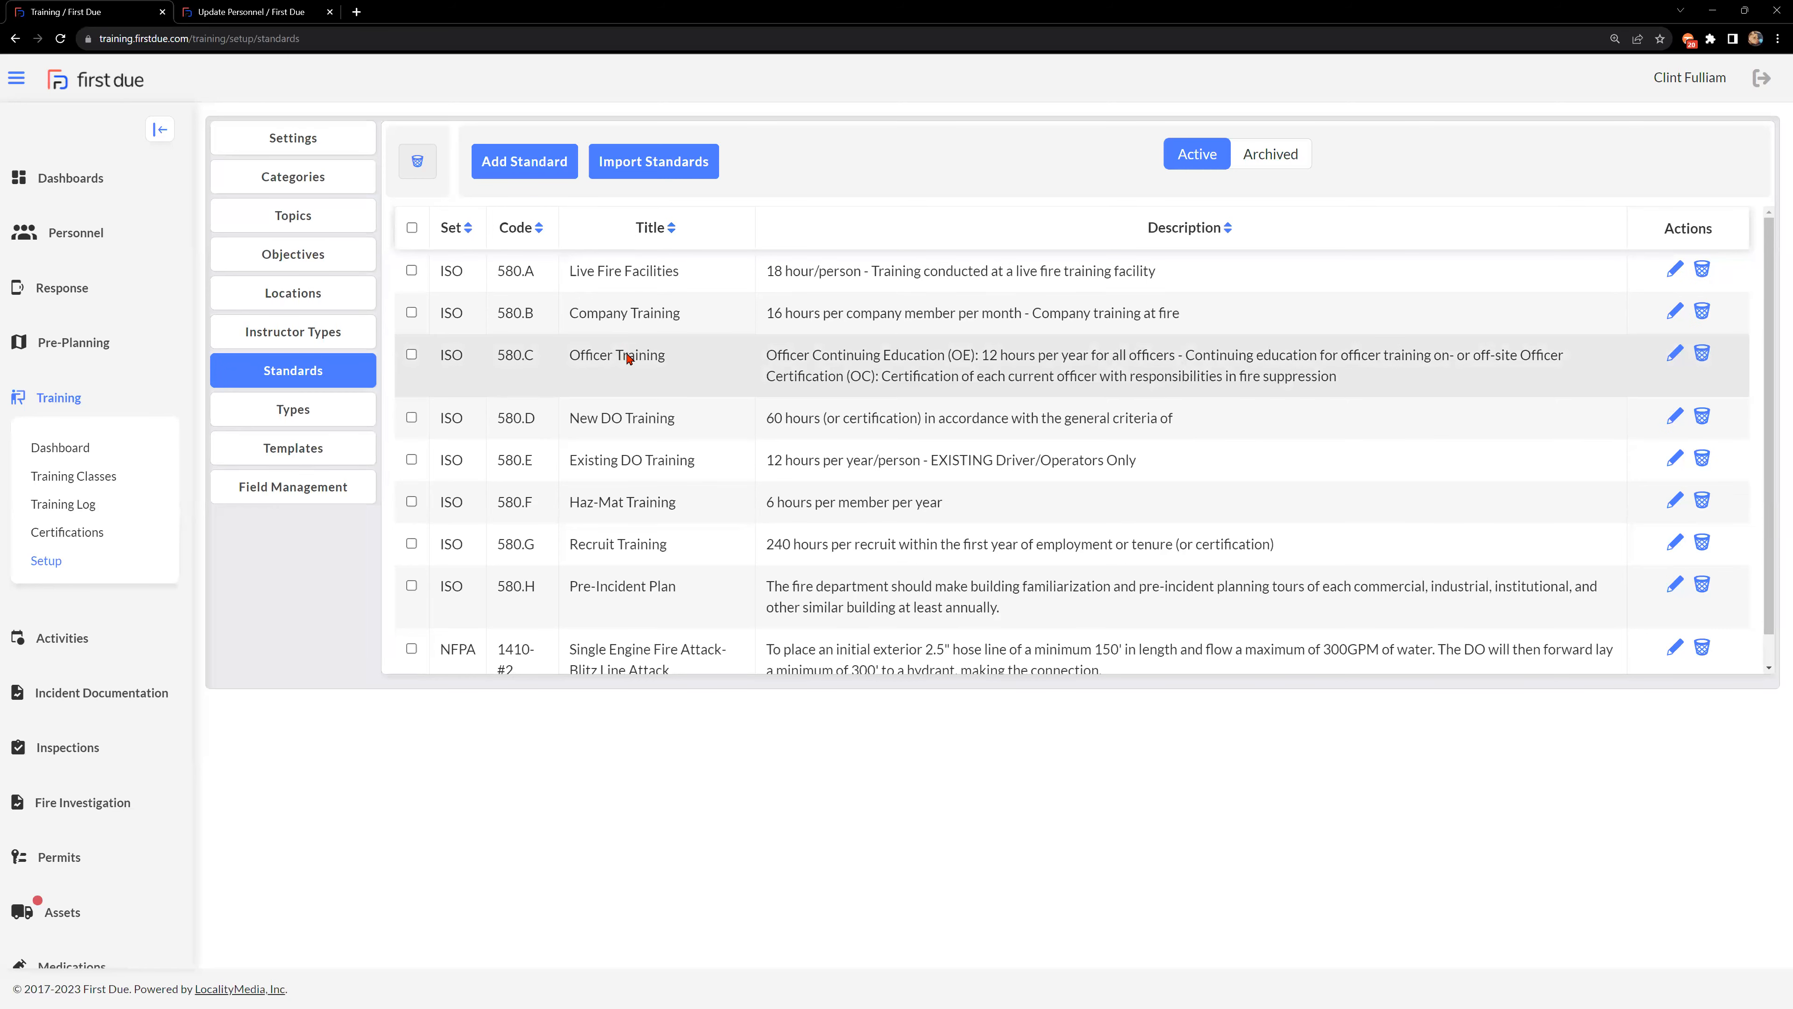
Open the training types and view the forms for adding a type and editing the Didactic type, closing both without saving.
click(325, 415)
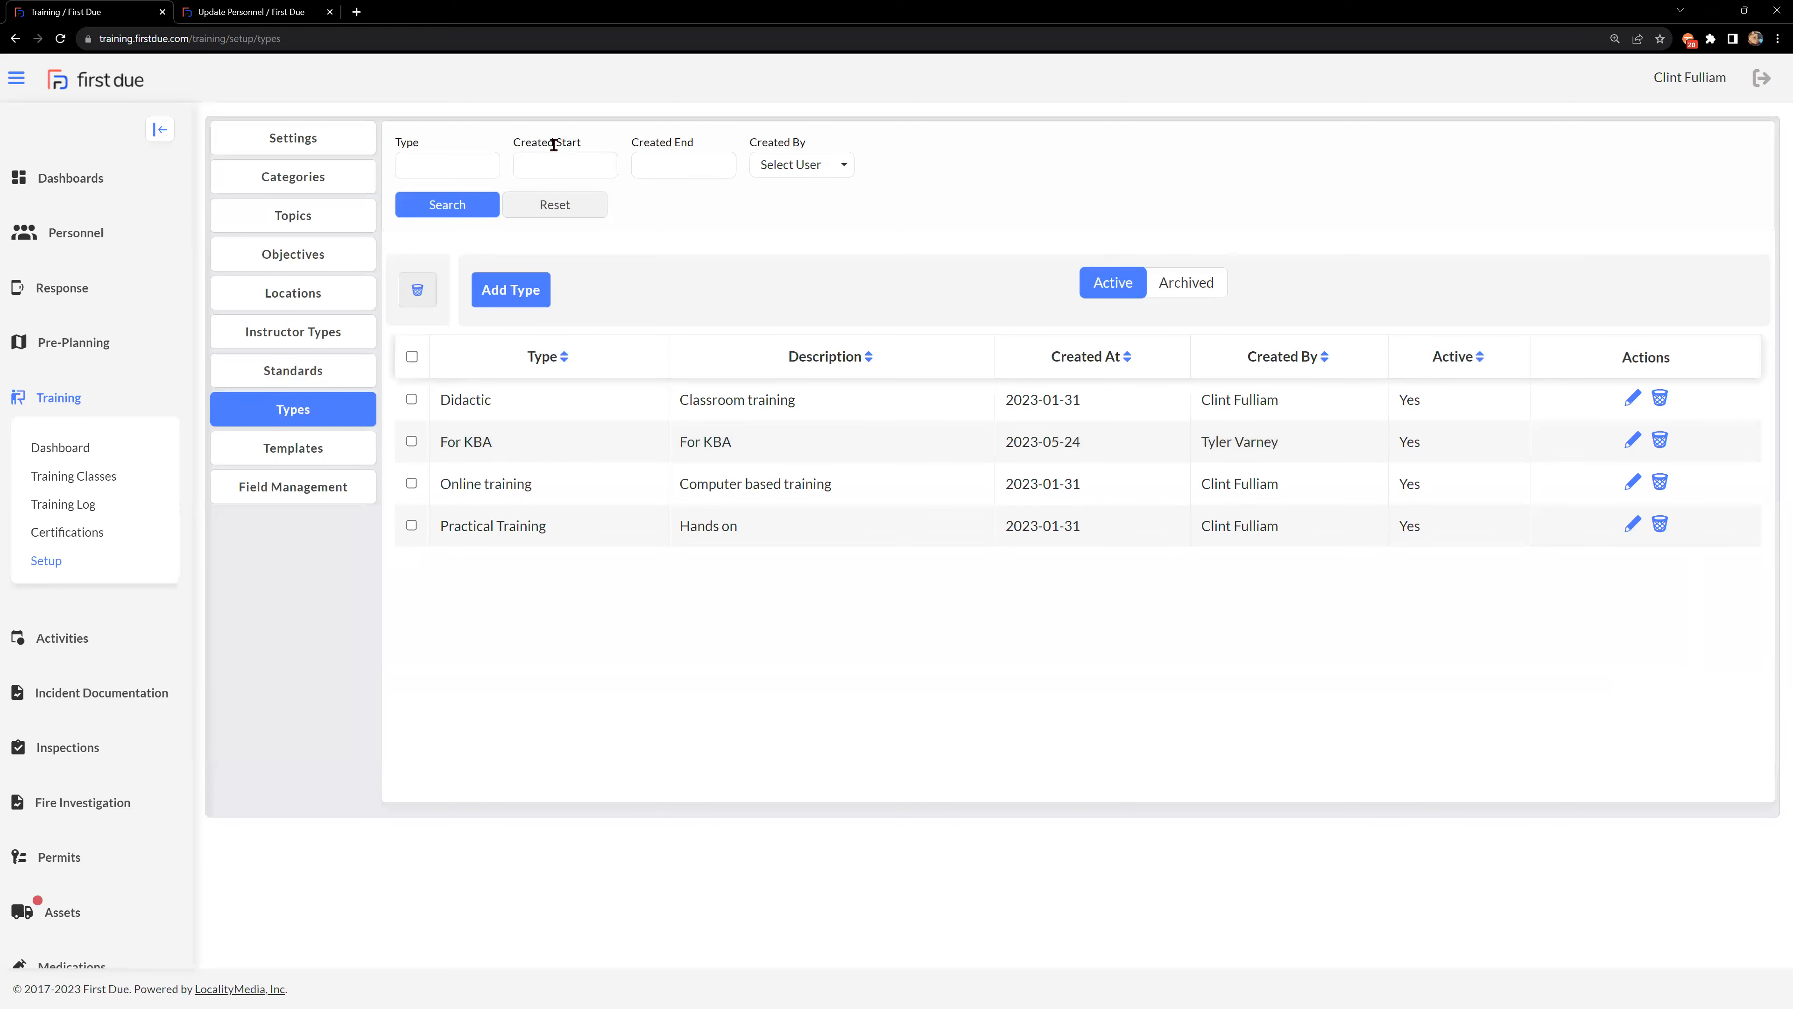
click(512, 296)
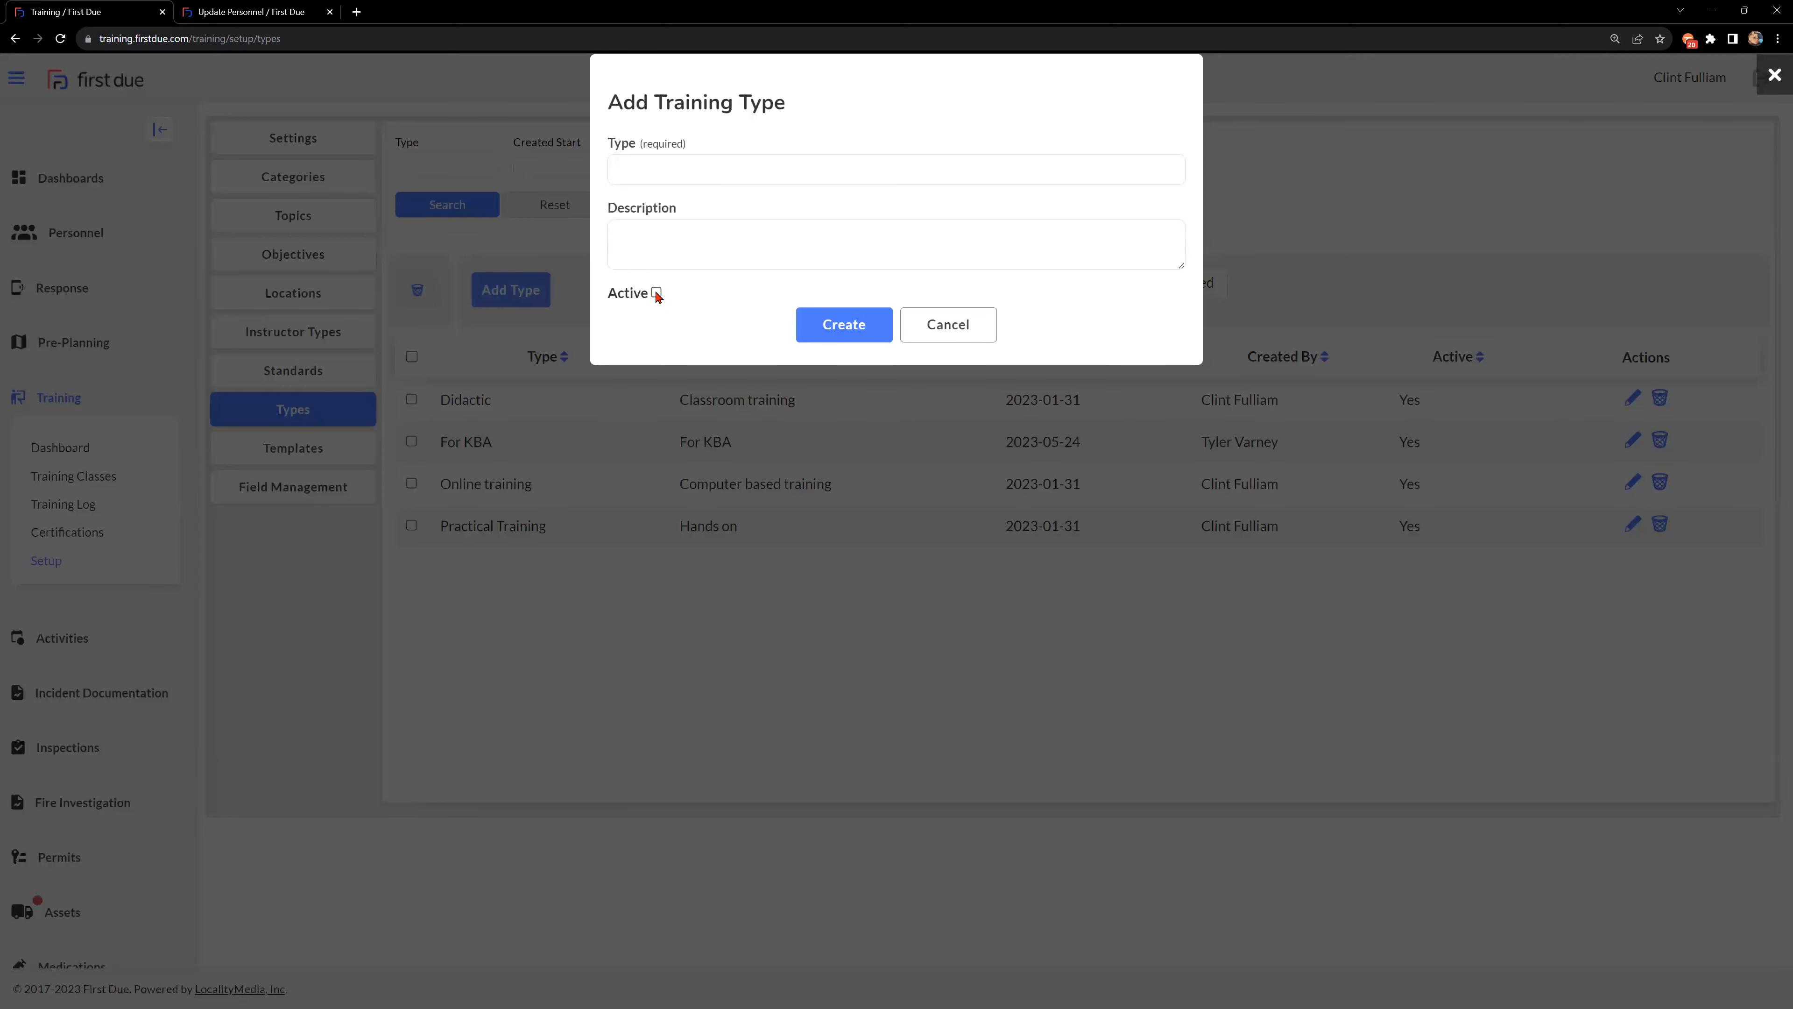
click(873, 344)
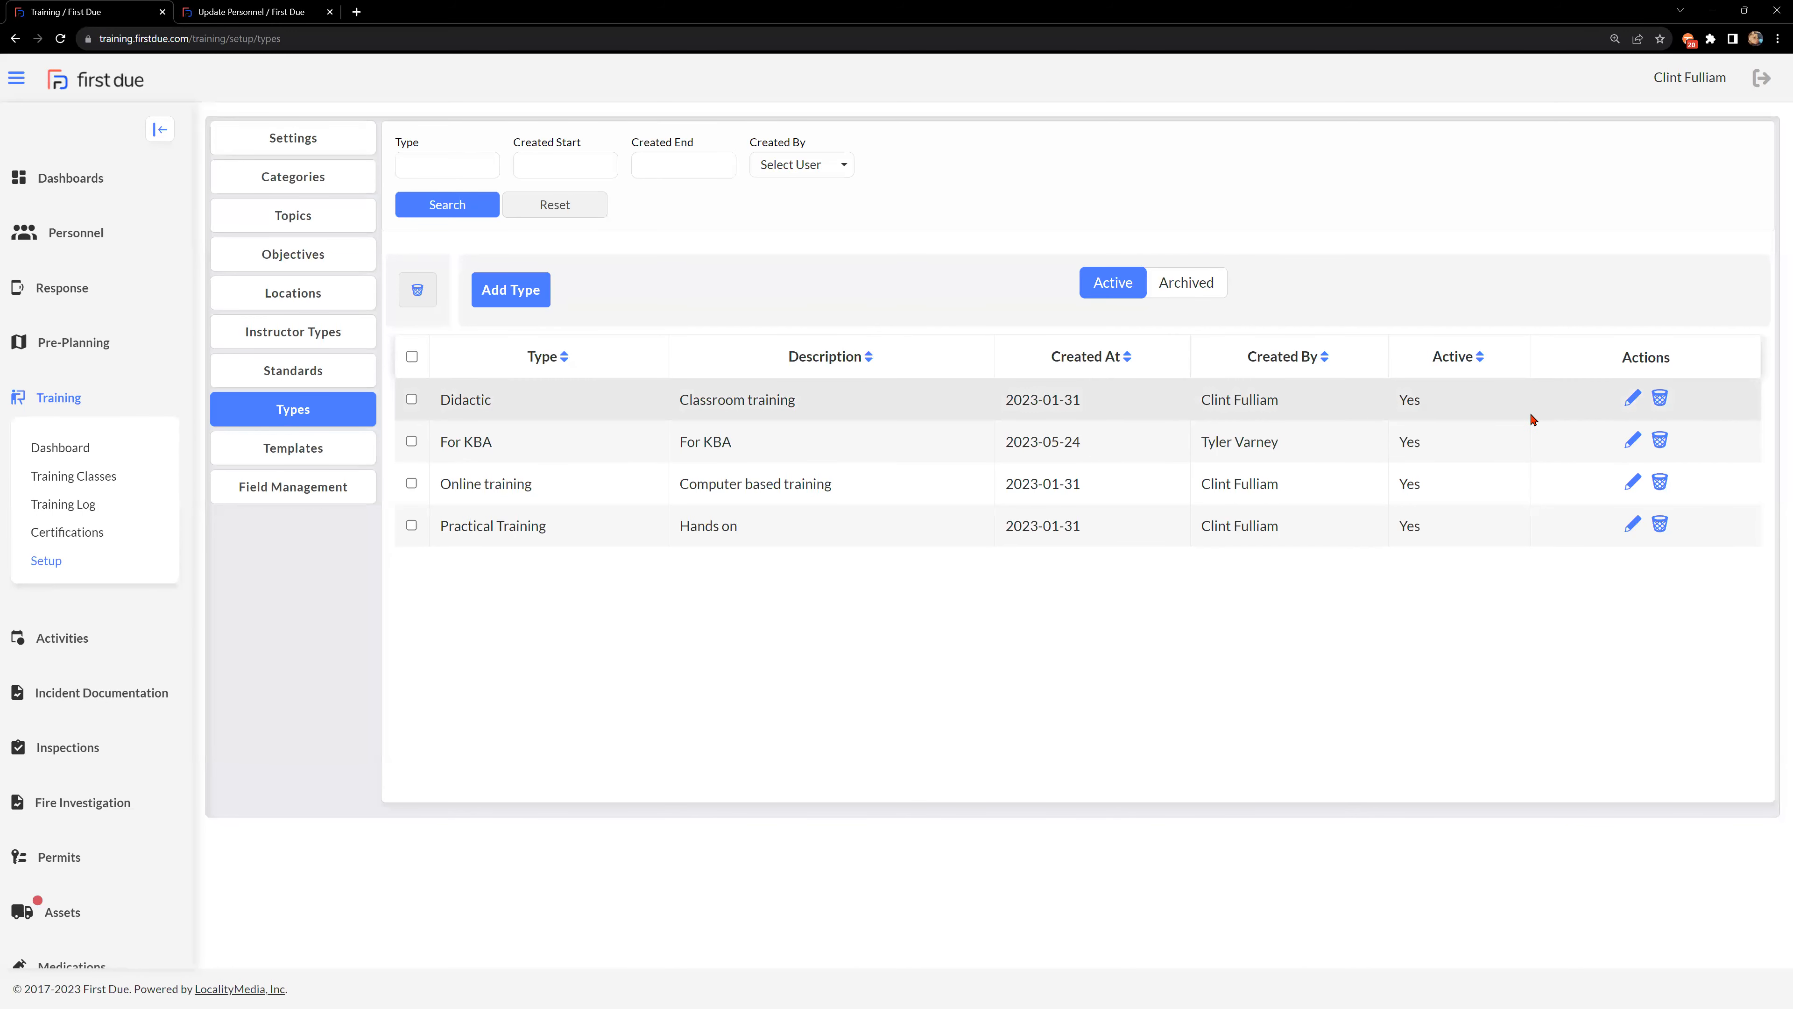
click(1632, 400)
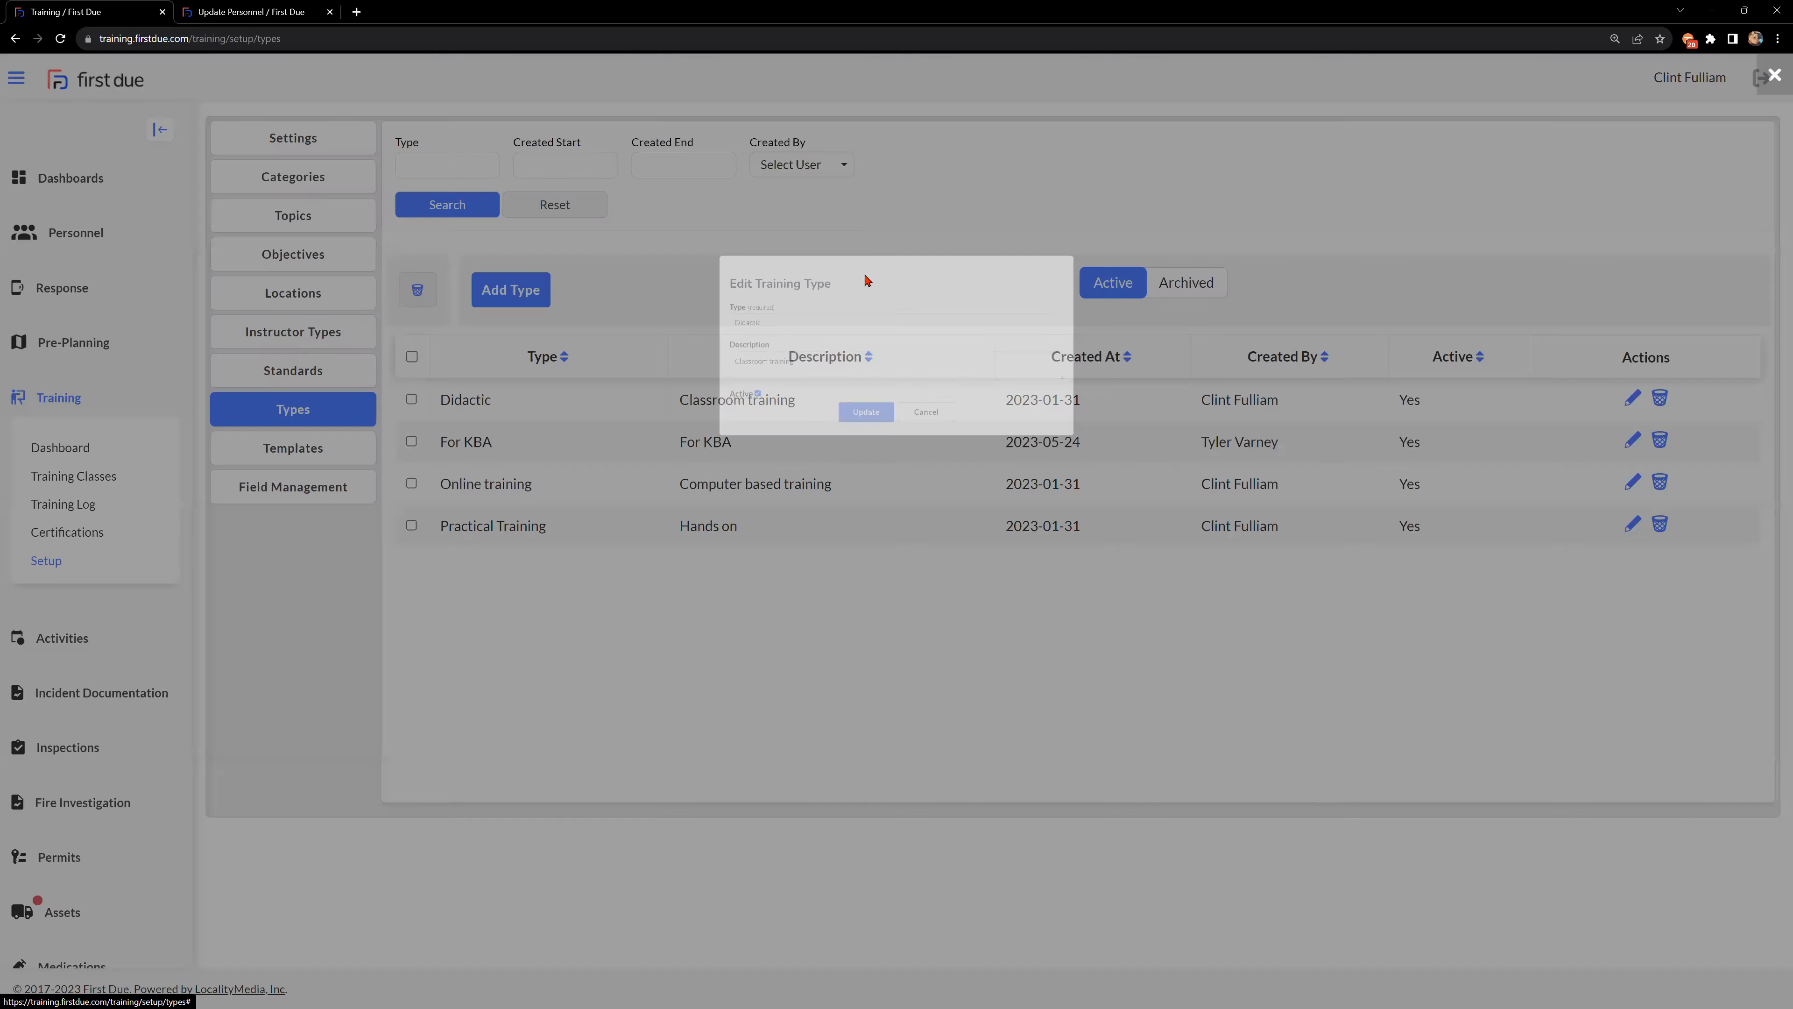
click(965, 325)
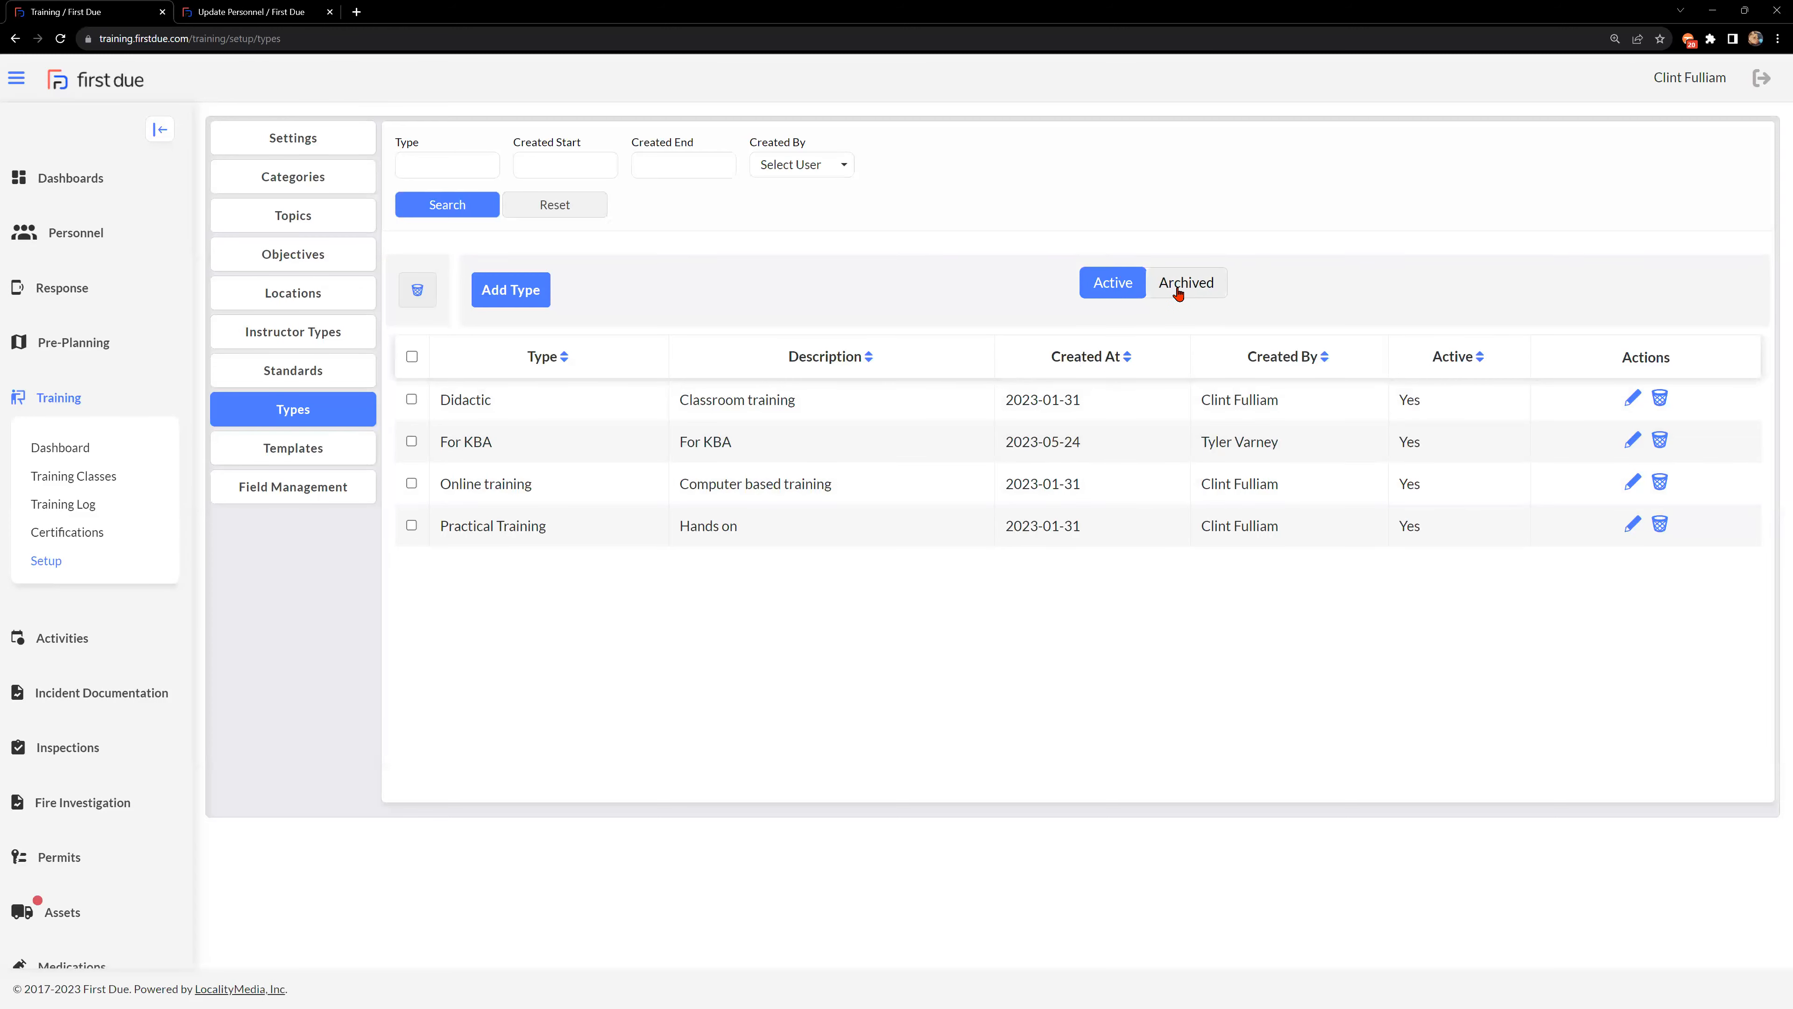
Open the training templates, start a new template and view its training category, types and training topic options.
click(297, 457)
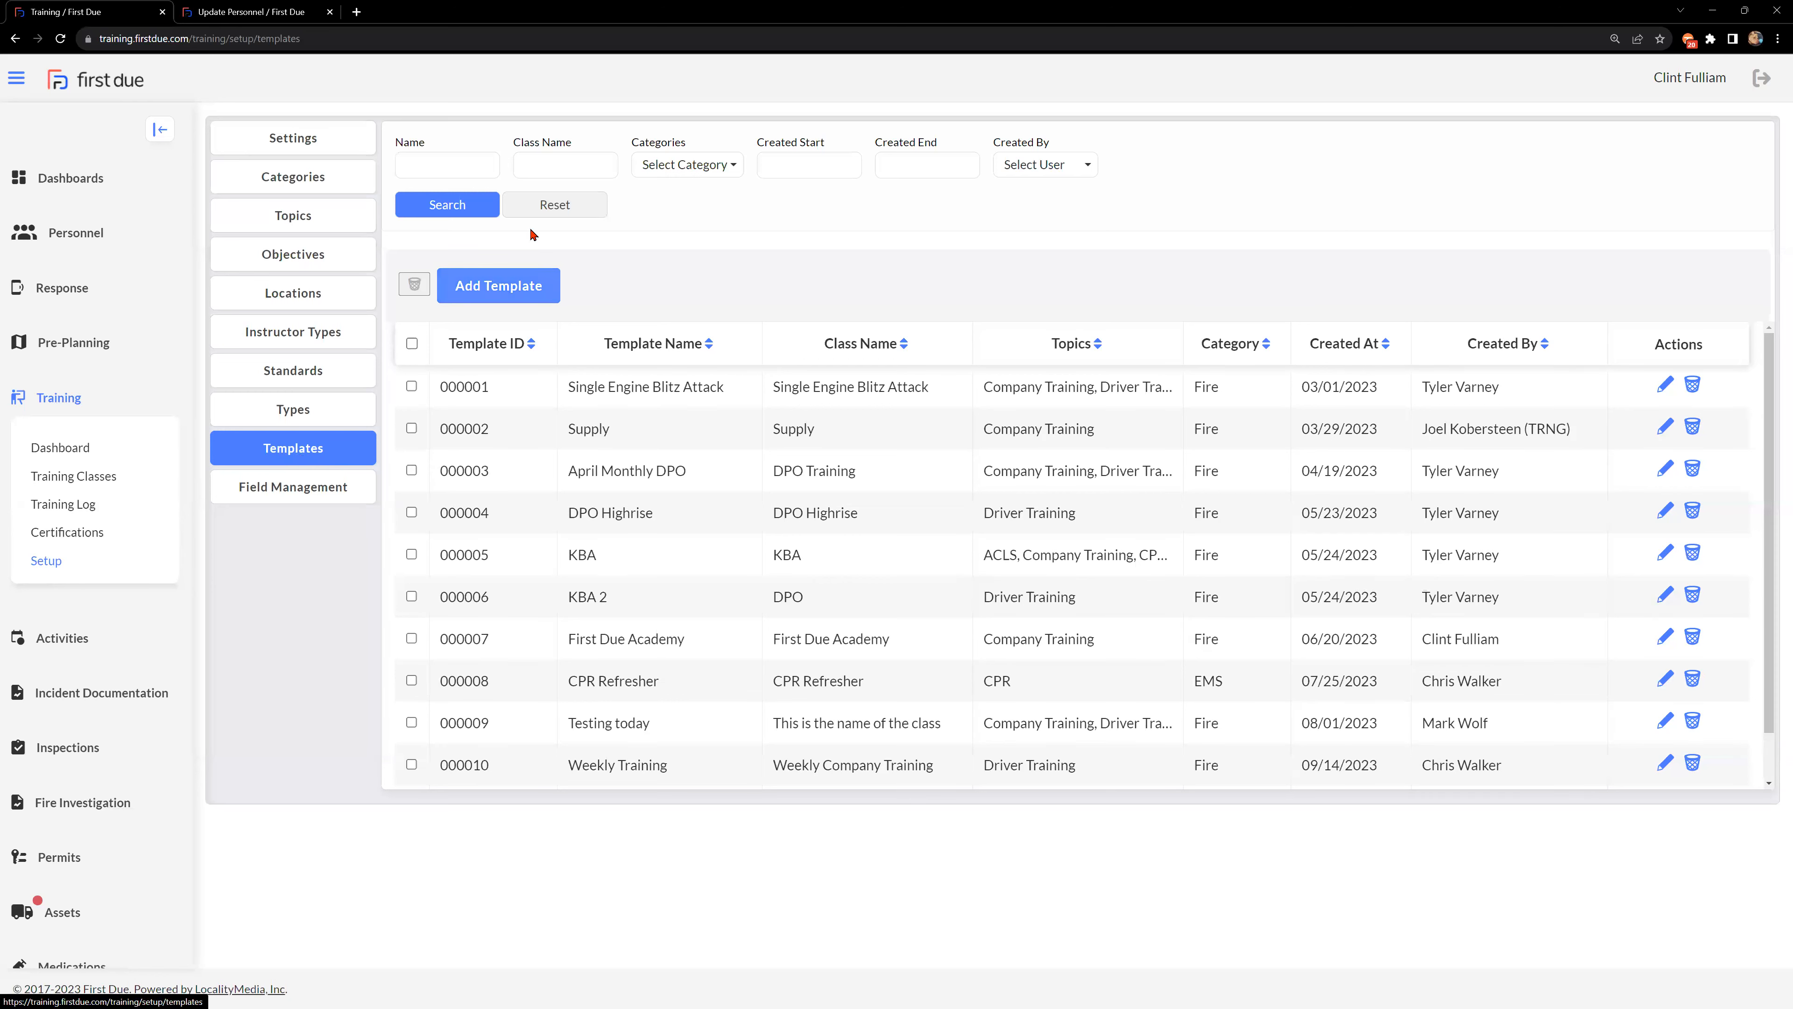
click(501, 288)
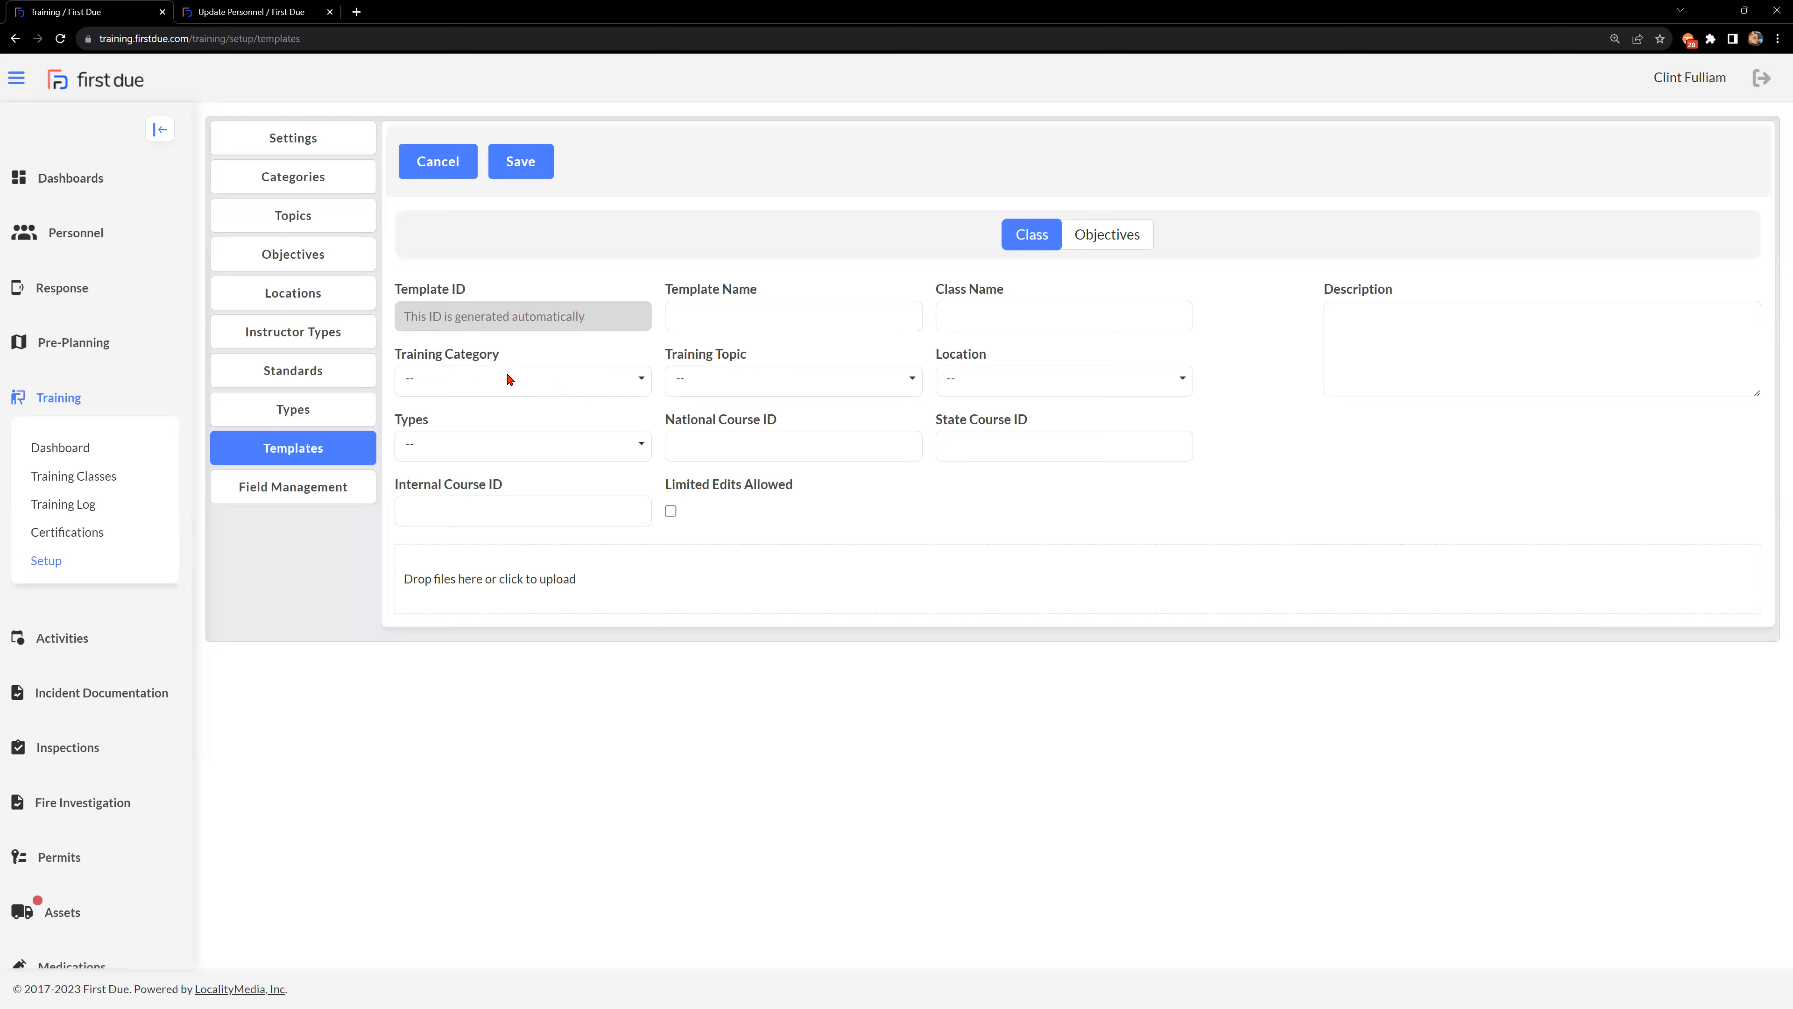
click(531, 379)
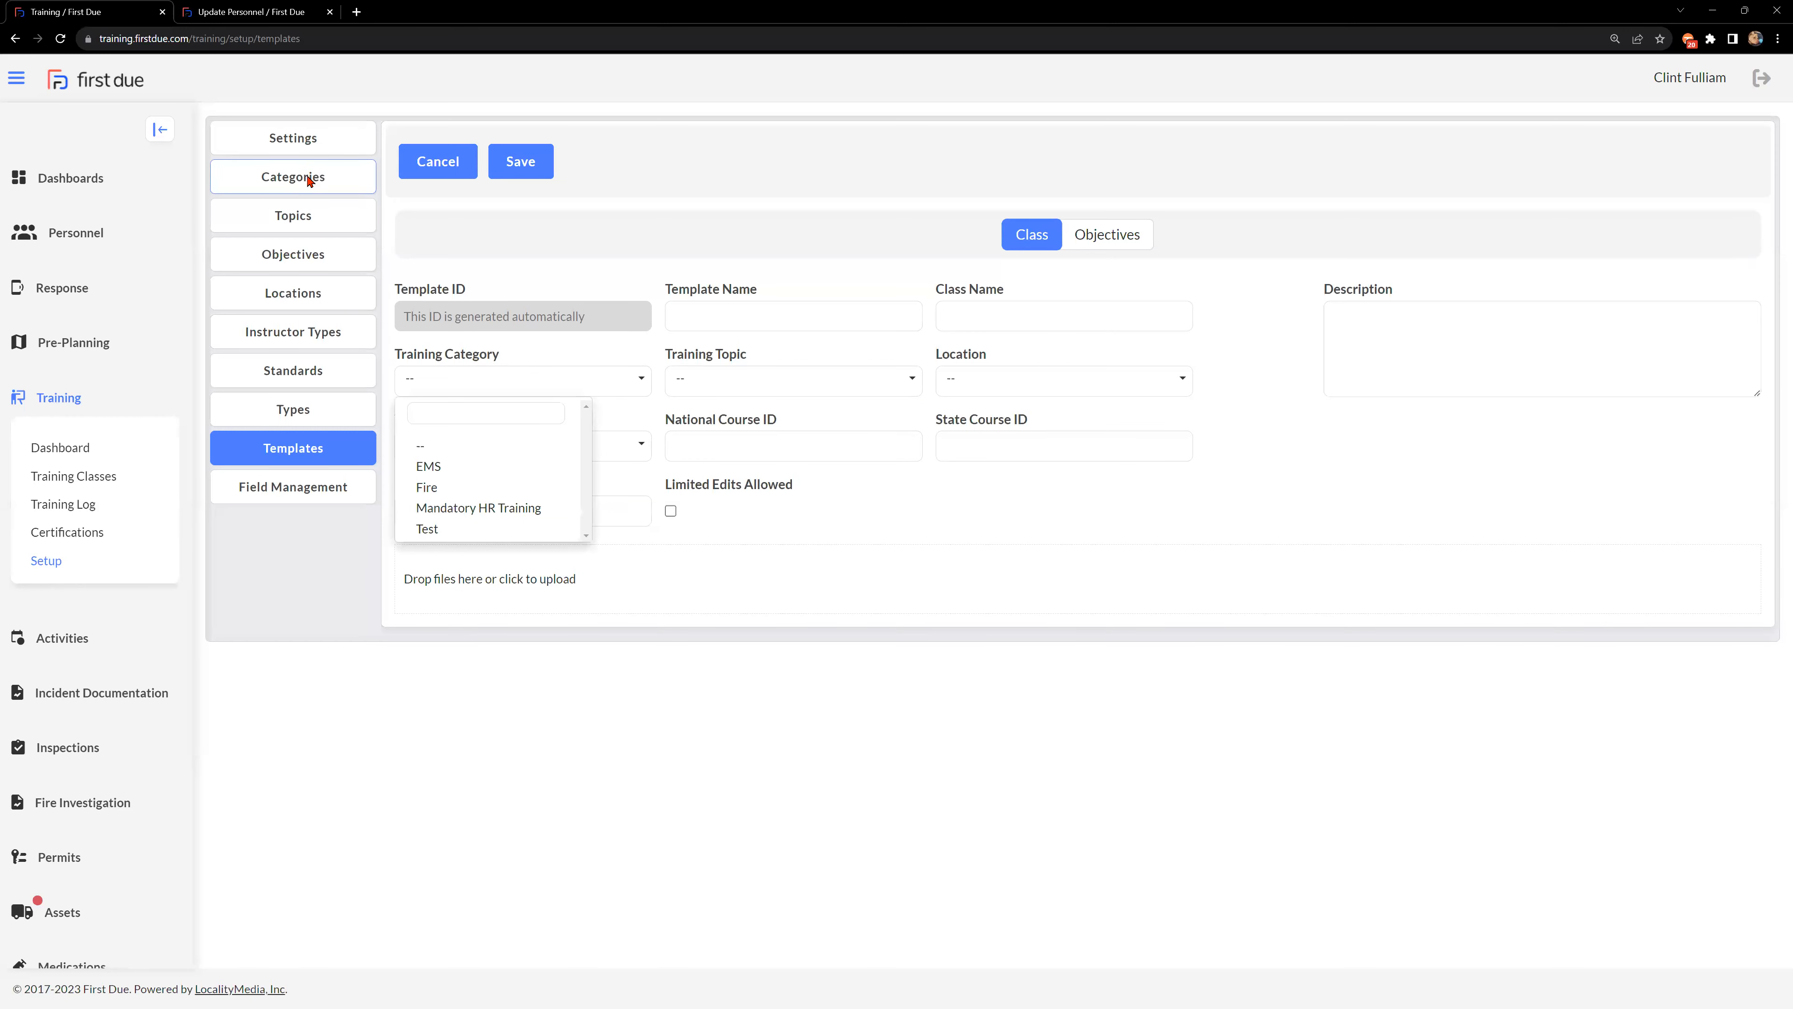
click(512, 344)
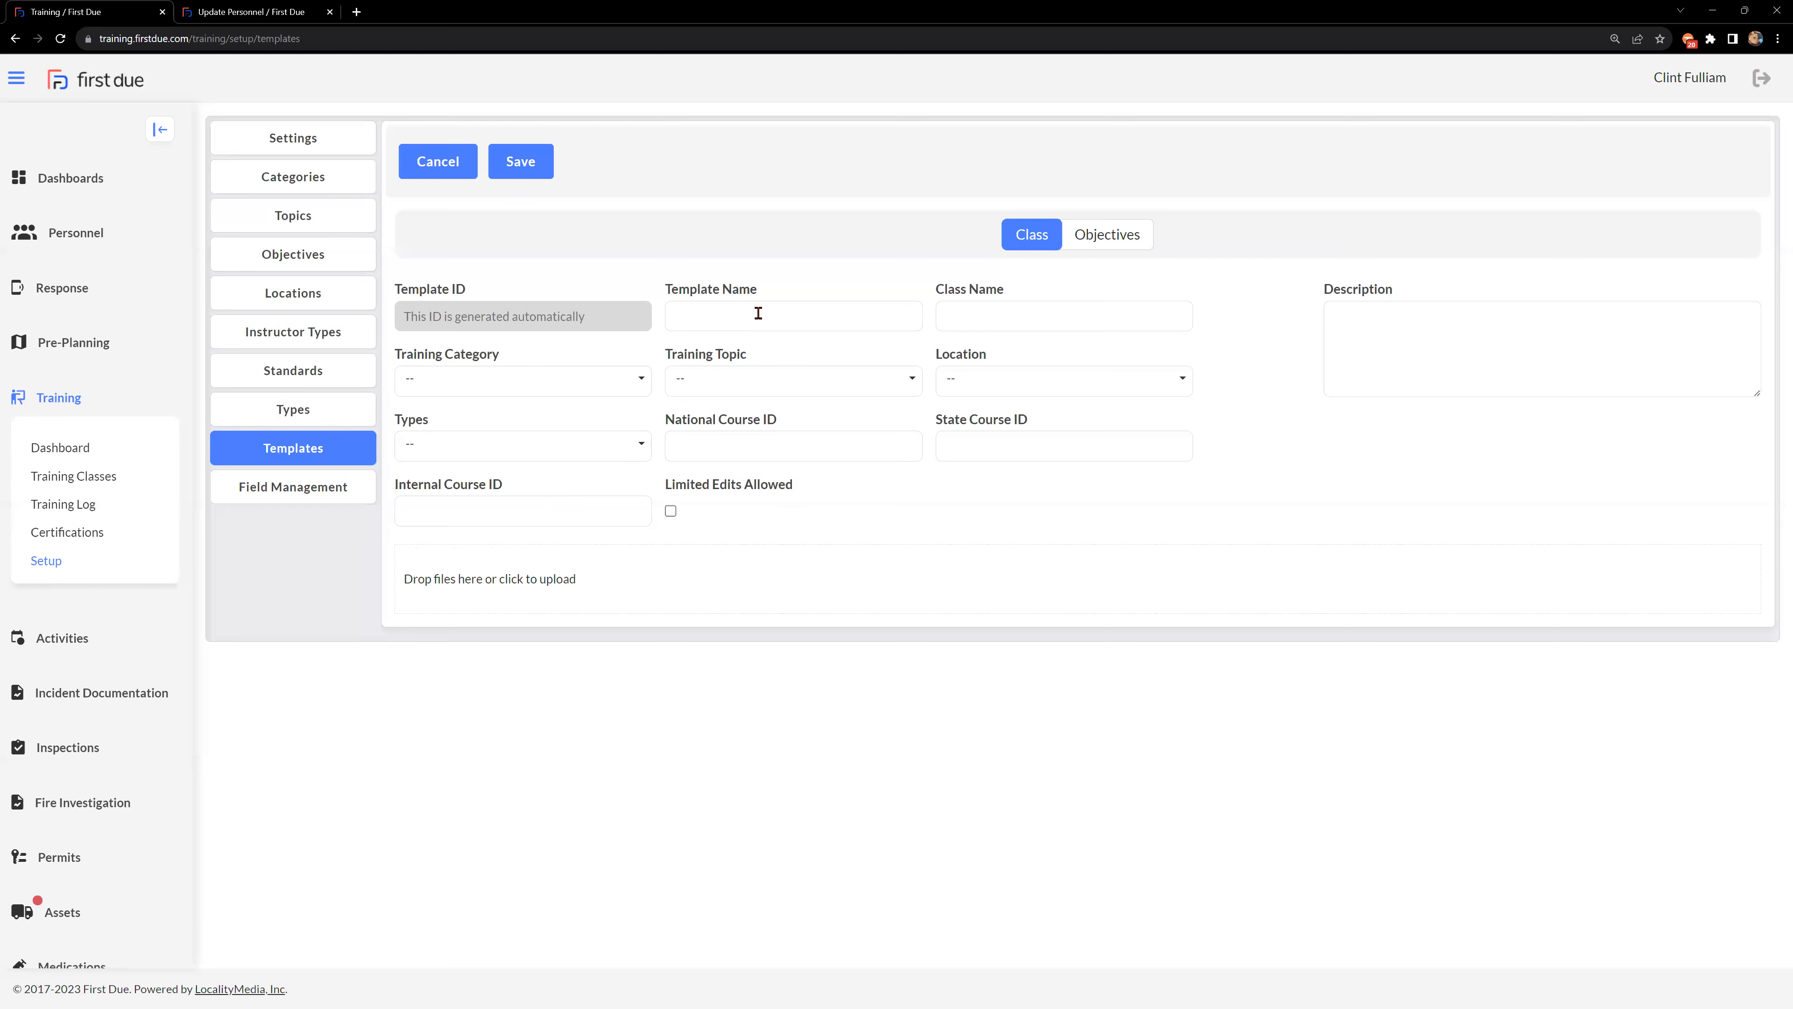
click(612, 445)
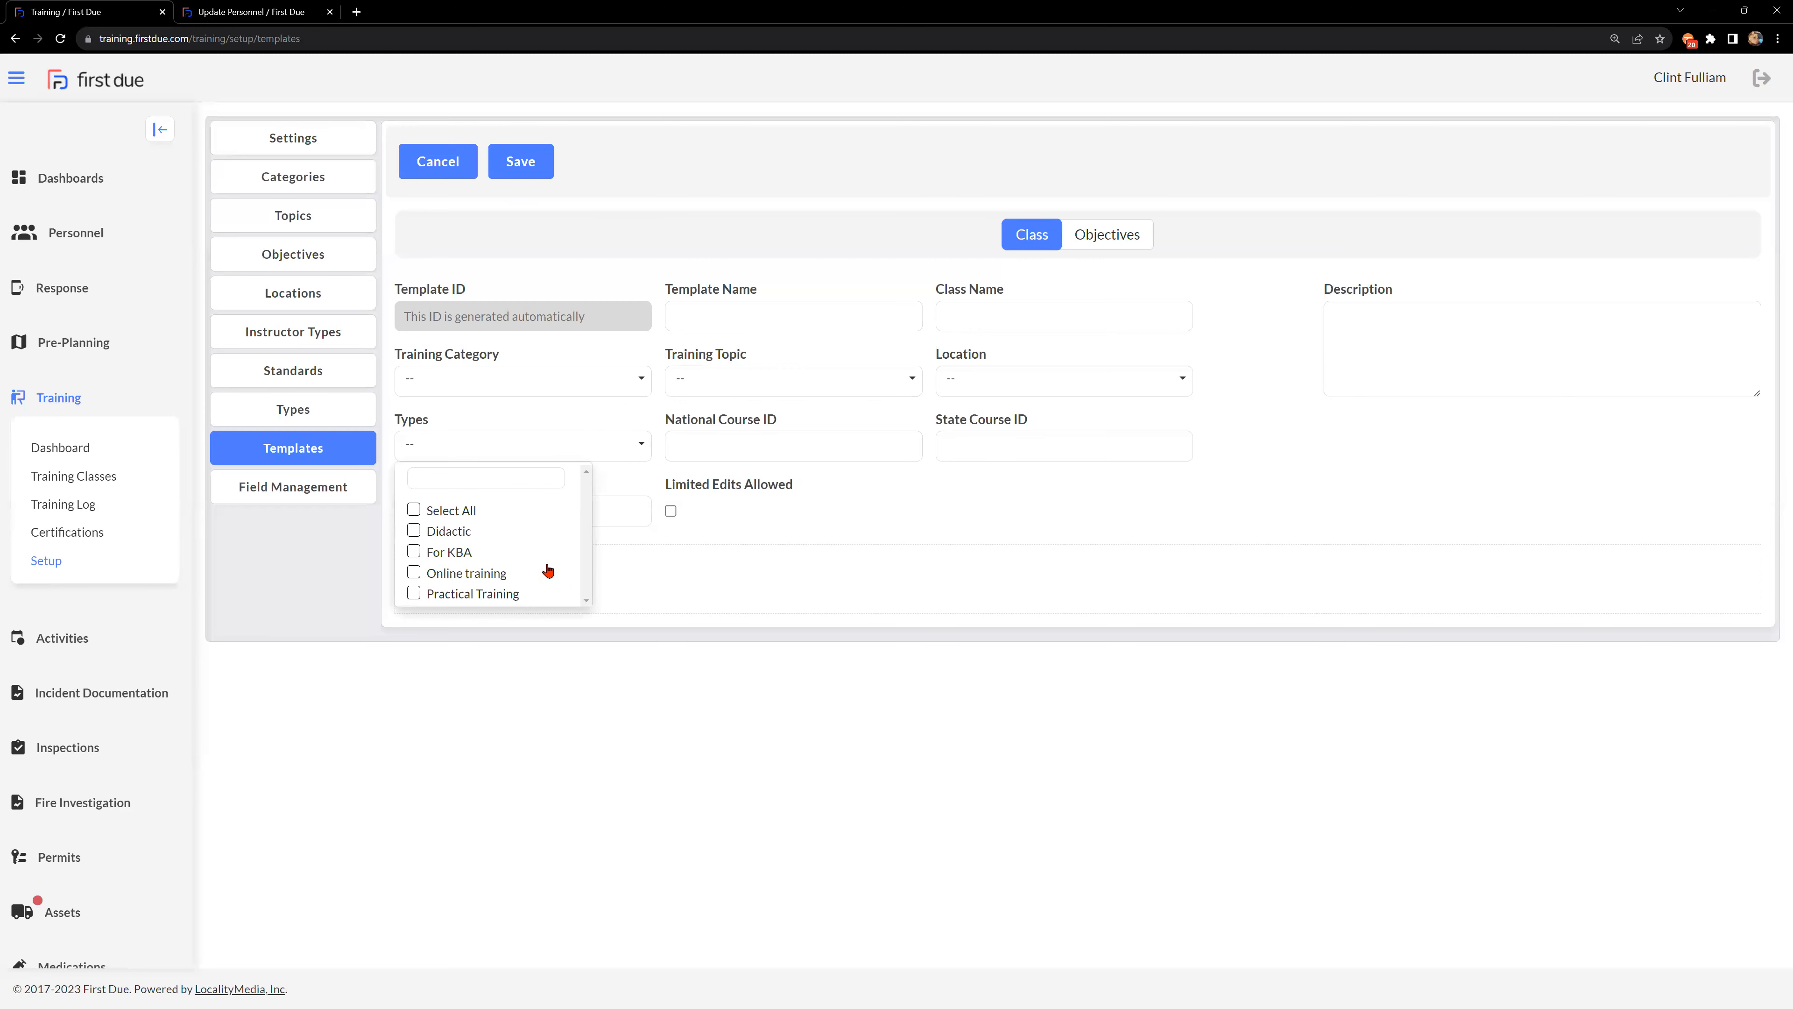
click(570, 415)
click(760, 382)
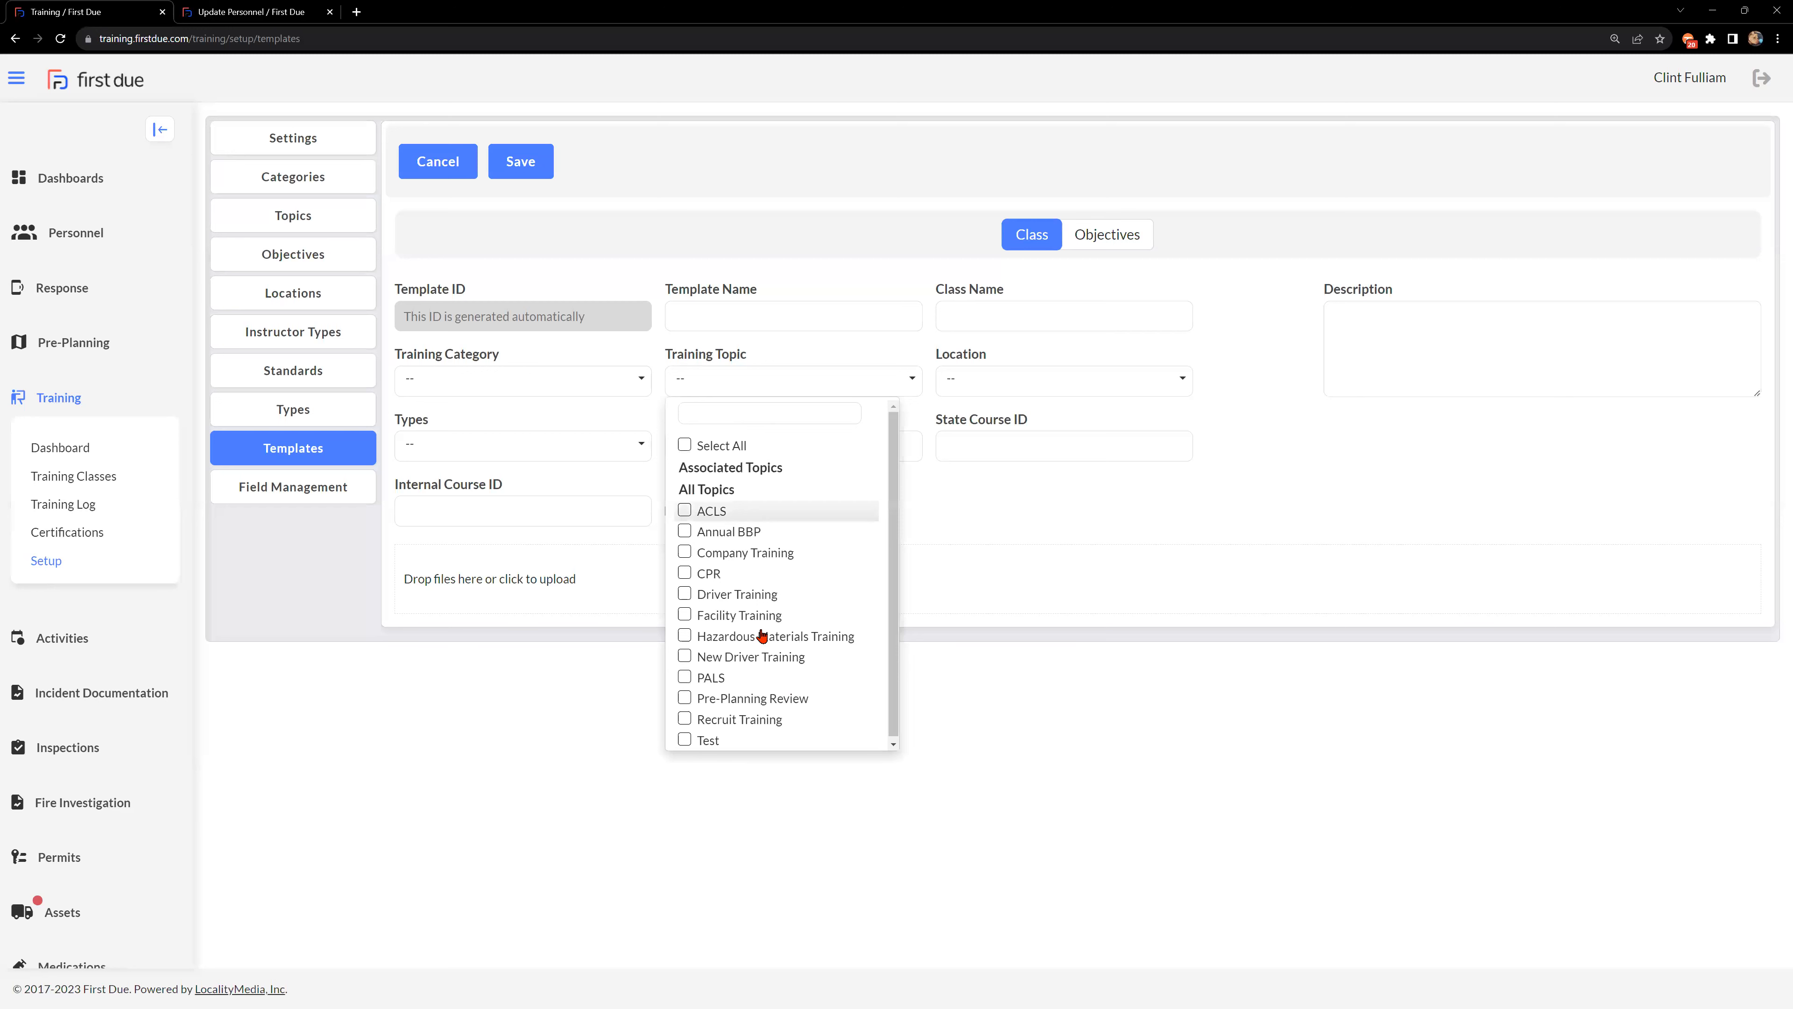
click(920, 345)
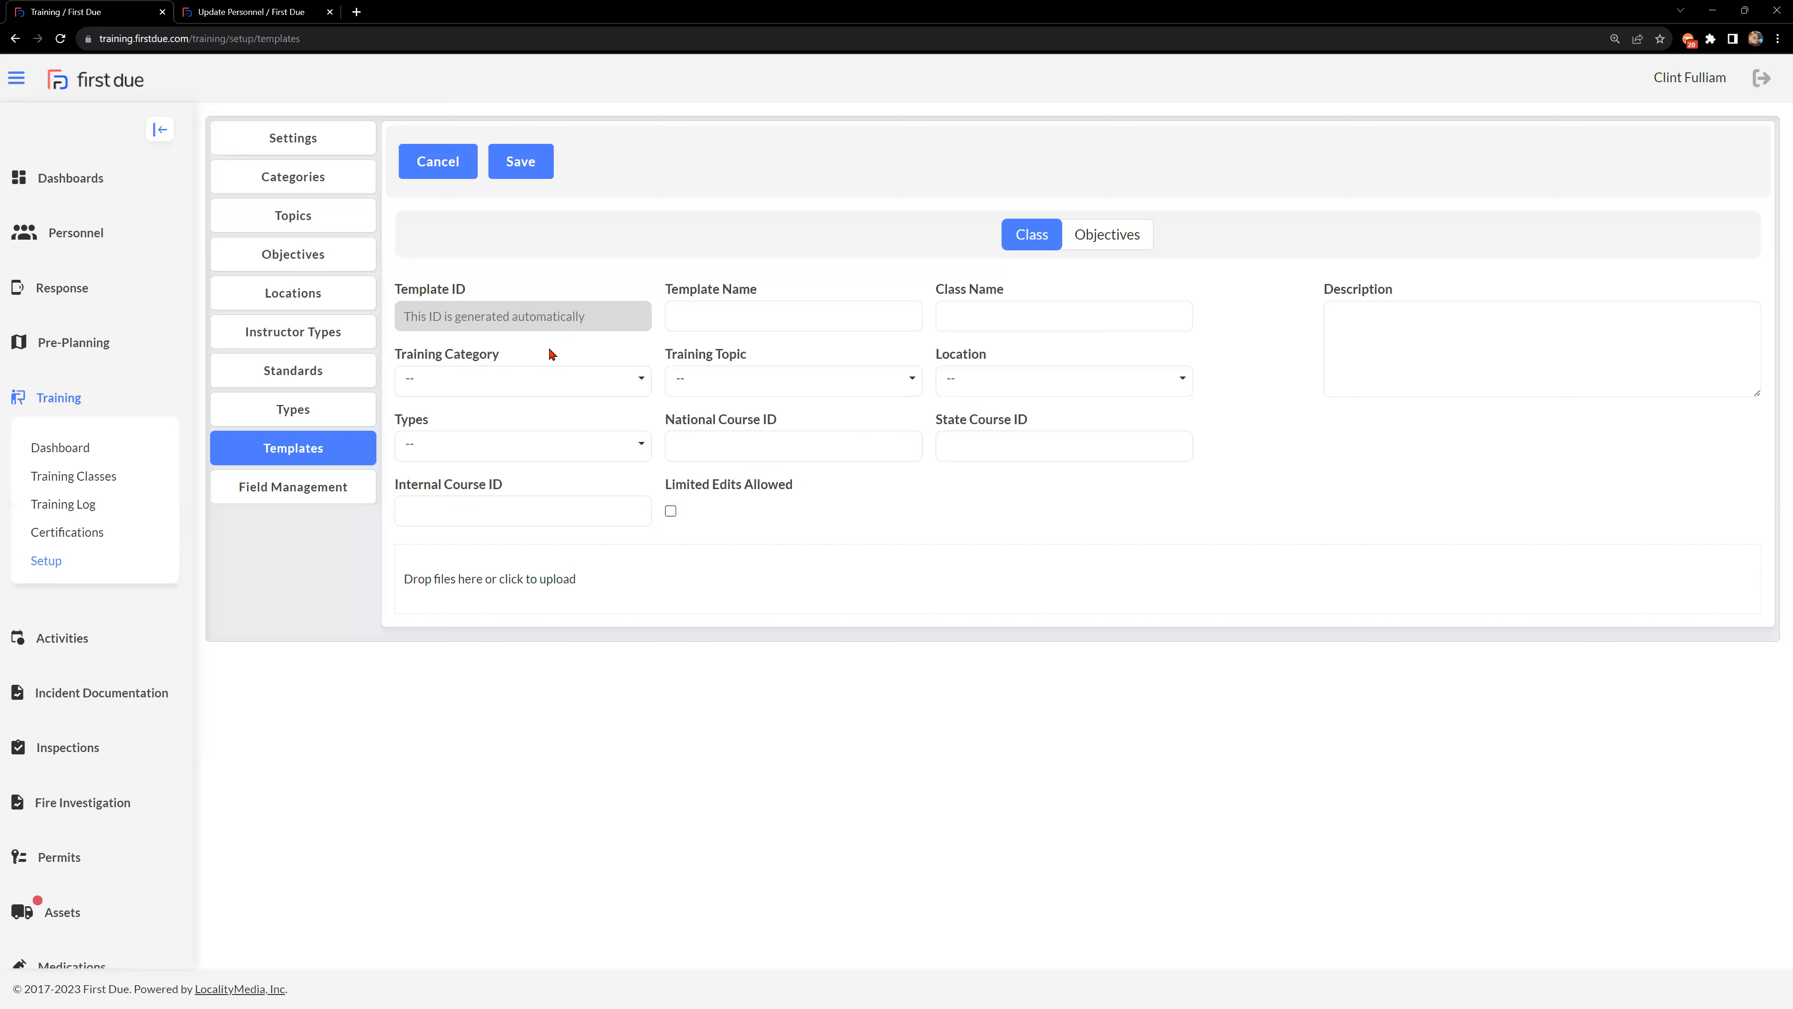
Add an objective row to the new template and view its objective, standards and certifications options.
click(1102, 235)
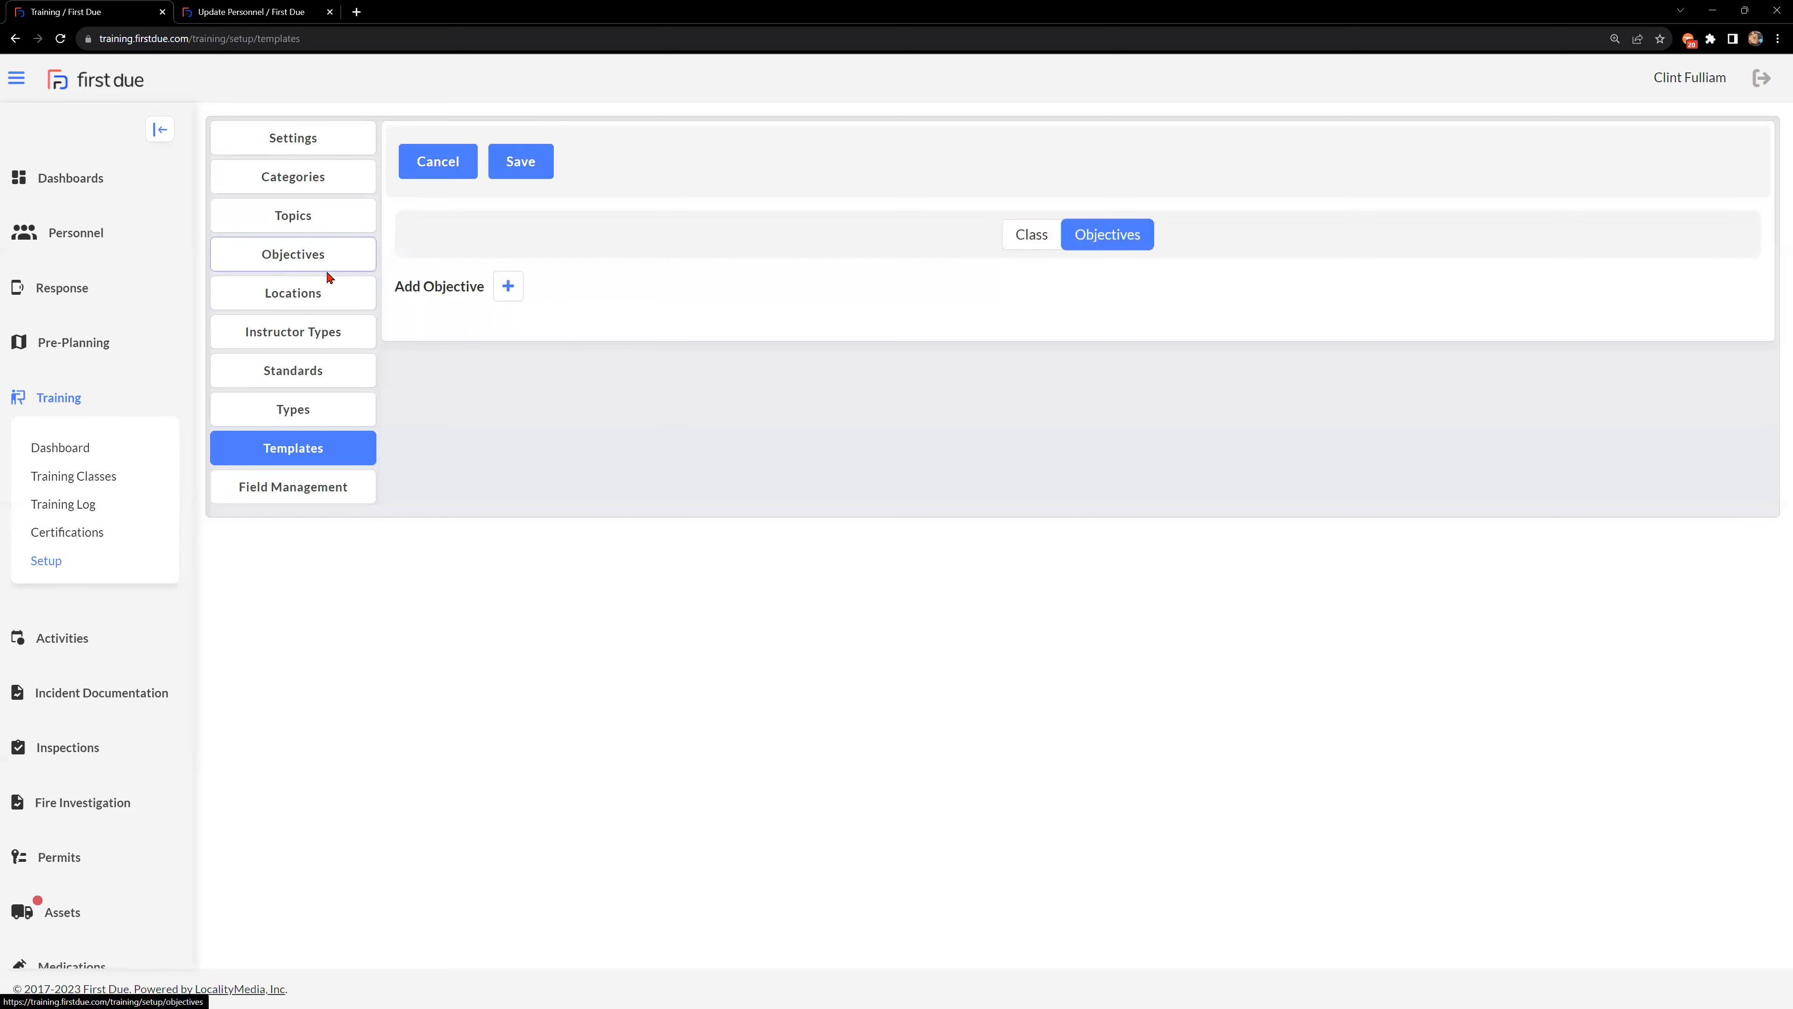
click(508, 286)
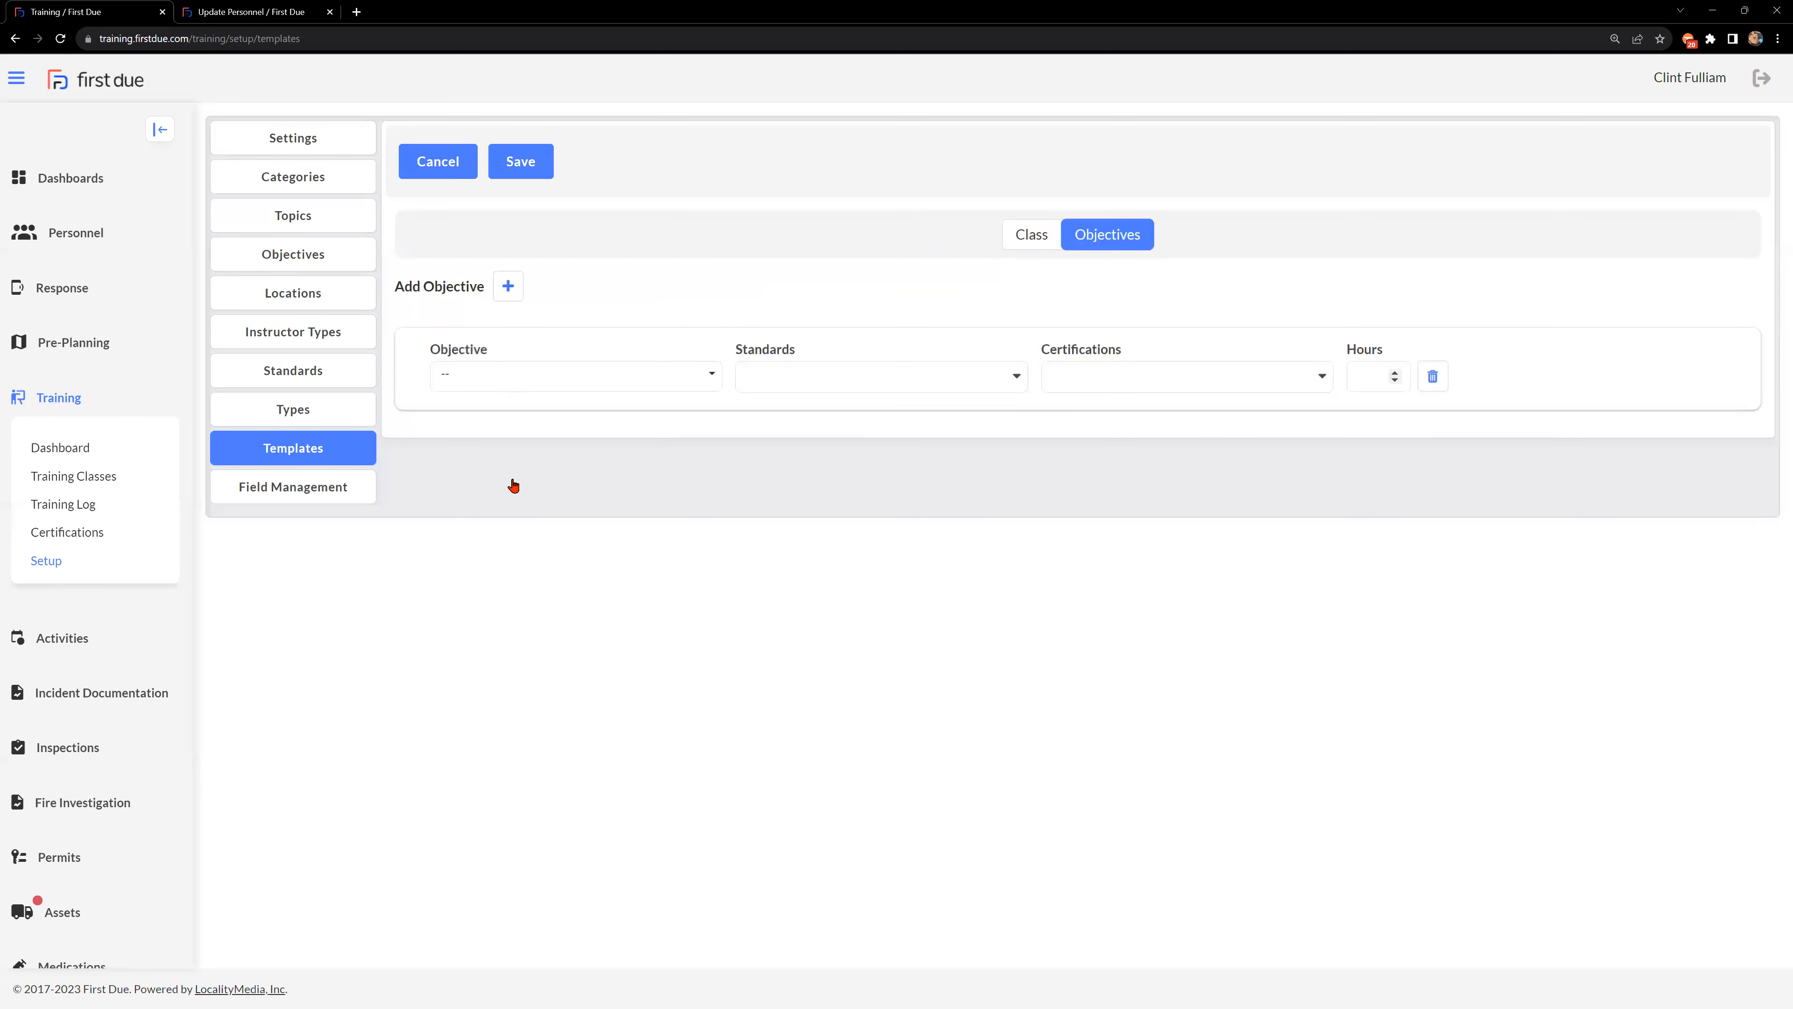
click(513, 376)
click(612, 337)
click(840, 373)
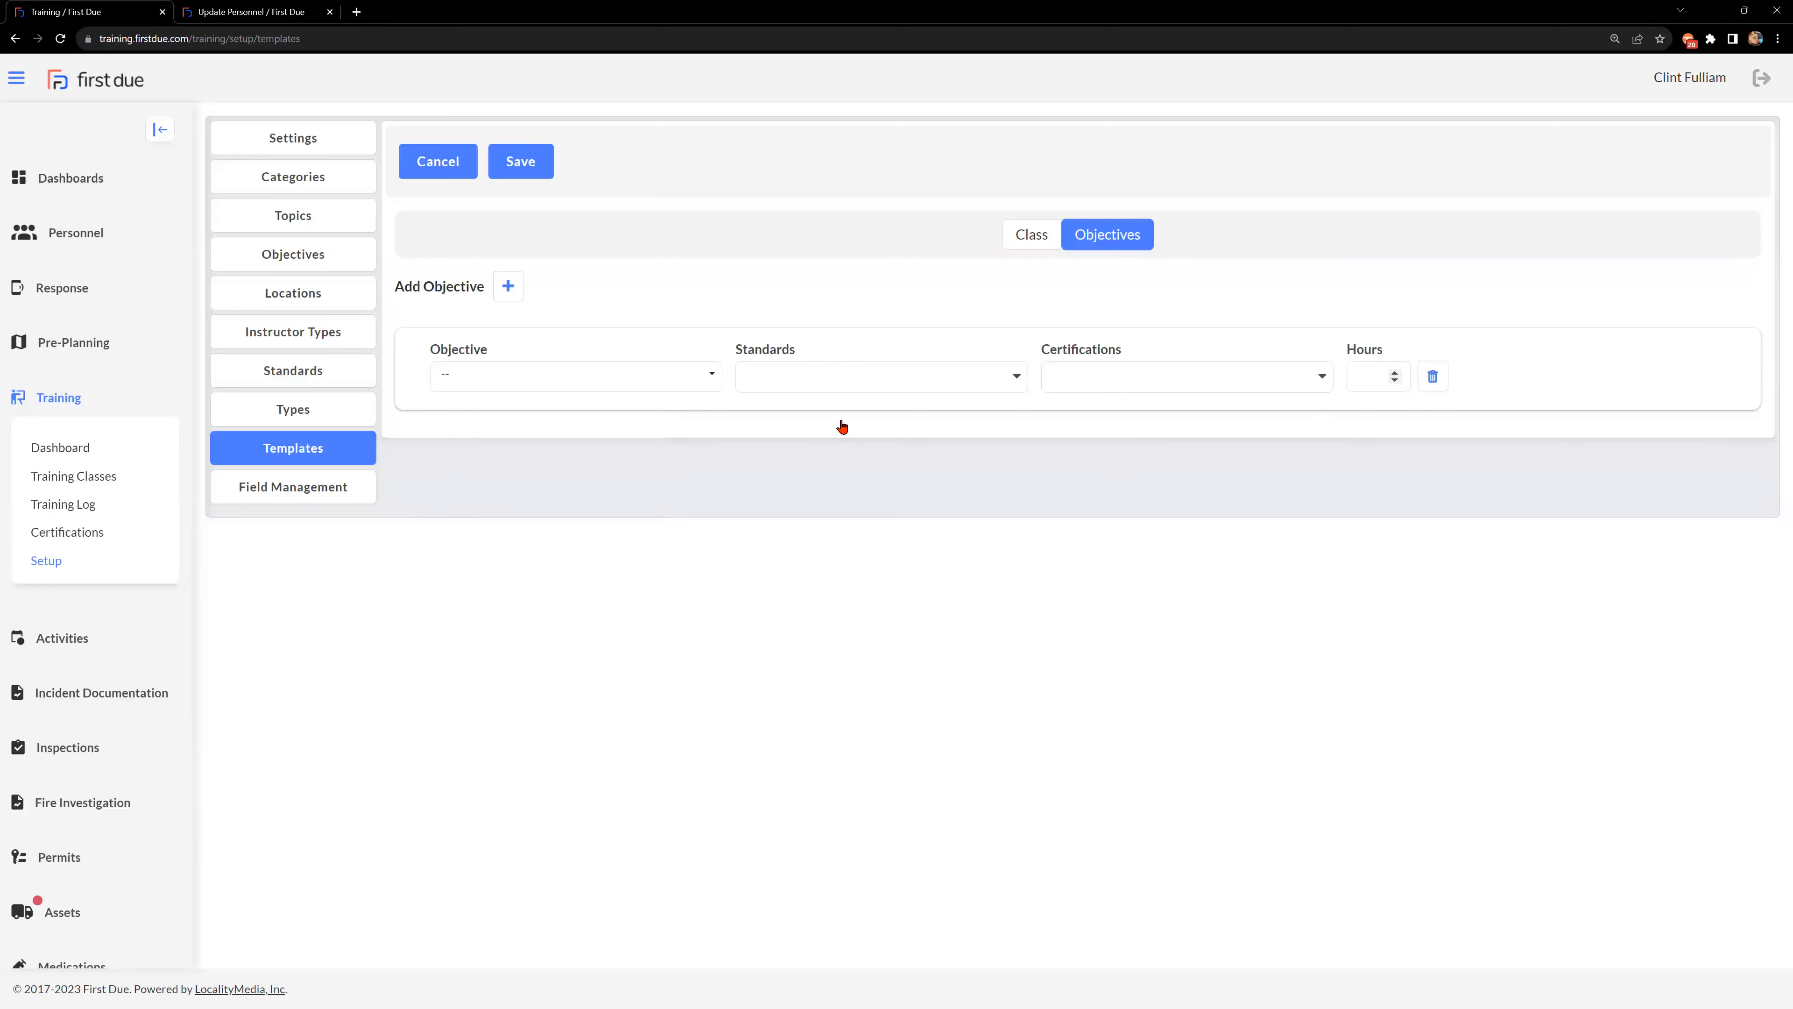
click(967, 349)
click(1238, 380)
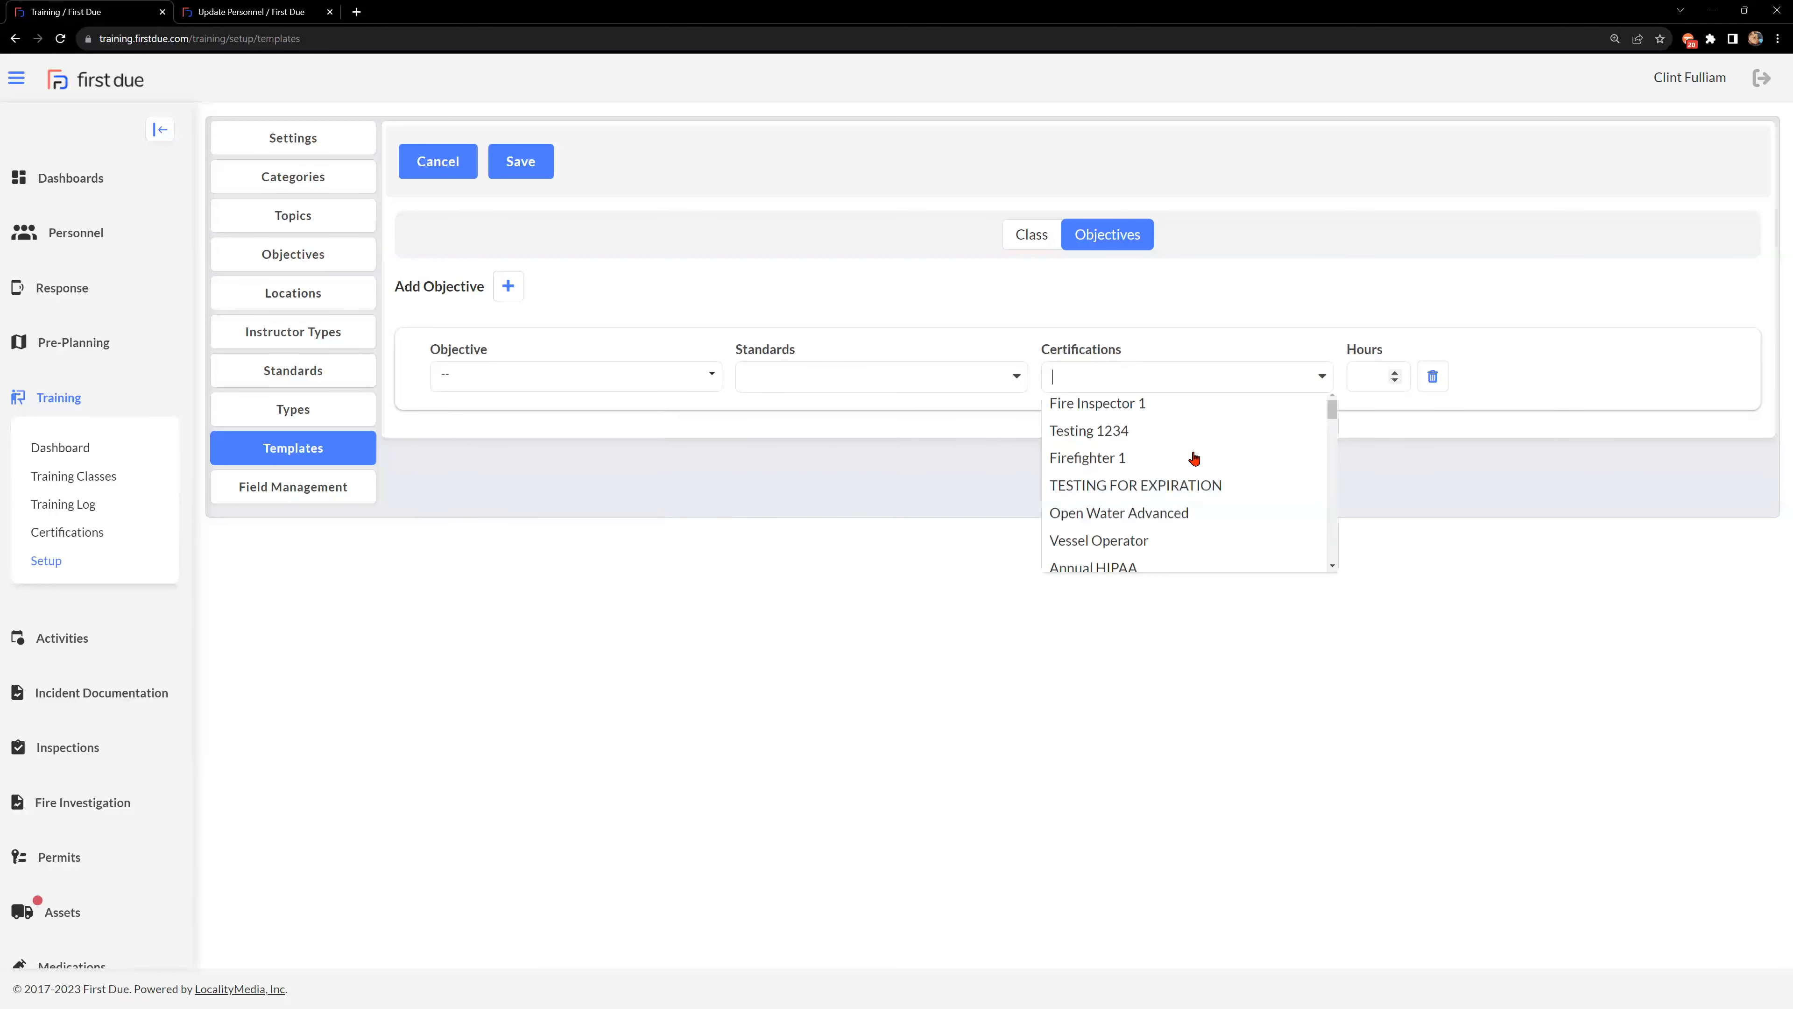
click(1331, 374)
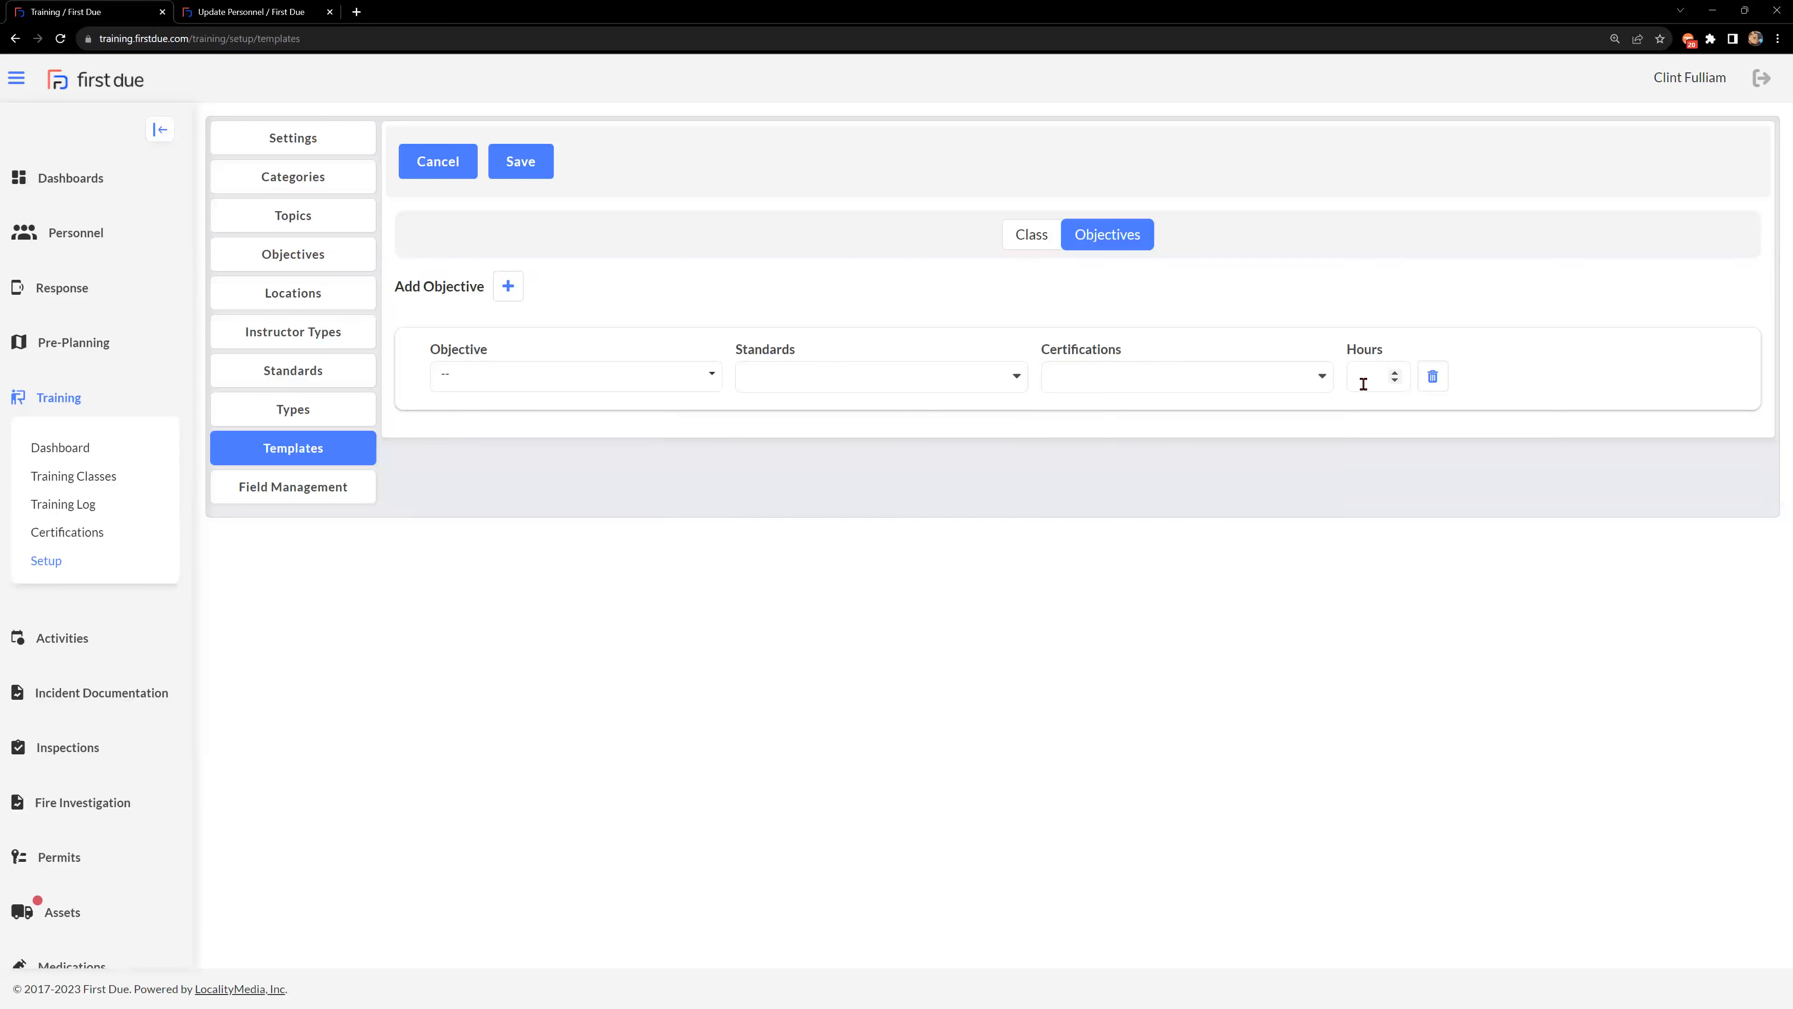
Set the template objective's hours to 1 and return to the template's class details.
click(1398, 372)
click(1397, 372)
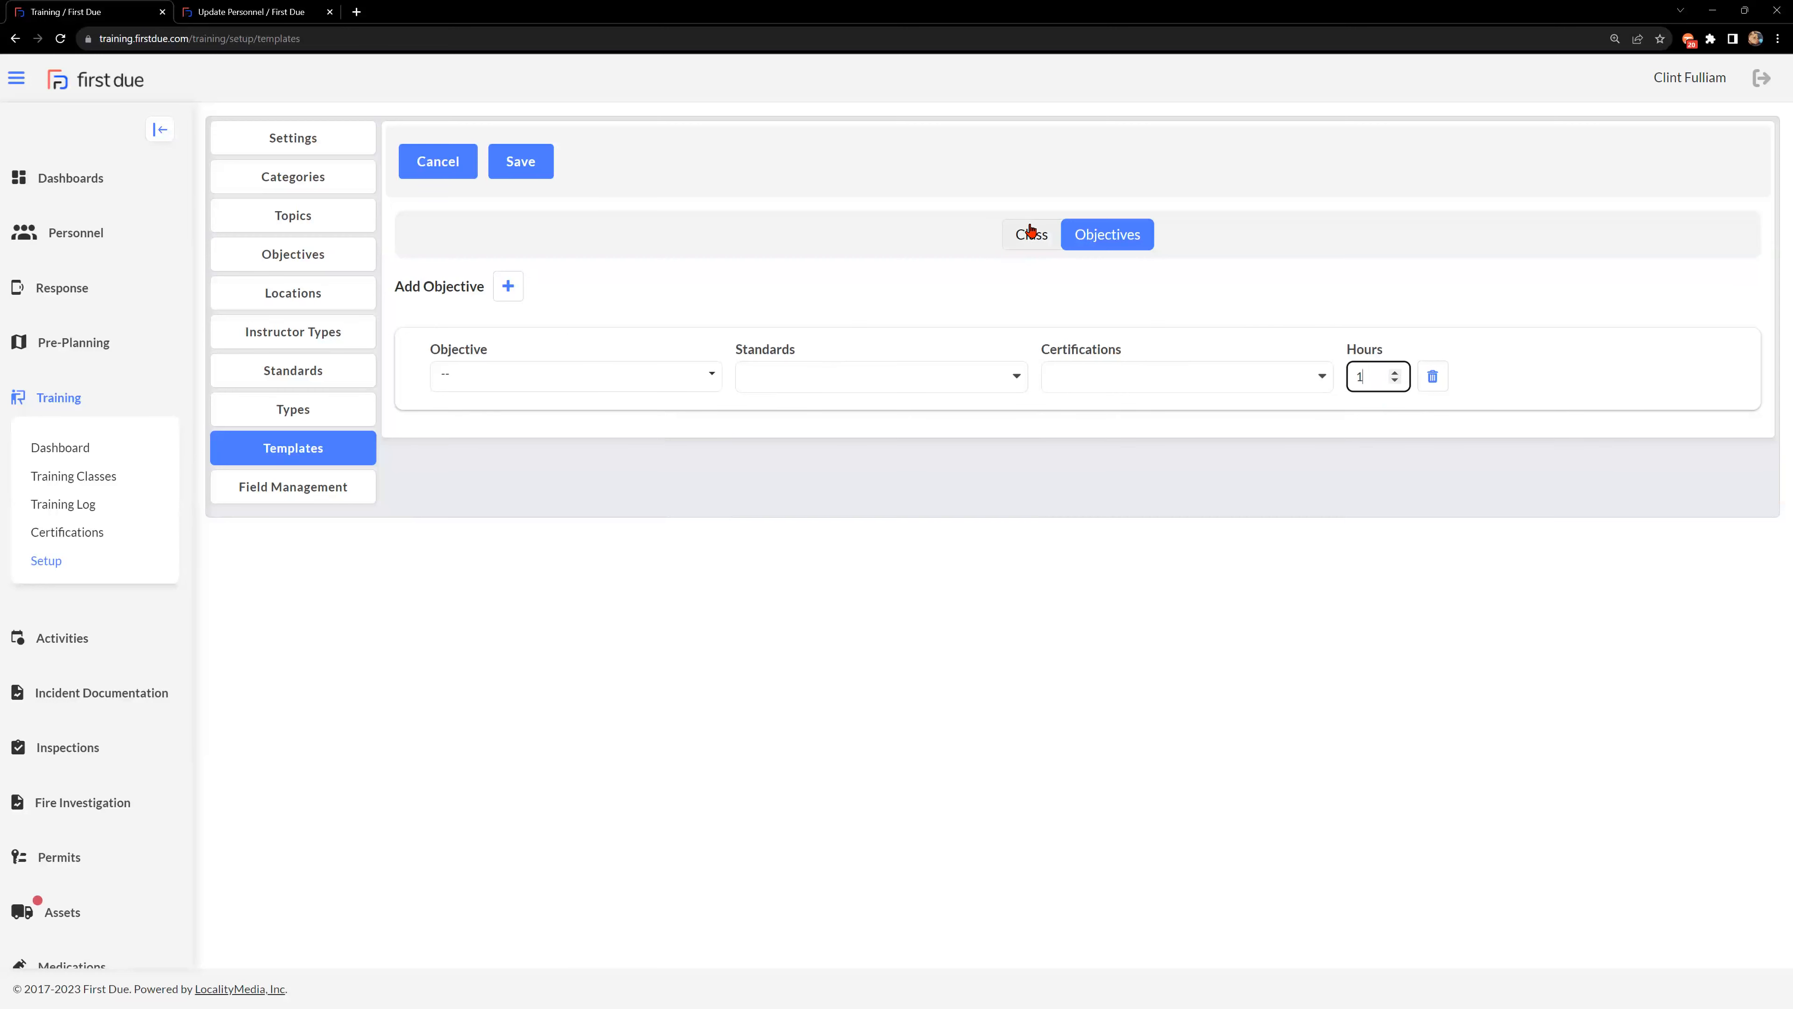
click(1026, 239)
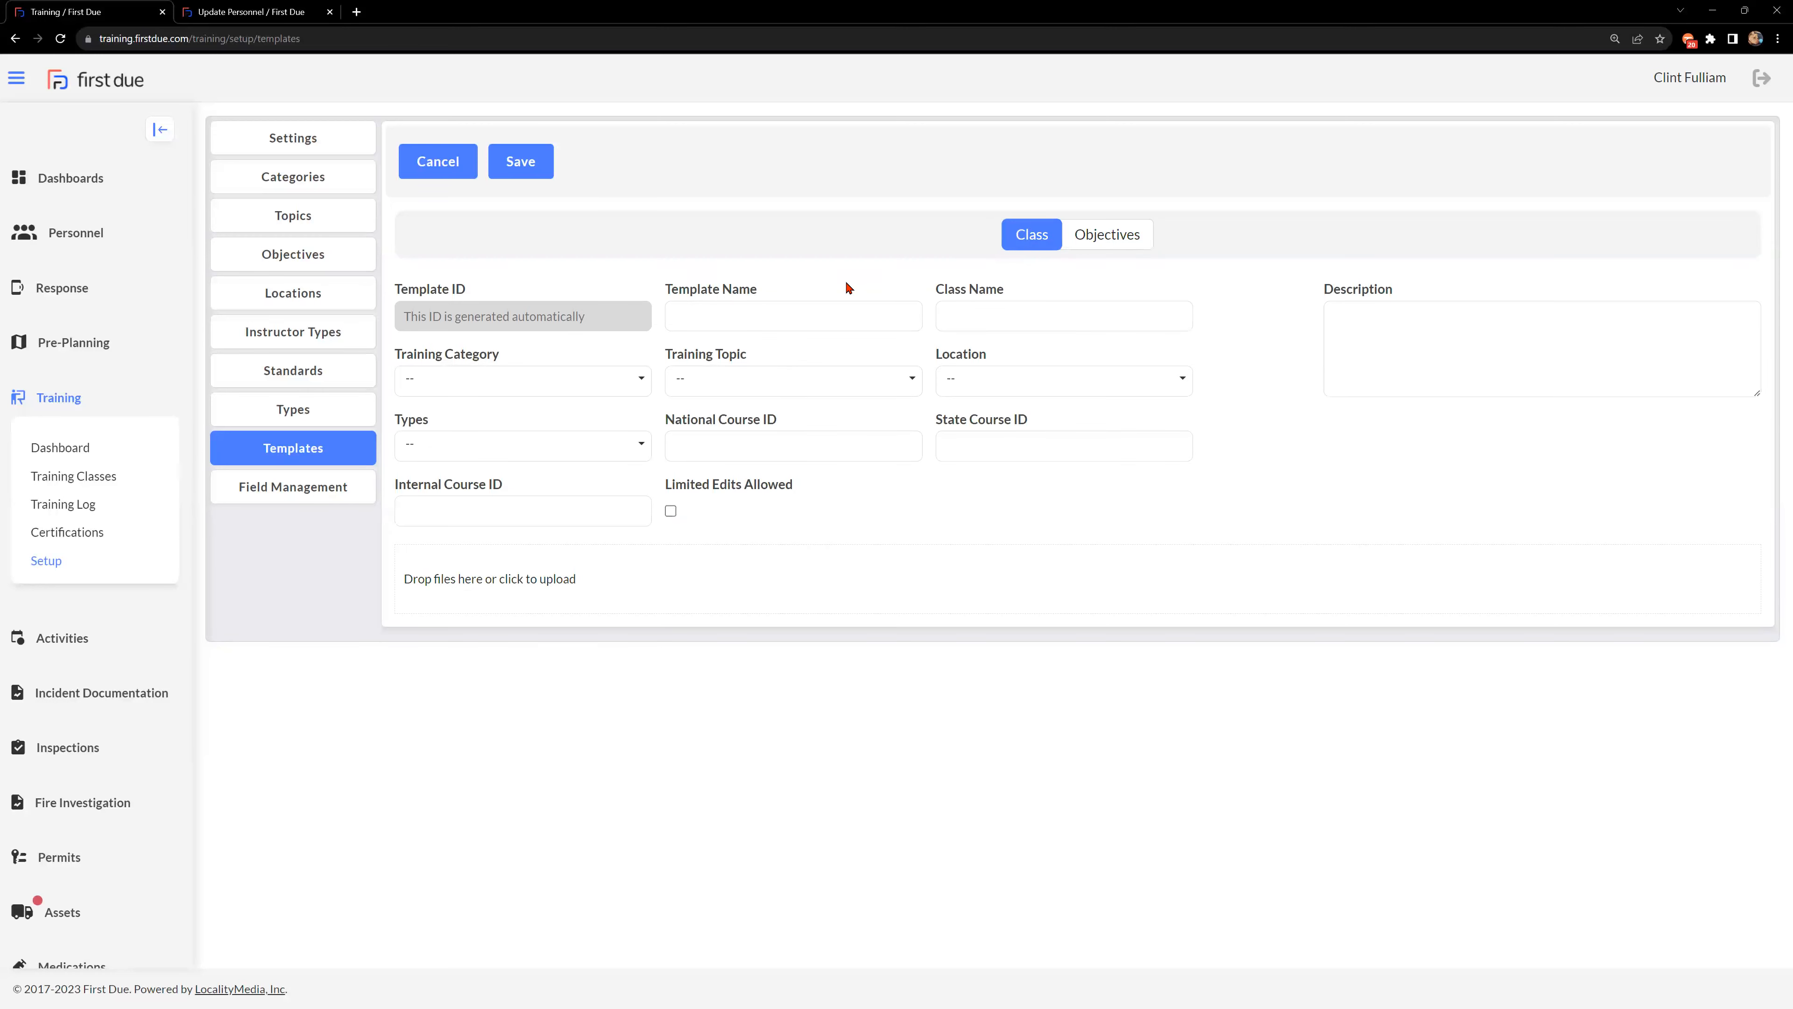
Open the field management setup and review the fields available for a new custom field entry, closing the form without creating one.
click(308, 491)
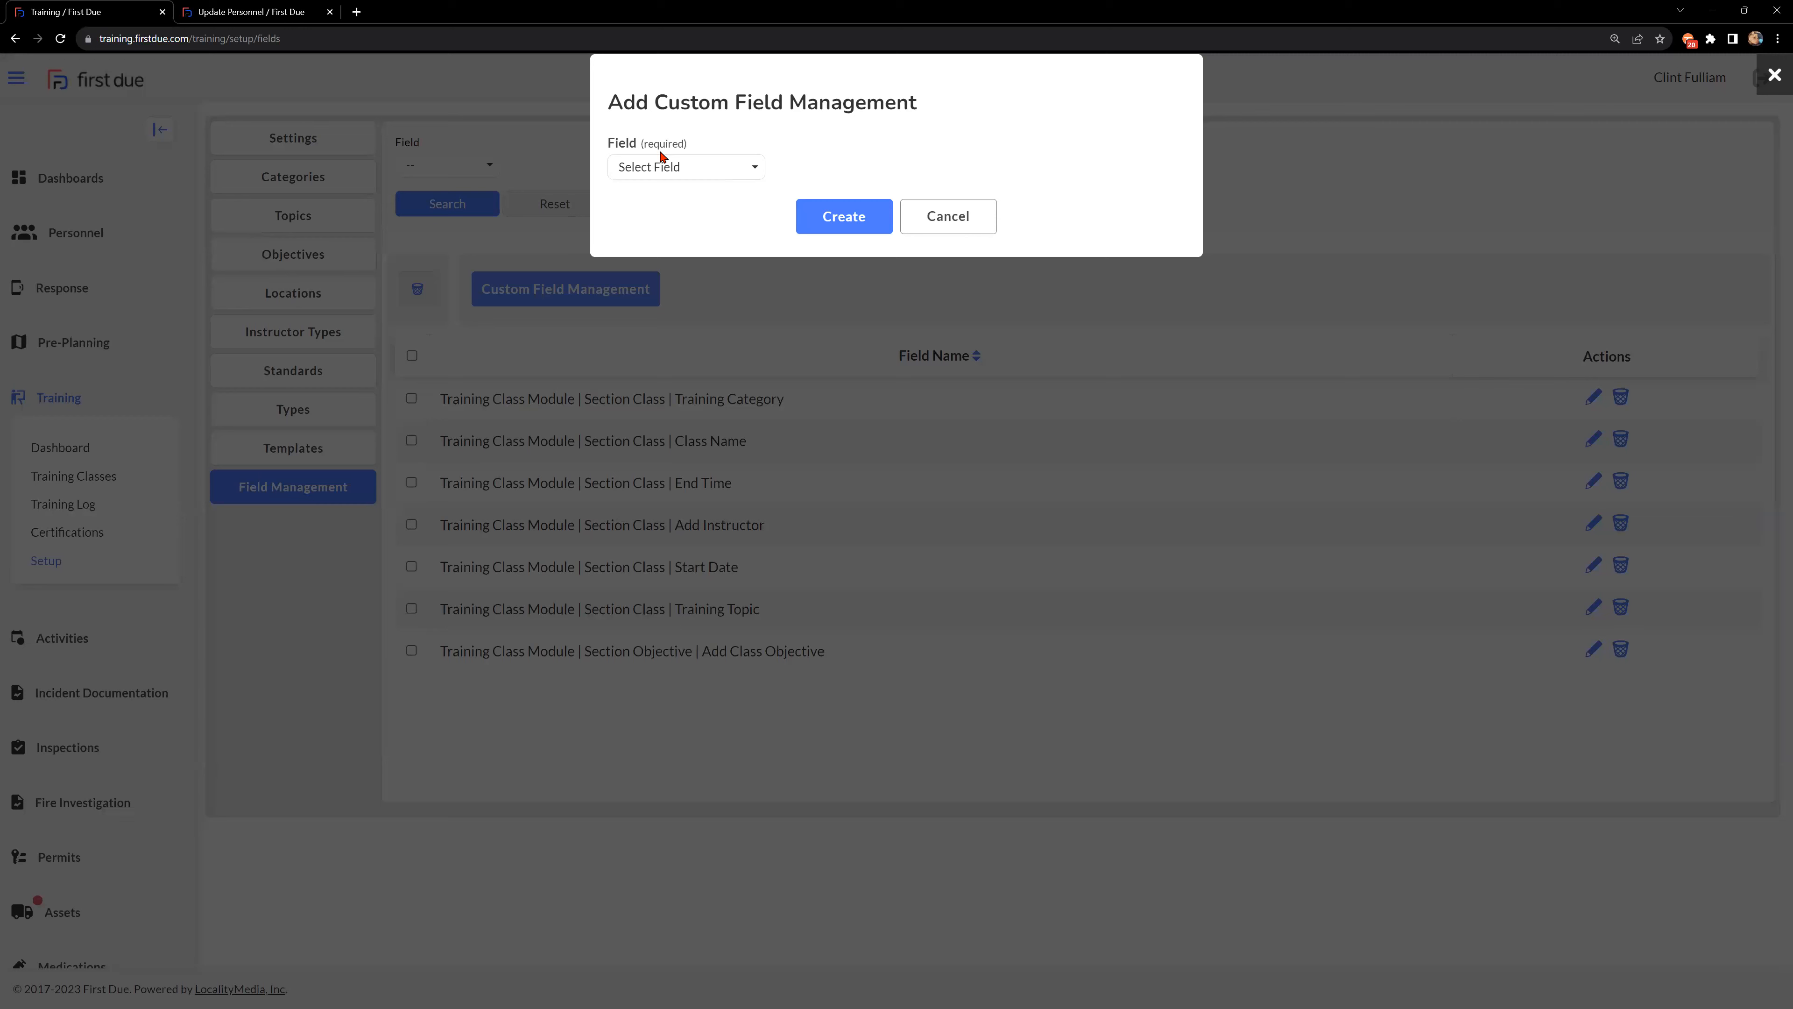
click(736, 175)
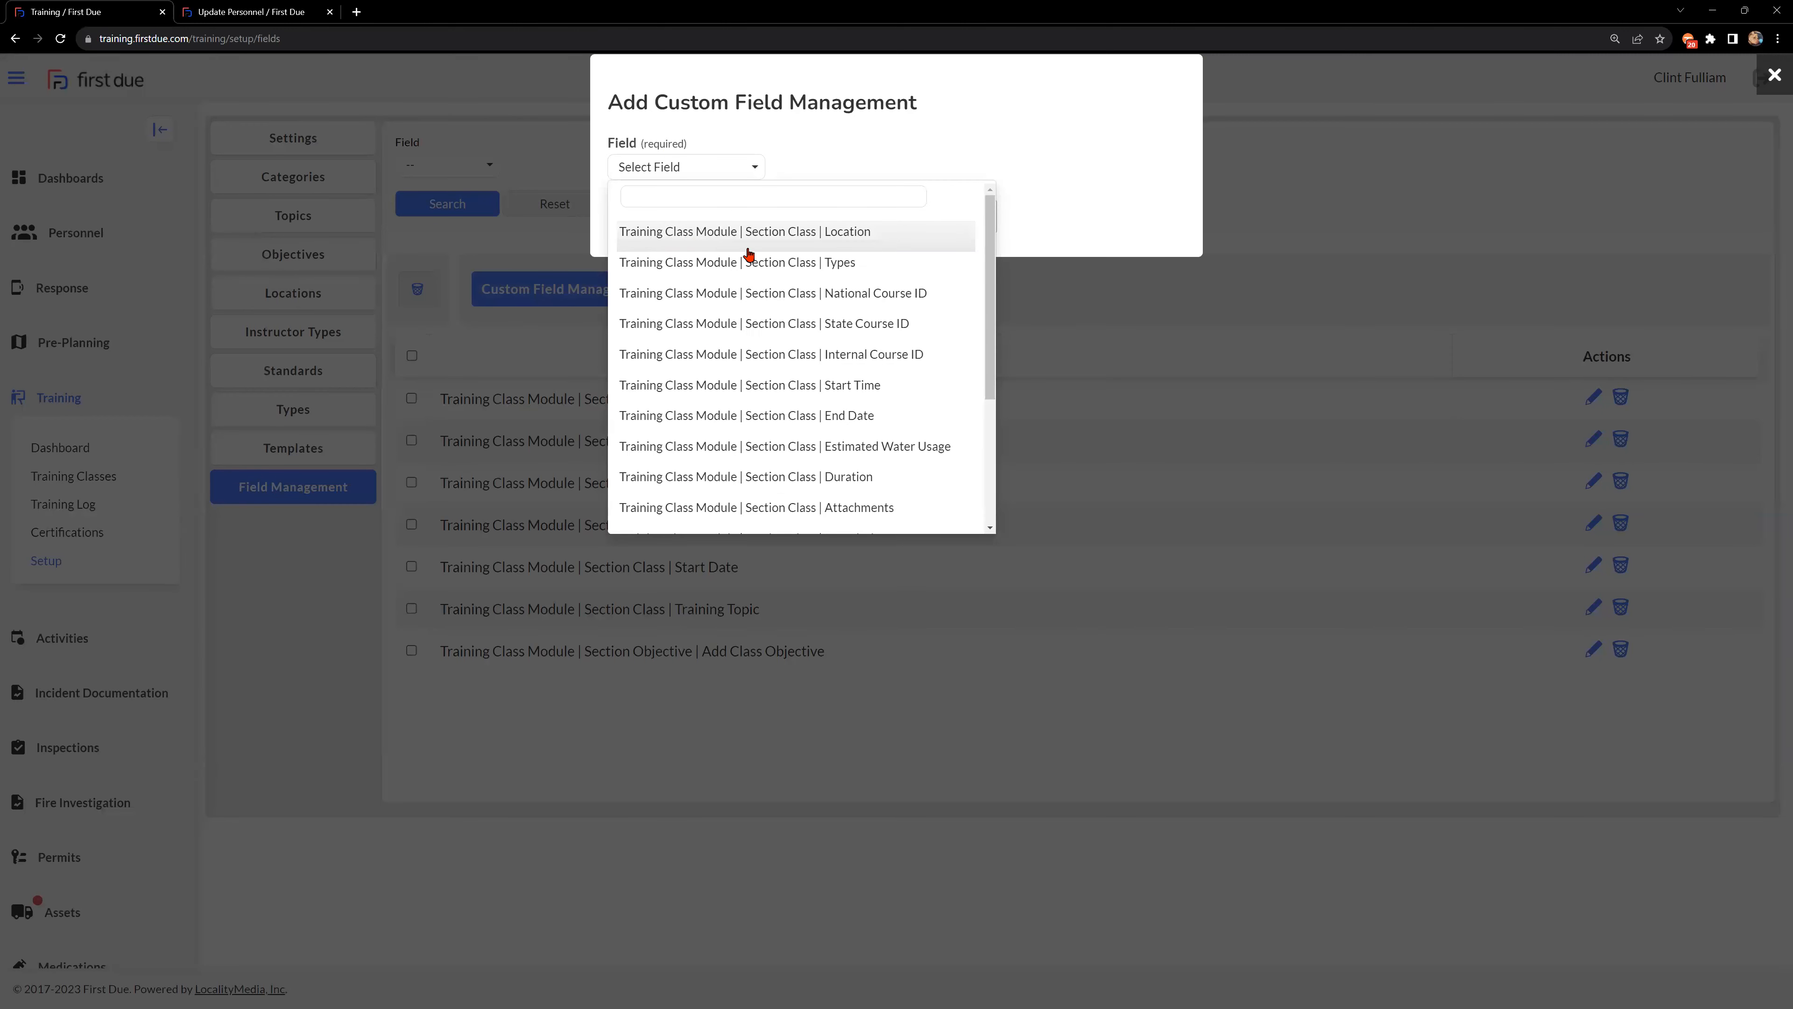
scroll(788, 452, down, 3)
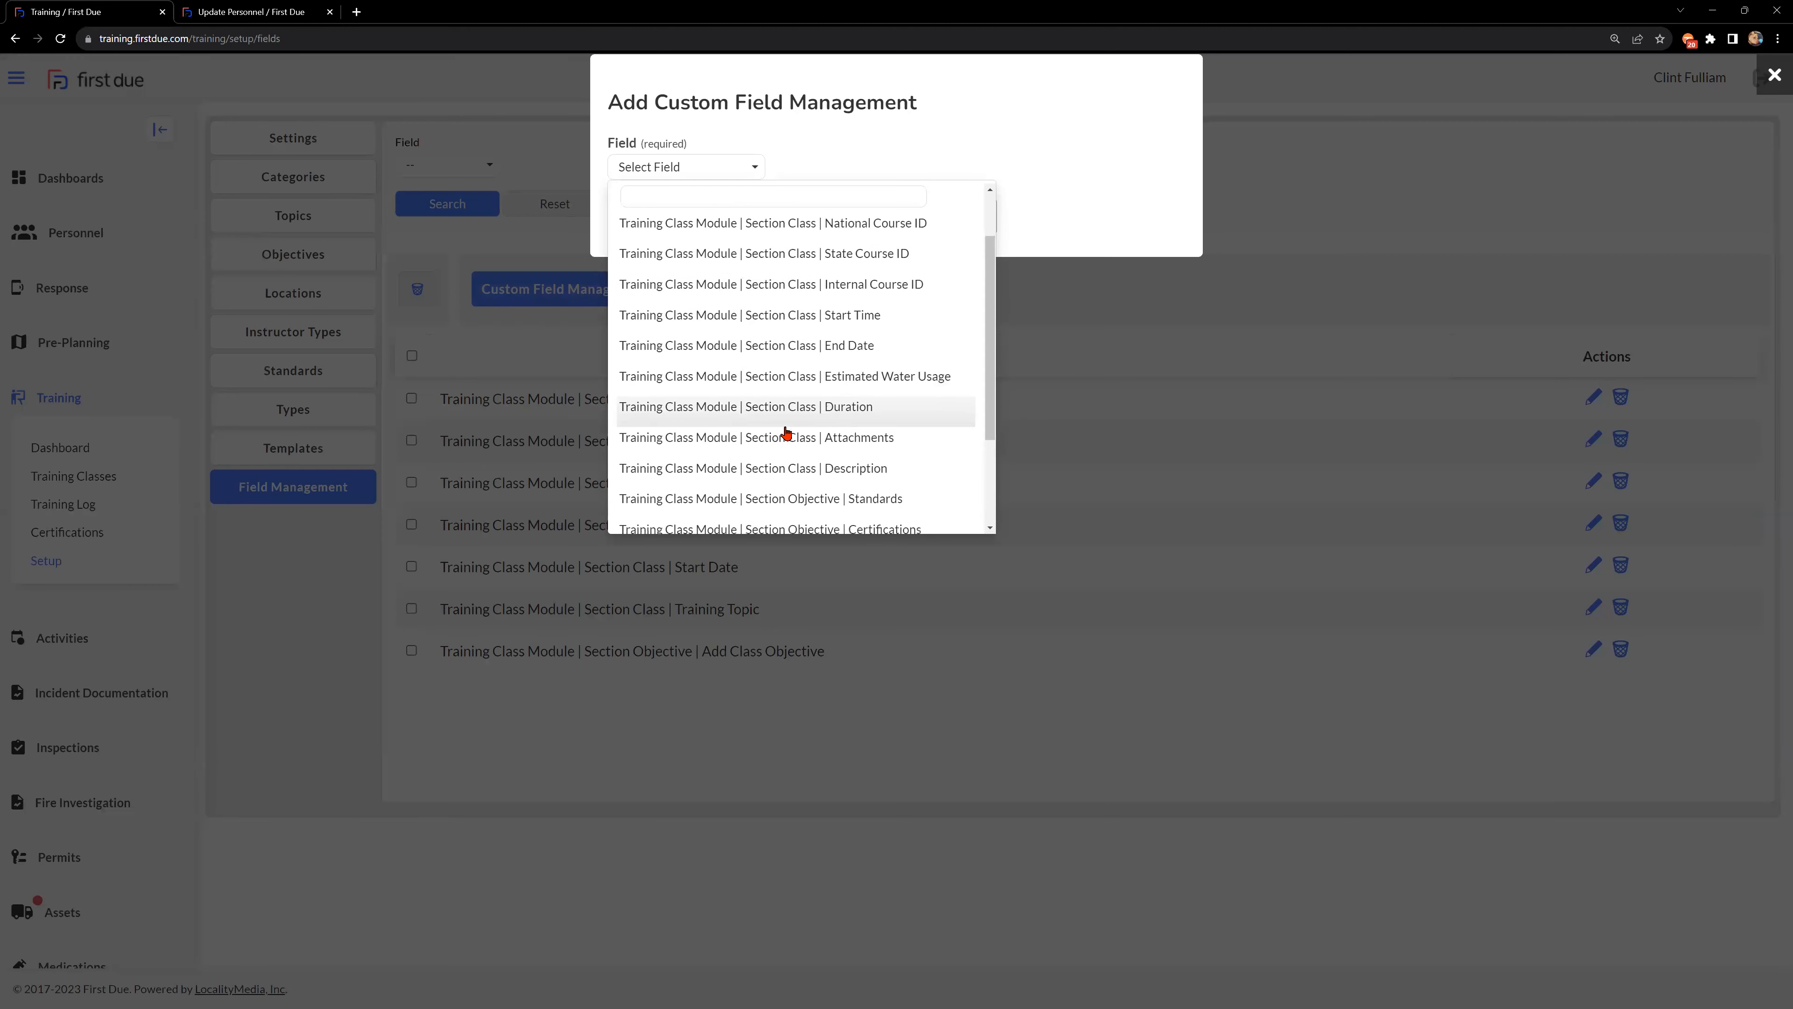
scroll(812, 508, up, 3)
scroll(837, 439, down, 1)
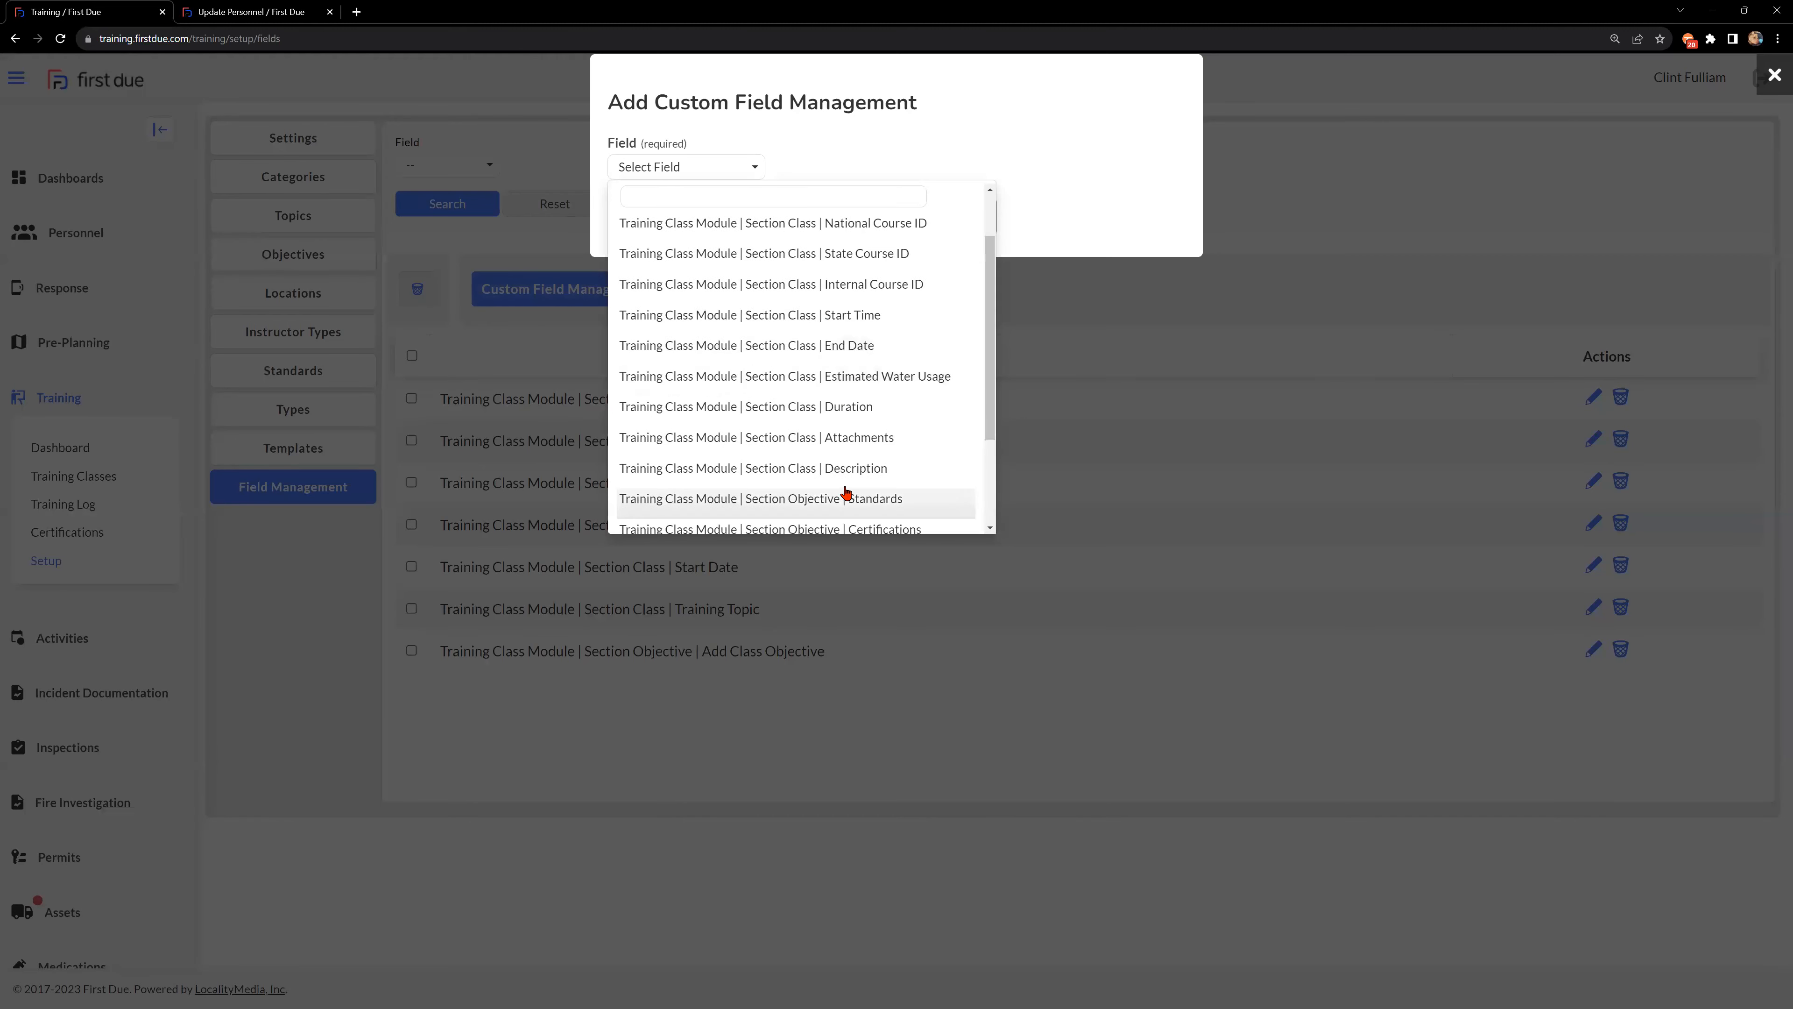
click(973, 171)
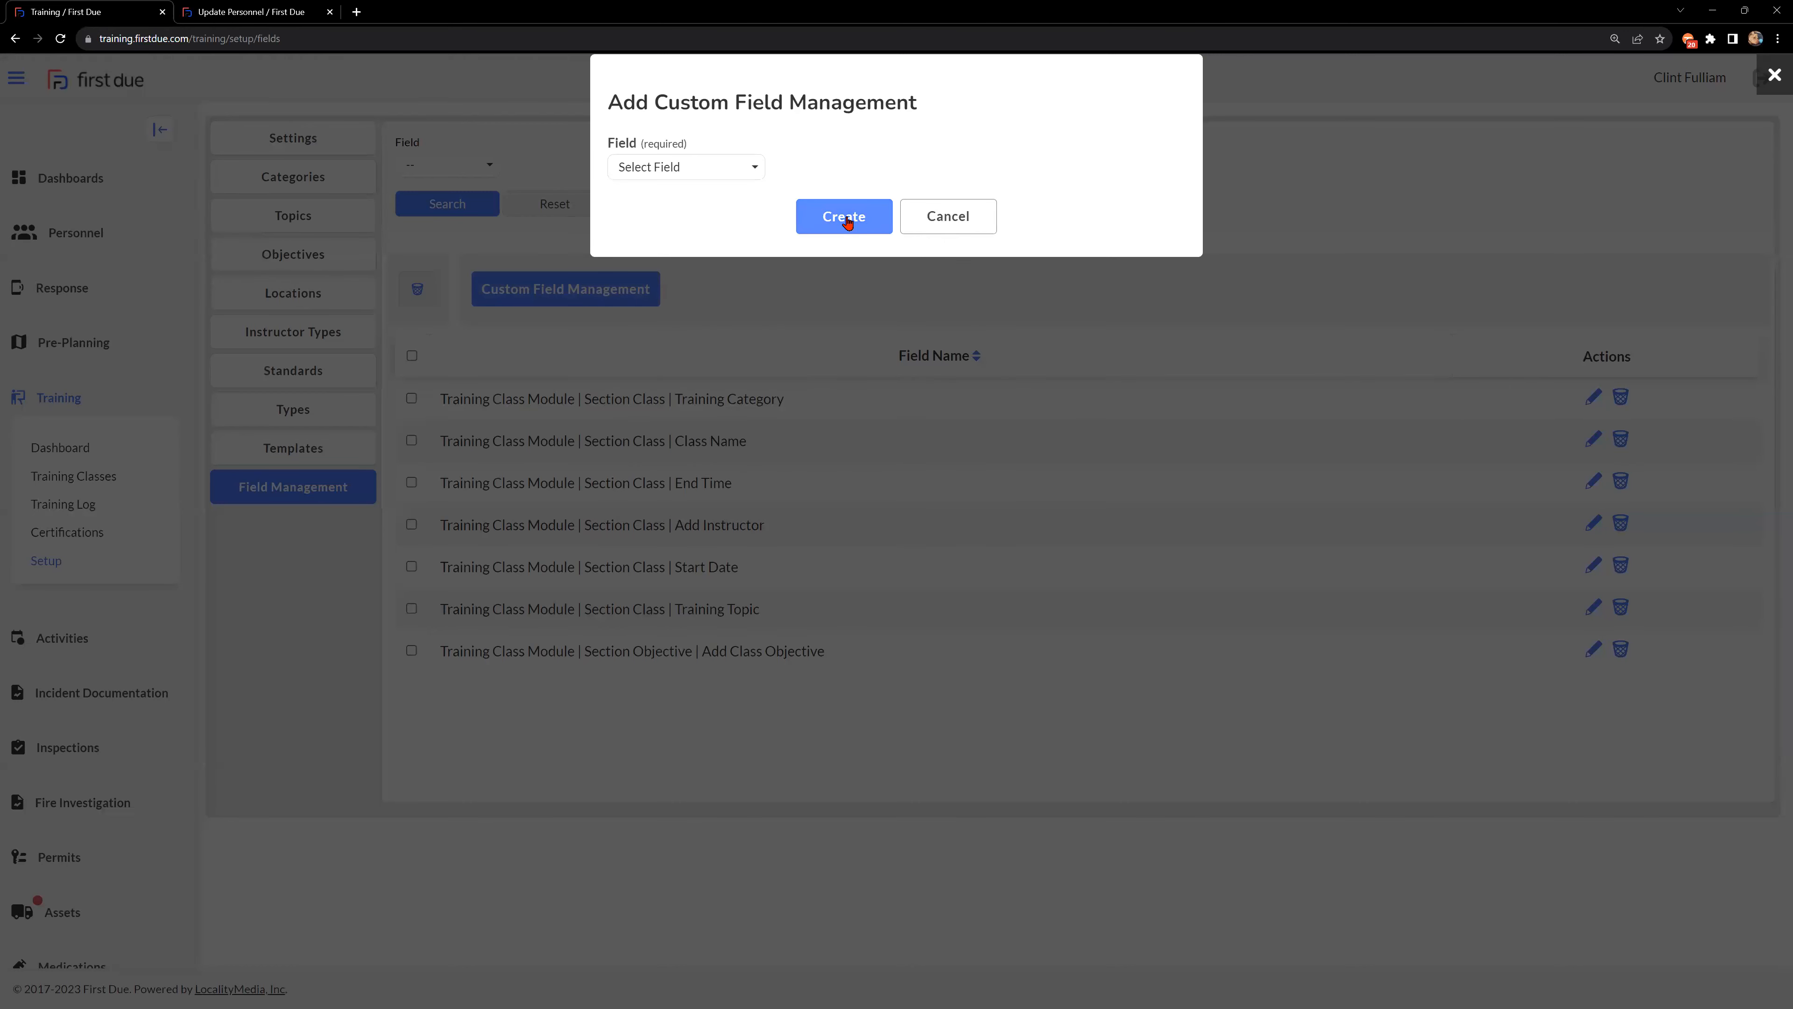
click(548, 435)
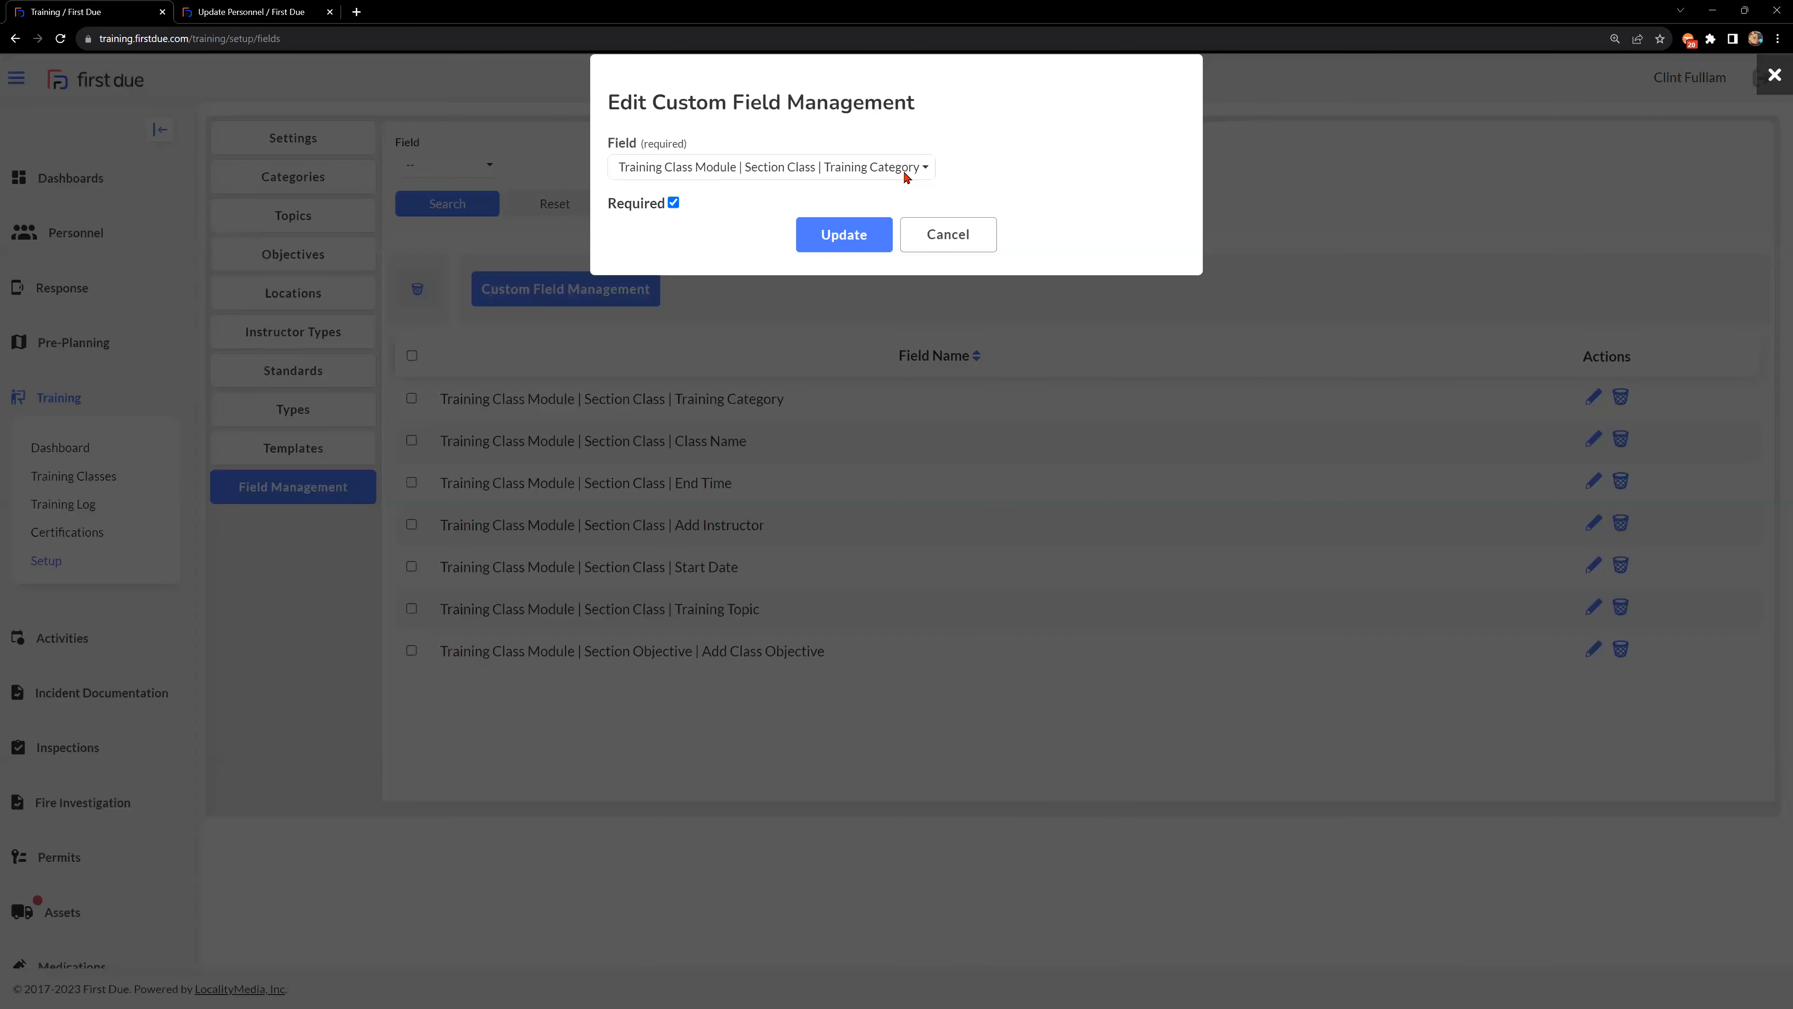
View the field options in the Training Category entry's edit form and cancel the edit.
click(905, 168)
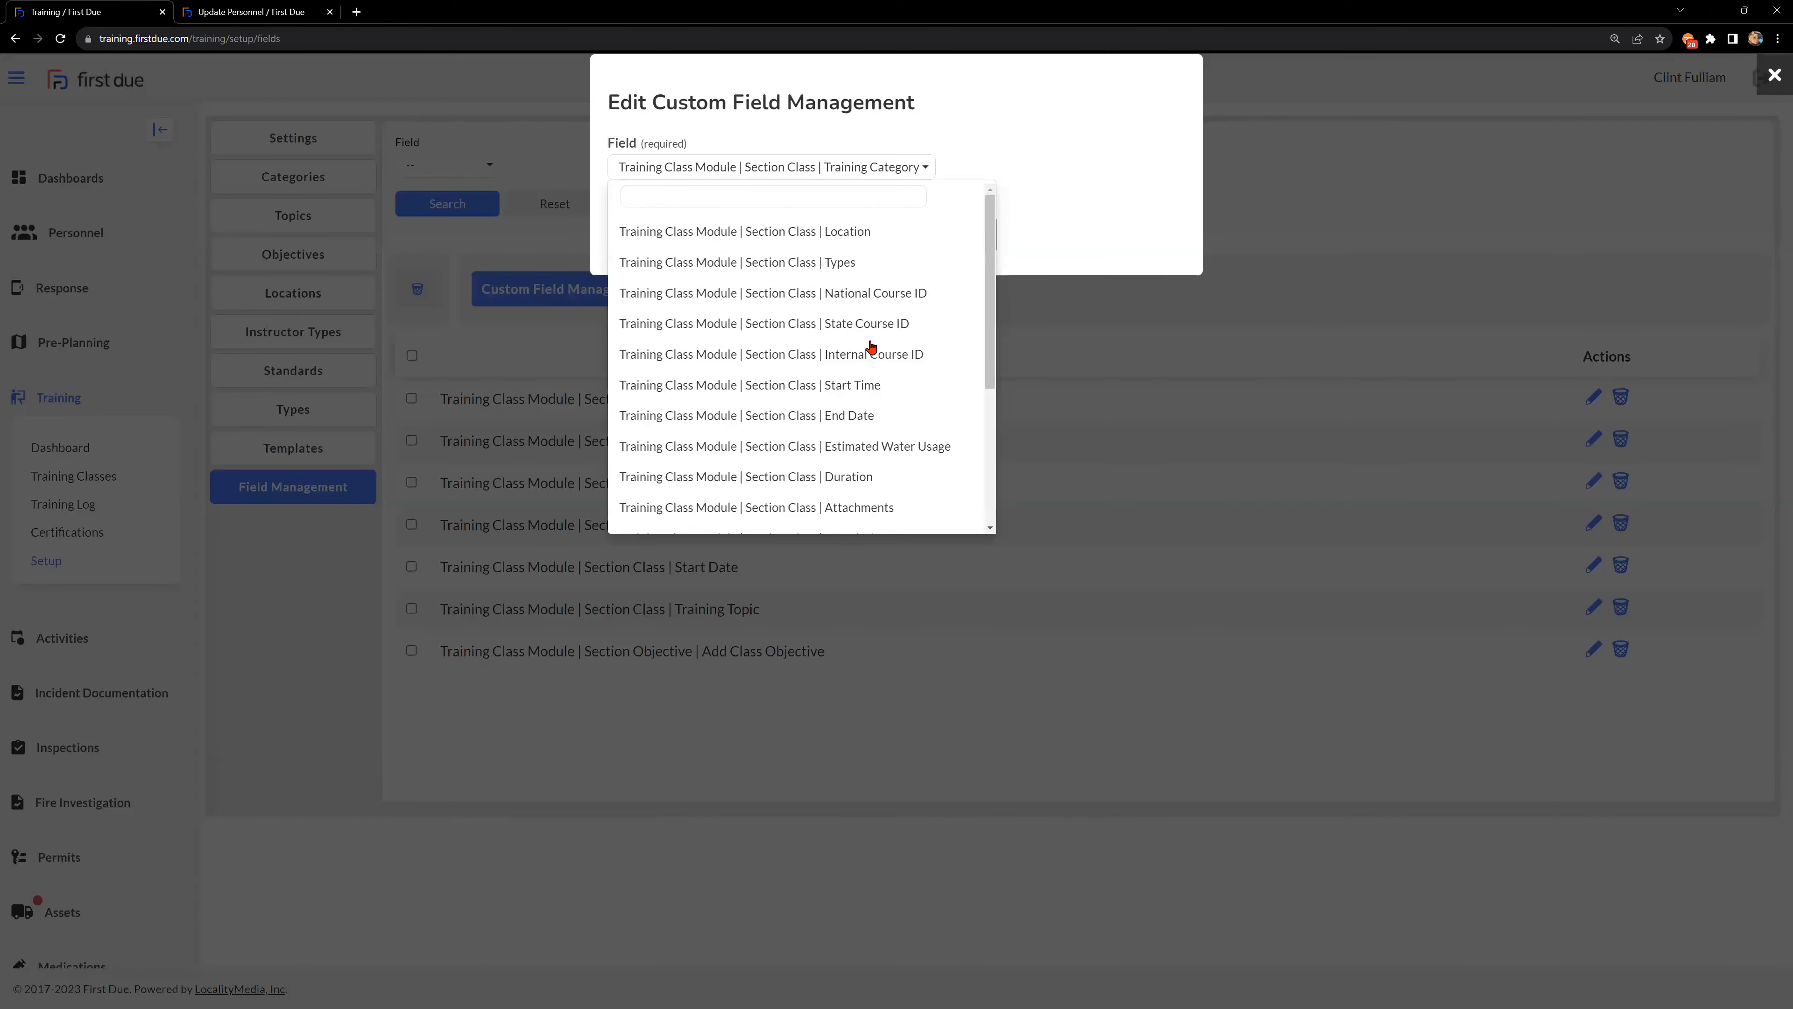
click(1092, 133)
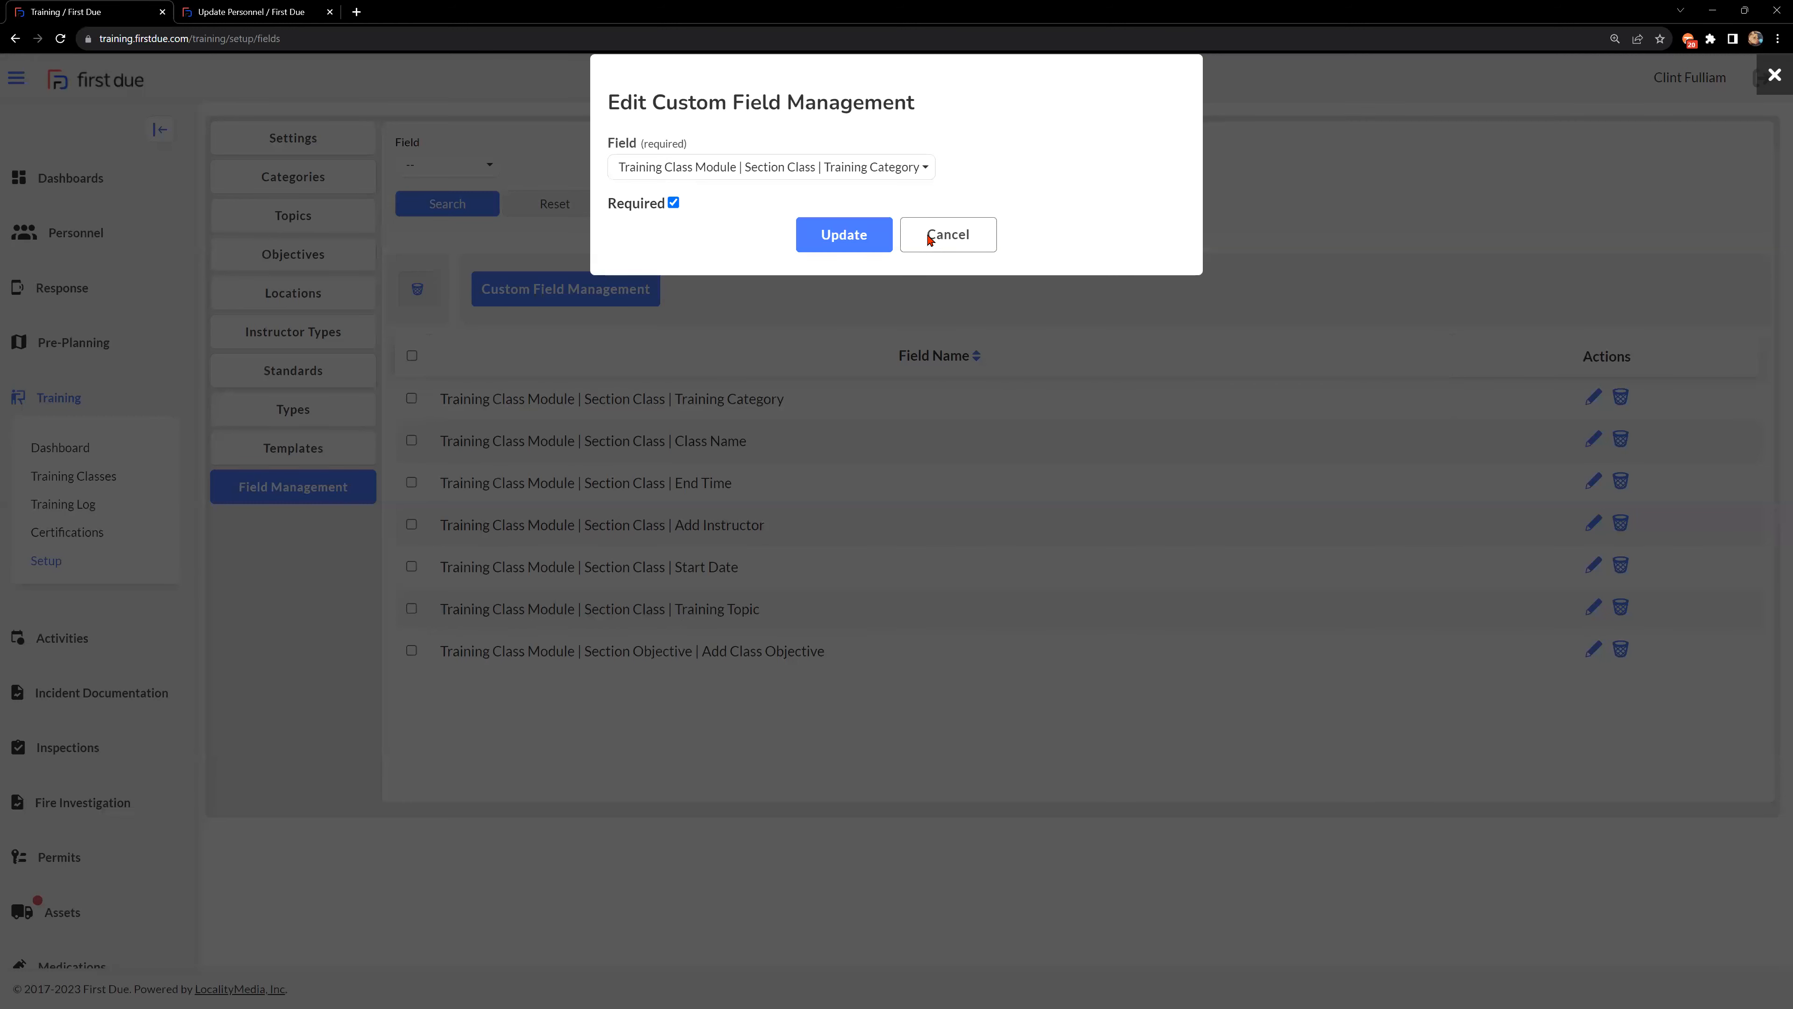
click(903, 248)
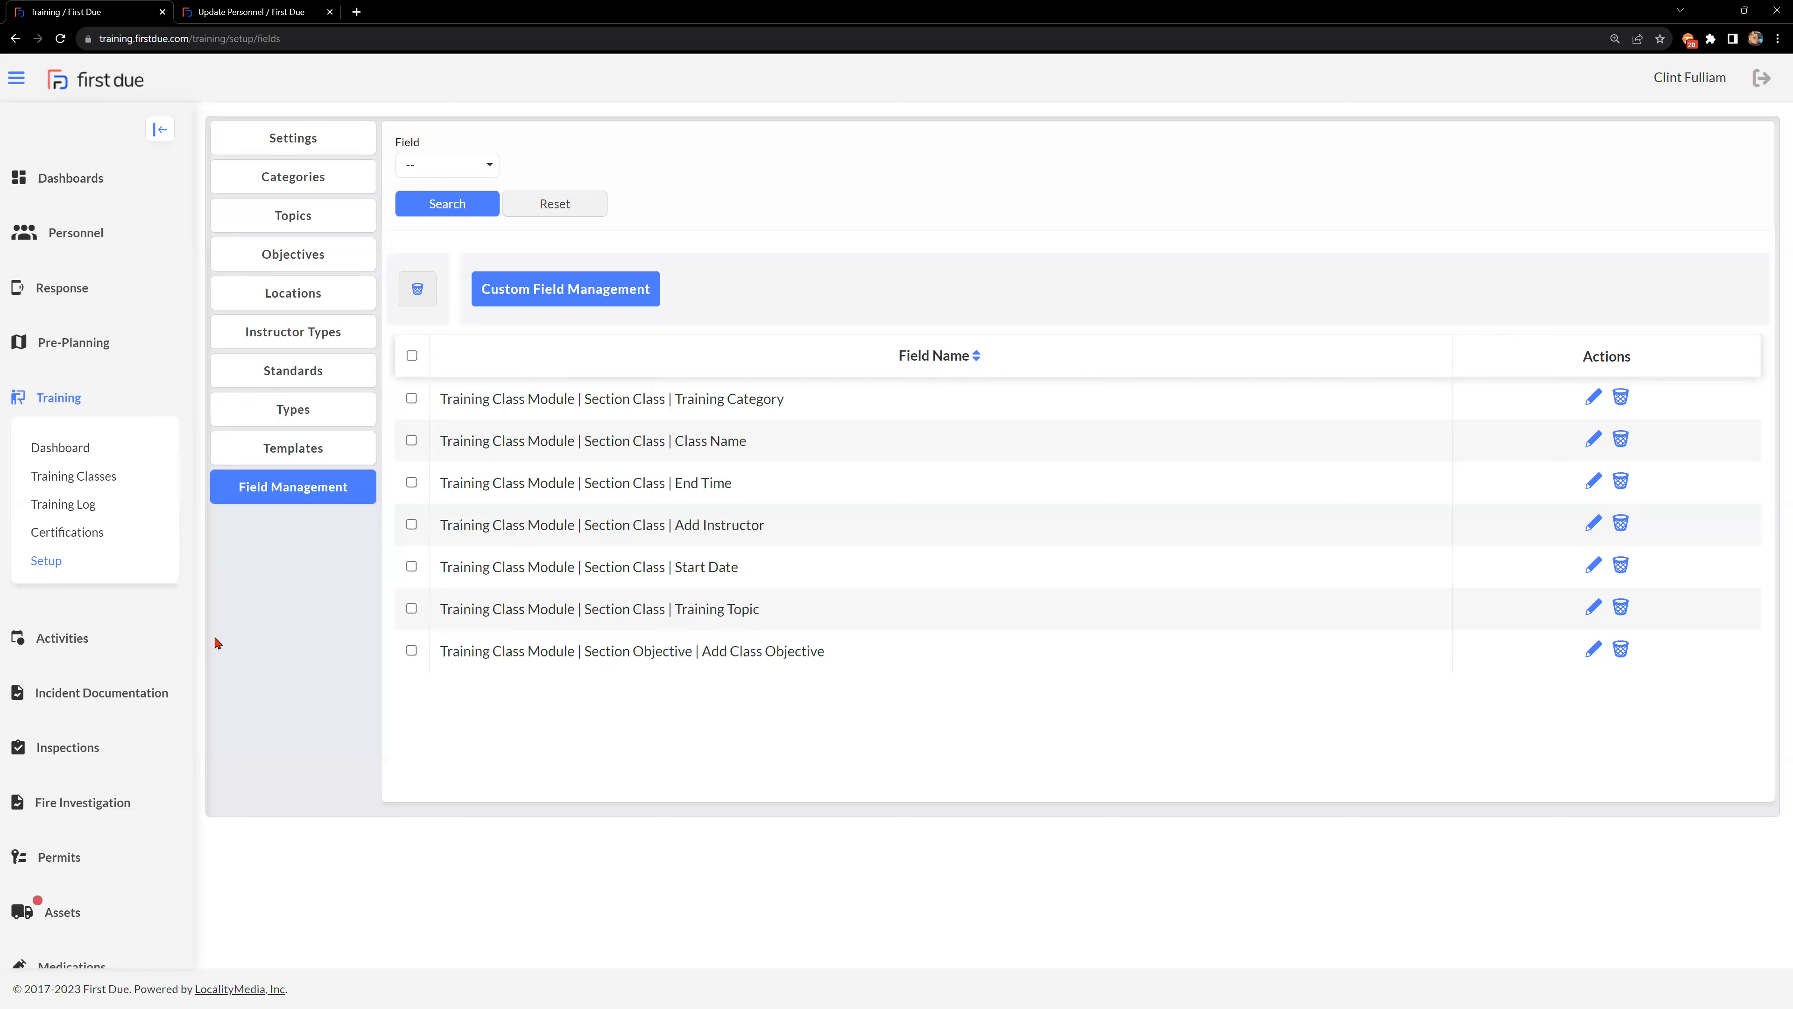
Open the Training dashboard, browse the completed training and expand the full attendee list of the ACLS Refresher Training.
click(68, 454)
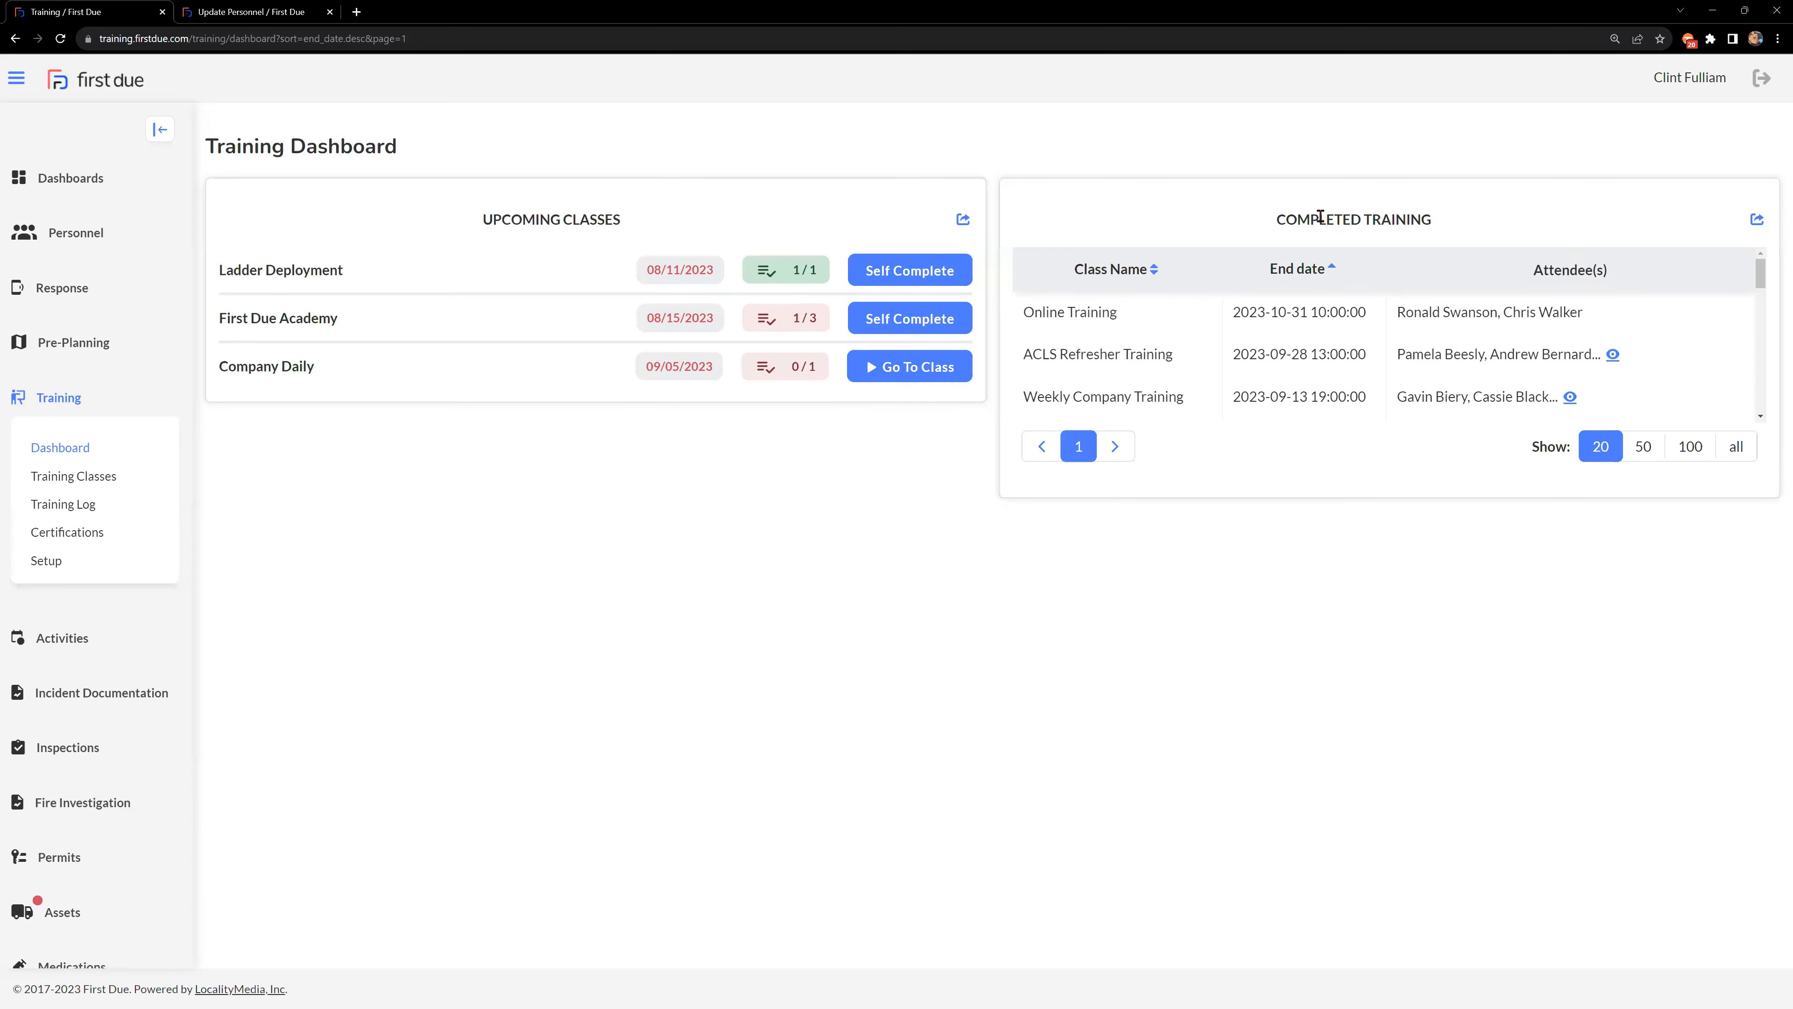
scroll(1553, 318, down, 1)
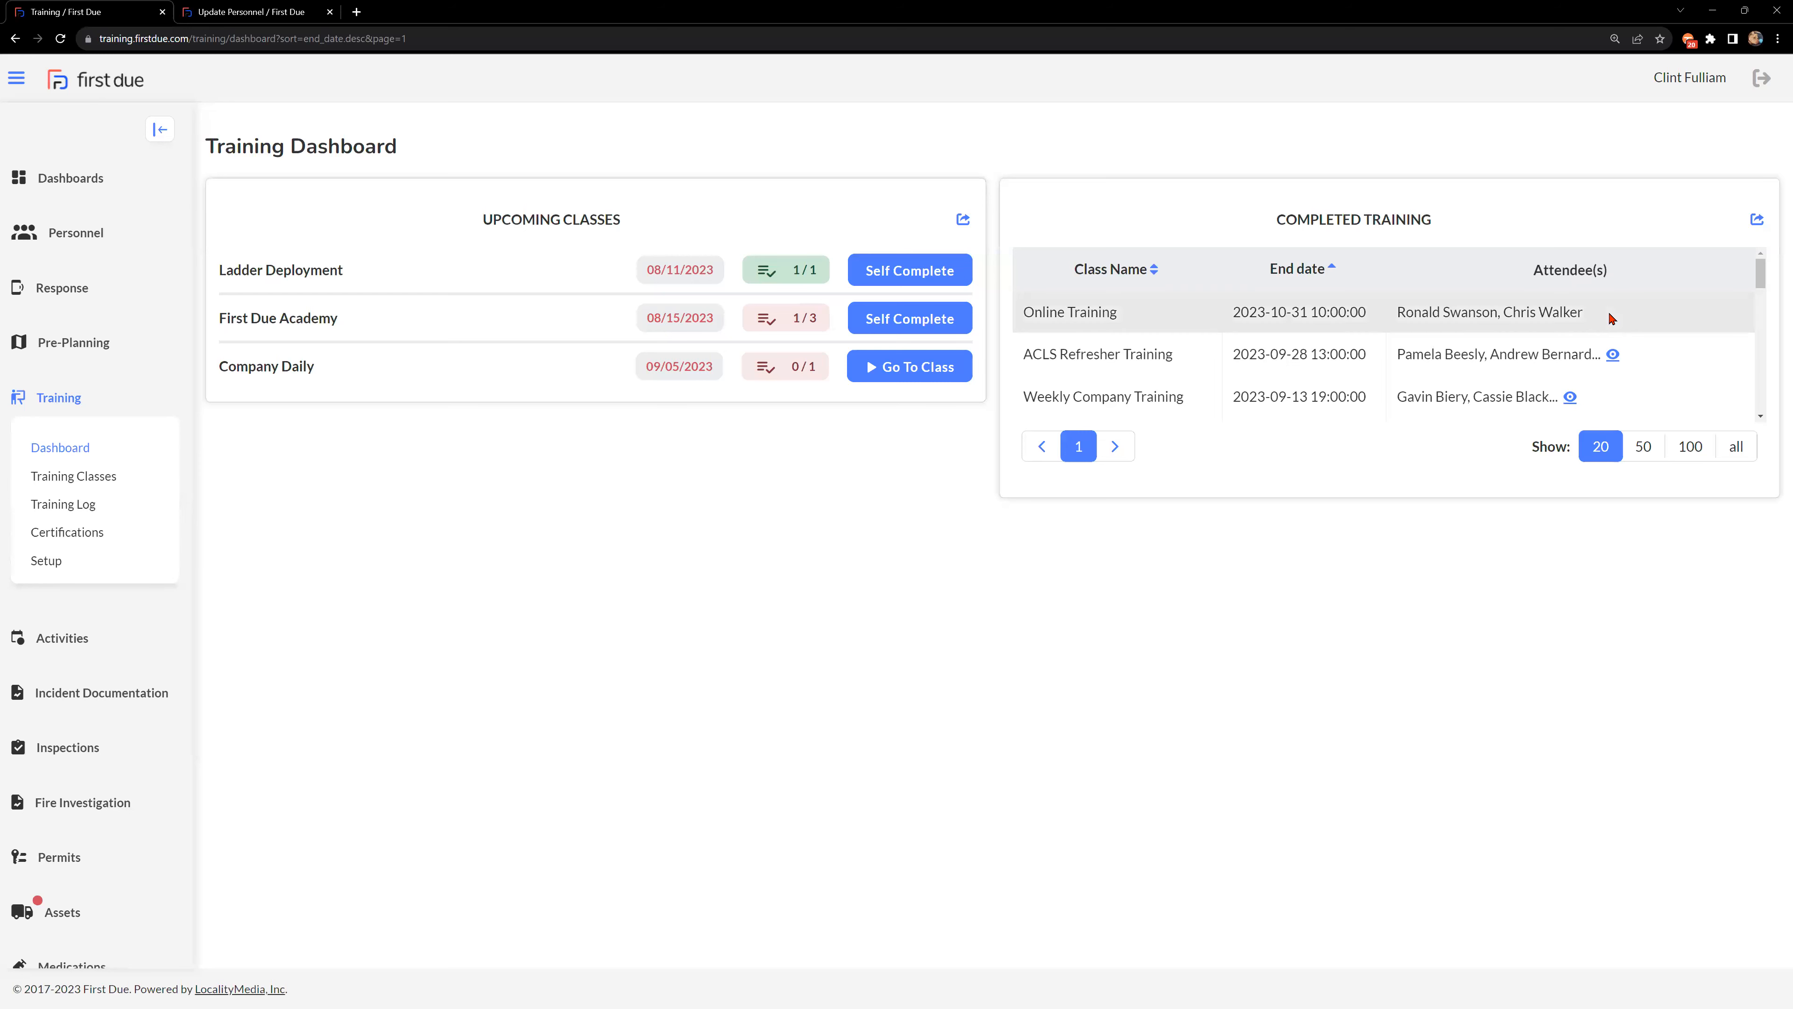
scroll(1596, 322, down, 1)
scroll(1440, 350, up, 3)
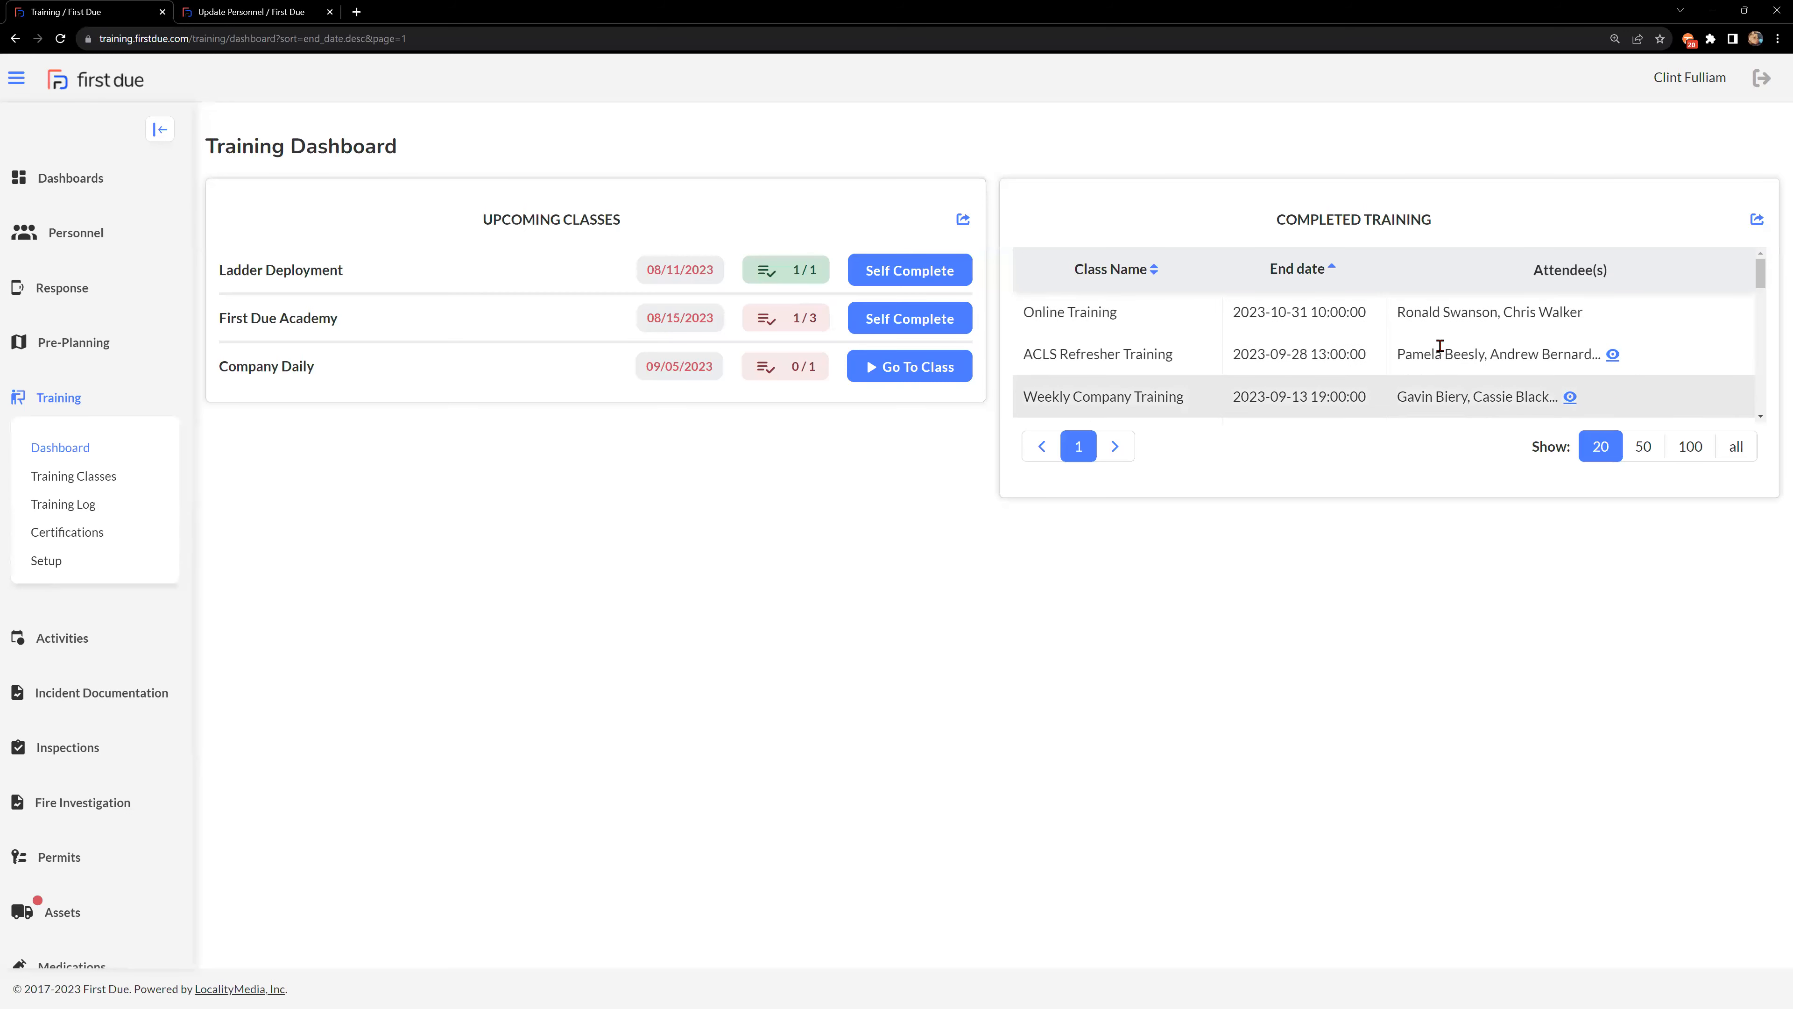
click(1614, 357)
scroll(1243, 375, down, 2)
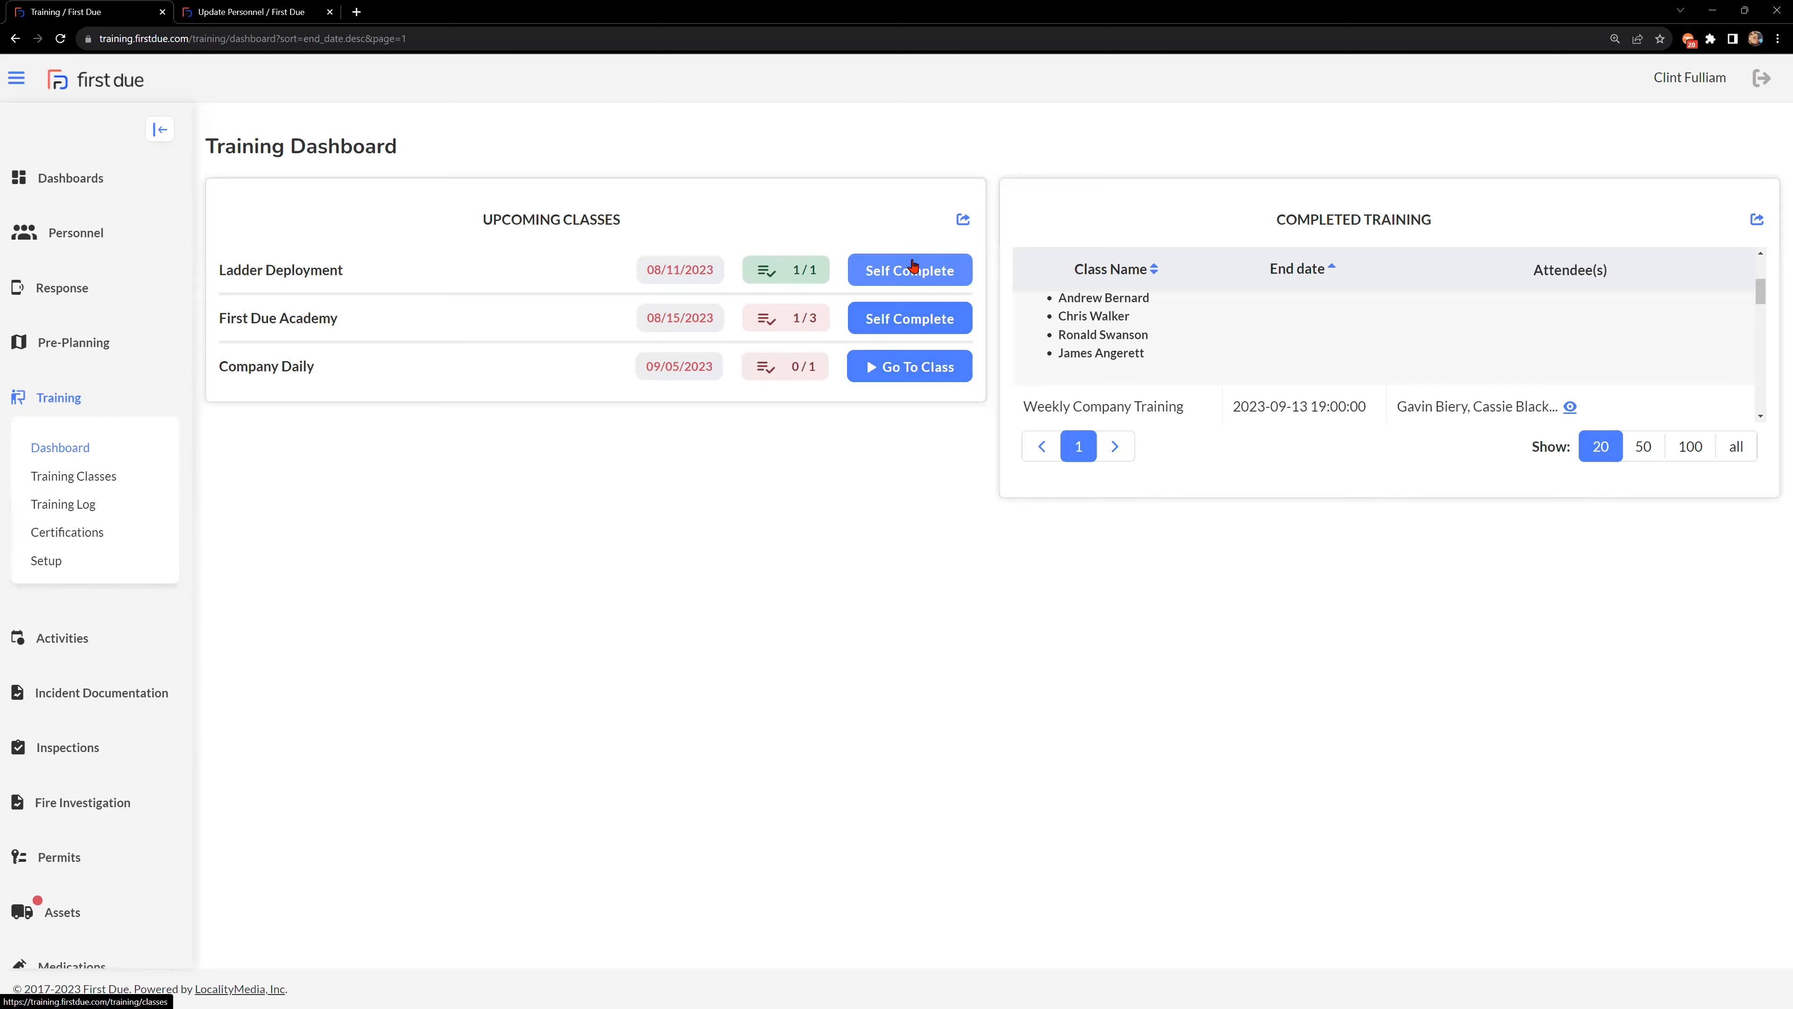
Open self-completion for the Ladder Deployment class, revert Objective 4's completion, mark it complete again and save.
click(897, 274)
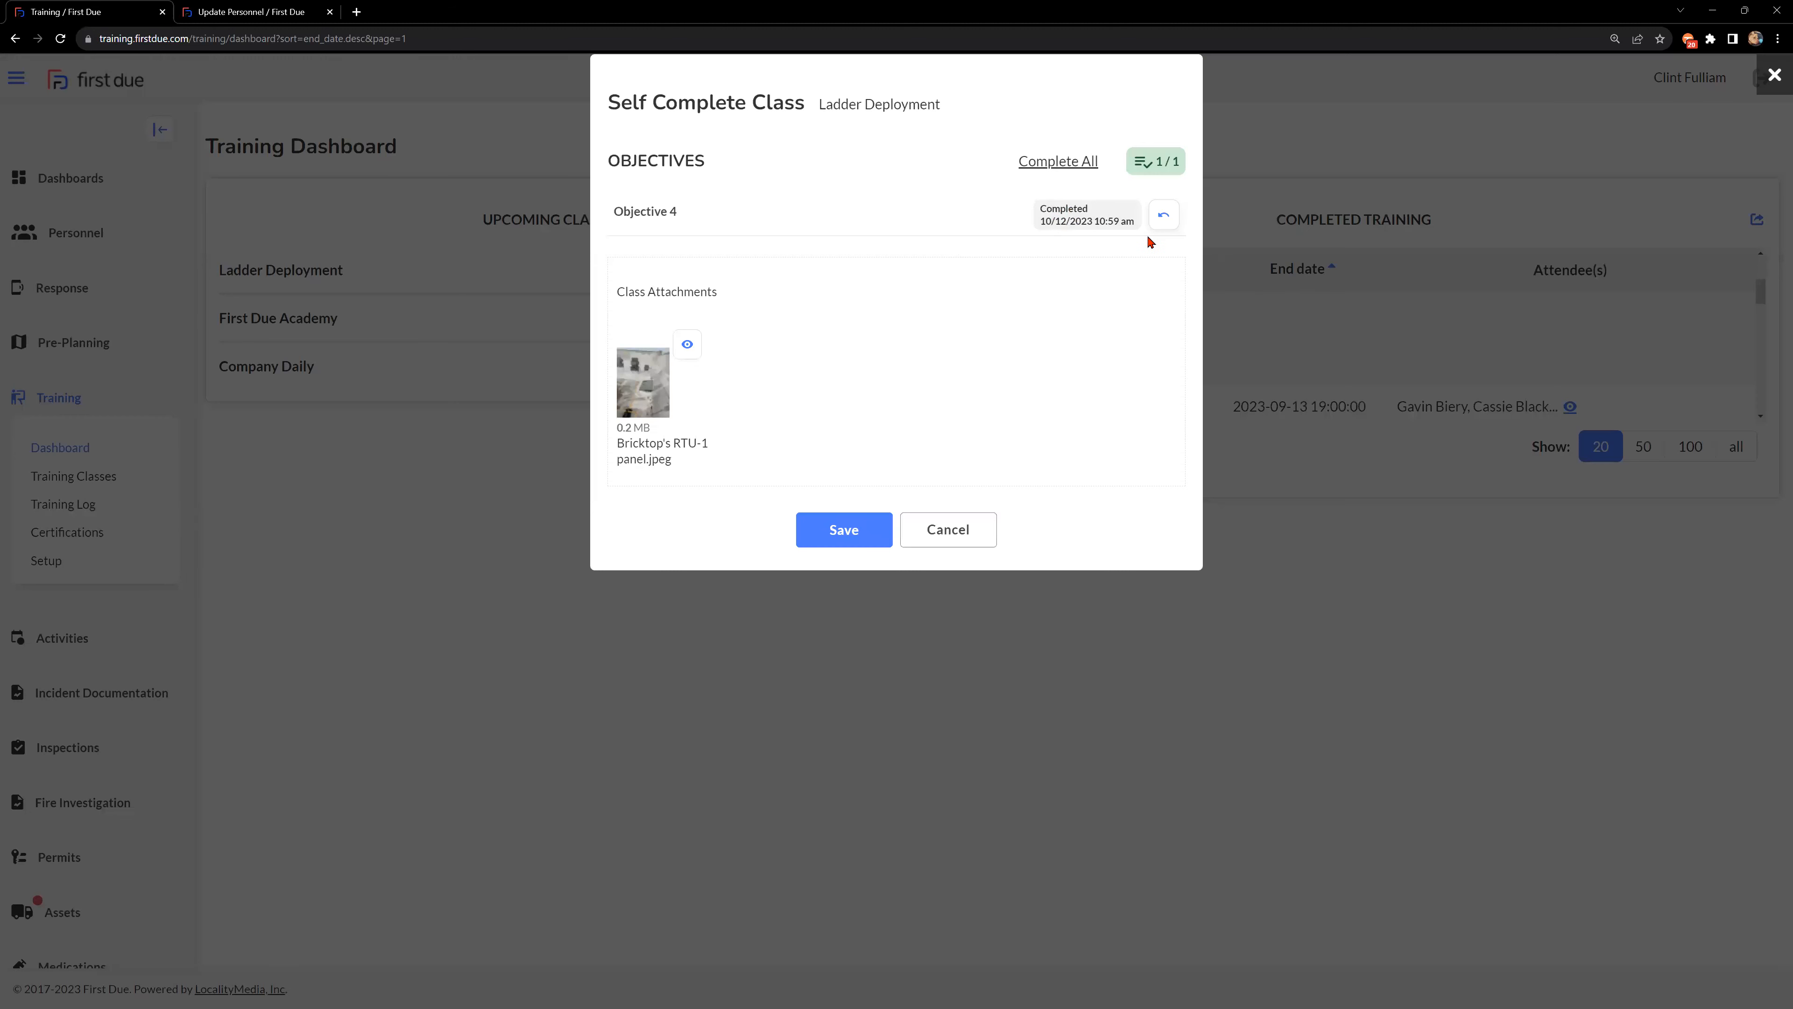
click(1170, 220)
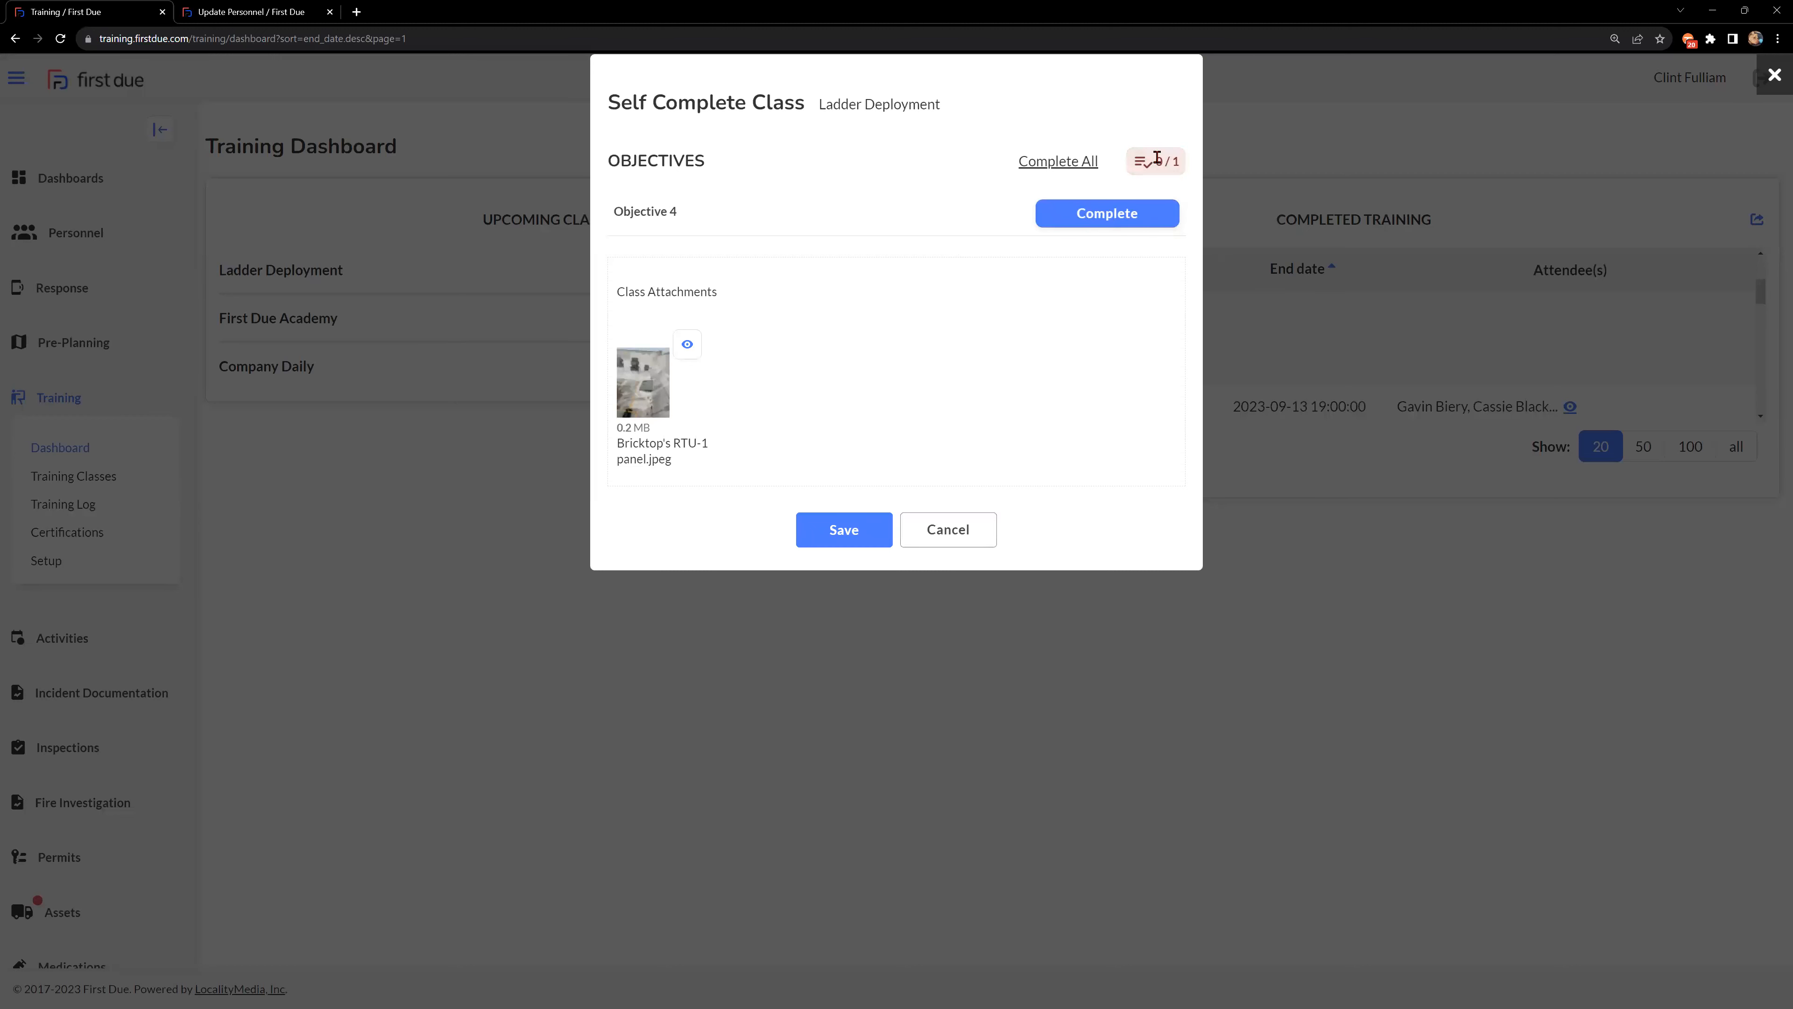
click(1084, 217)
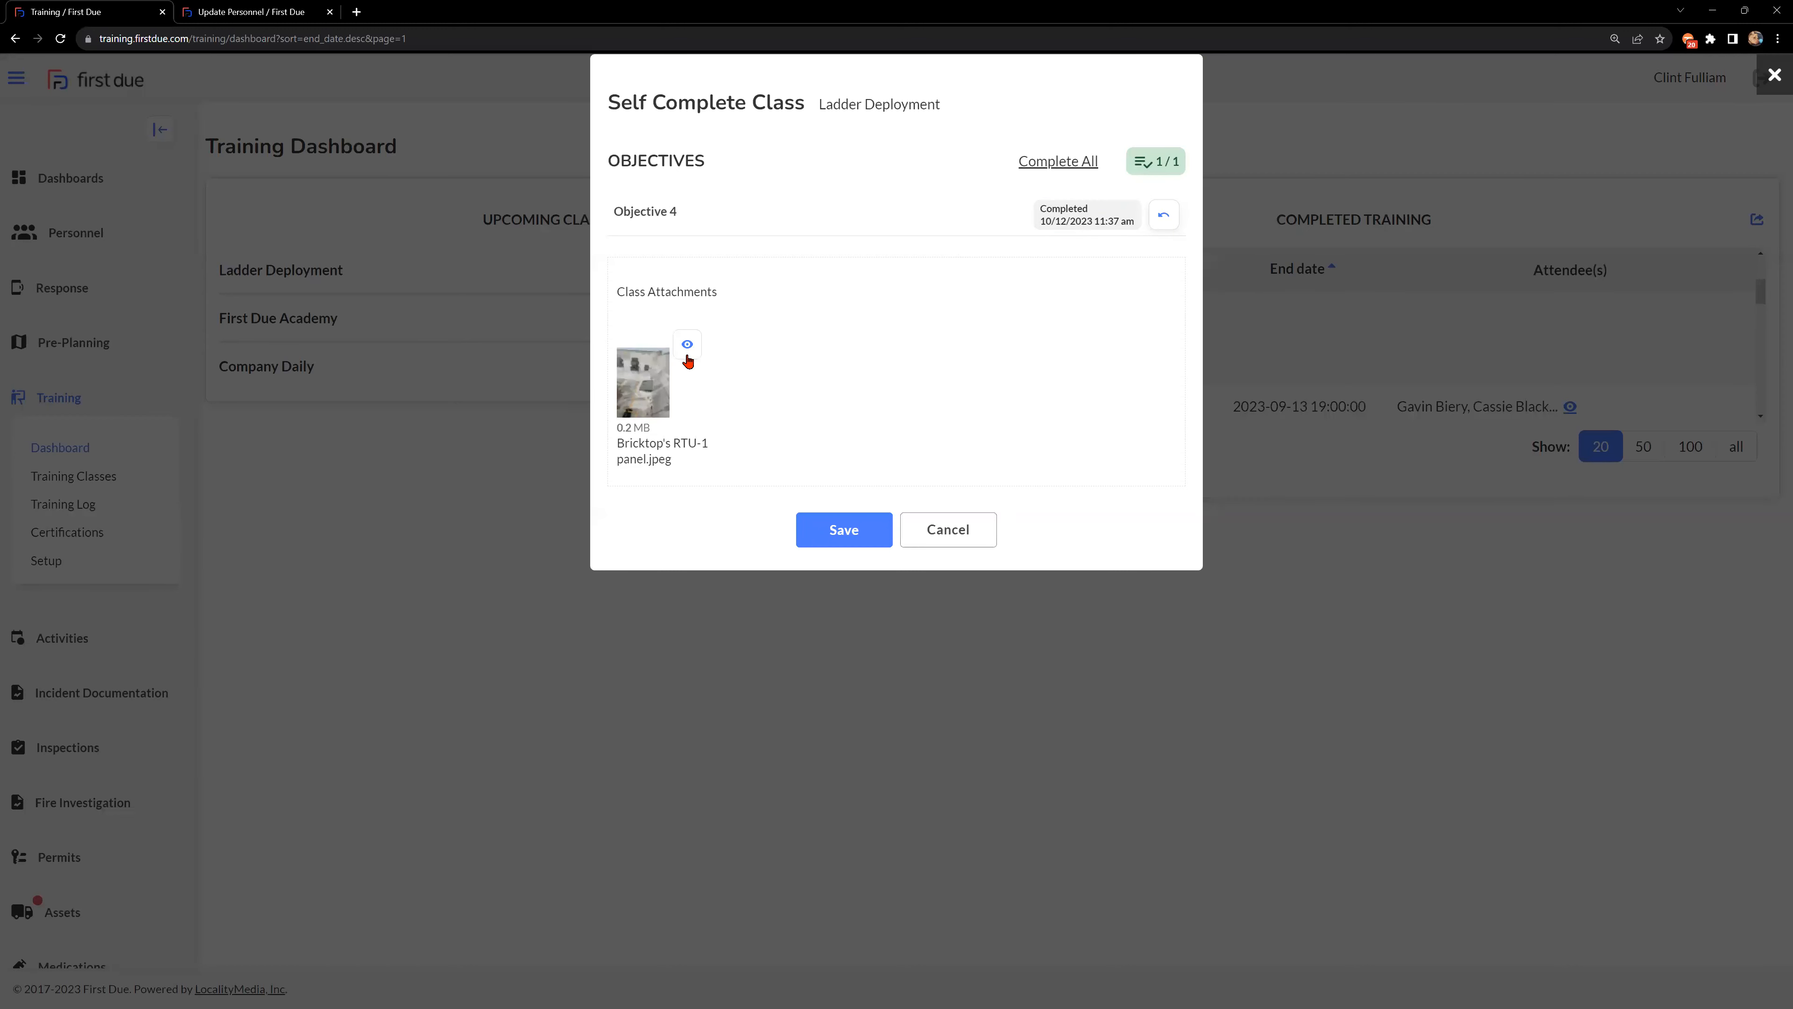
click(836, 528)
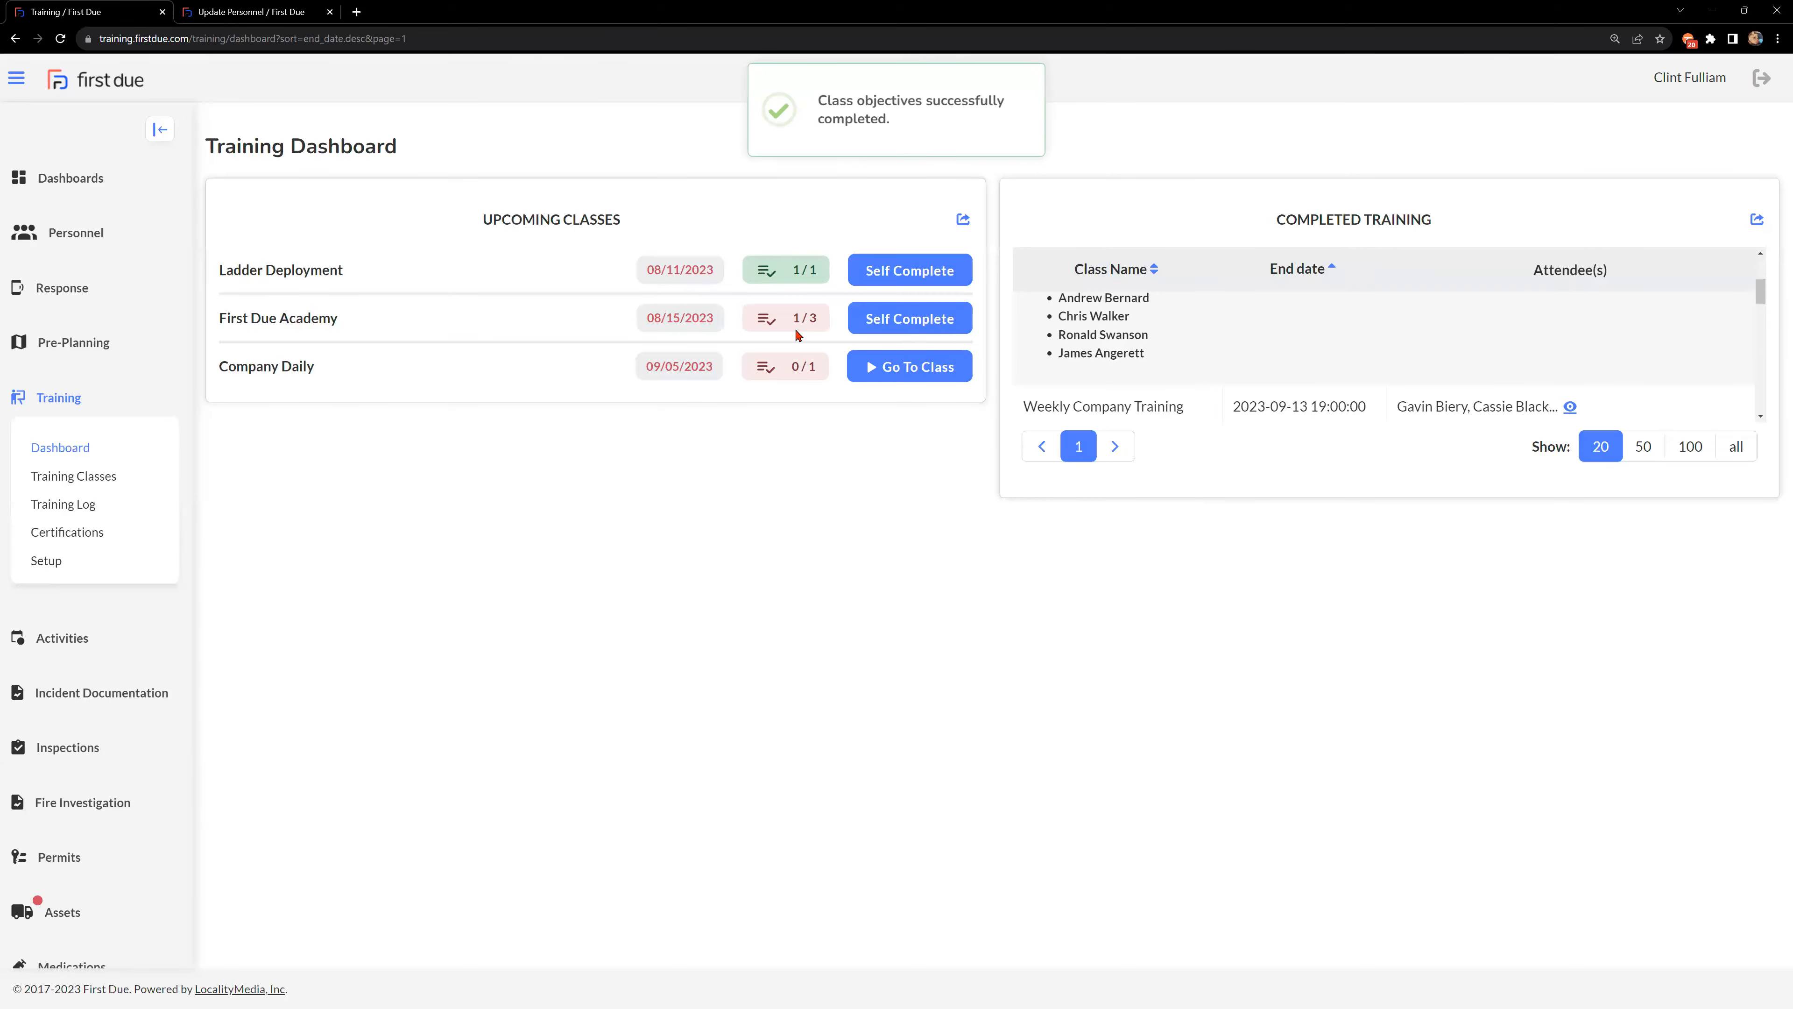
Mark all objectives of the upcoming First Due Academy class as complete and save the self-completion.
click(884, 318)
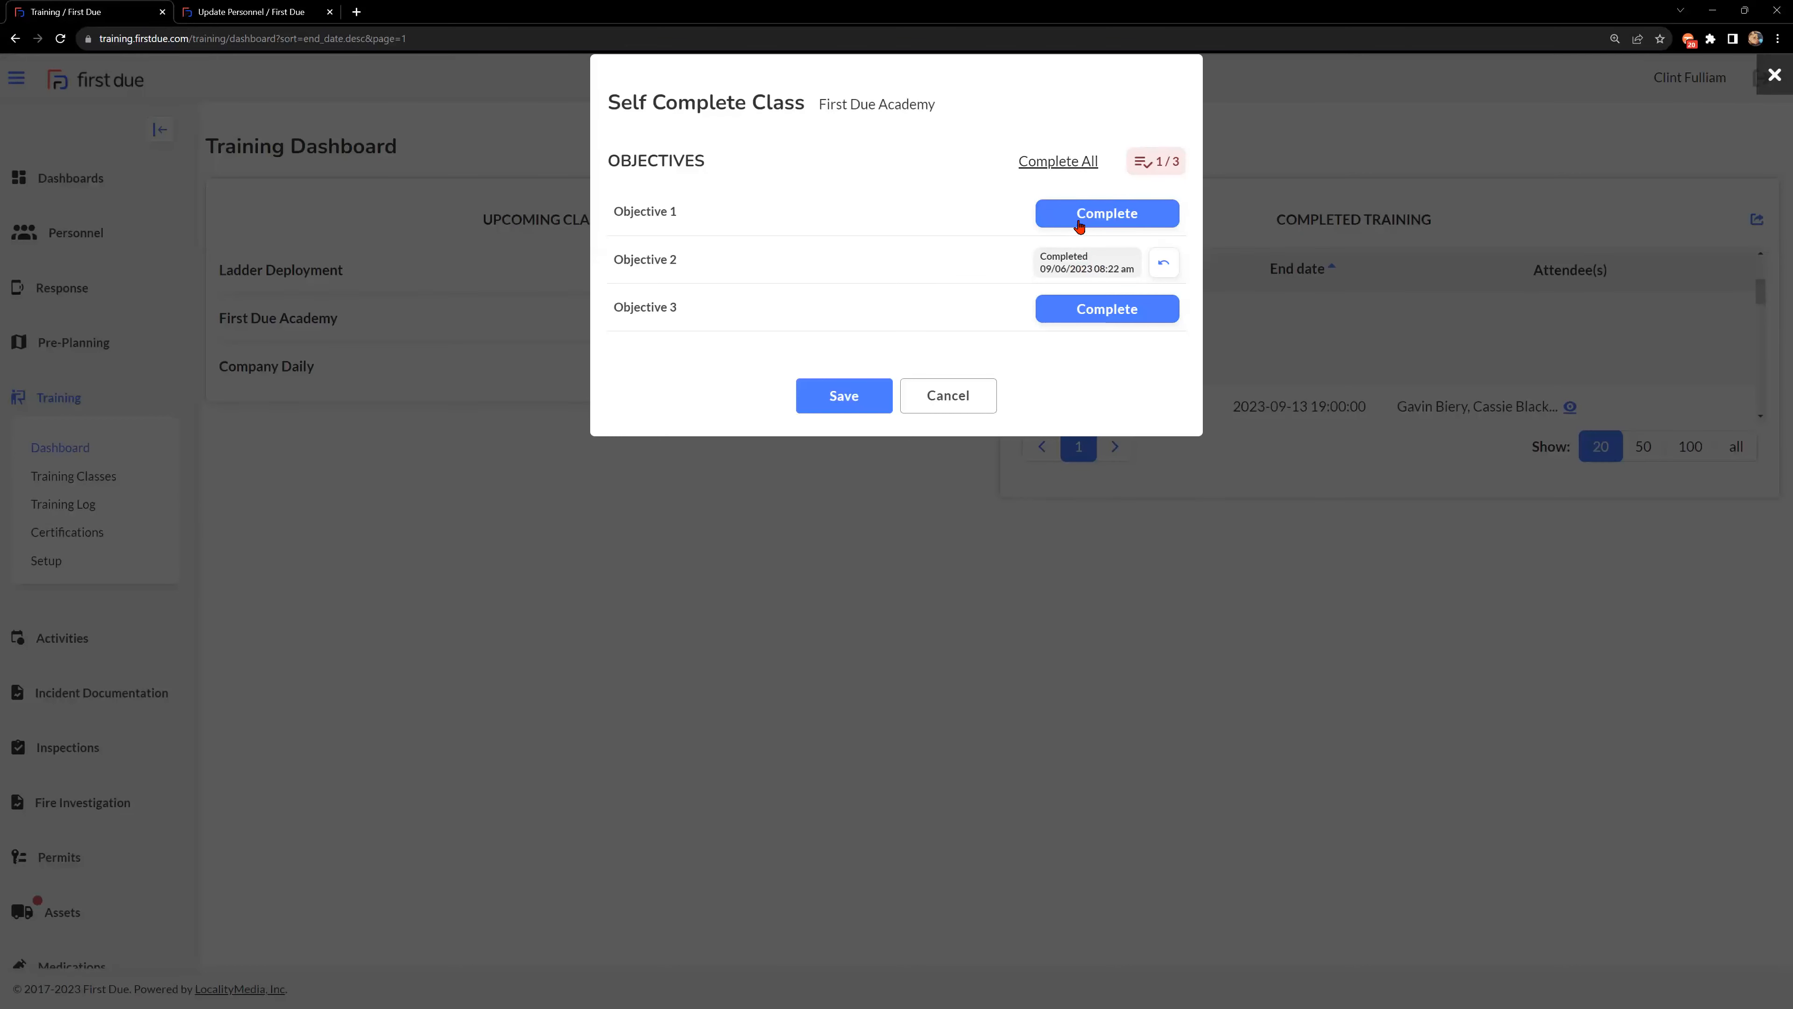
click(1051, 162)
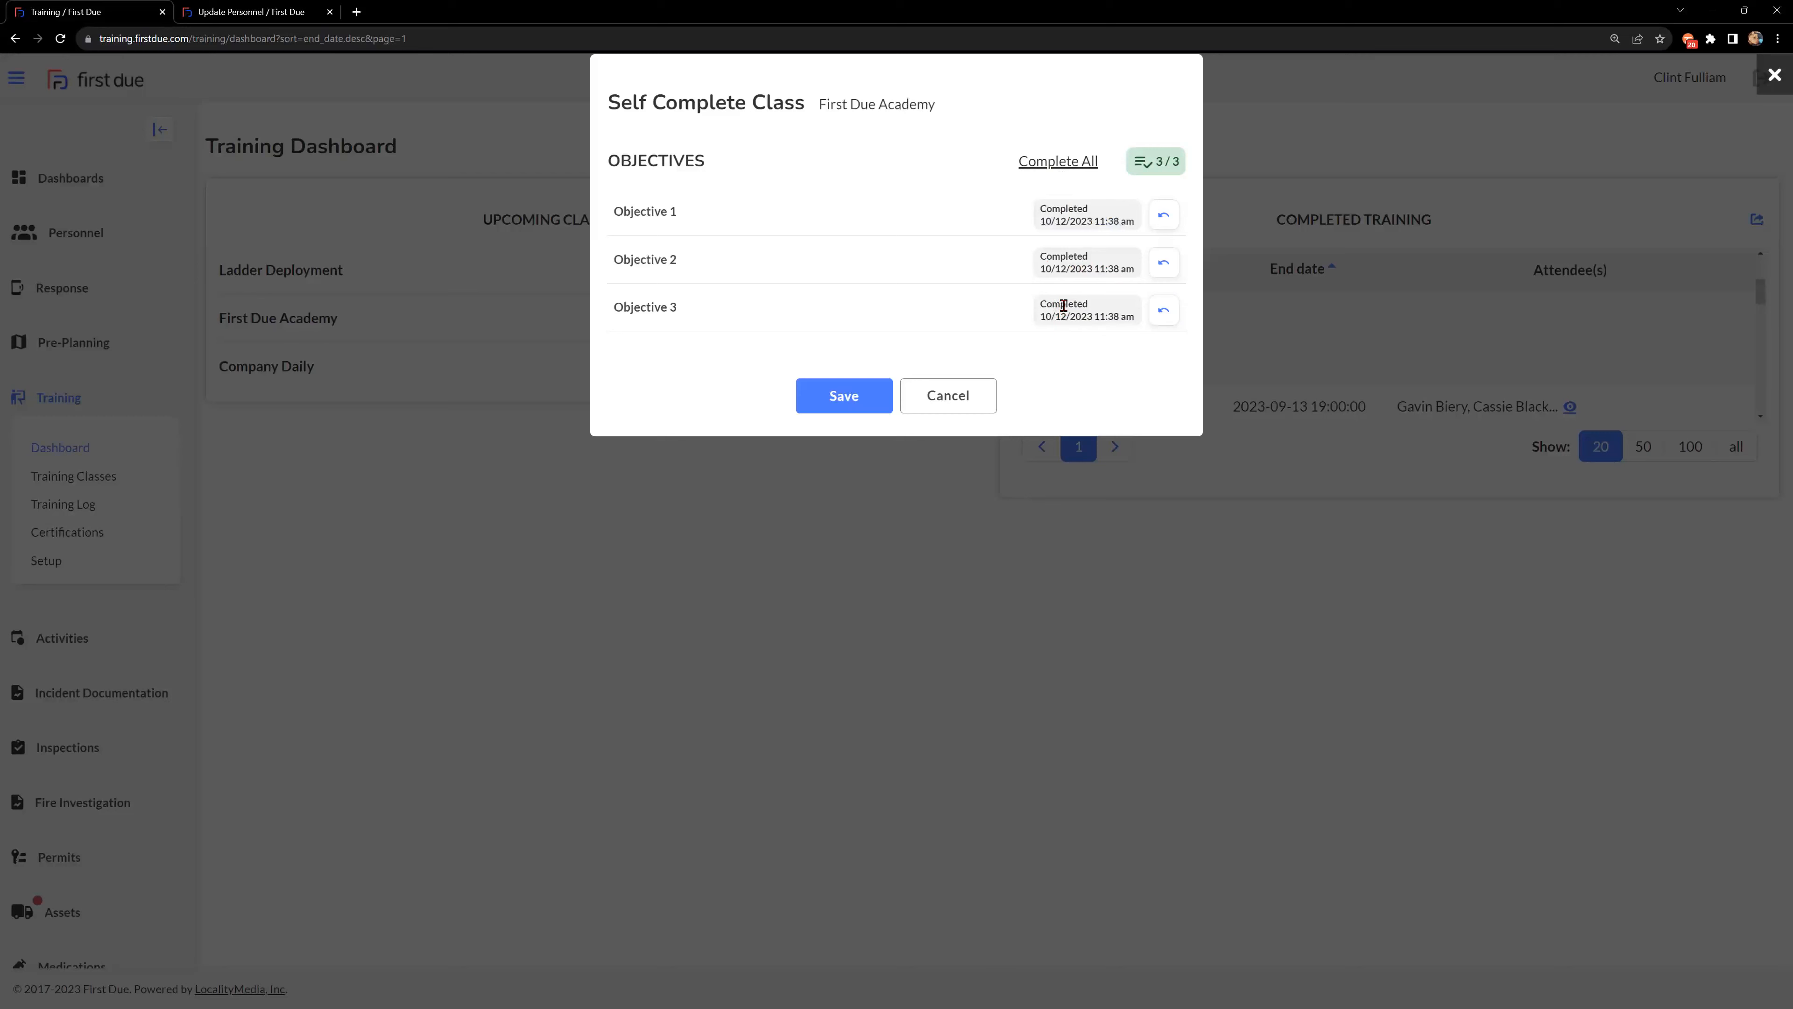
click(845, 400)
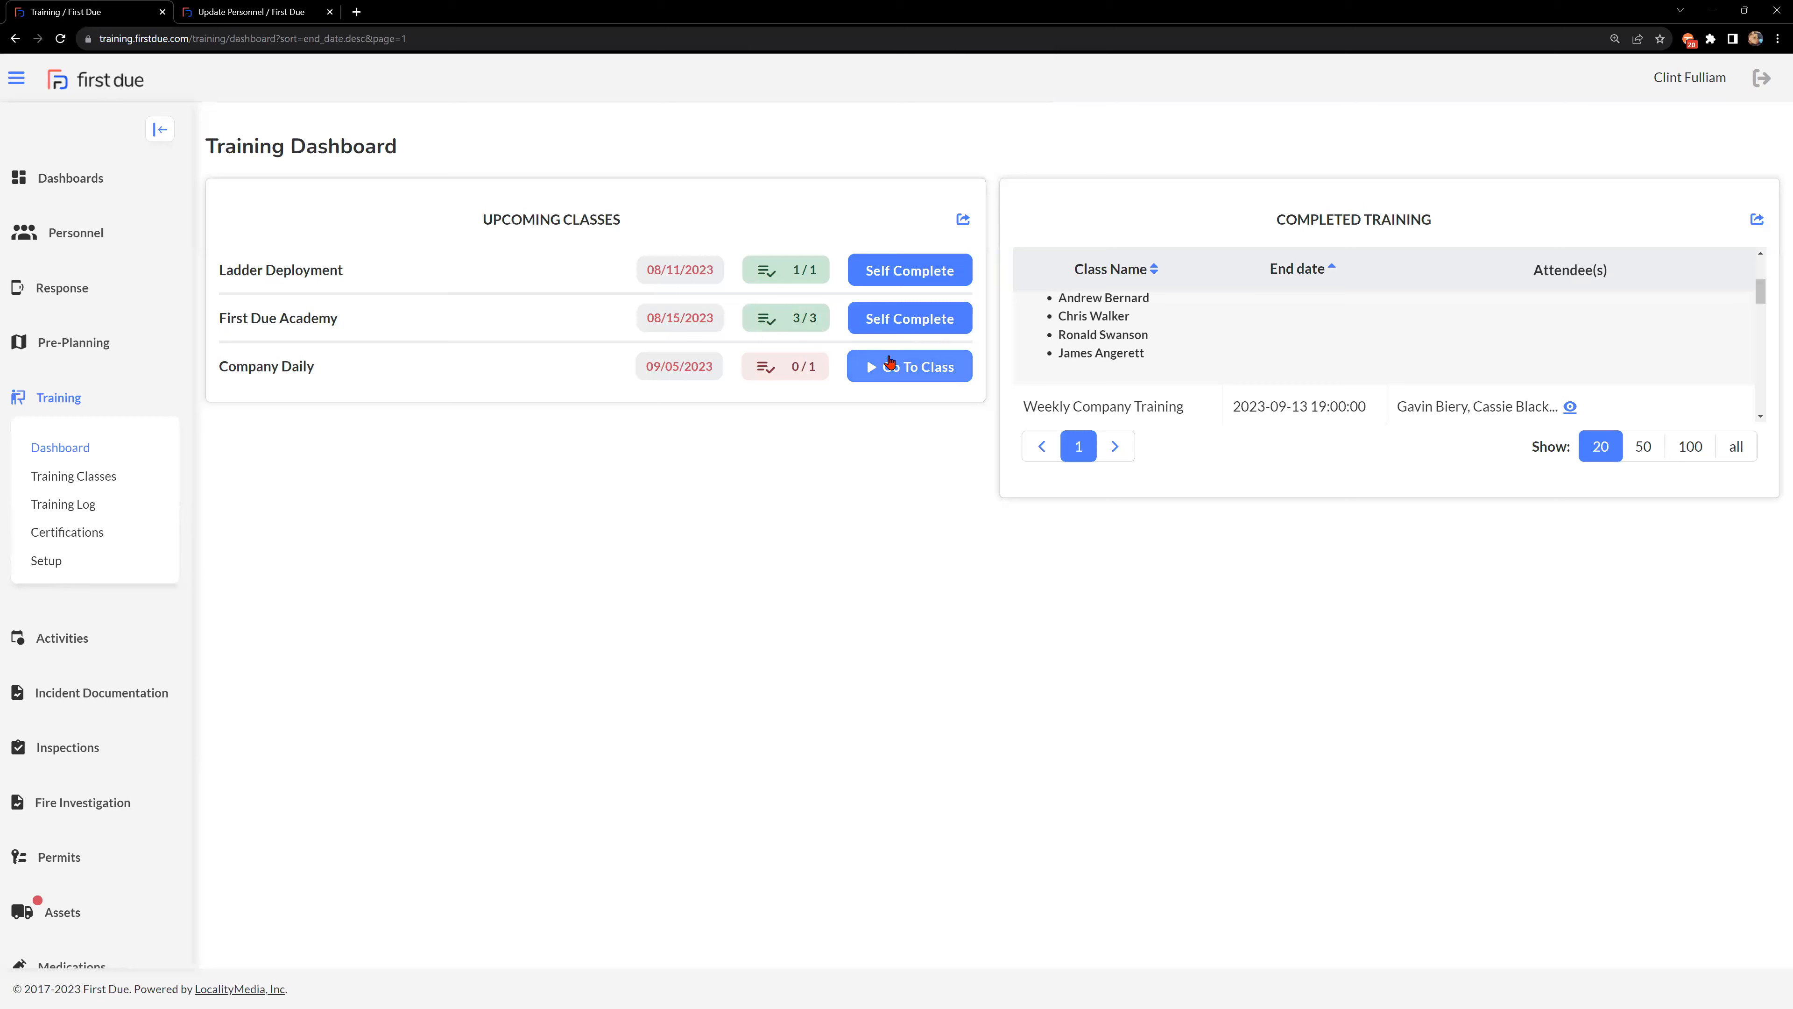
Open the upcoming Company Daily class and review its class details, objectives and attendee completion list.
click(897, 382)
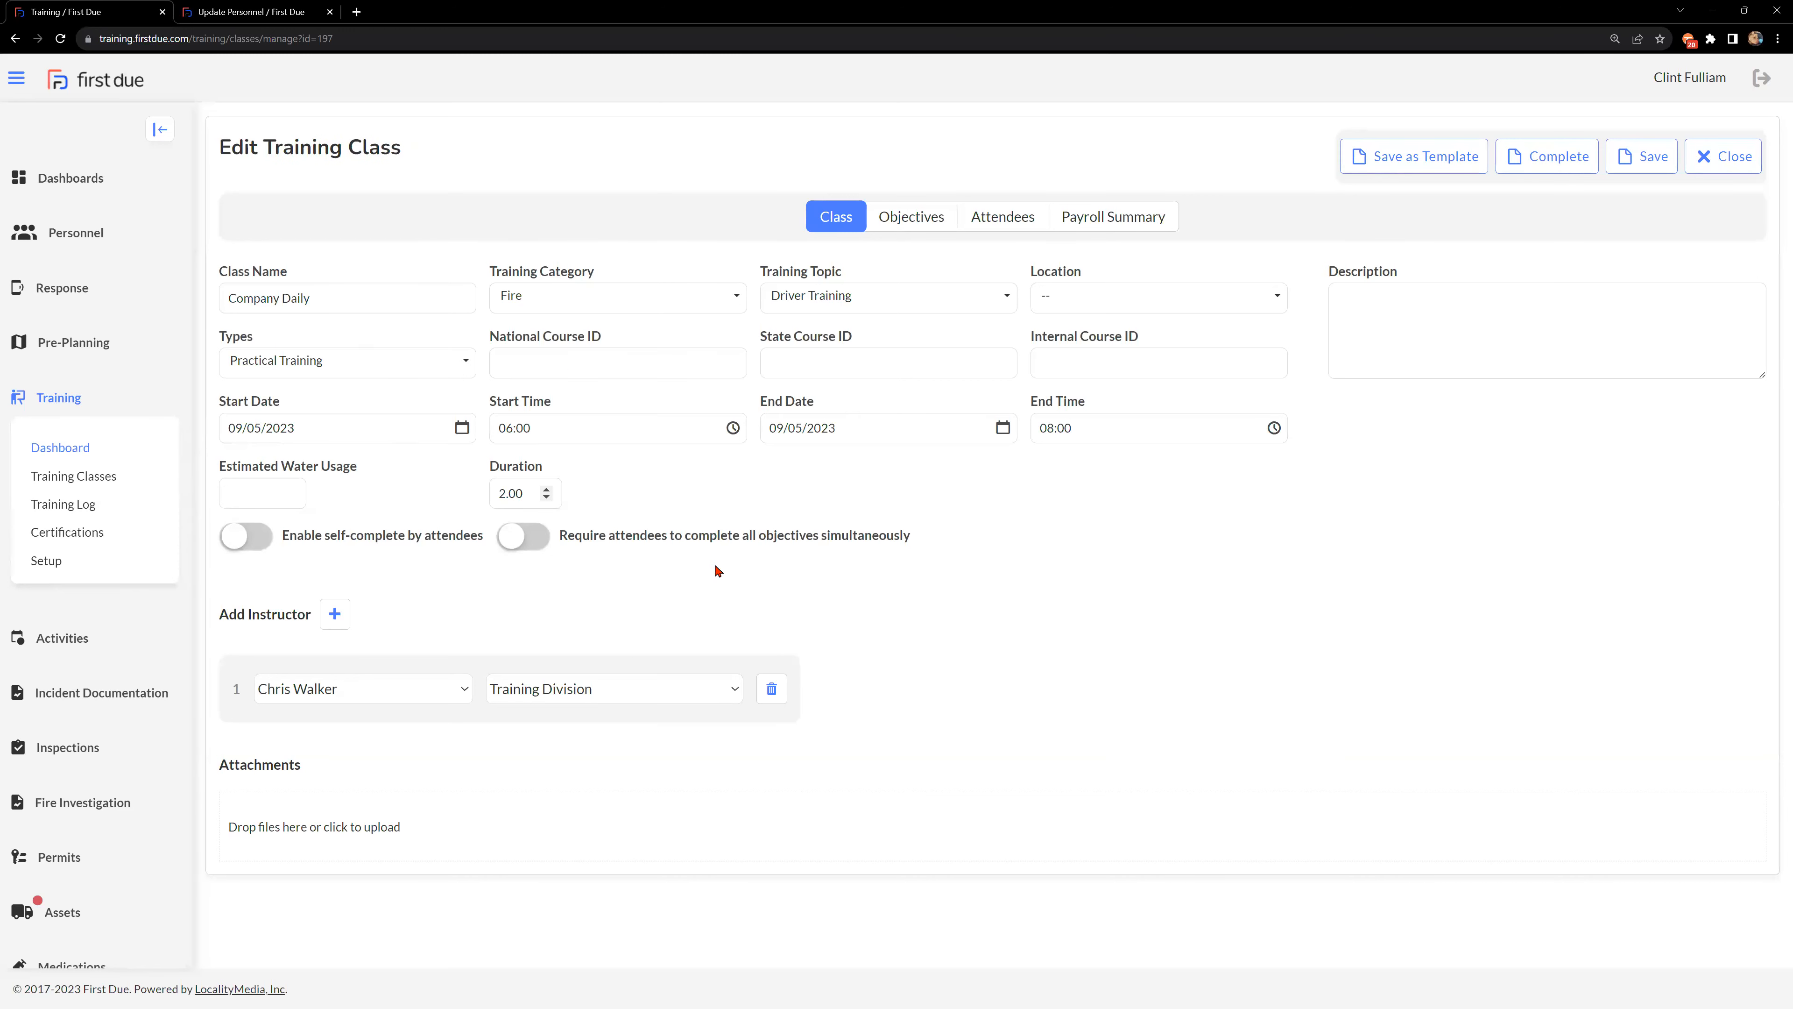
click(919, 225)
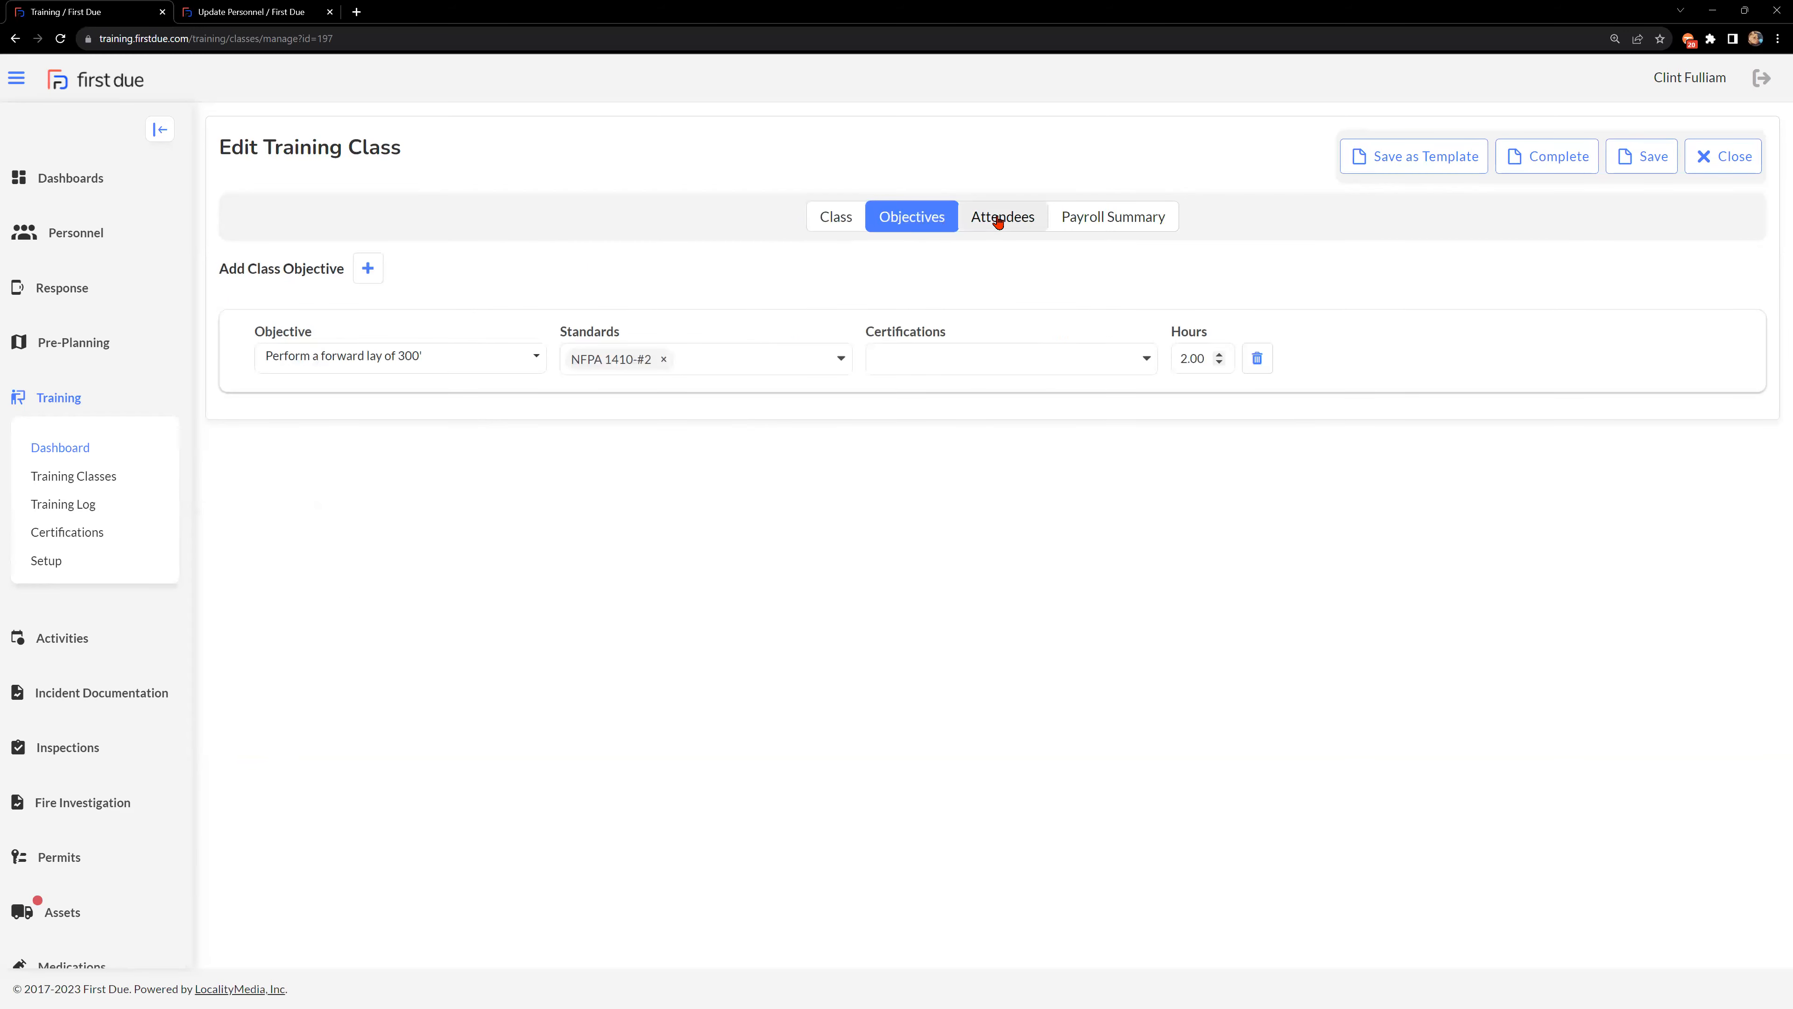
click(988, 224)
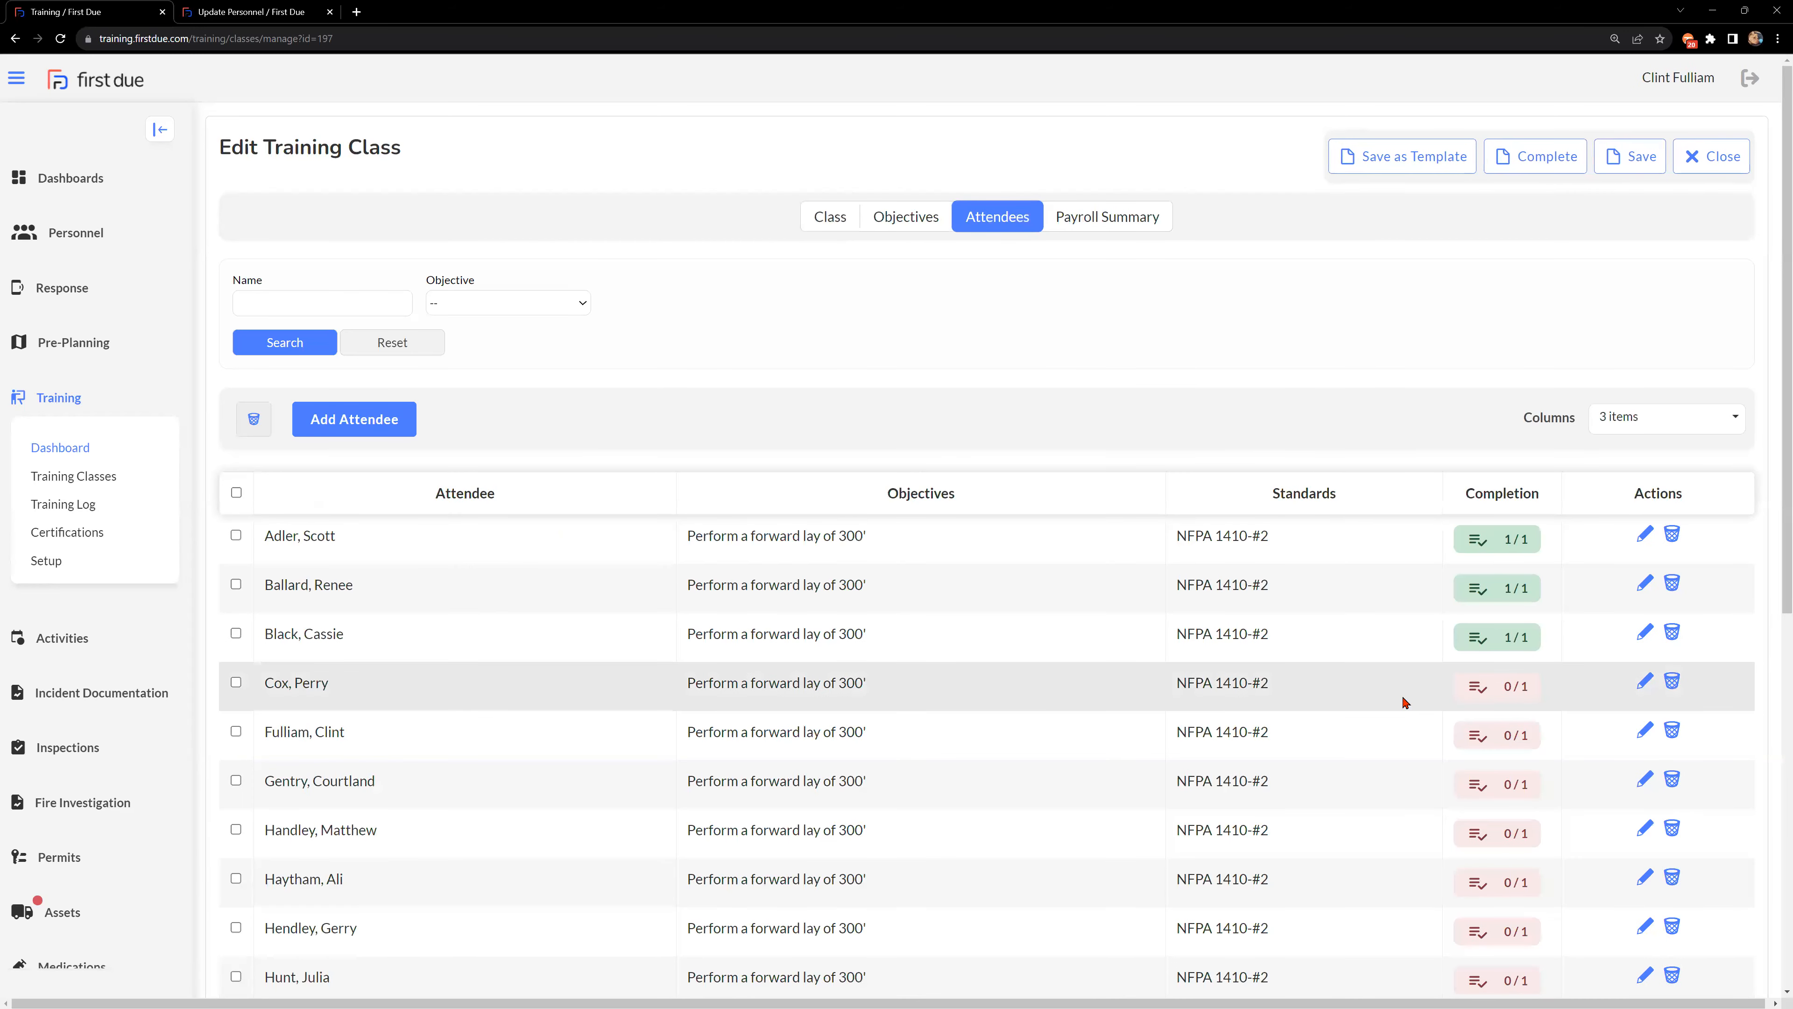
scroll(1341, 705, down, 2)
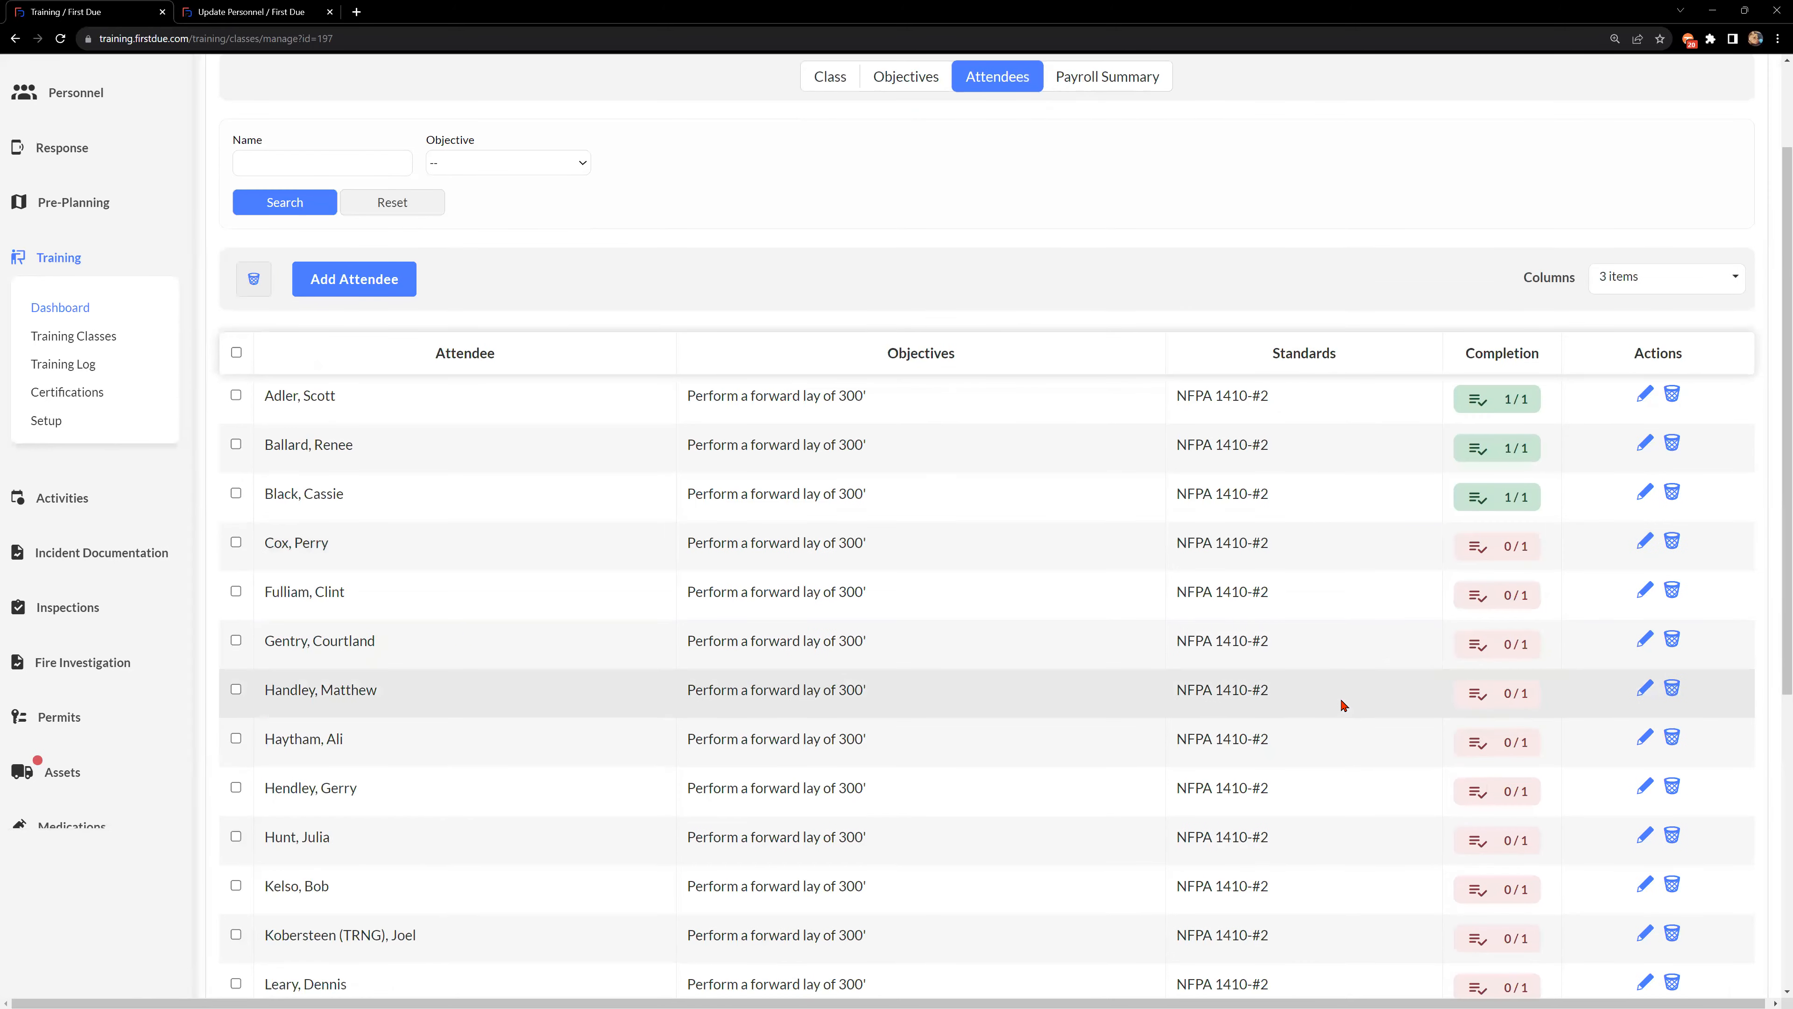
scroll(1209, 573, up, 2)
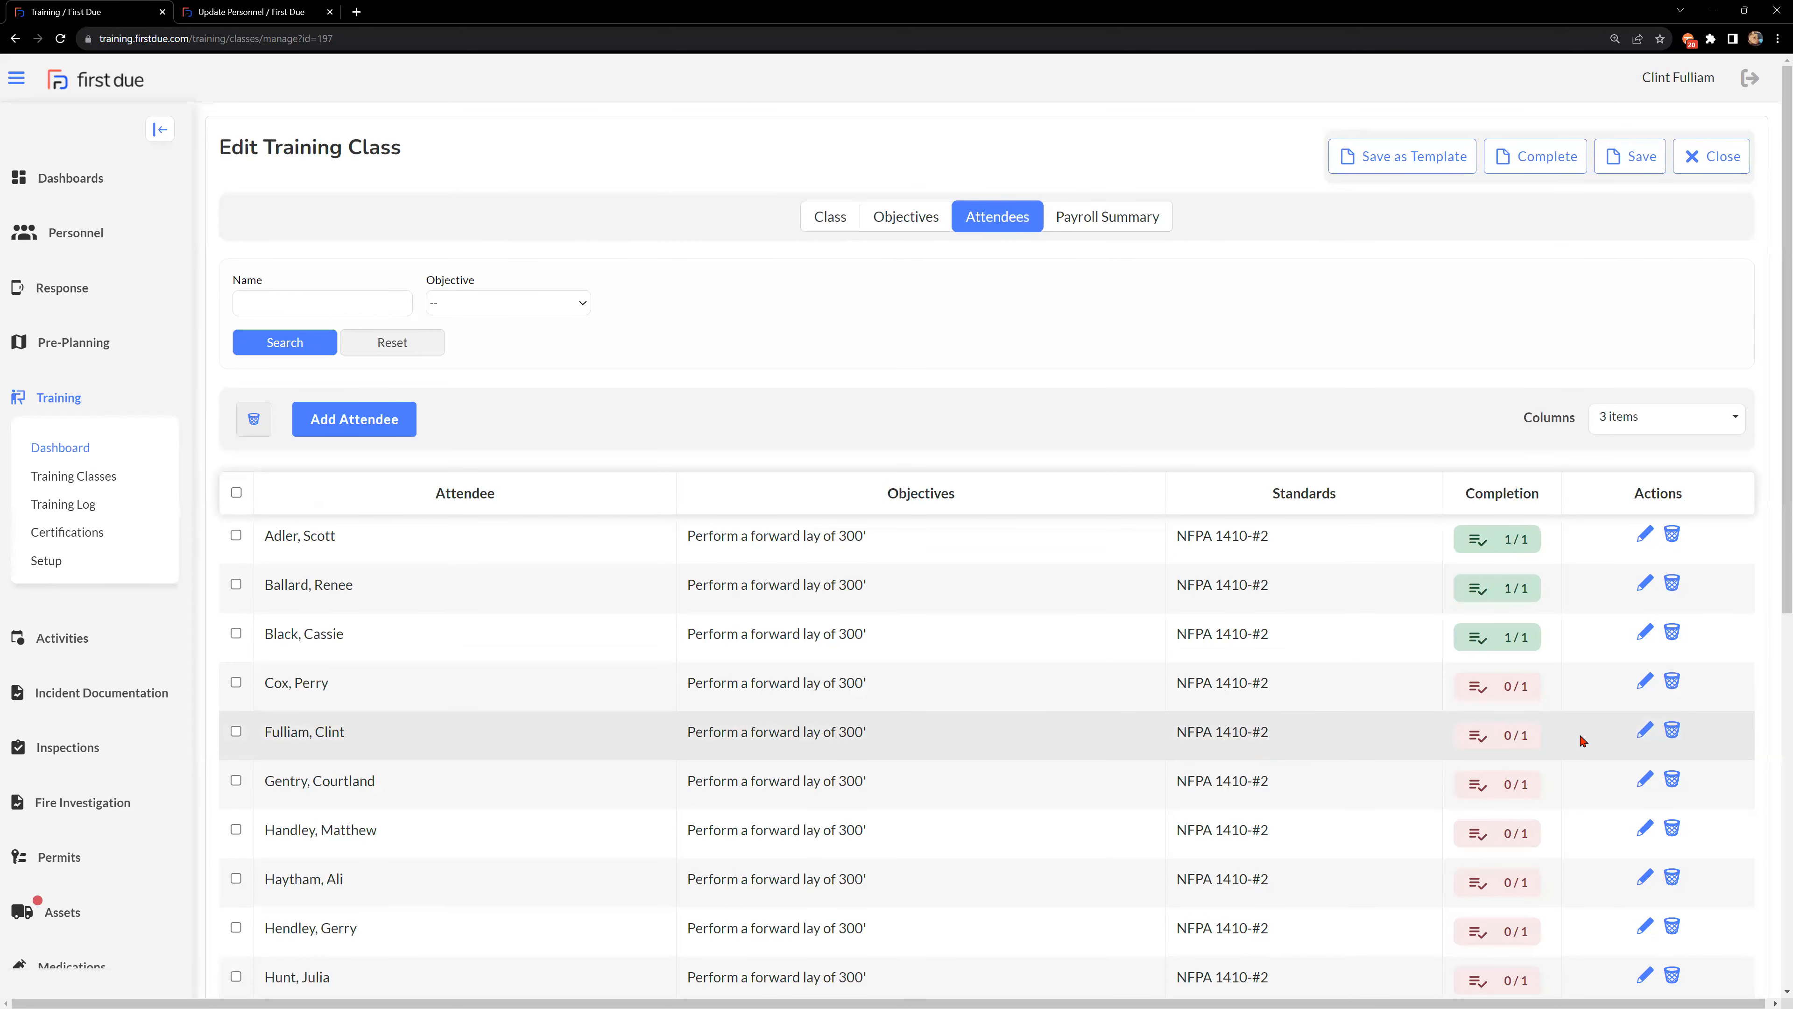
View the logged-in user's attendee form and the prompt for completing the whole Company Daily class, cancelling both without changes.
click(1643, 733)
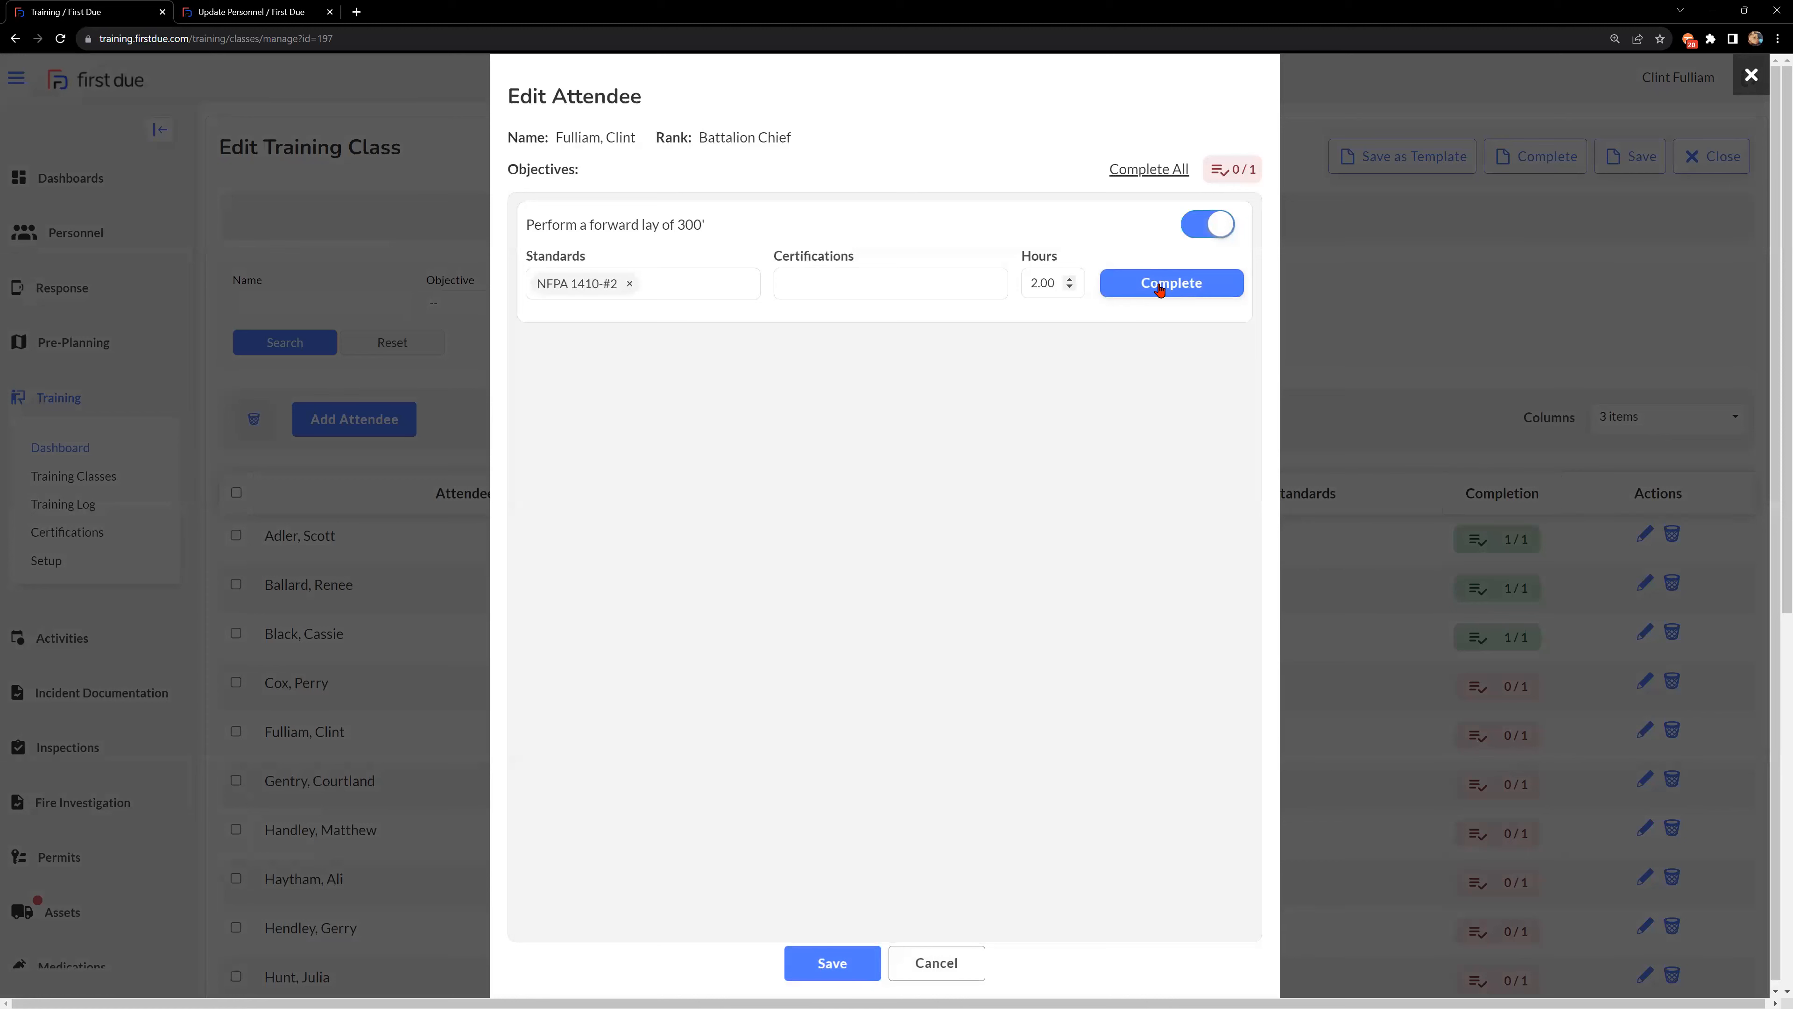
click(937, 963)
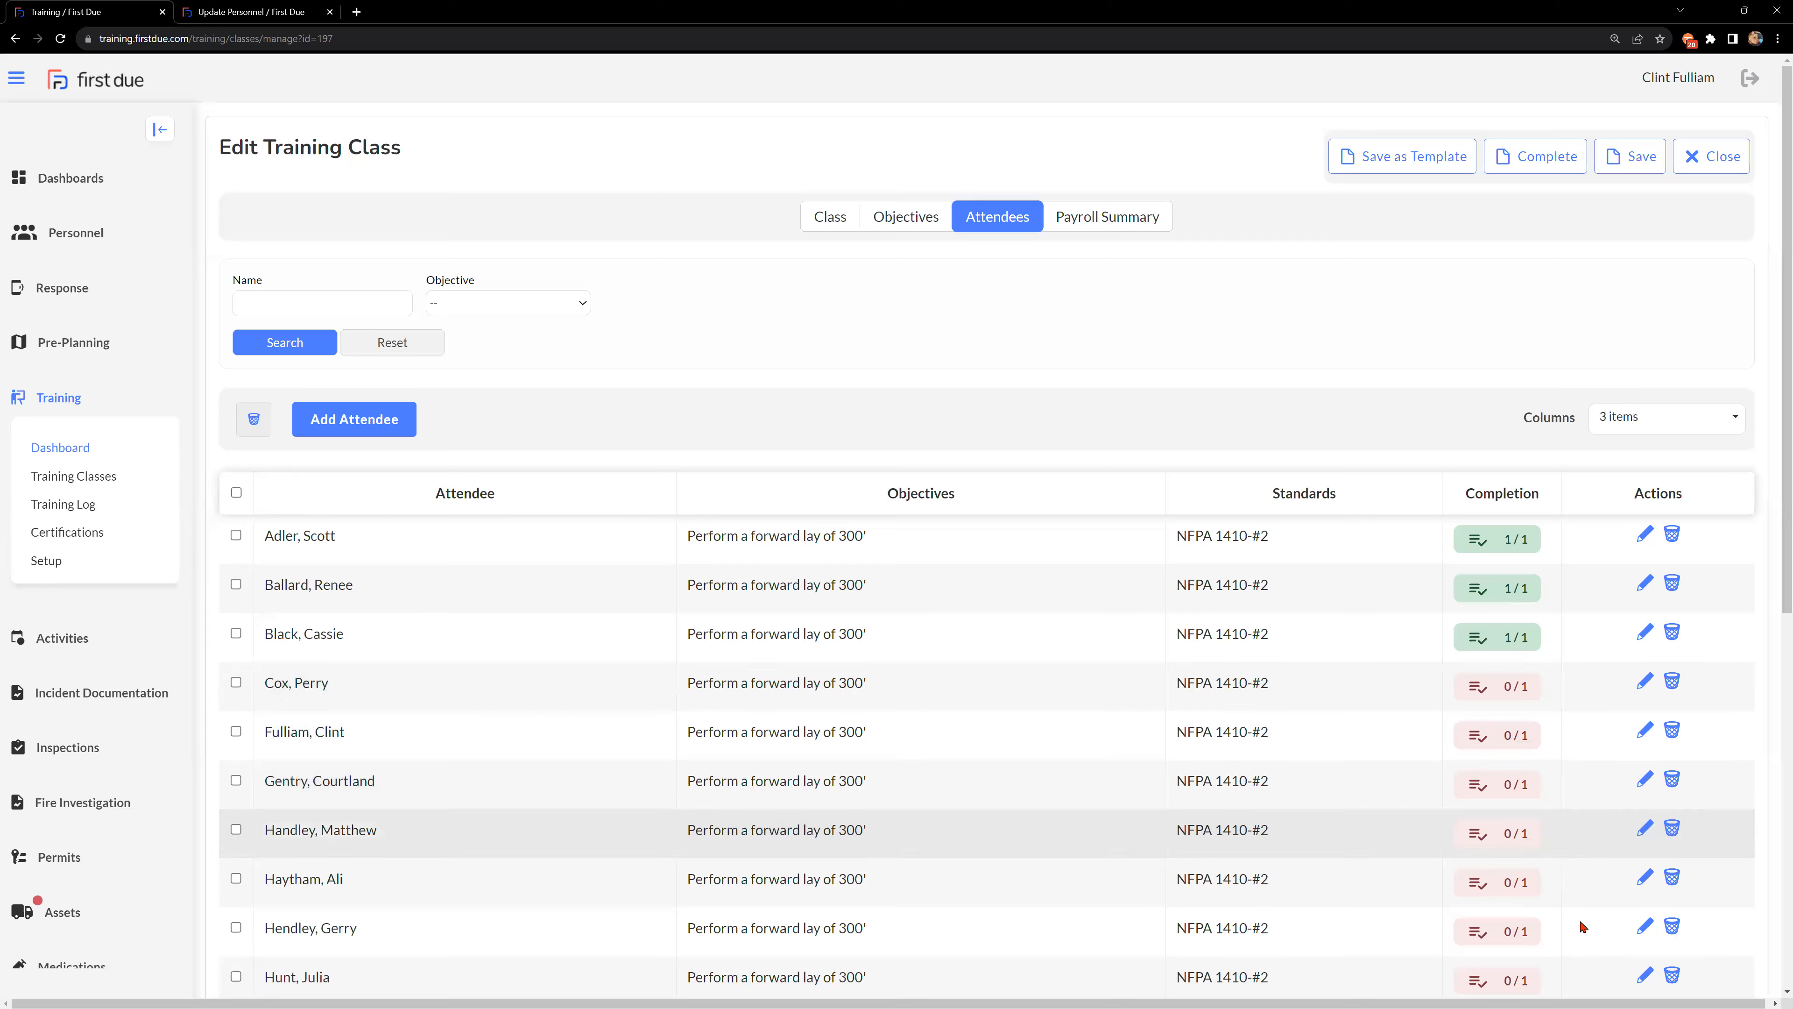
click(1543, 158)
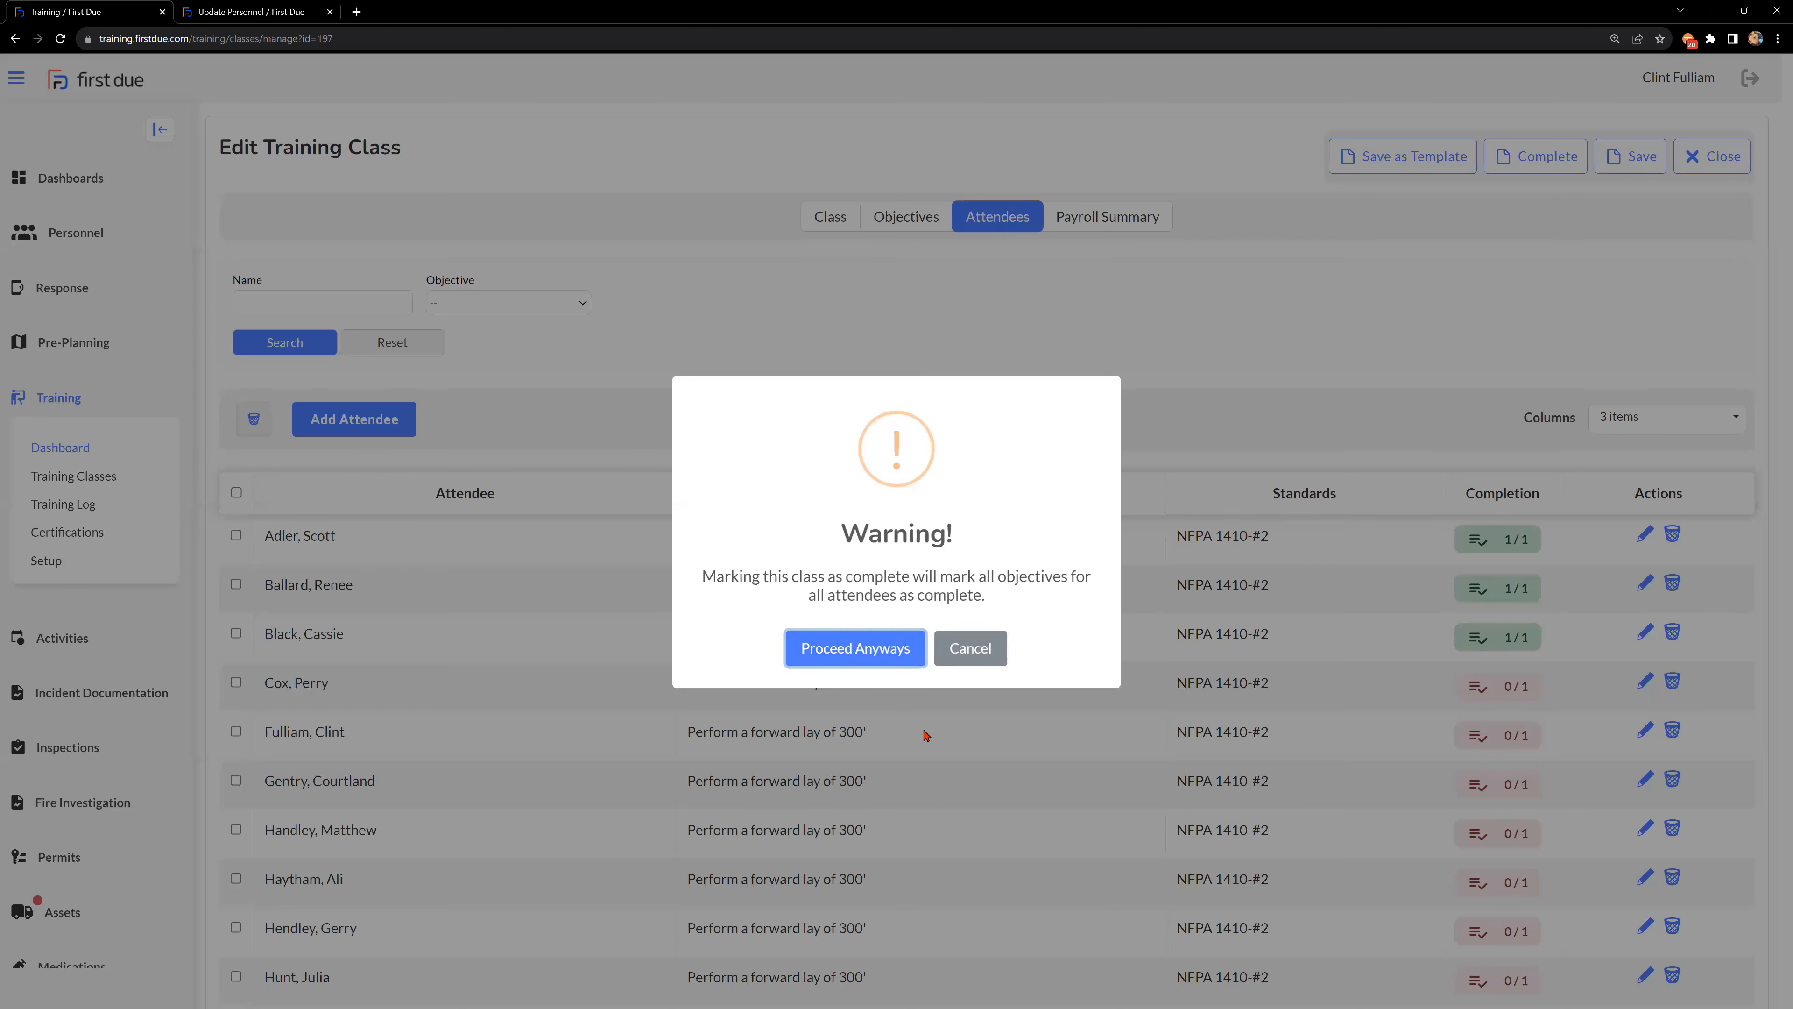
click(958, 650)
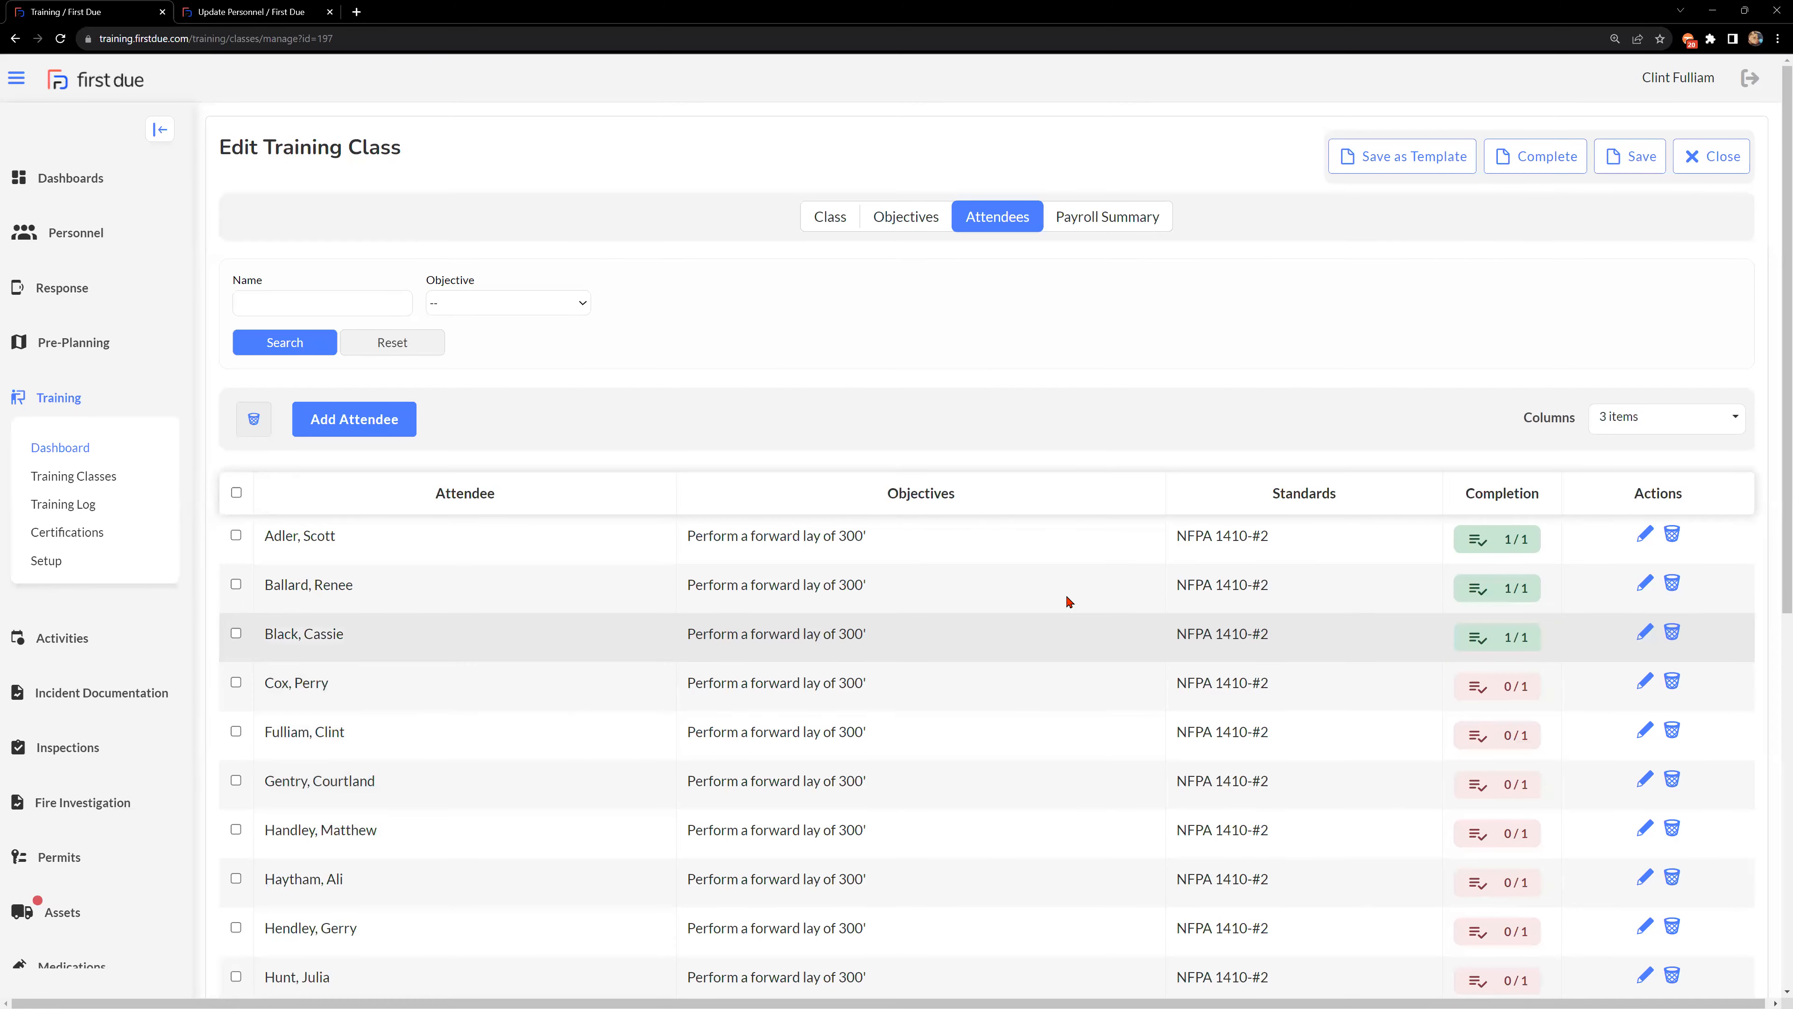
Return to the Training dashboard, then open the Training Classes list and expand its full set of filters.
click(75, 449)
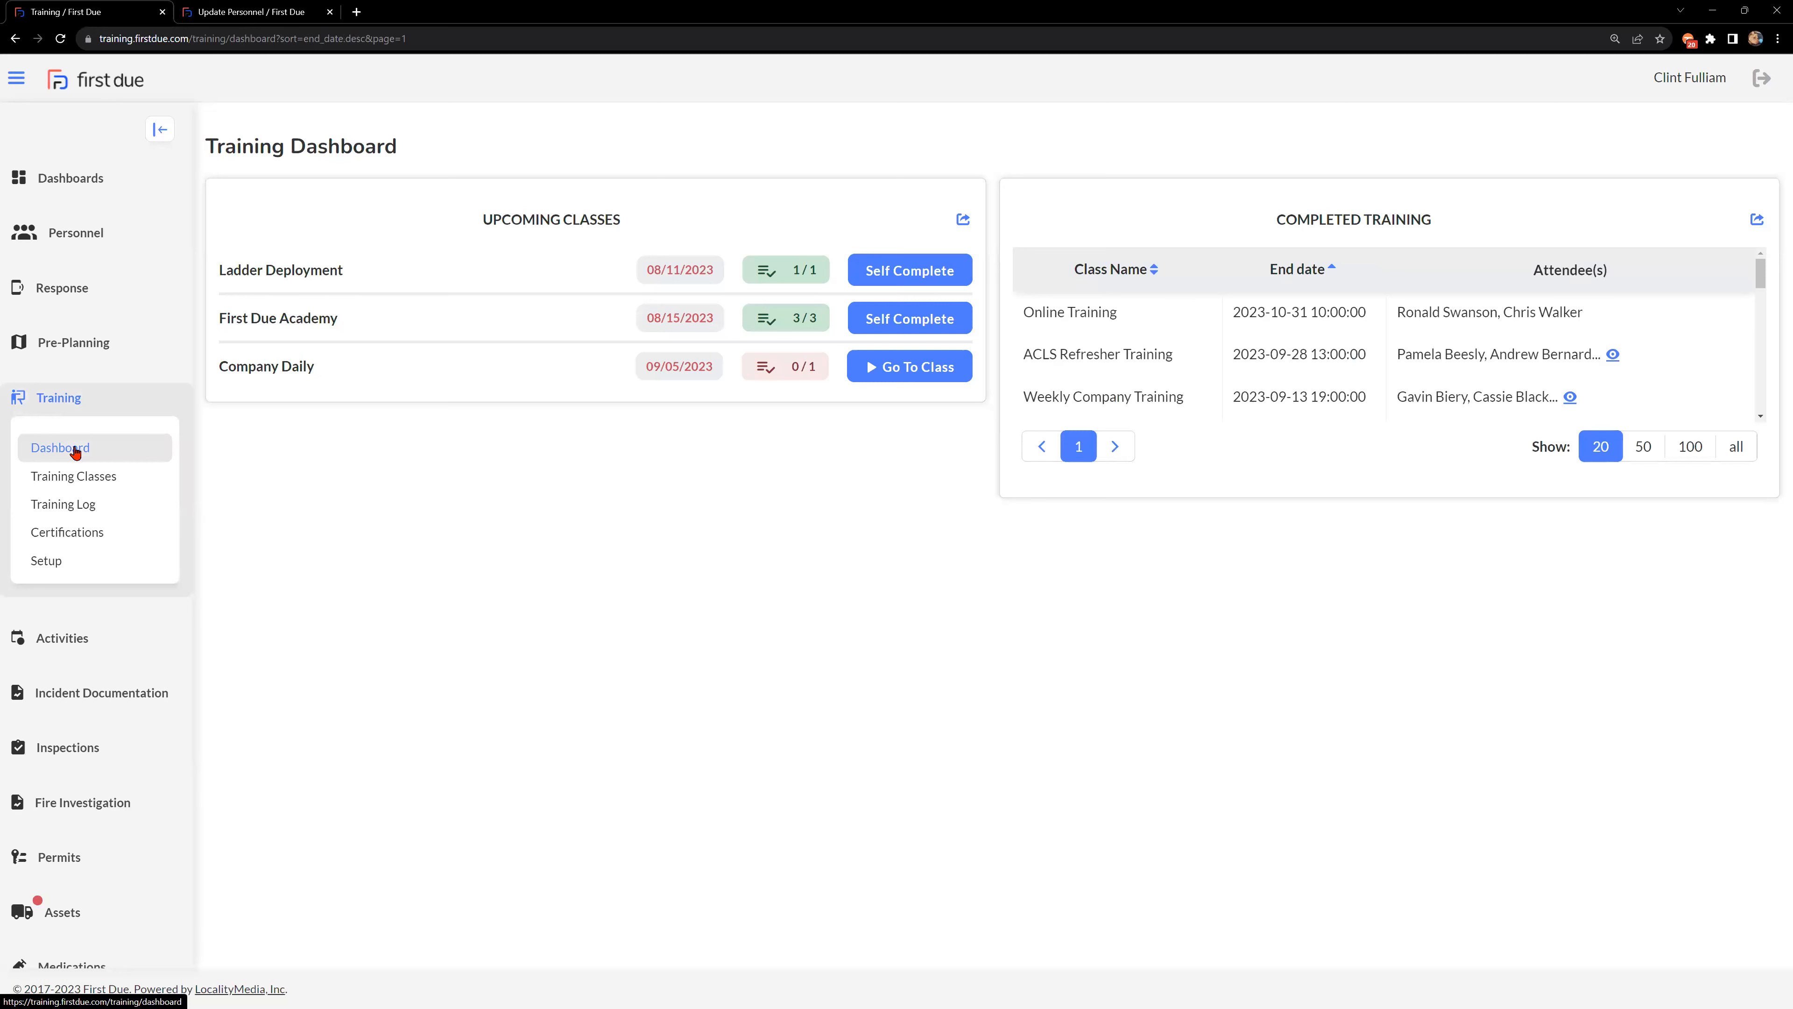
click(76, 452)
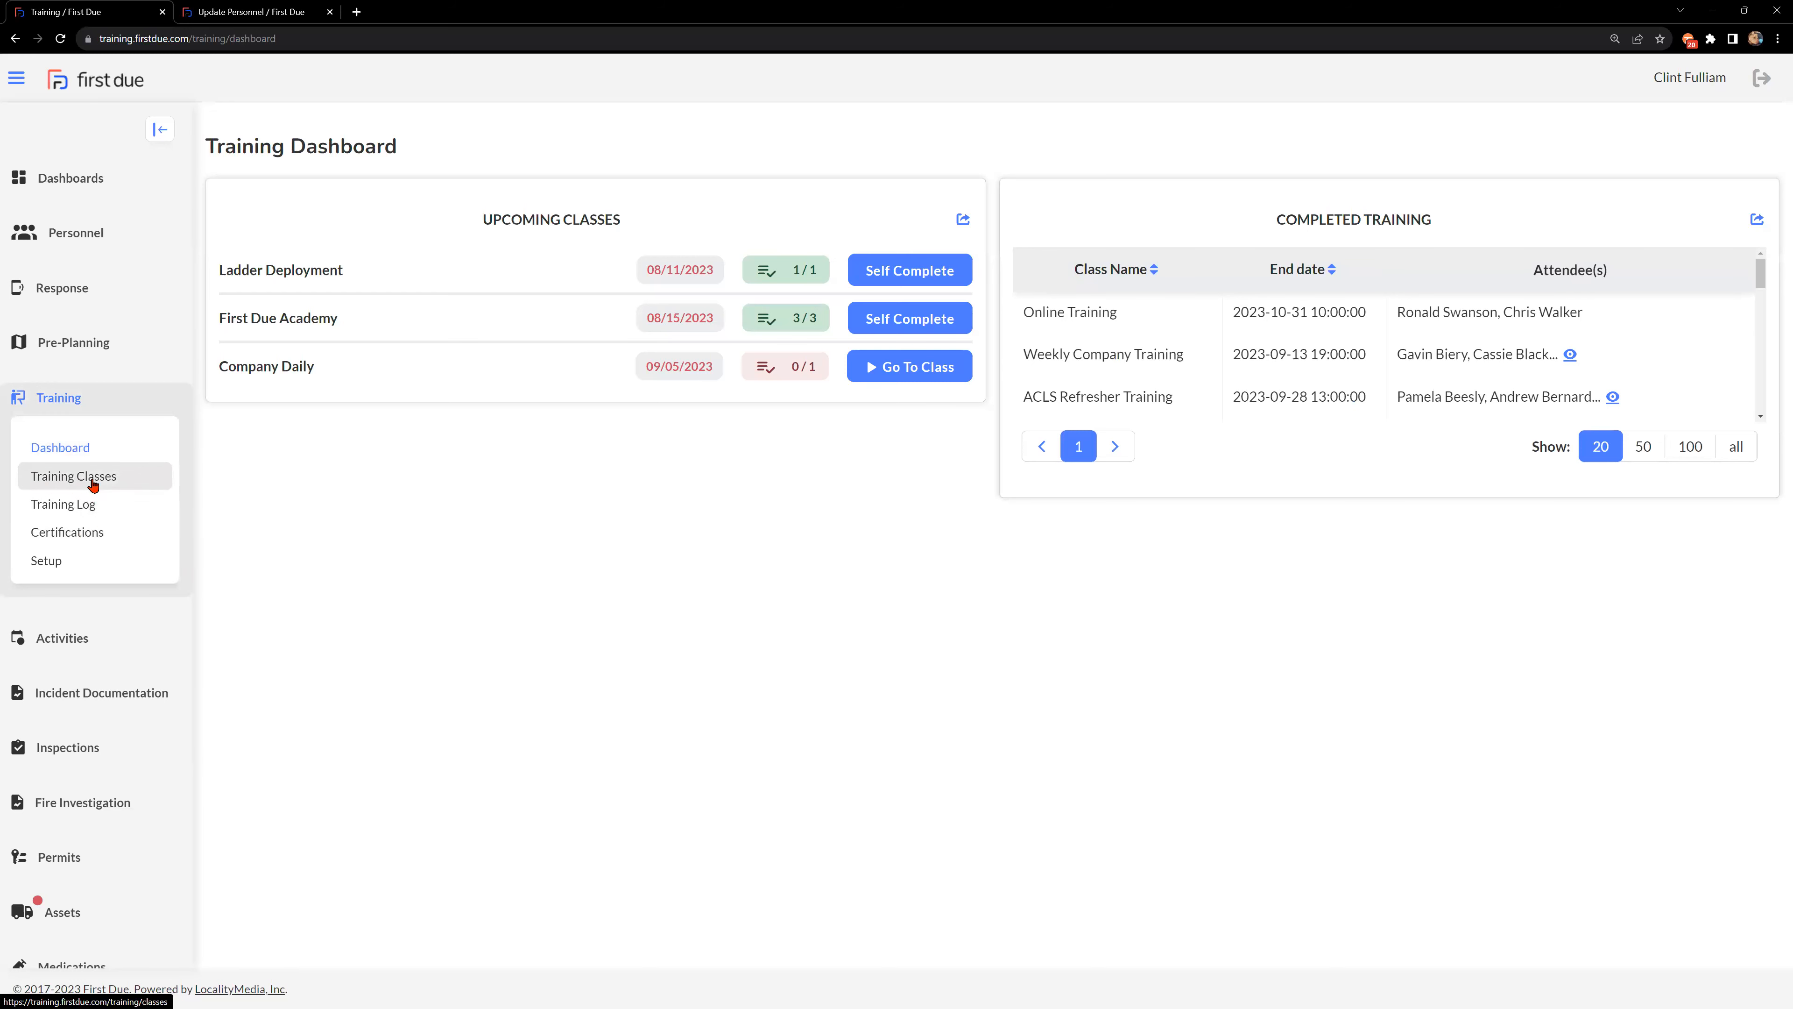
click(75, 479)
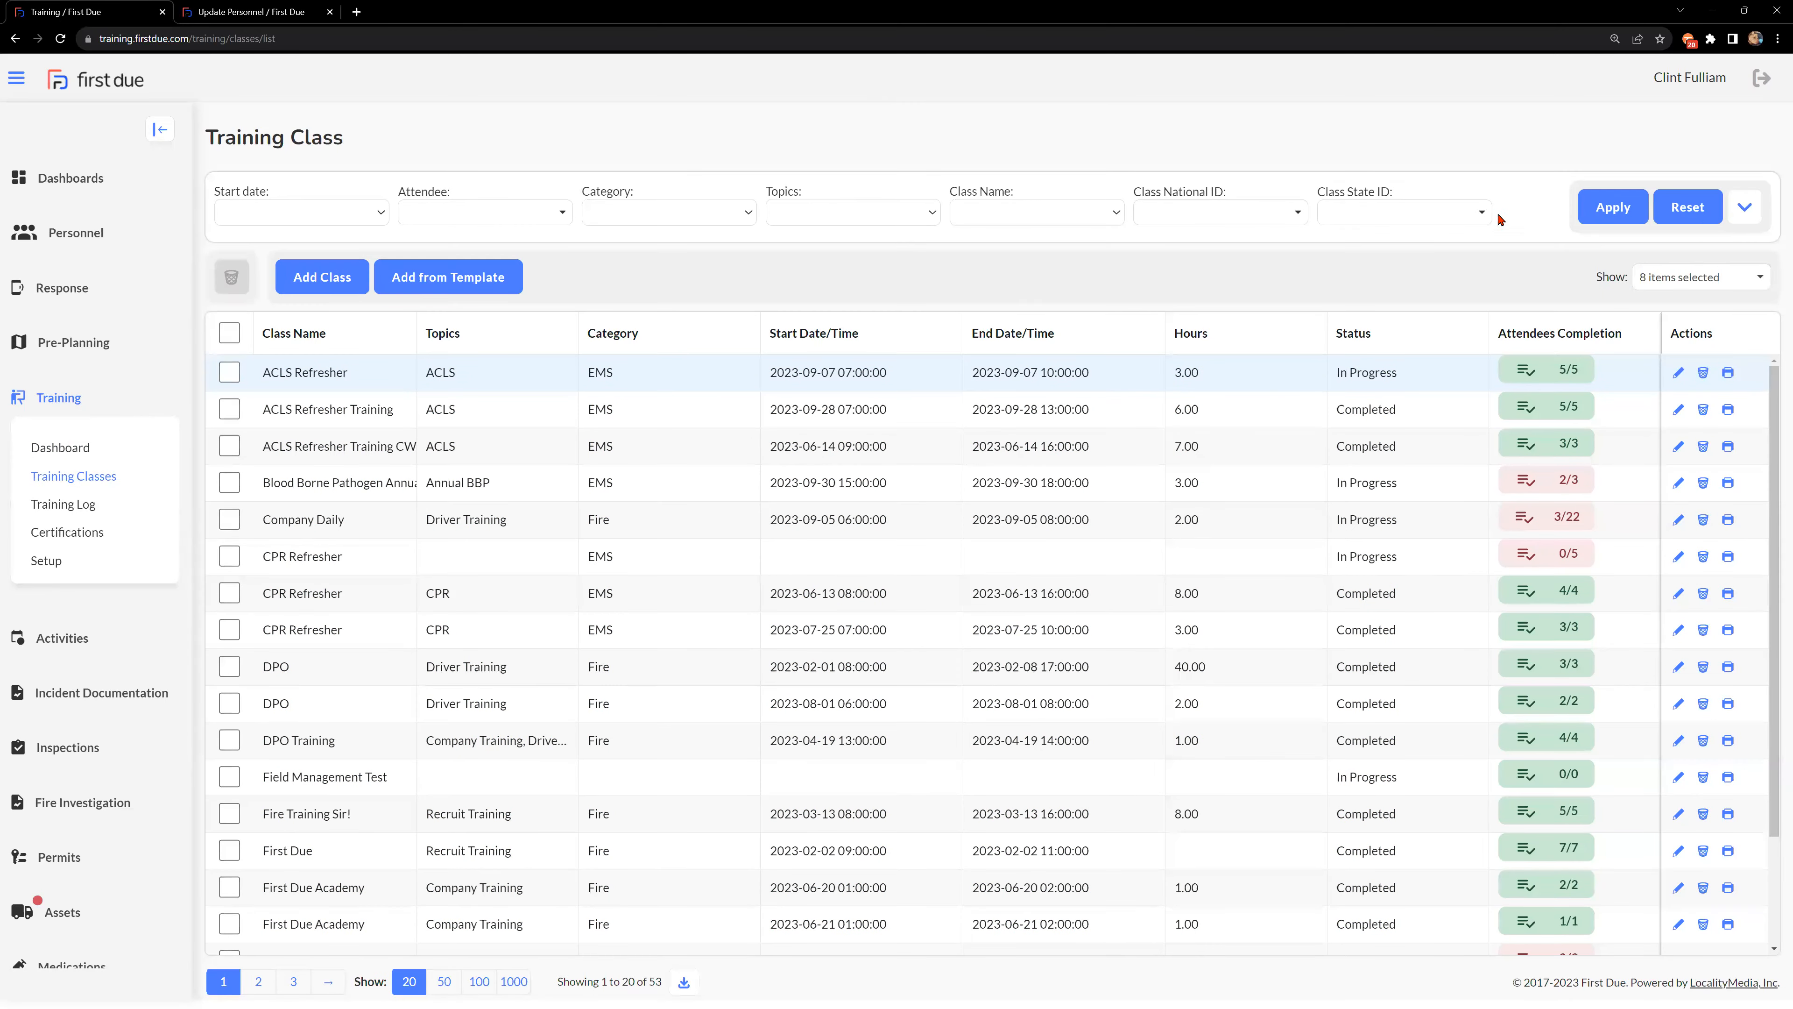
click(1745, 207)
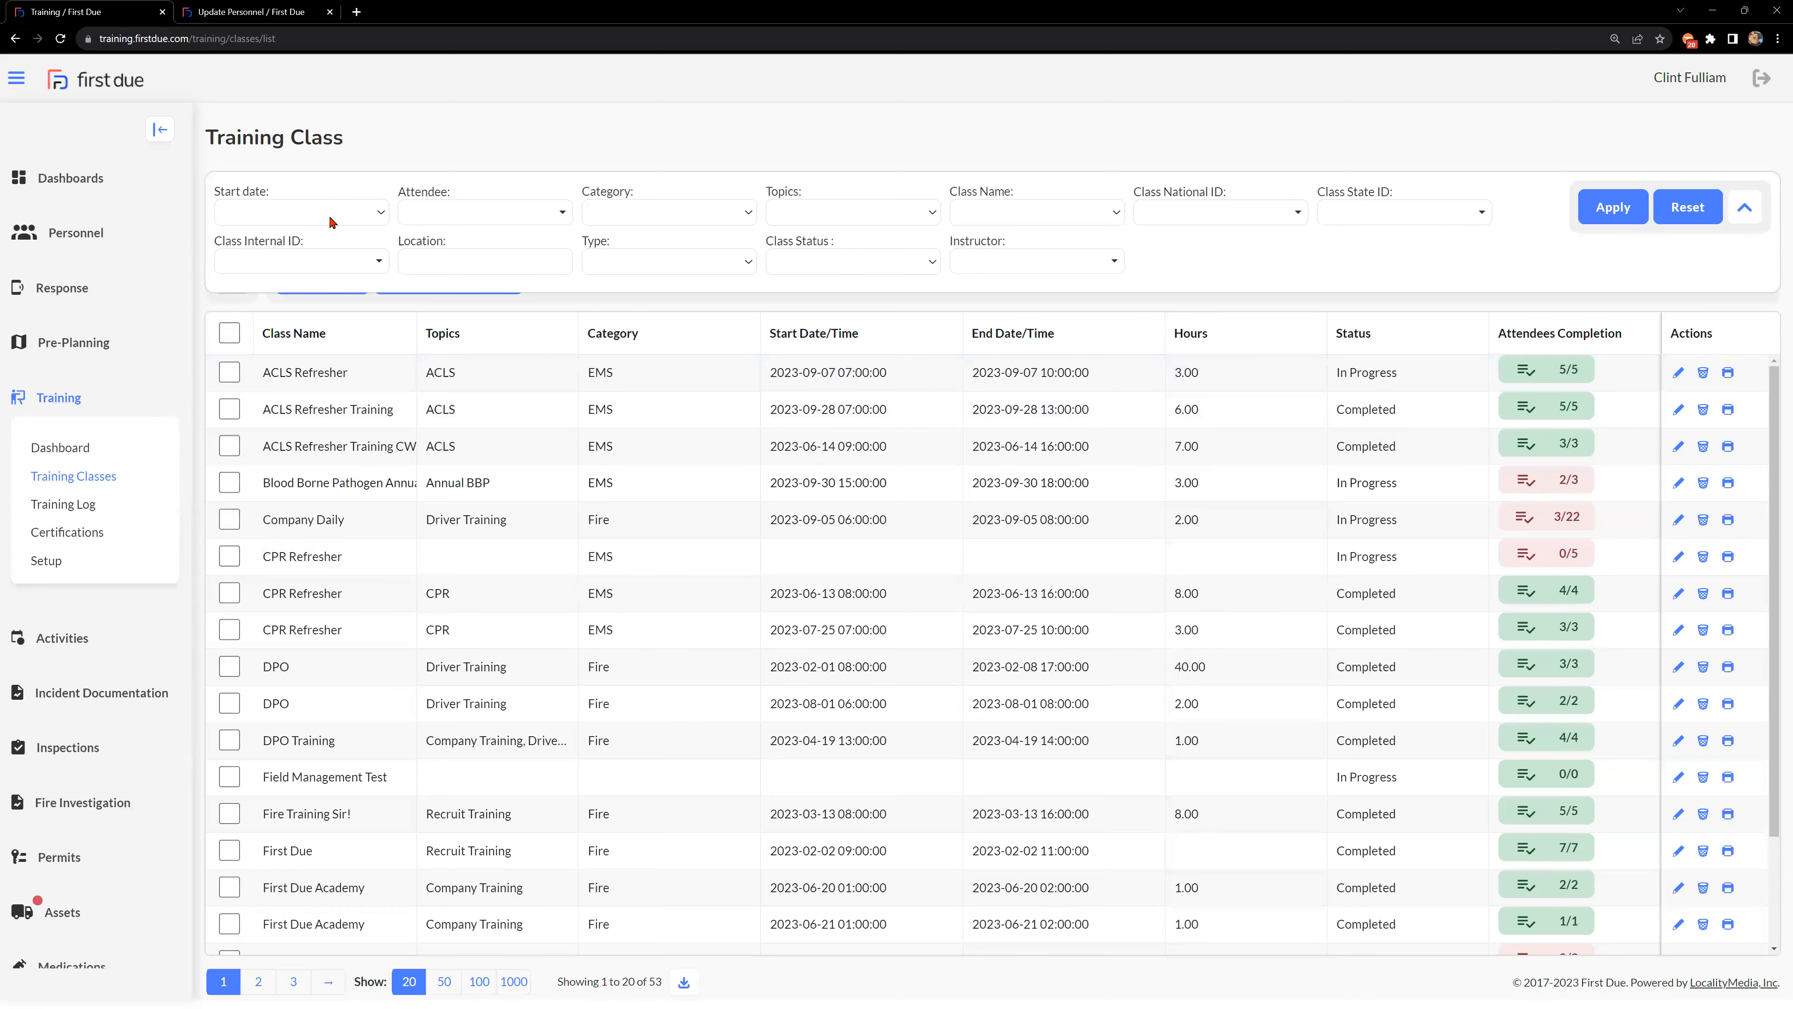
Examine the options offered by the class list filters, including attendee, class name, type, class status and instructor, without selecting any.
click(541, 215)
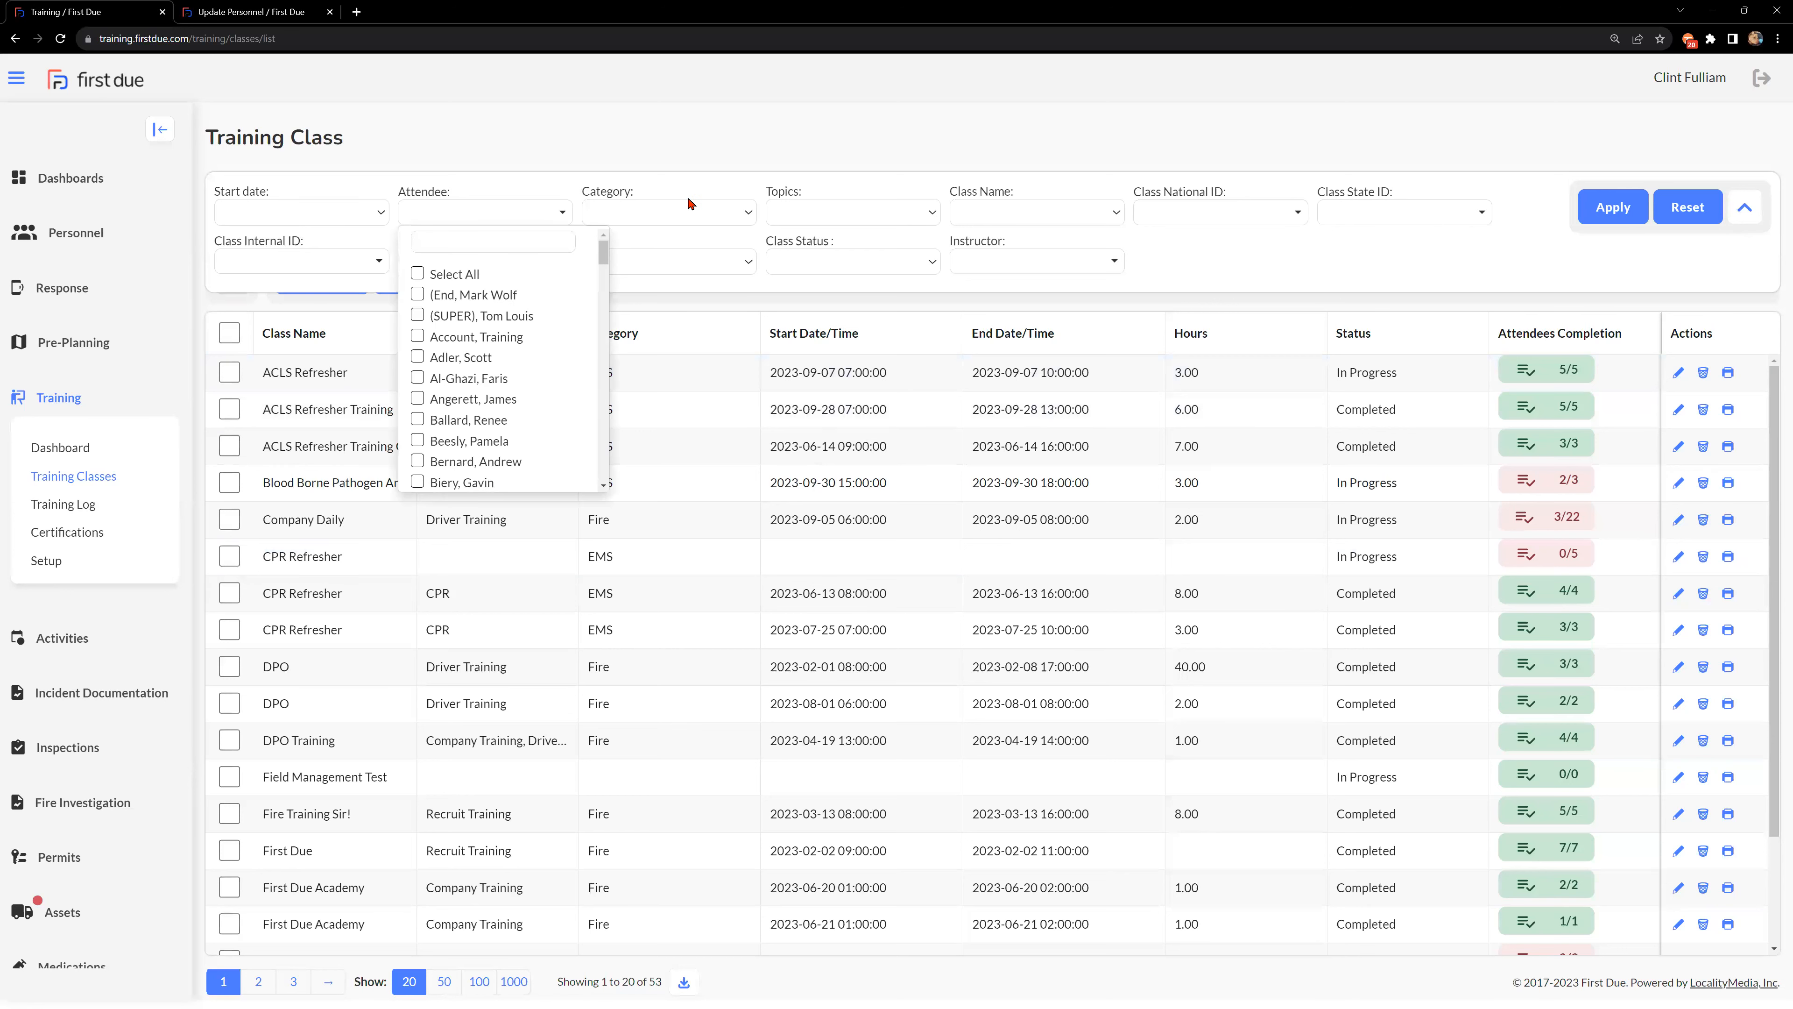
click(760, 207)
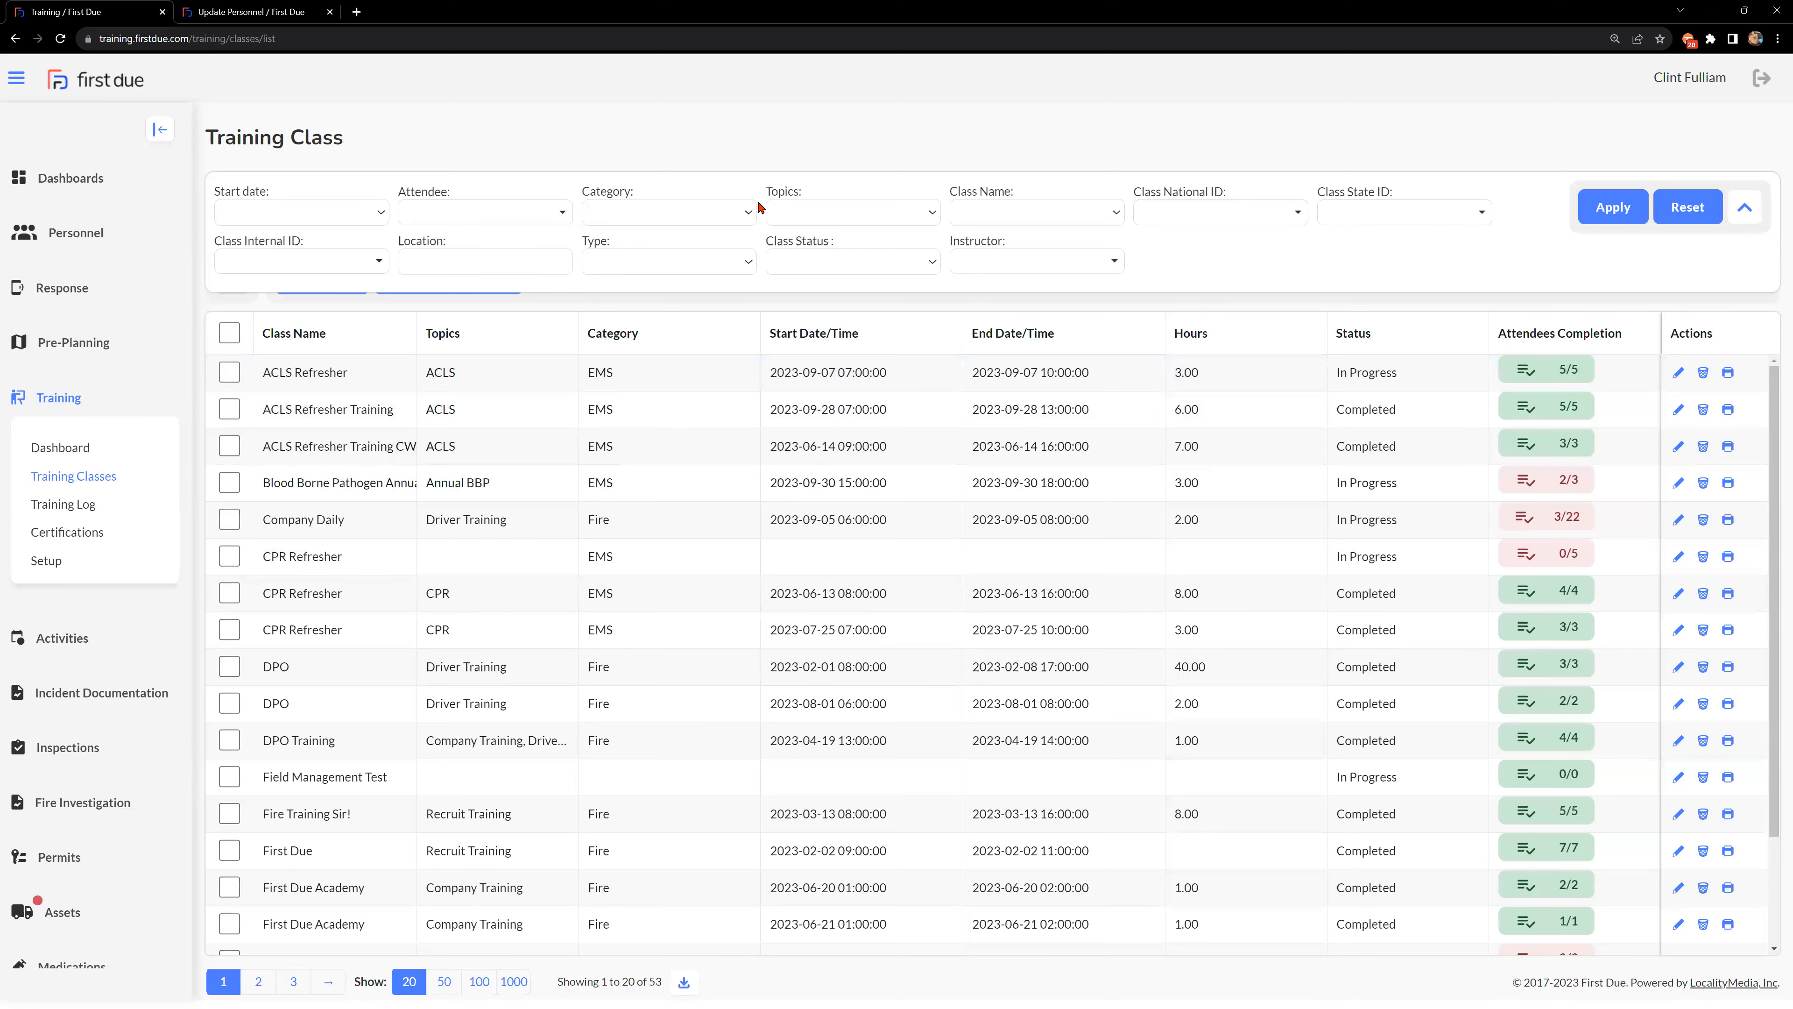
click(1035, 214)
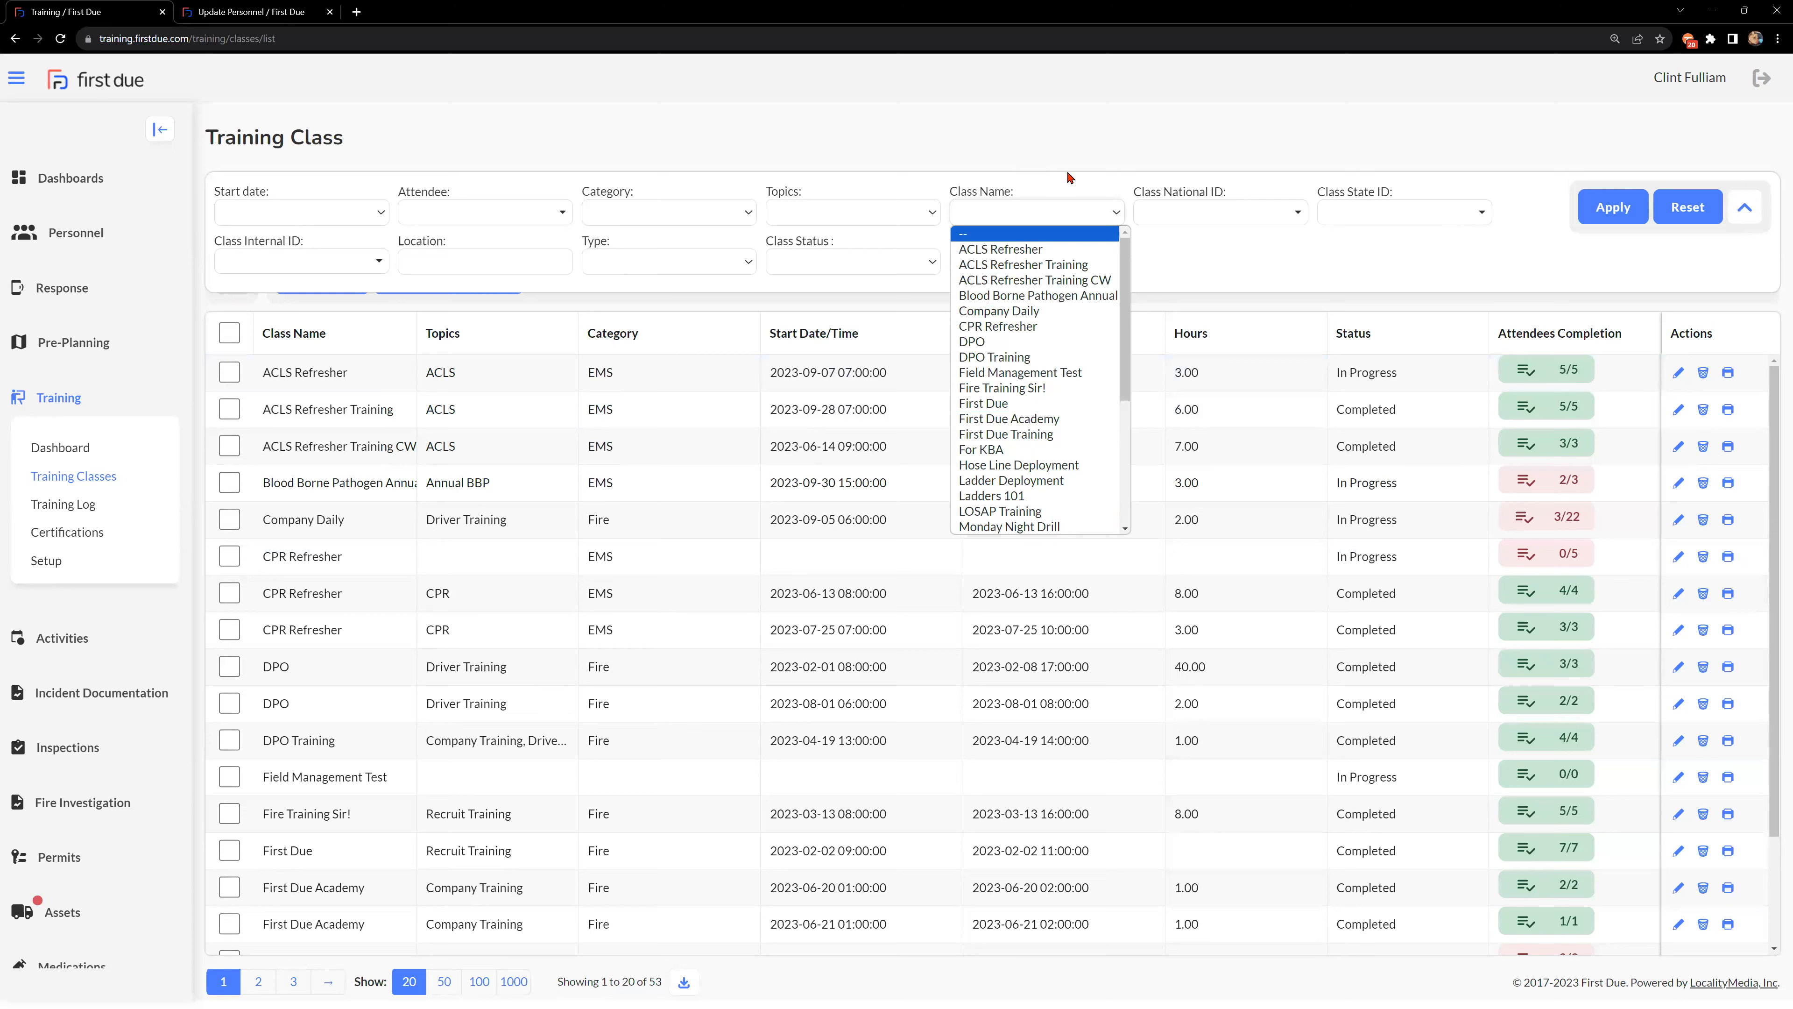
click(1247, 201)
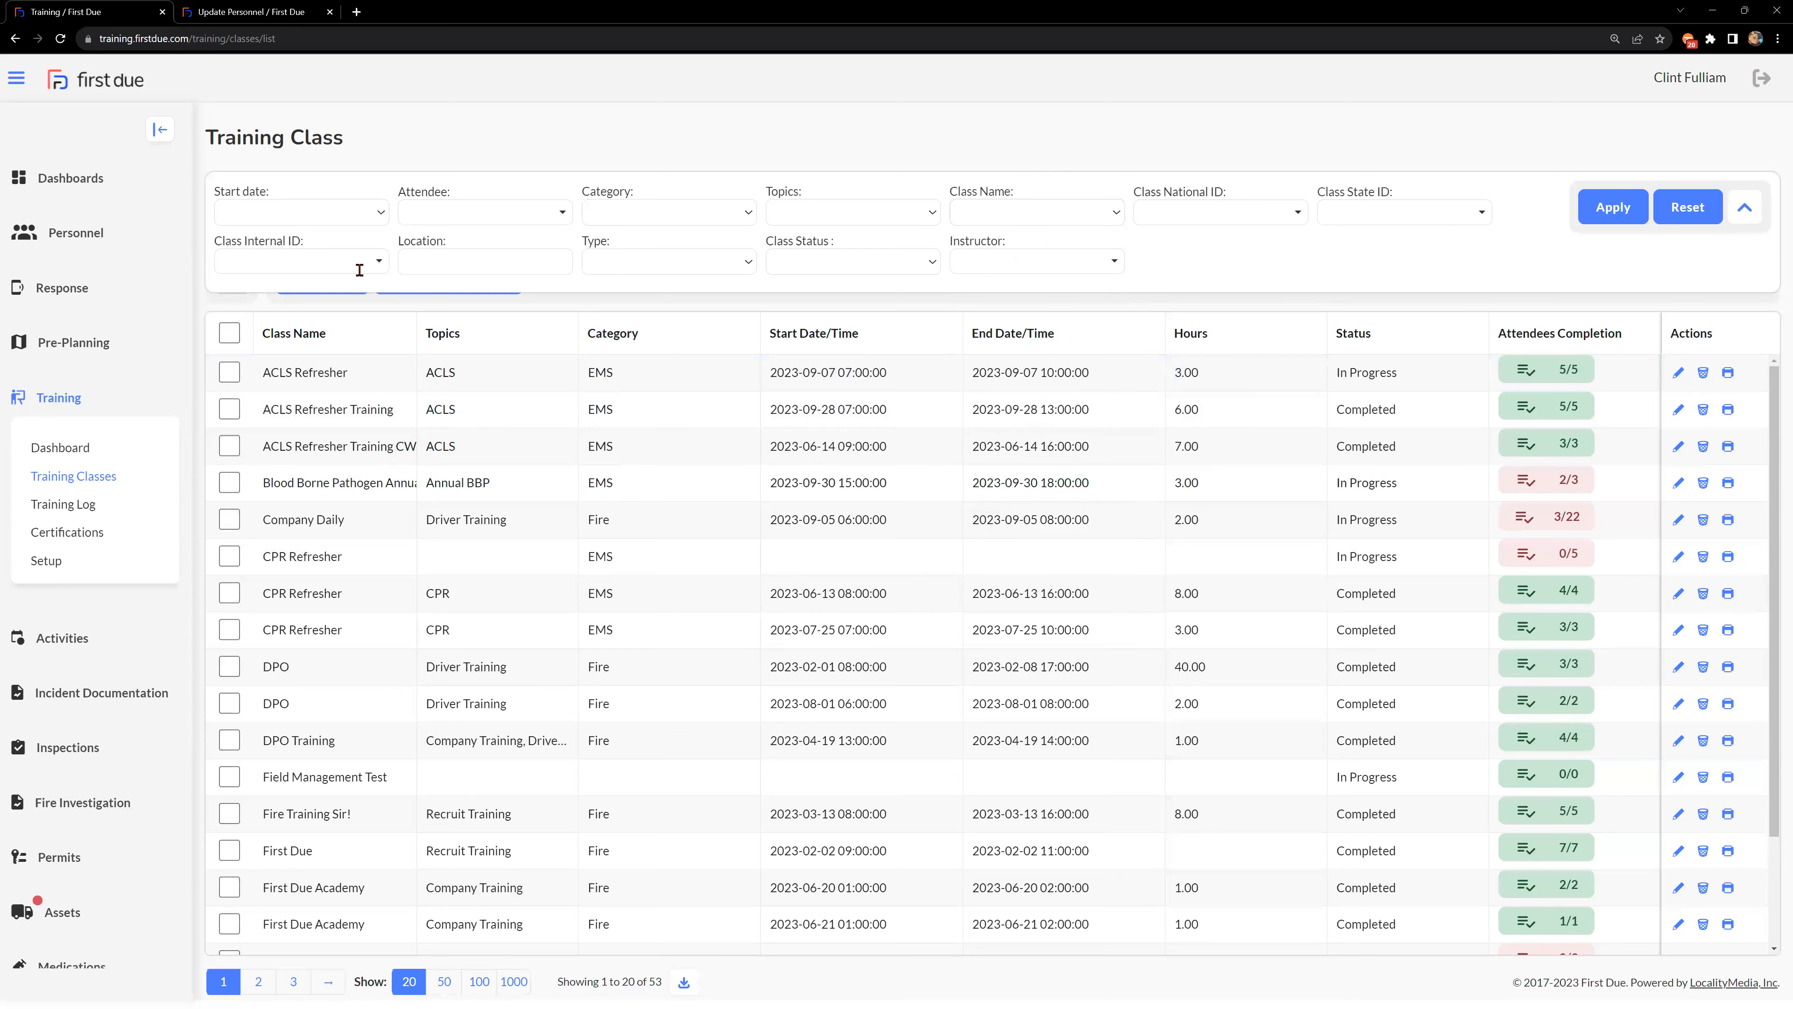
click(659, 269)
click(880, 261)
click(878, 263)
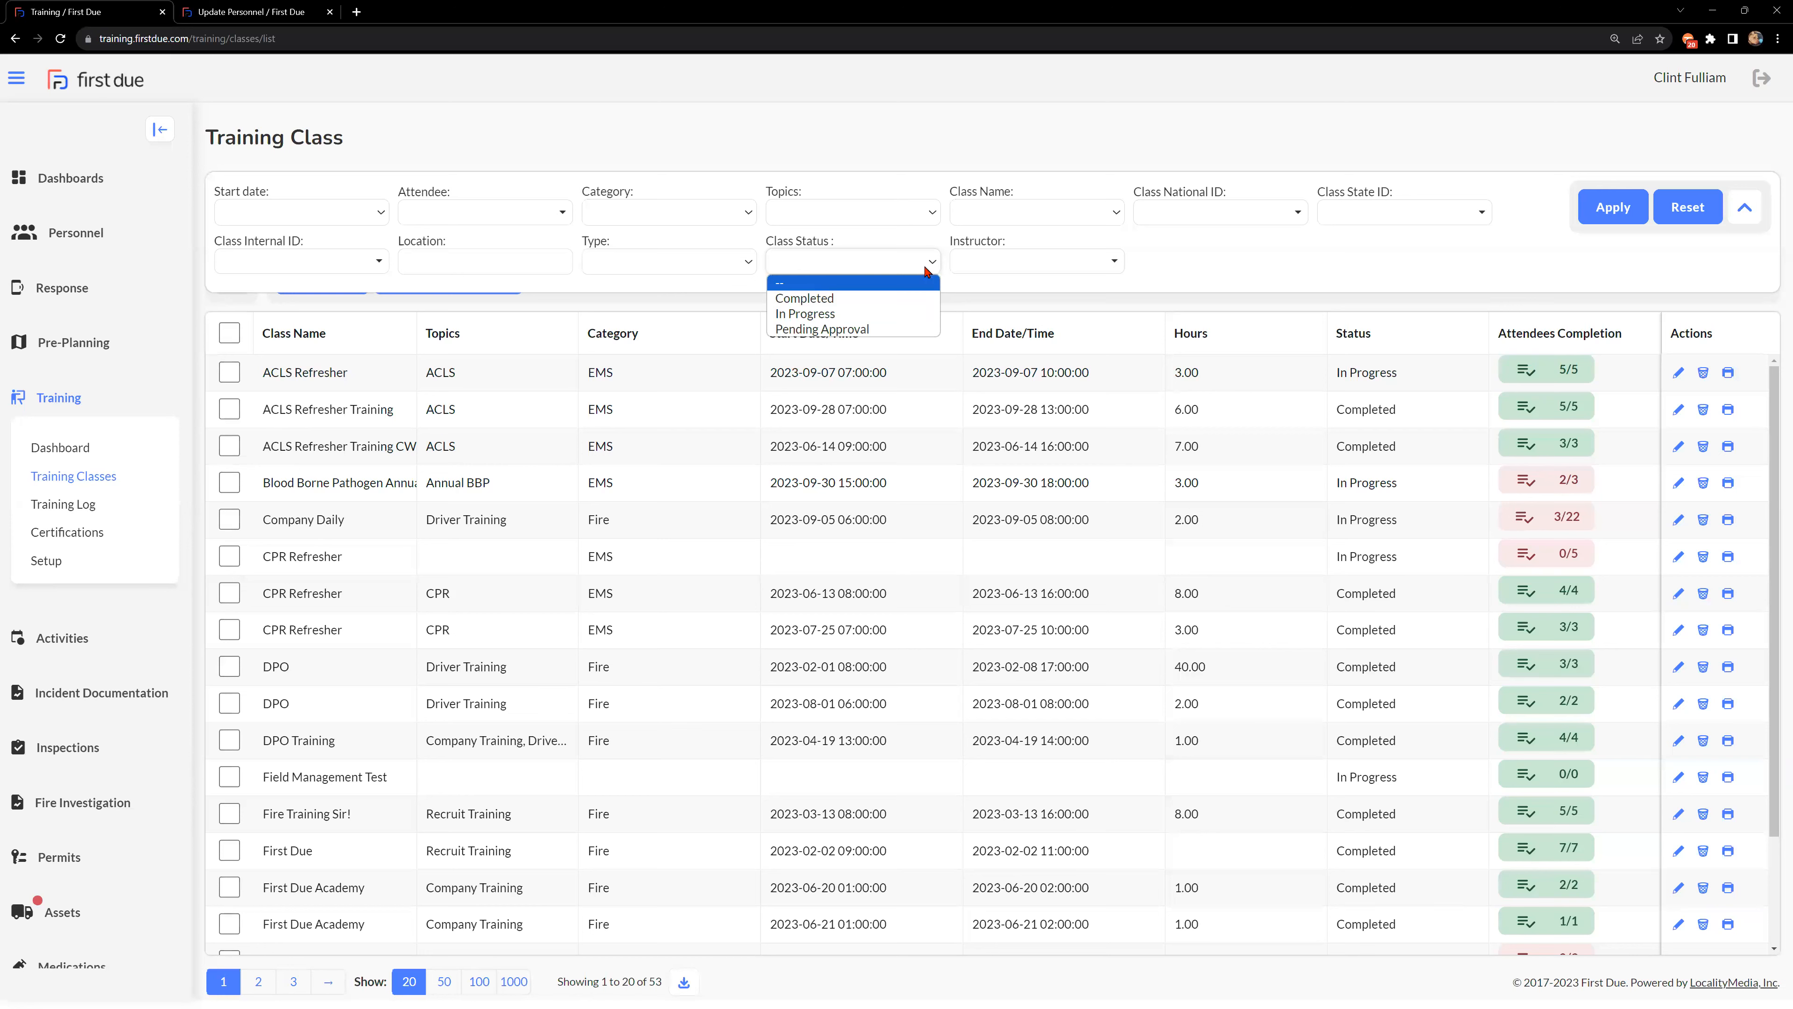
click(1114, 263)
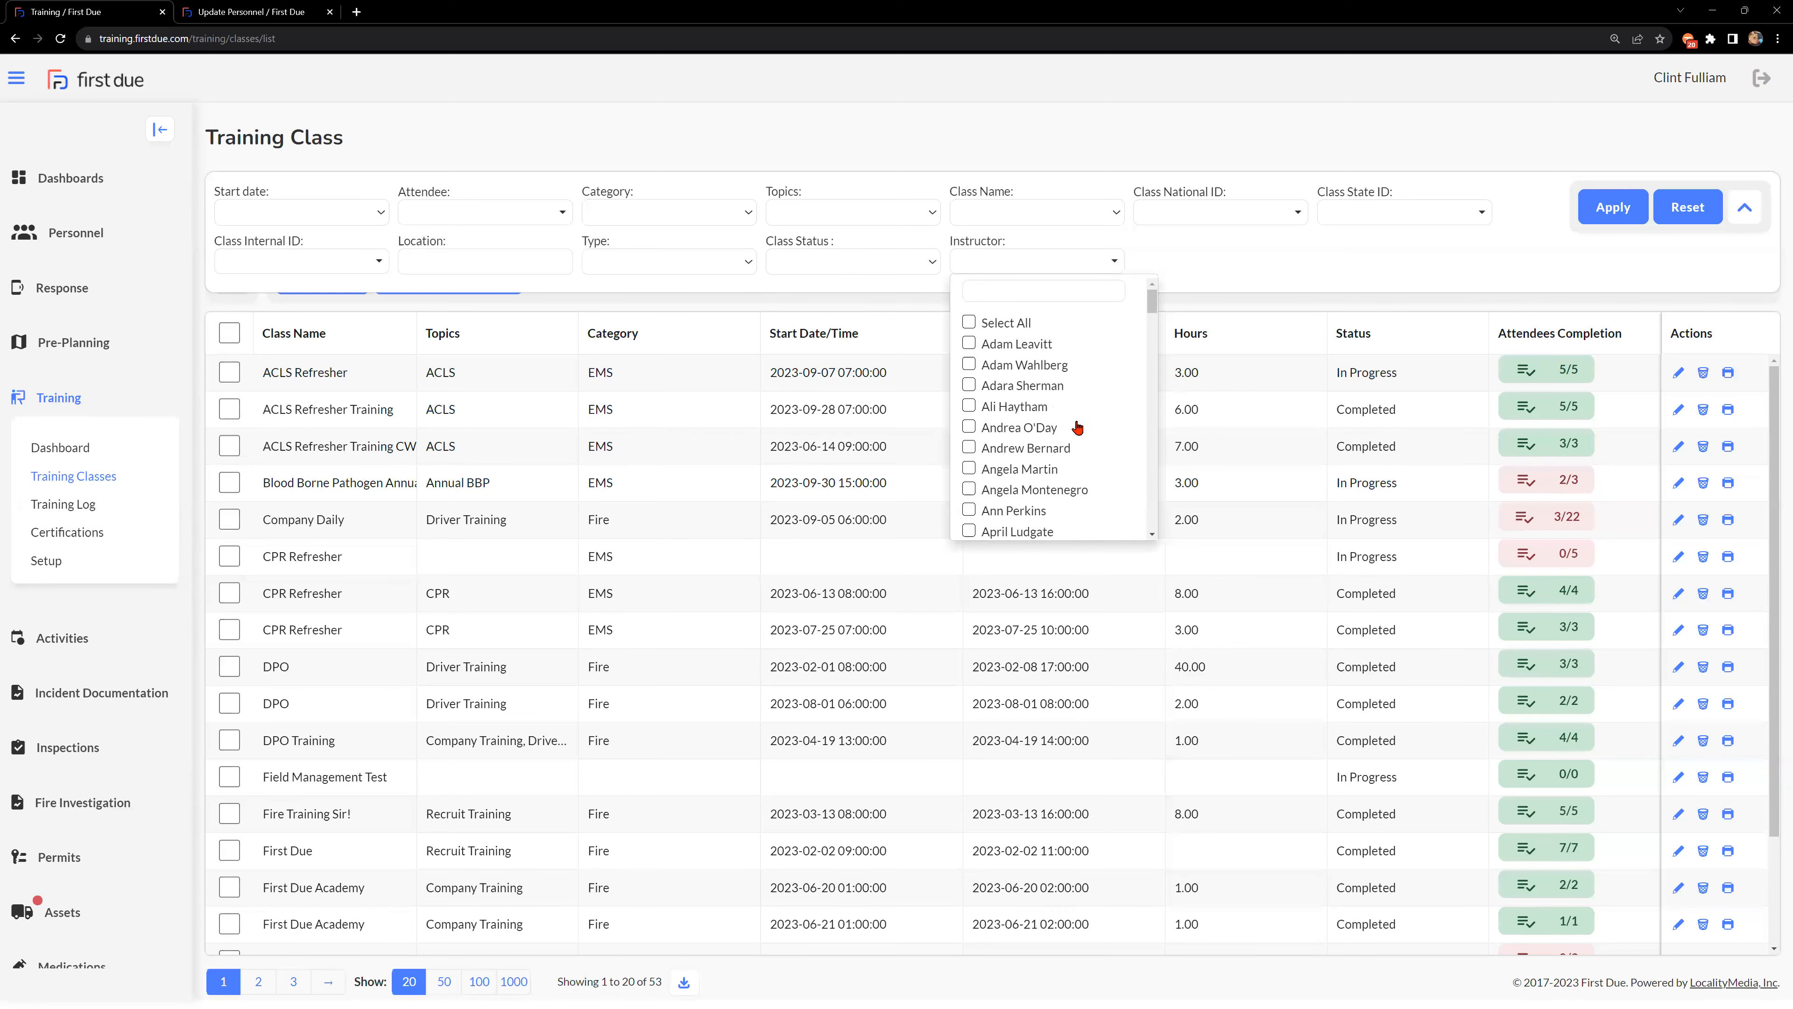
click(1187, 253)
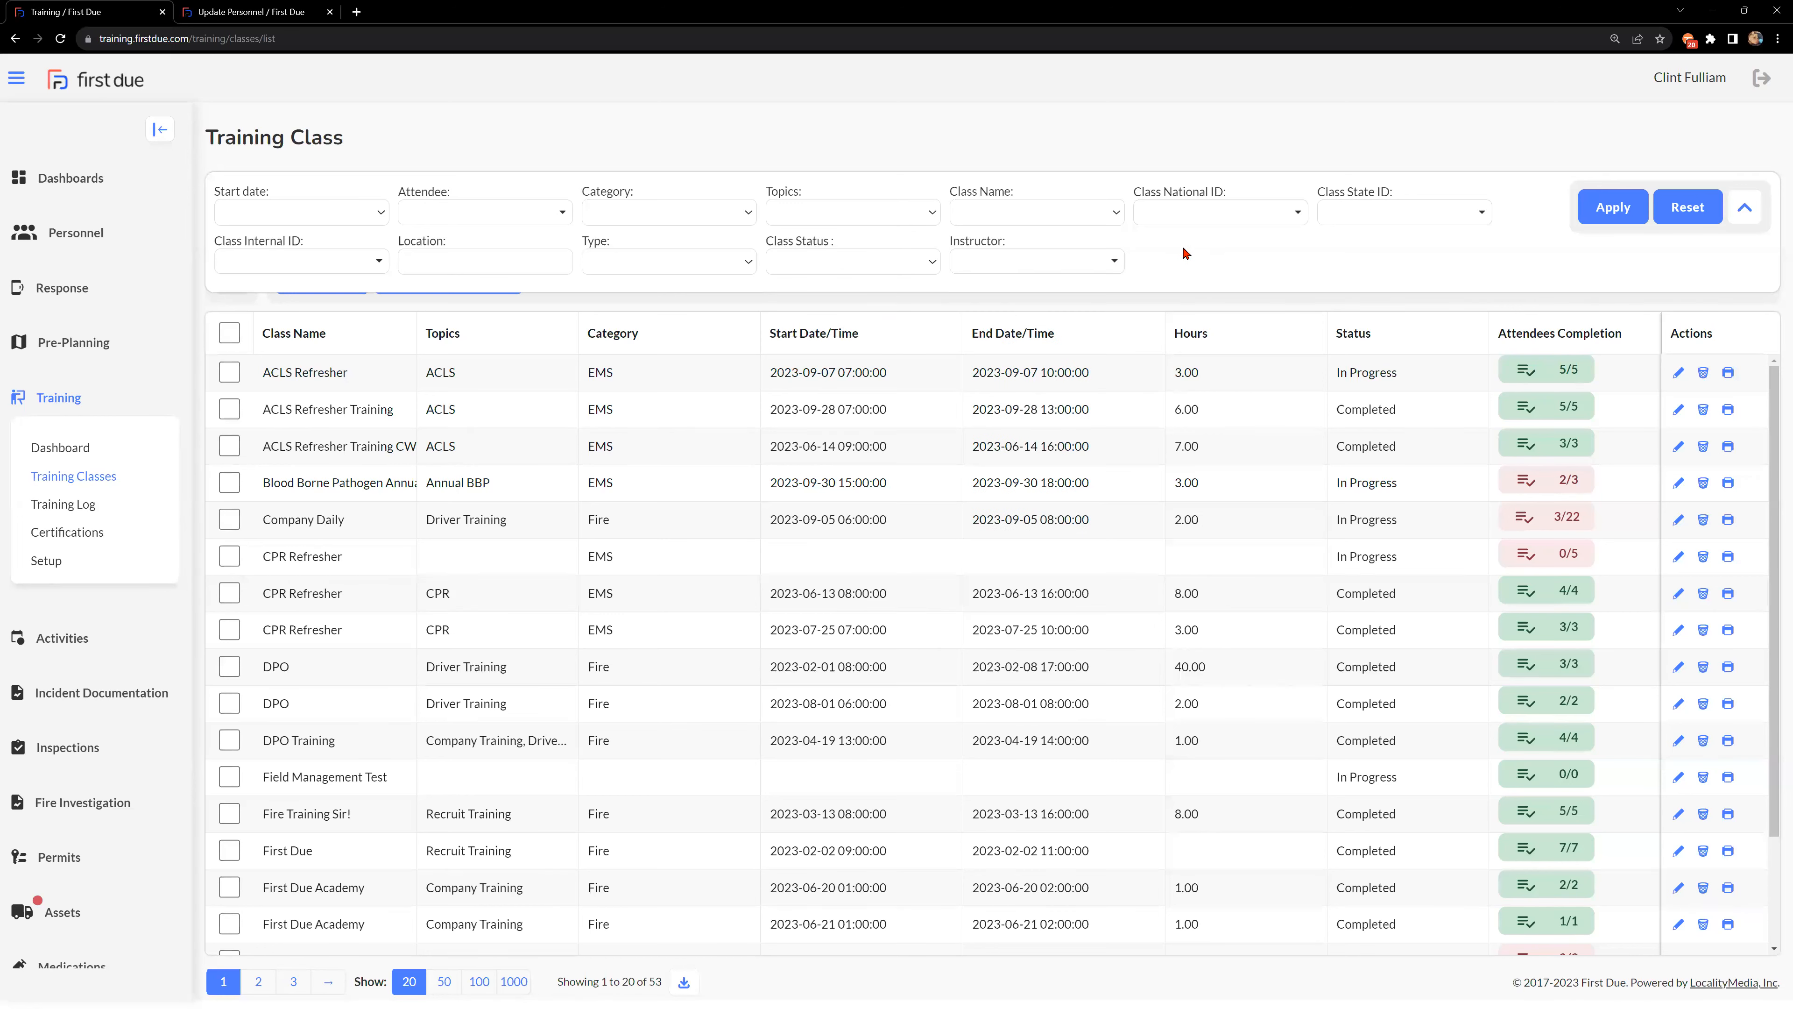
Filter the training class list to the logged-in user by searching for their name in the attendee filter and applying it.
click(522, 214)
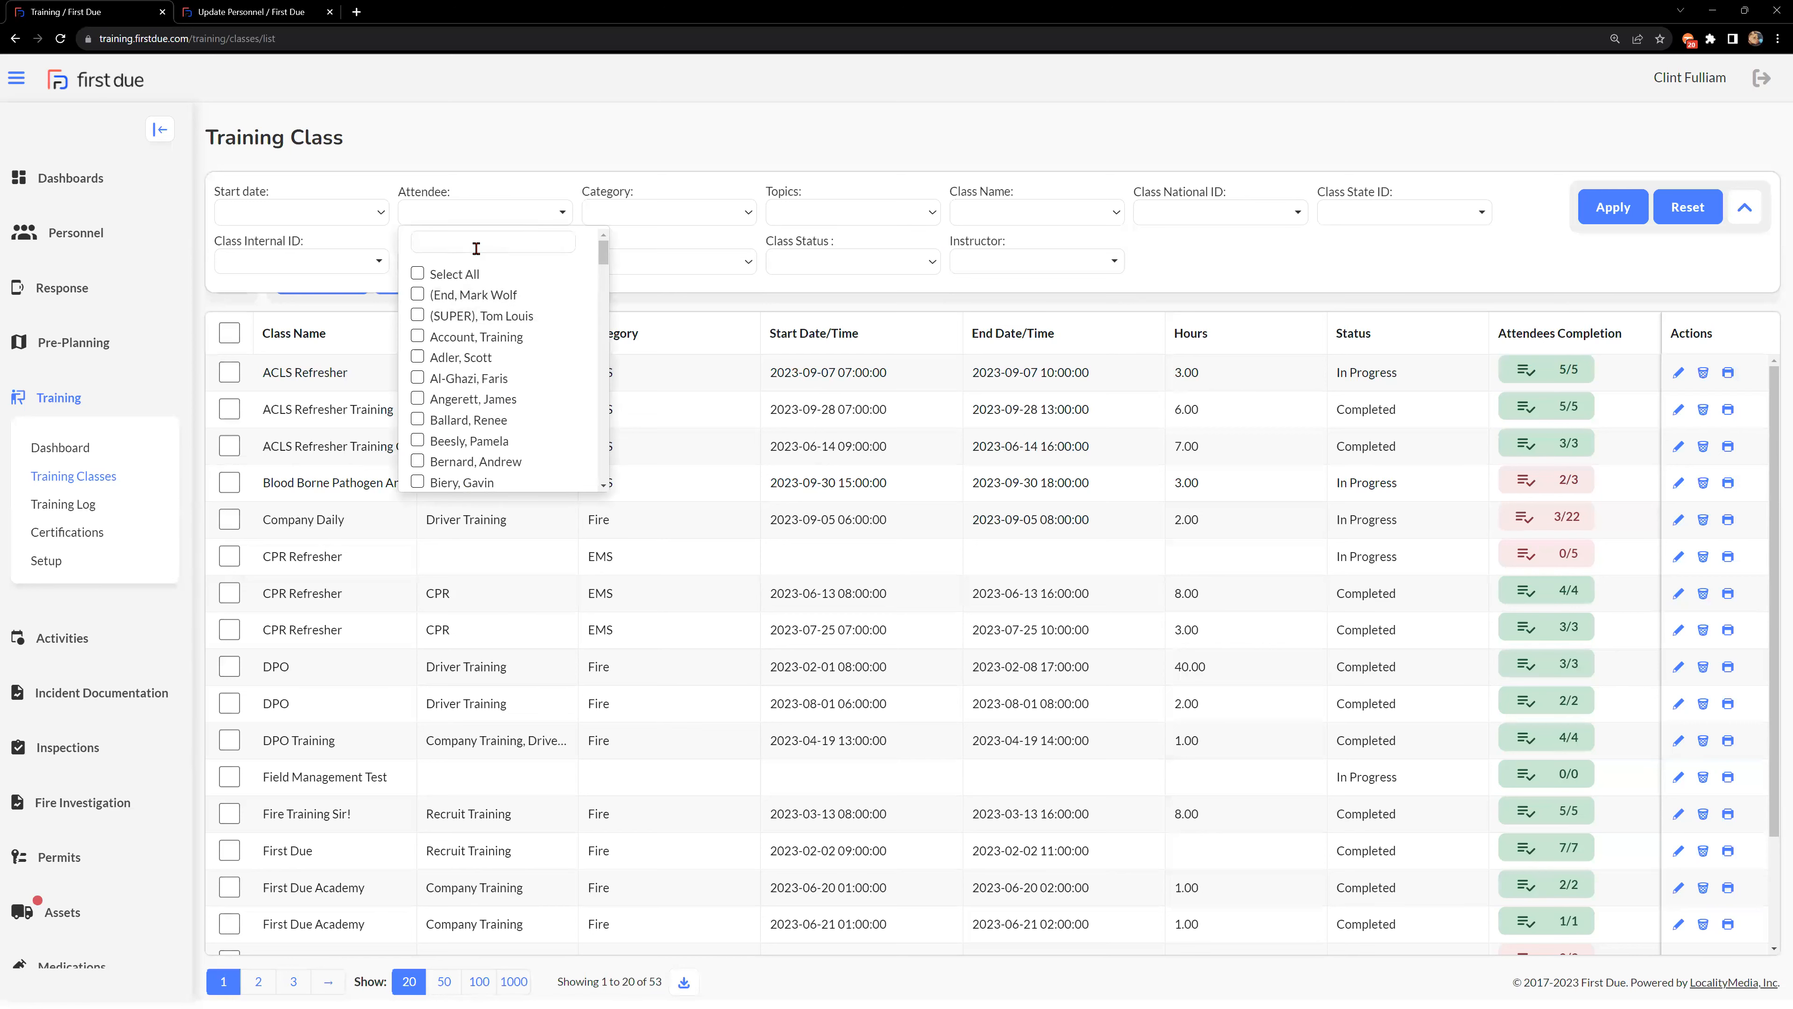
text(clint)
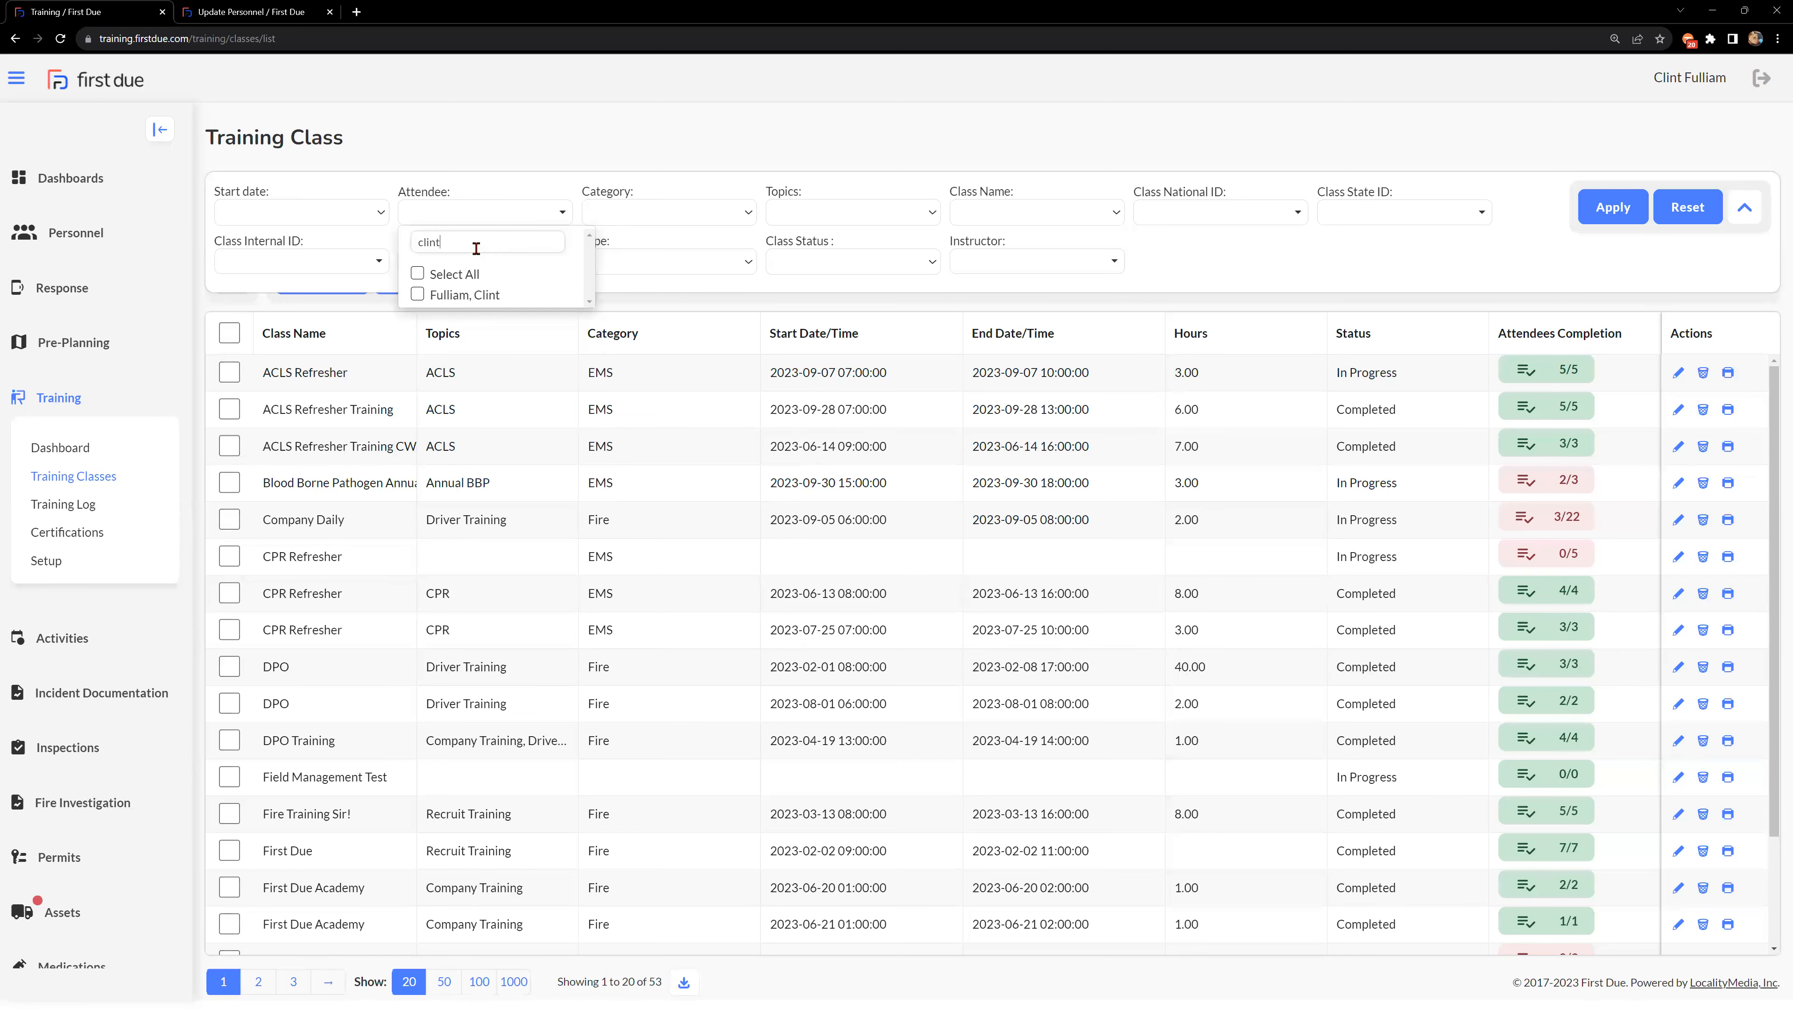
click(416, 296)
click(1614, 209)
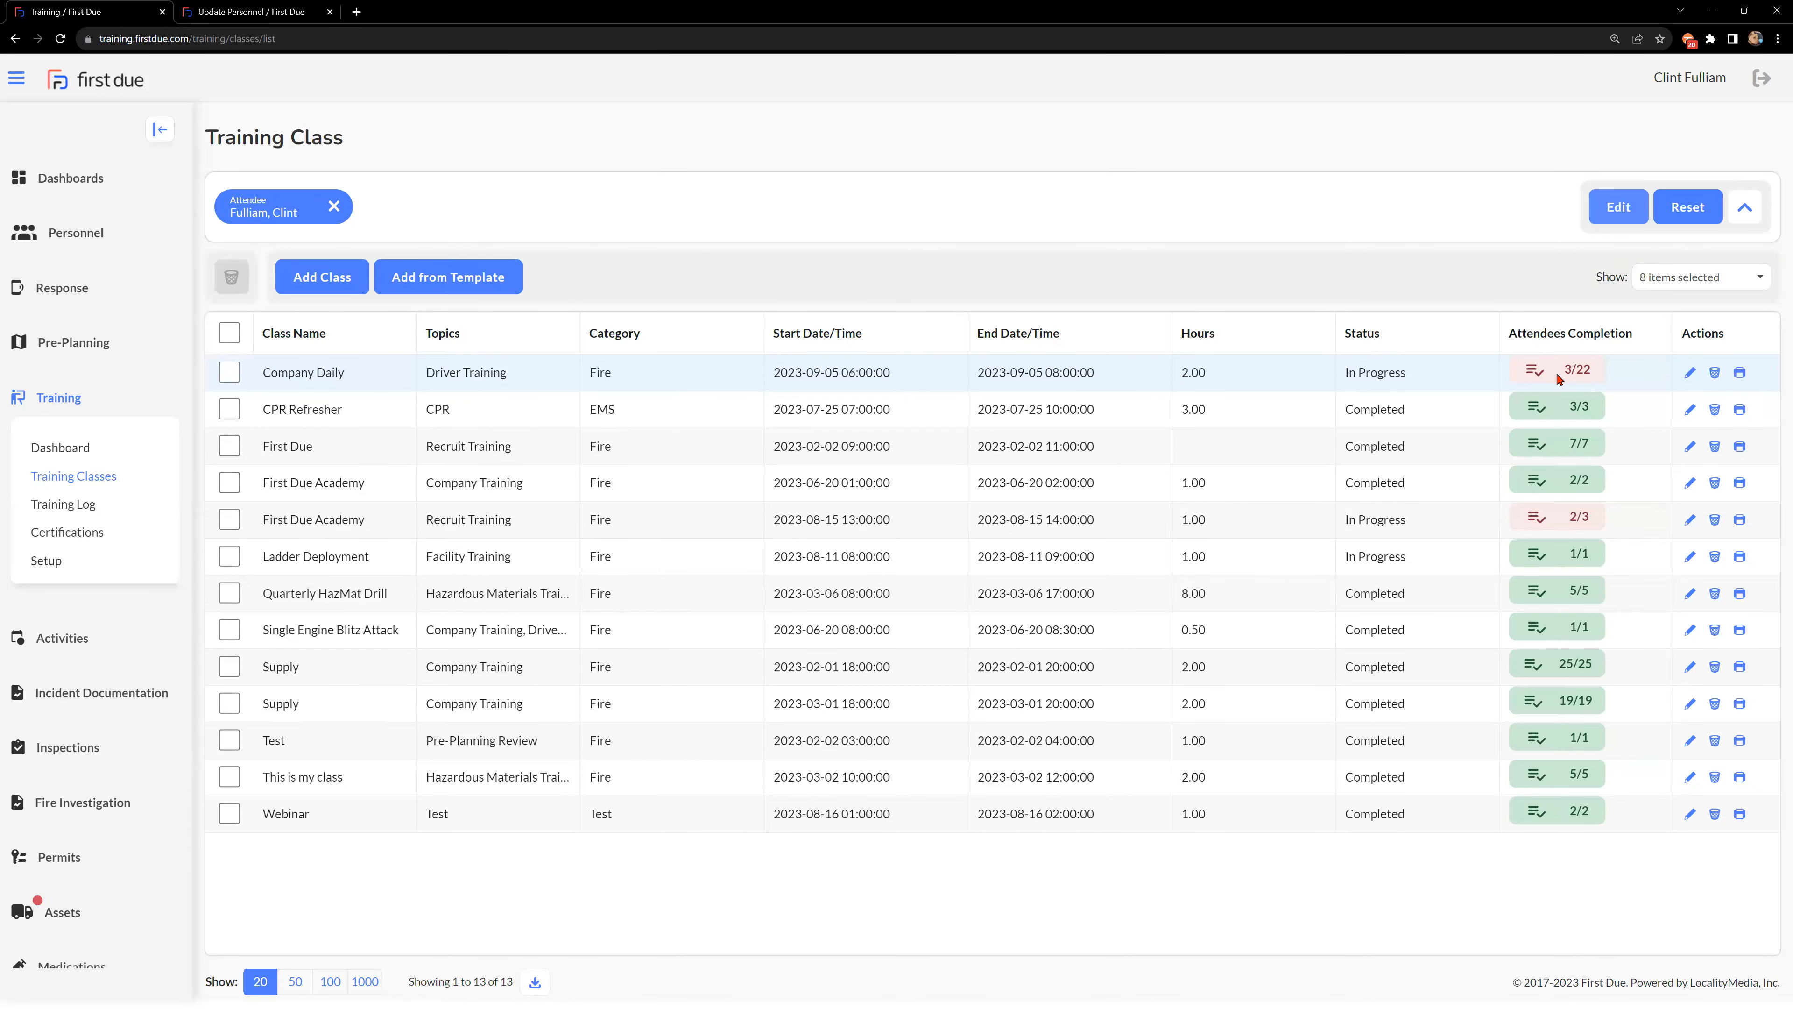
Generate the Company Daily class print report with signatures, view the sign-in sheet and close it.
click(1739, 373)
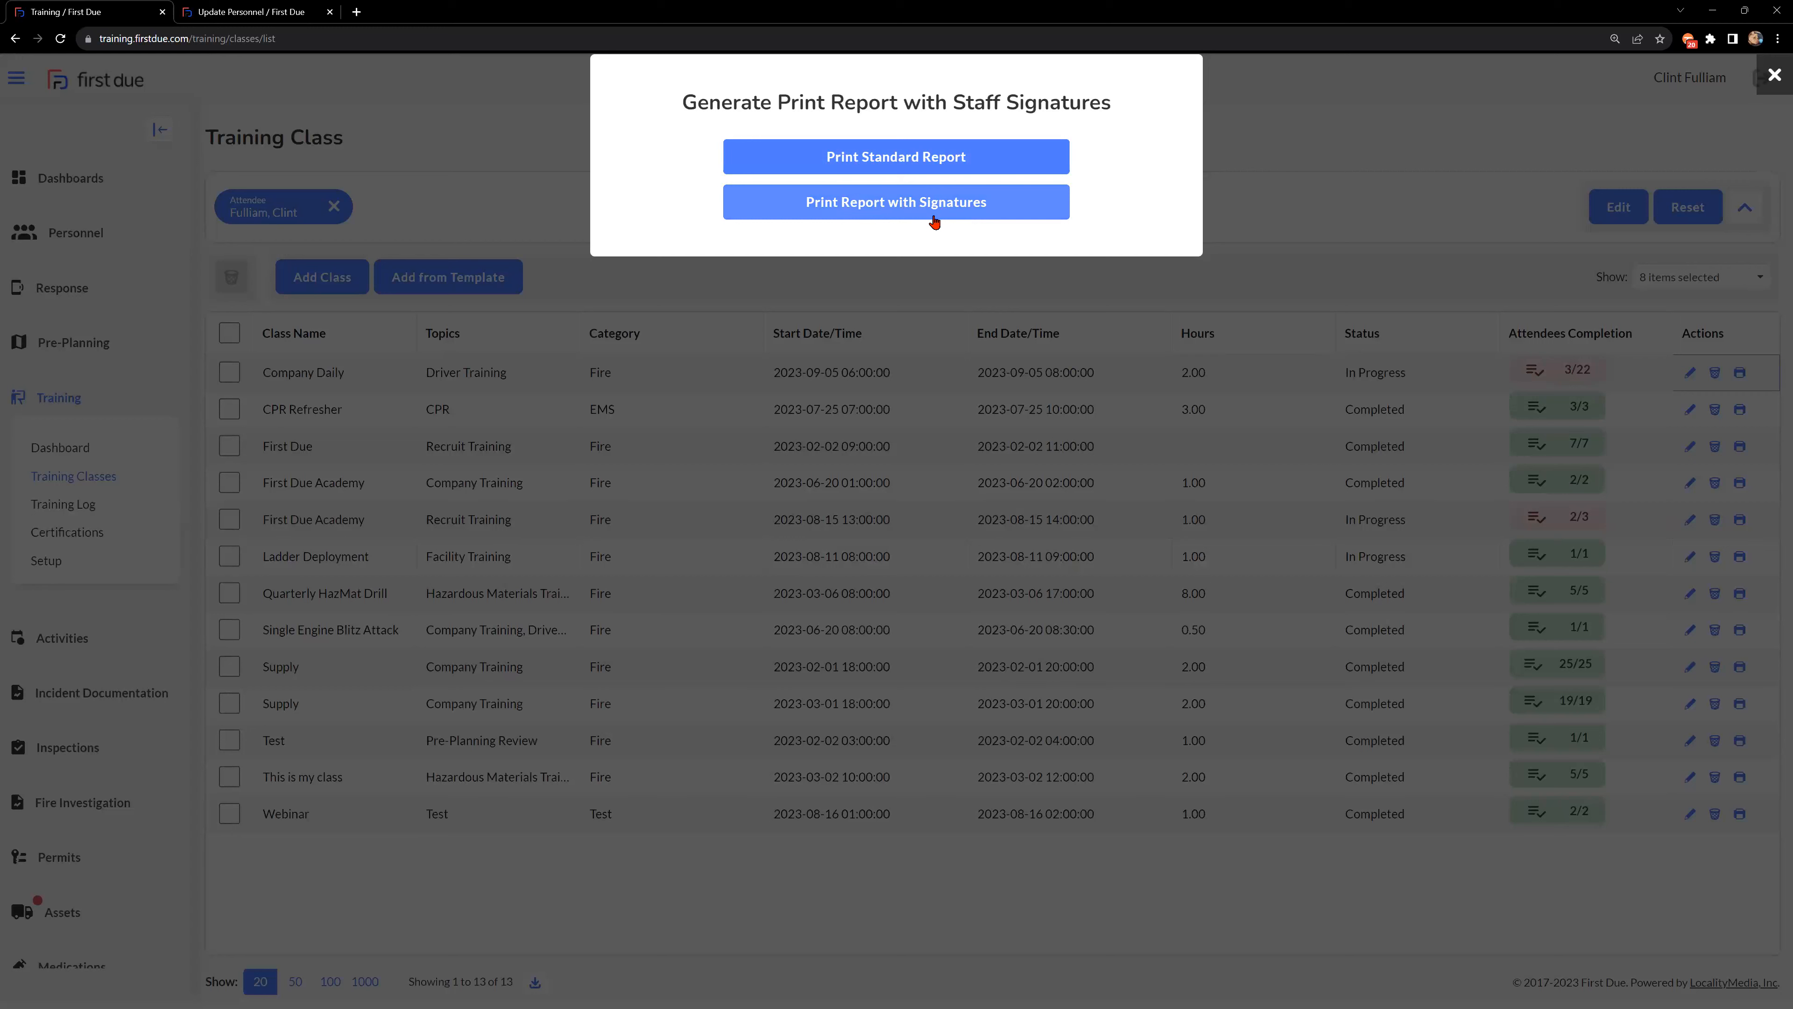
click(853, 212)
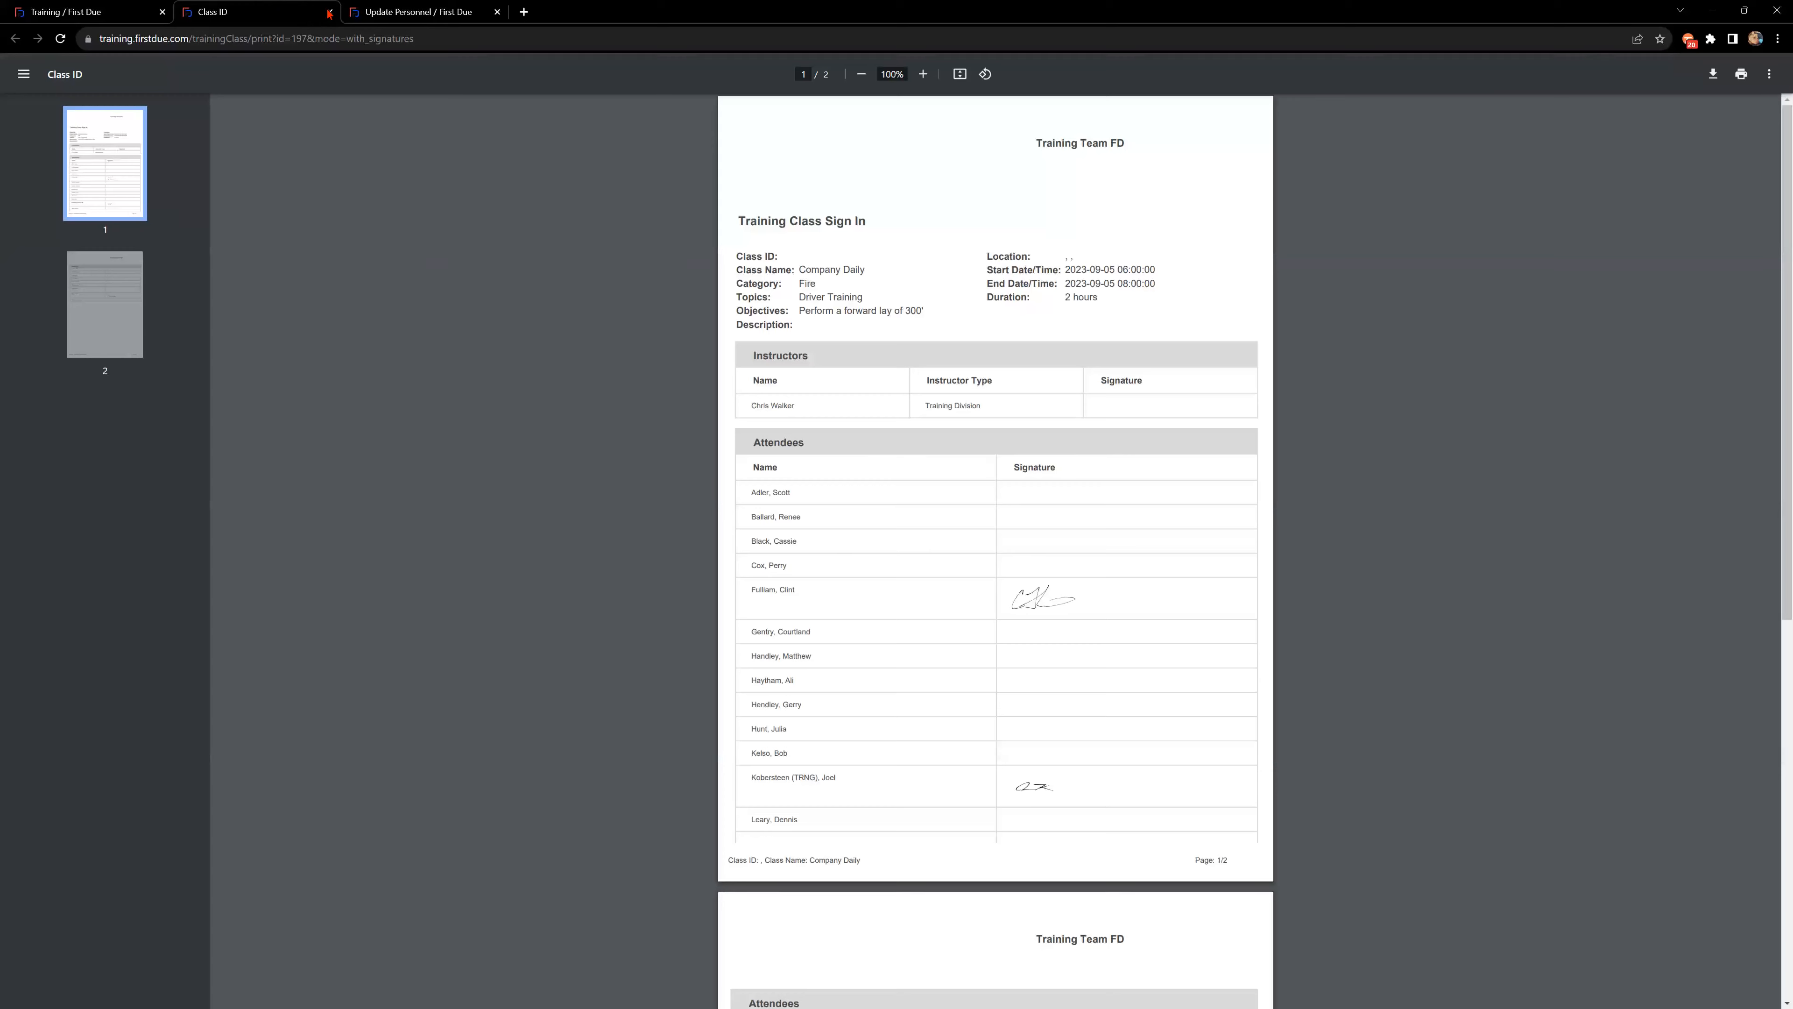
key(ctrl+w)
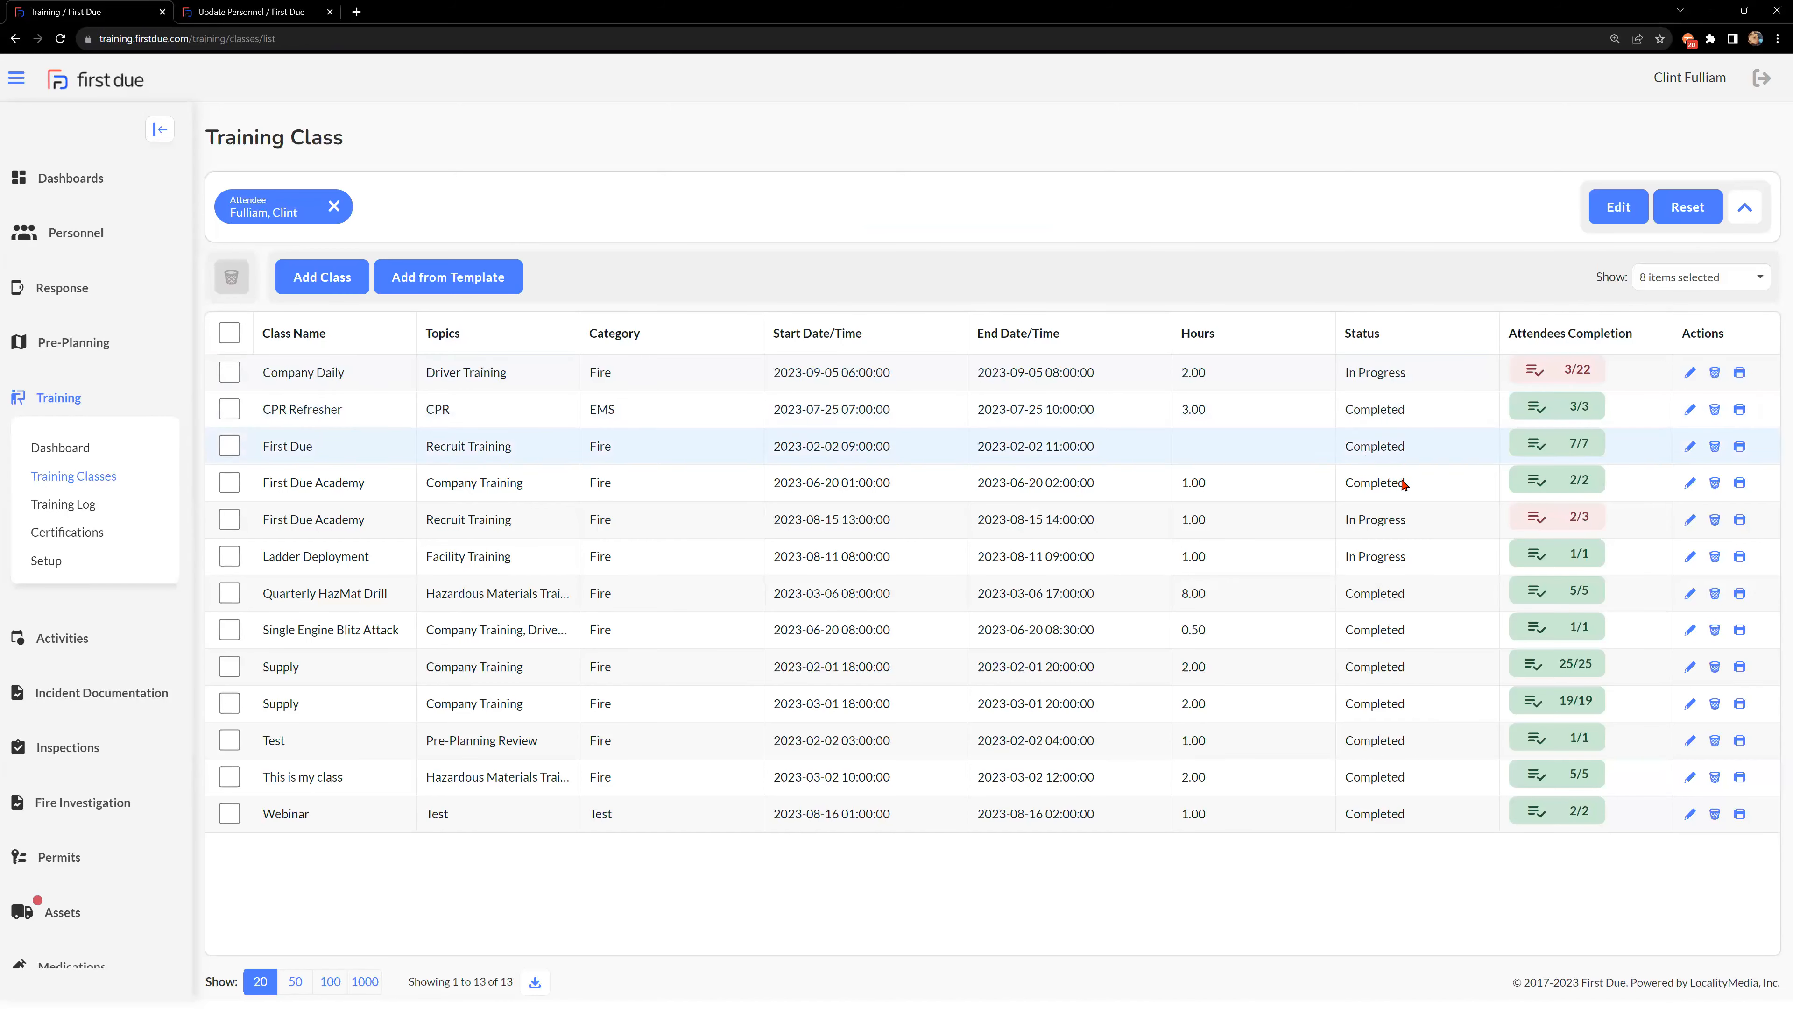
View which columns can be shown in the training class list, leaving the selection as it is.
click(1689, 280)
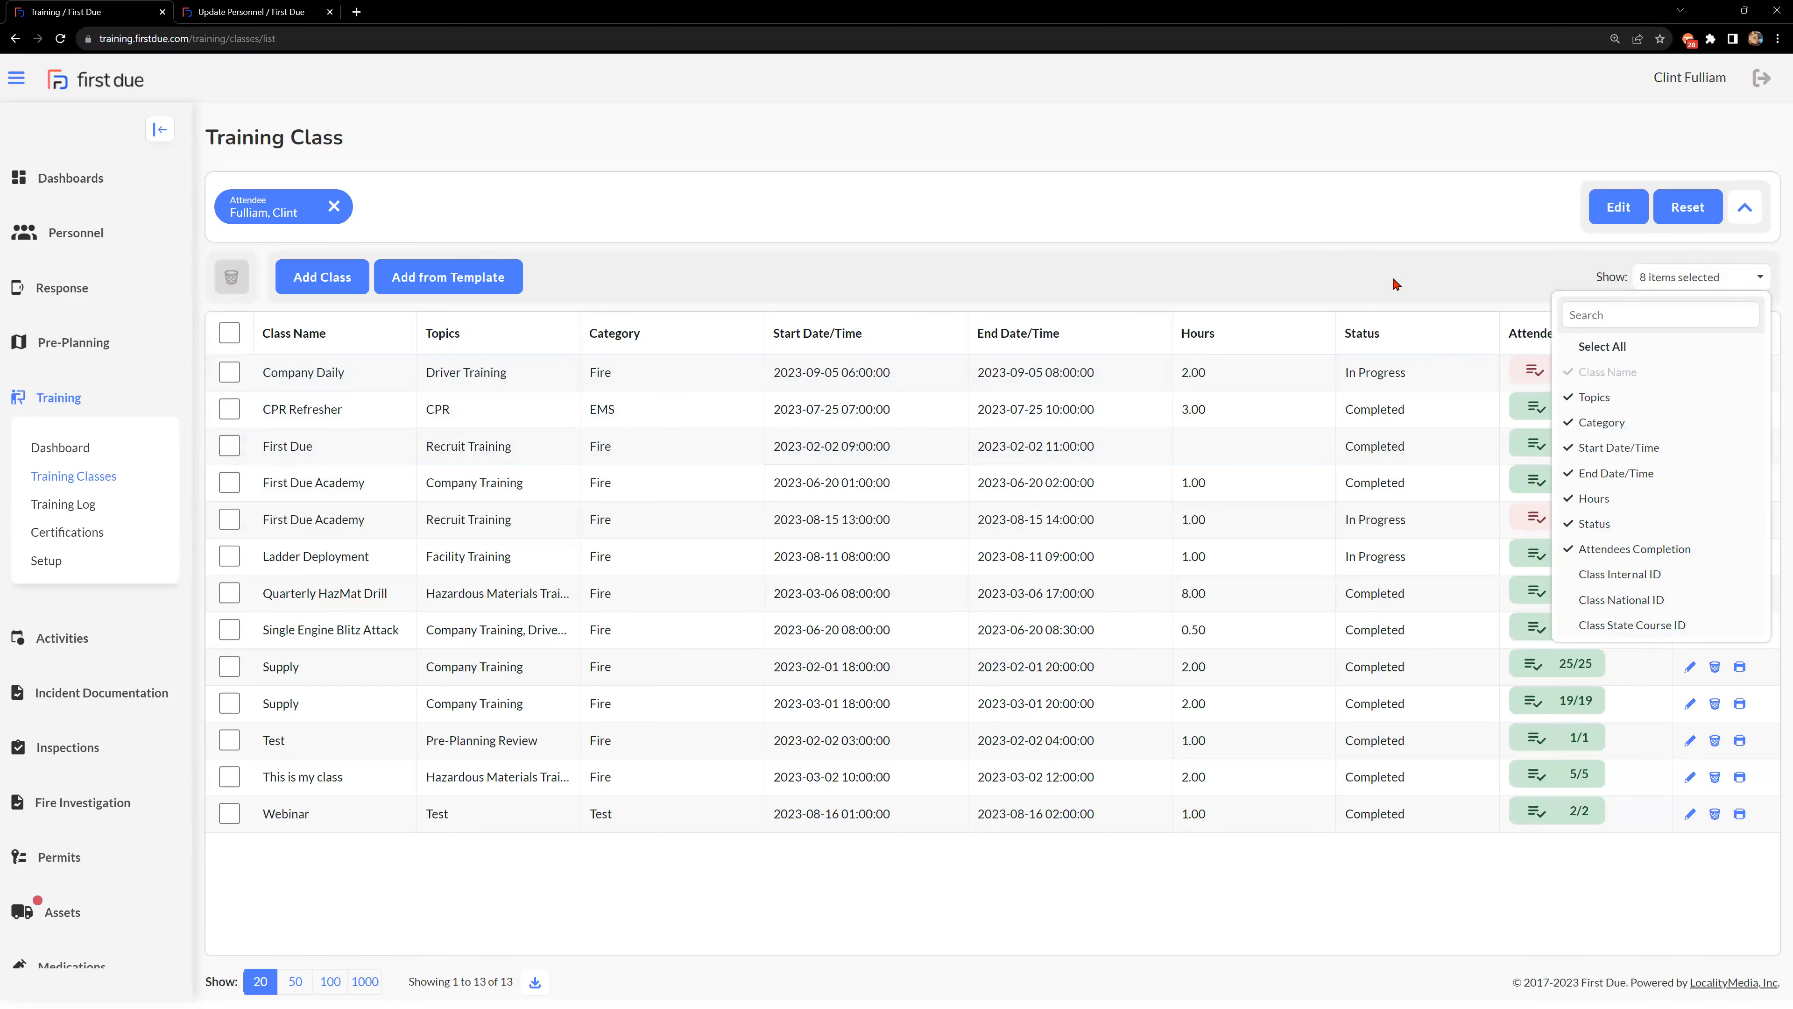
click(1368, 250)
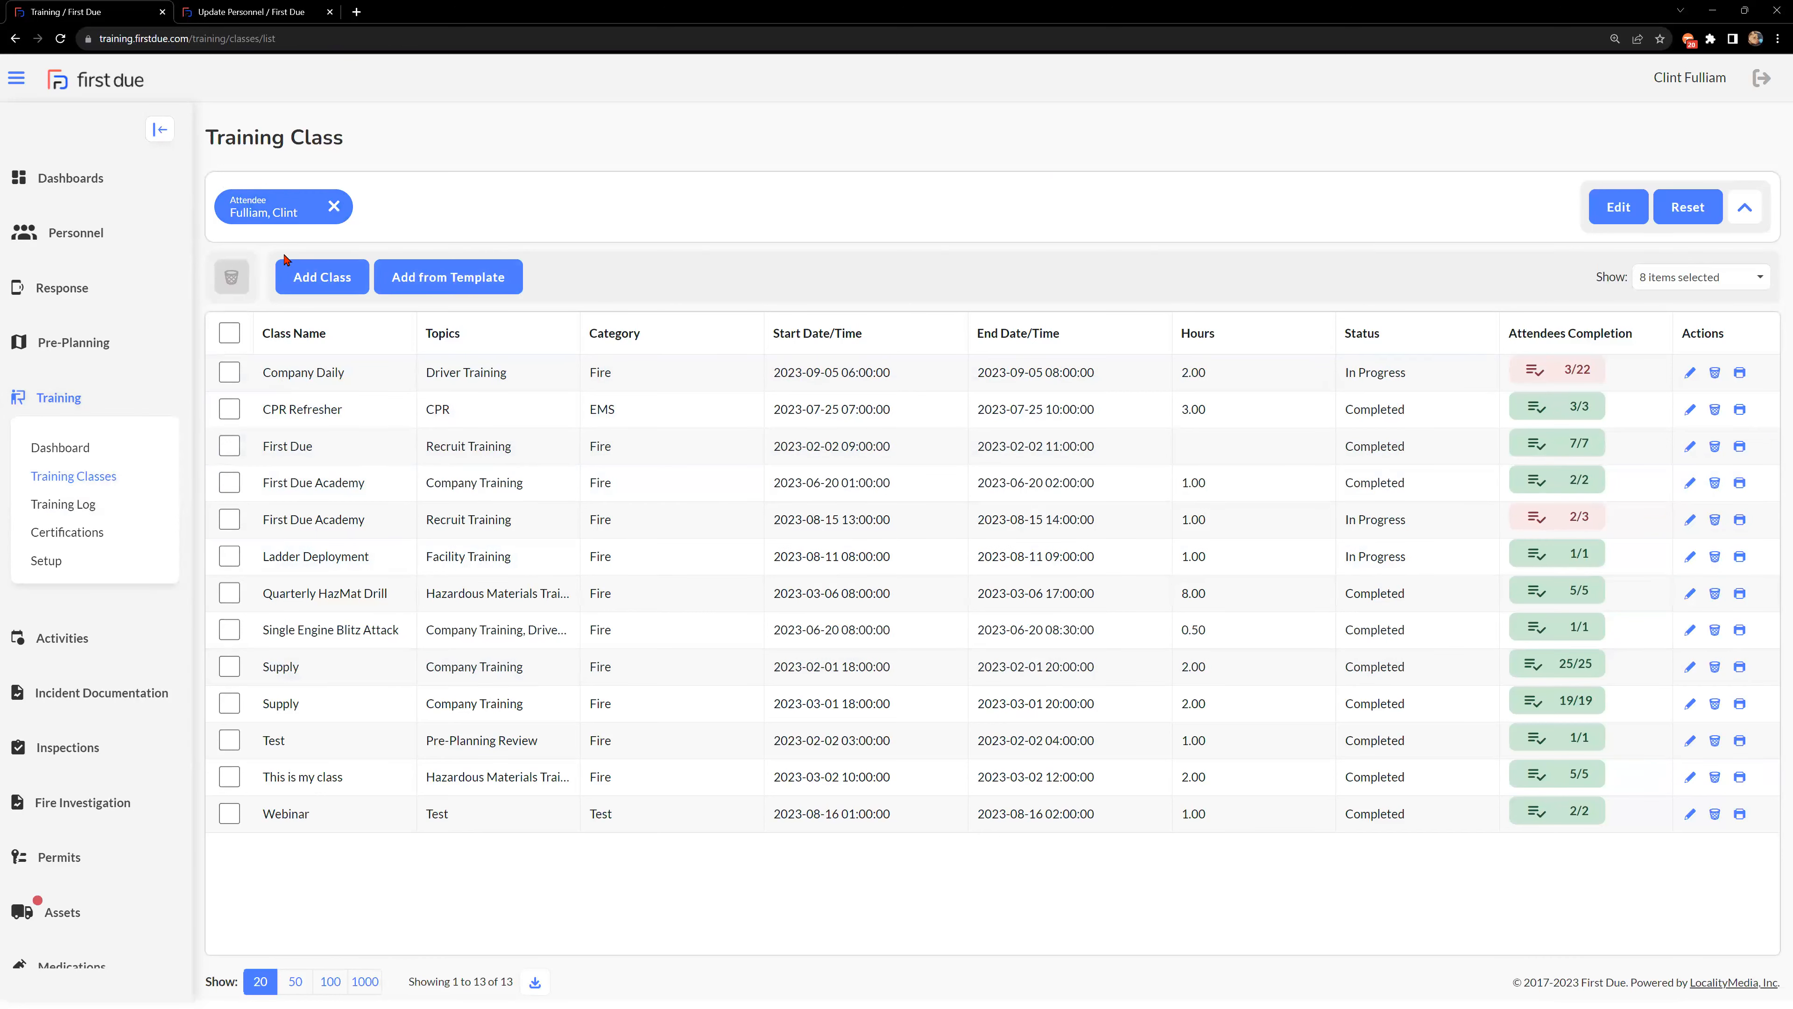
Clear the attendee filter from the training class list, collapse the extra filters and start creating a new class.
click(1687, 212)
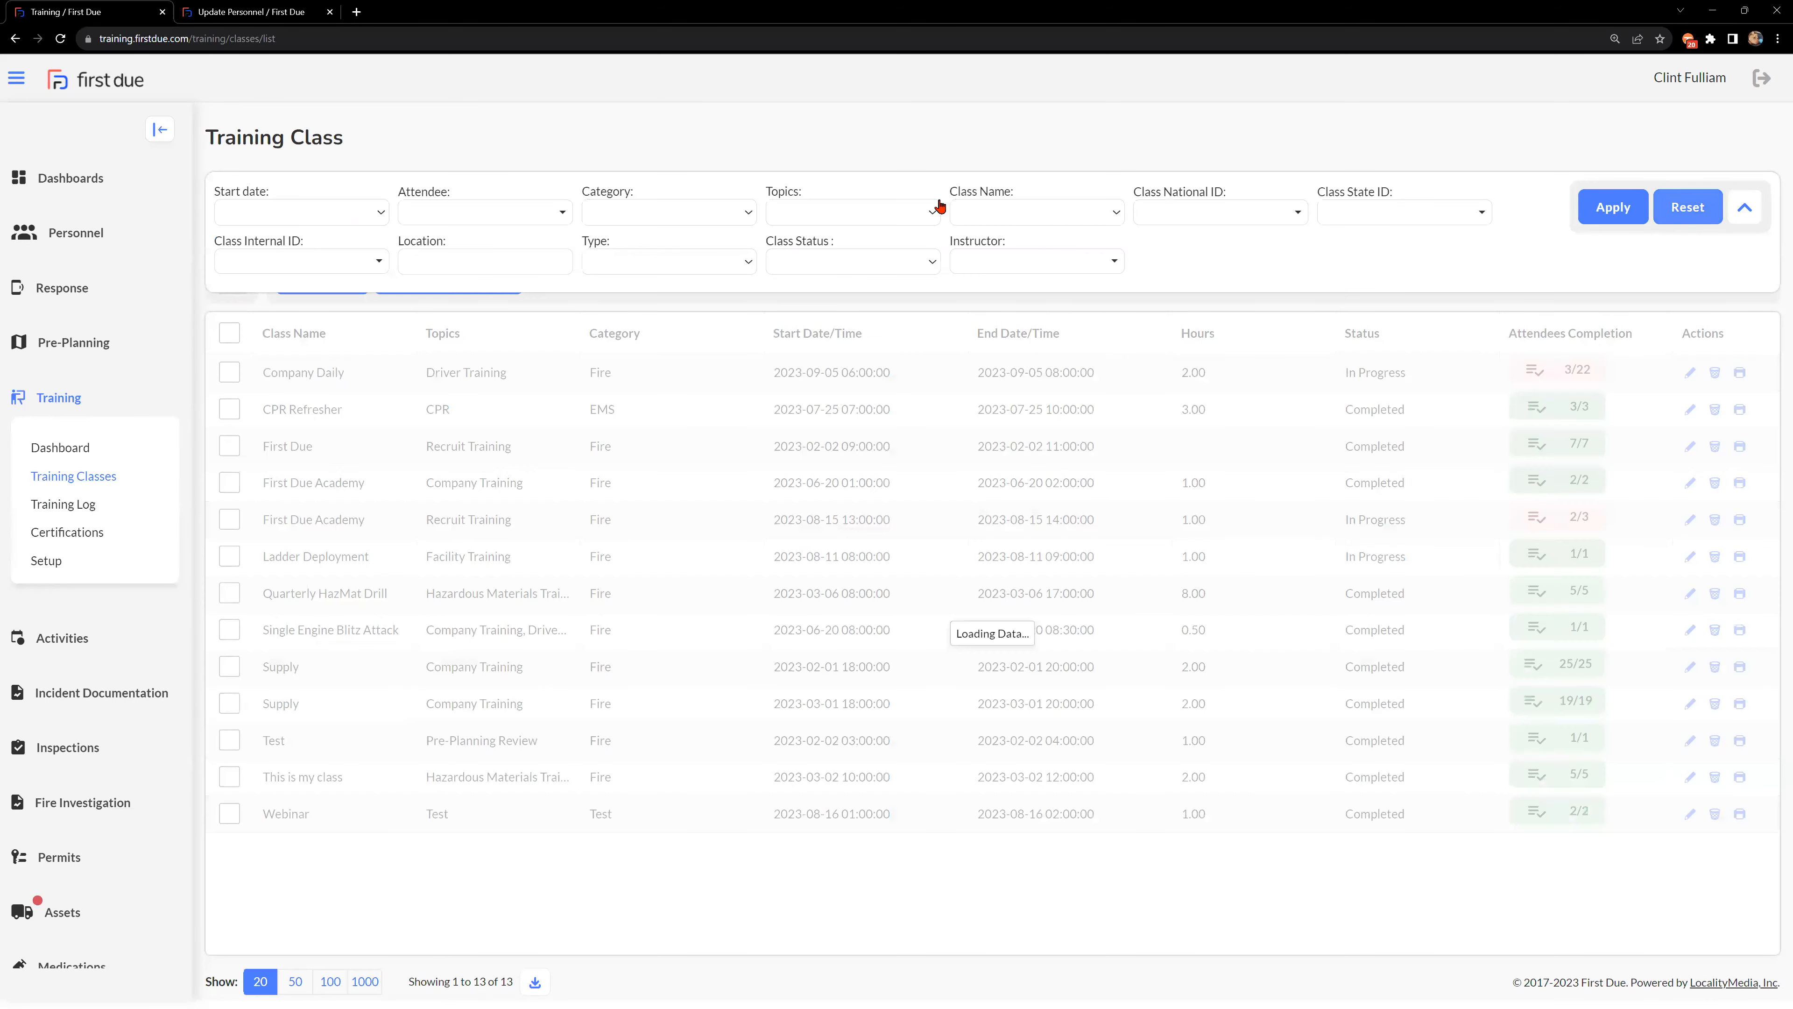
click(1741, 220)
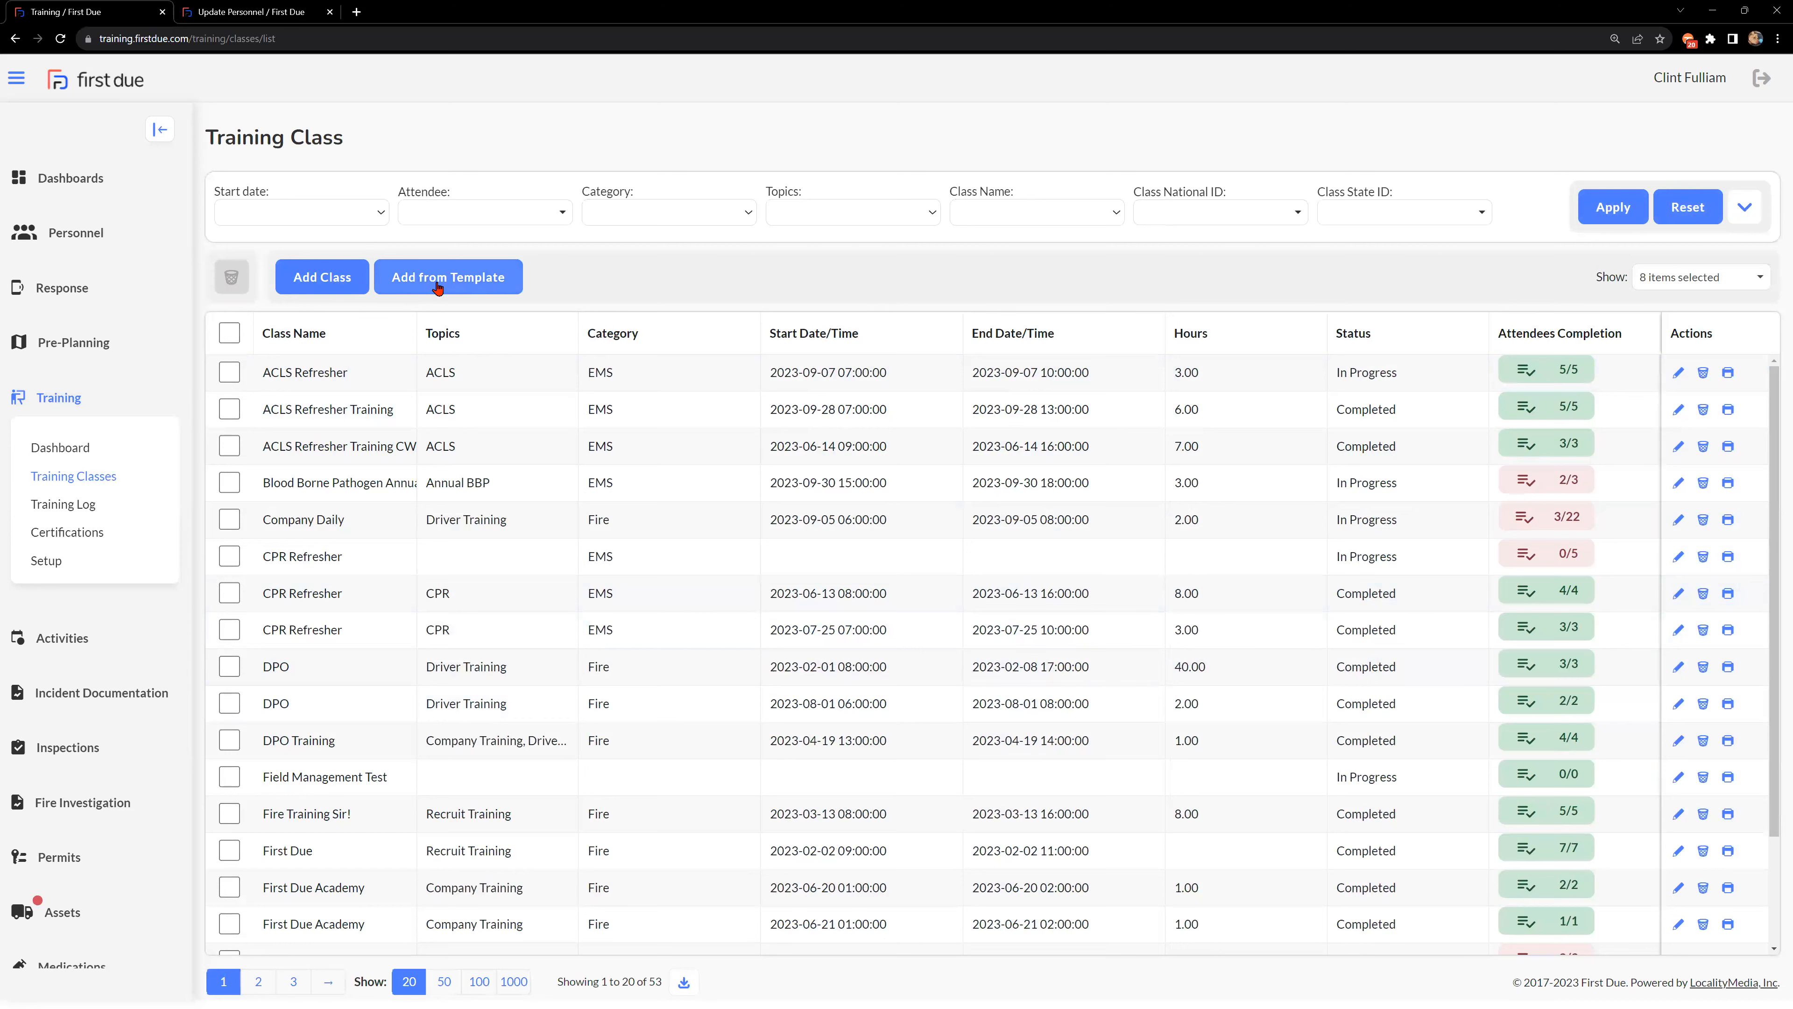
click(343, 285)
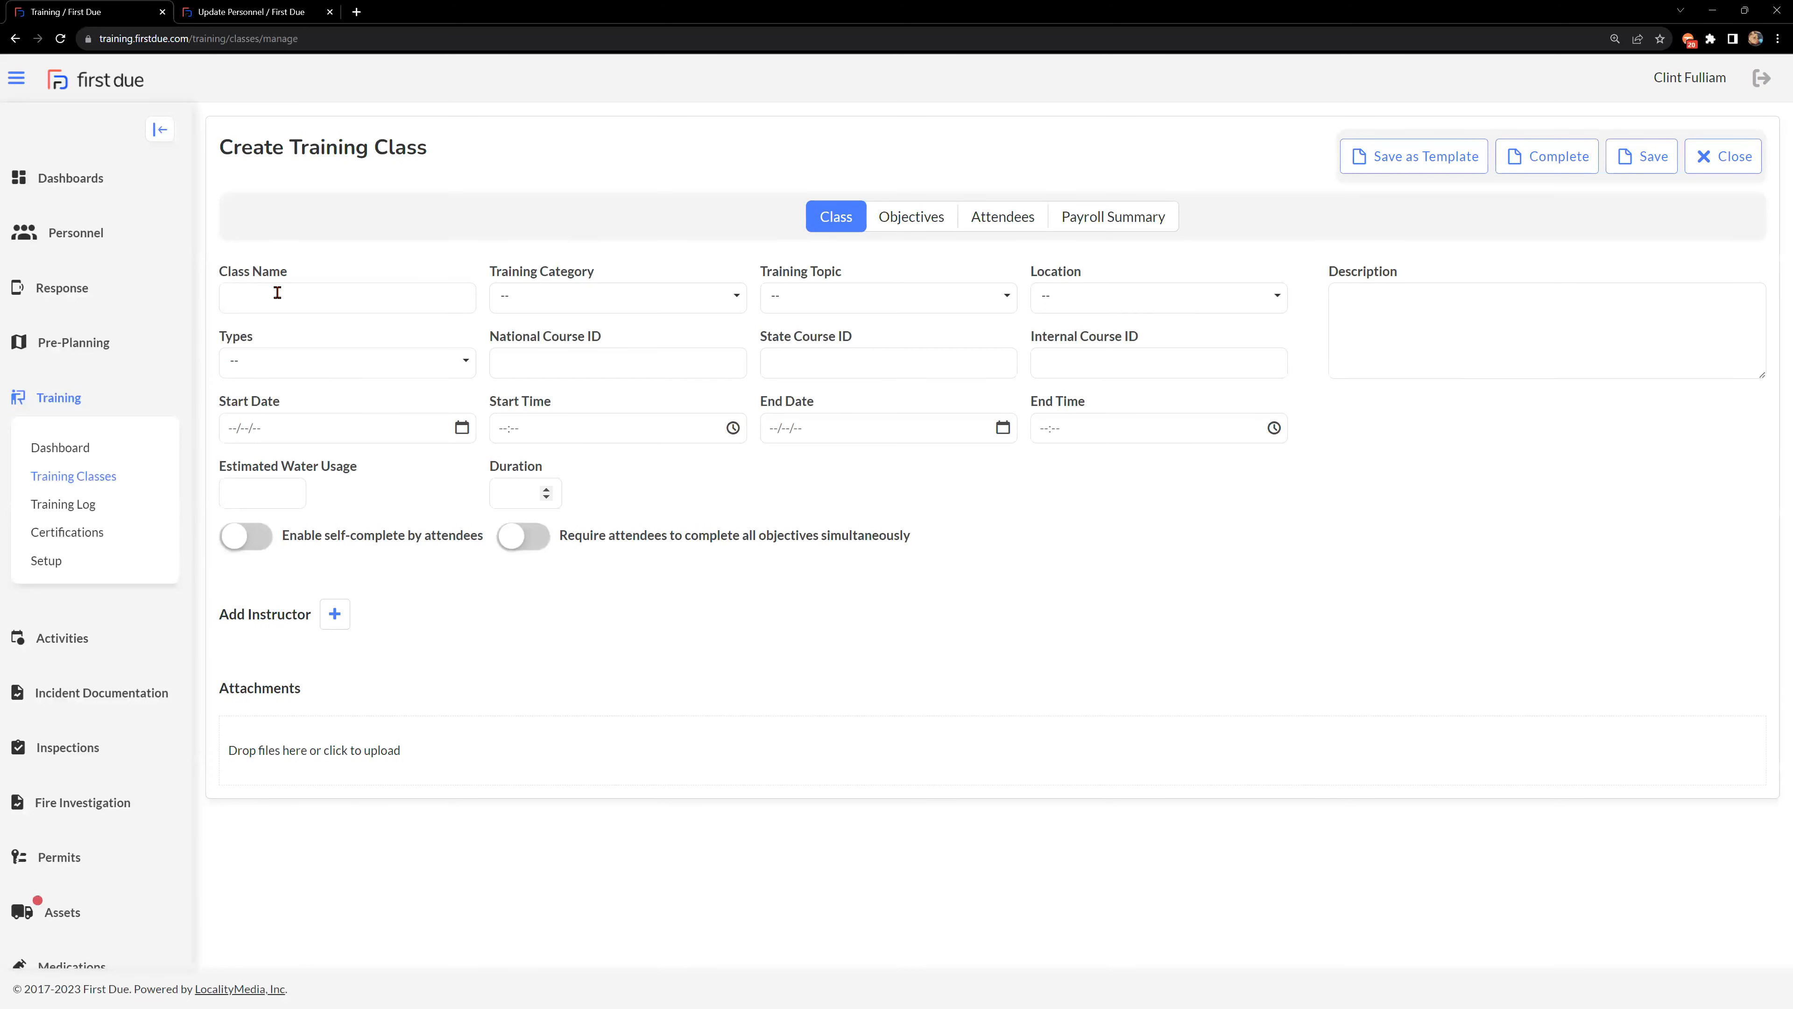
View the training category and training topic options for the new class without selecting any.
click(570, 298)
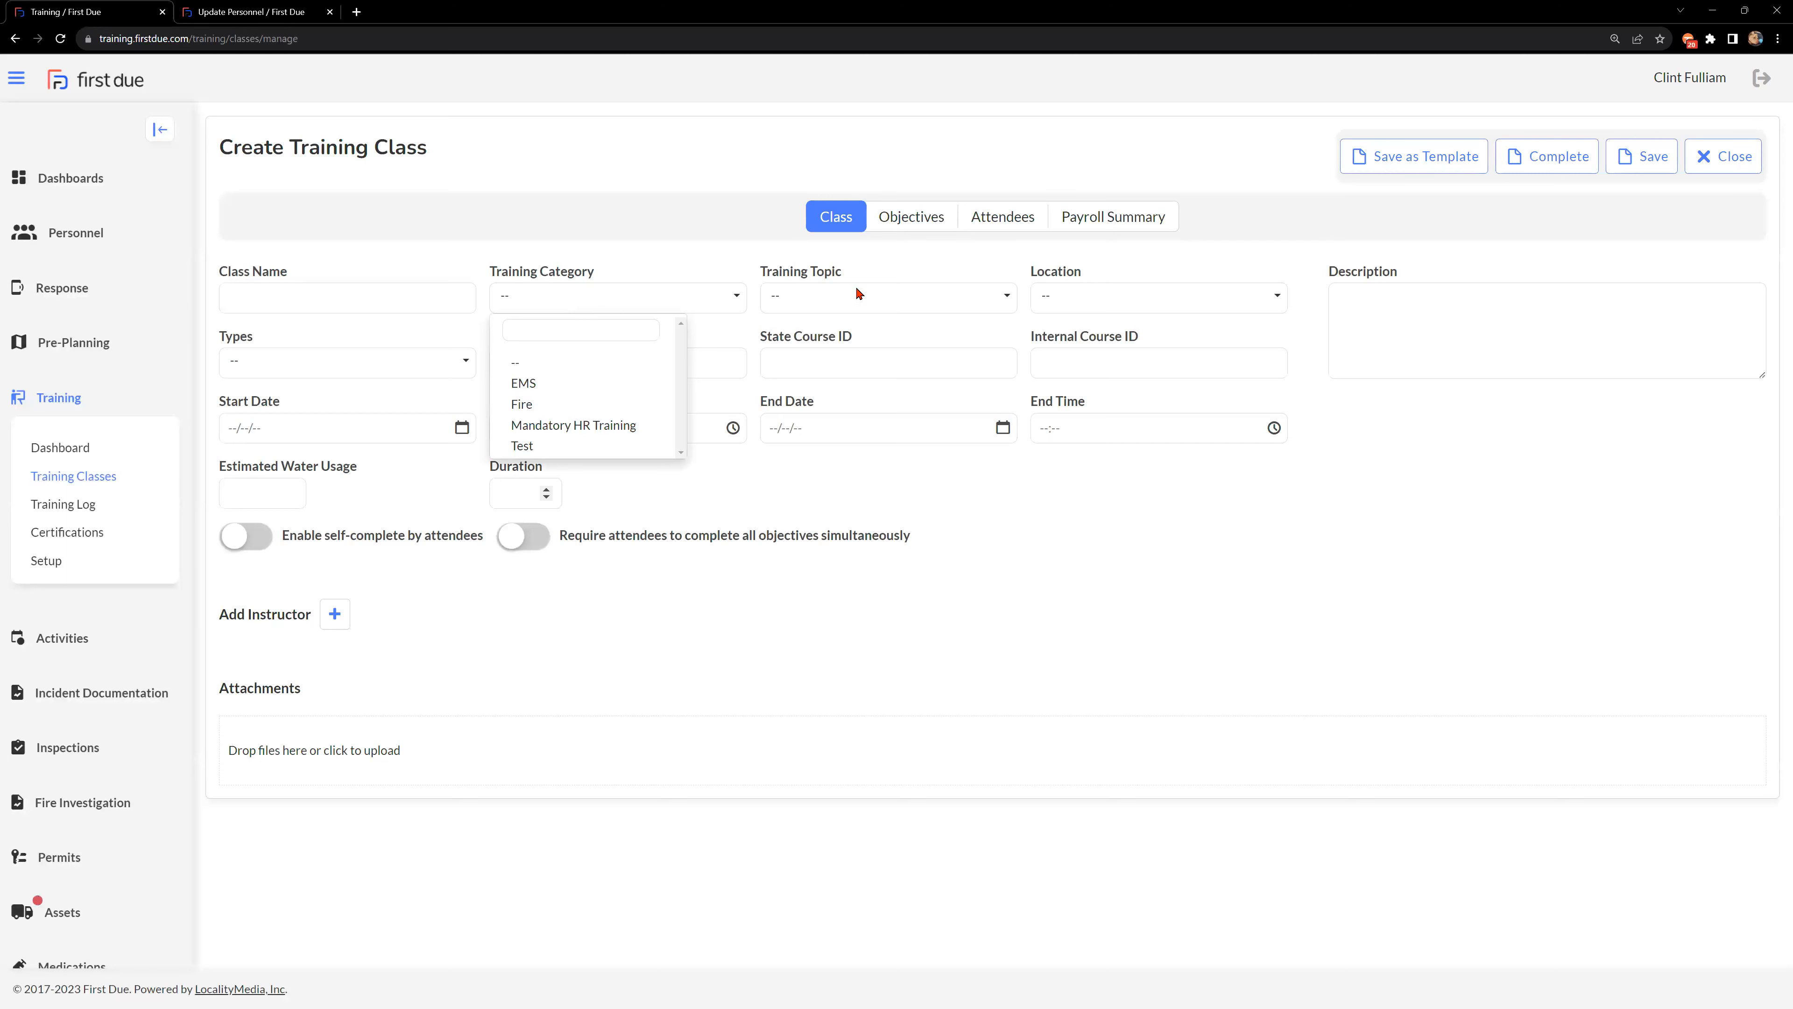
click(879, 293)
click(1123, 272)
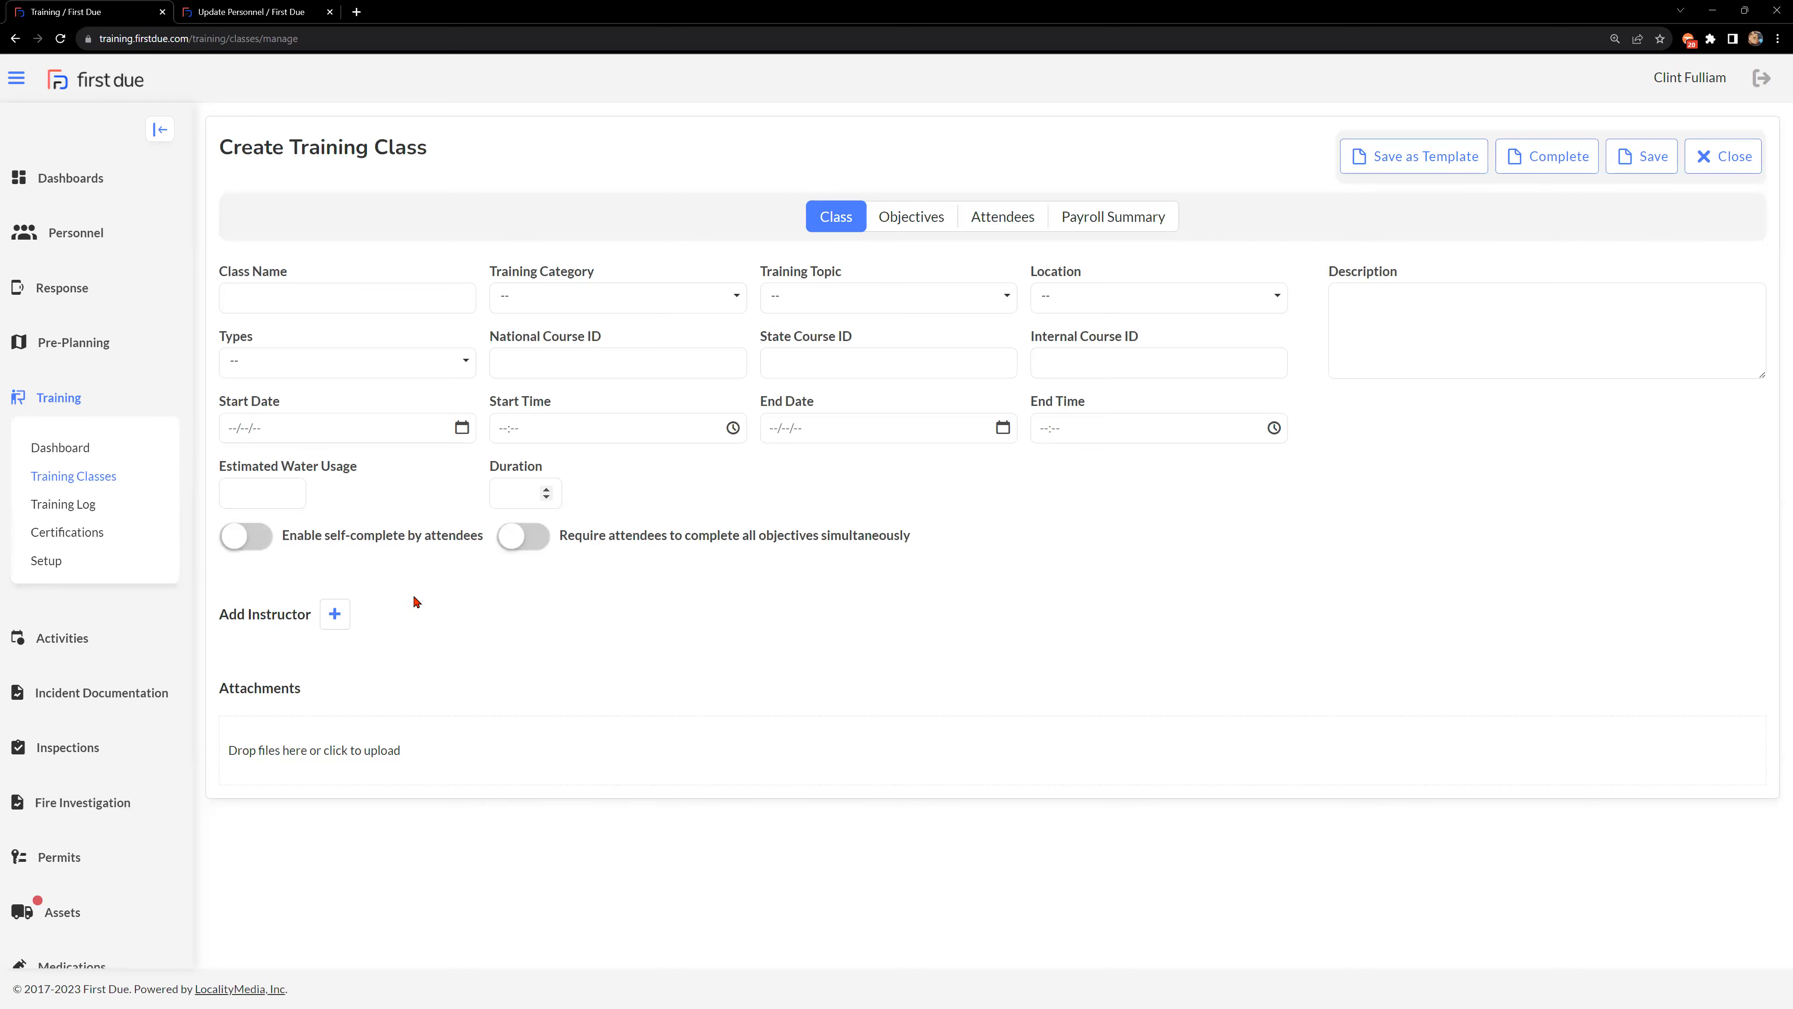
Add two instructor rows to the class, checking the instructor role options, and delete one of the rows.
click(337, 614)
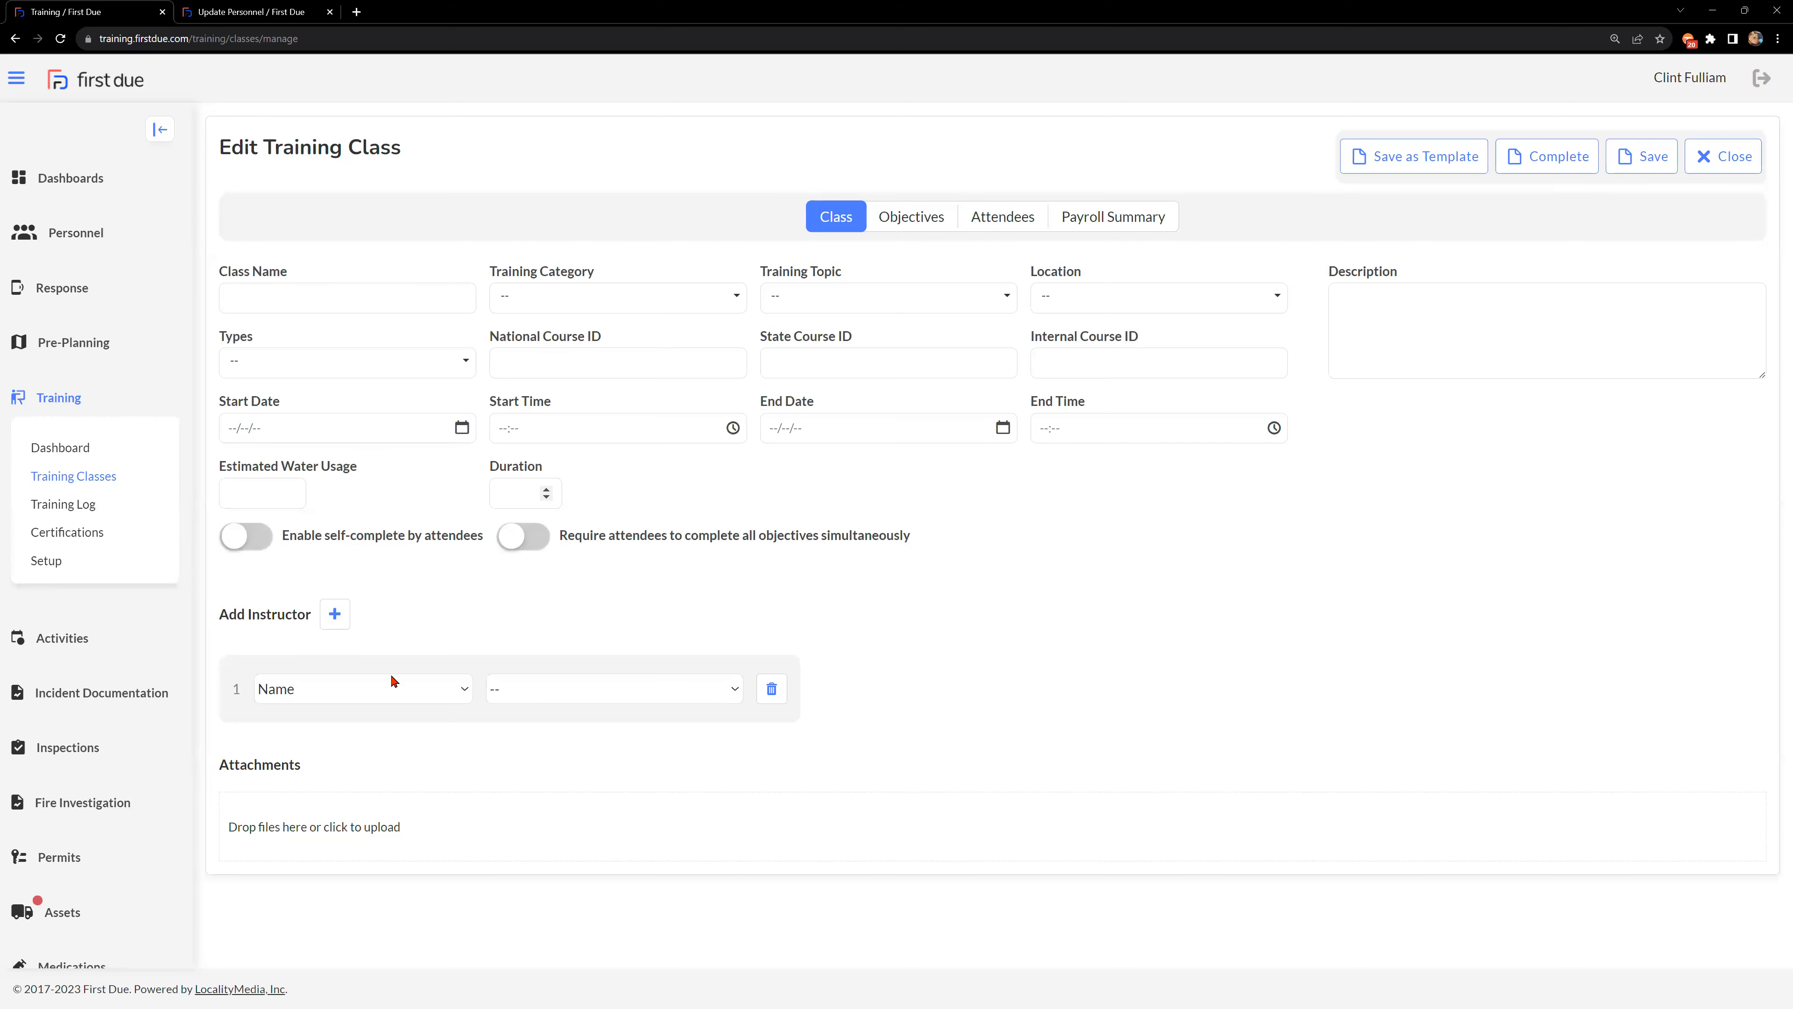
click(337, 614)
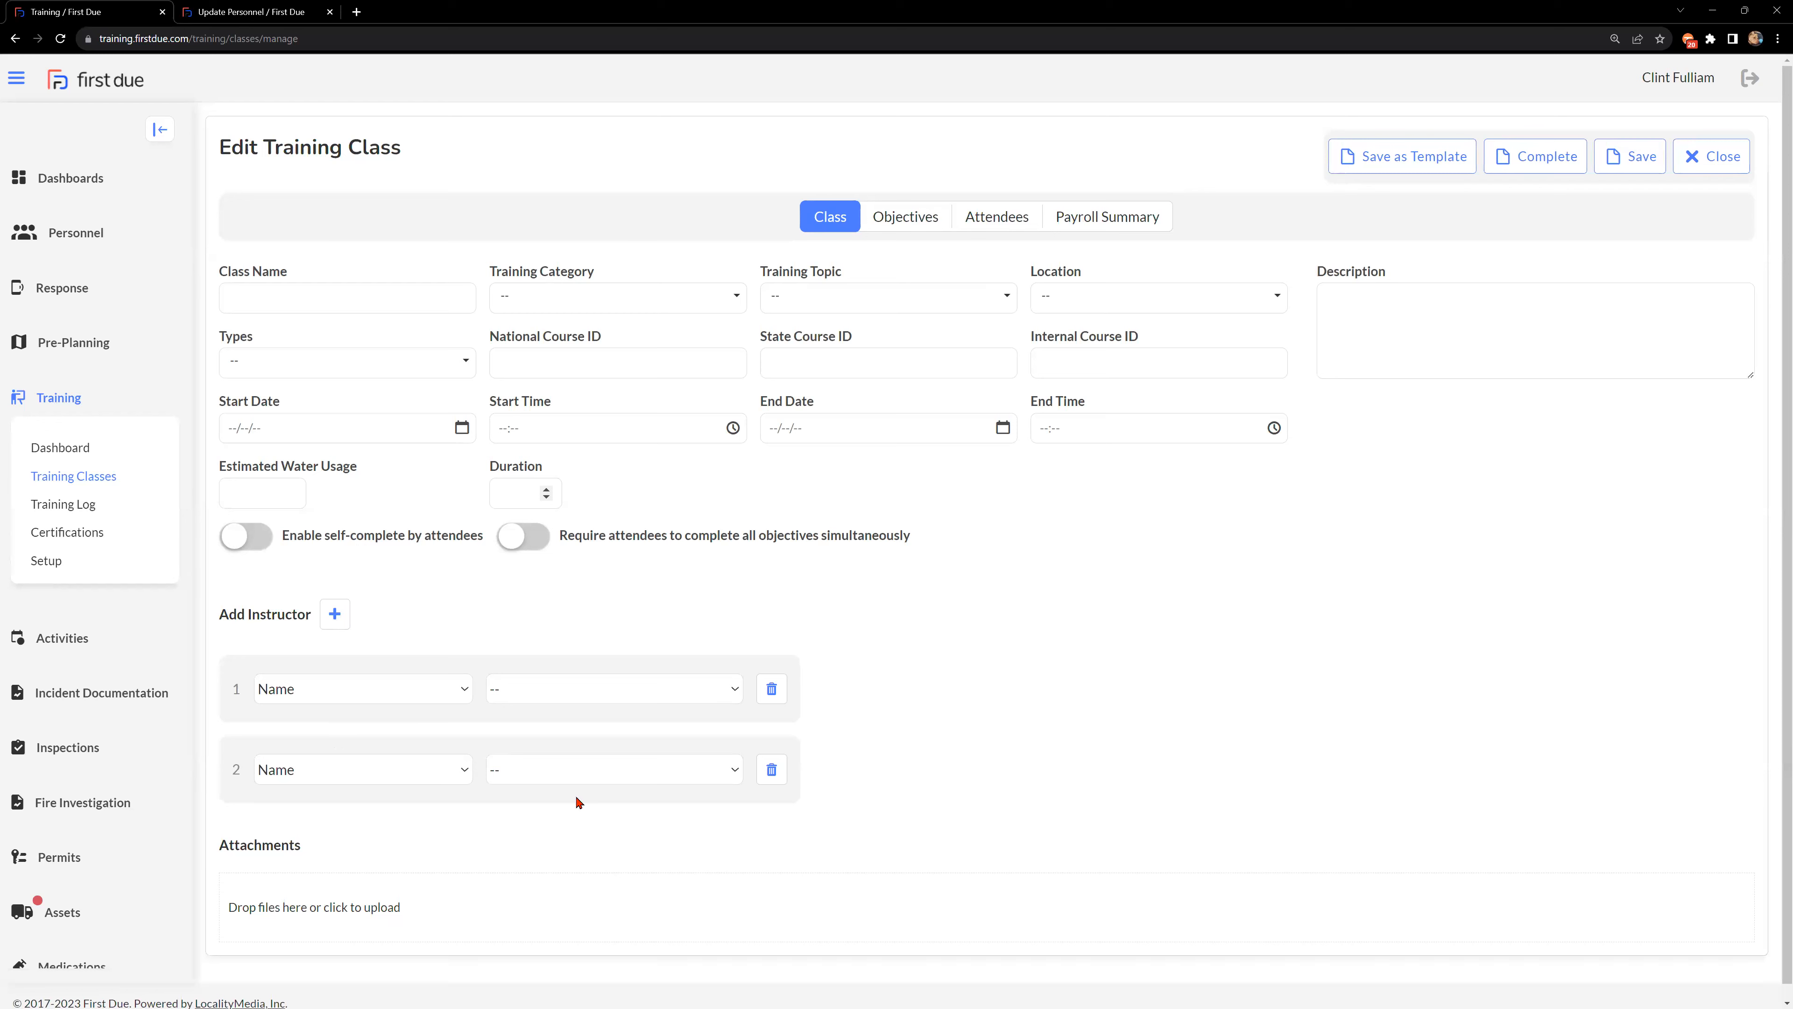
click(687, 690)
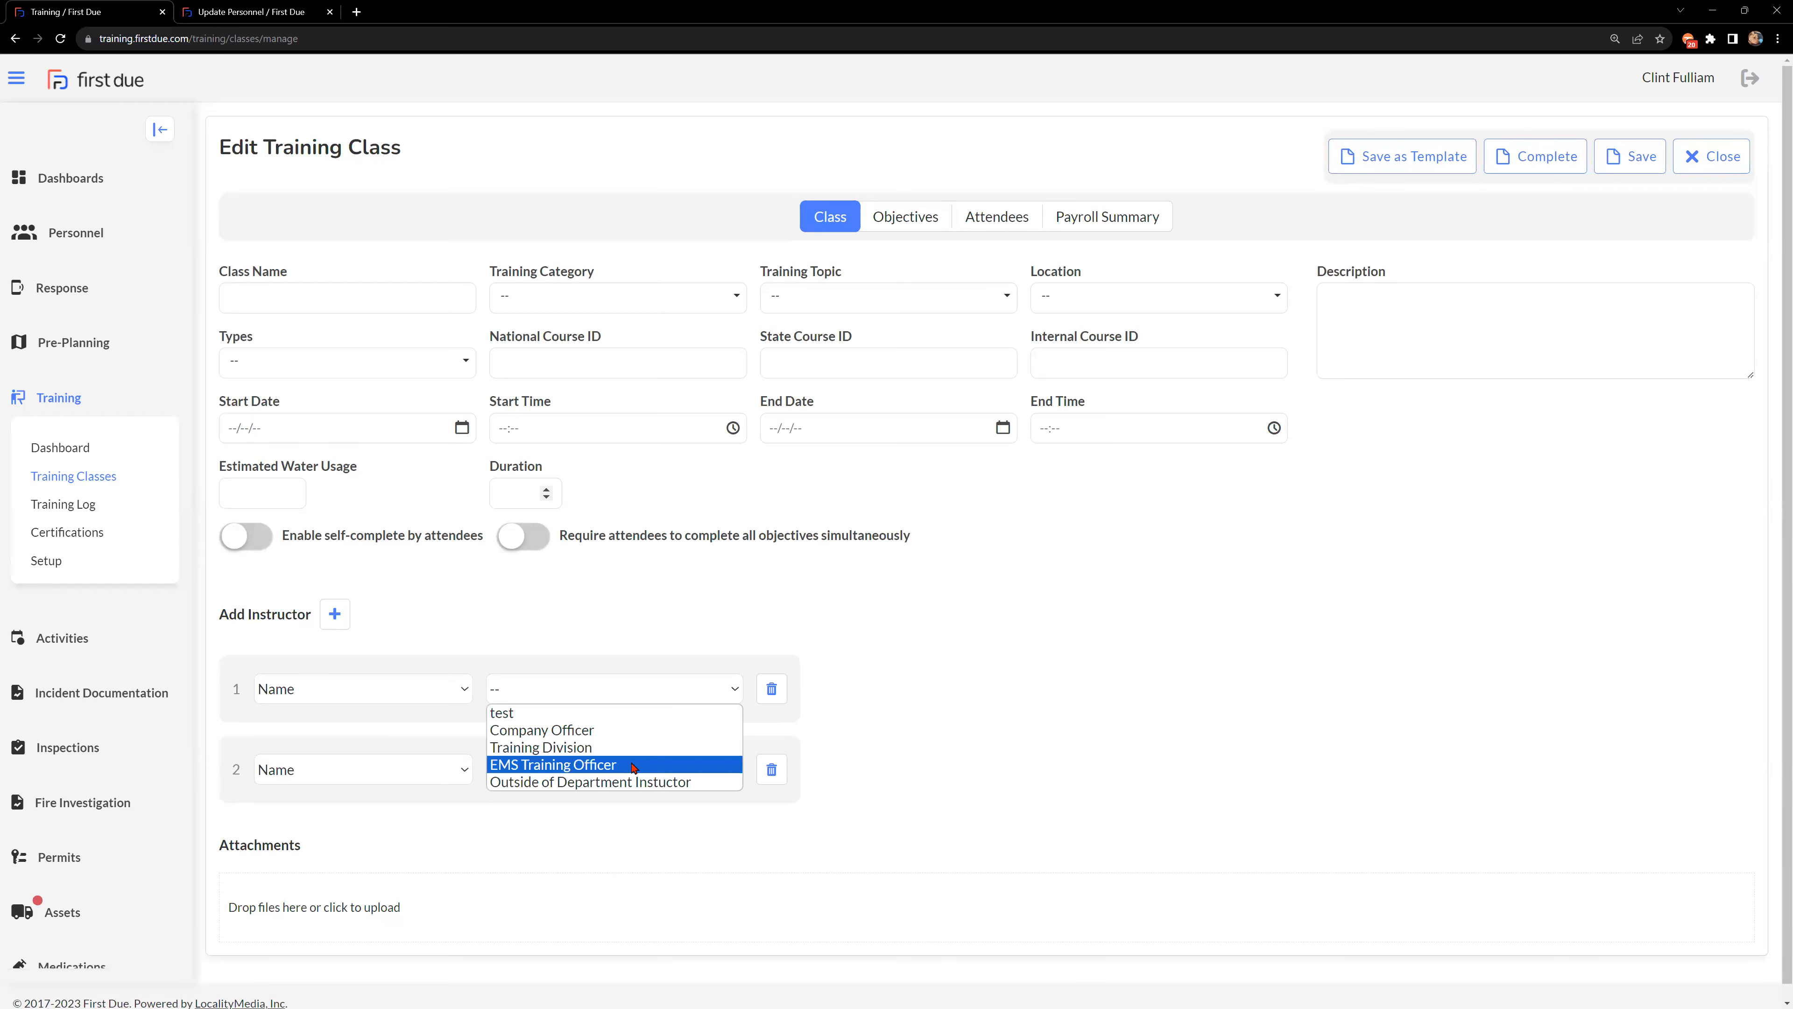
click(659, 656)
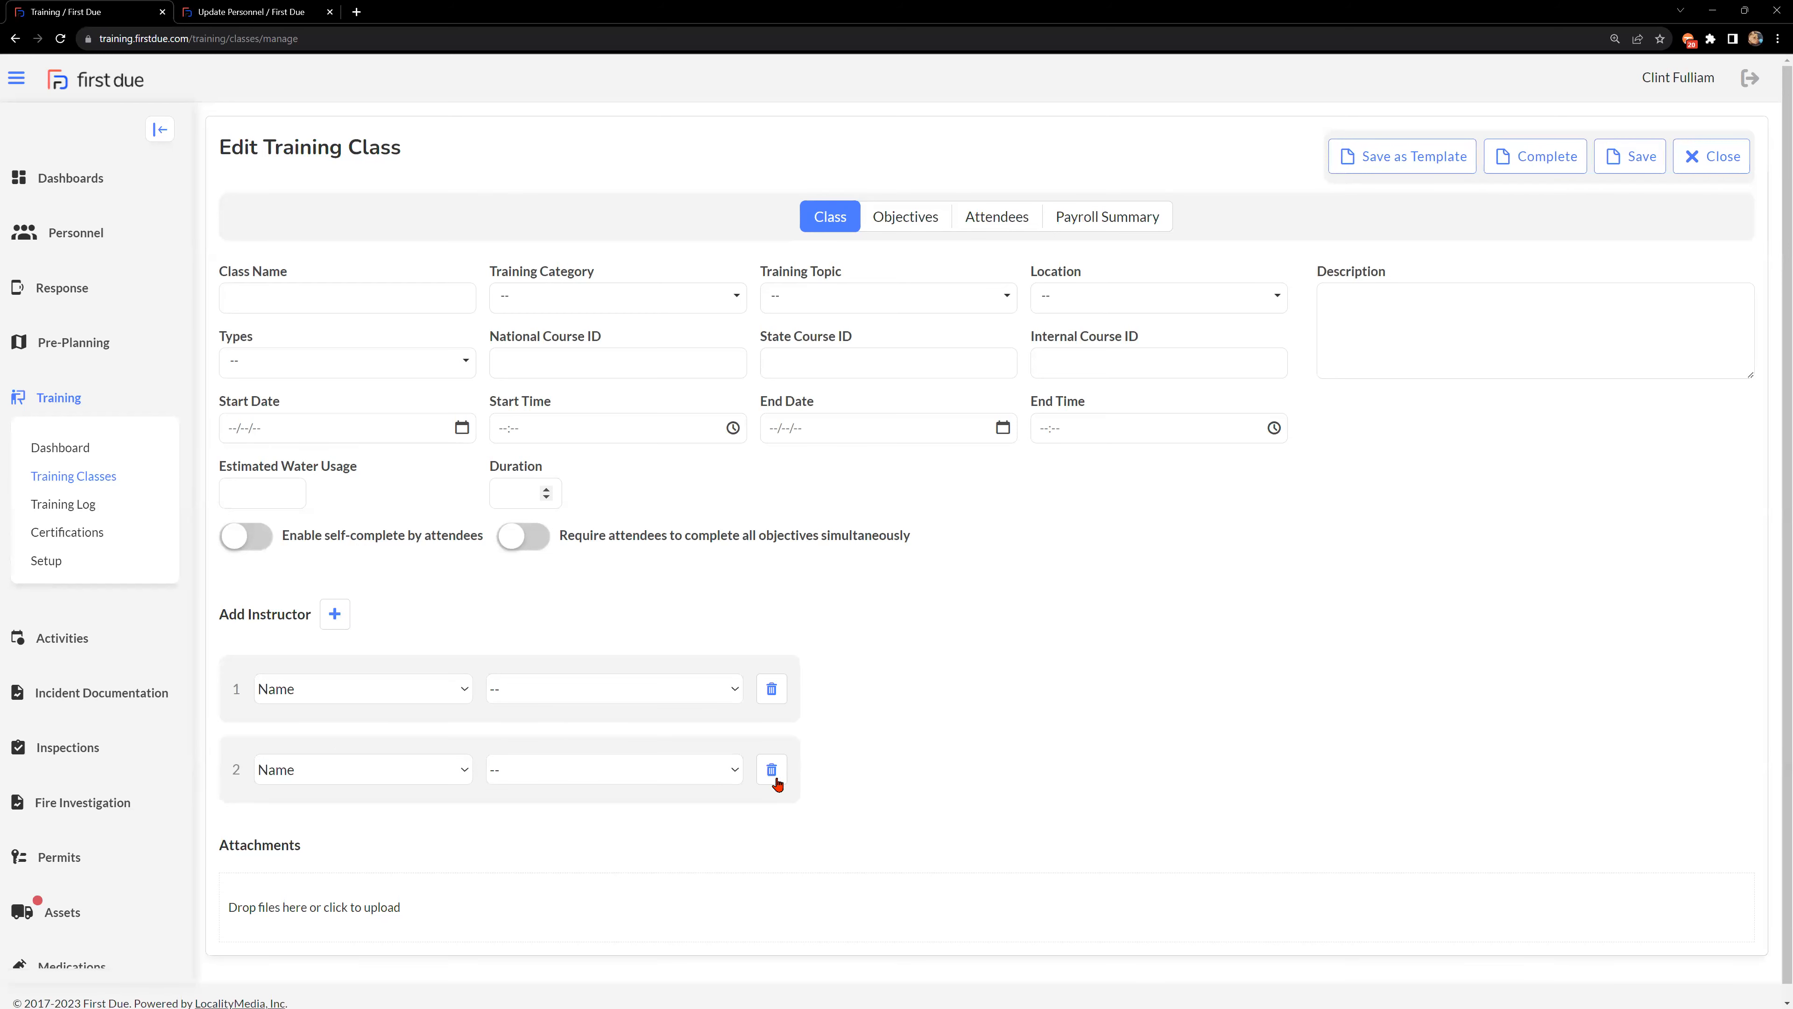
click(770, 693)
click(830, 576)
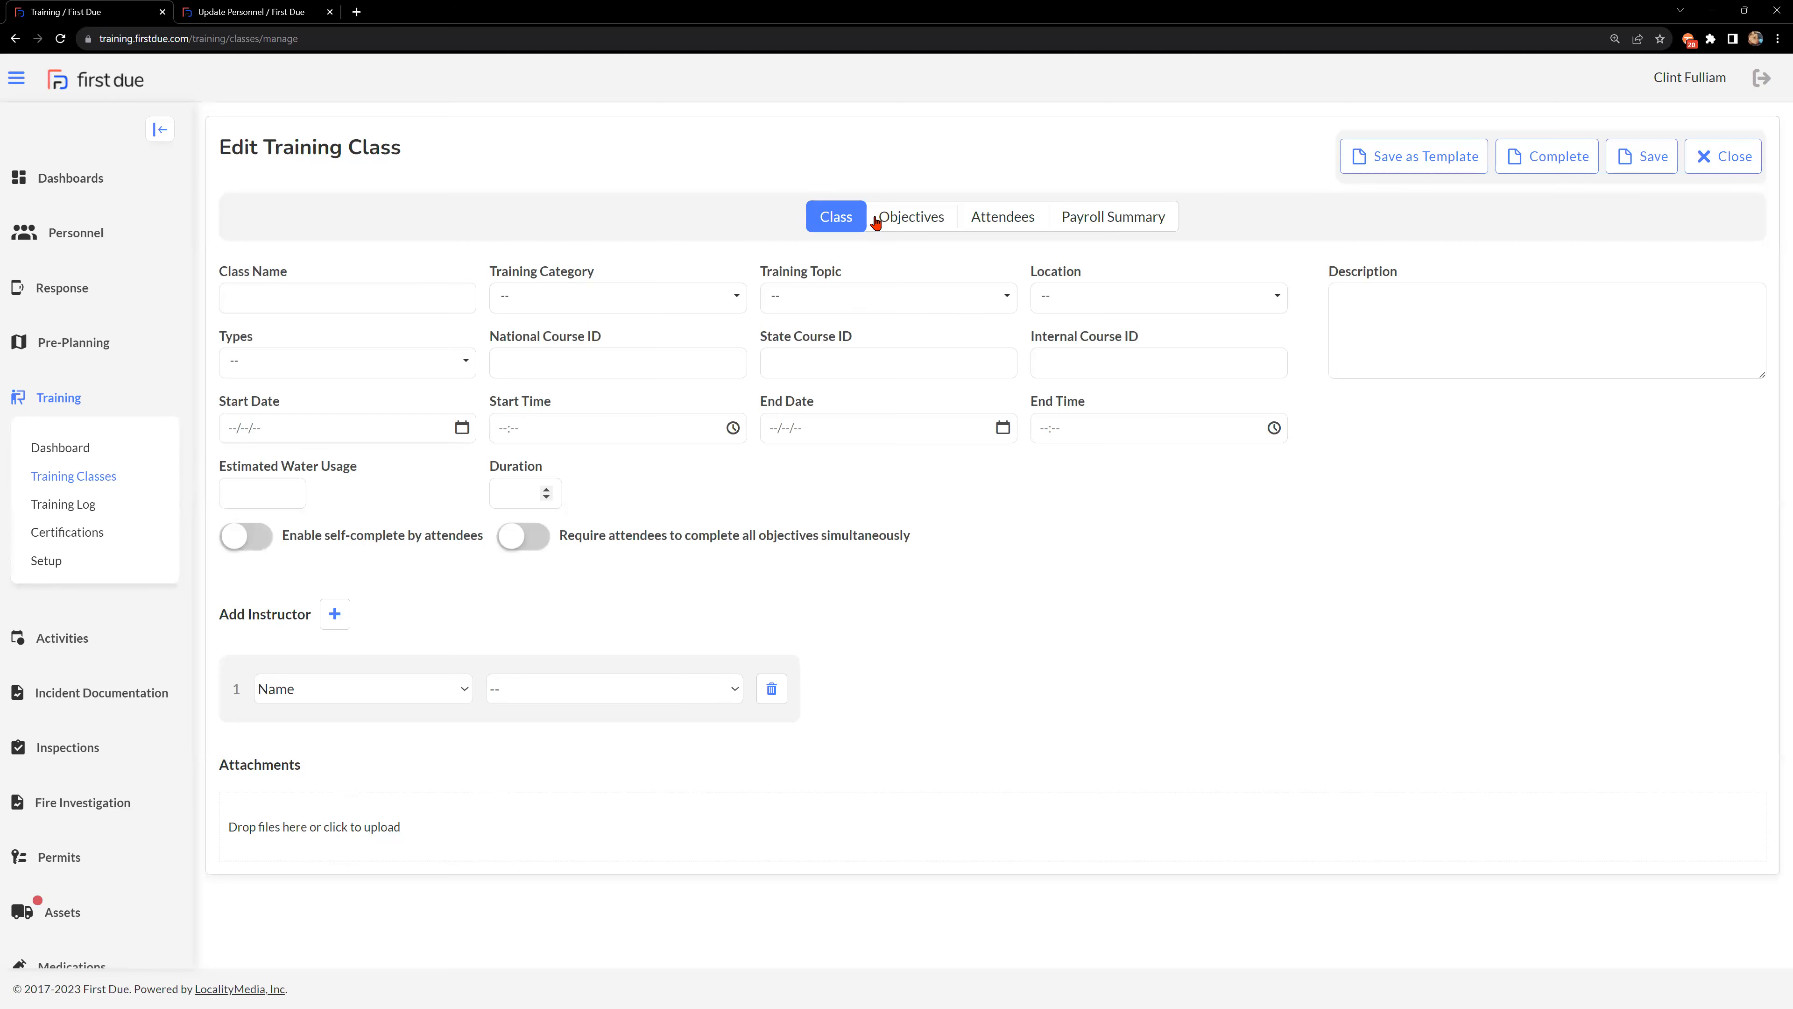
Add a class objective row and view its objective and standards options, leaving the fields blank.
click(907, 219)
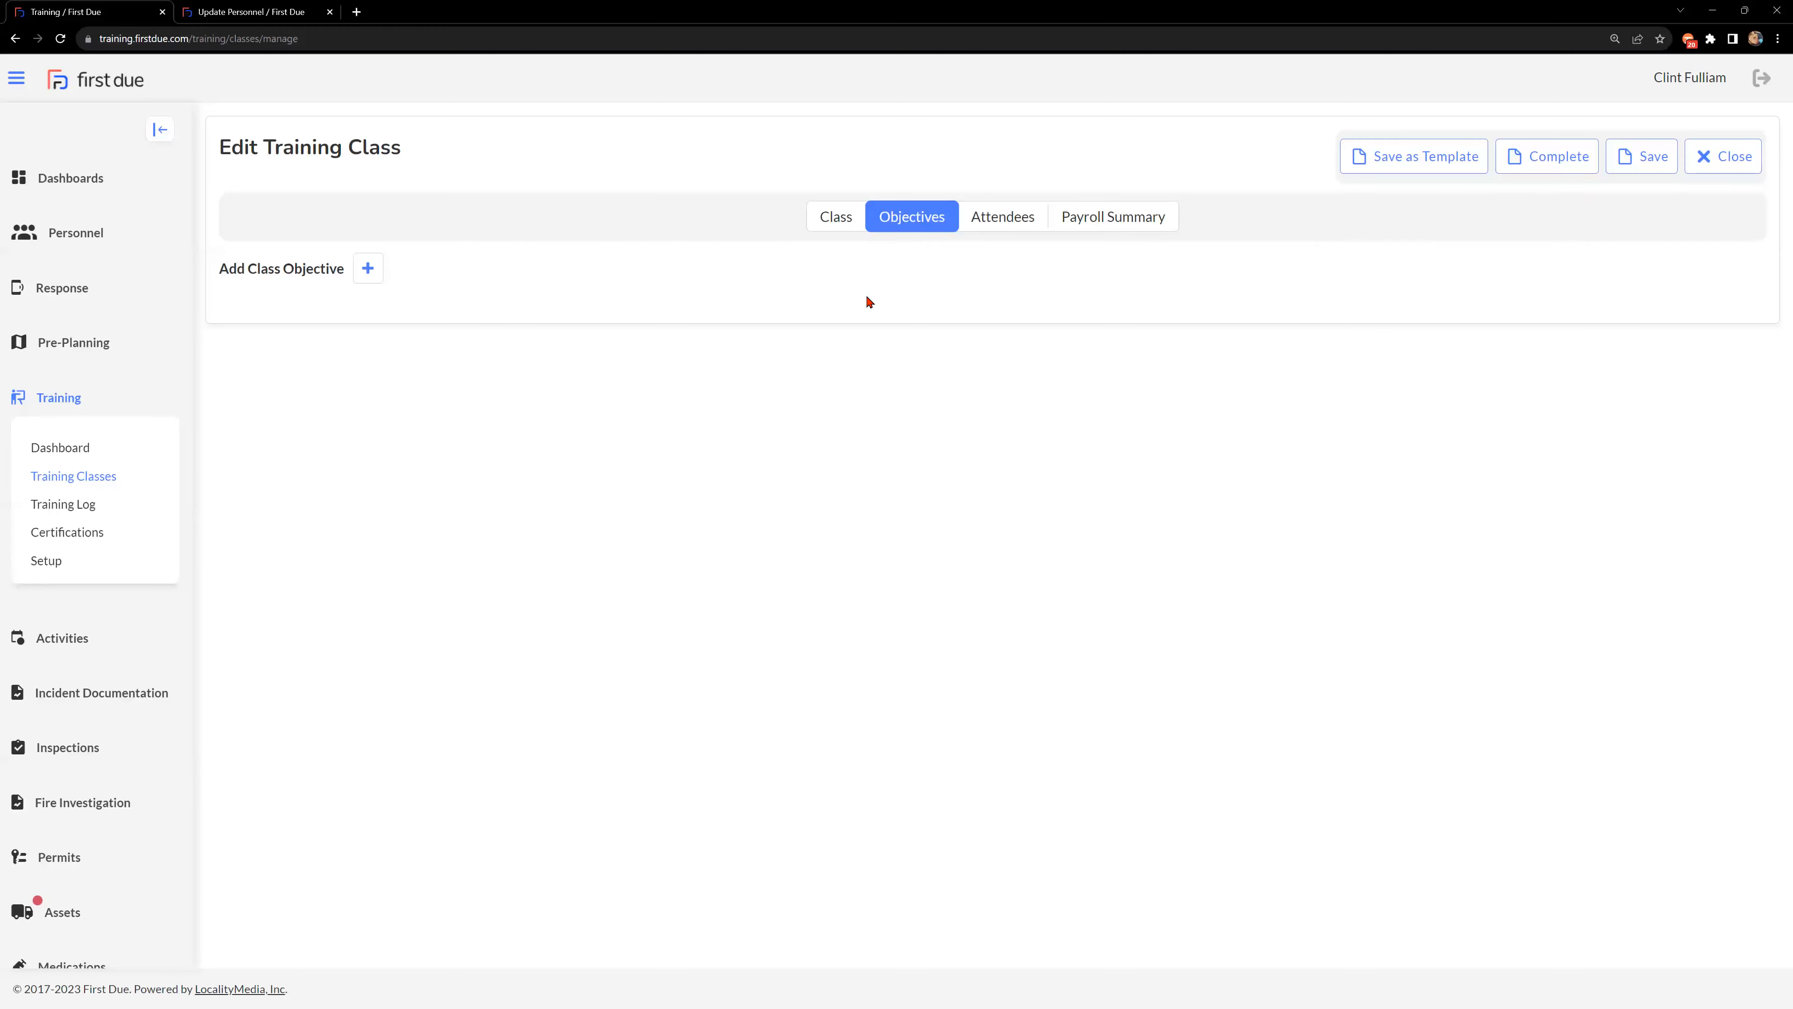
click(366, 268)
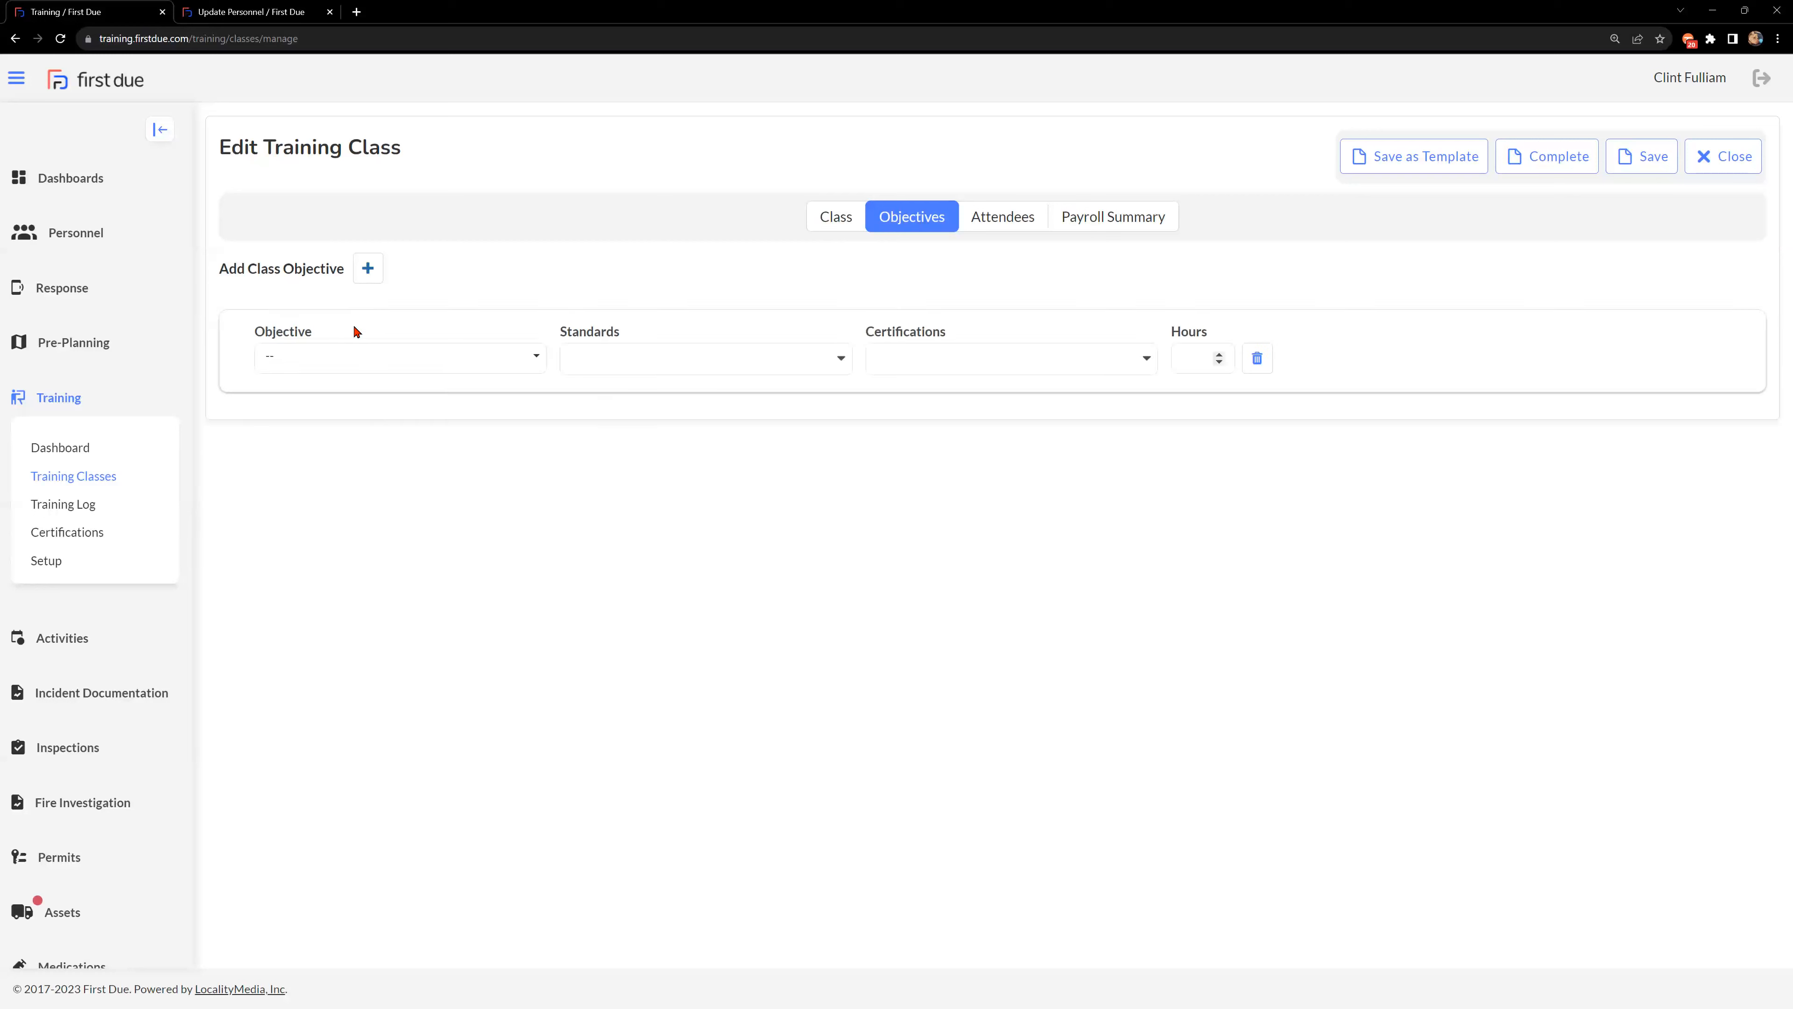
click(337, 363)
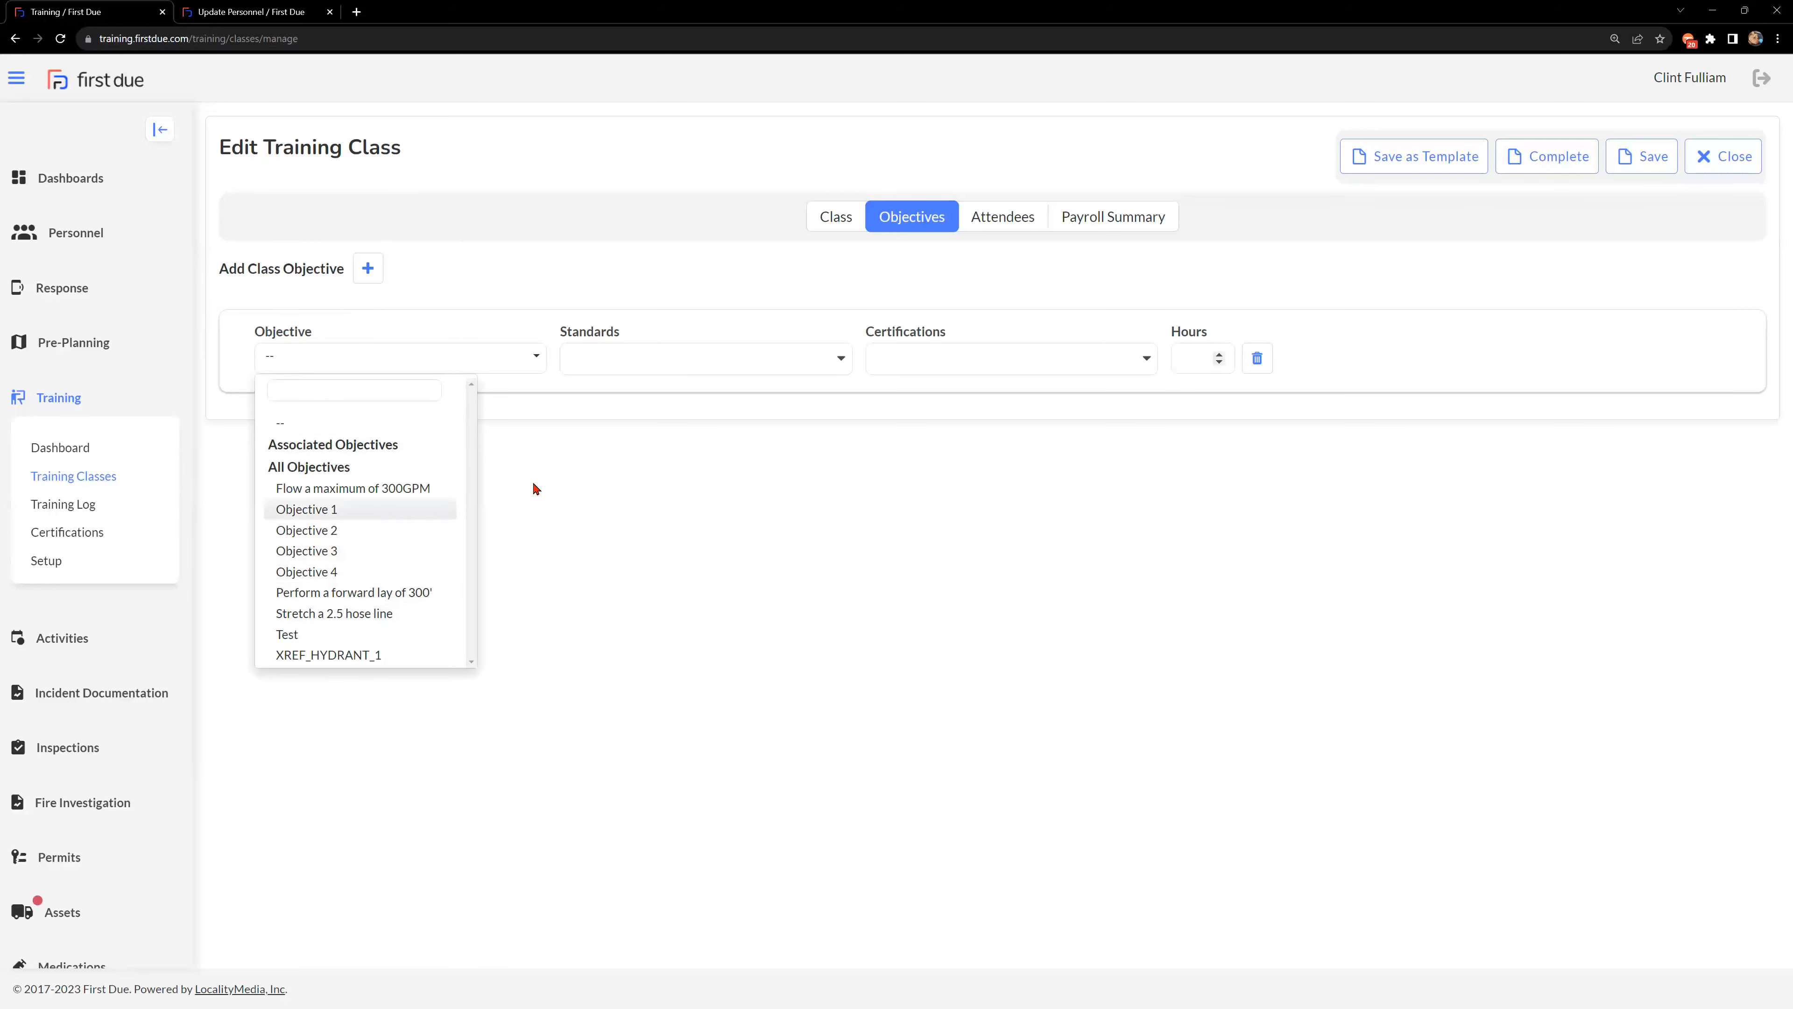
click(664, 357)
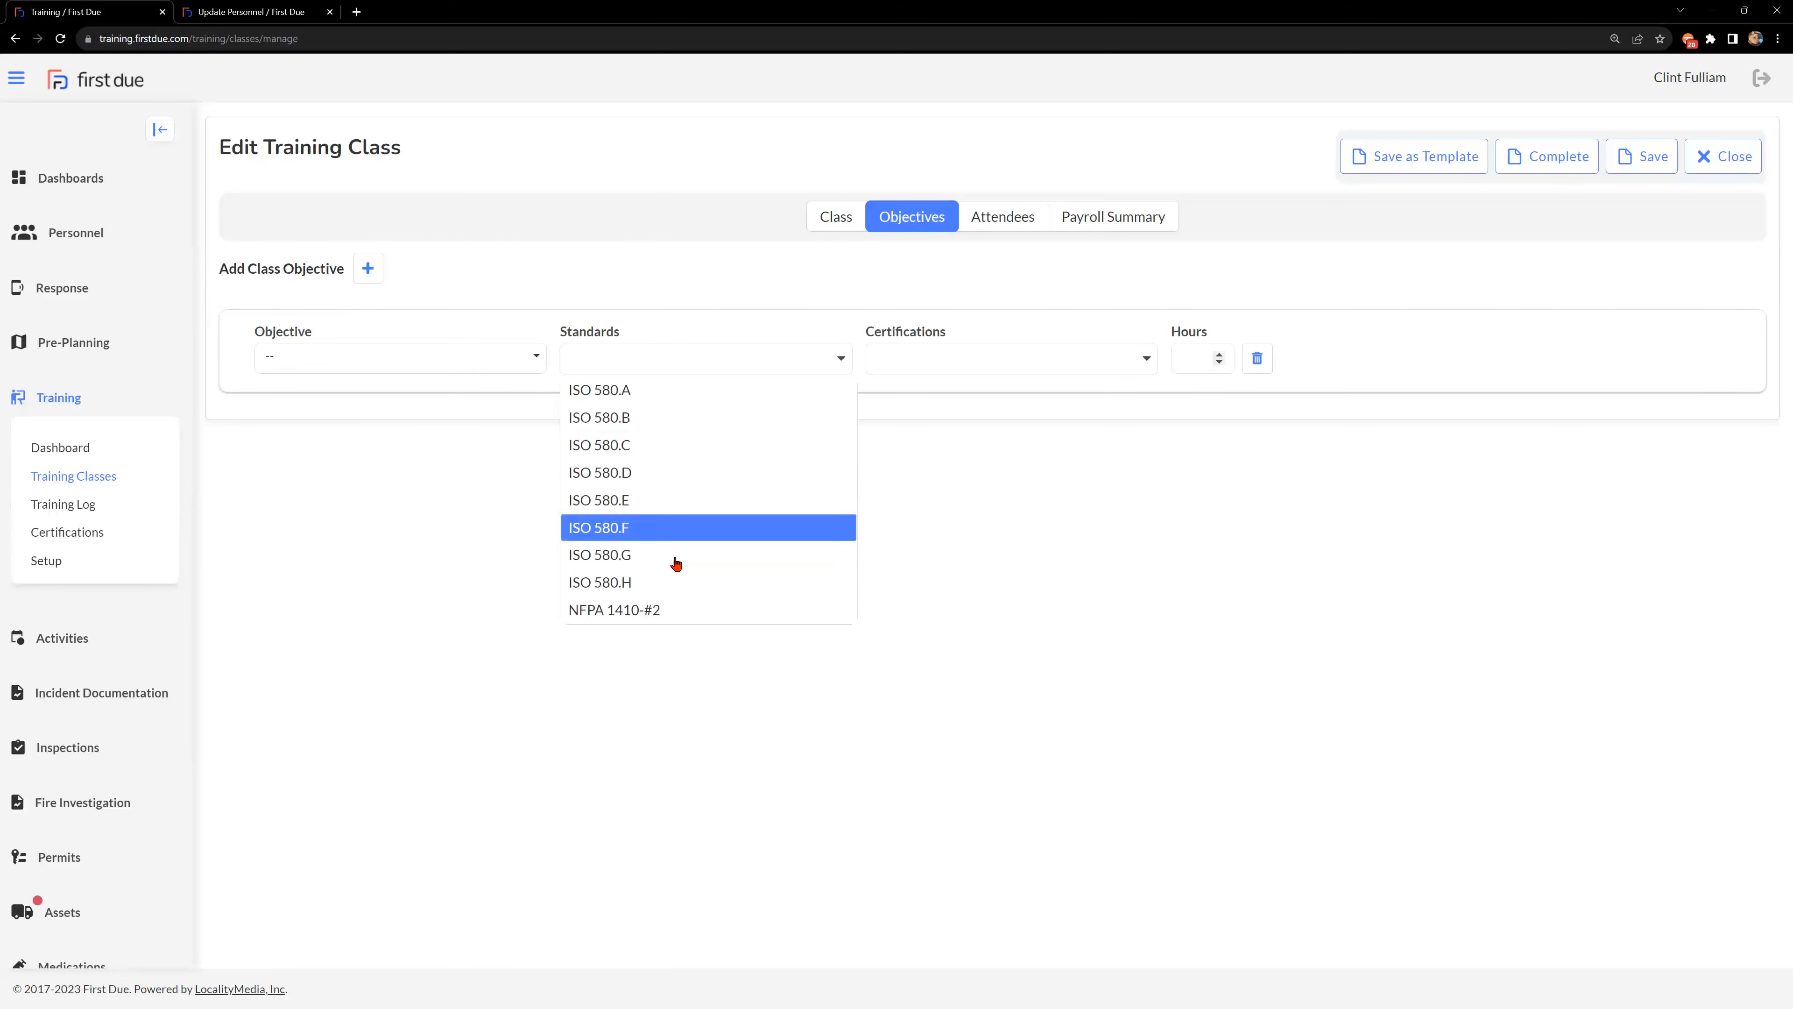
click(699, 273)
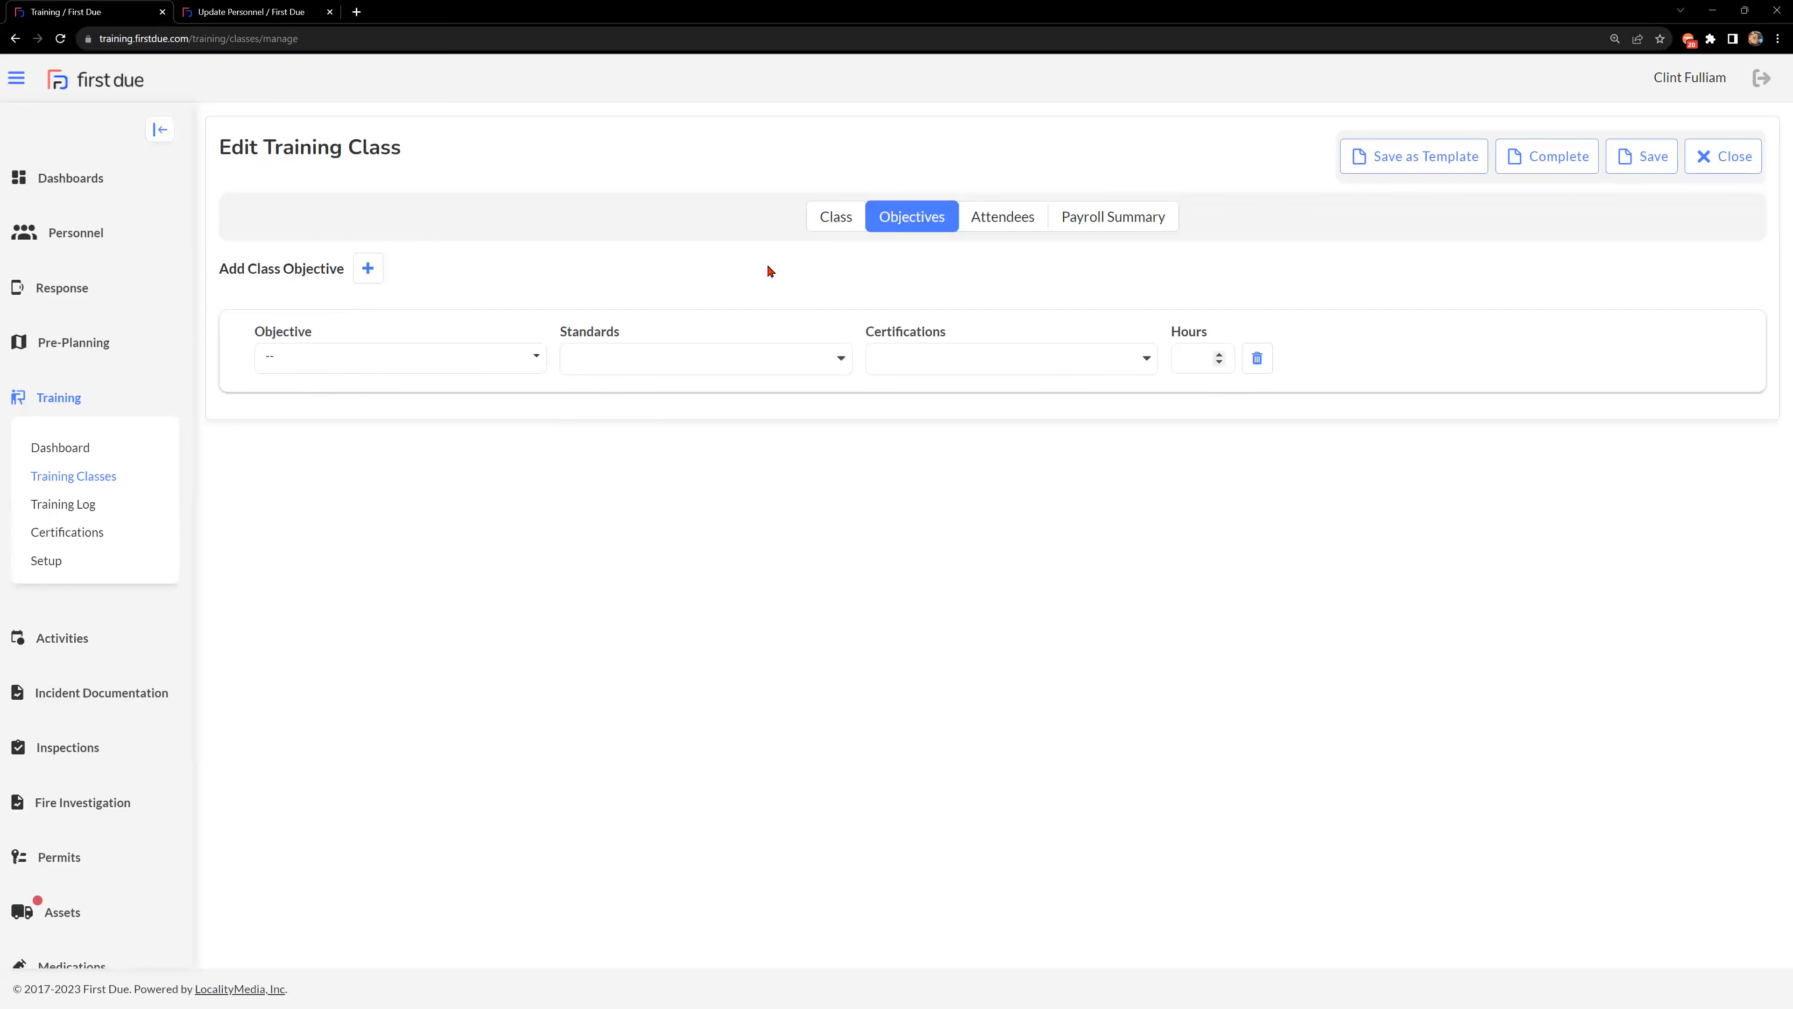
Review the general class details again and add two more blank objective rows to the class.
click(829, 219)
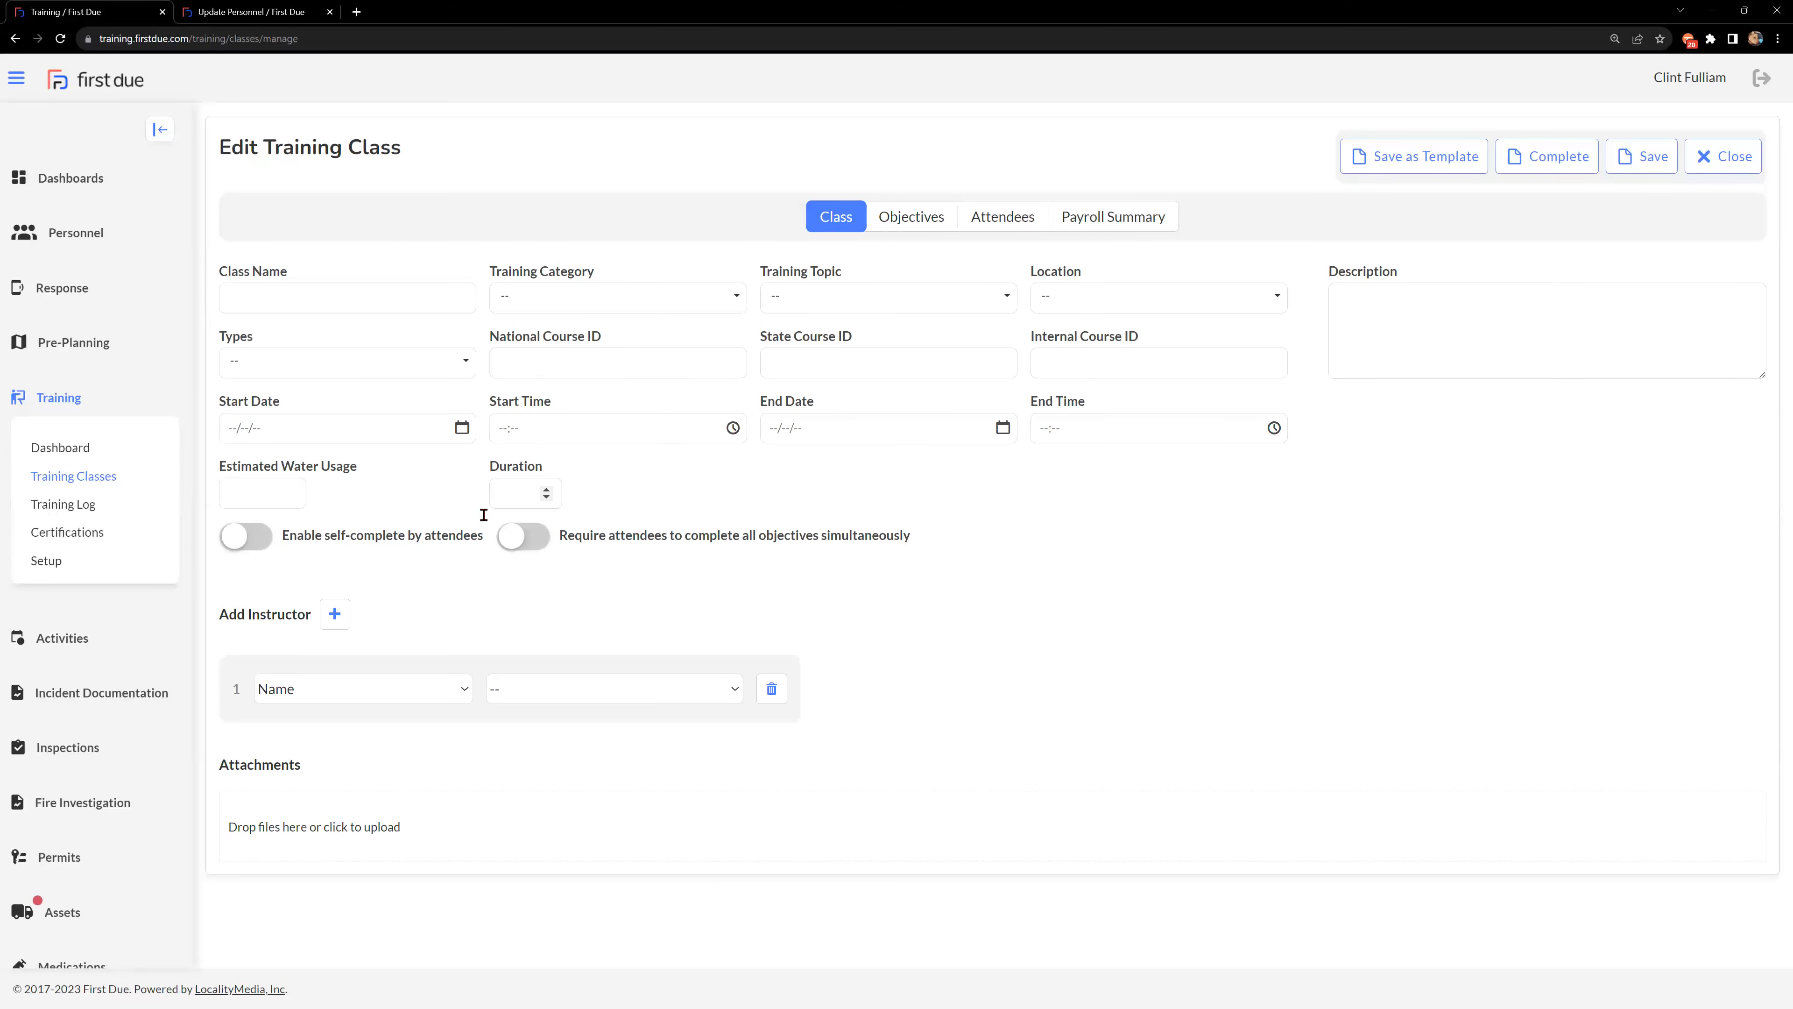
click(890, 224)
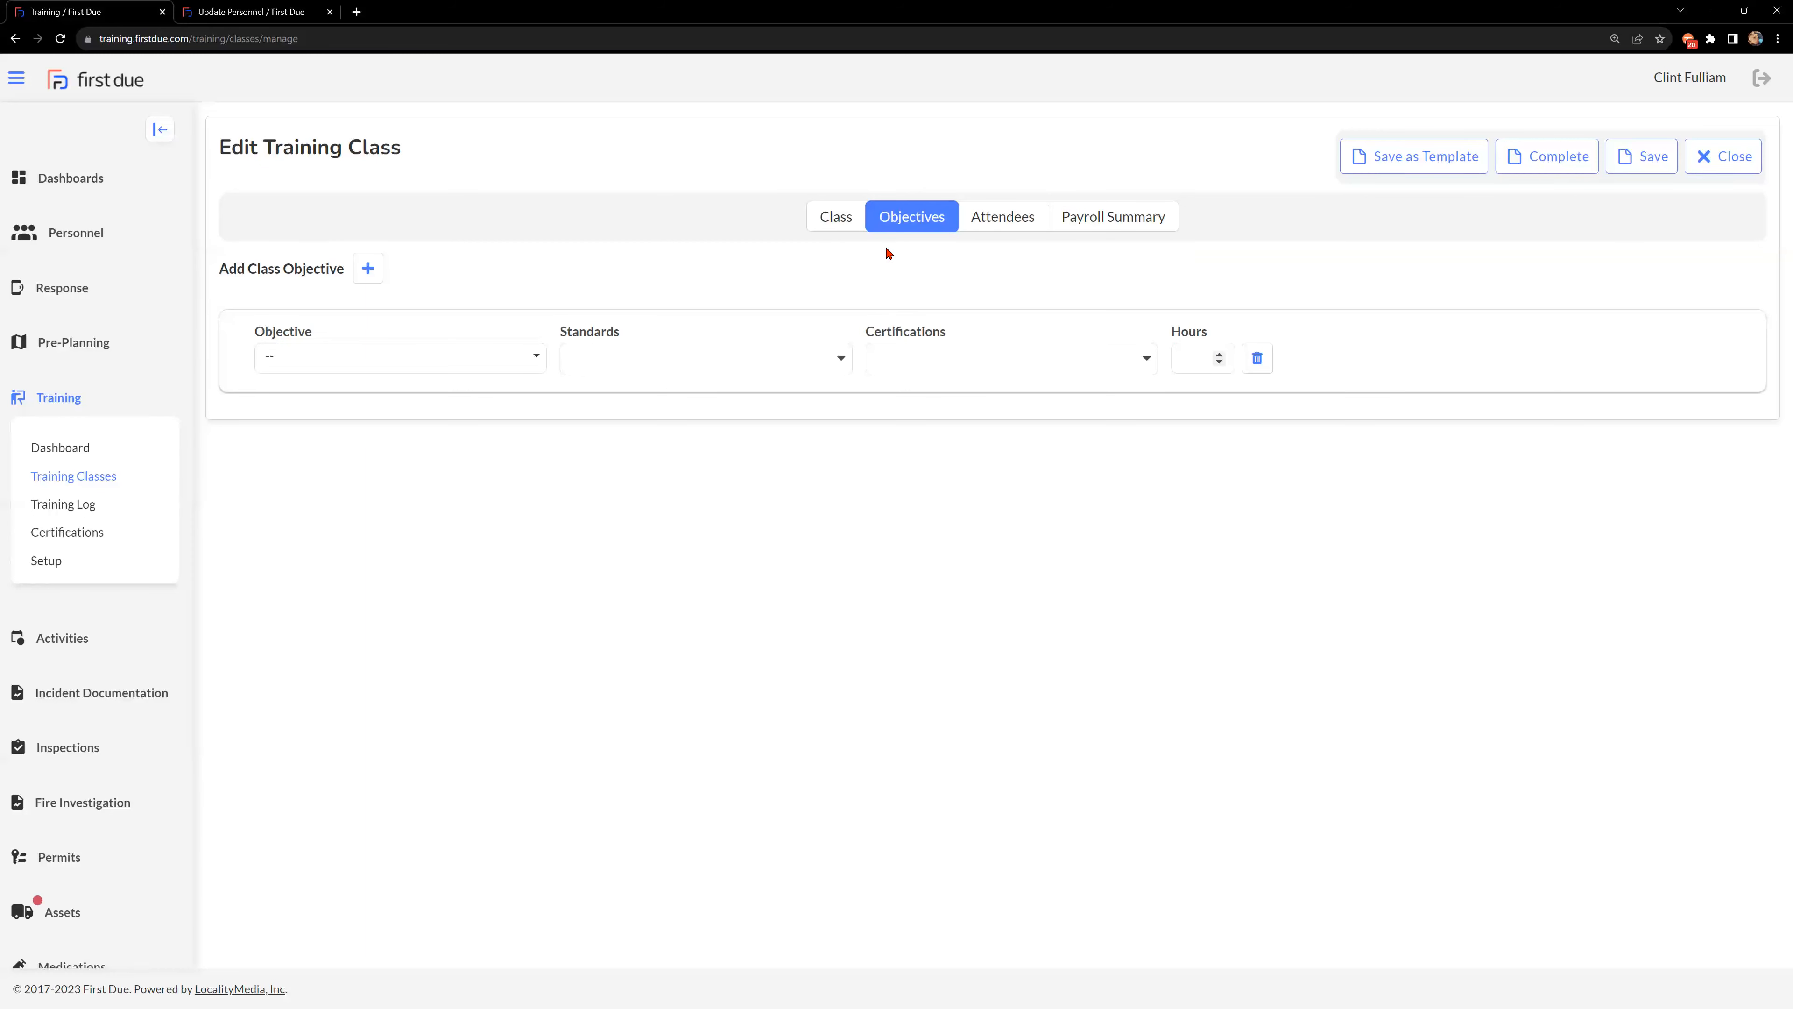
click(367, 275)
click(367, 278)
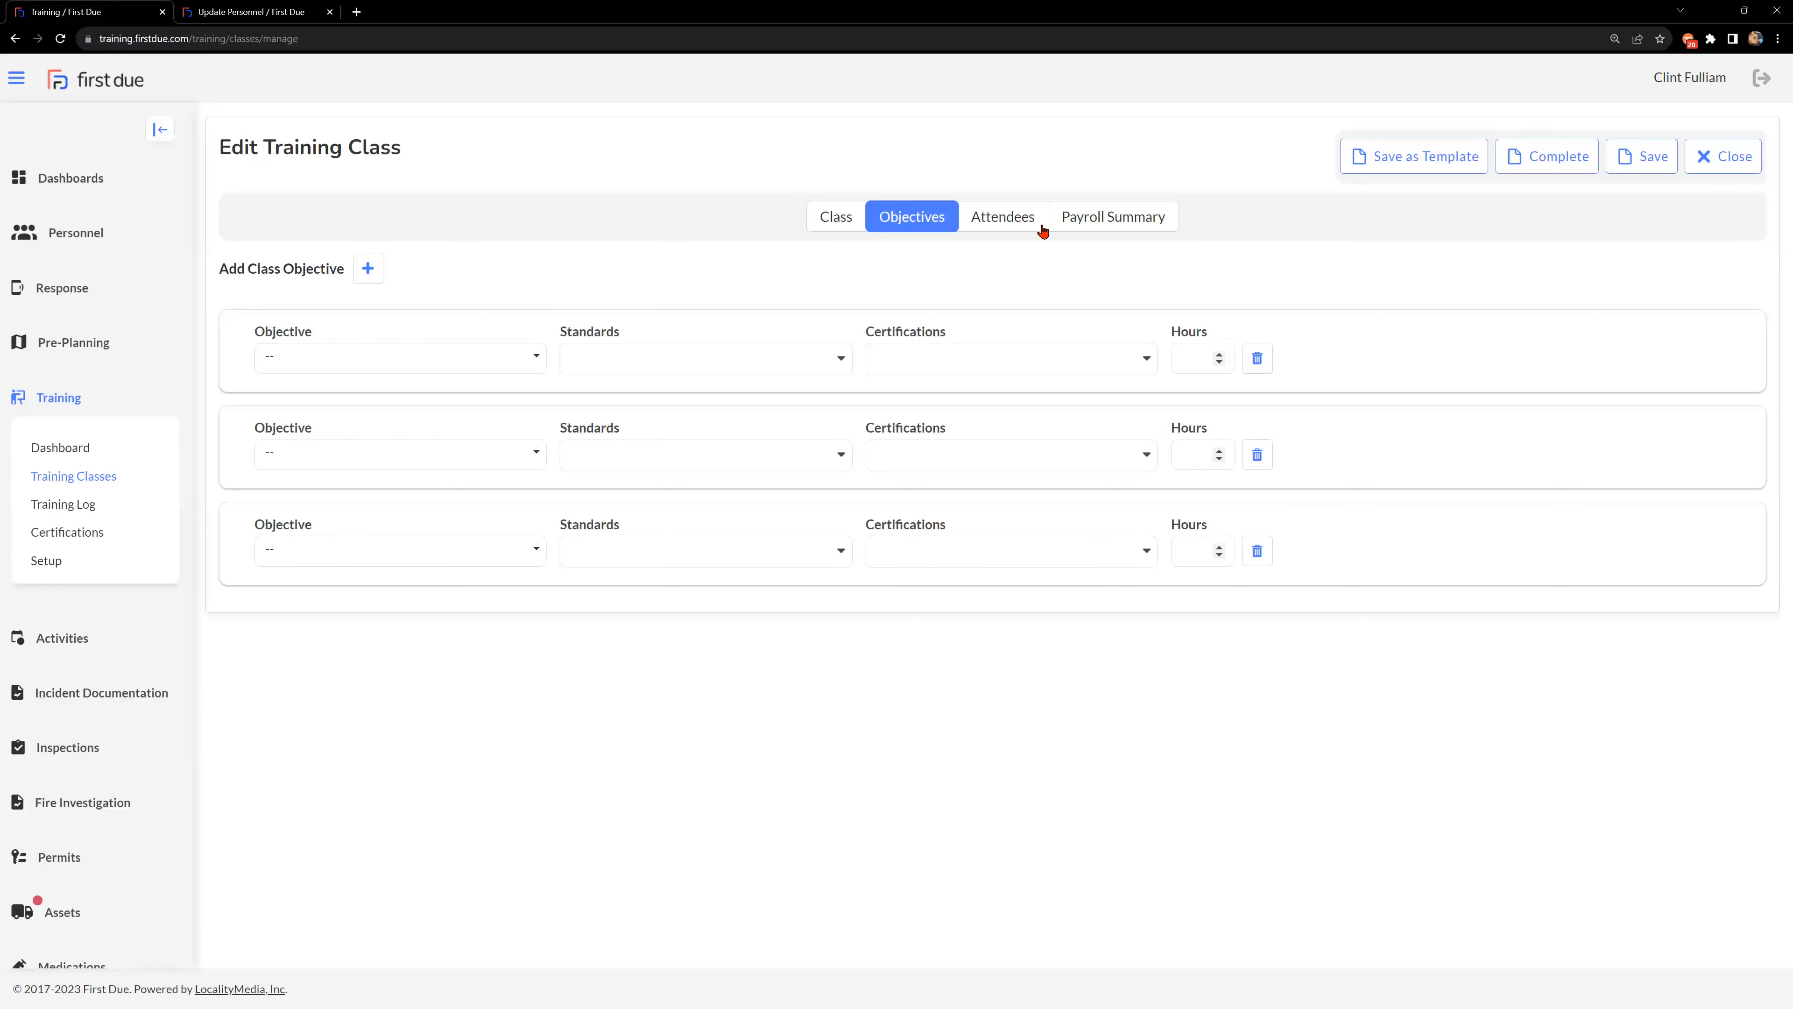
Add the logged-in user as a class attendee by searching All System Users for their first name, and save.
click(1016, 222)
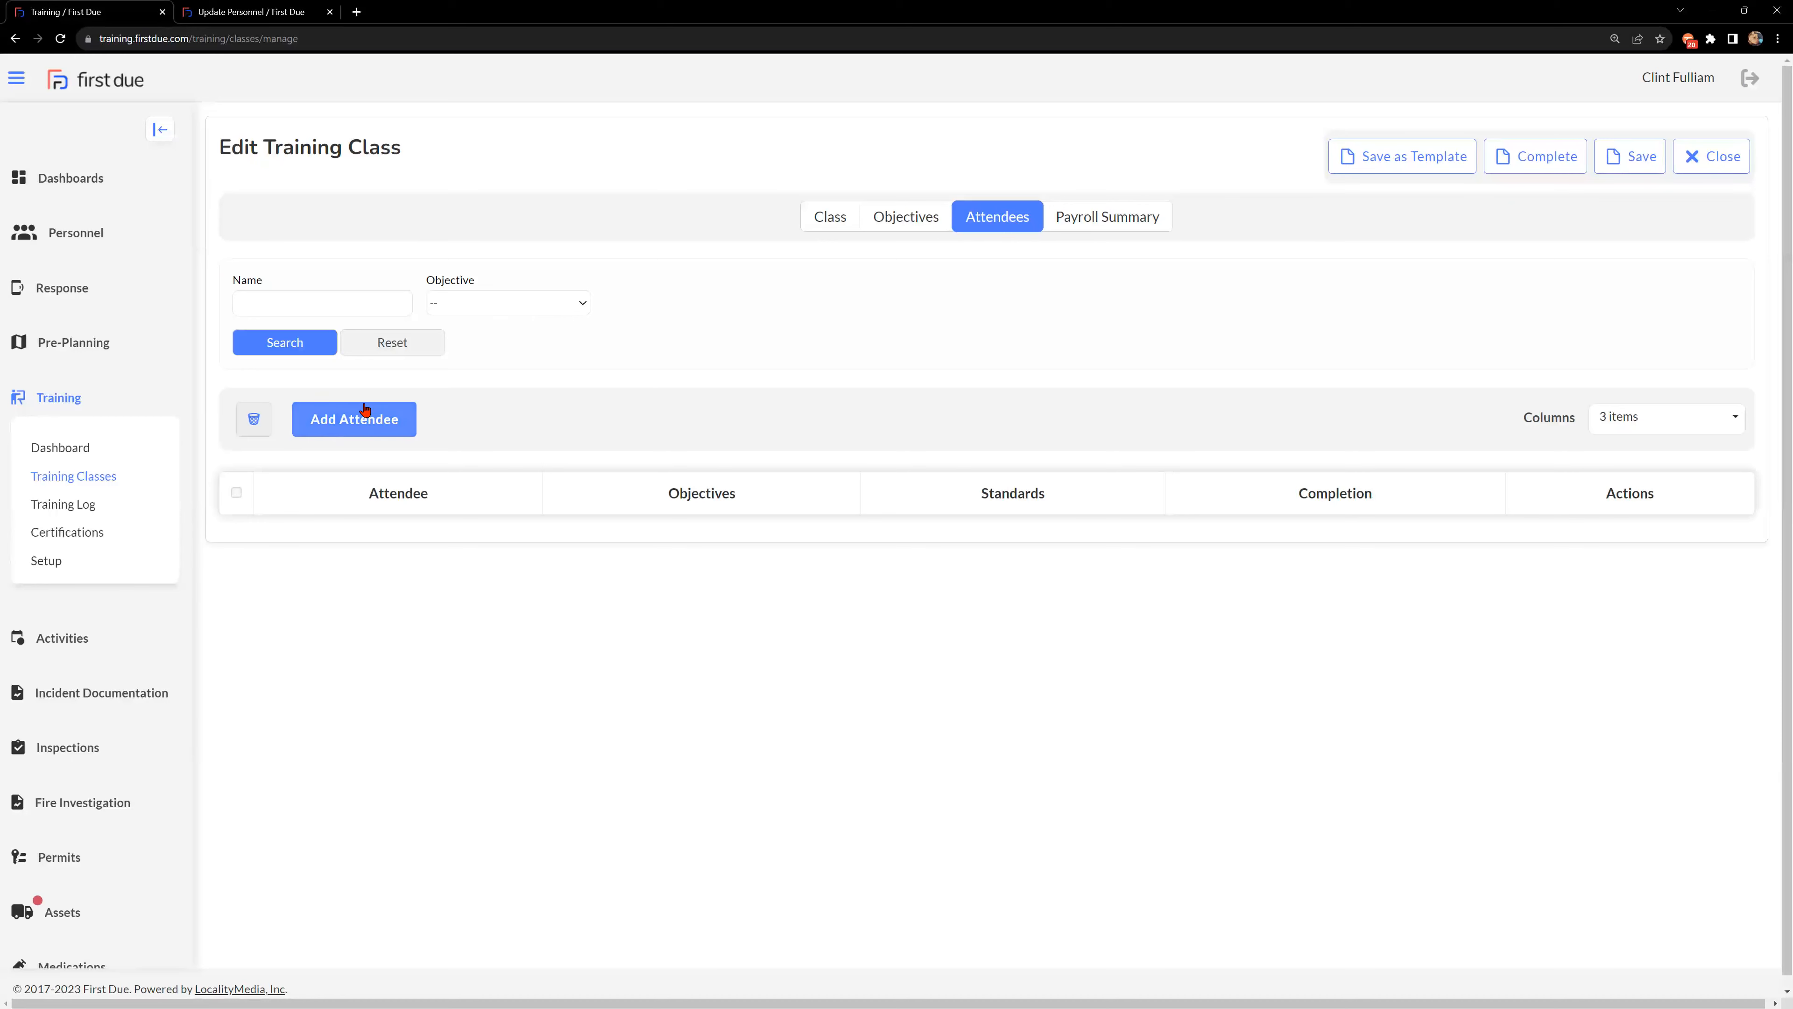
click(398, 423)
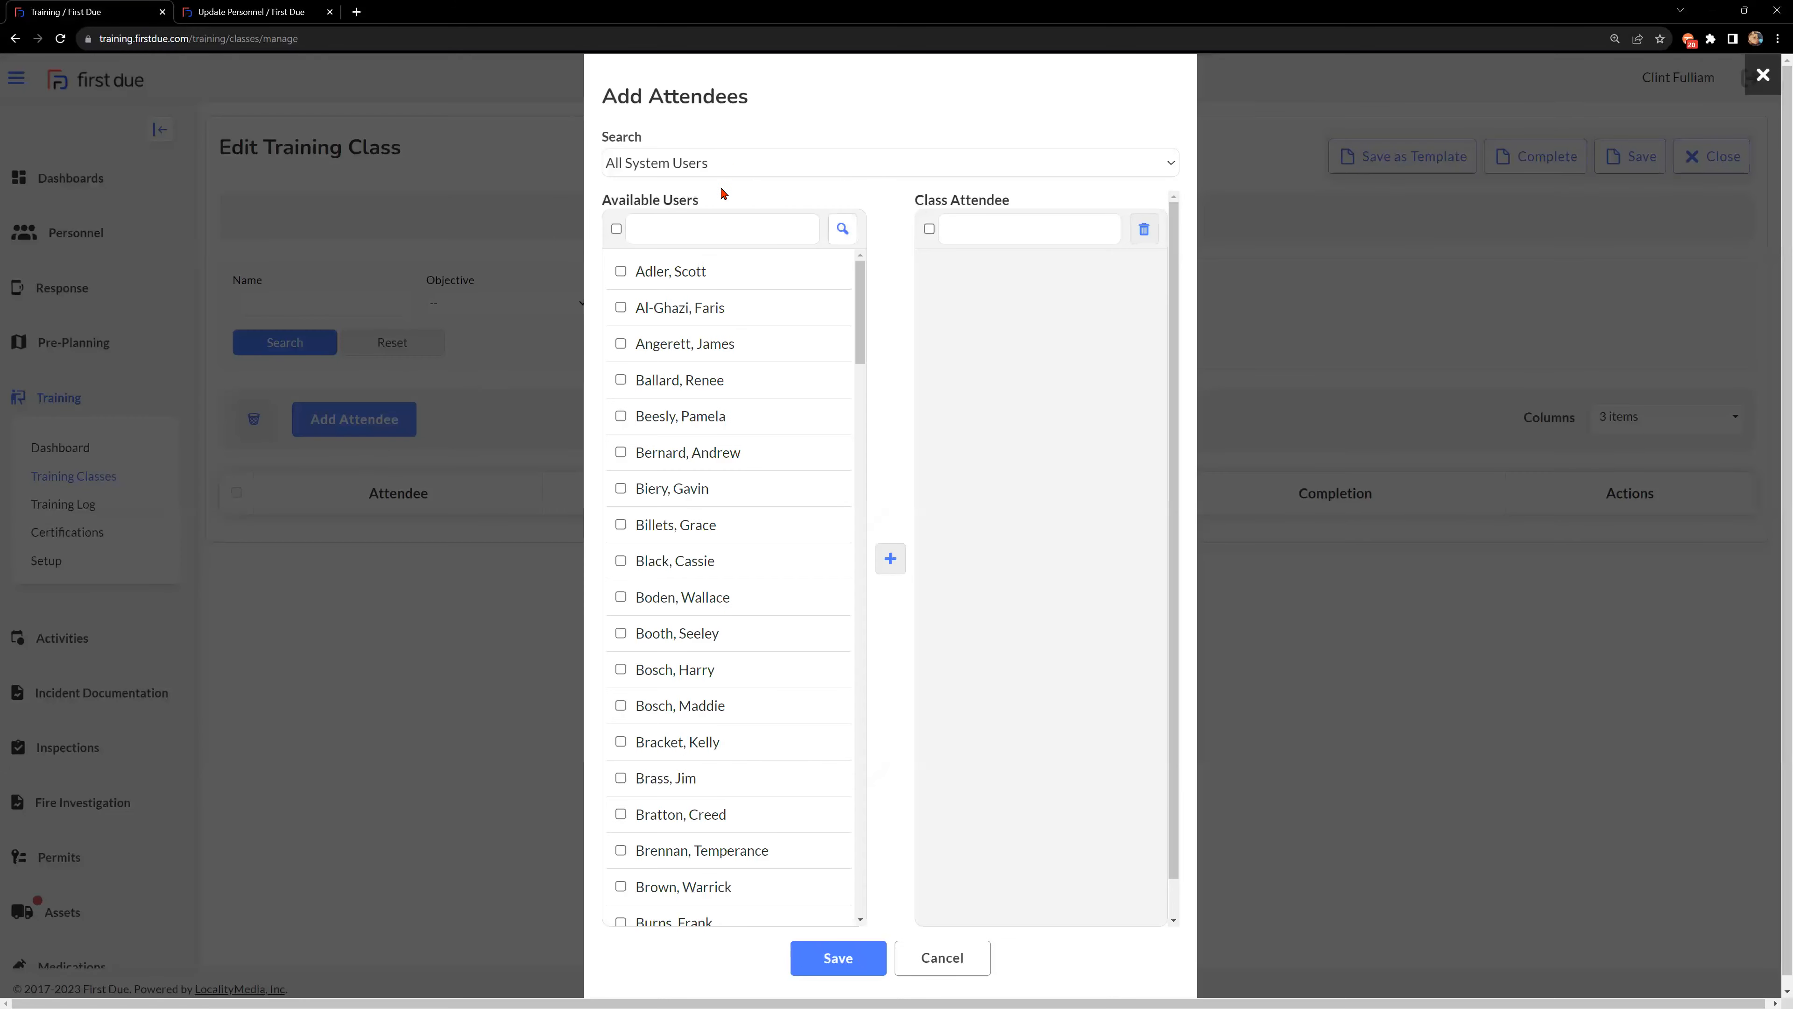
click(742, 164)
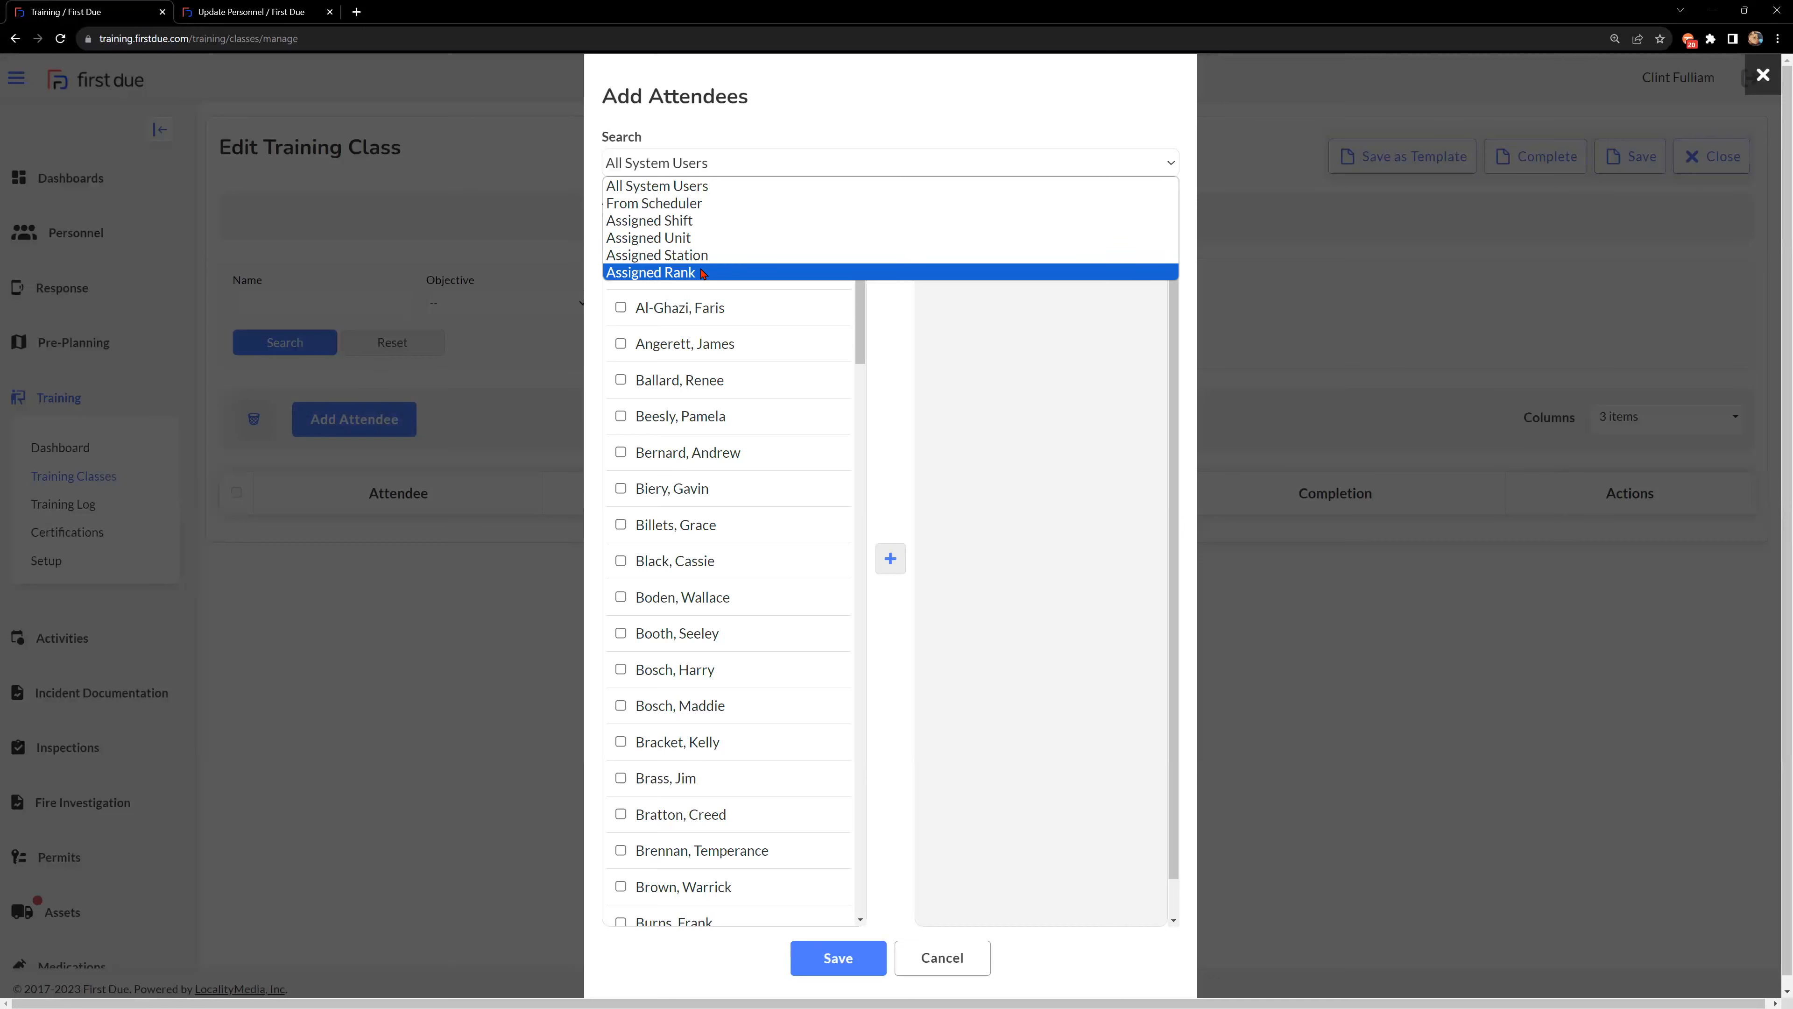
click(724, 181)
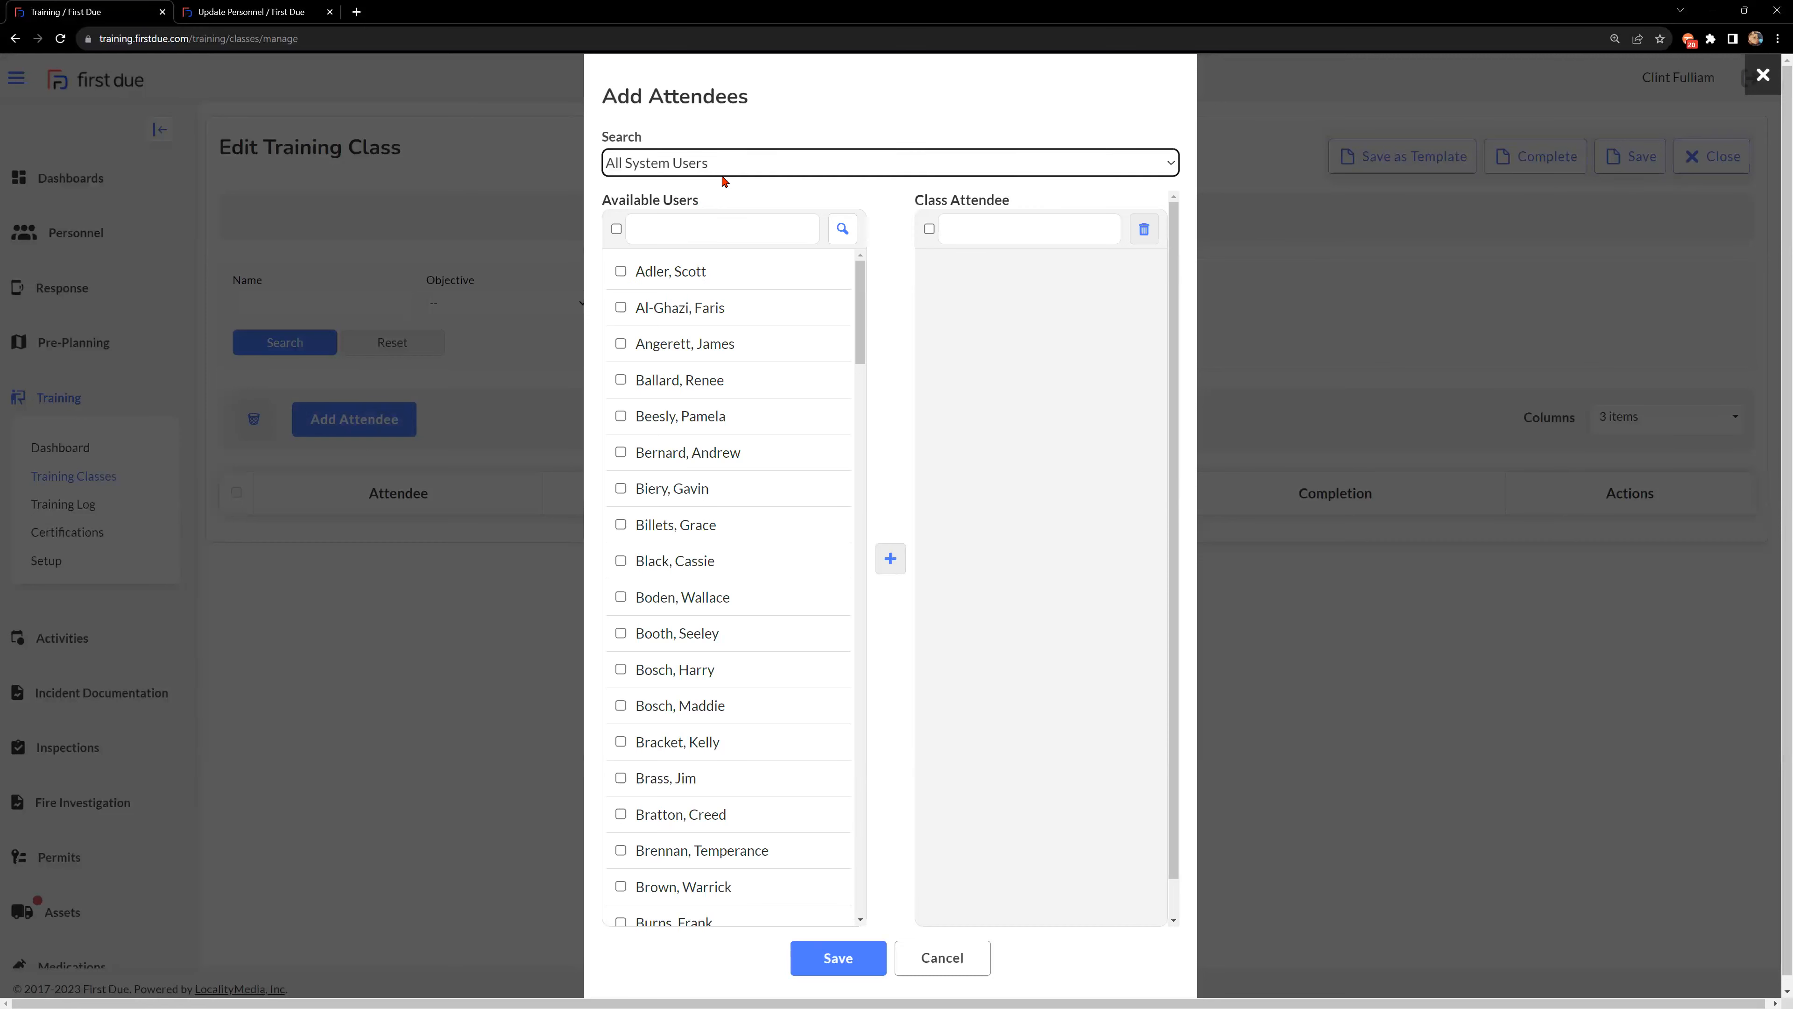
click(694, 237)
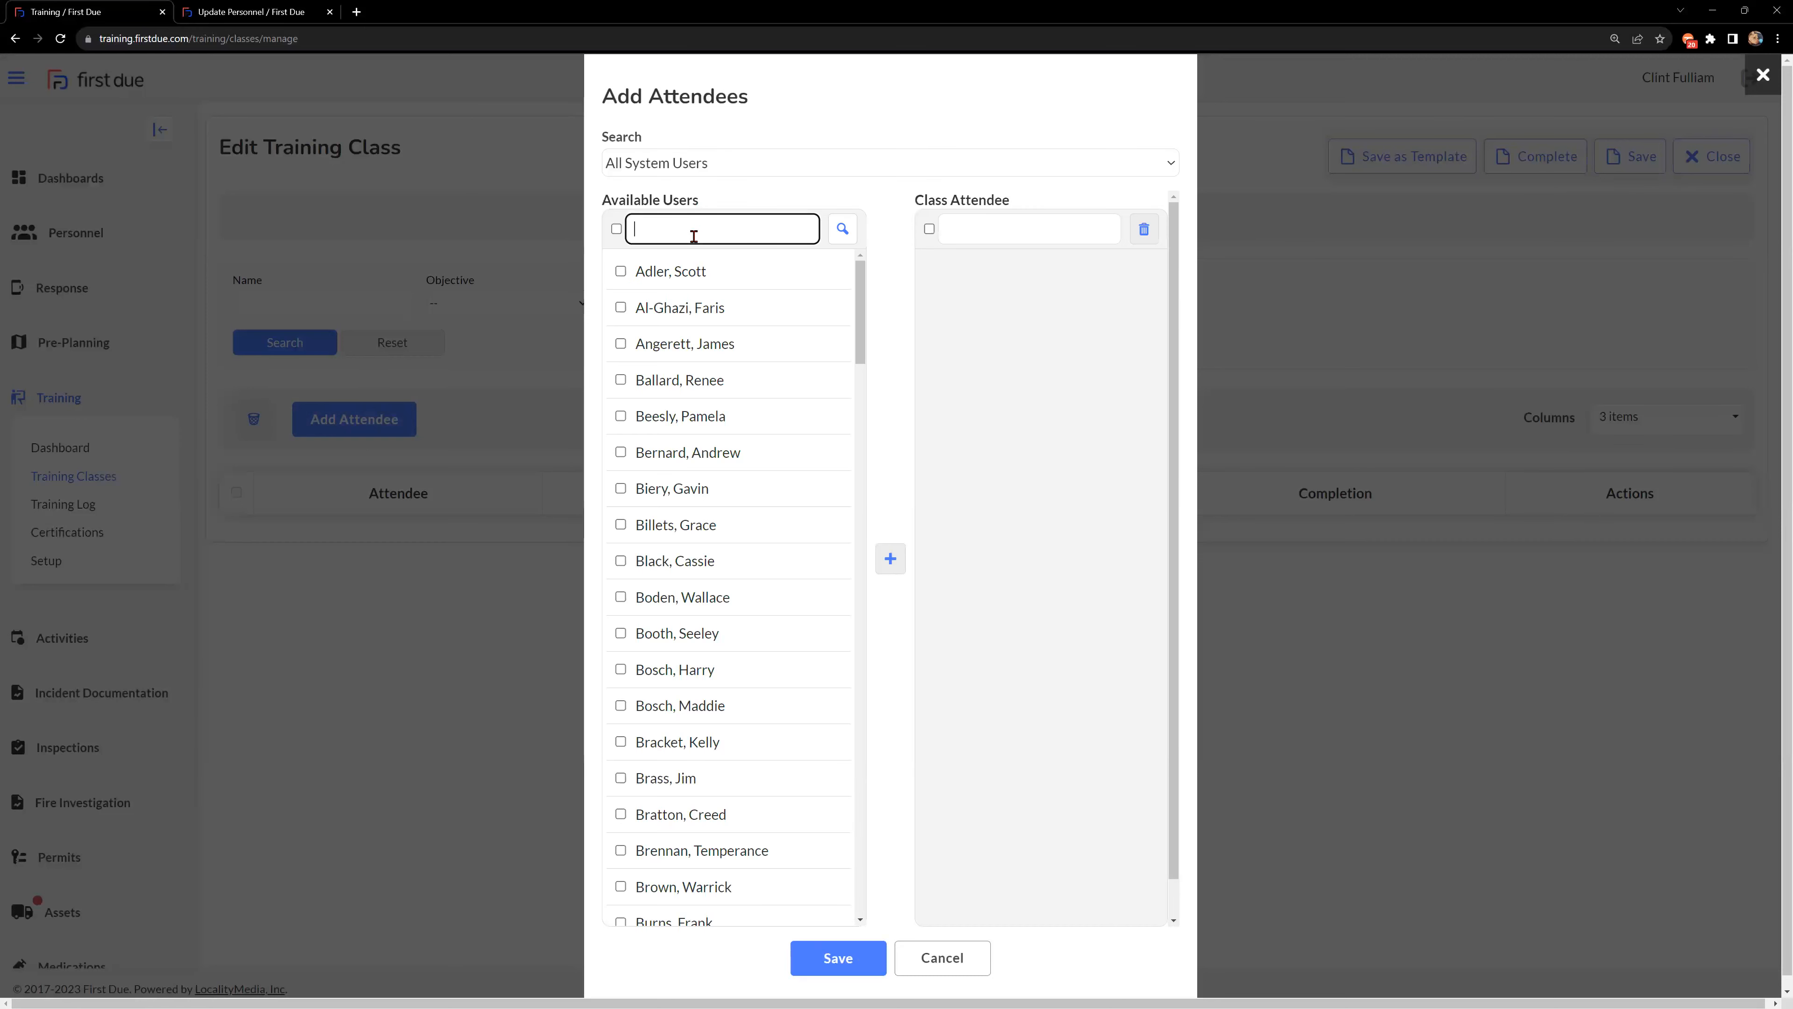
click(843, 226)
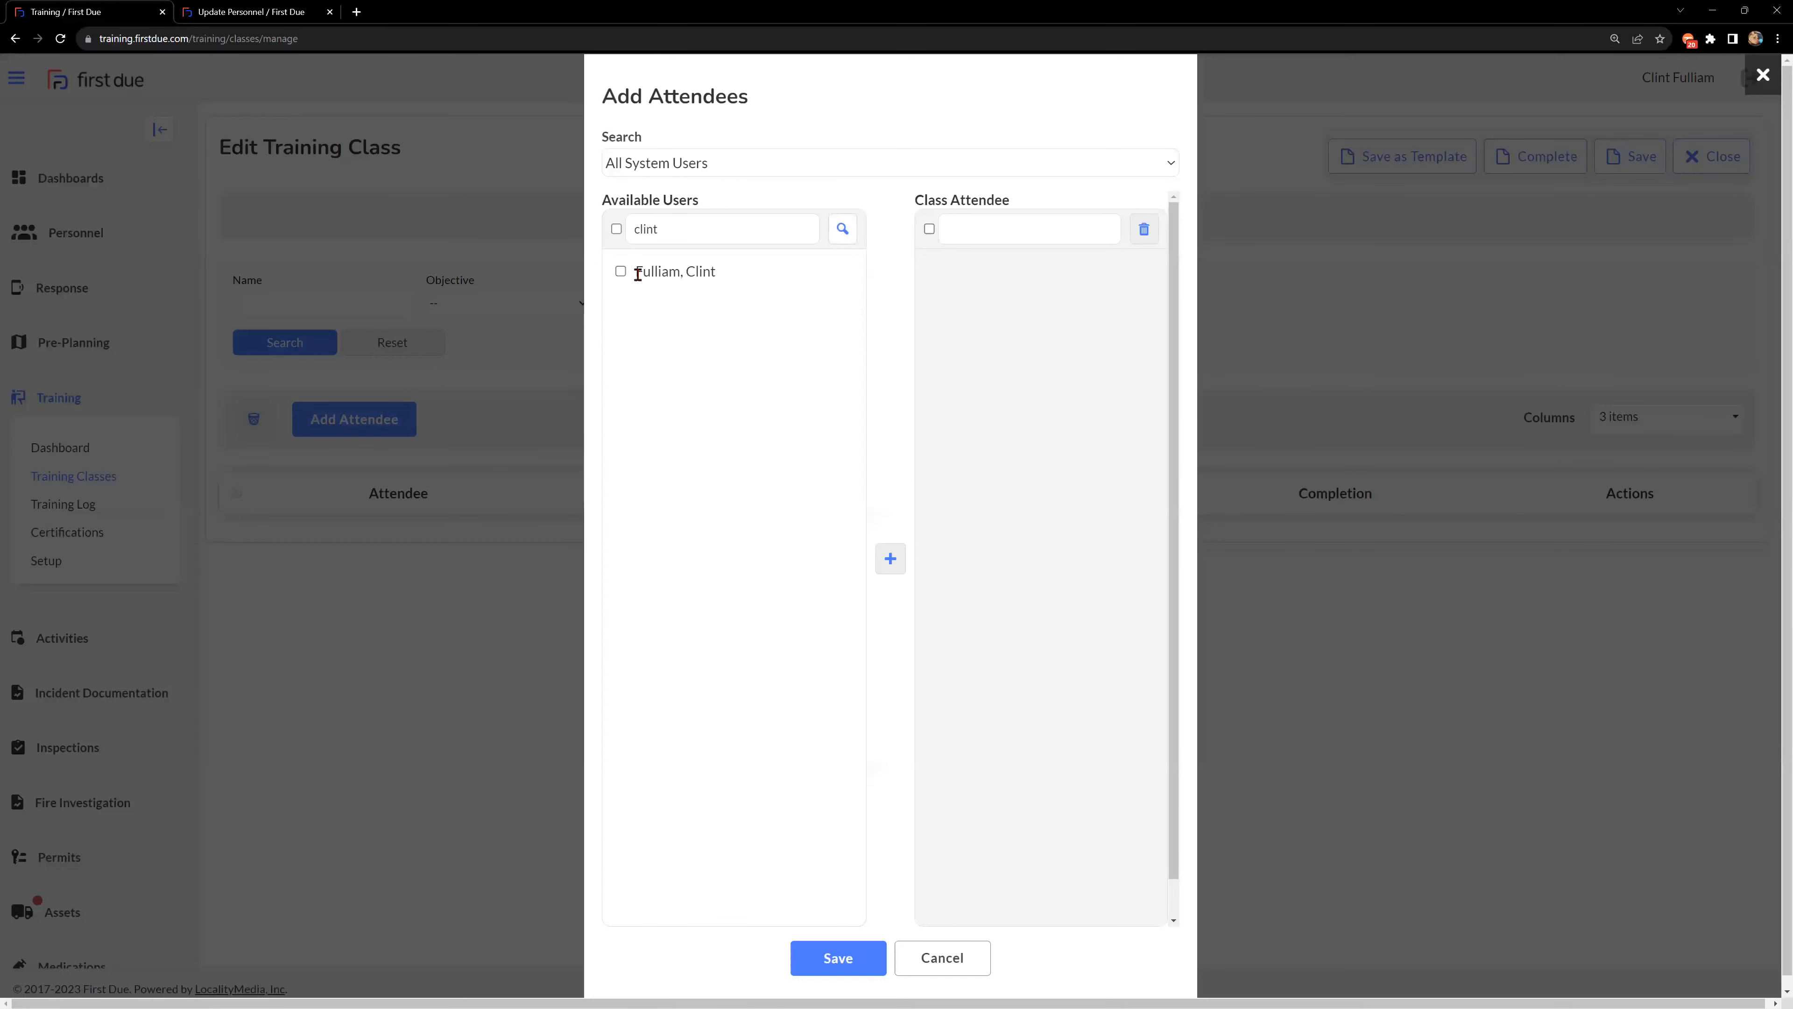
click(621, 275)
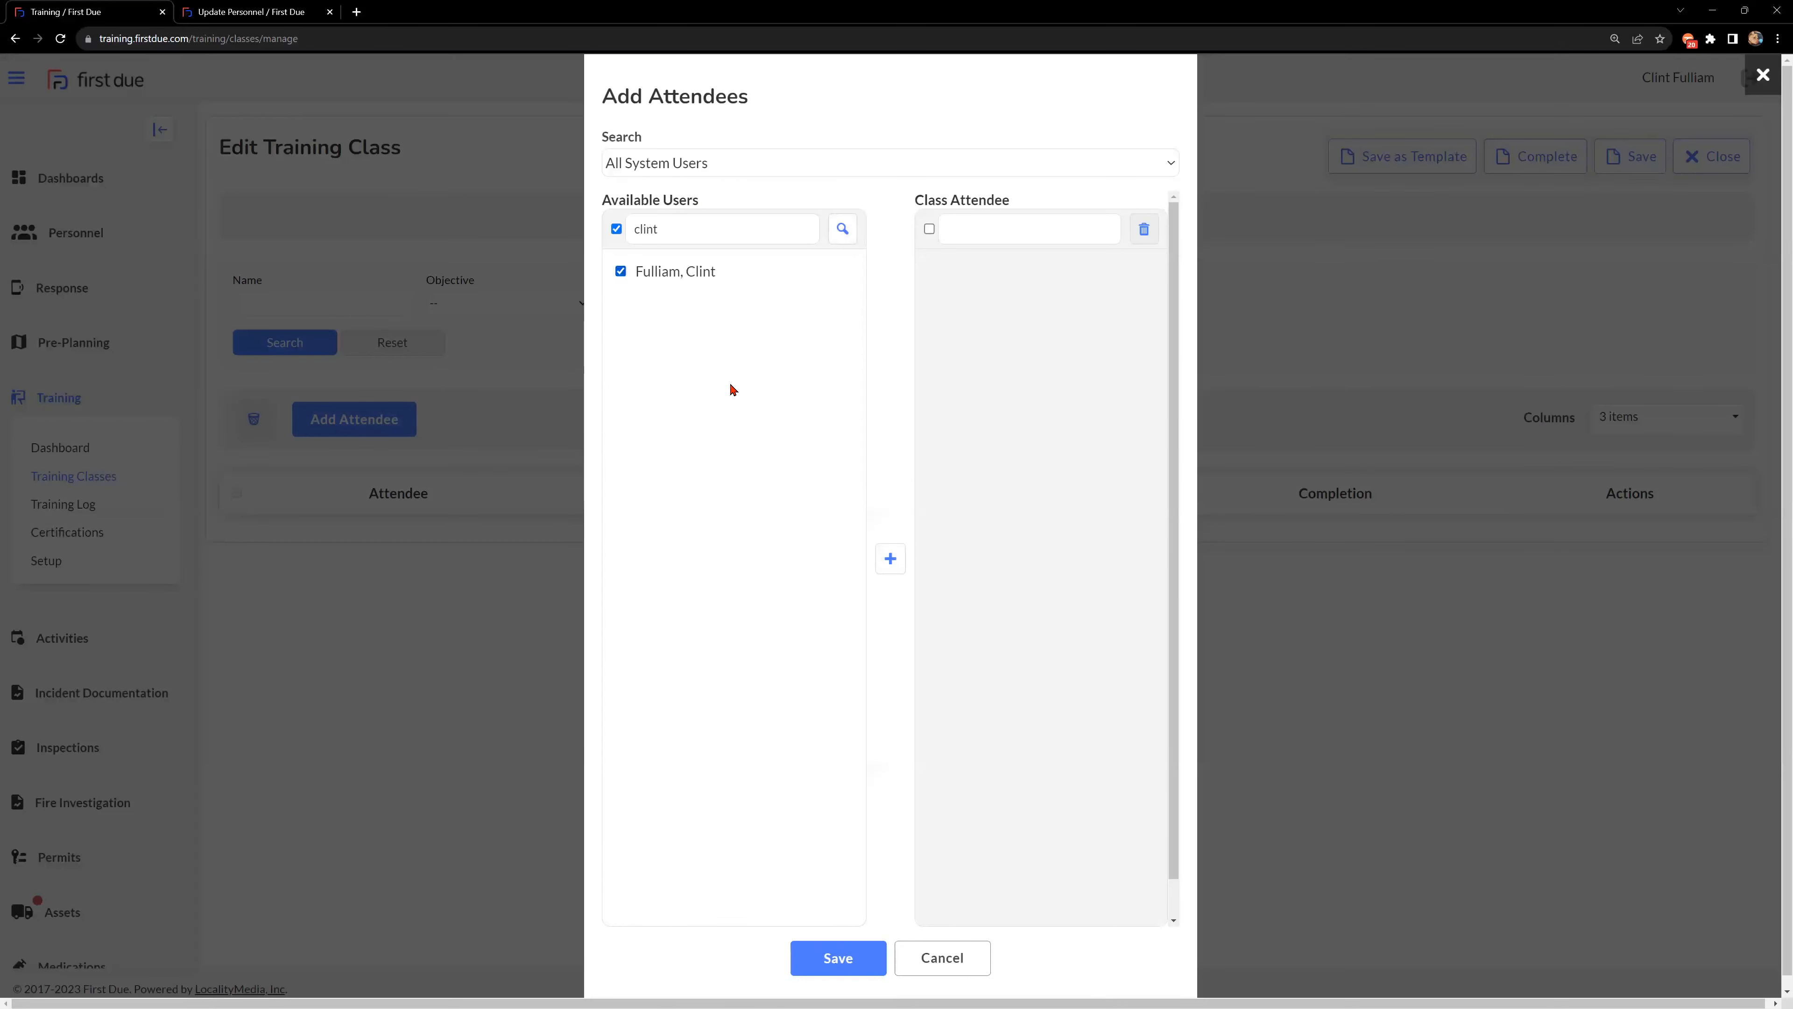
click(890, 559)
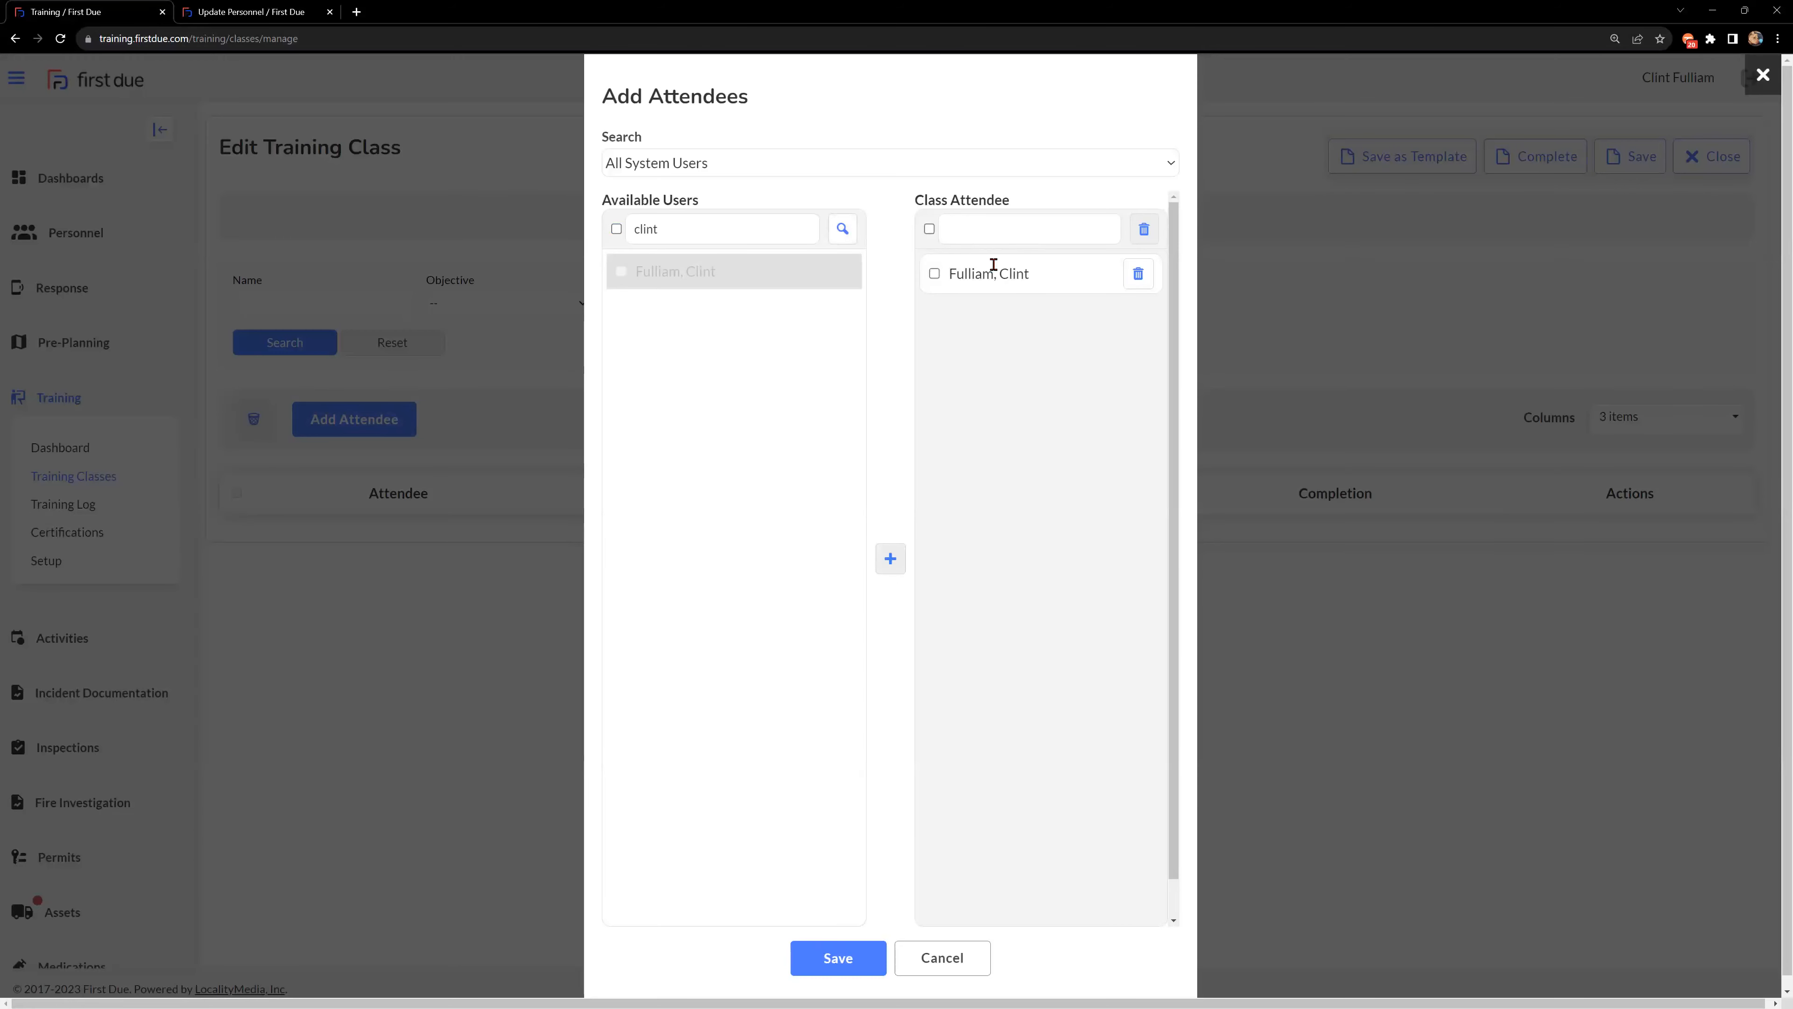
click(853, 960)
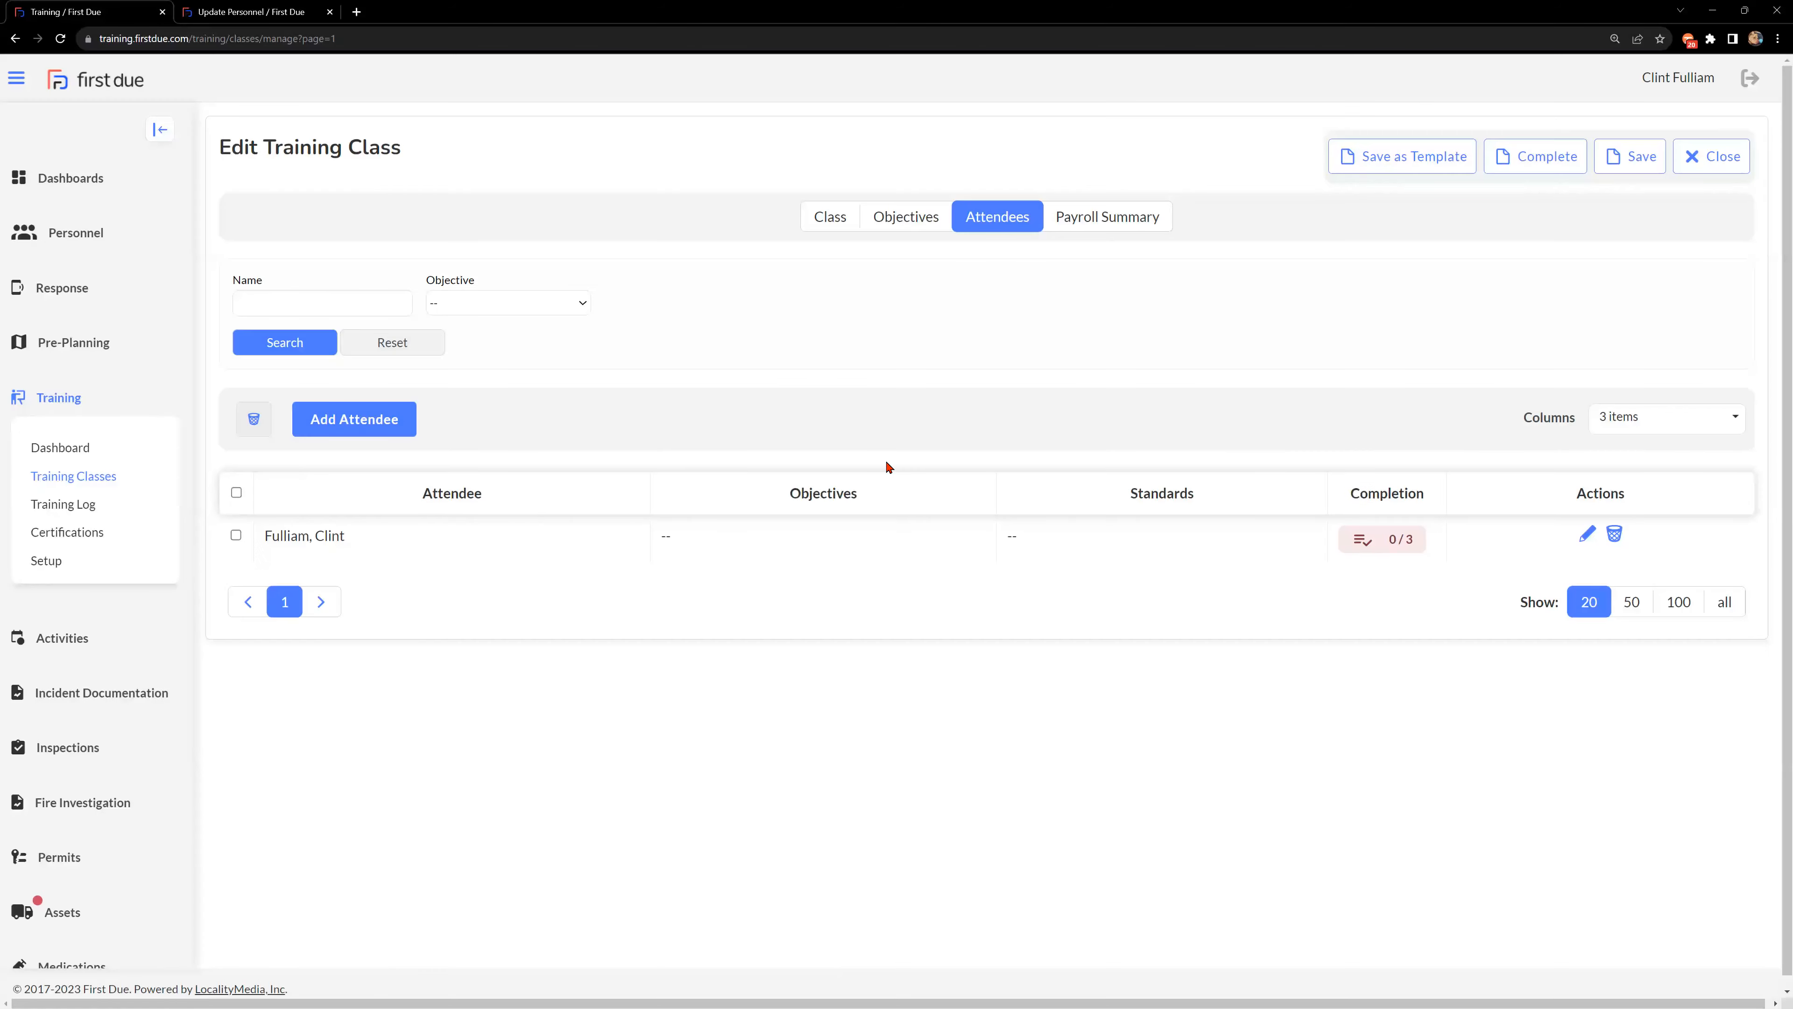
Try adding the Engine 17 crew from the scheduler for 10/13/2023 as class attendees, and cancel without saving.
click(368, 418)
click(651, 165)
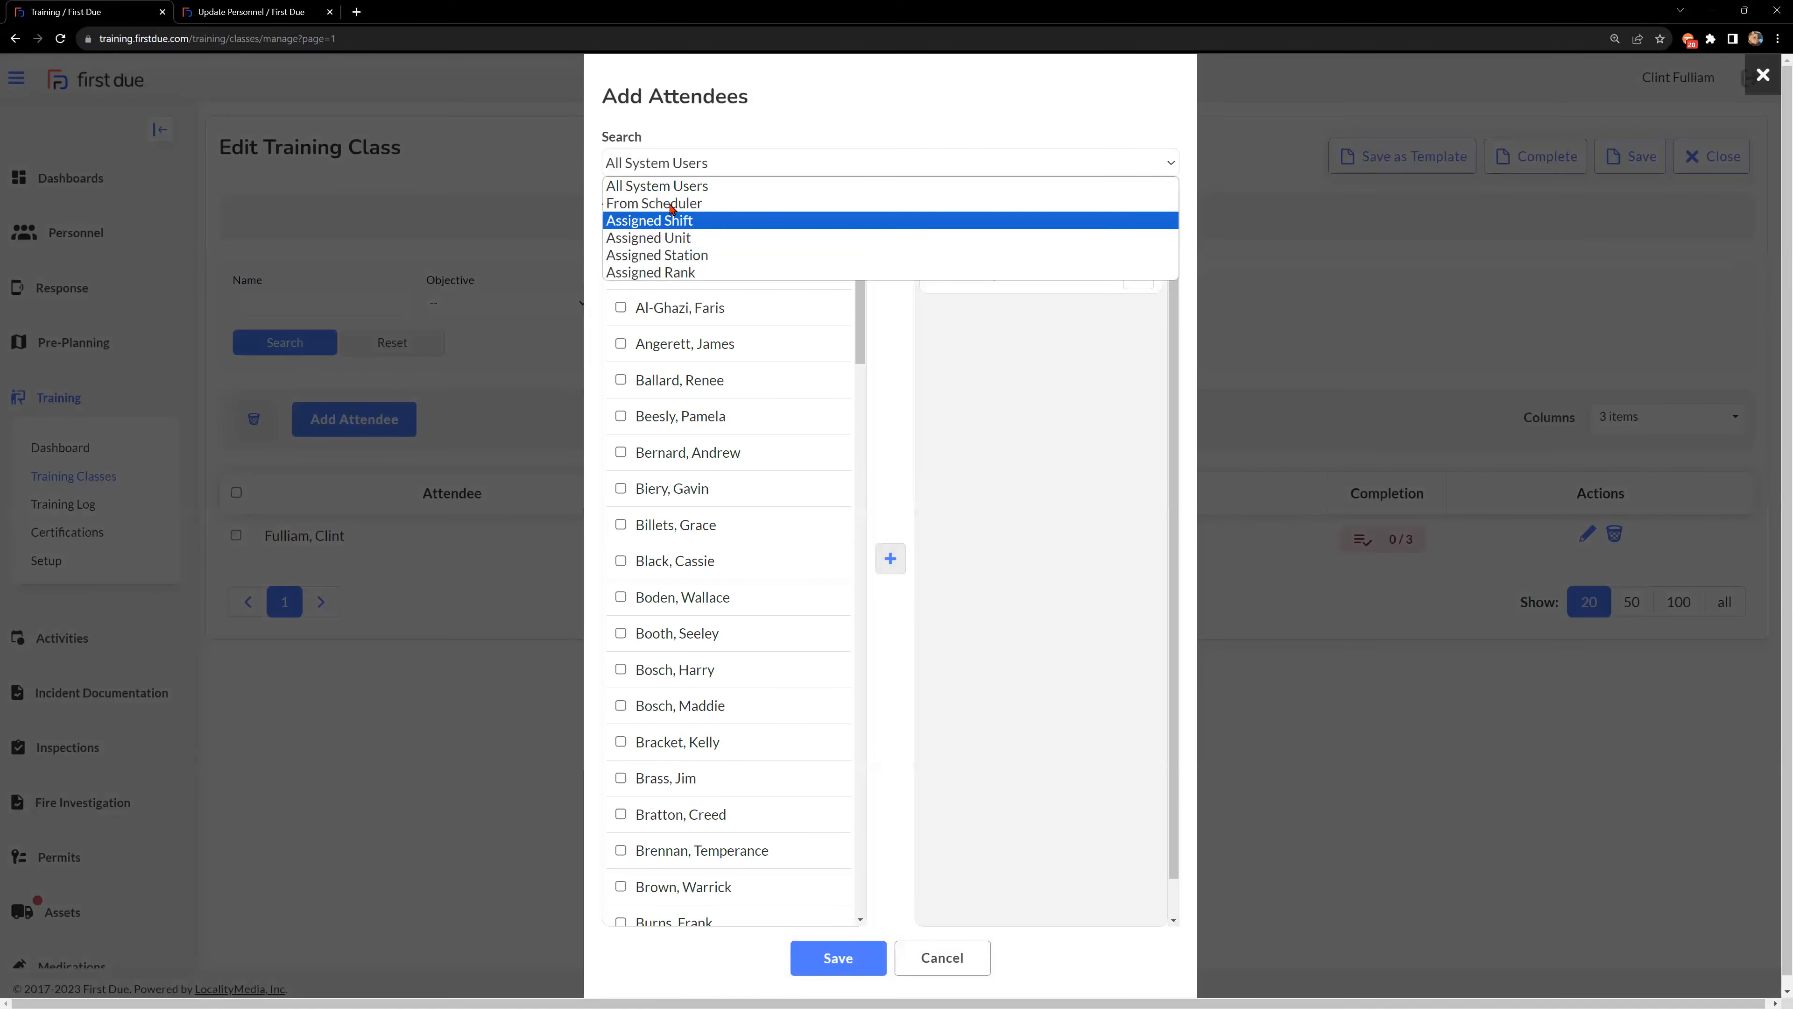
click(671, 204)
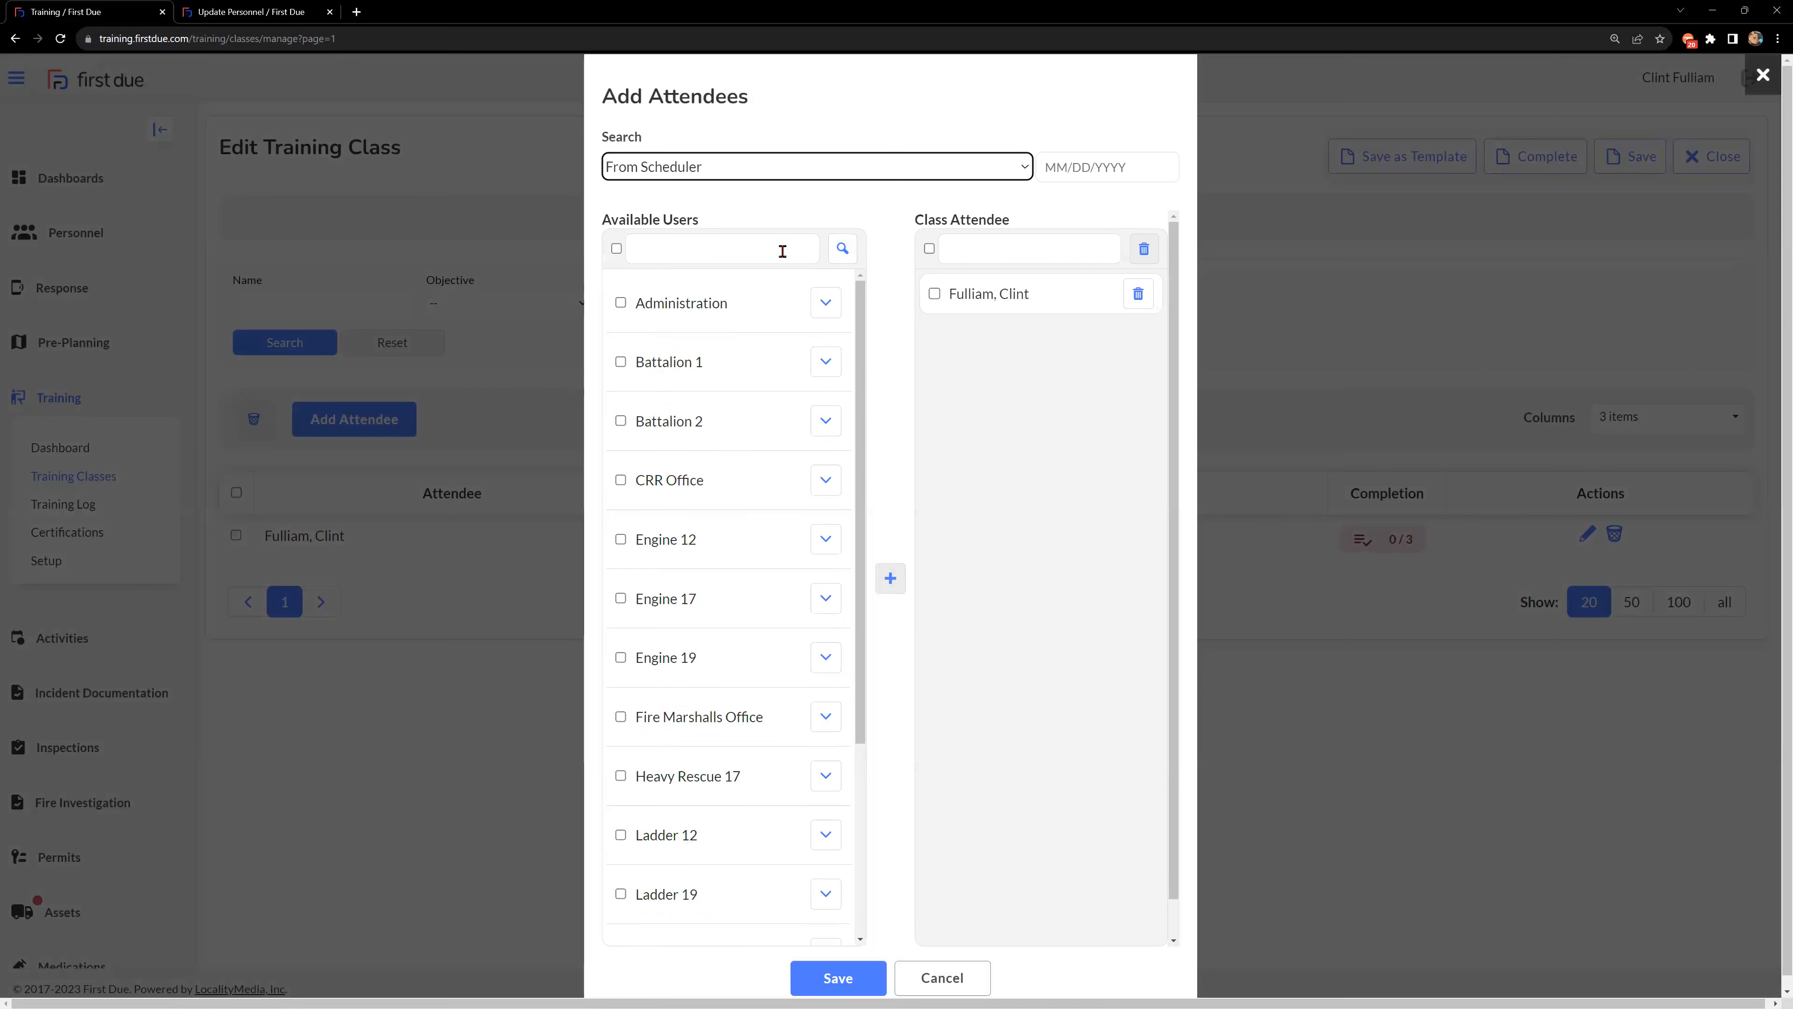
click(1069, 165)
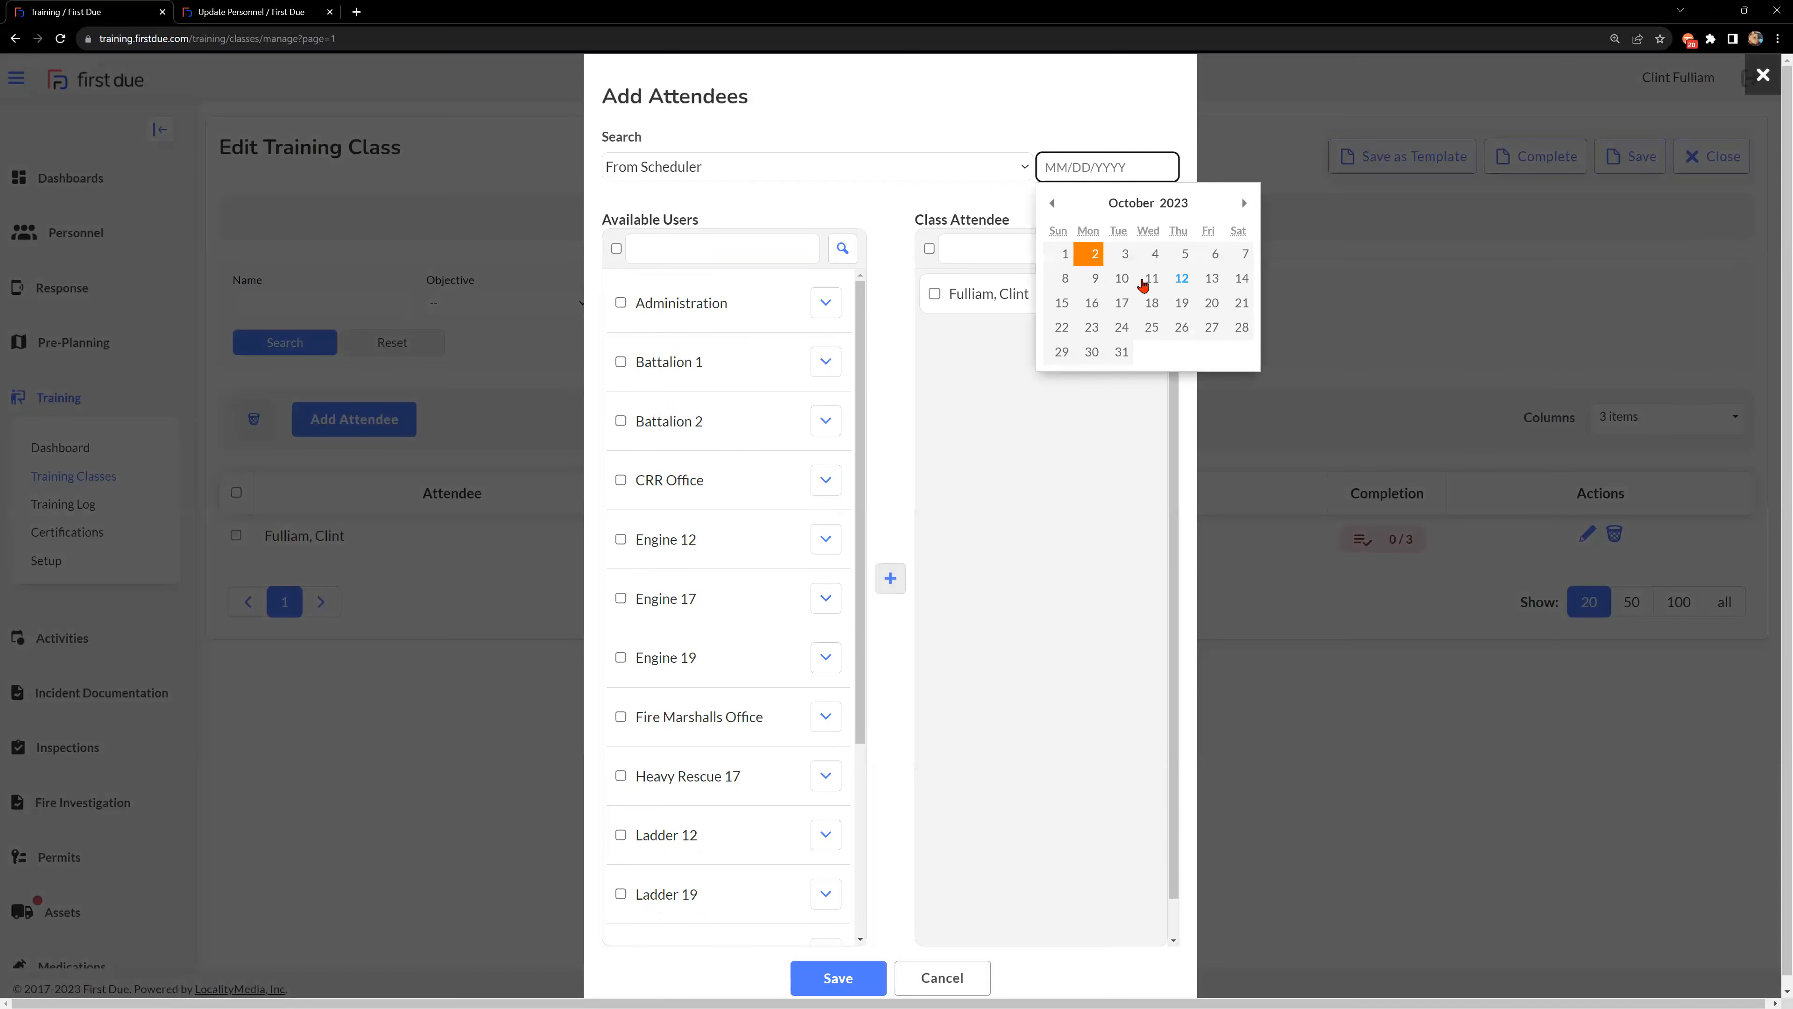
click(1211, 279)
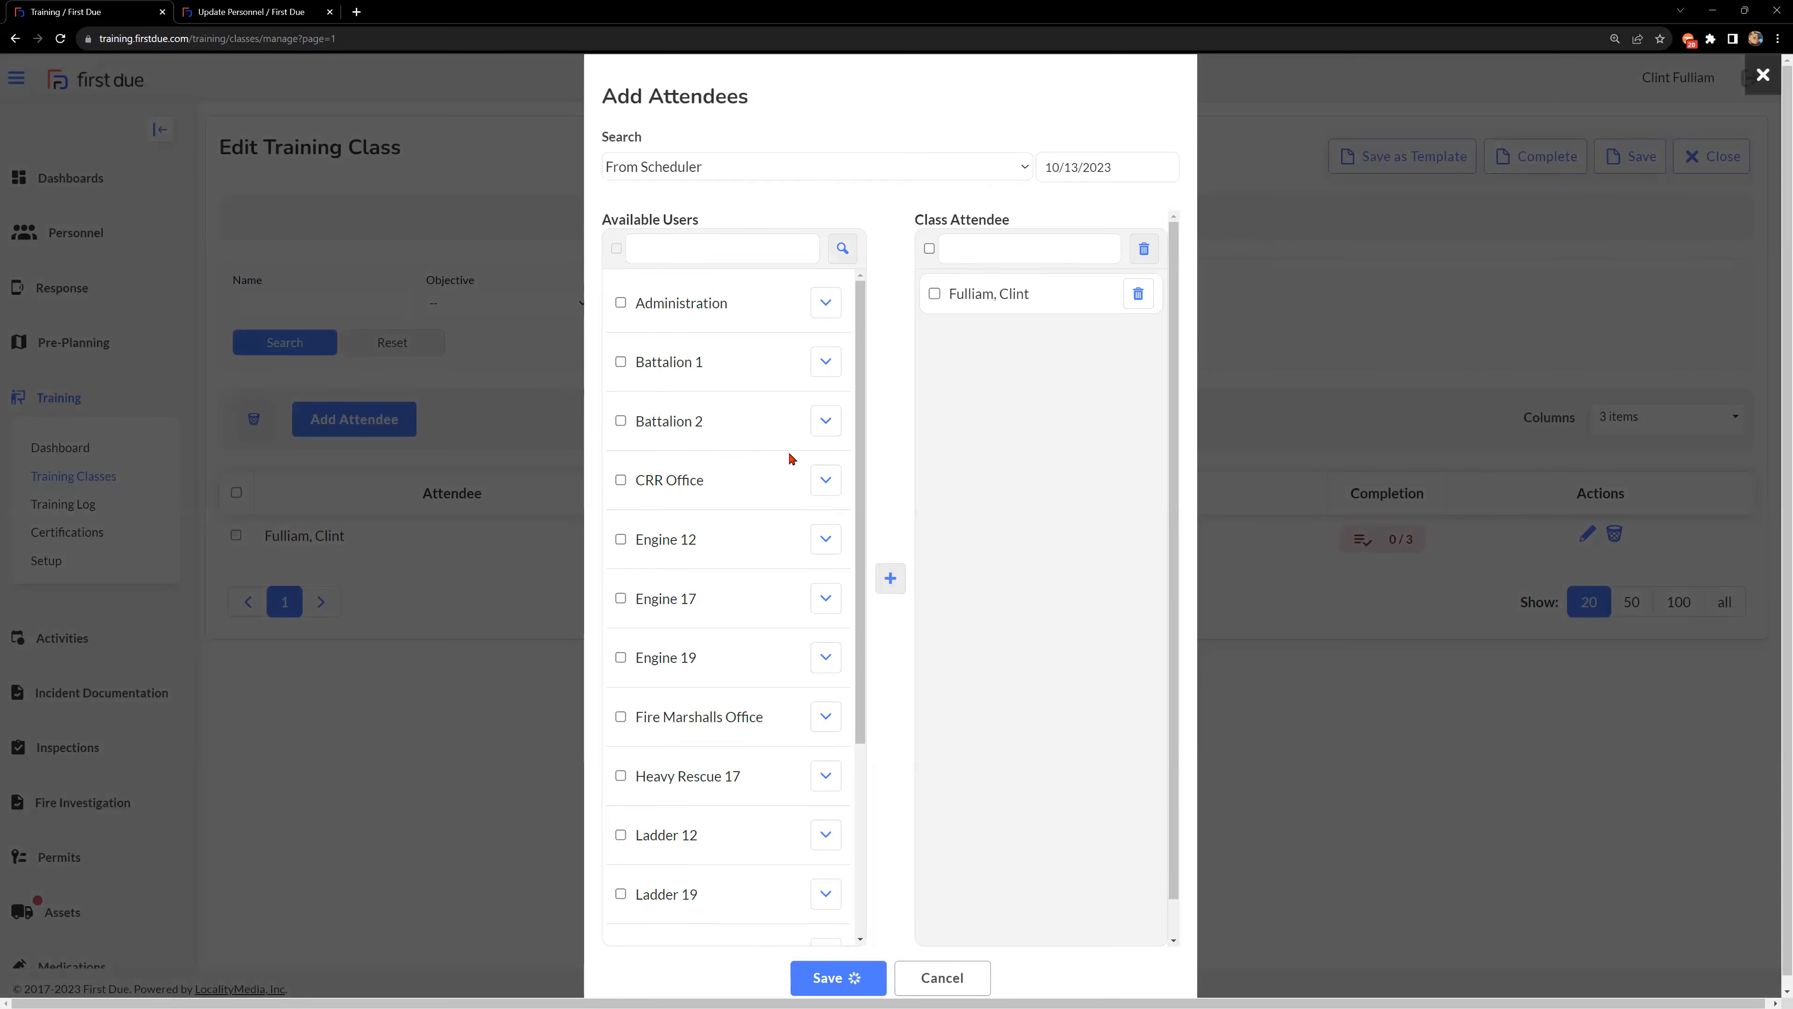
scroll(660, 466, down, 1)
scroll(670, 583, up, 1)
scroll(655, 588, down, 1)
click(622, 588)
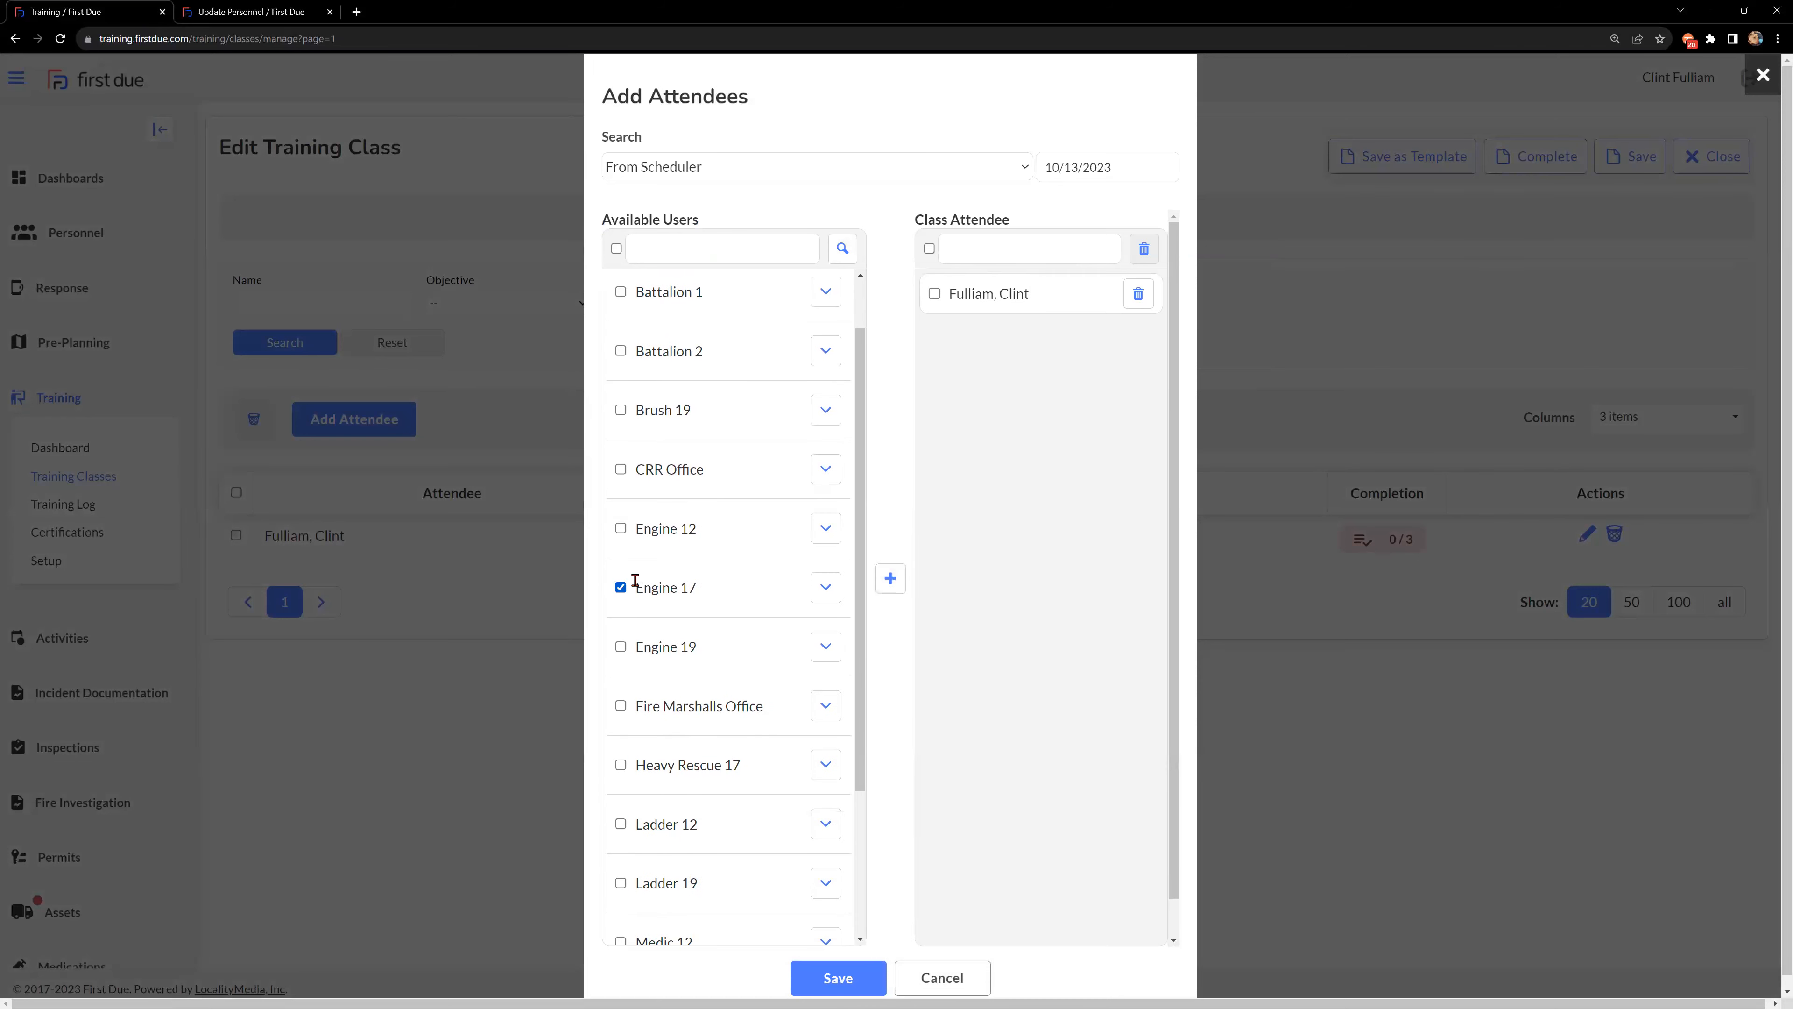
click(822, 598)
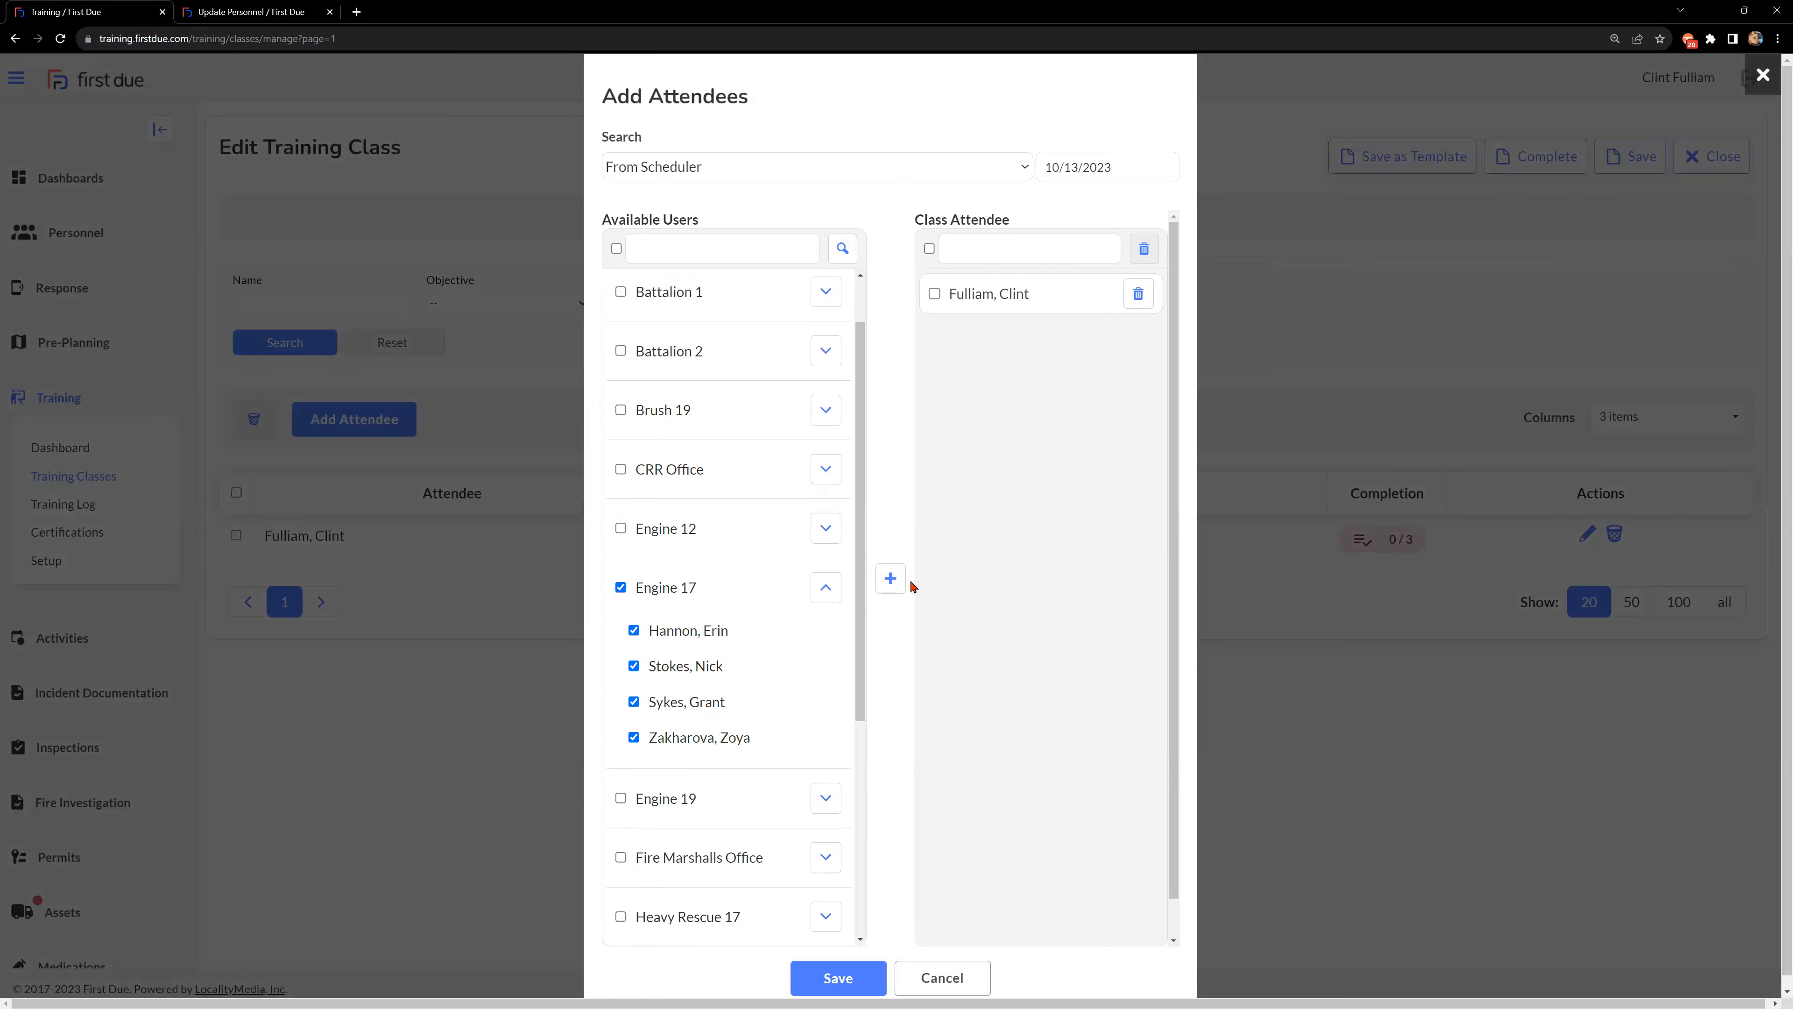
click(896, 583)
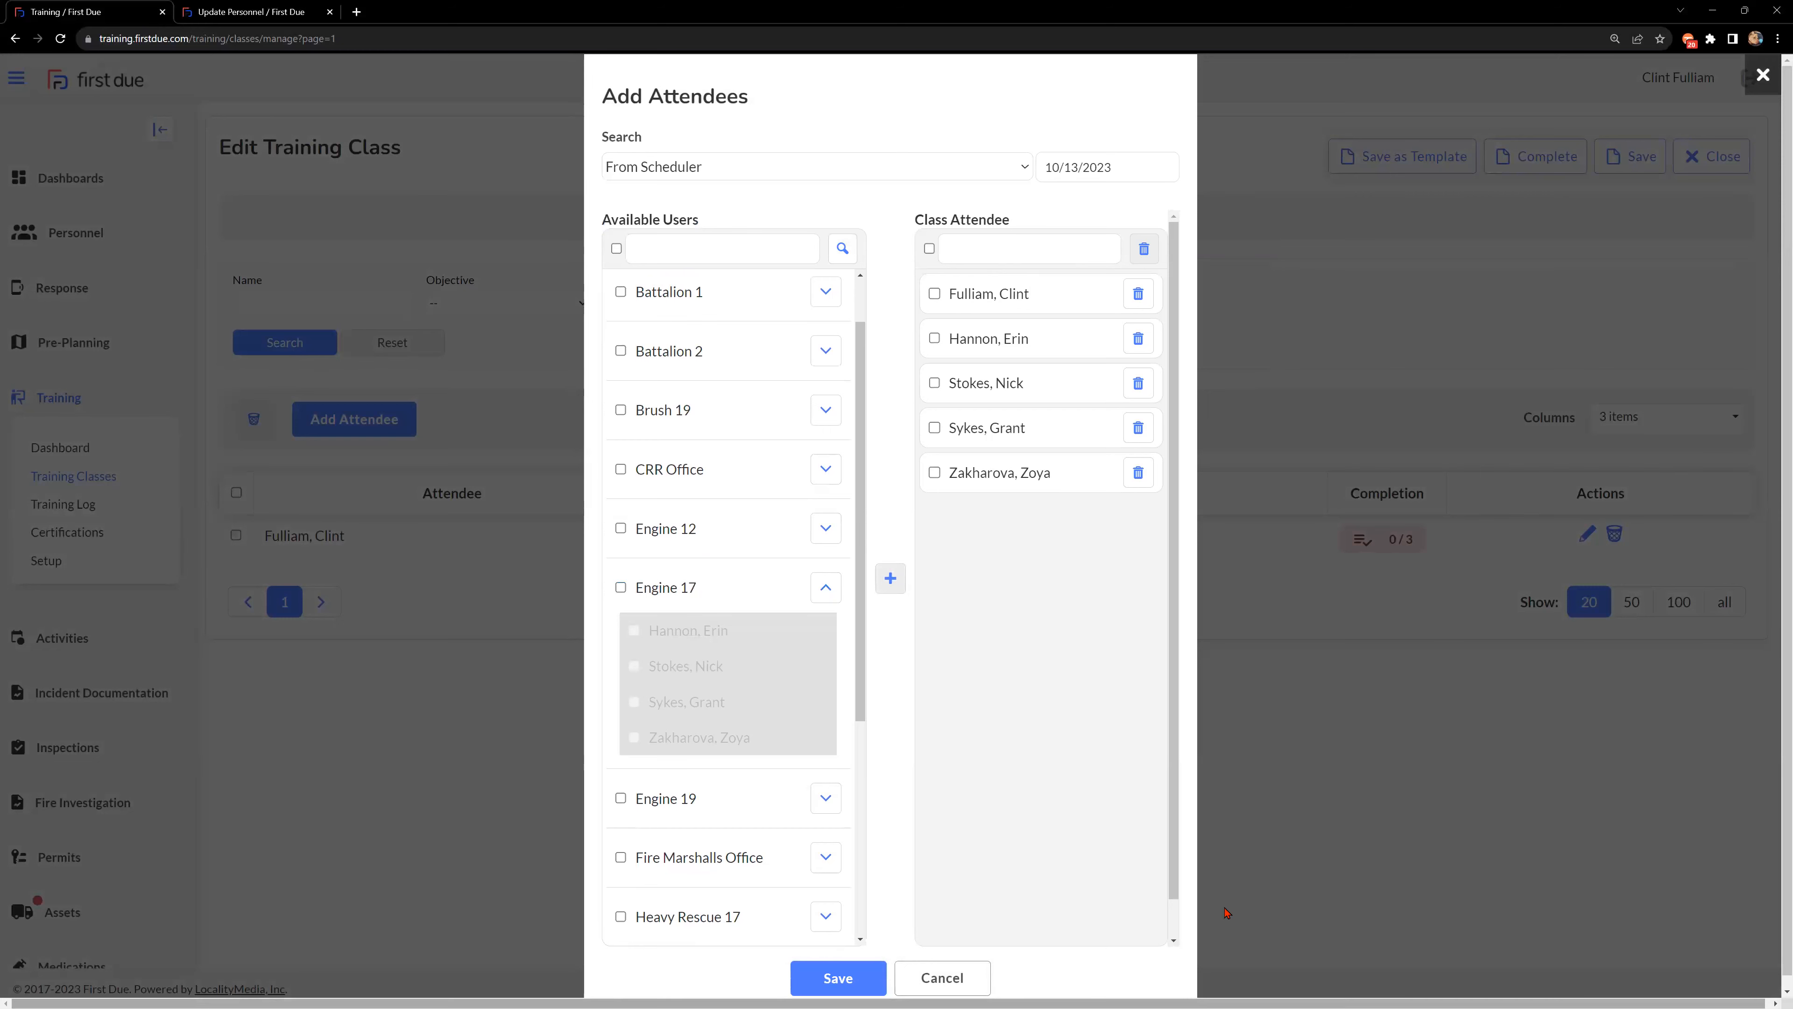
click(953, 983)
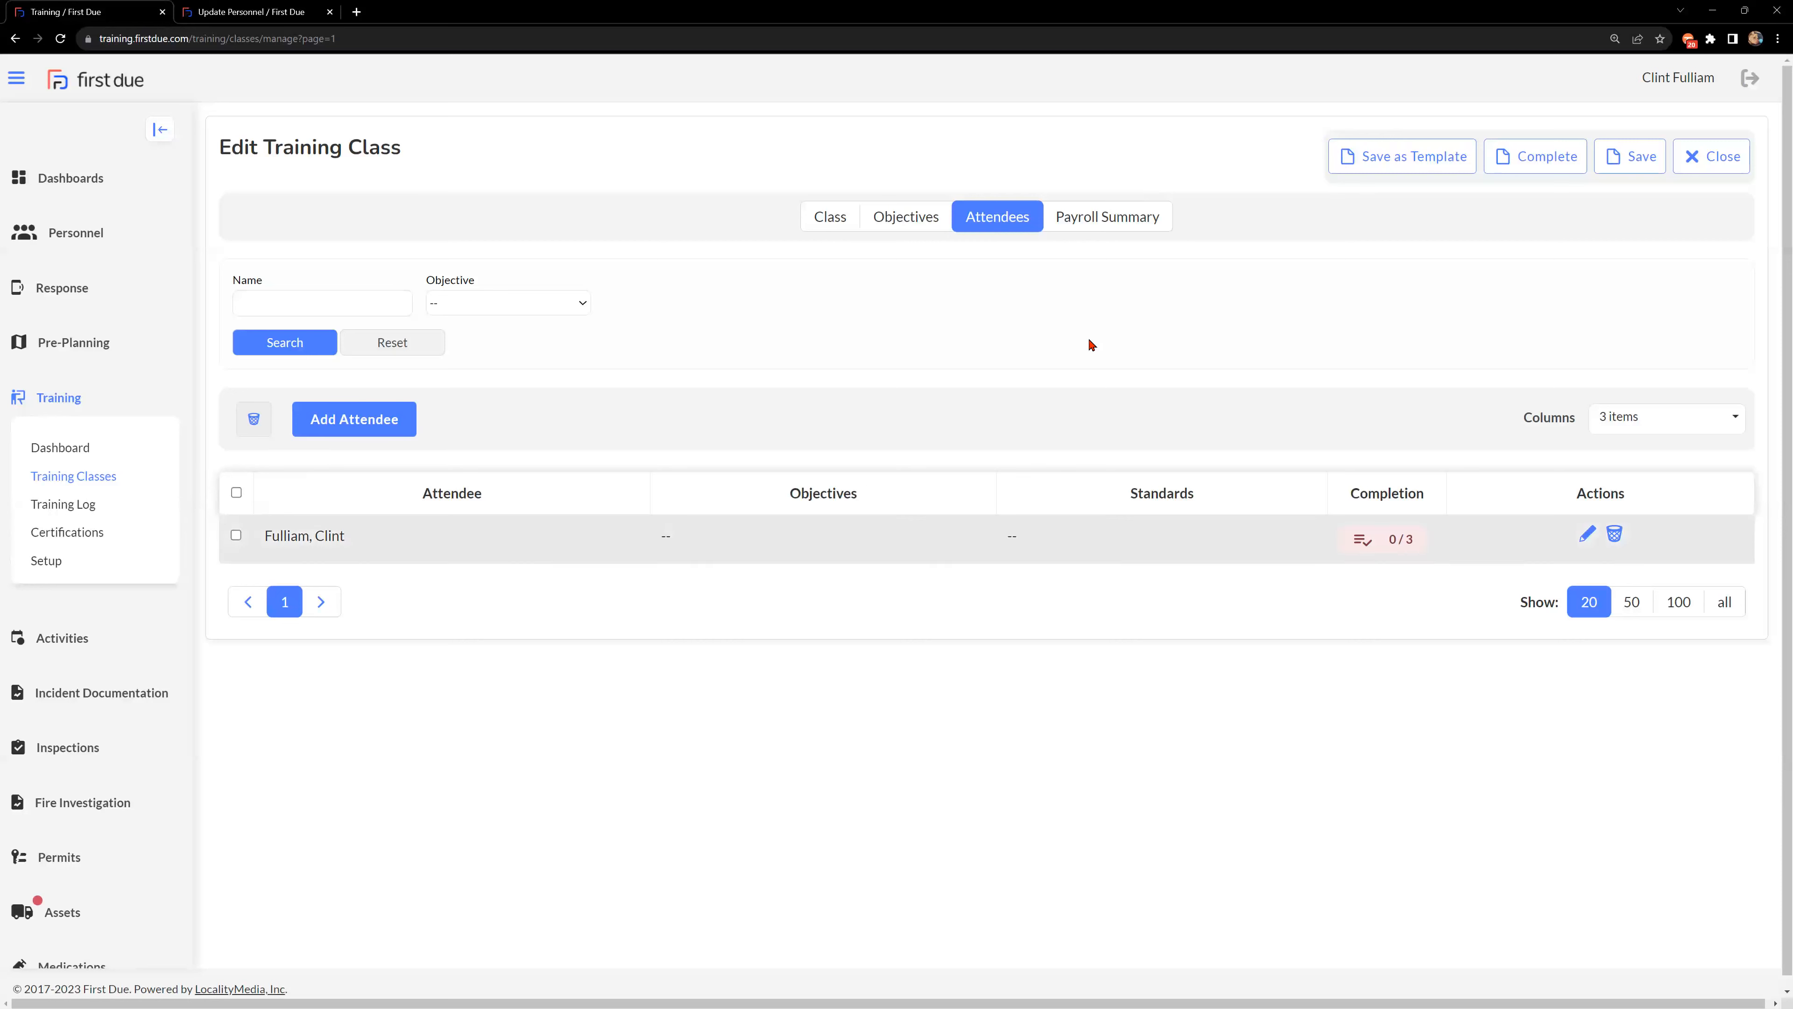
View the class's payroll summary, and close the class without saving the changes.
click(1074, 225)
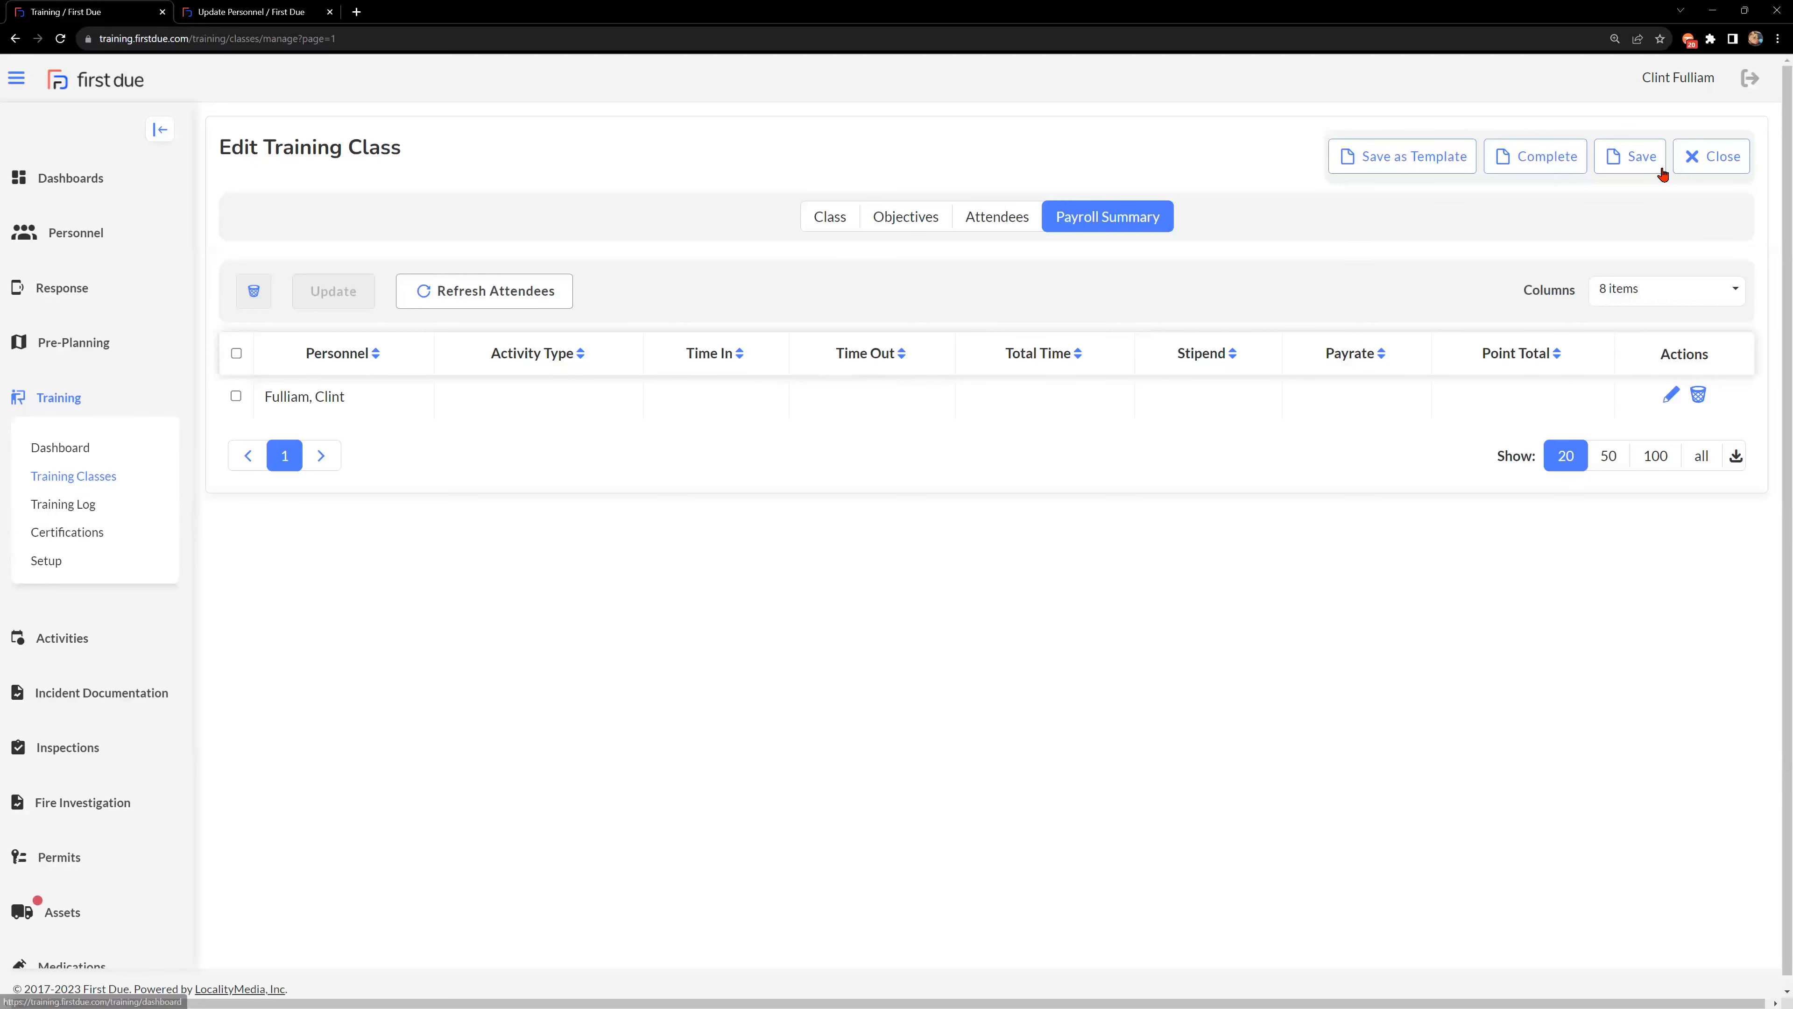
click(1700, 163)
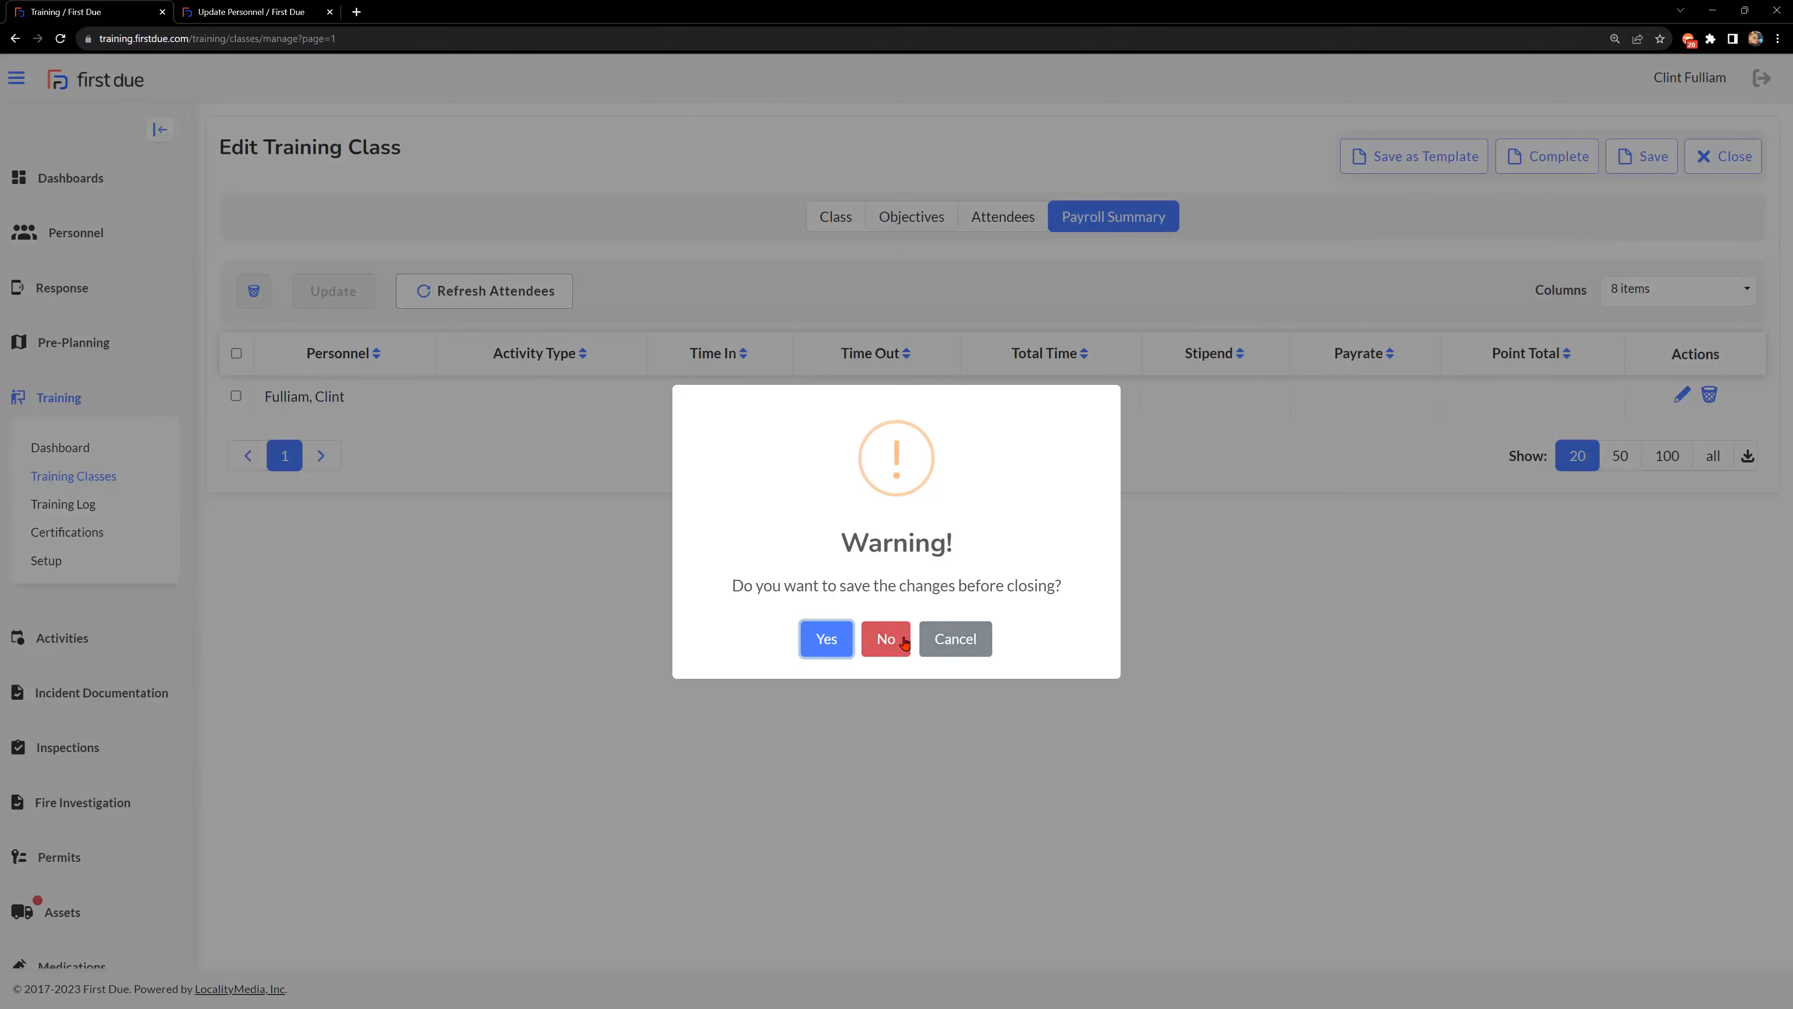
click(888, 639)
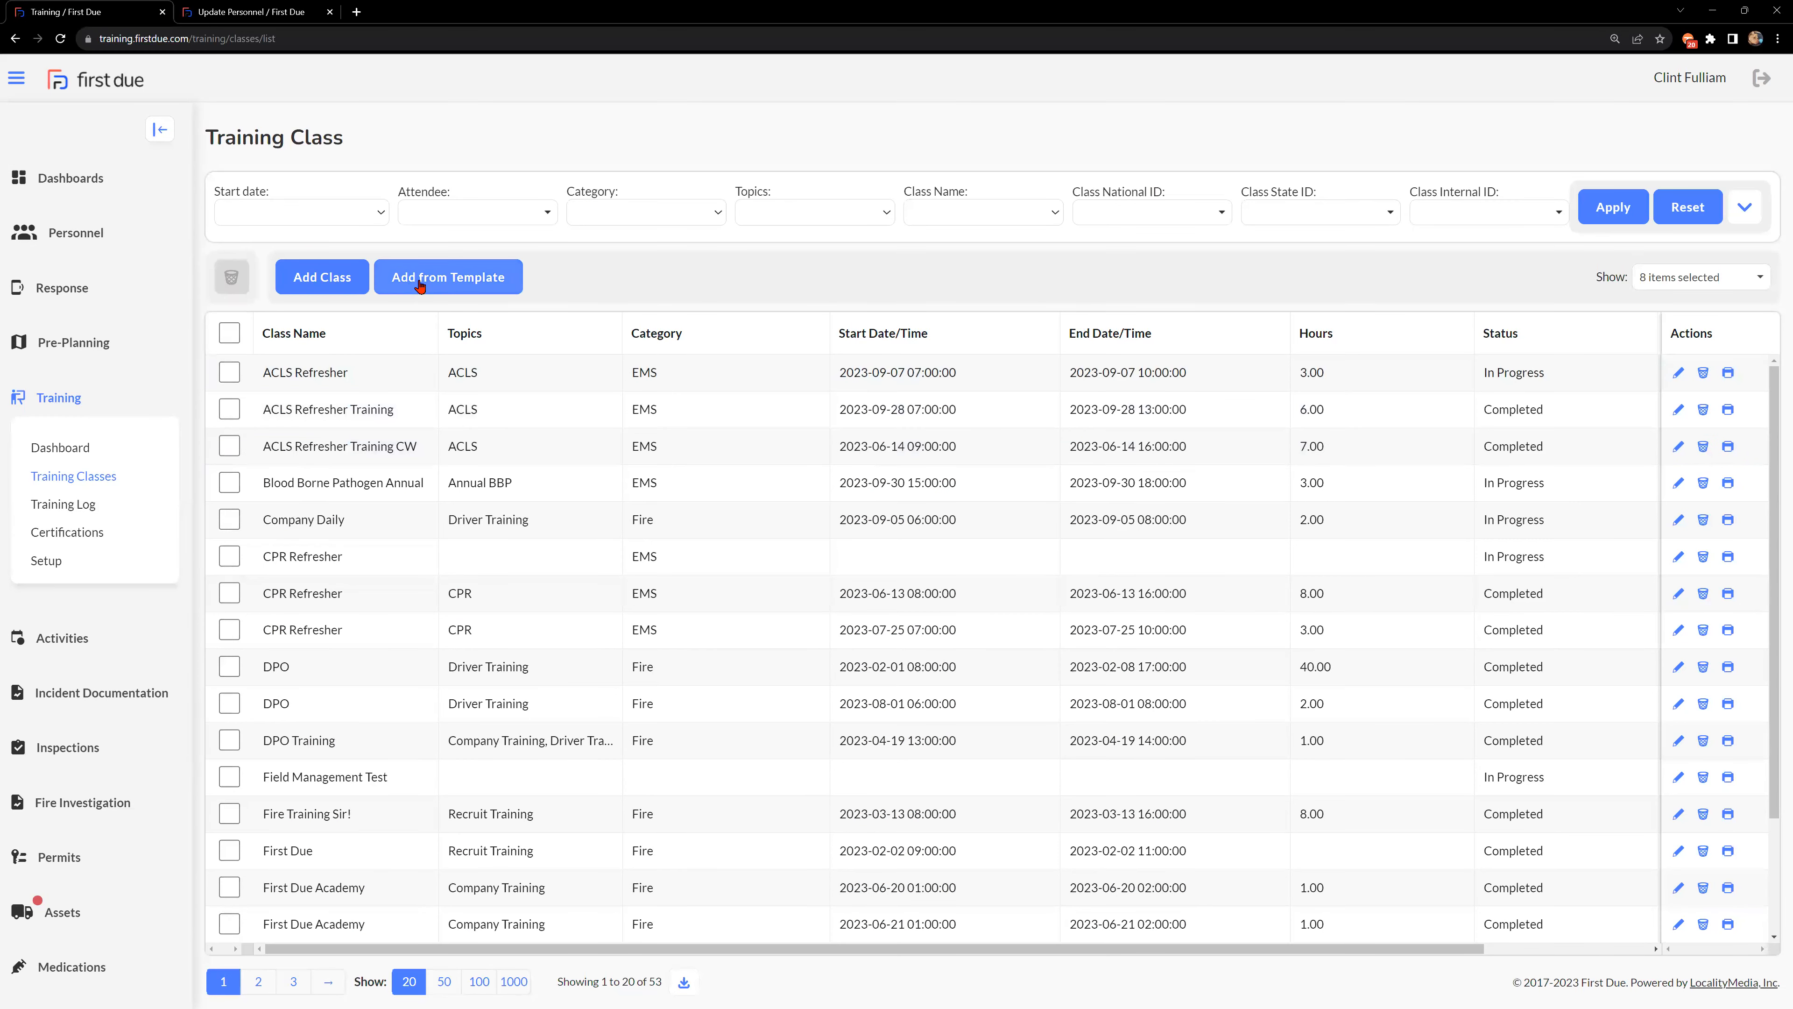
Create a class from the Single Engine Blitz Attack template, previewing the KBA template's details before using the selected one.
click(423, 284)
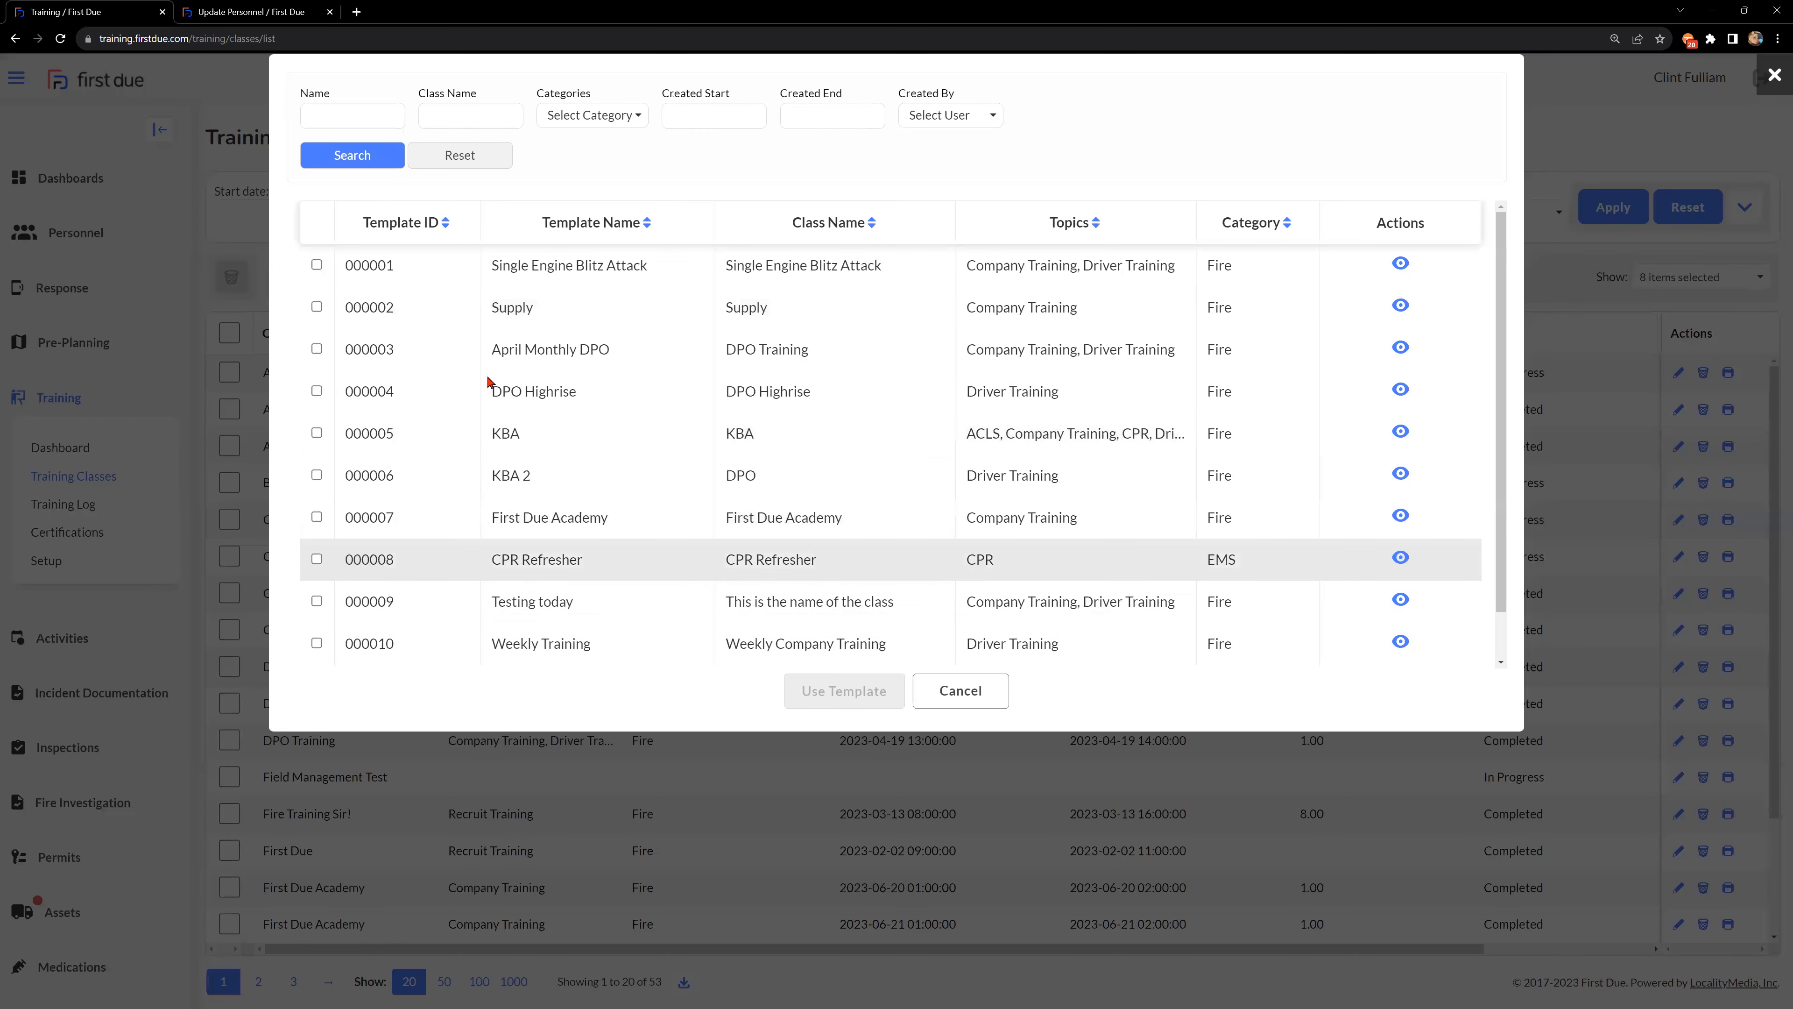
click(317, 266)
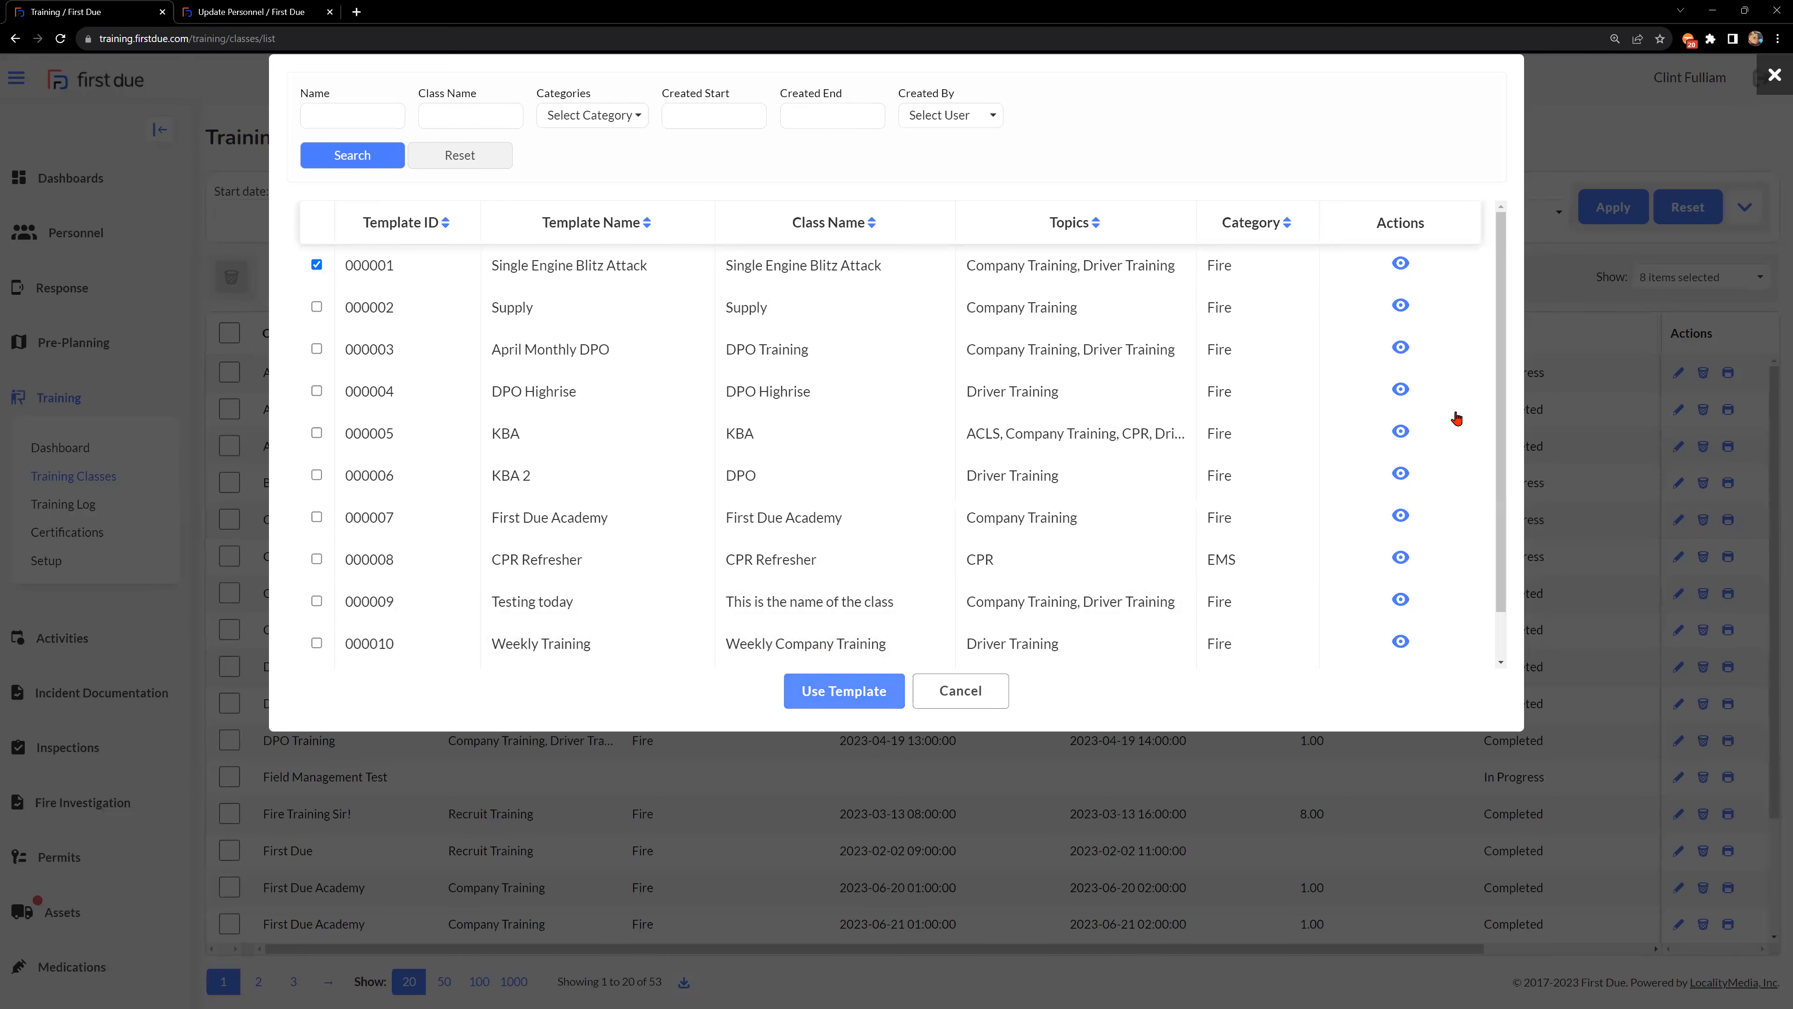
click(1401, 433)
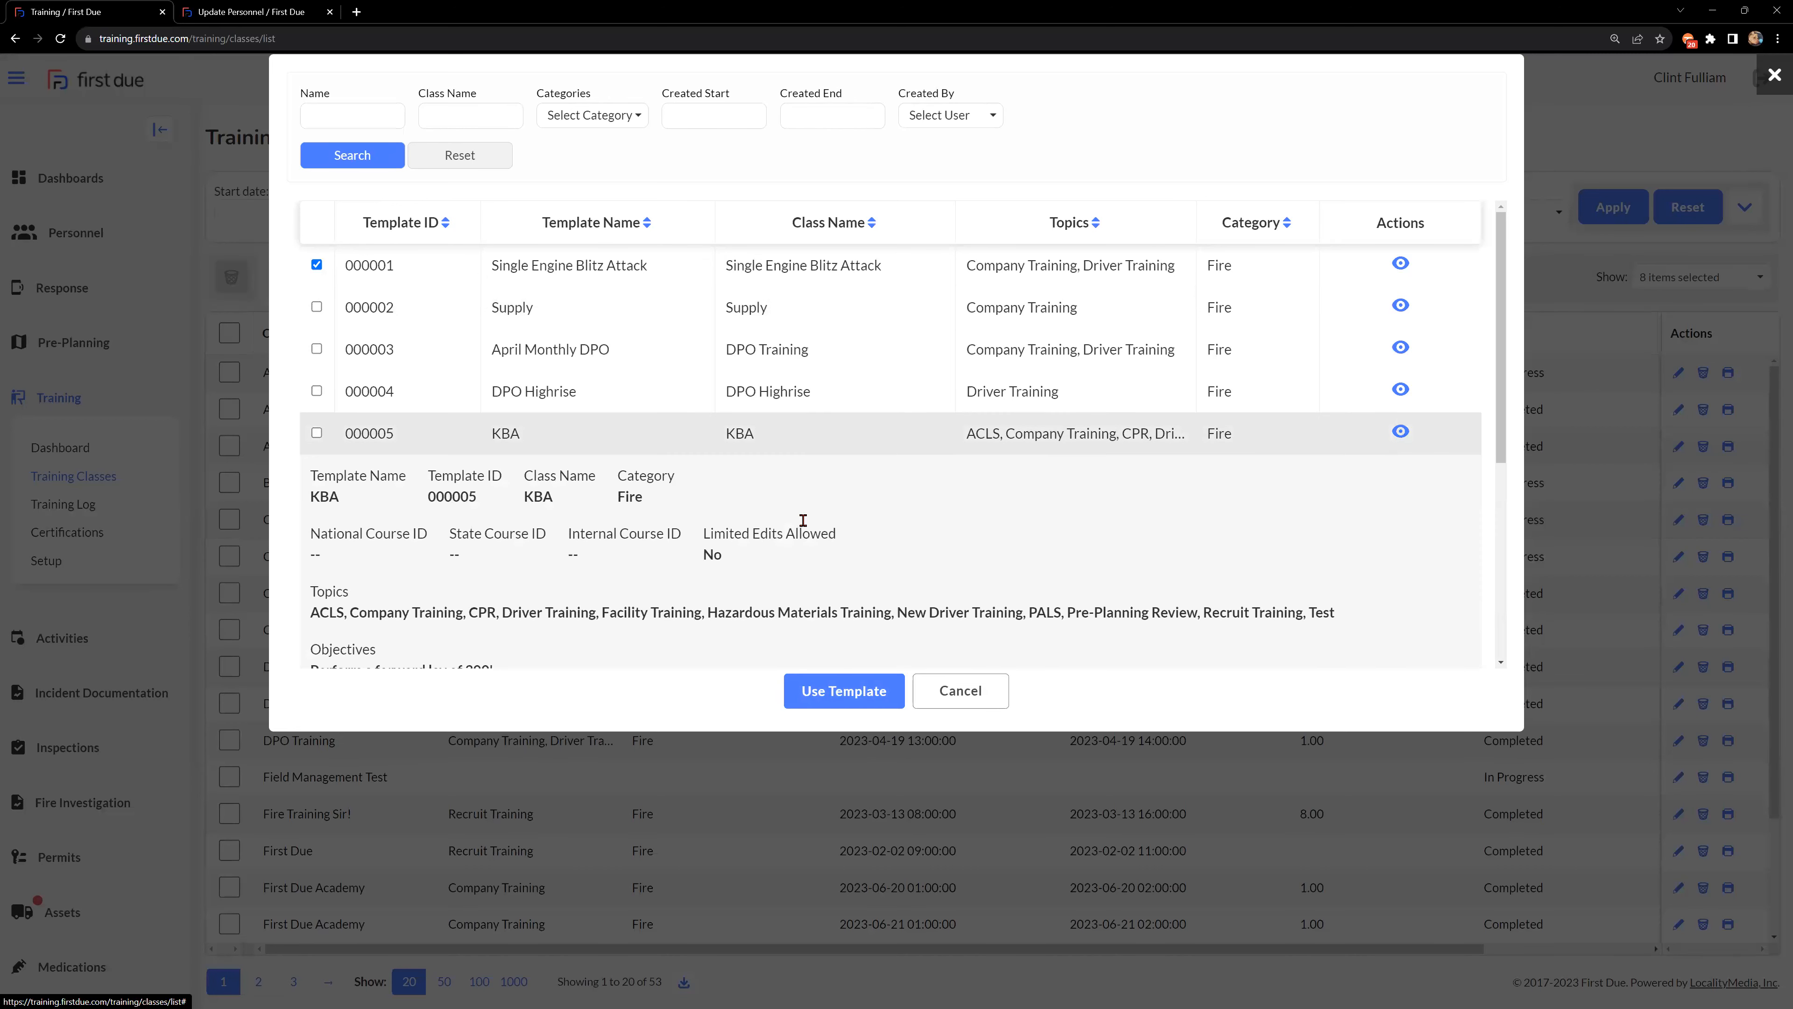
scroll(516, 524, down, 2)
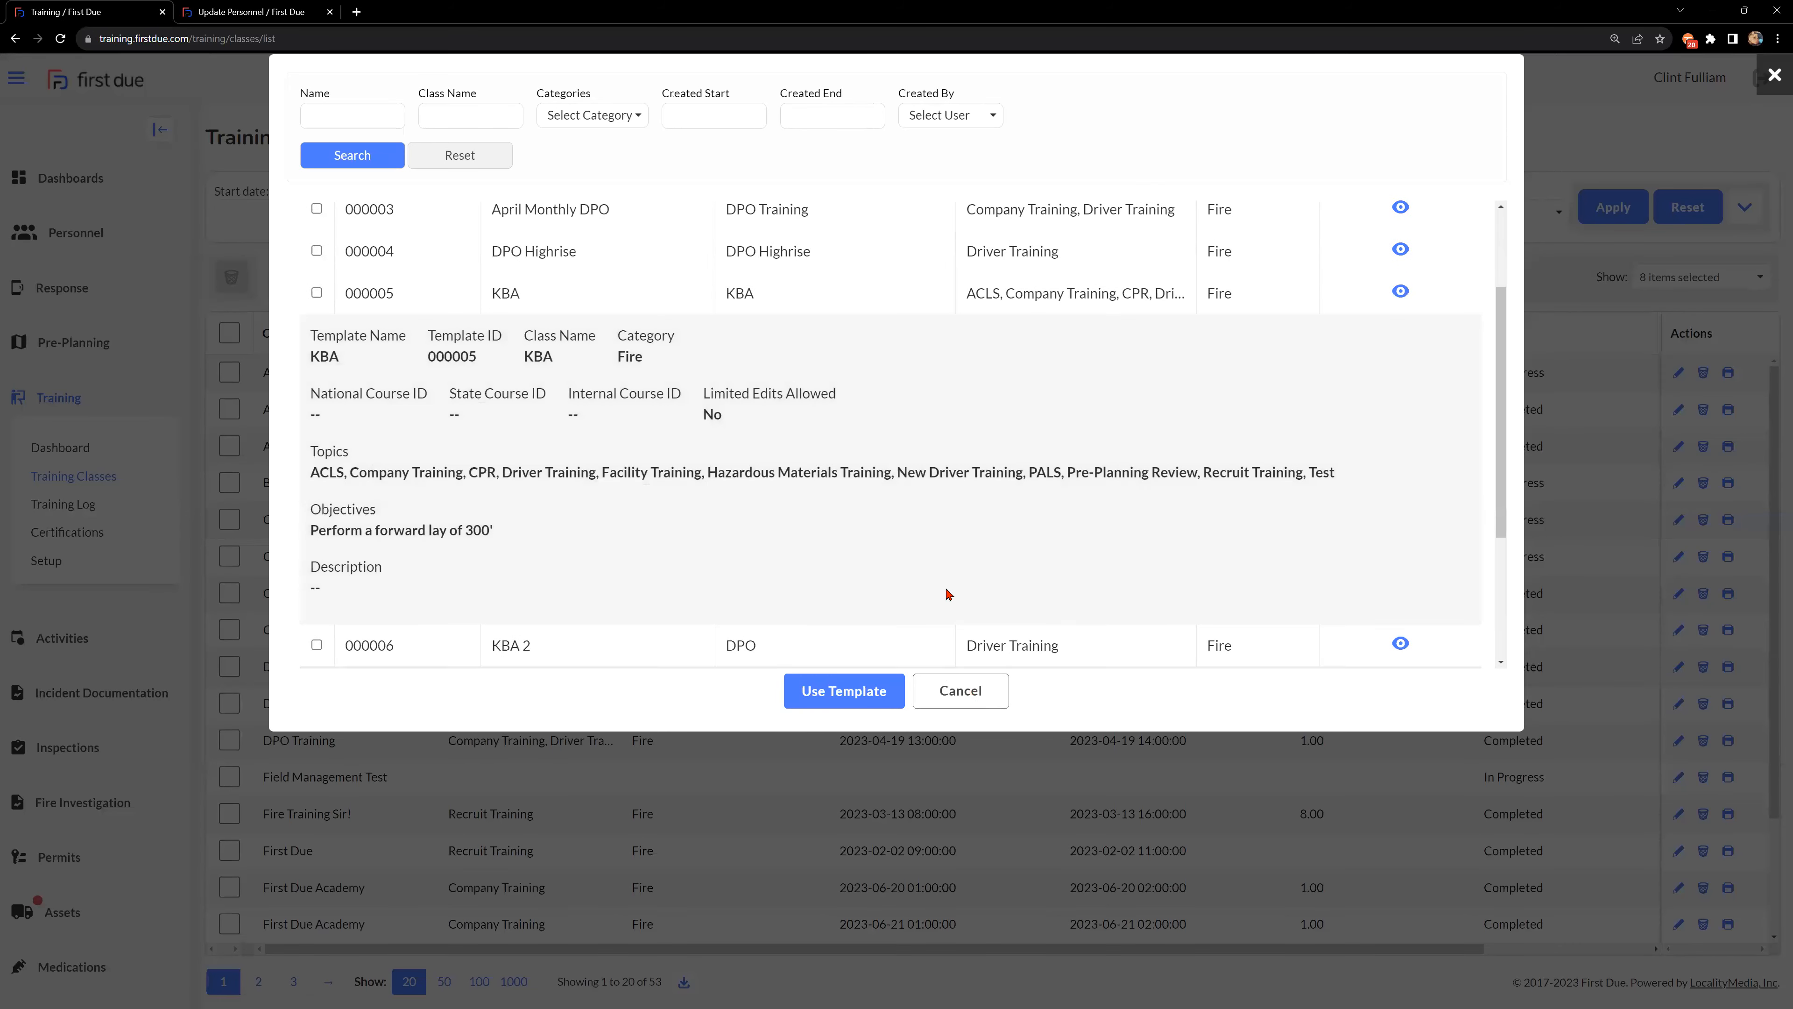
scroll(374, 318, up, 2)
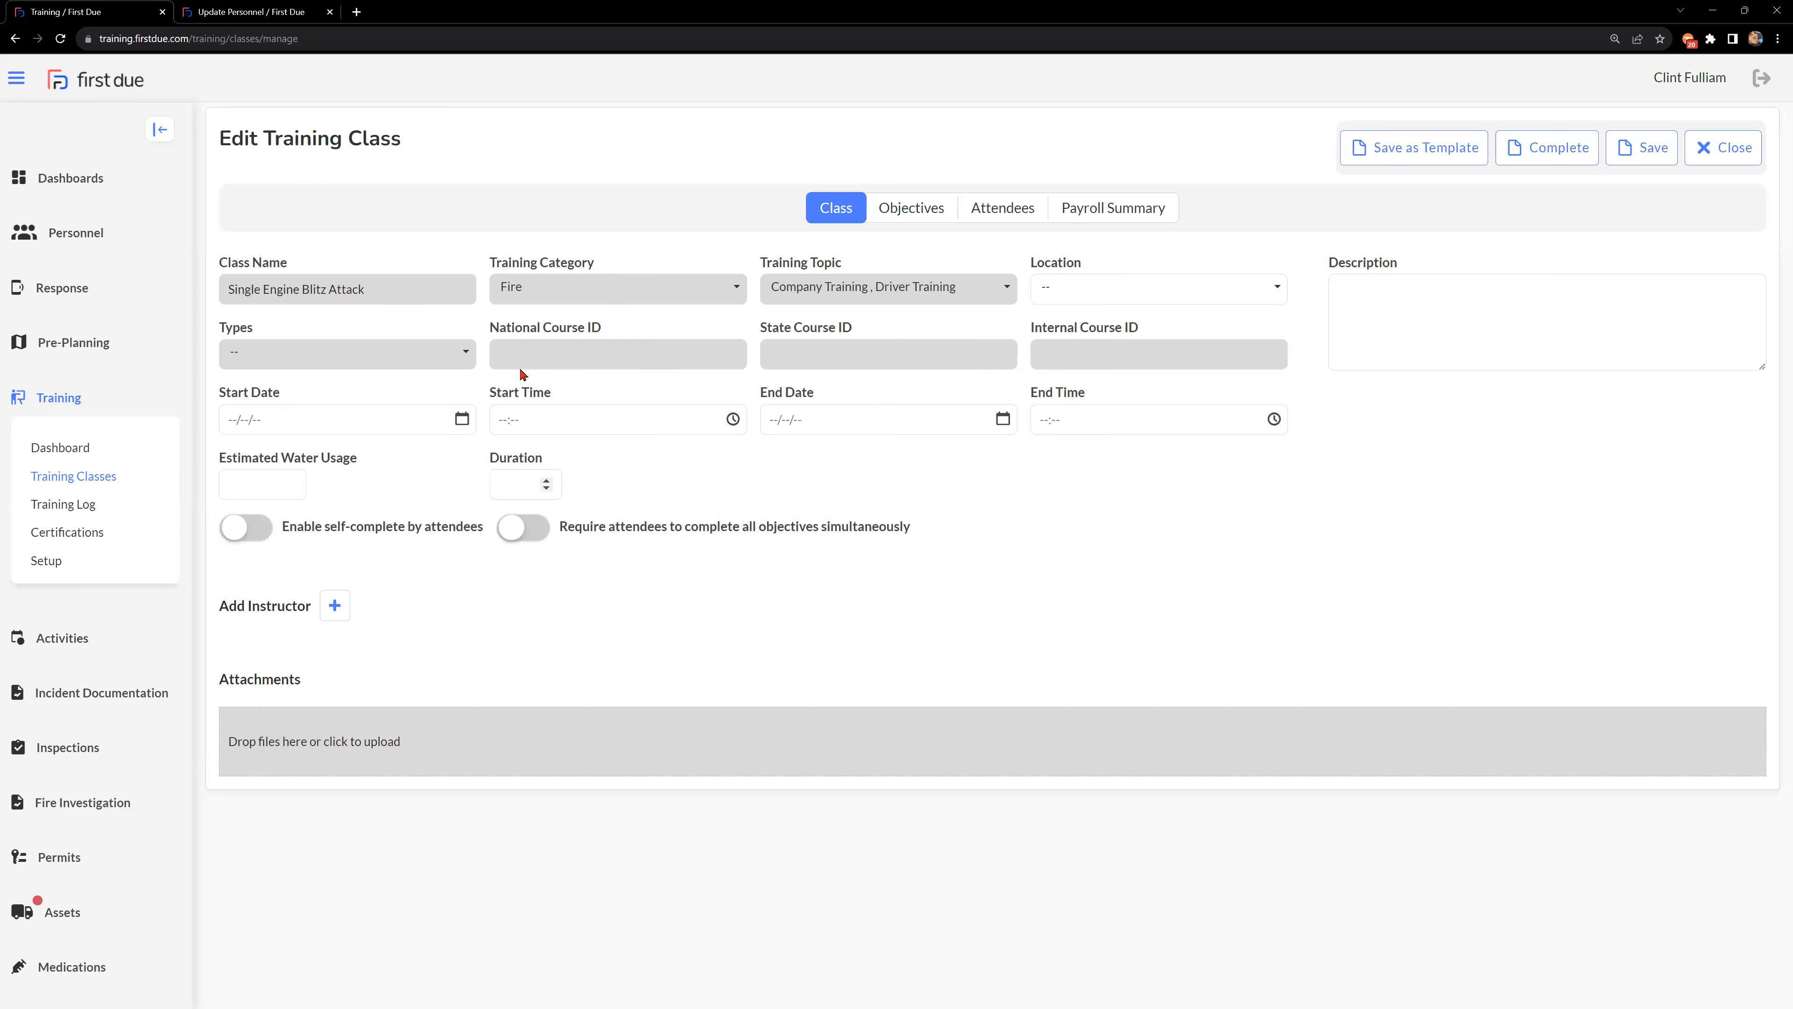
Review the templated class's objectives, attendees and payroll summary, and close it without saving.
click(911, 208)
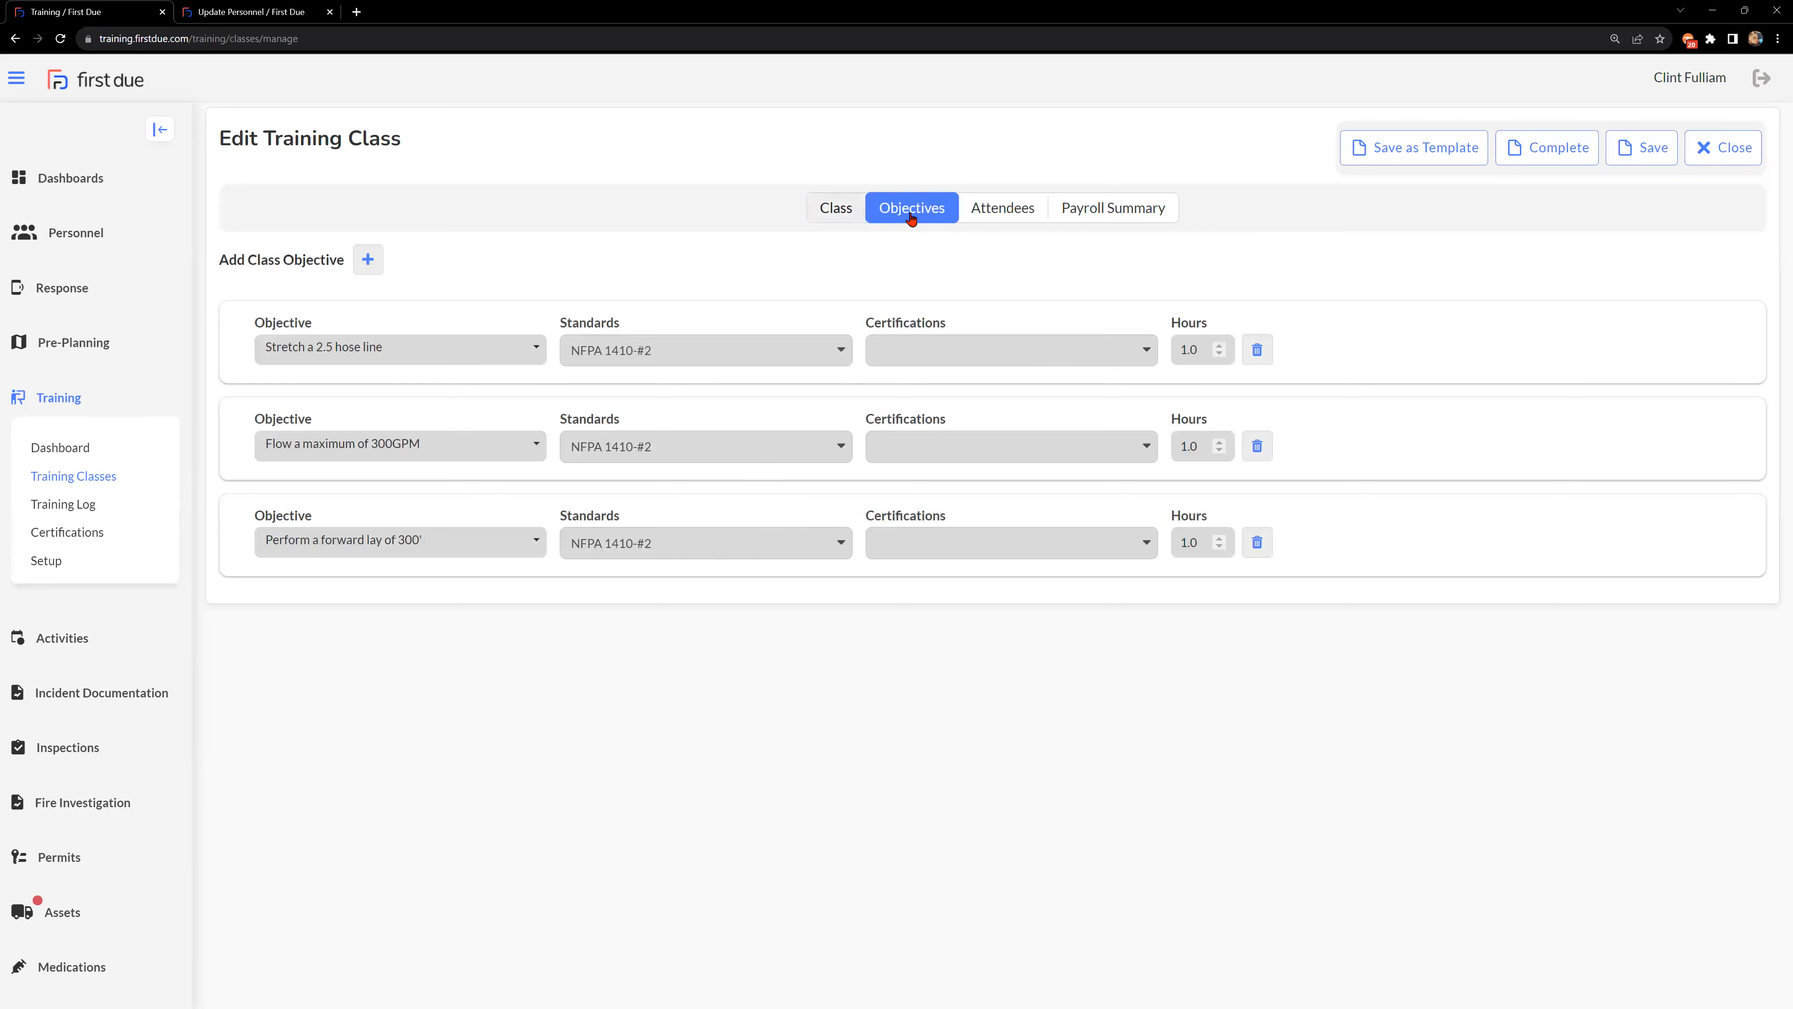
click(1001, 220)
click(1072, 217)
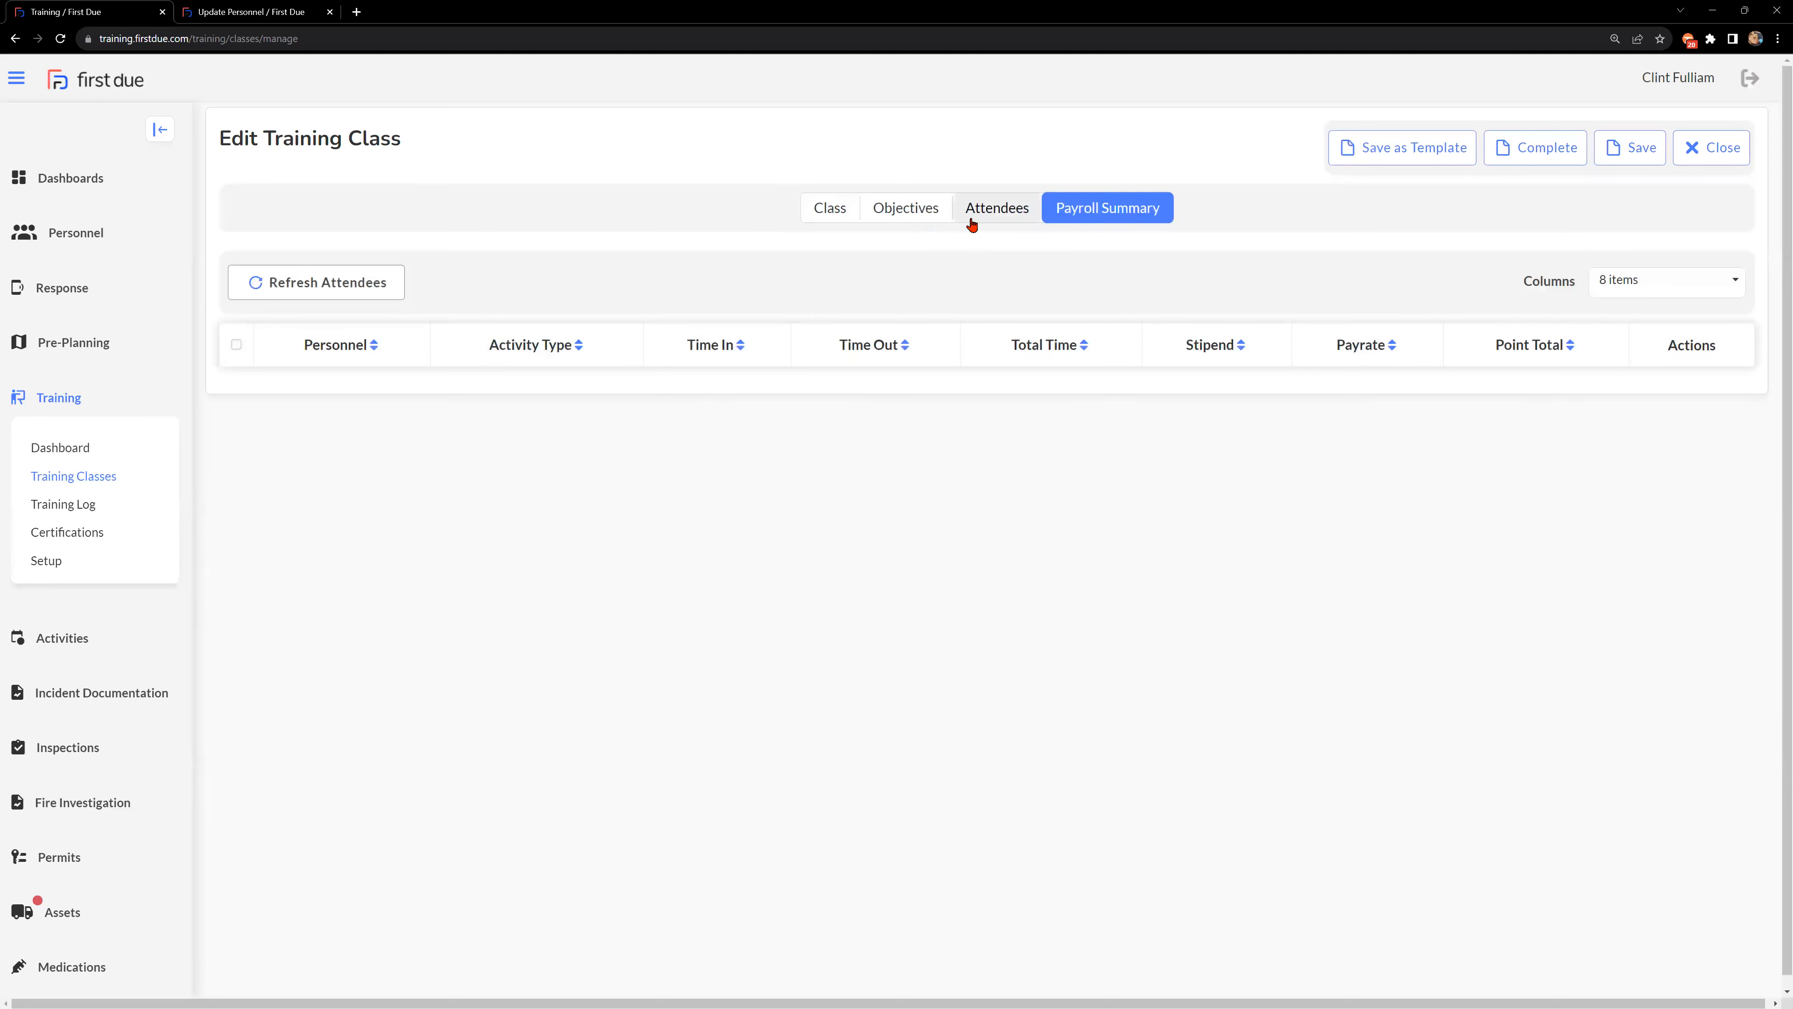
click(985, 212)
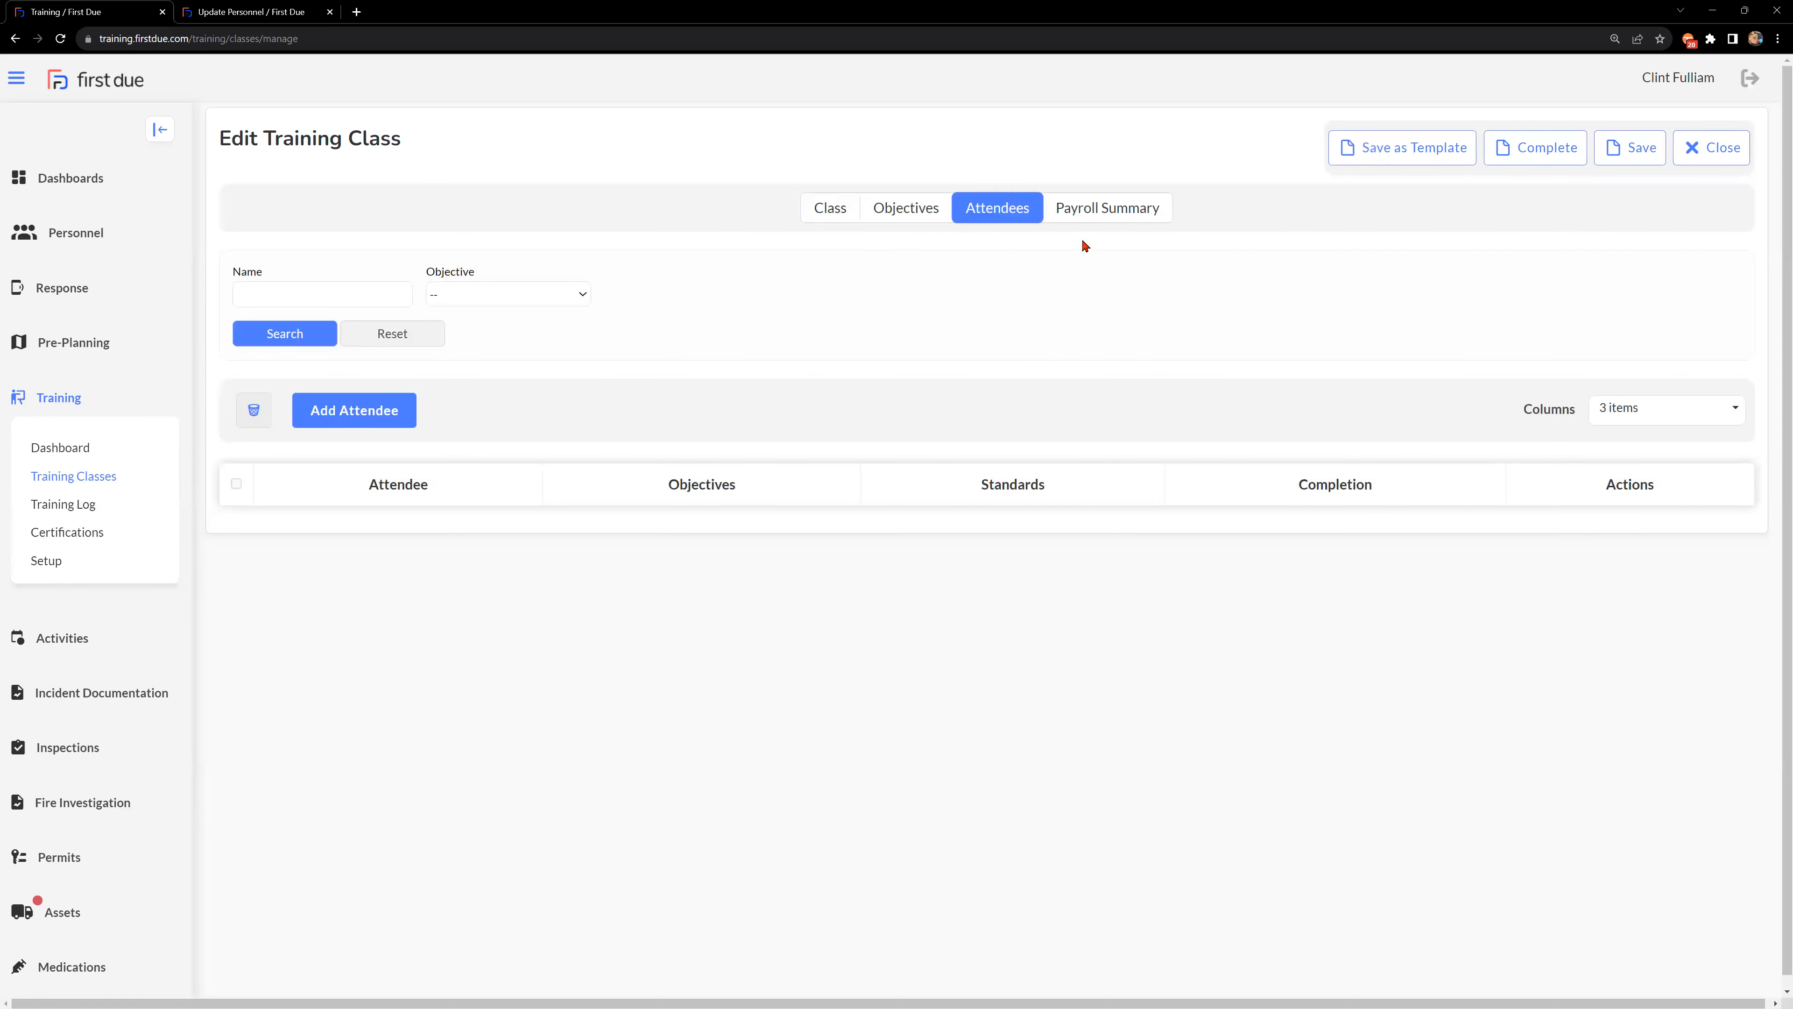
click(1080, 213)
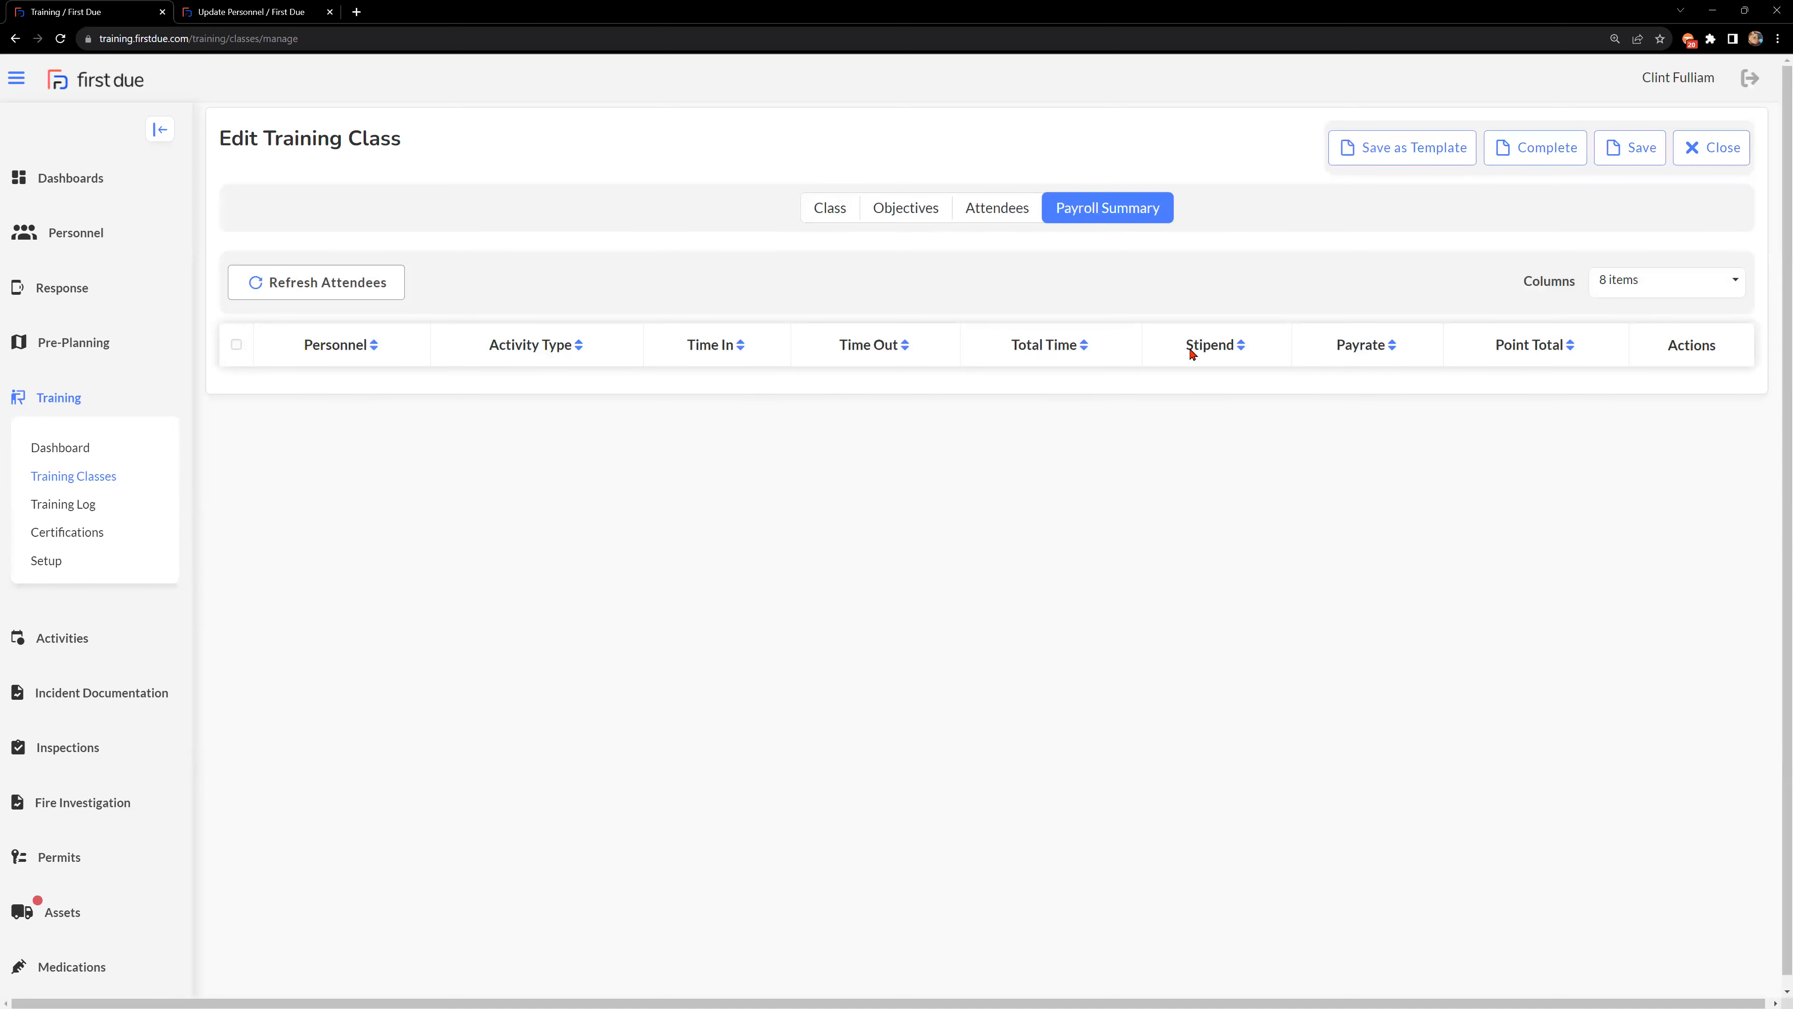
click(1701, 157)
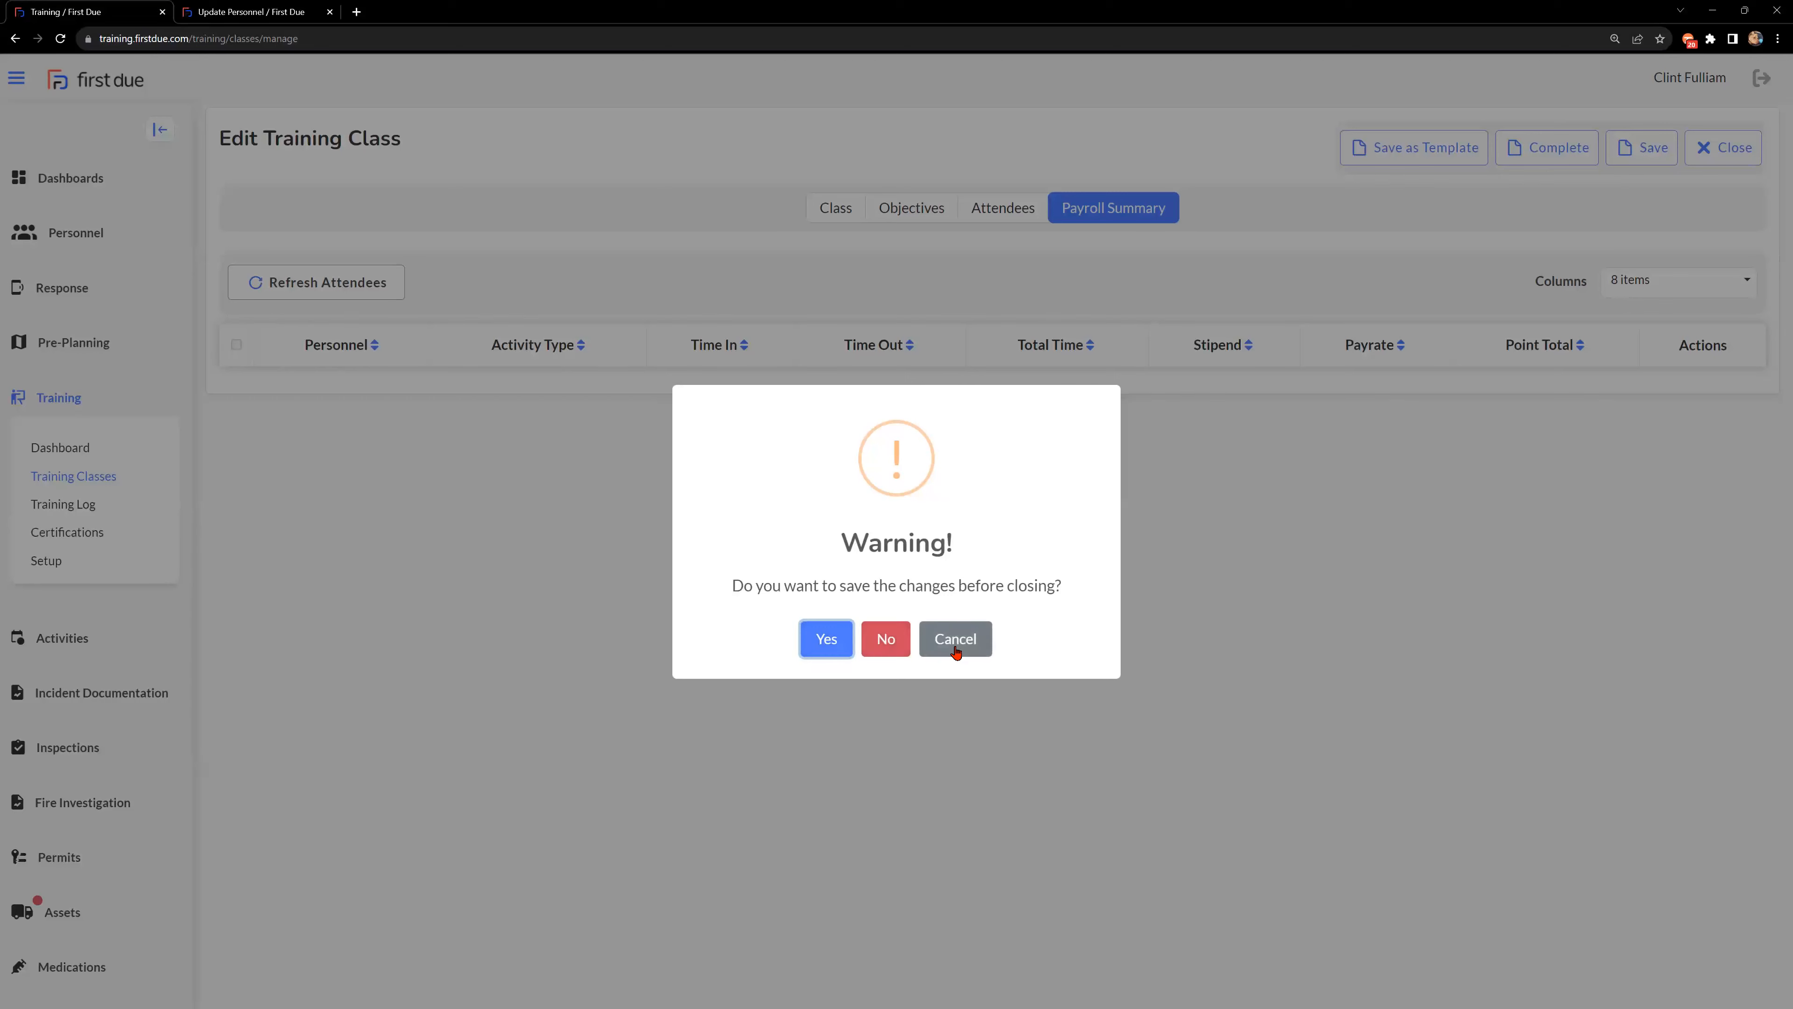
click(886, 640)
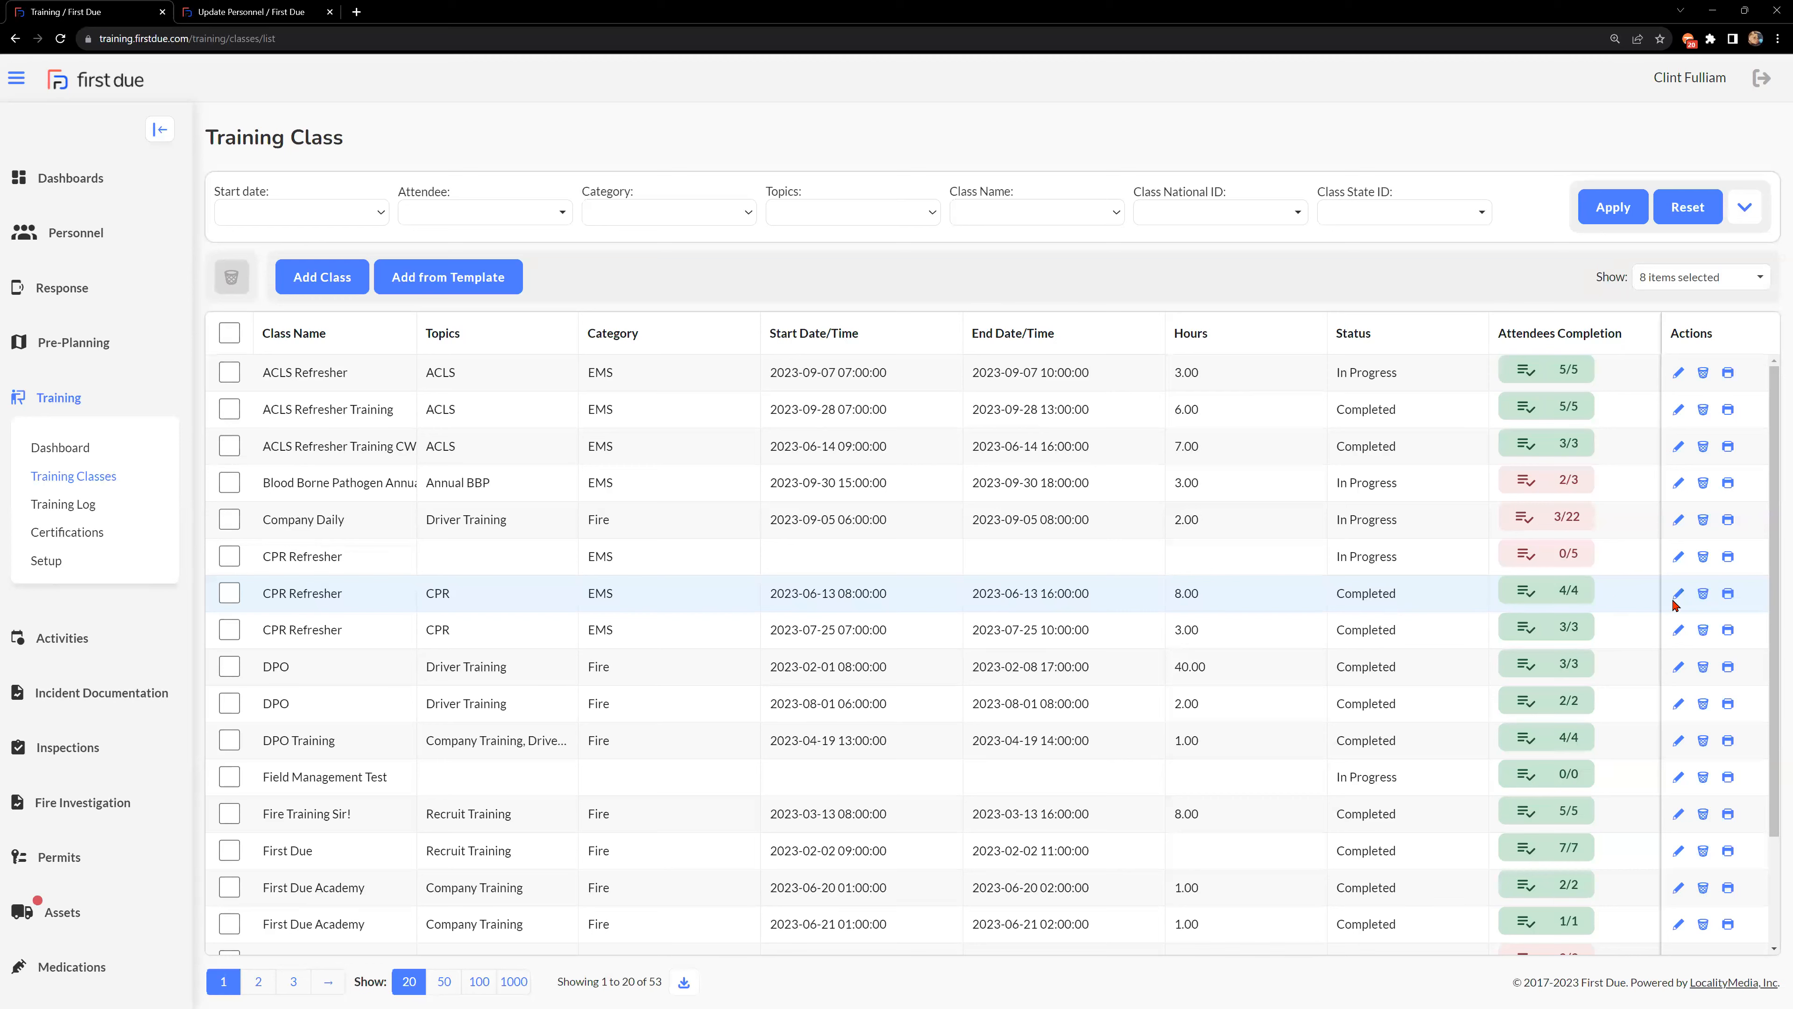
Open the completed CPR Refresher class from 2023-06-13, view its payroll summary, and close it.
click(1674, 601)
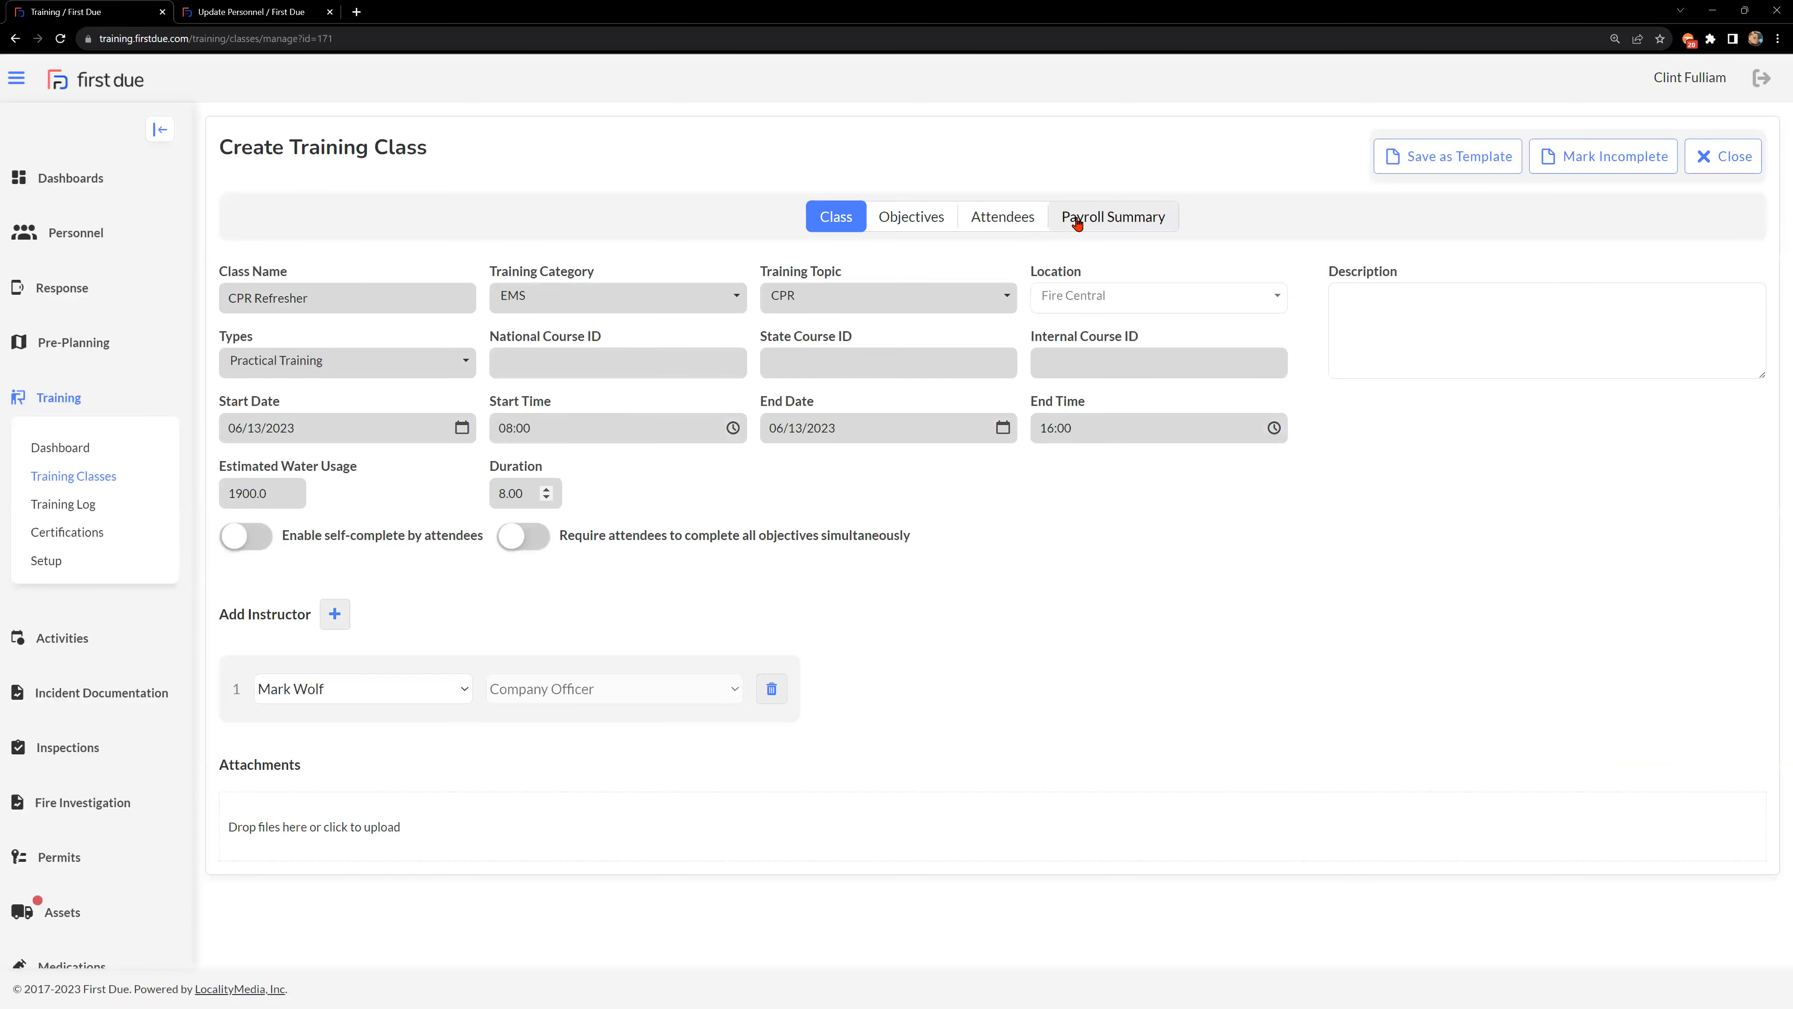
click(1106, 225)
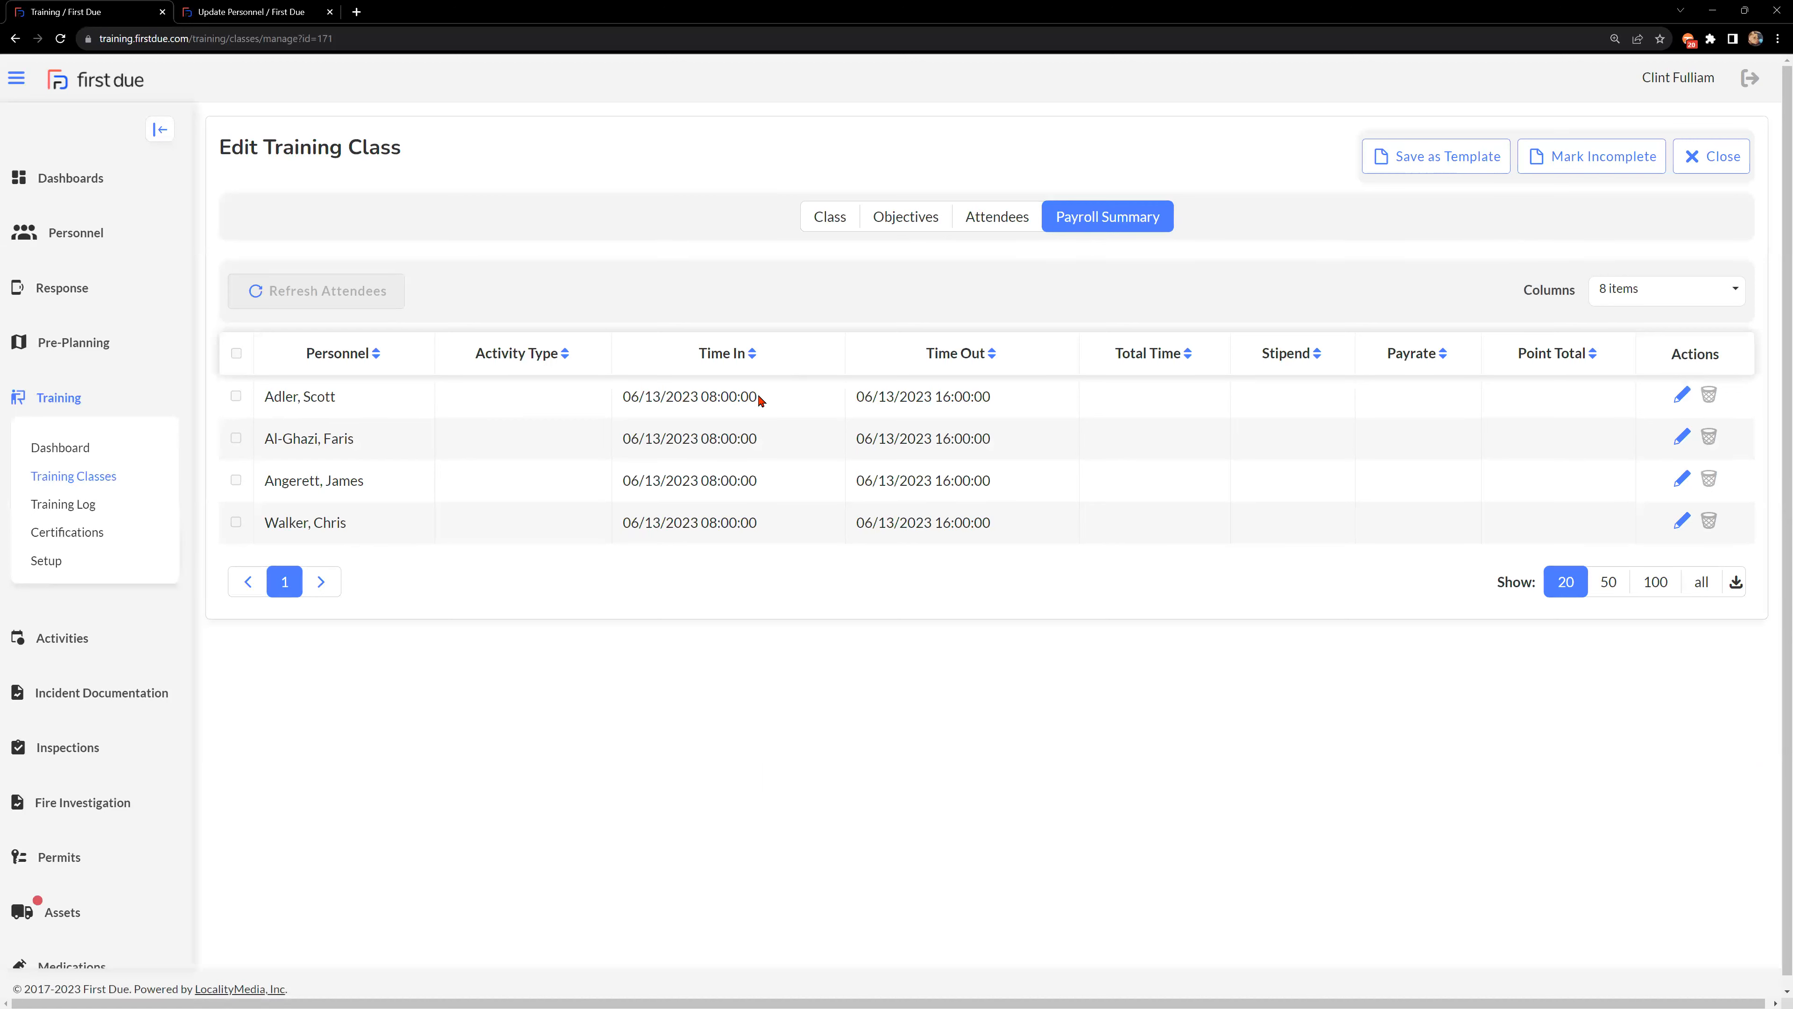
click(1693, 153)
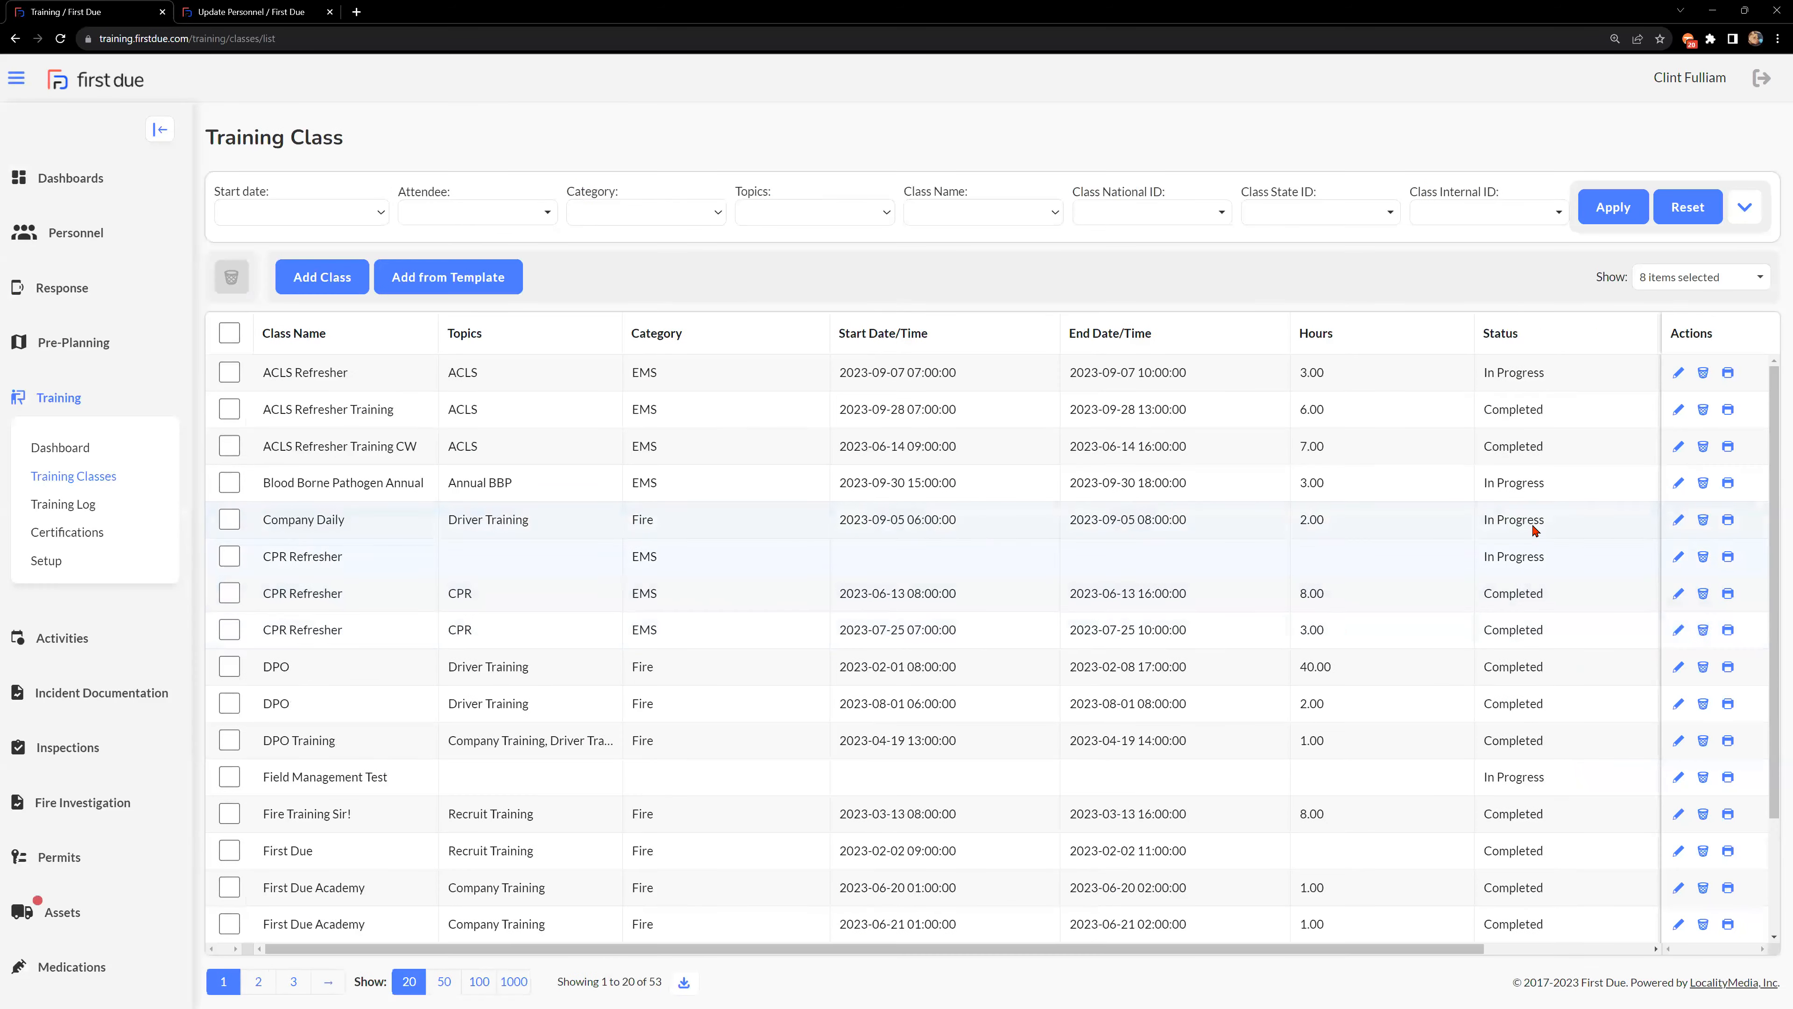
Open the Blood Borne Pathogen Annual class and review its attendees and payroll summary.
click(1680, 483)
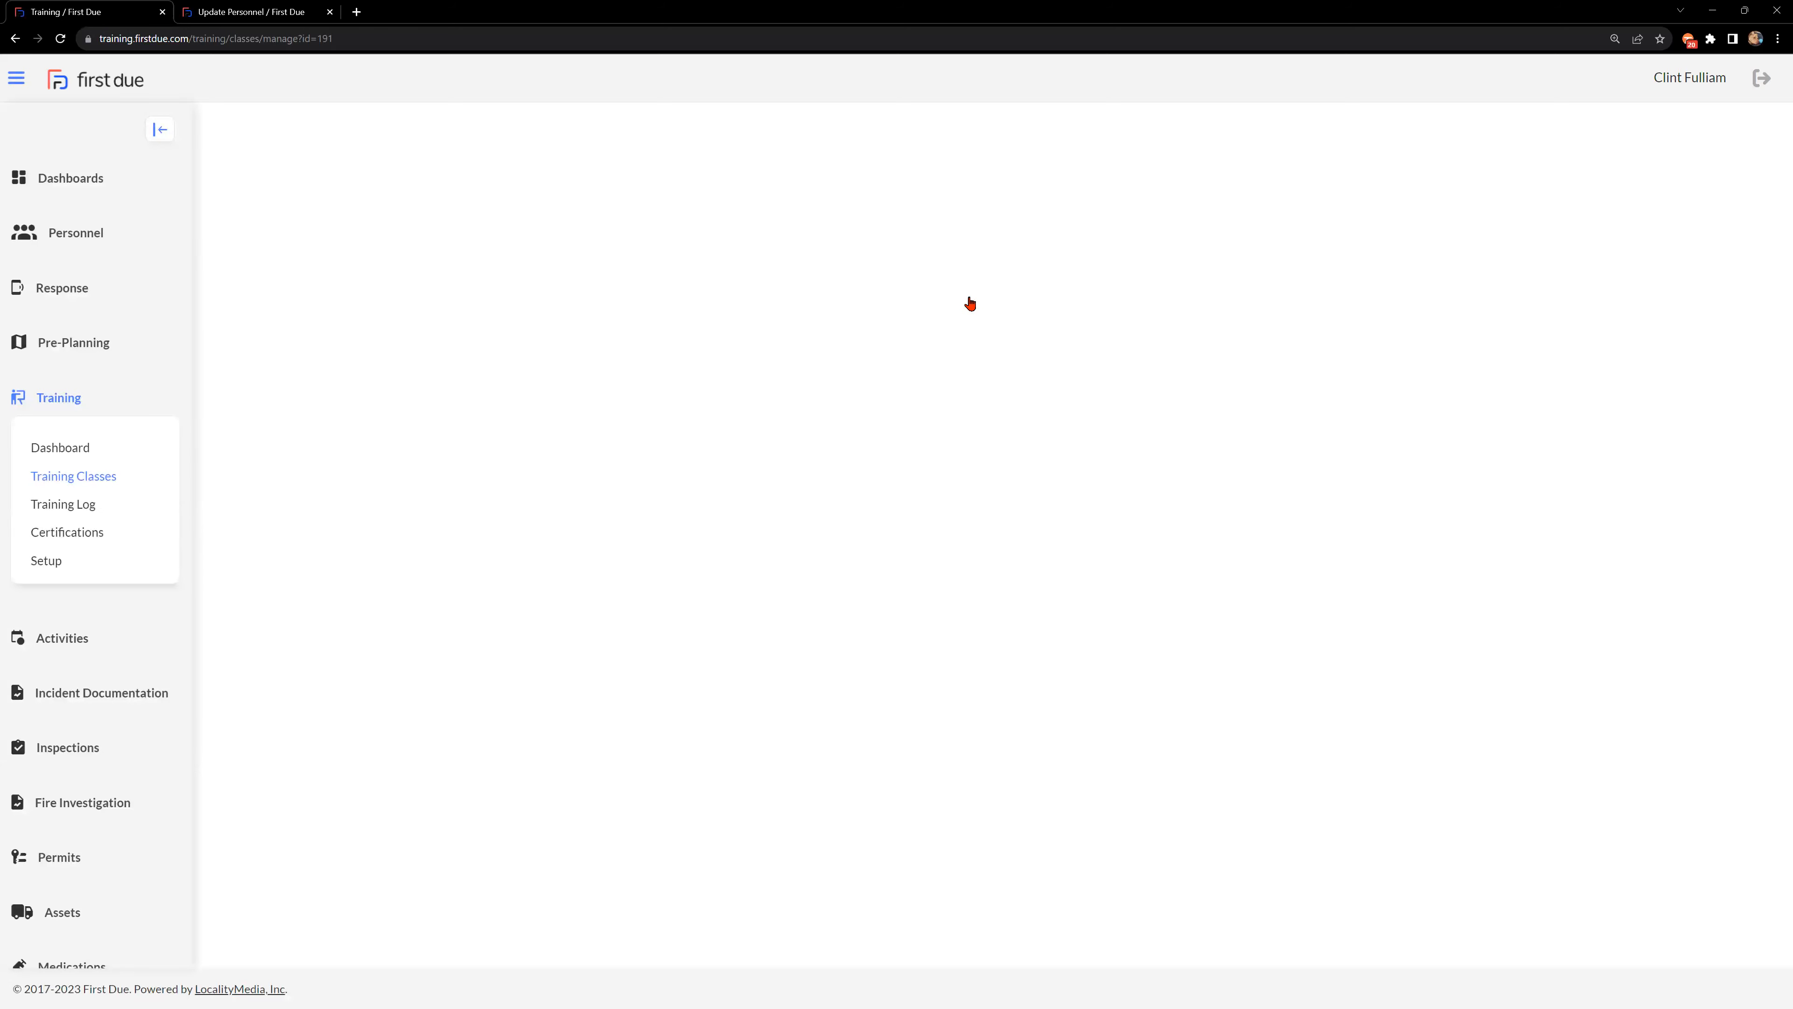
click(1096, 225)
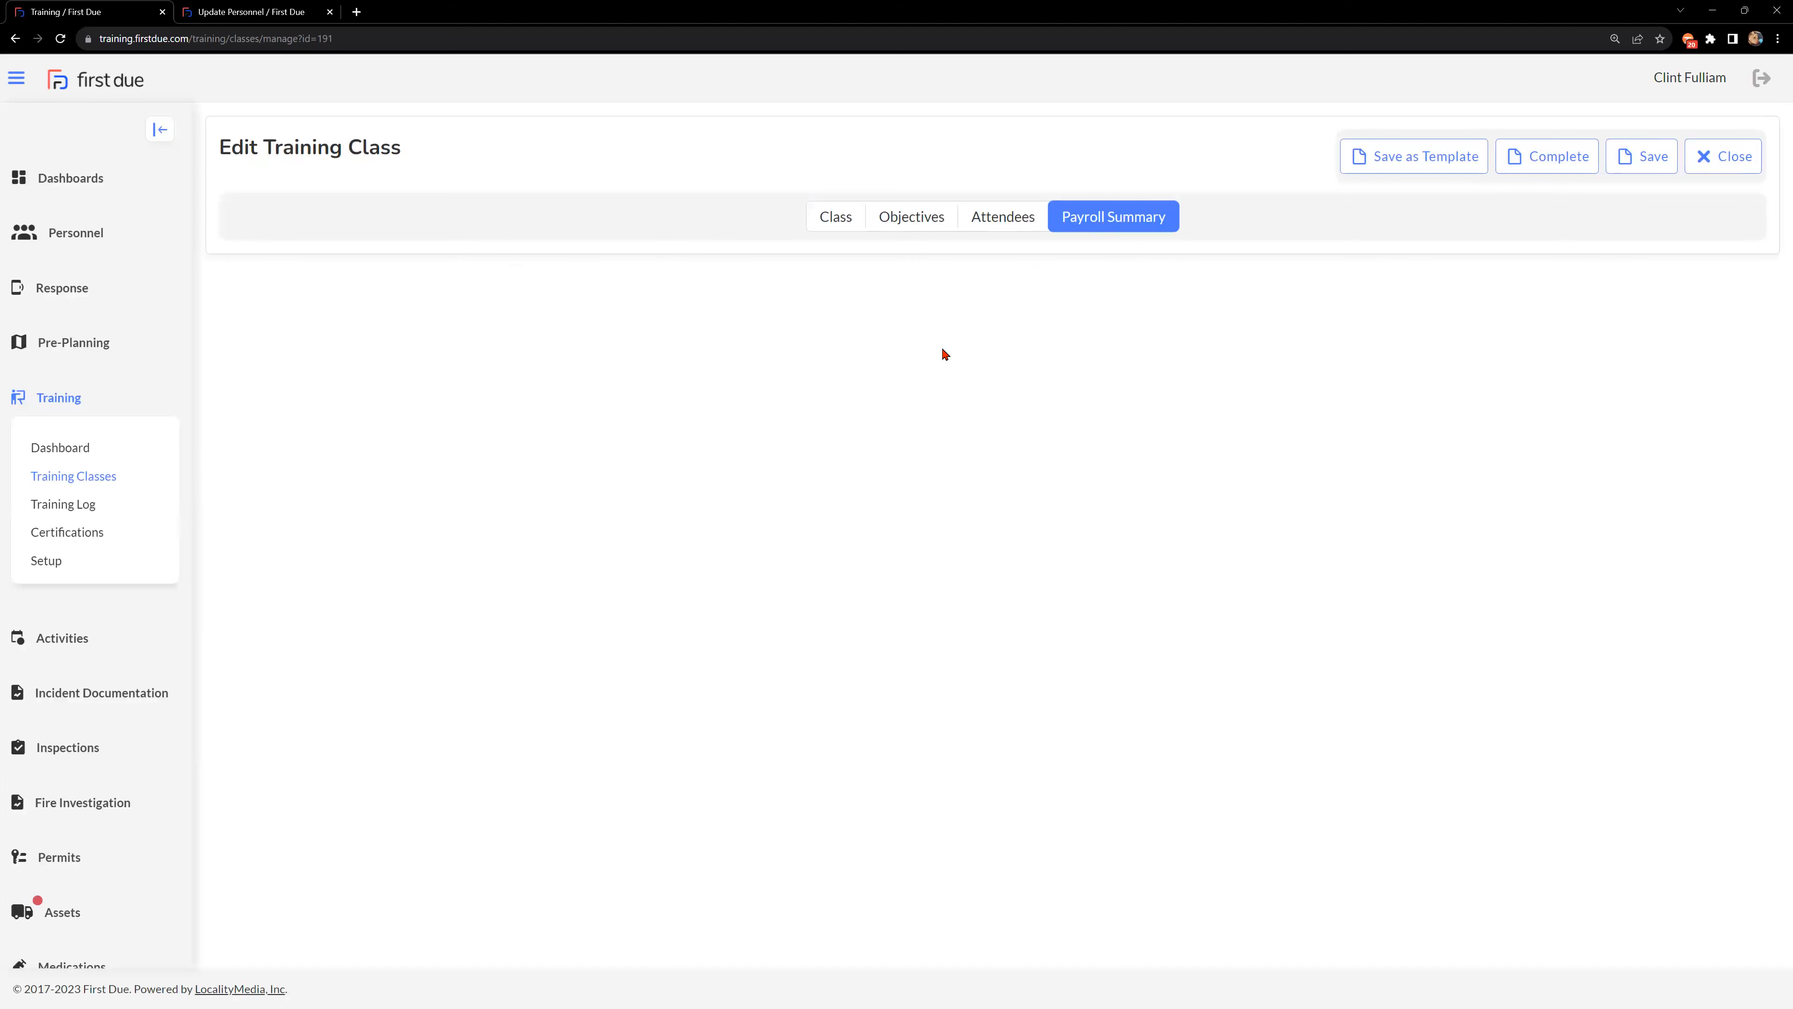
click(987, 221)
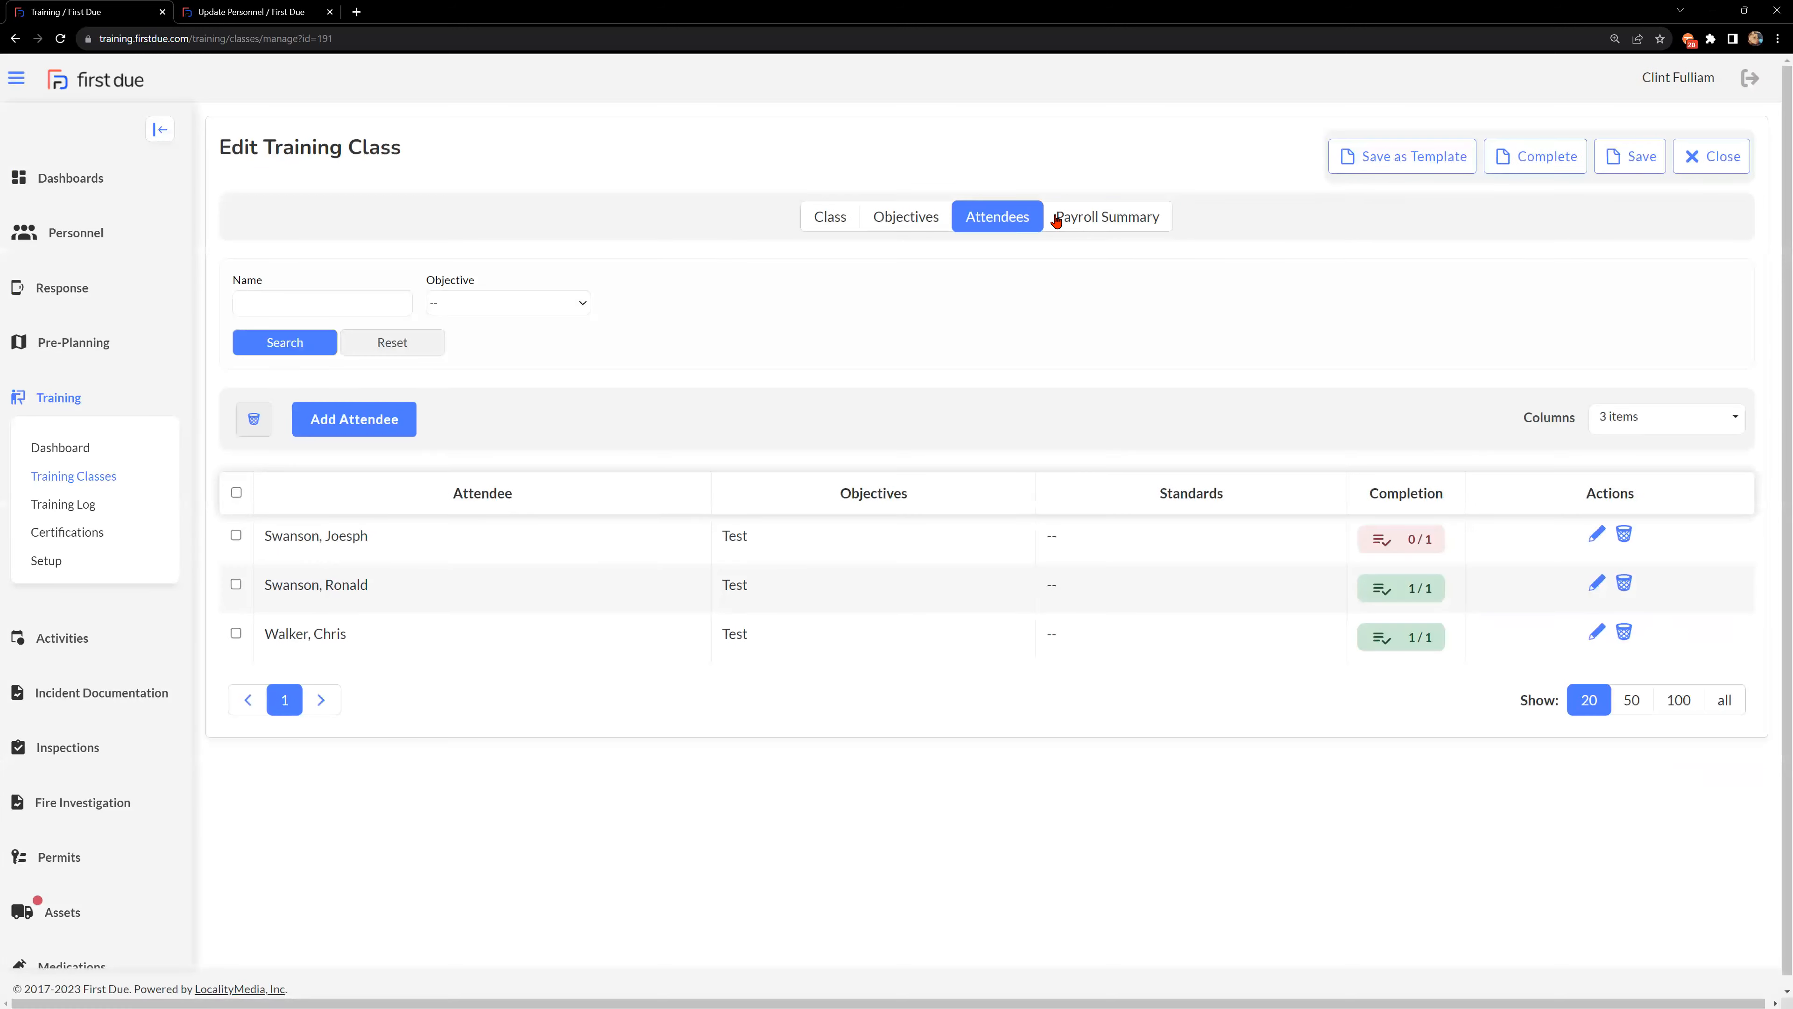
click(1056, 217)
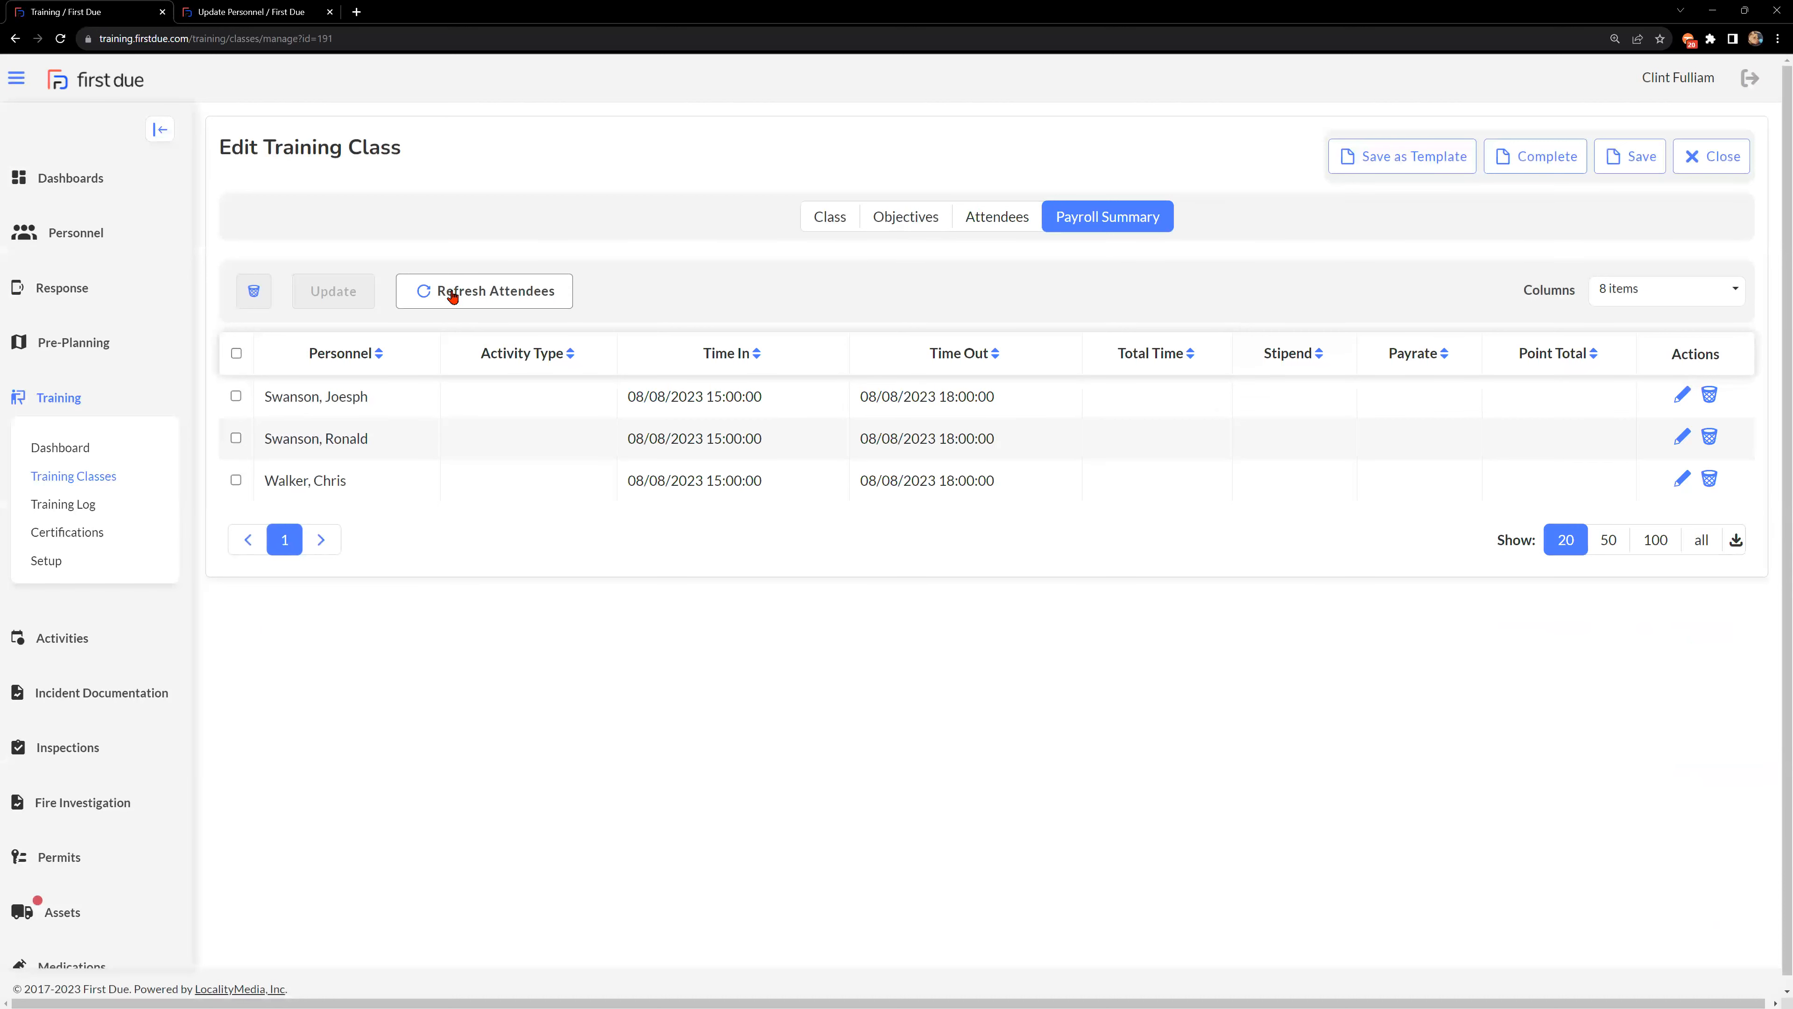
Examine the payroll entry fields and activity type options for the first listed attendee, and cancel without changes.
click(236, 353)
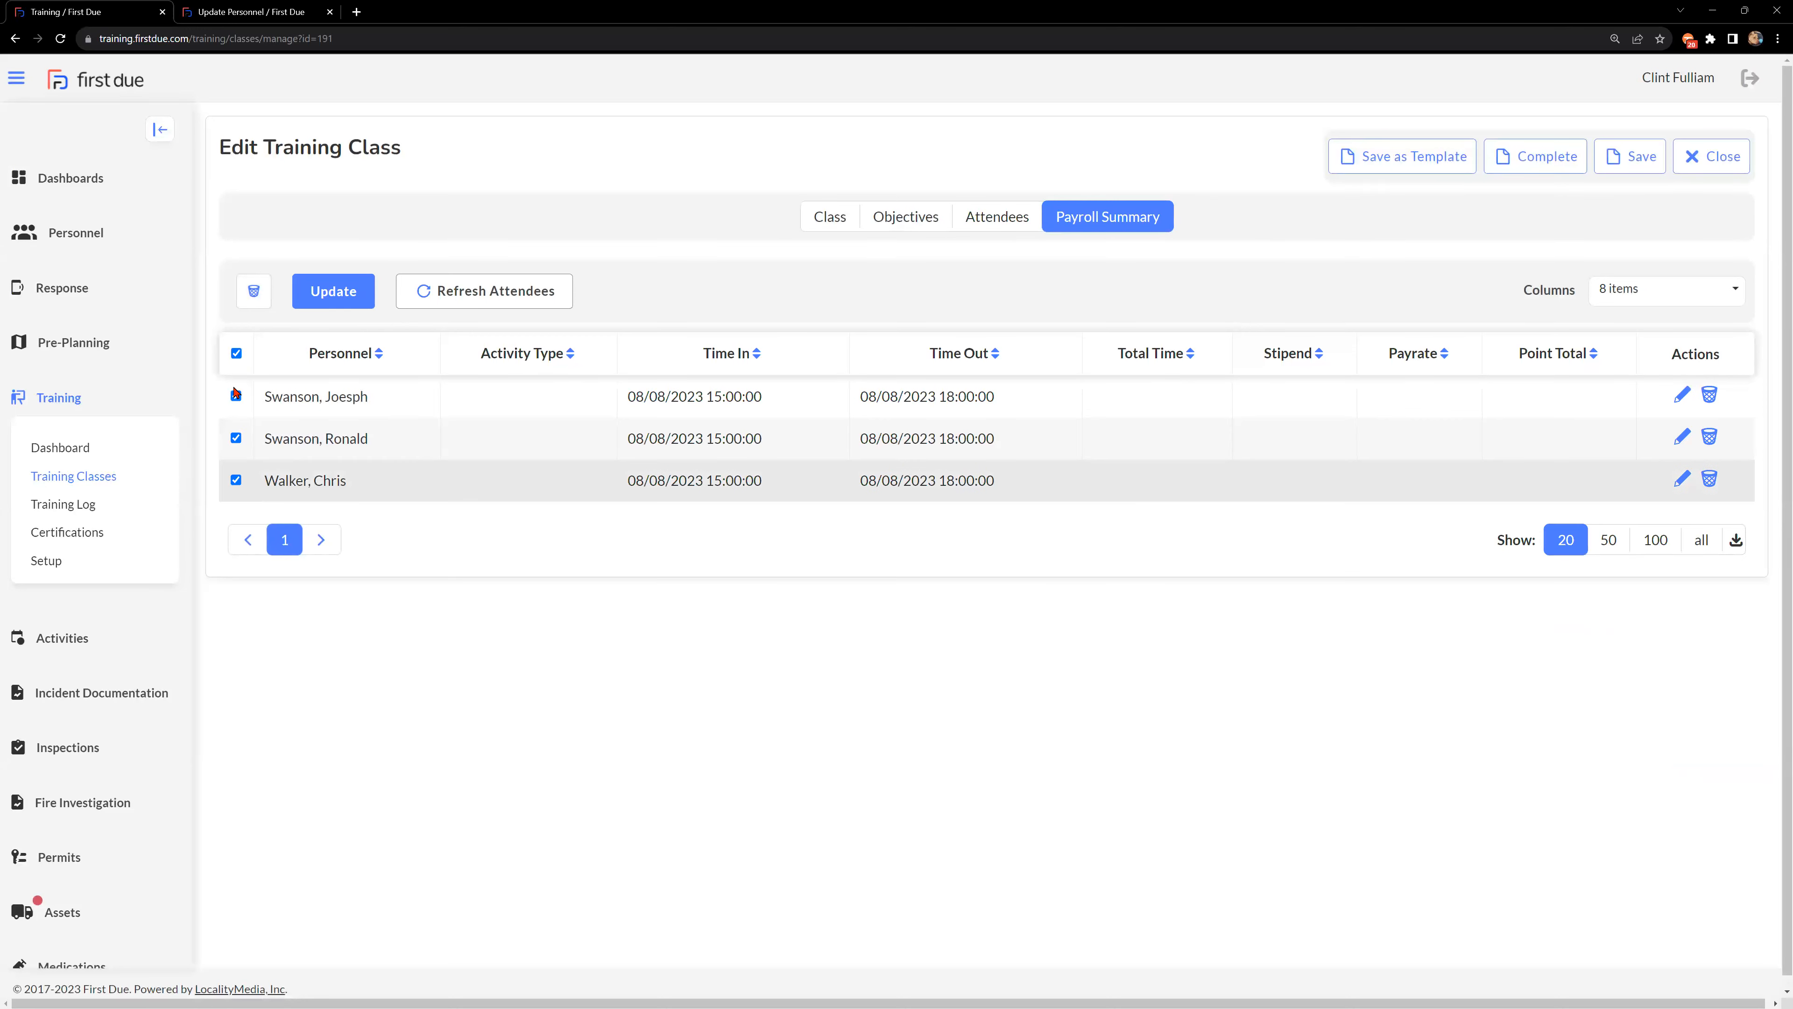
click(236, 355)
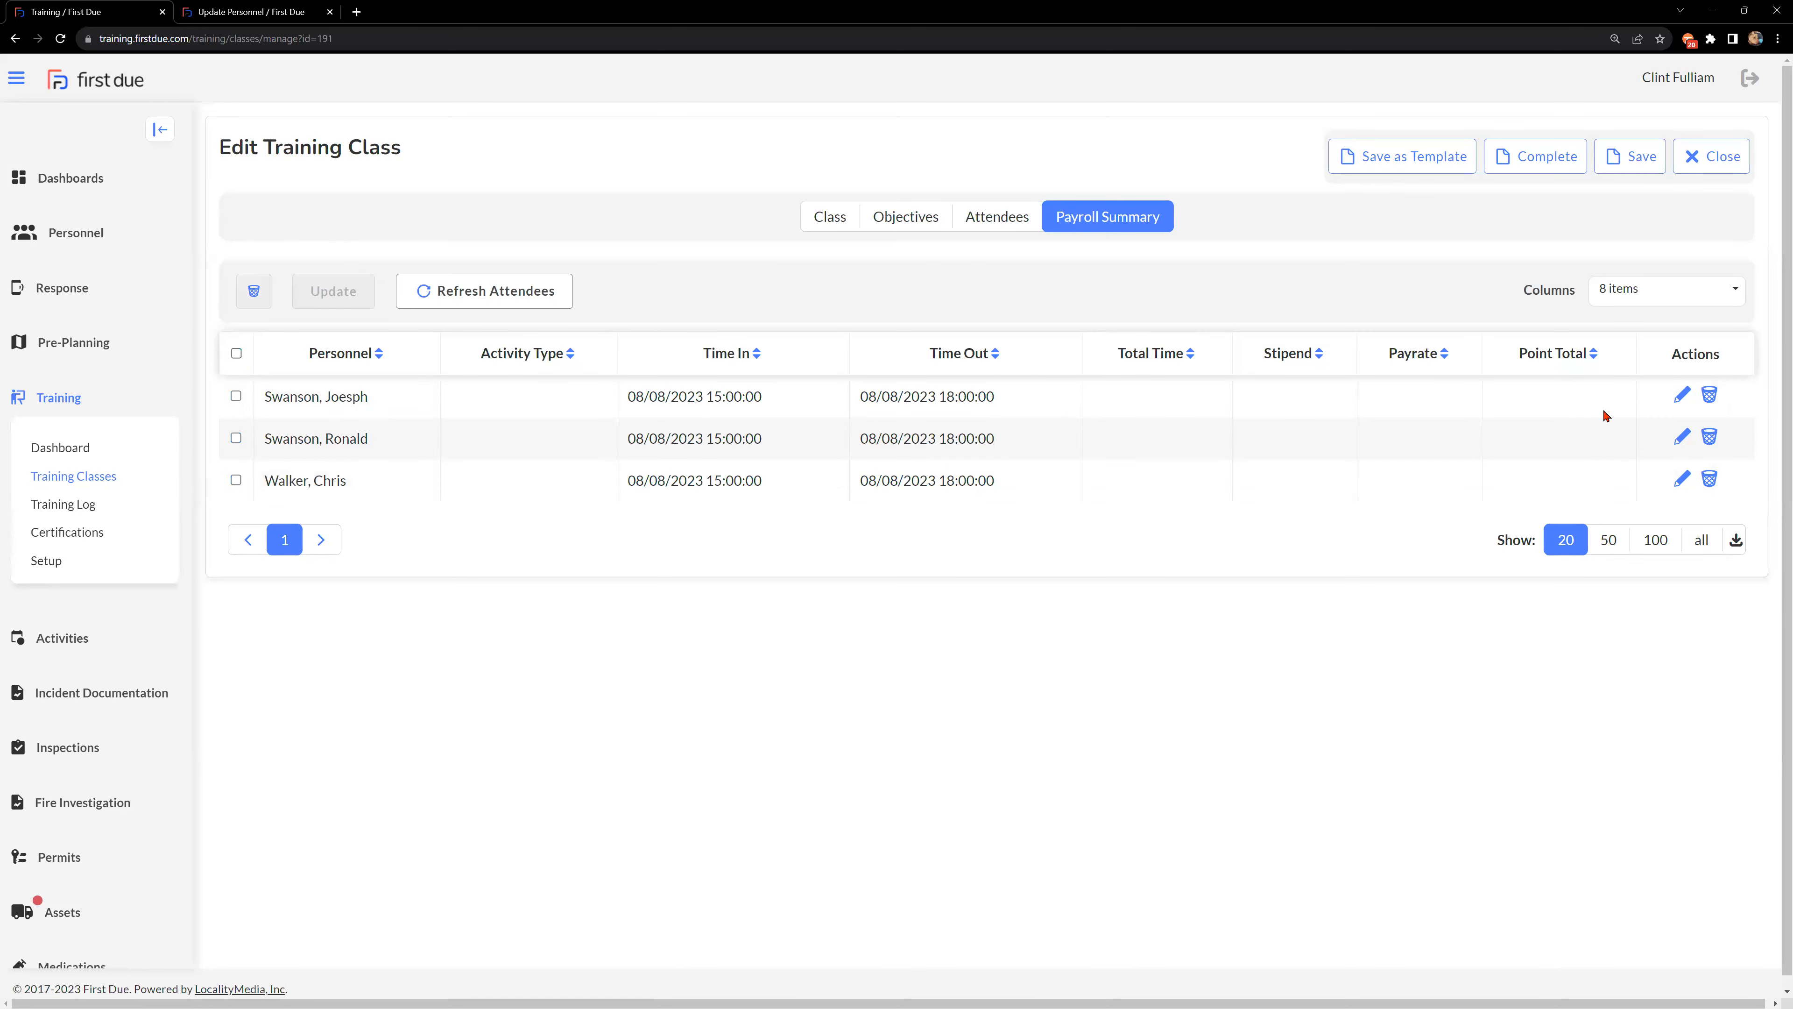
click(1682, 398)
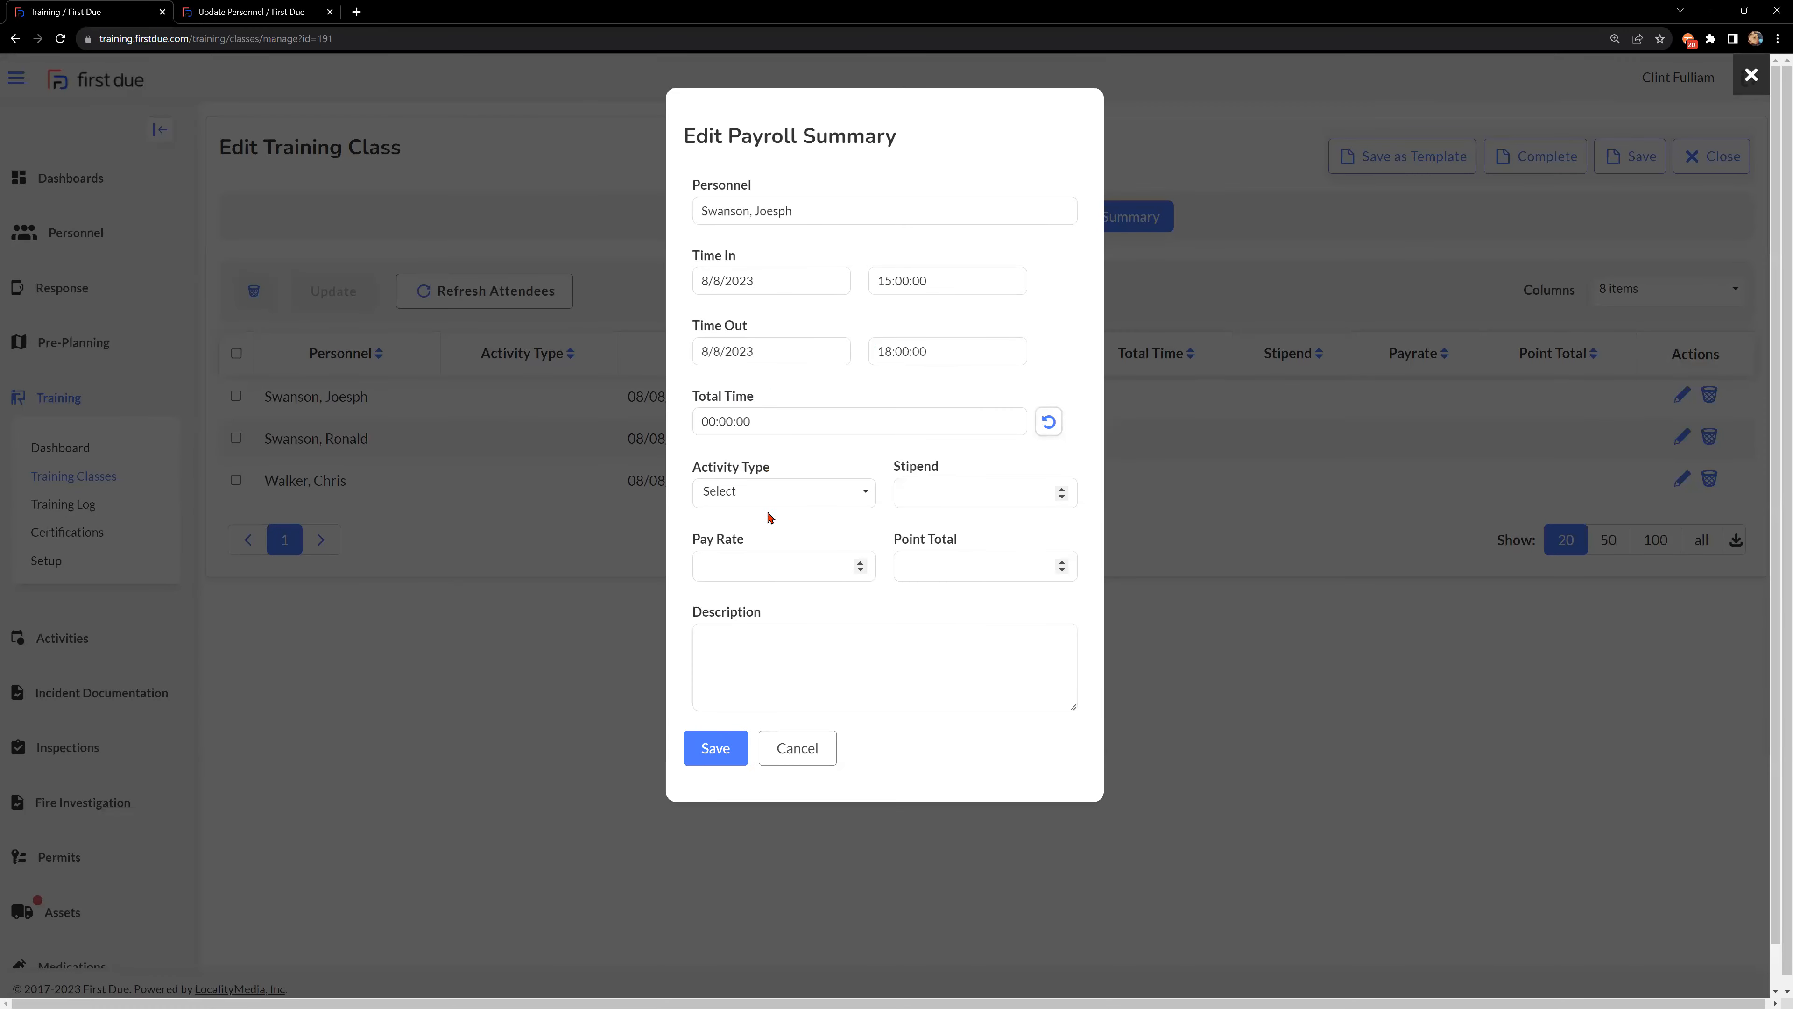
click(775, 499)
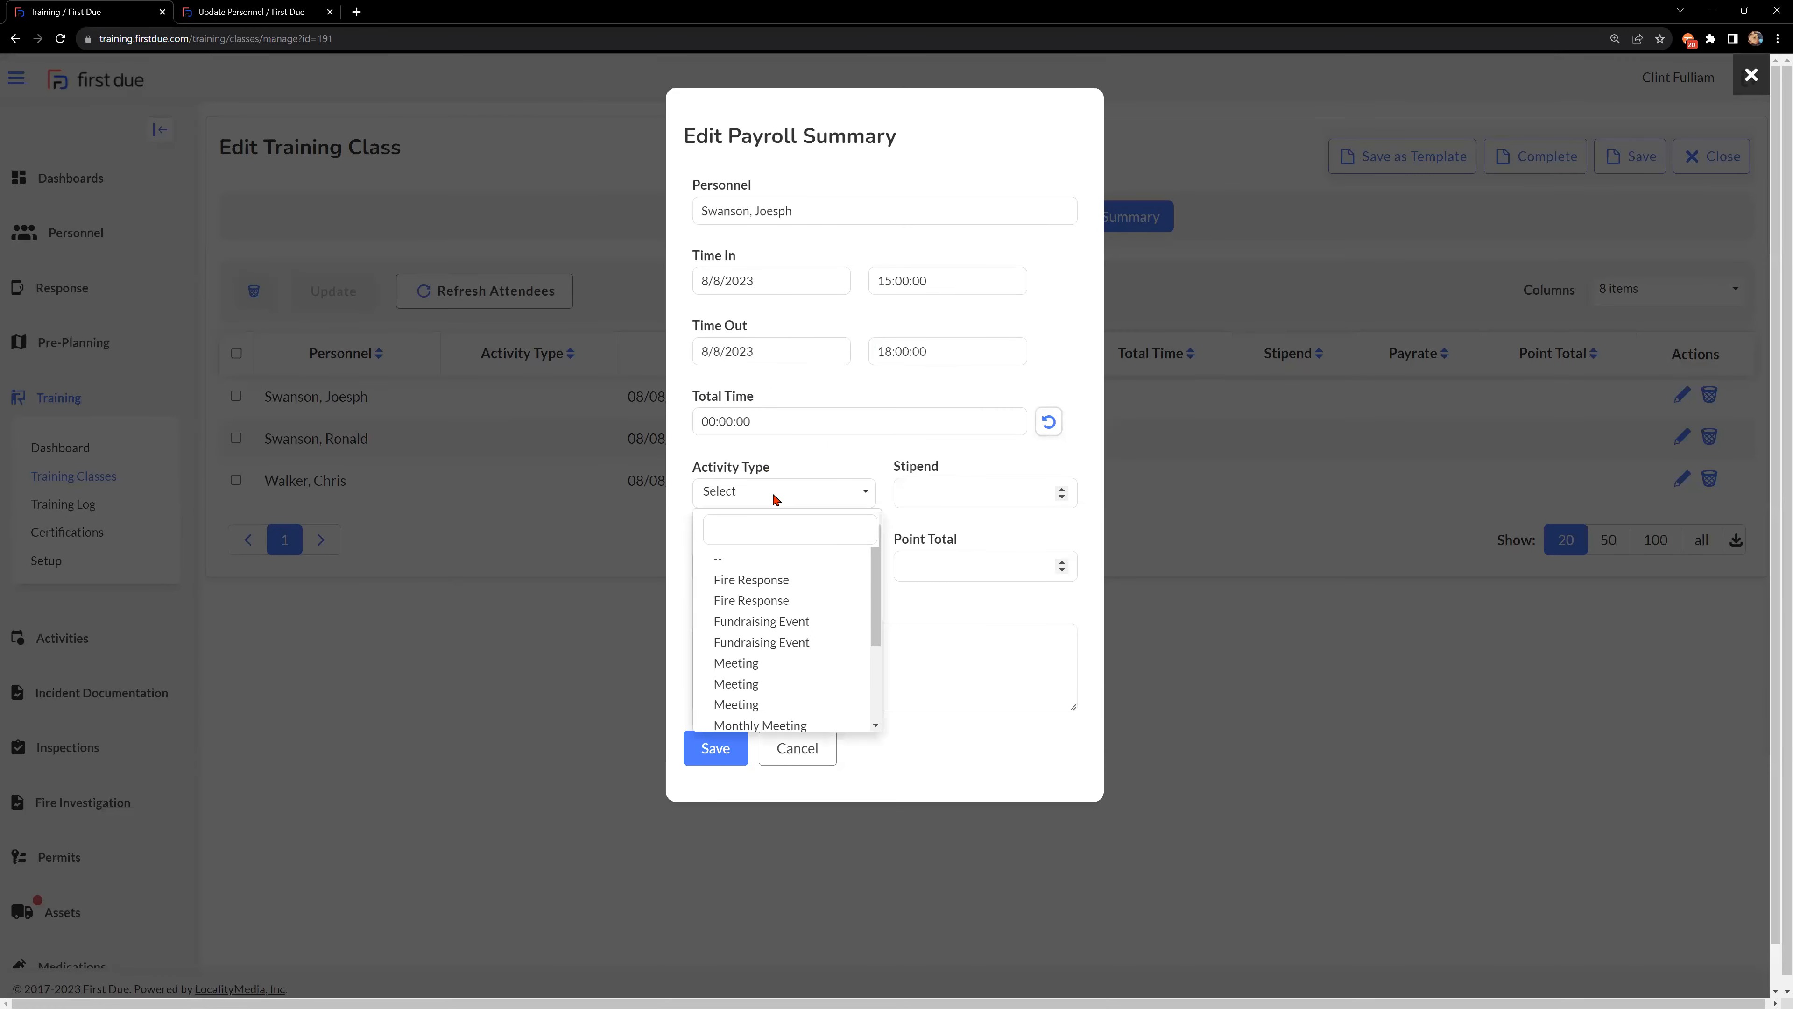
click(992, 481)
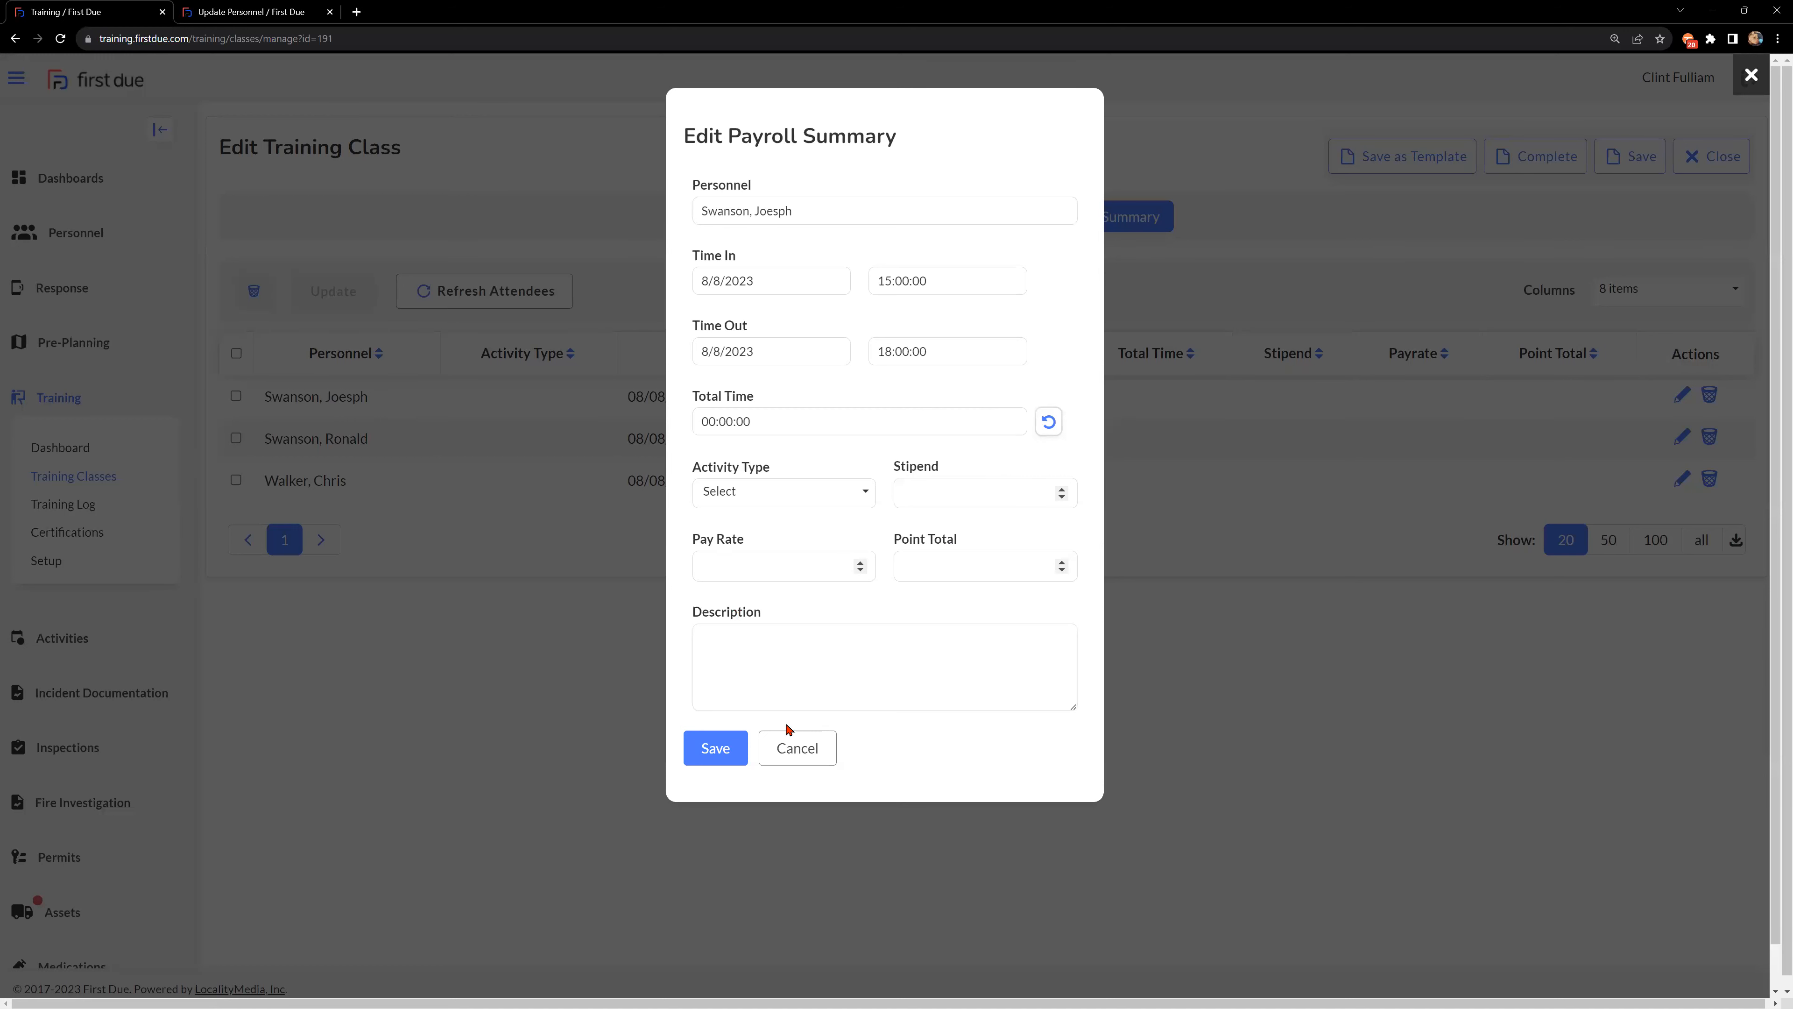
click(804, 764)
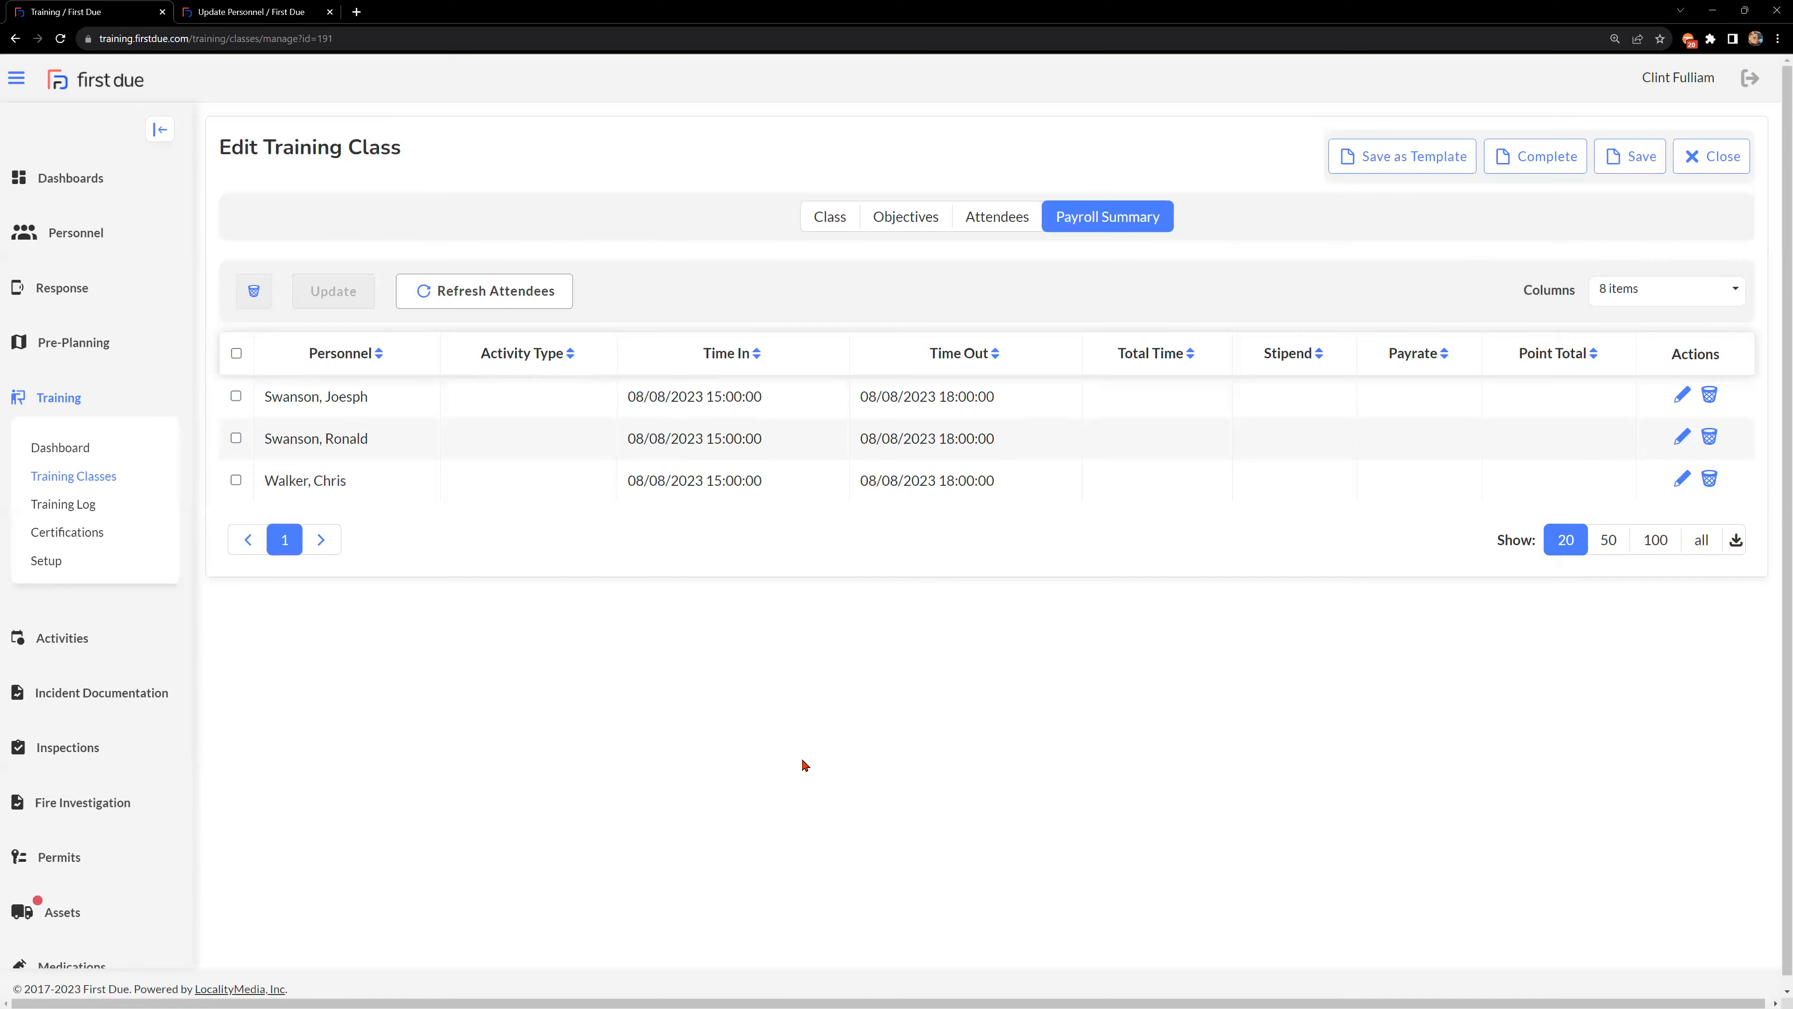
Start a payroll mass update for all listed attendees with Activity Type, Pay Rate and Point Total as the fields to update.
click(236, 352)
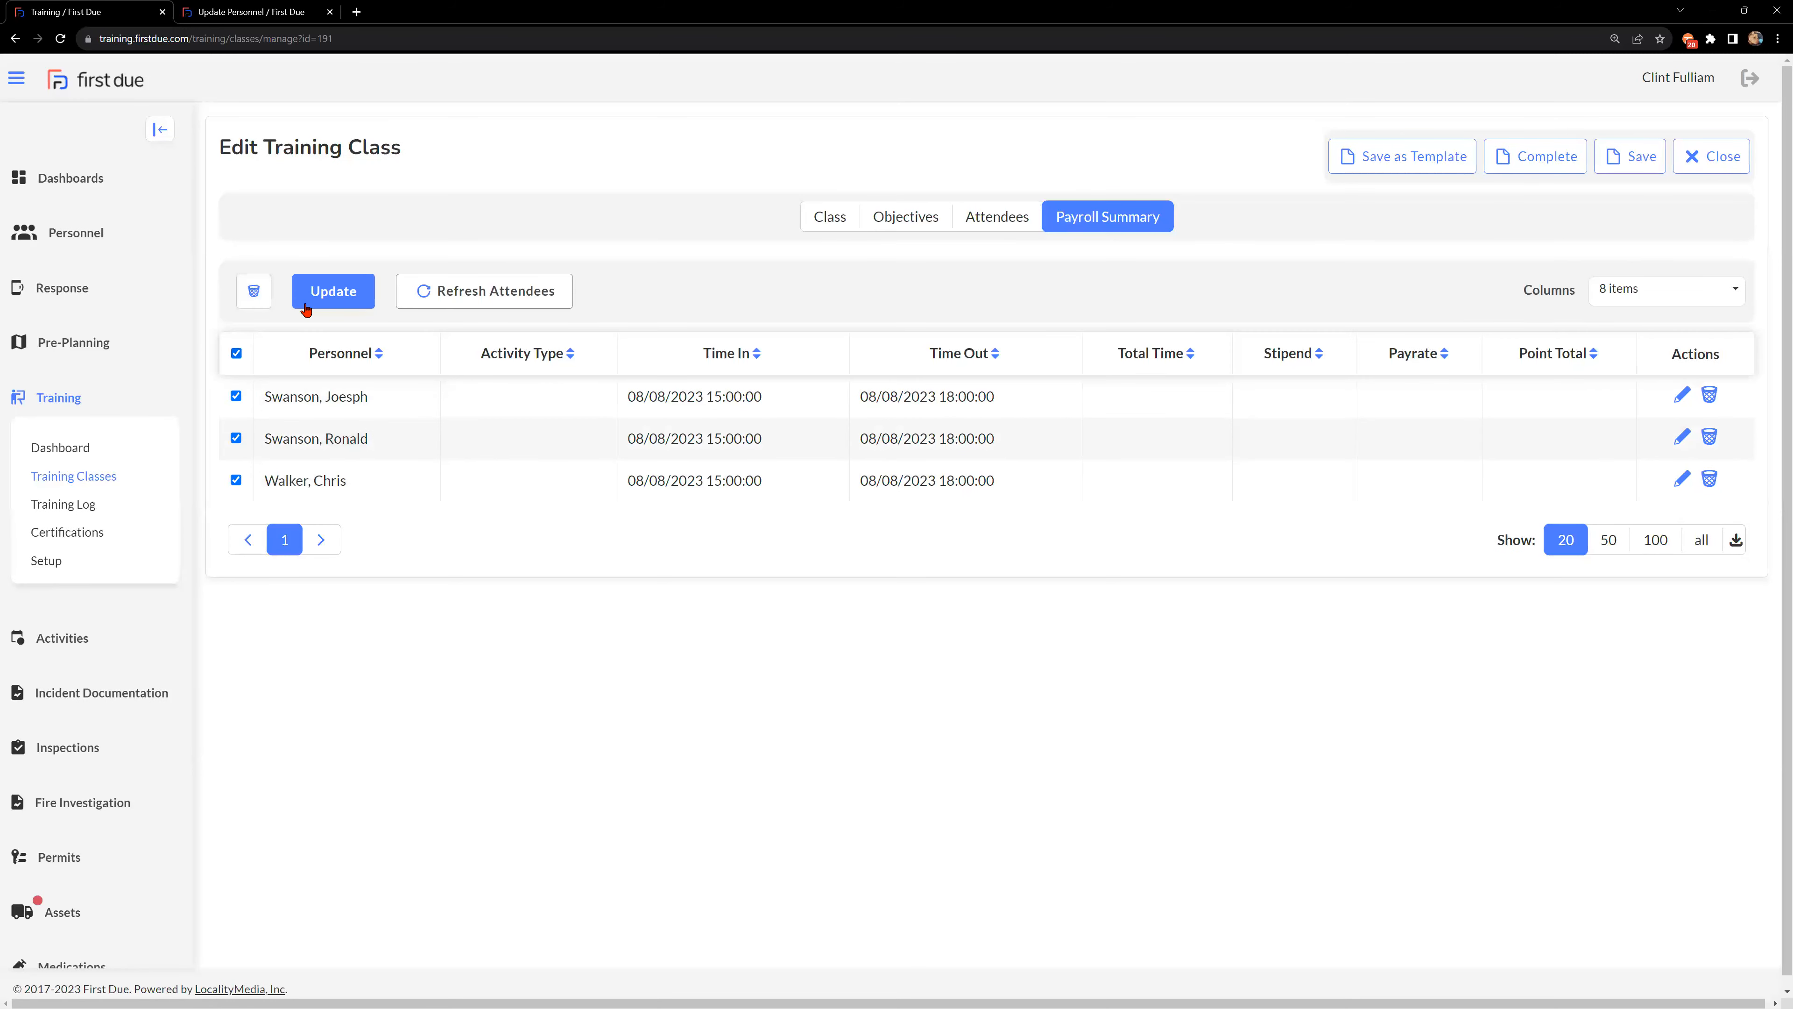
click(321, 291)
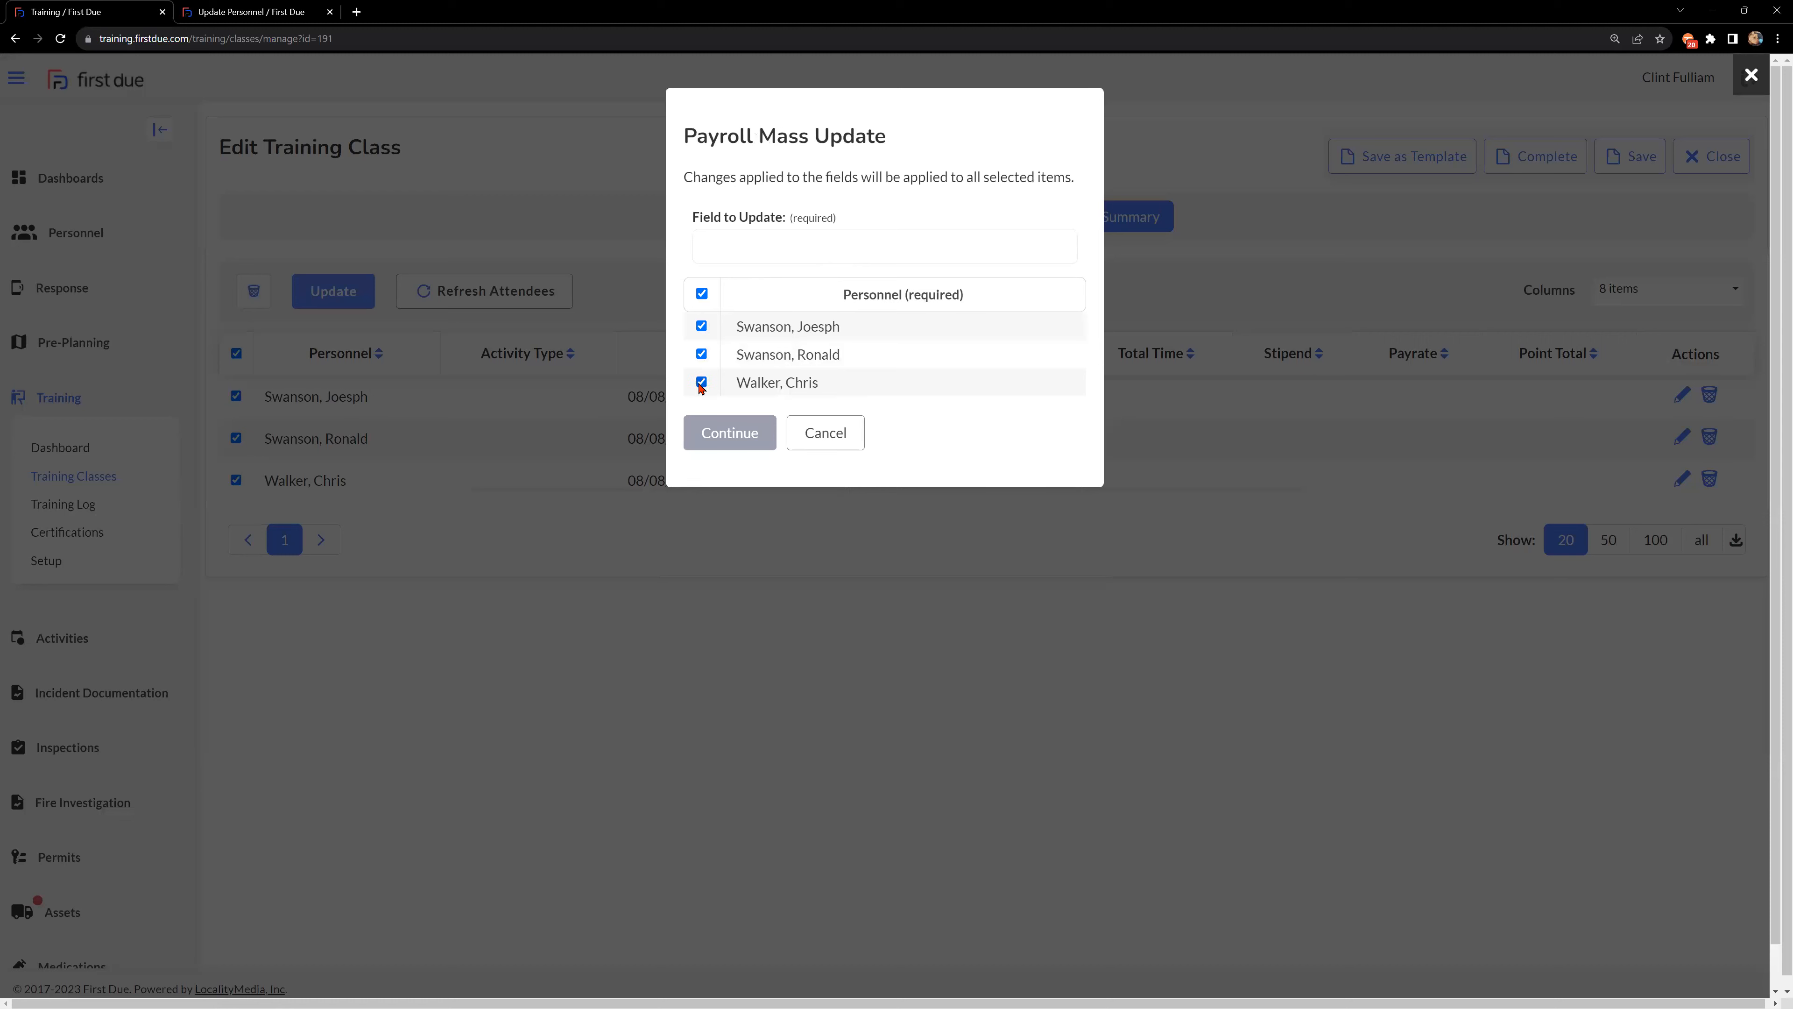
click(756, 251)
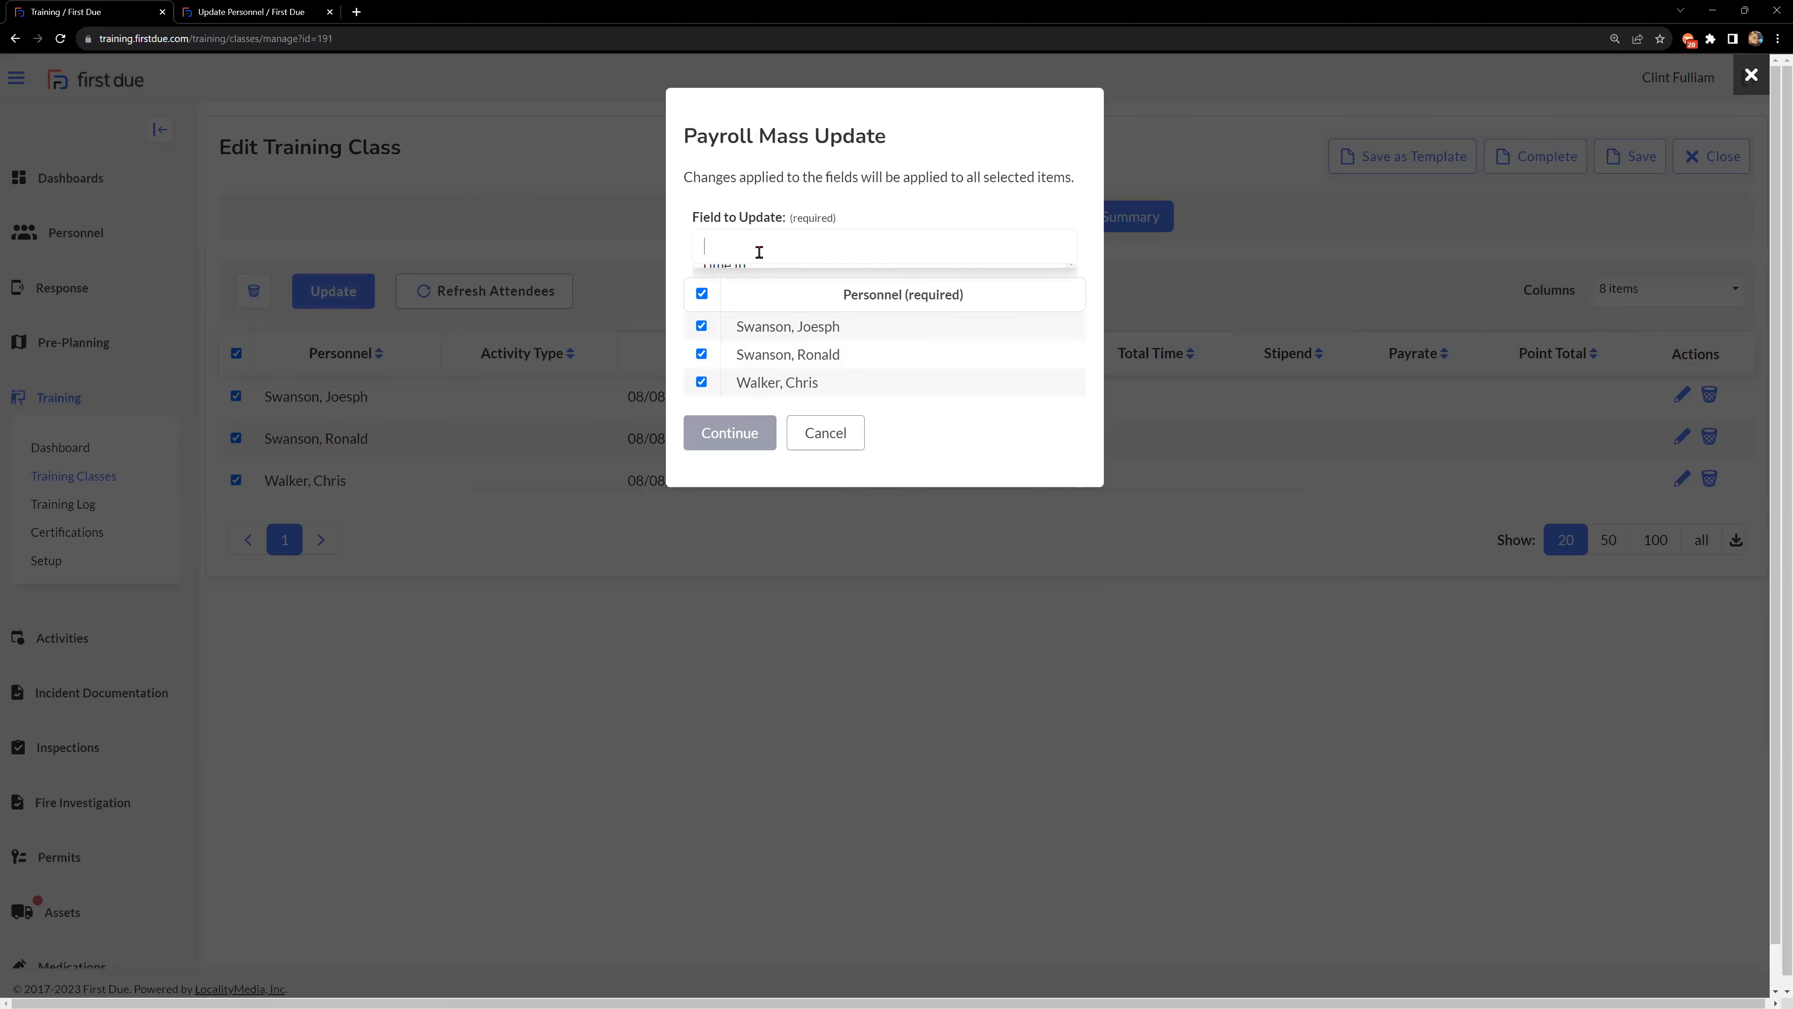
click(763, 364)
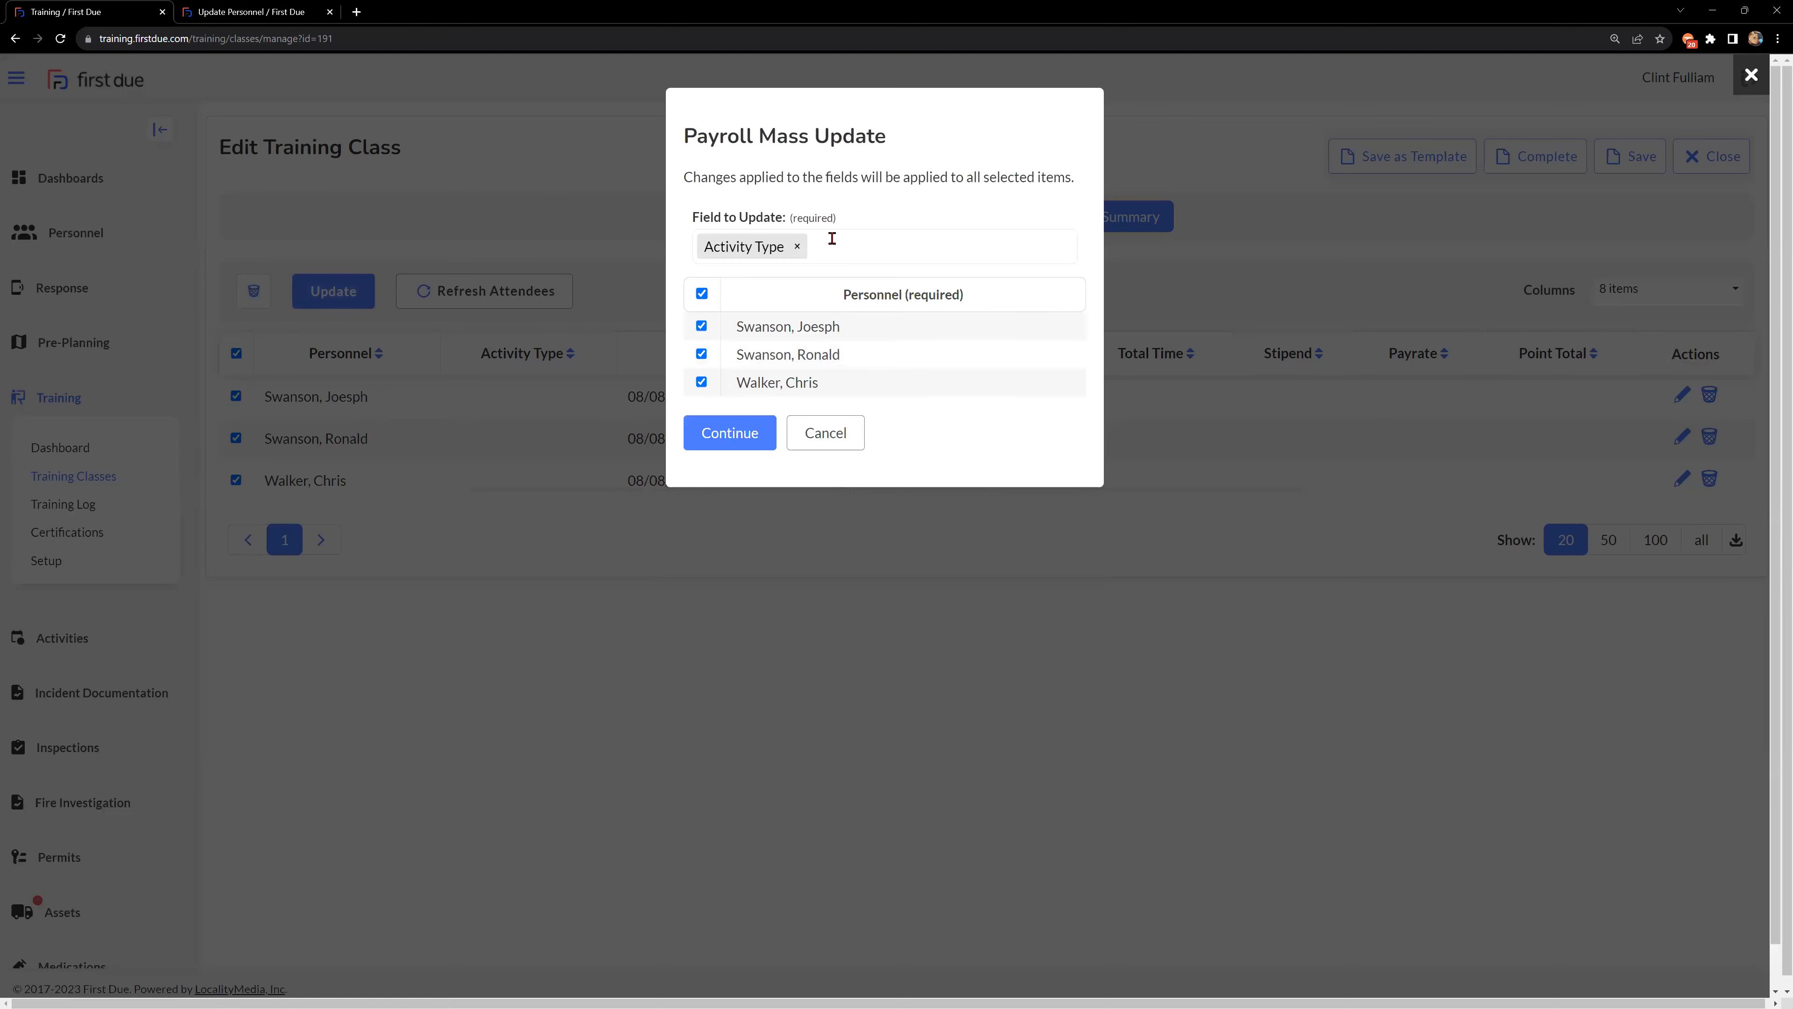
click(833, 238)
click(776, 390)
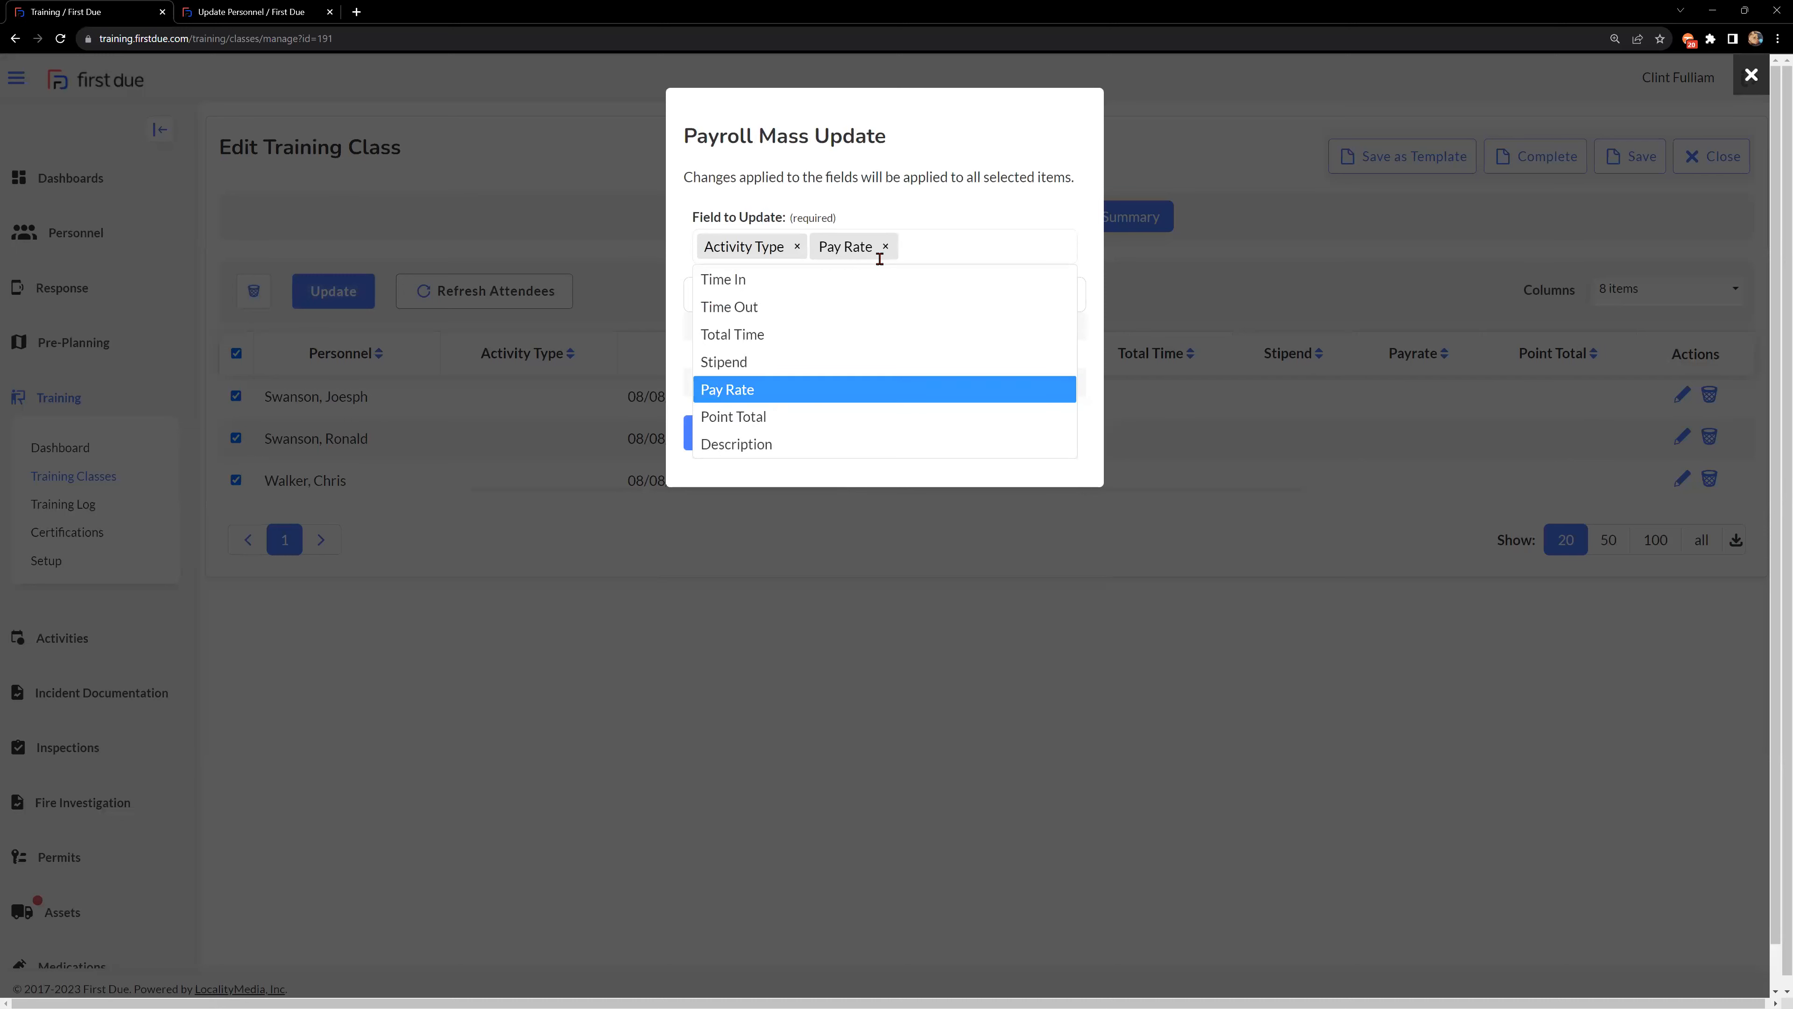
click(934, 247)
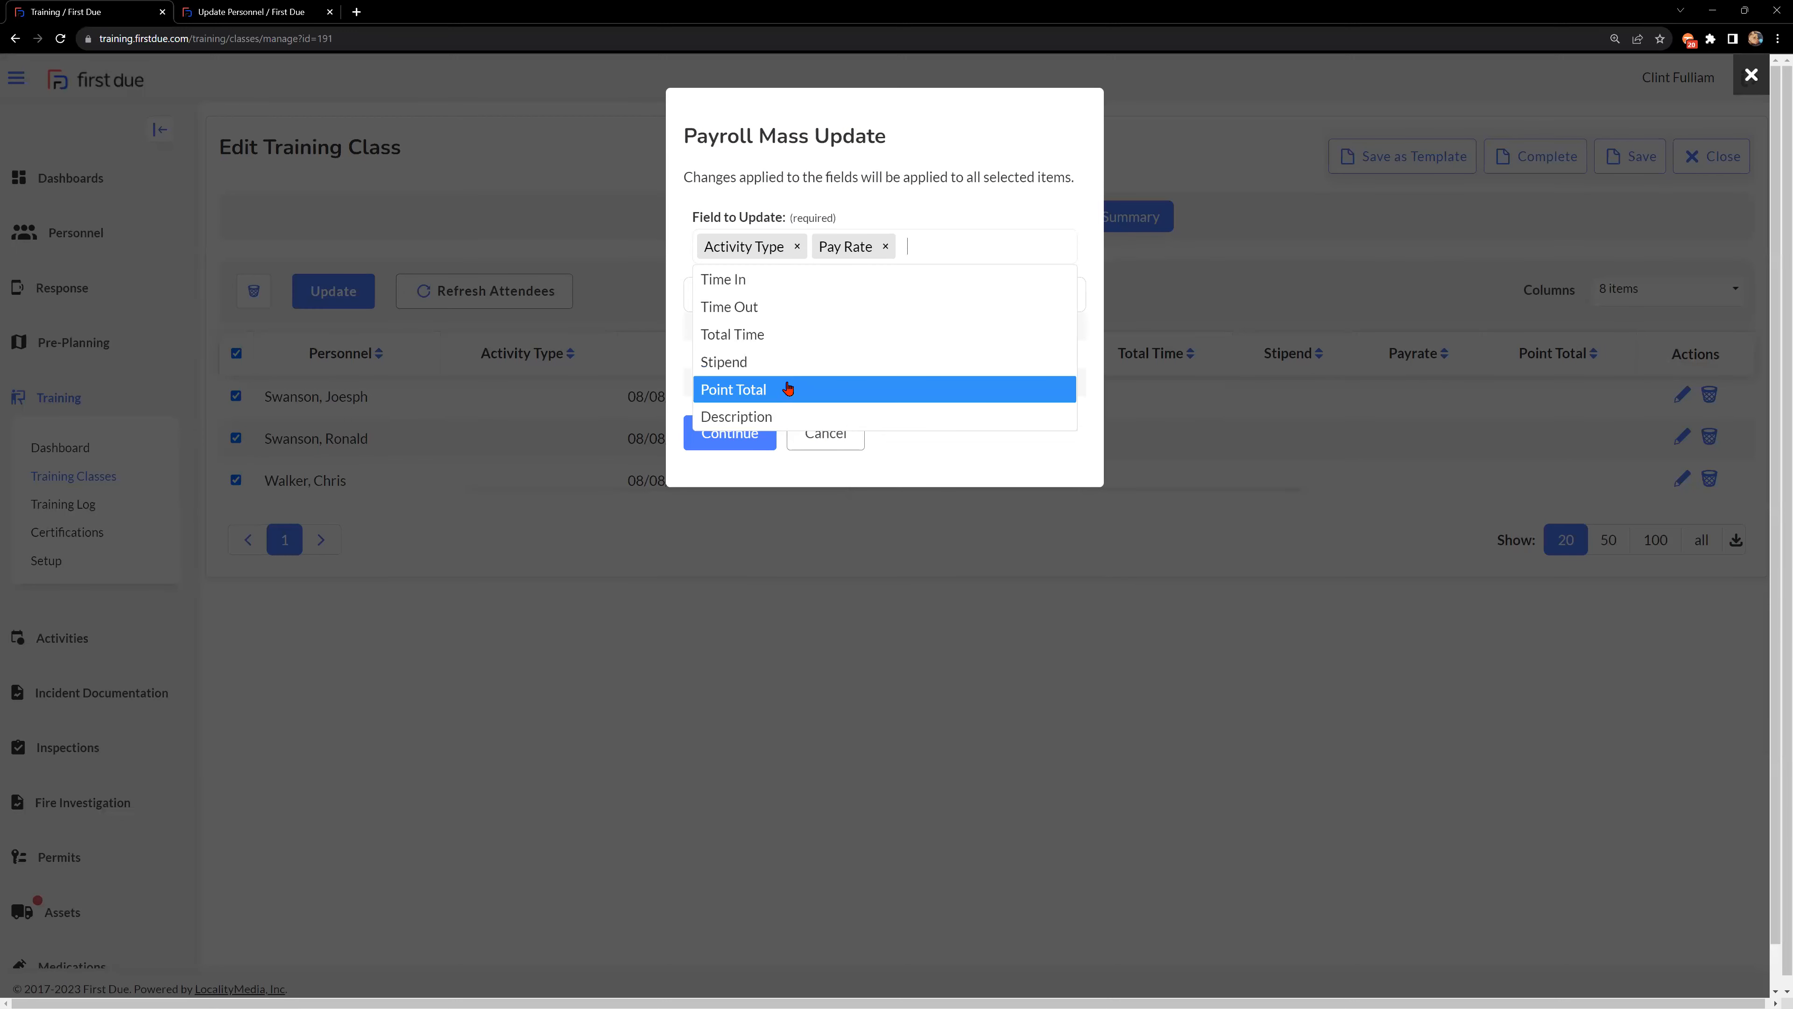
click(788, 387)
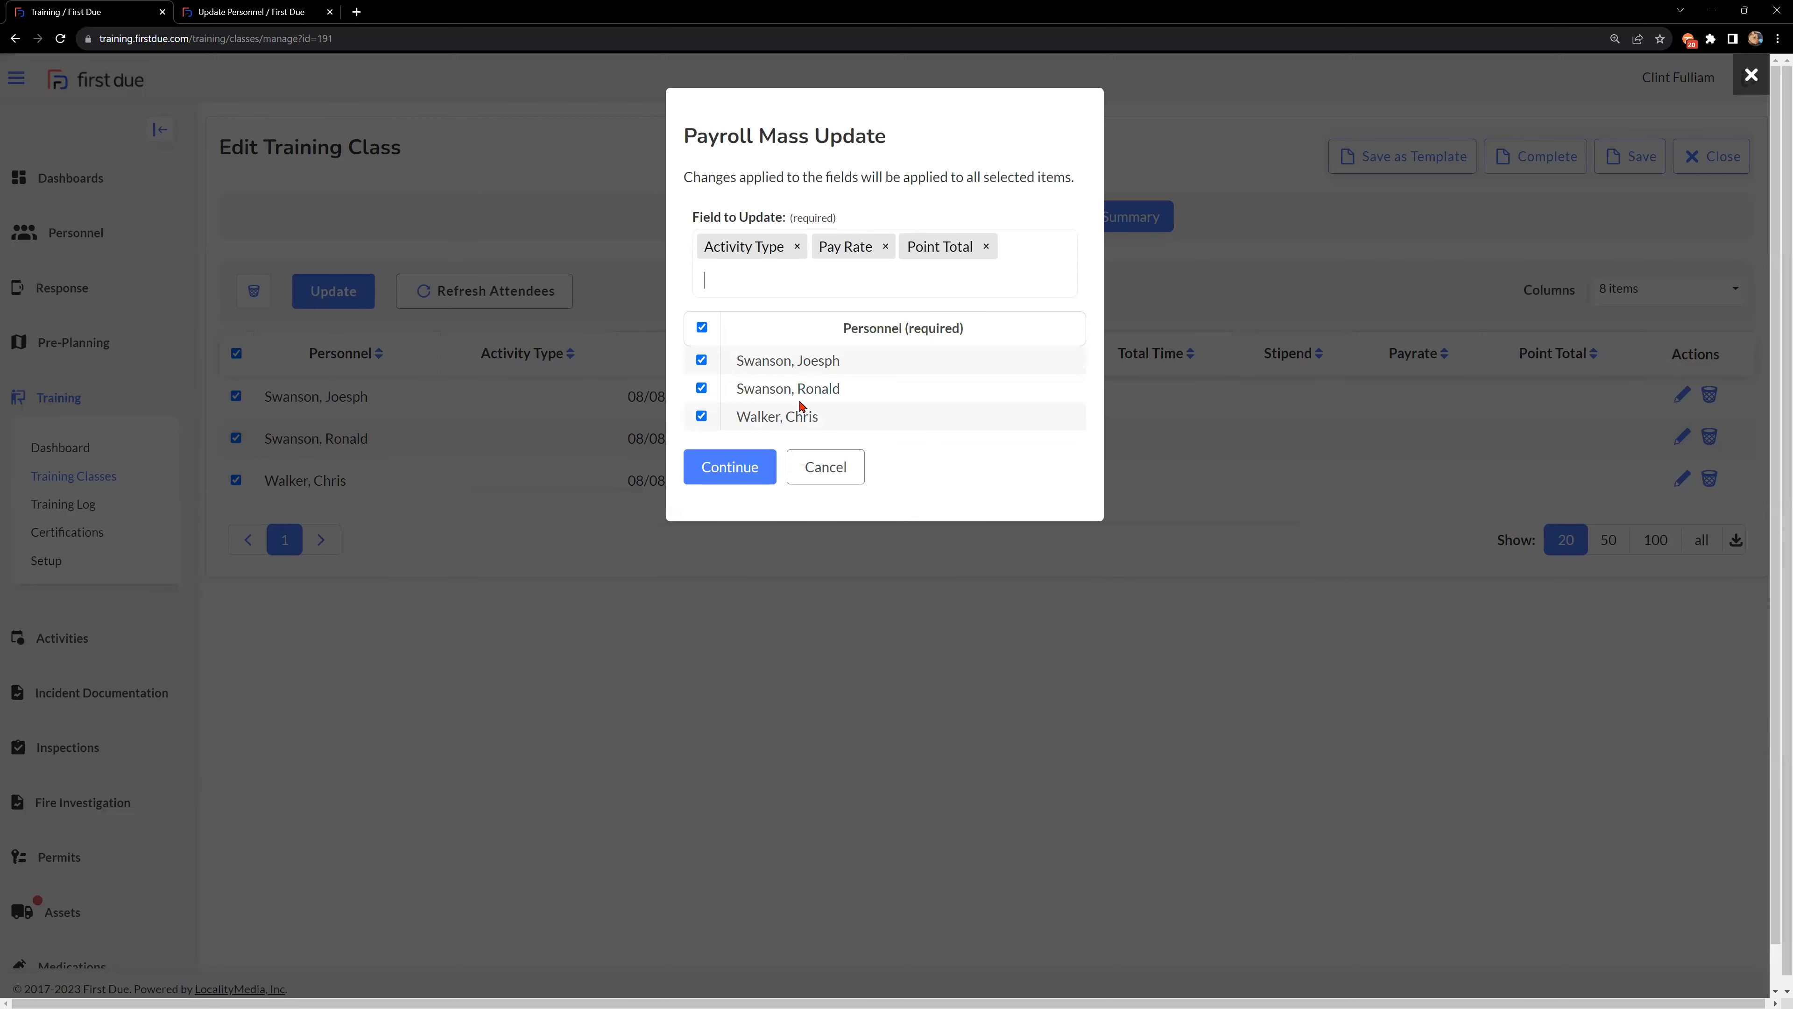
click(742, 472)
Examine the activity type options in the payroll update, dismiss it, and close the class without saving changes.
click(771, 299)
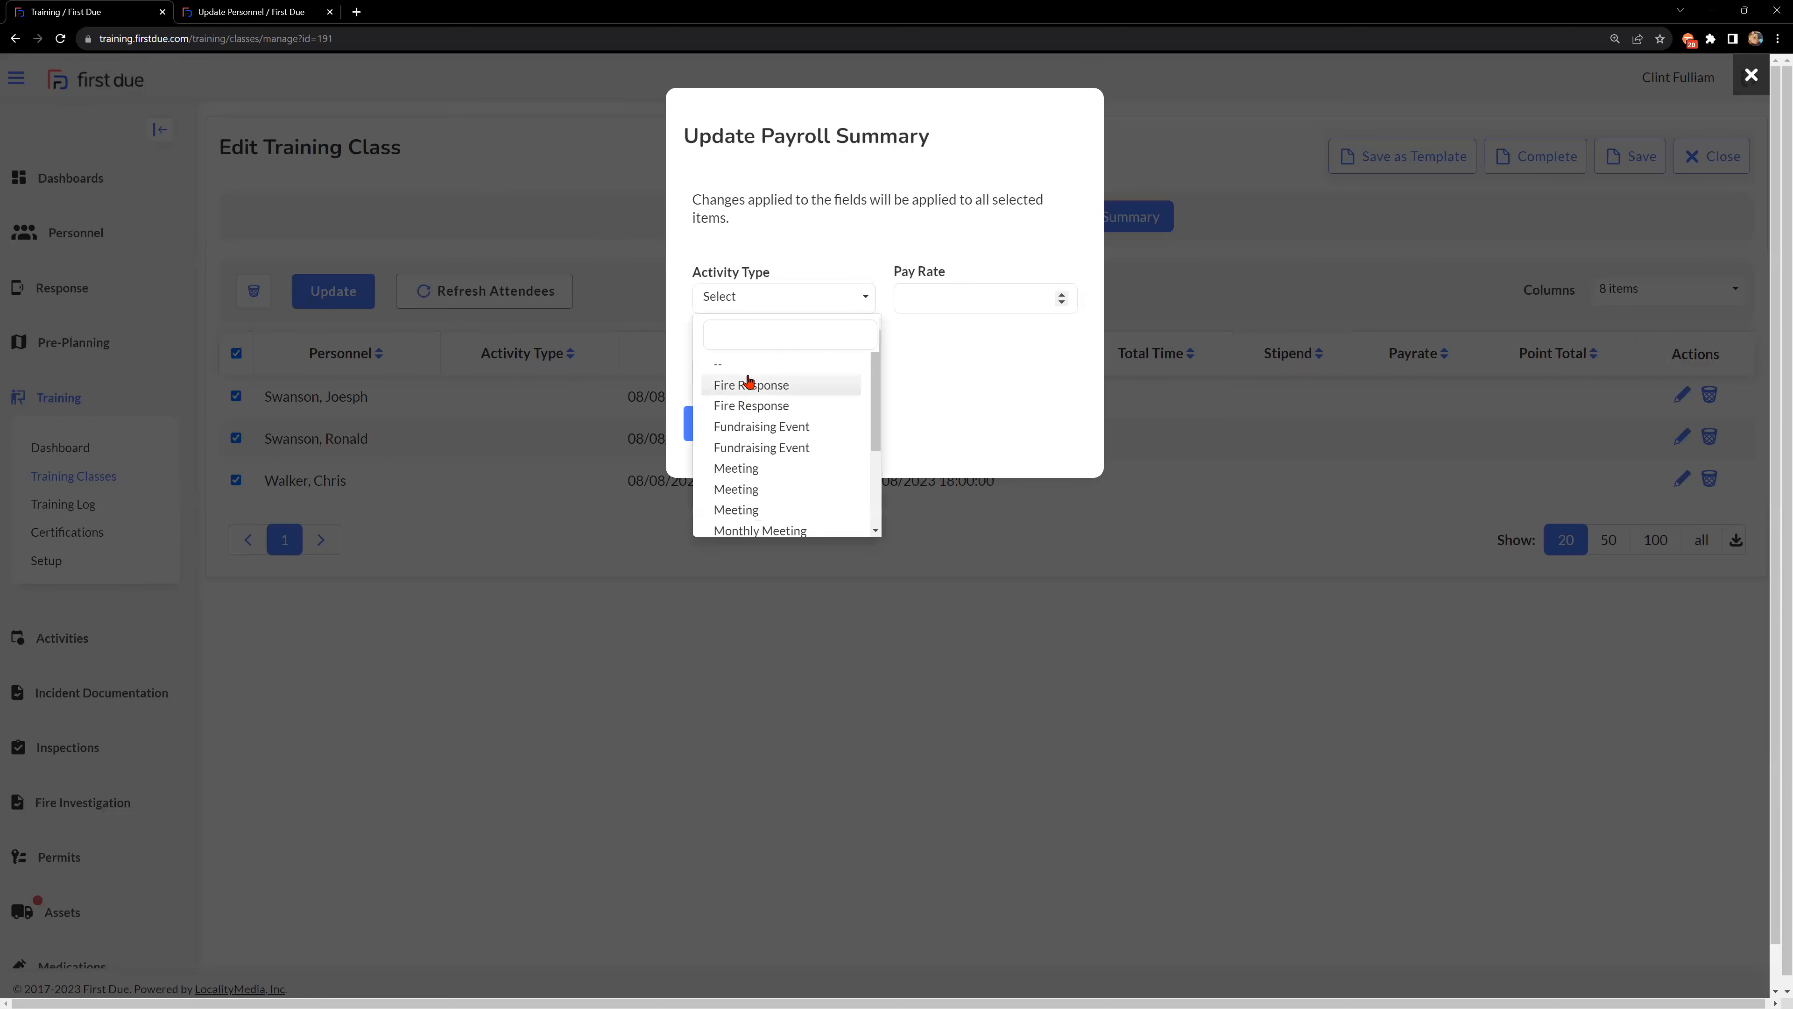
click(928, 293)
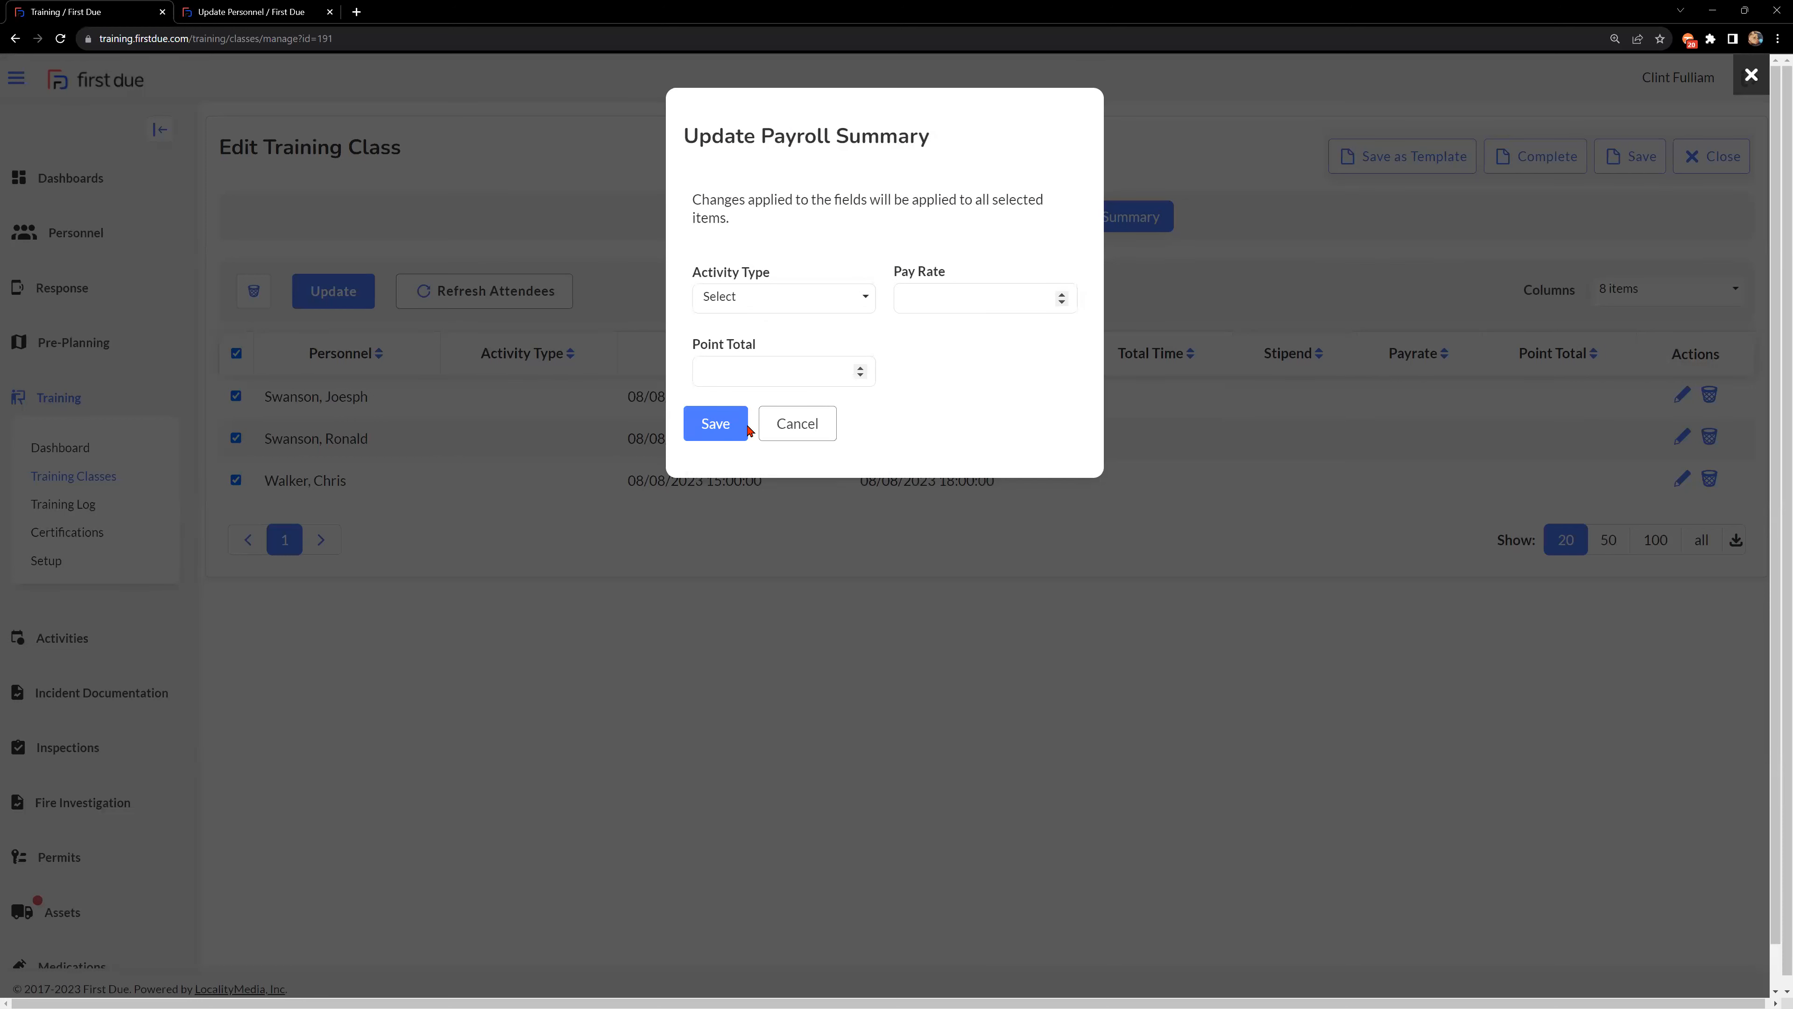
click(808, 303)
click(805, 298)
click(791, 300)
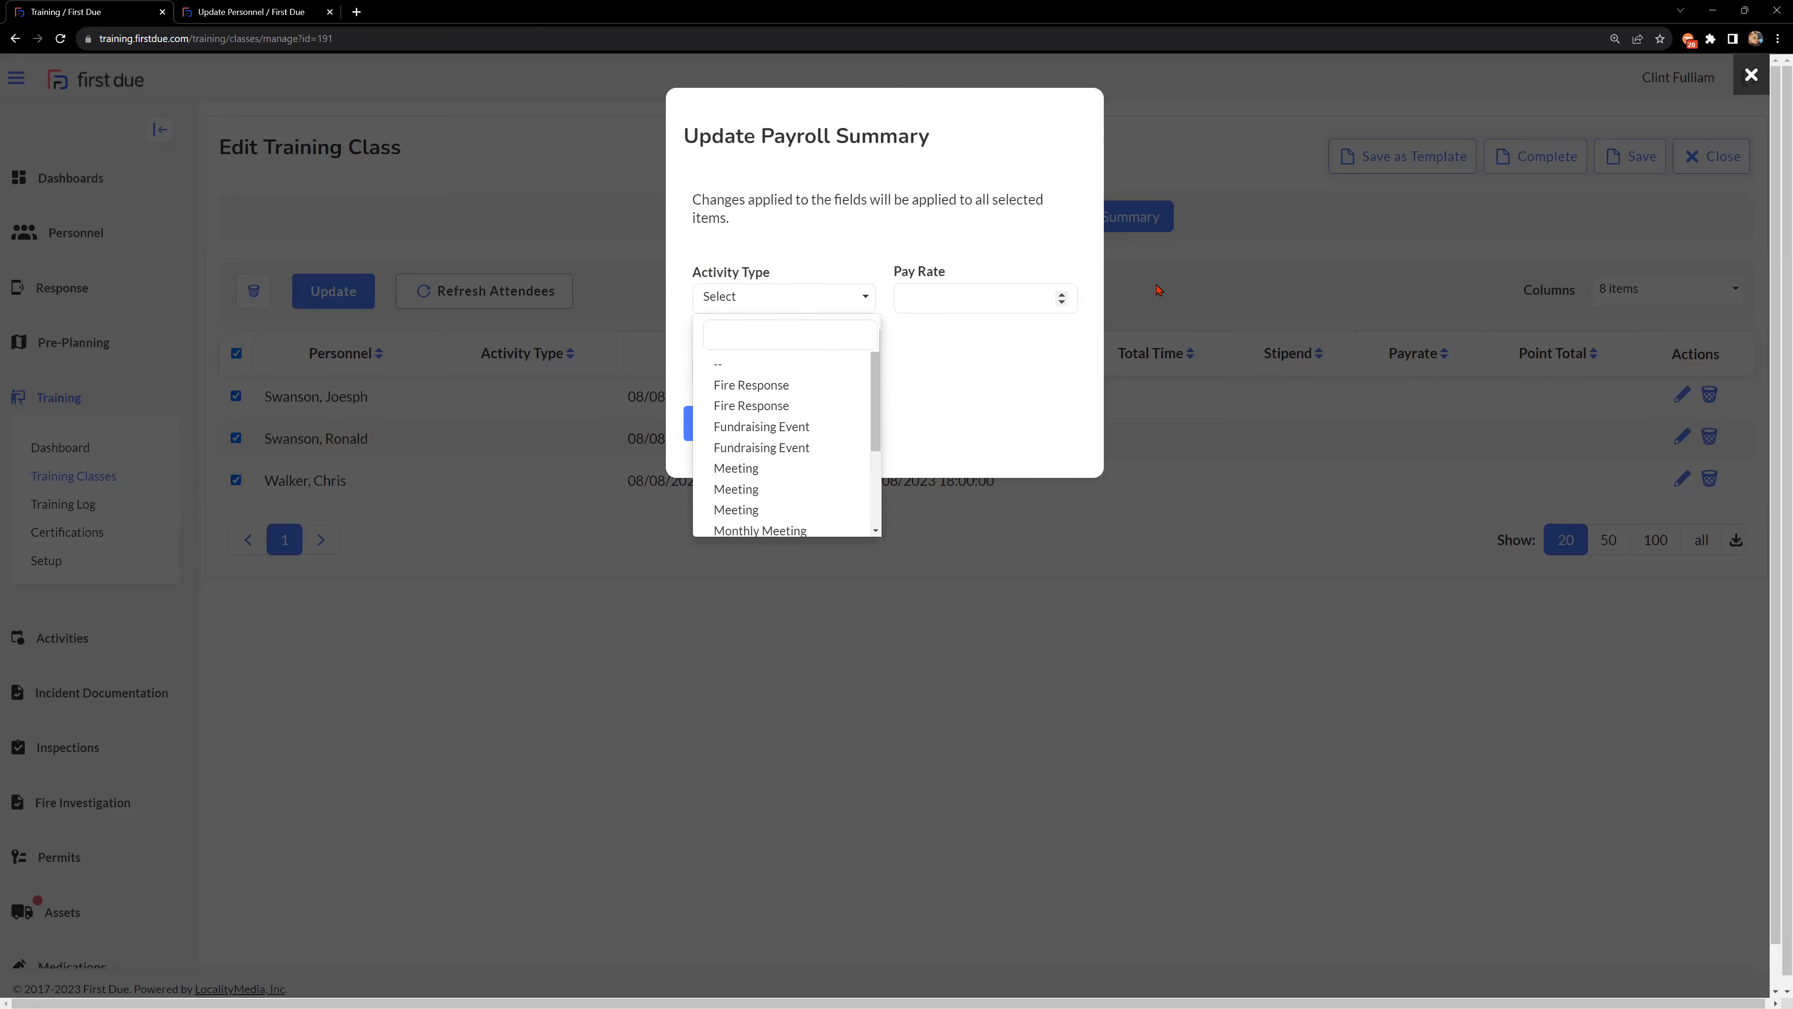
click(1198, 267)
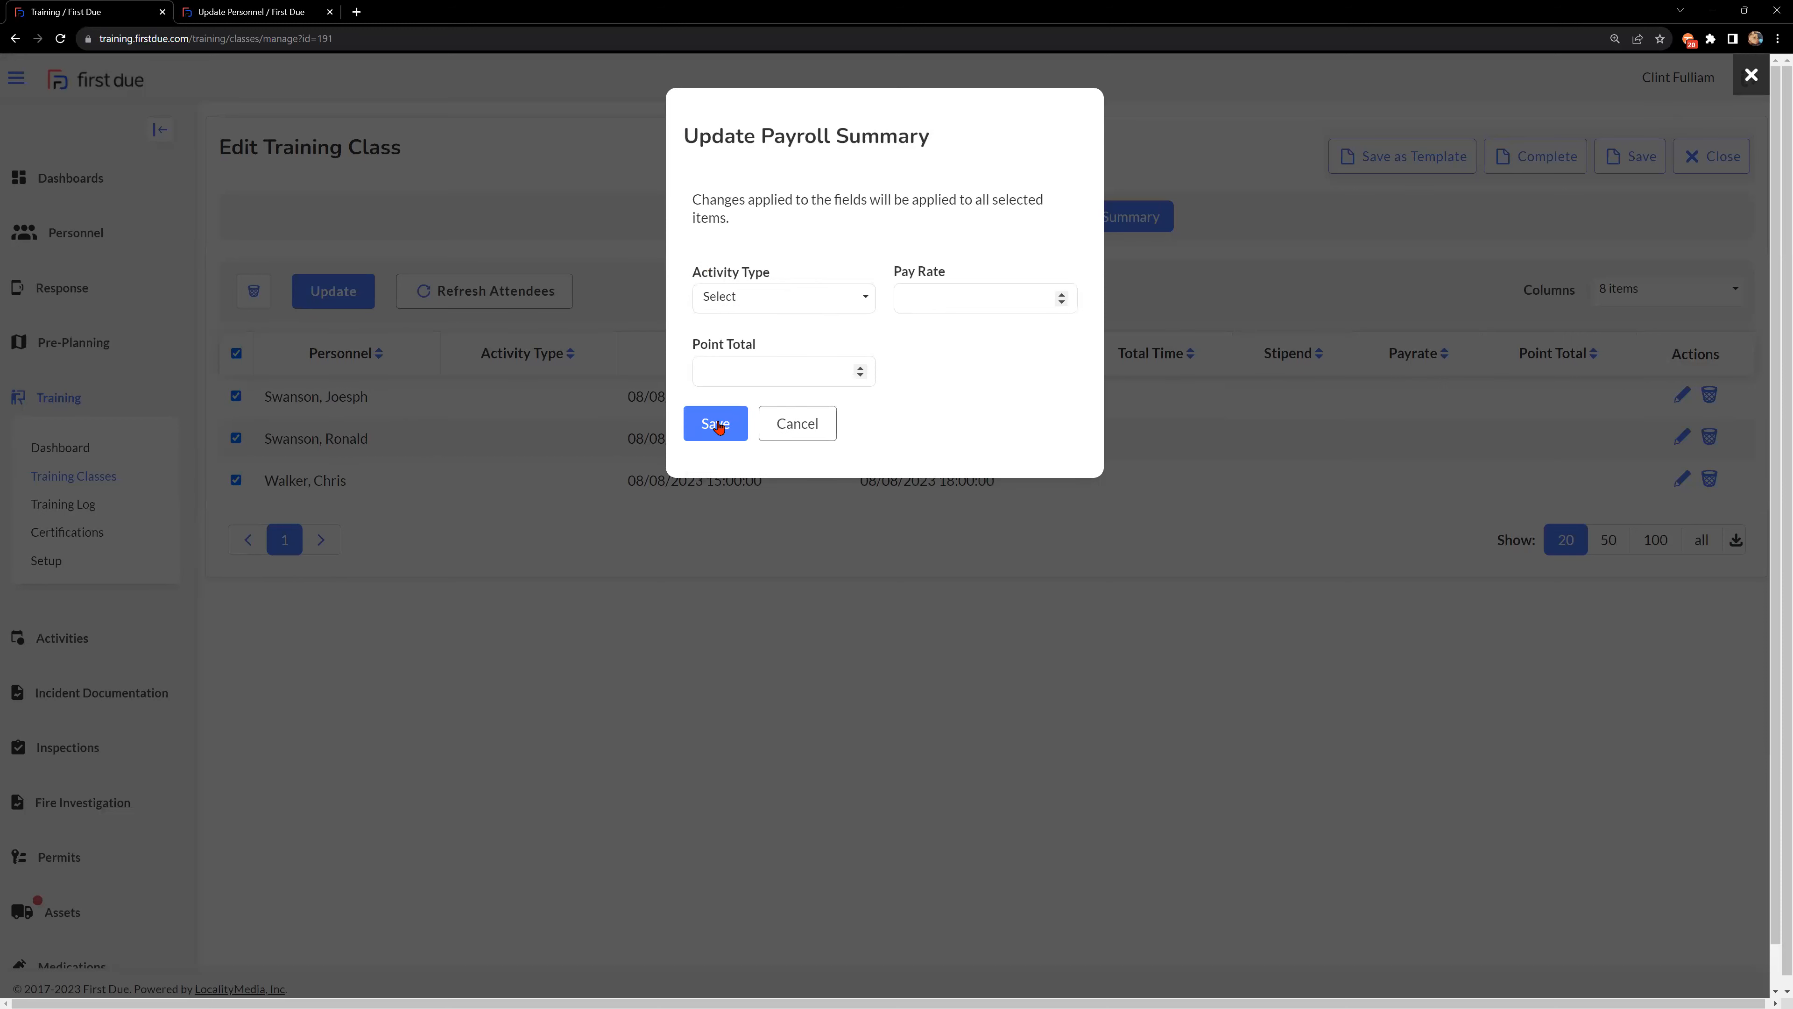
click(469, 389)
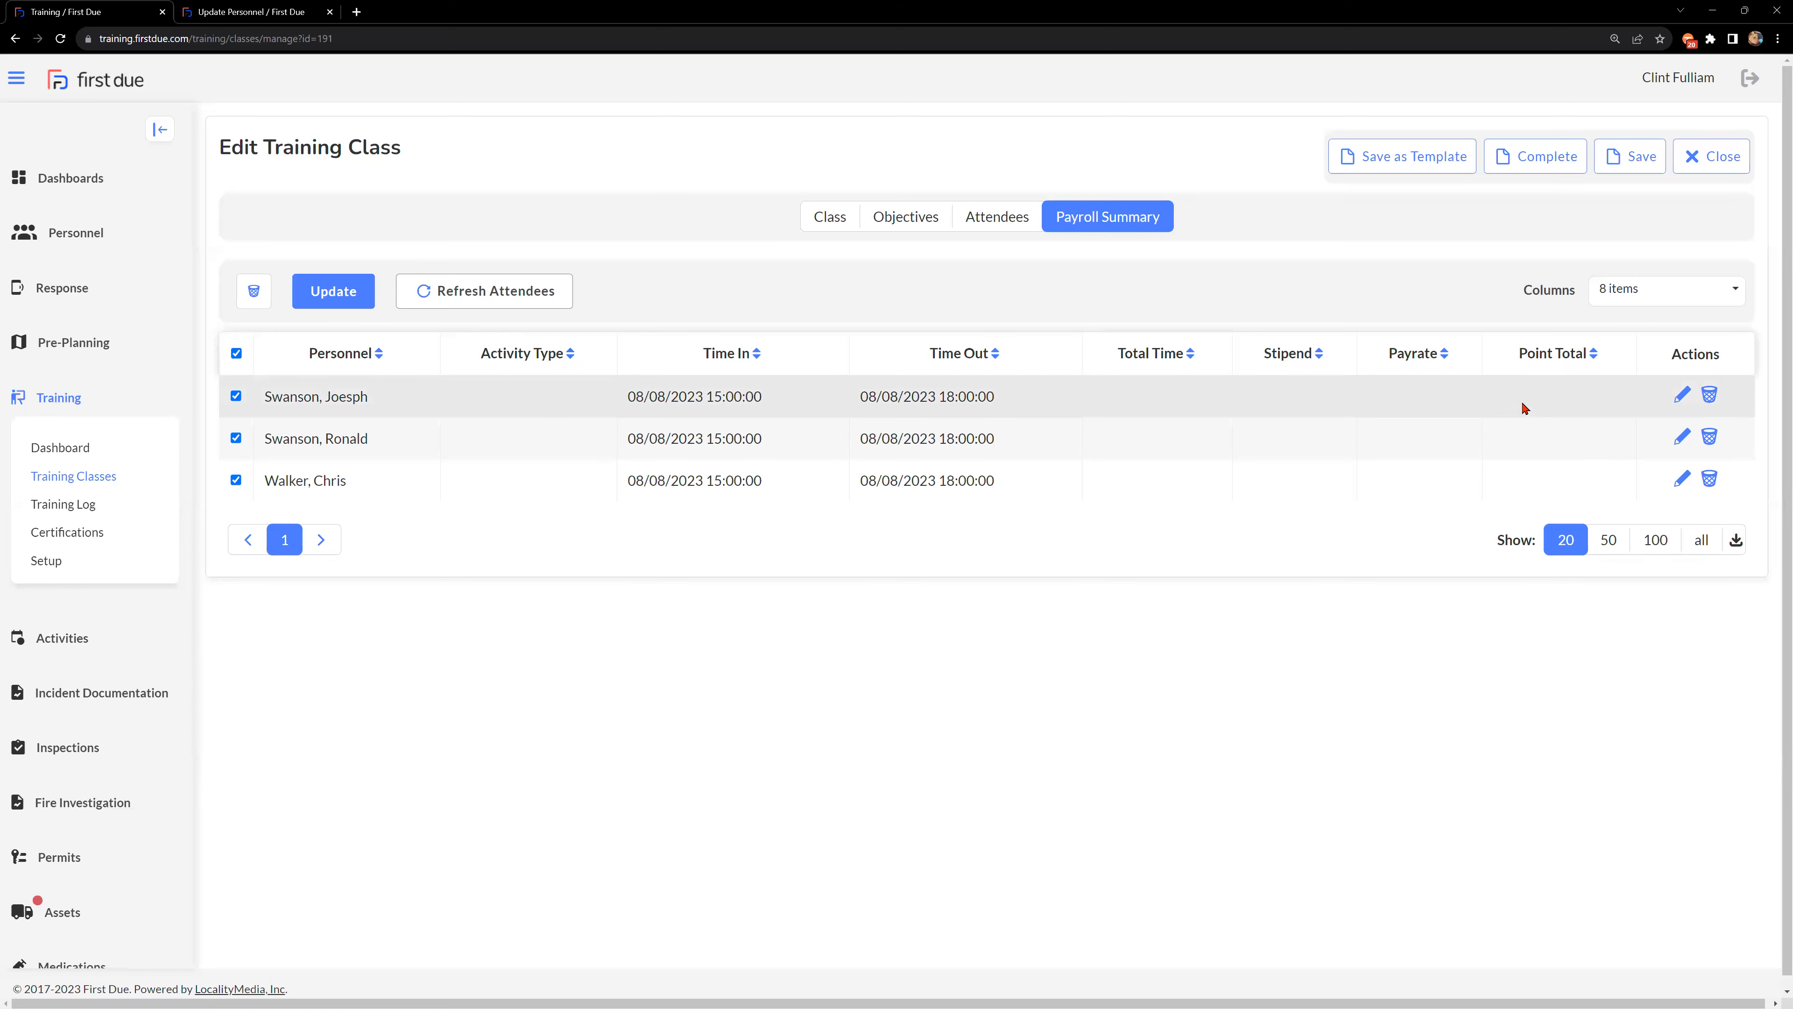
click(1723, 172)
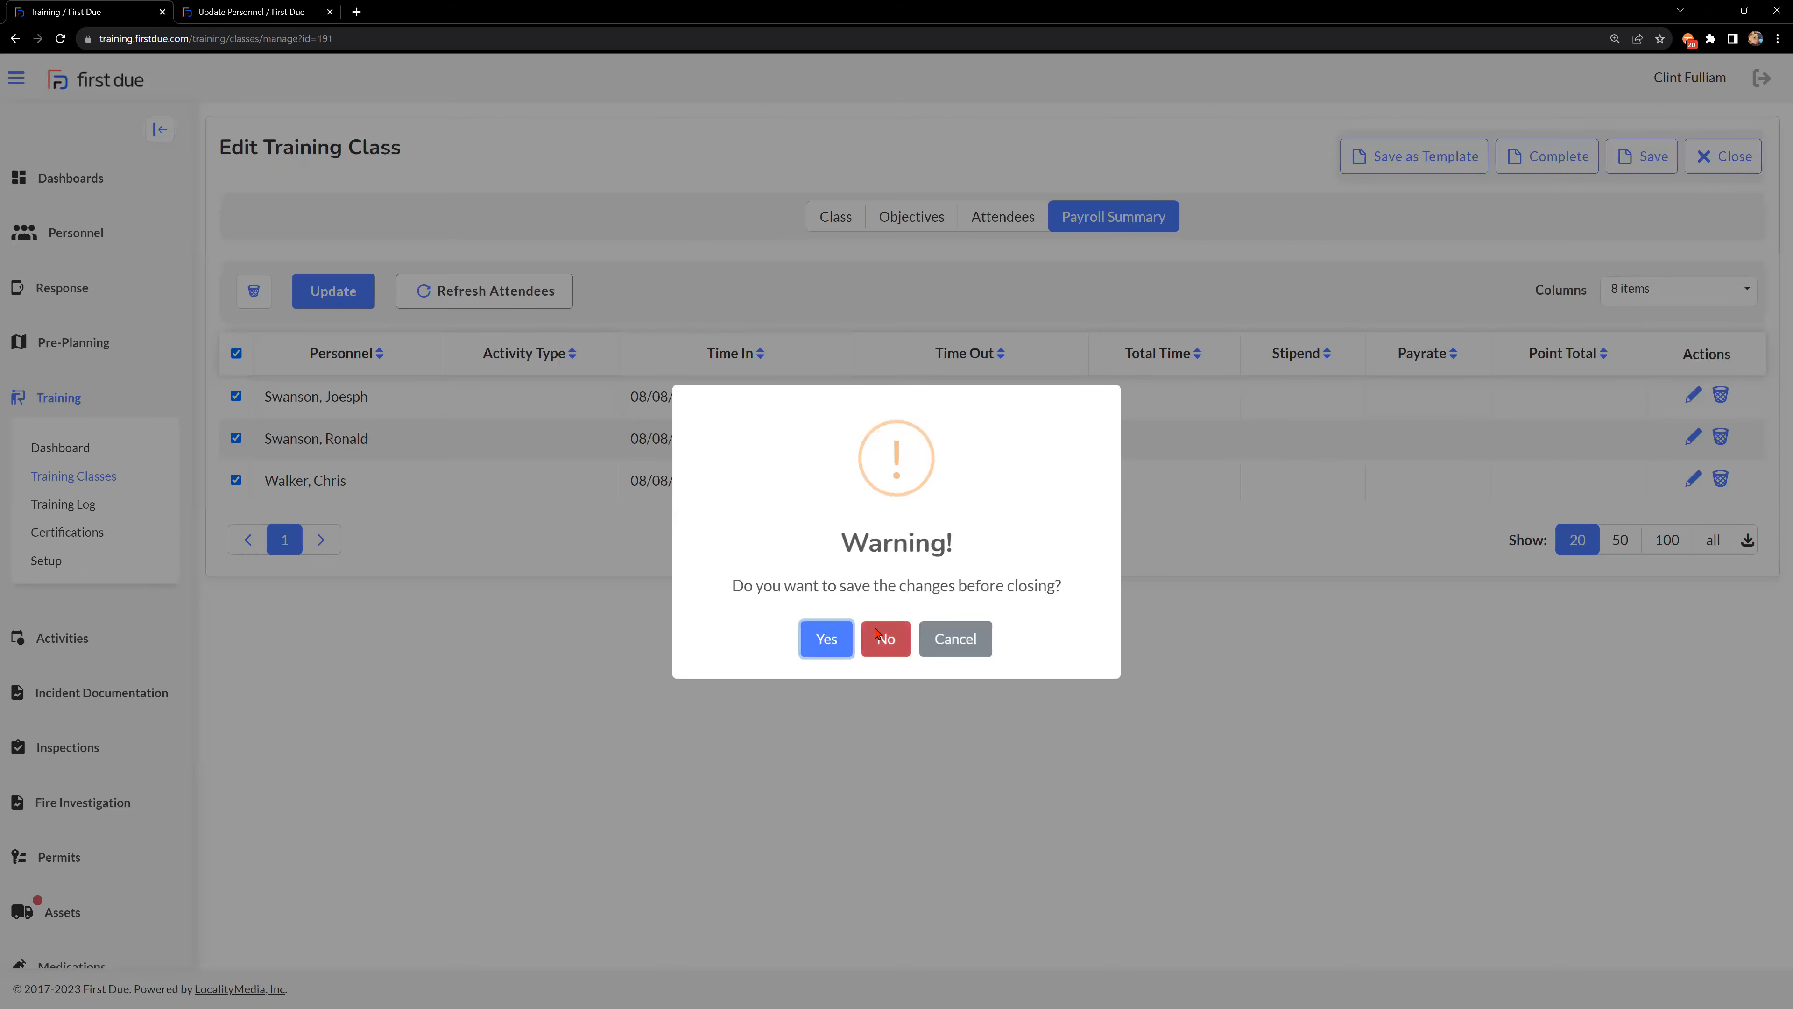
click(878, 635)
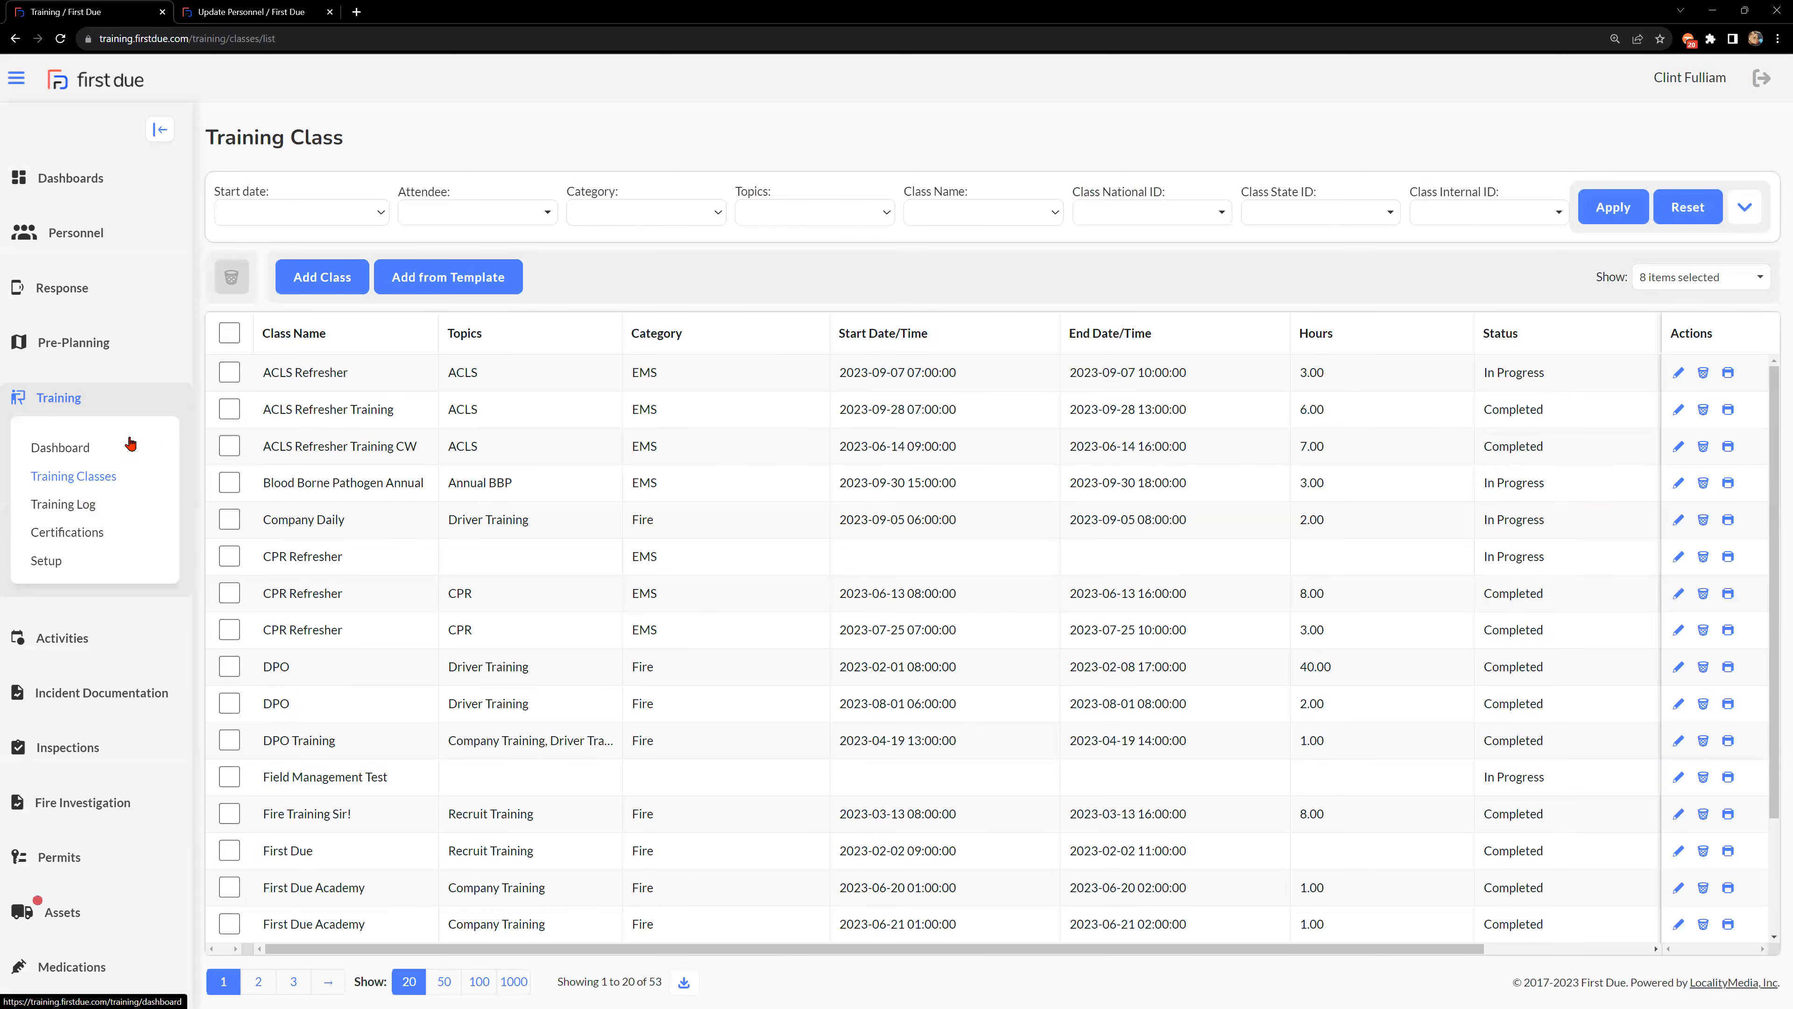
Open the Training Log, check its filters, and view the details of the SCBA Checks entry dated 3/3/2023.
click(84, 509)
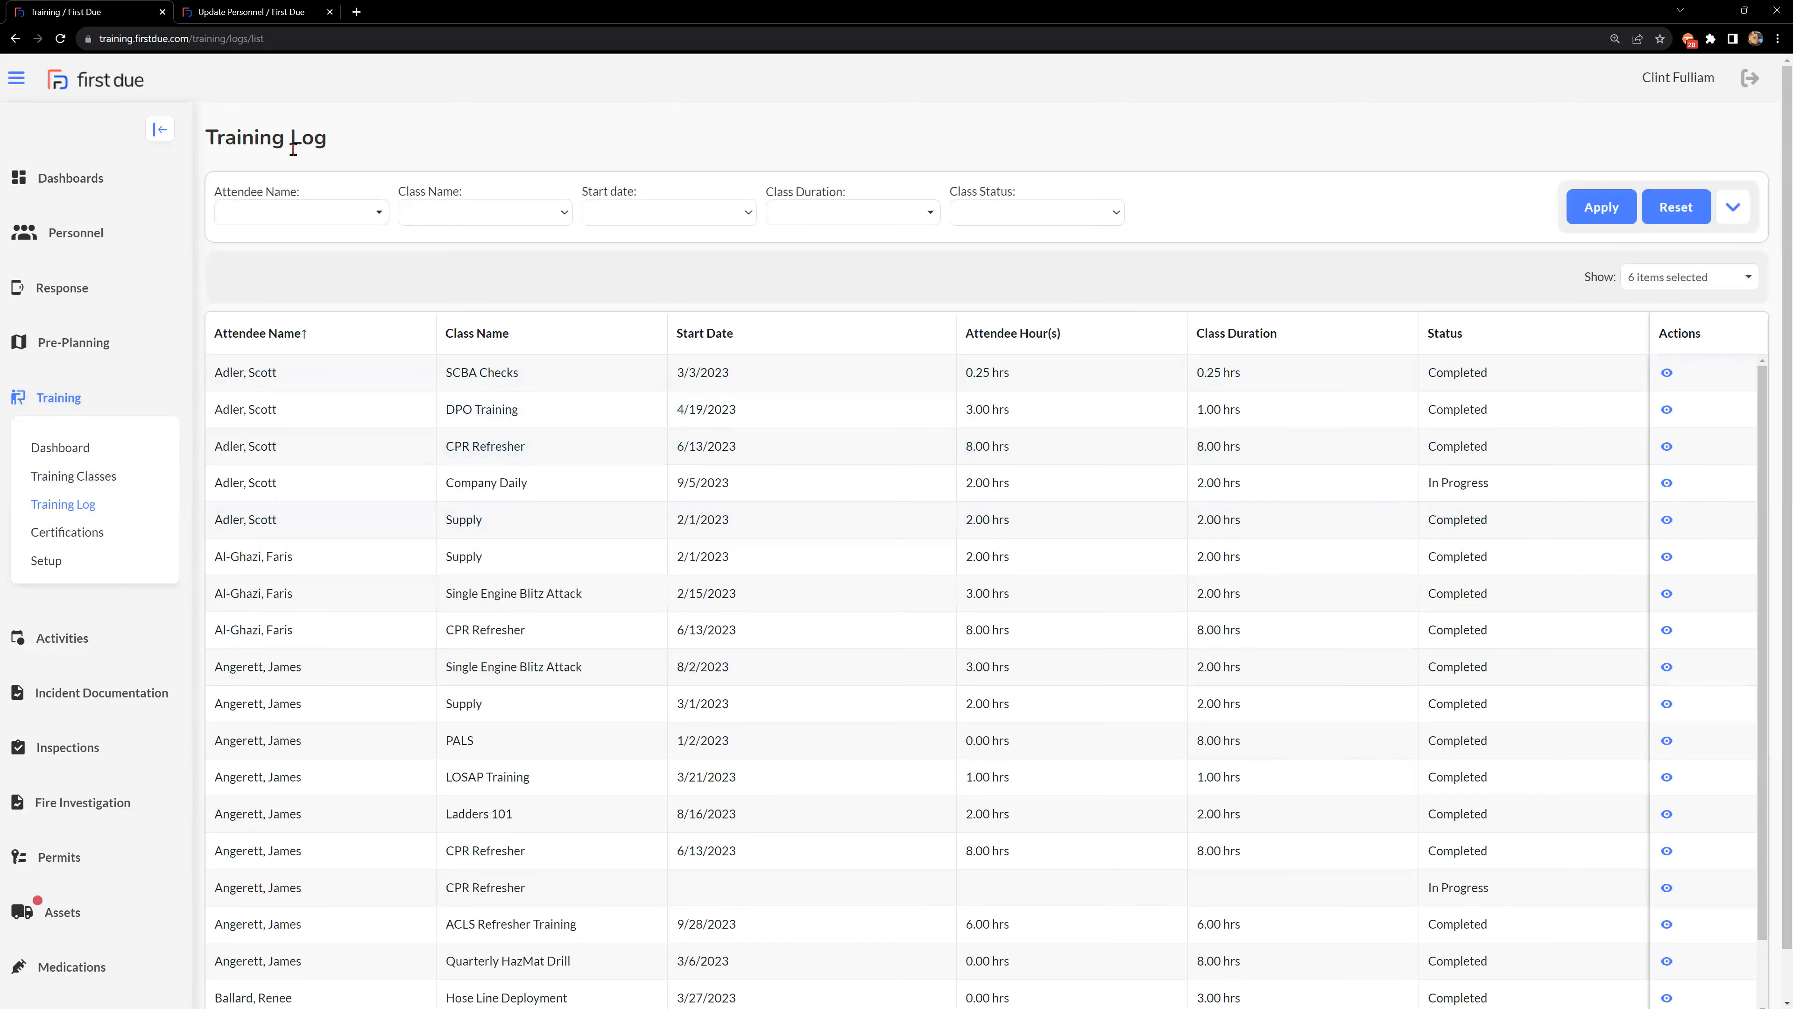
click(1739, 213)
click(311, 214)
click(1667, 373)
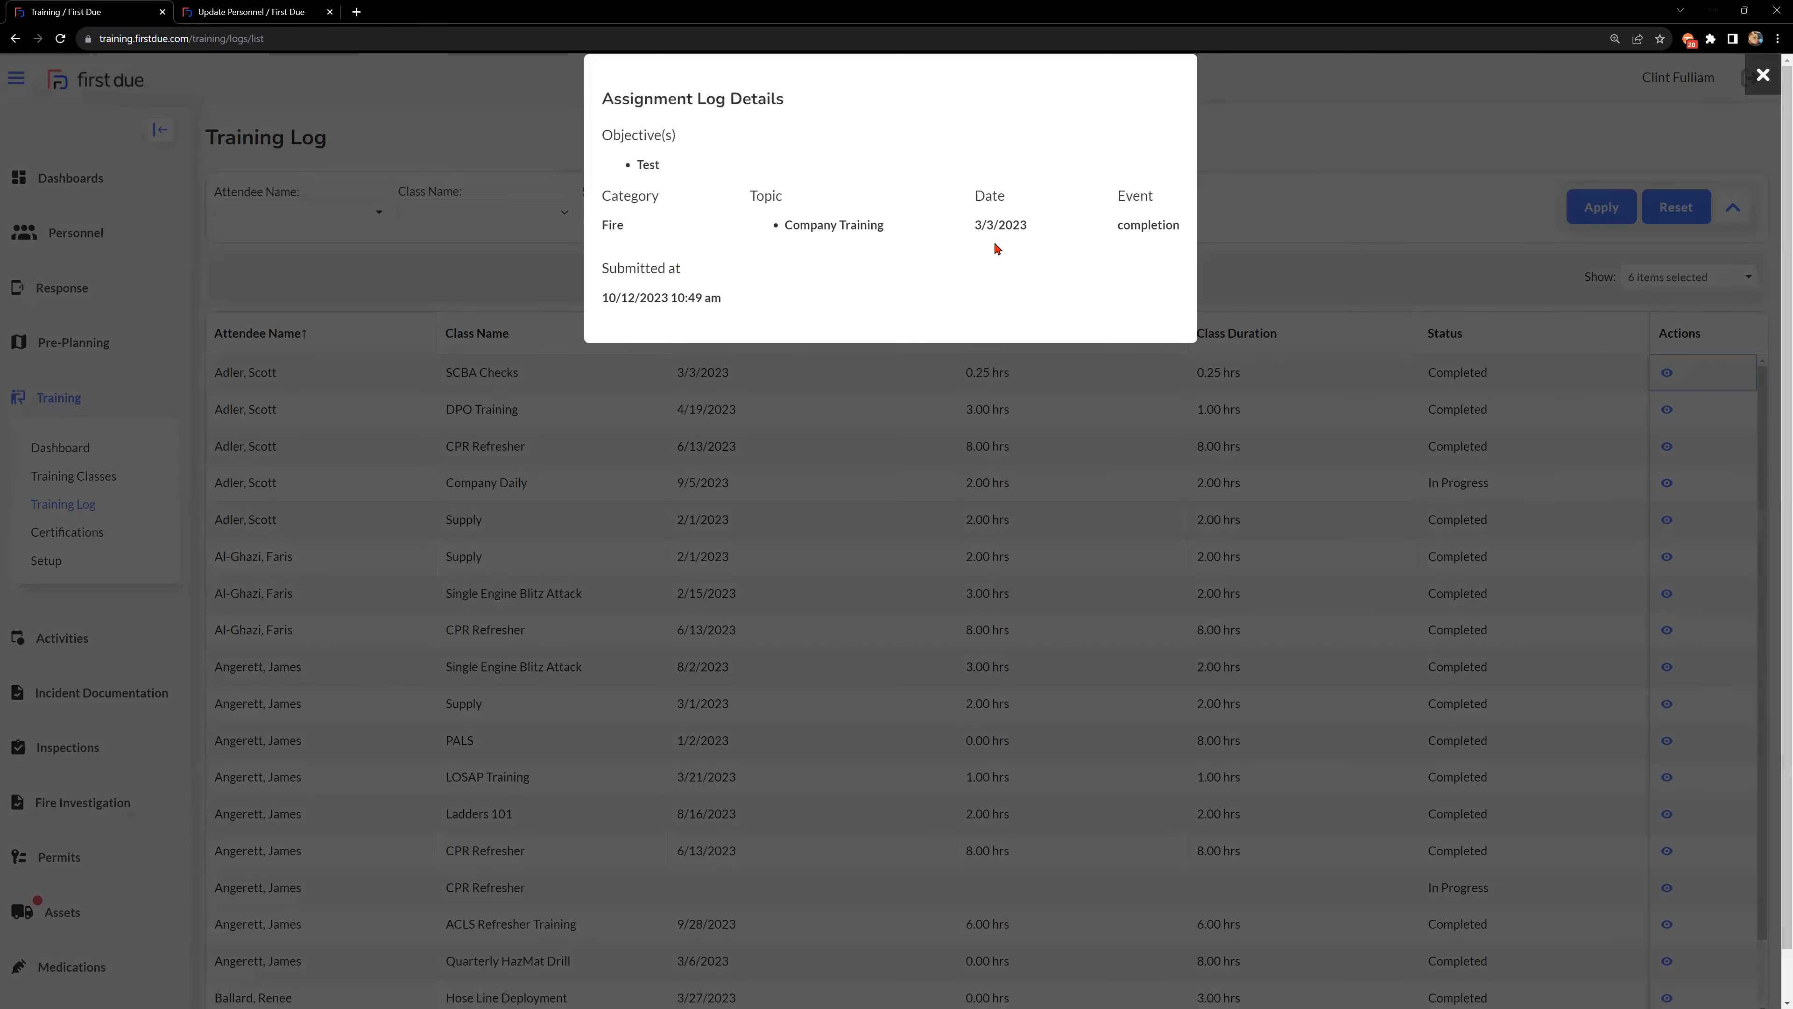
click(1760, 78)
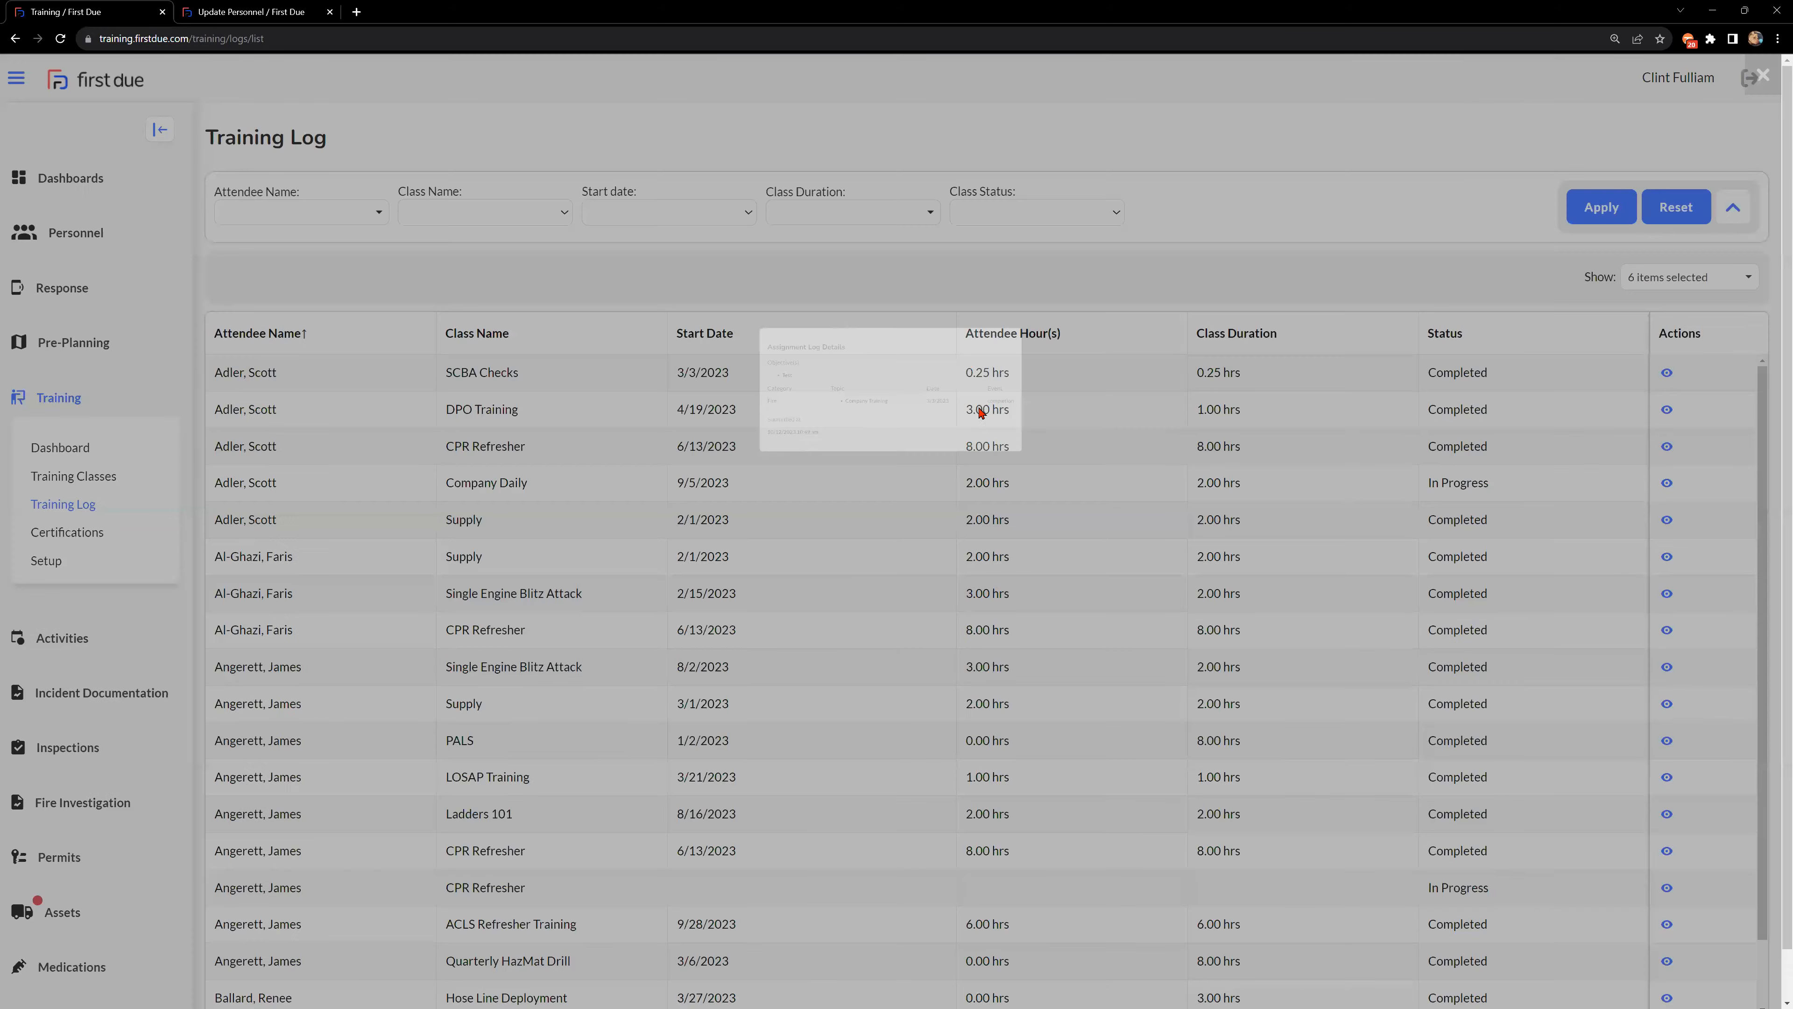
Show 100 training log entries per page and review attendee hours, class durations and statuses.
scroll(1121, 533, down, 2)
scroll(876, 791, down, 1)
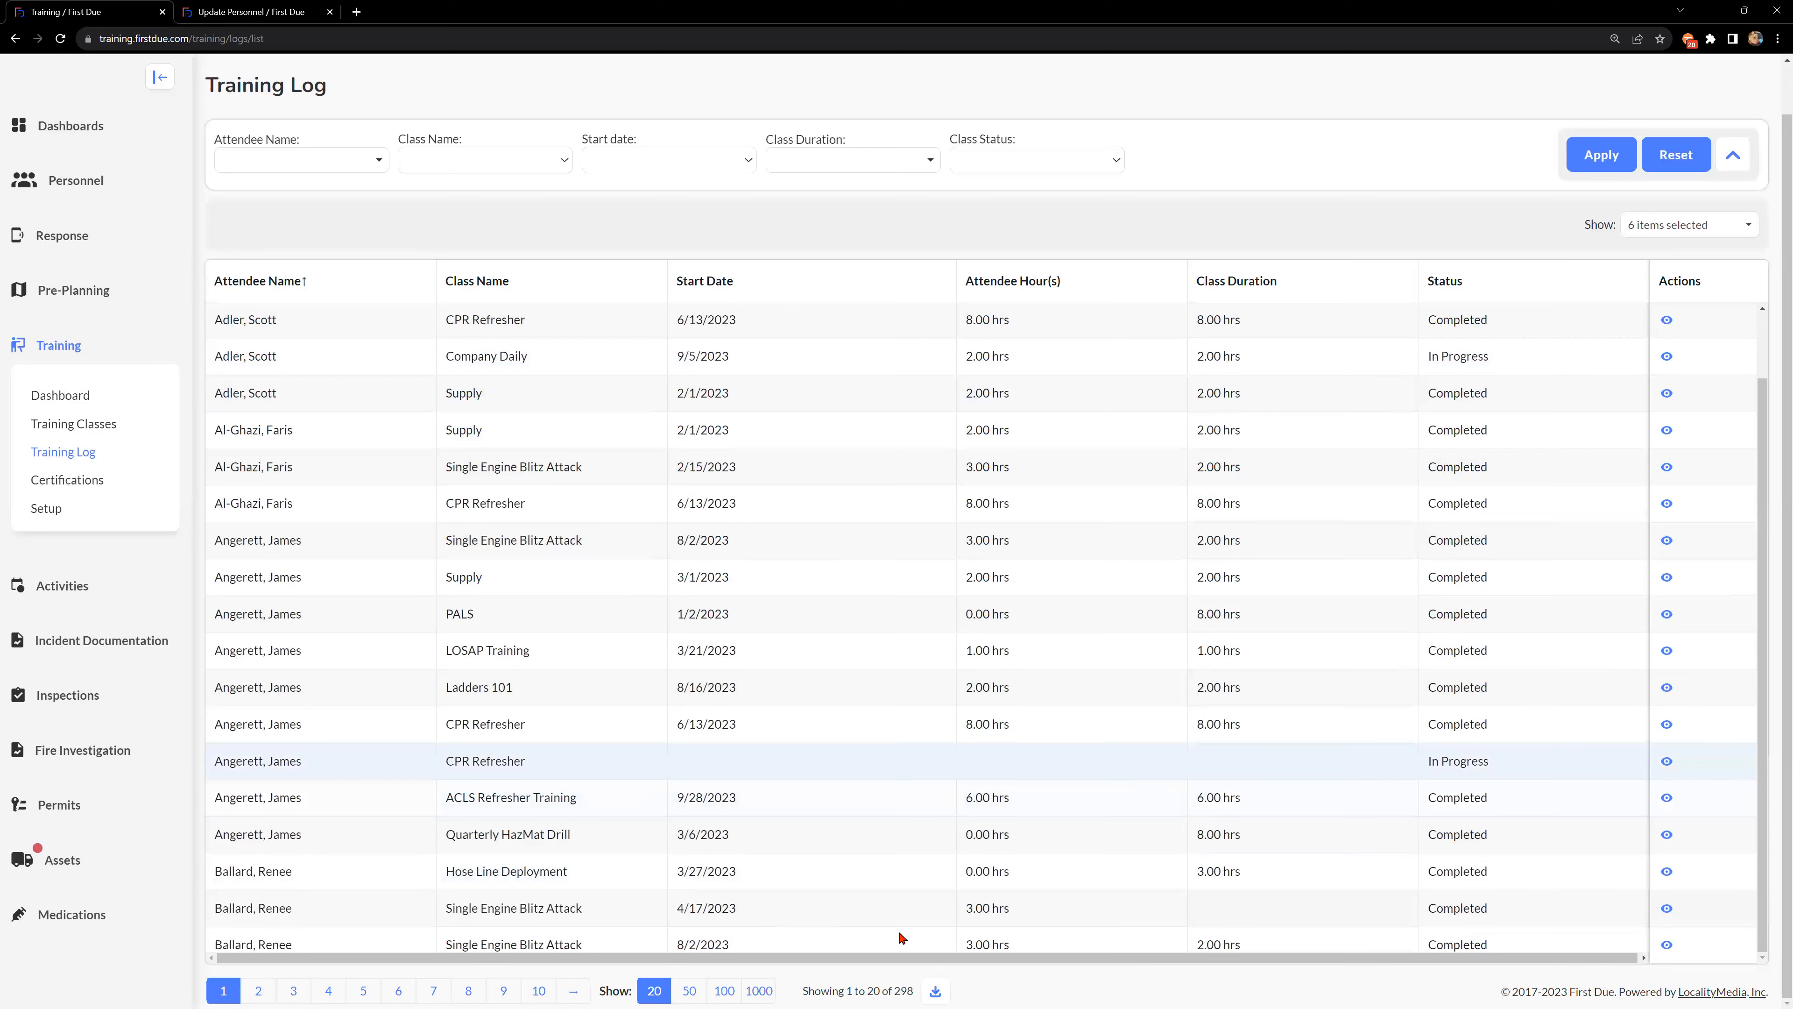
click(726, 991)
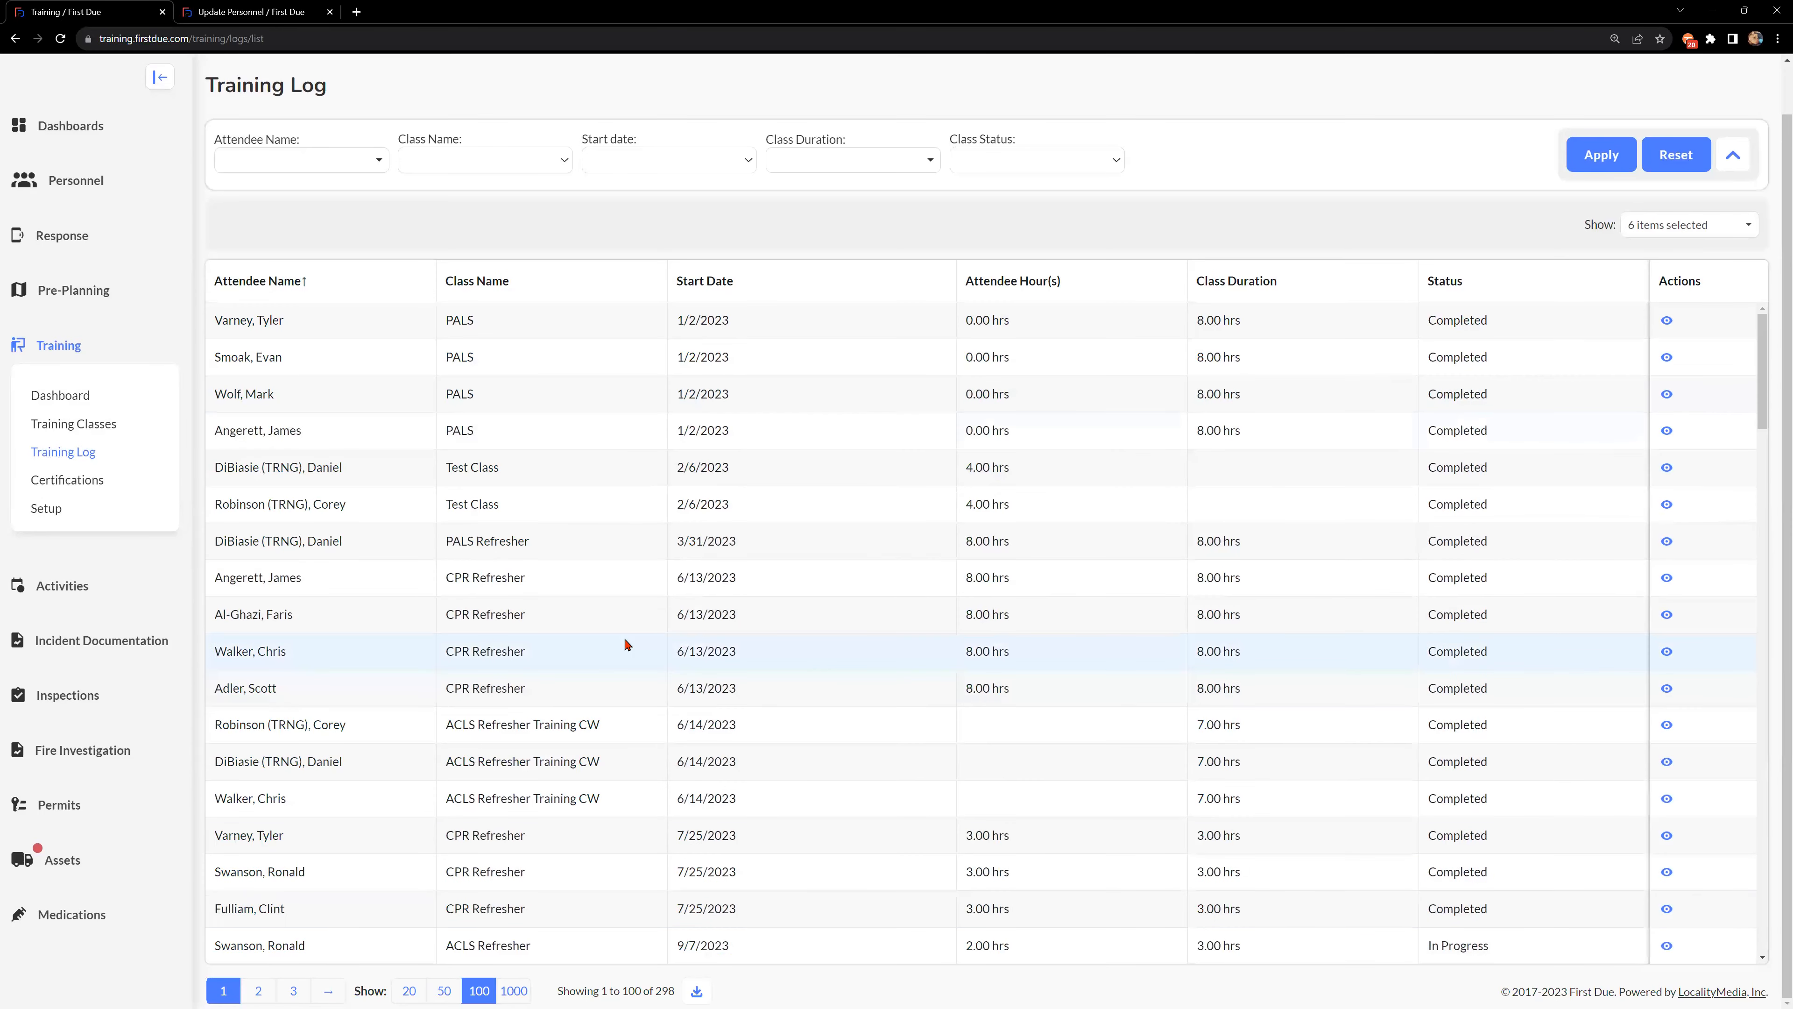
scroll(621, 614, up, 1)
scroll(822, 820, down, 5)
scroll(829, 790, down, 4)
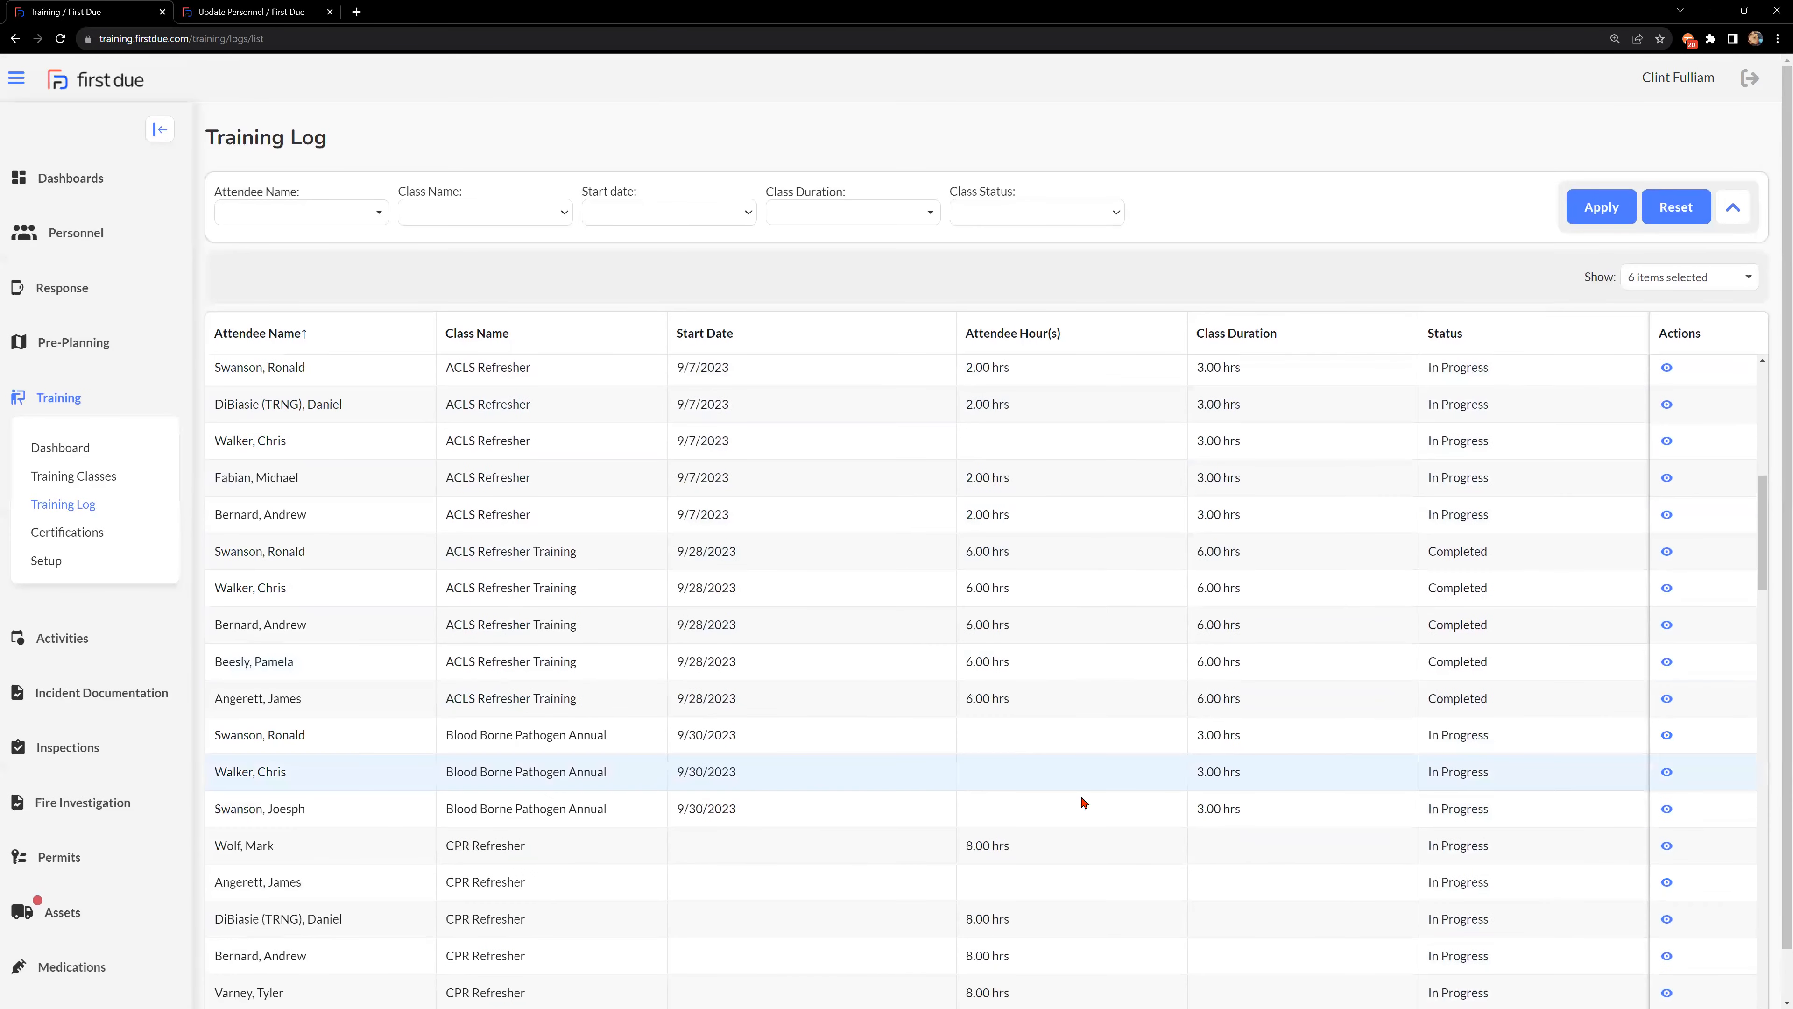
scroll(1131, 854, down, 5)
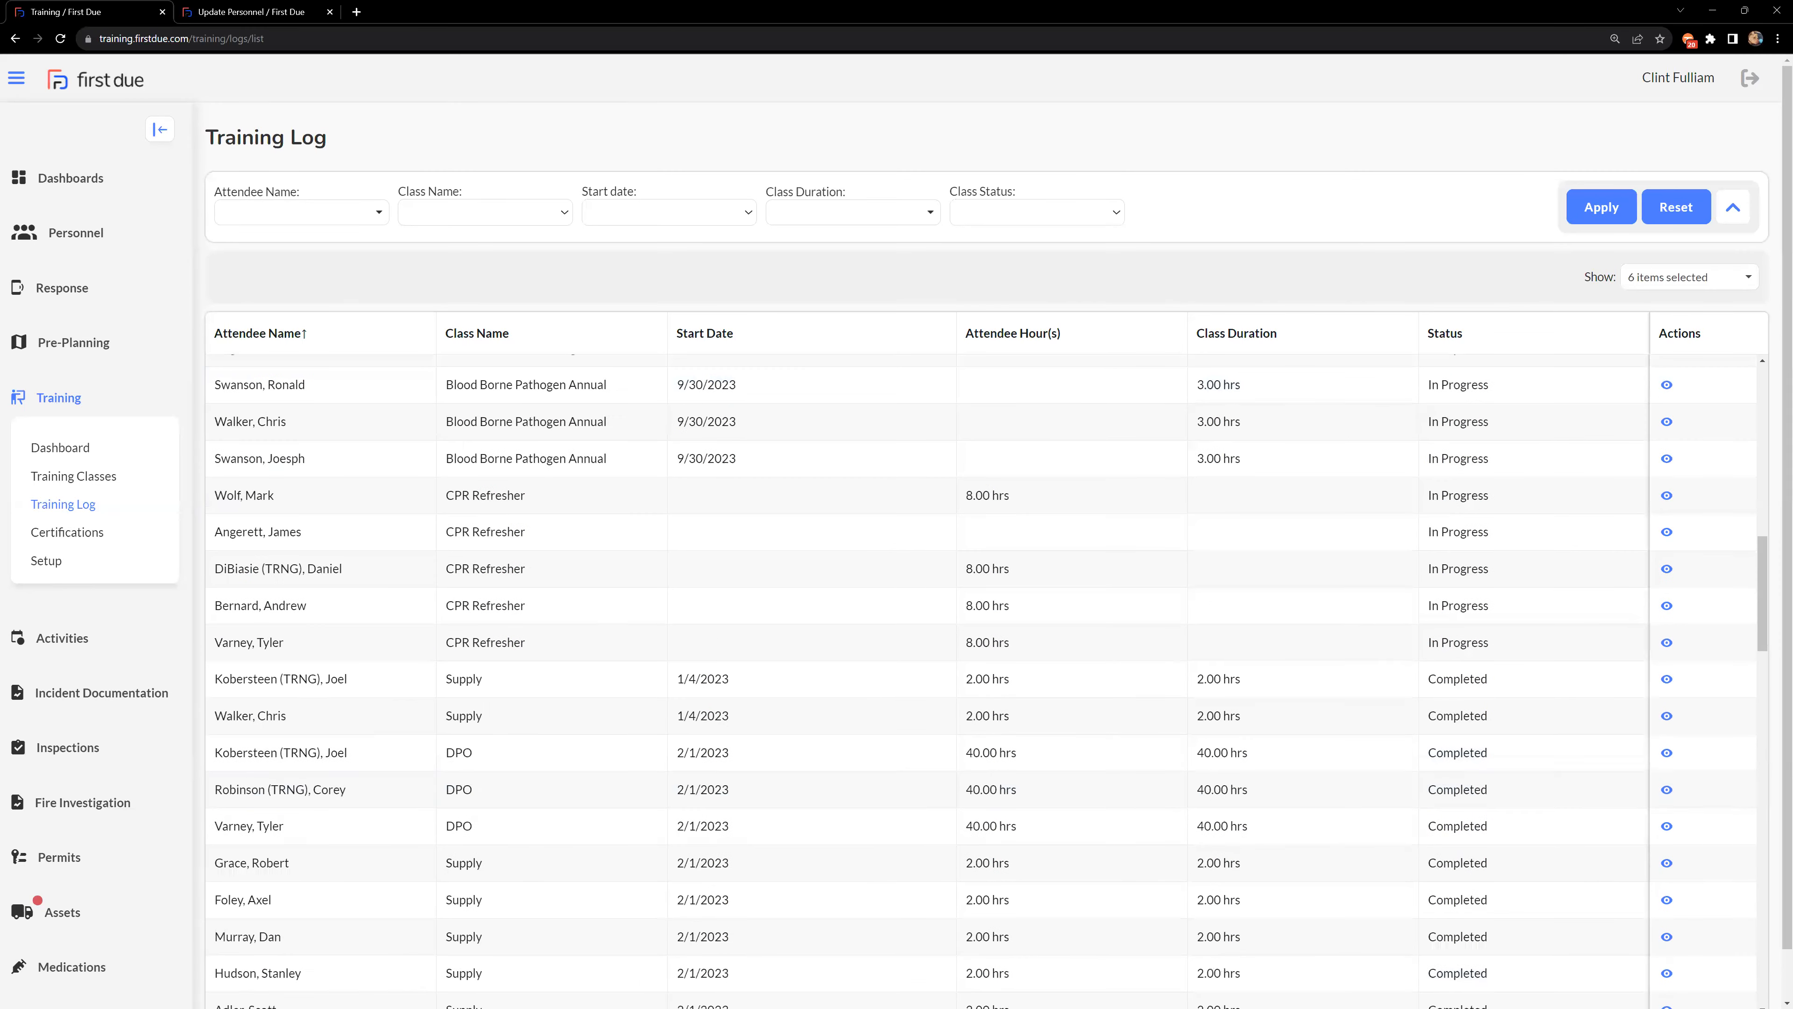
scroll(1589, 715, down, 2)
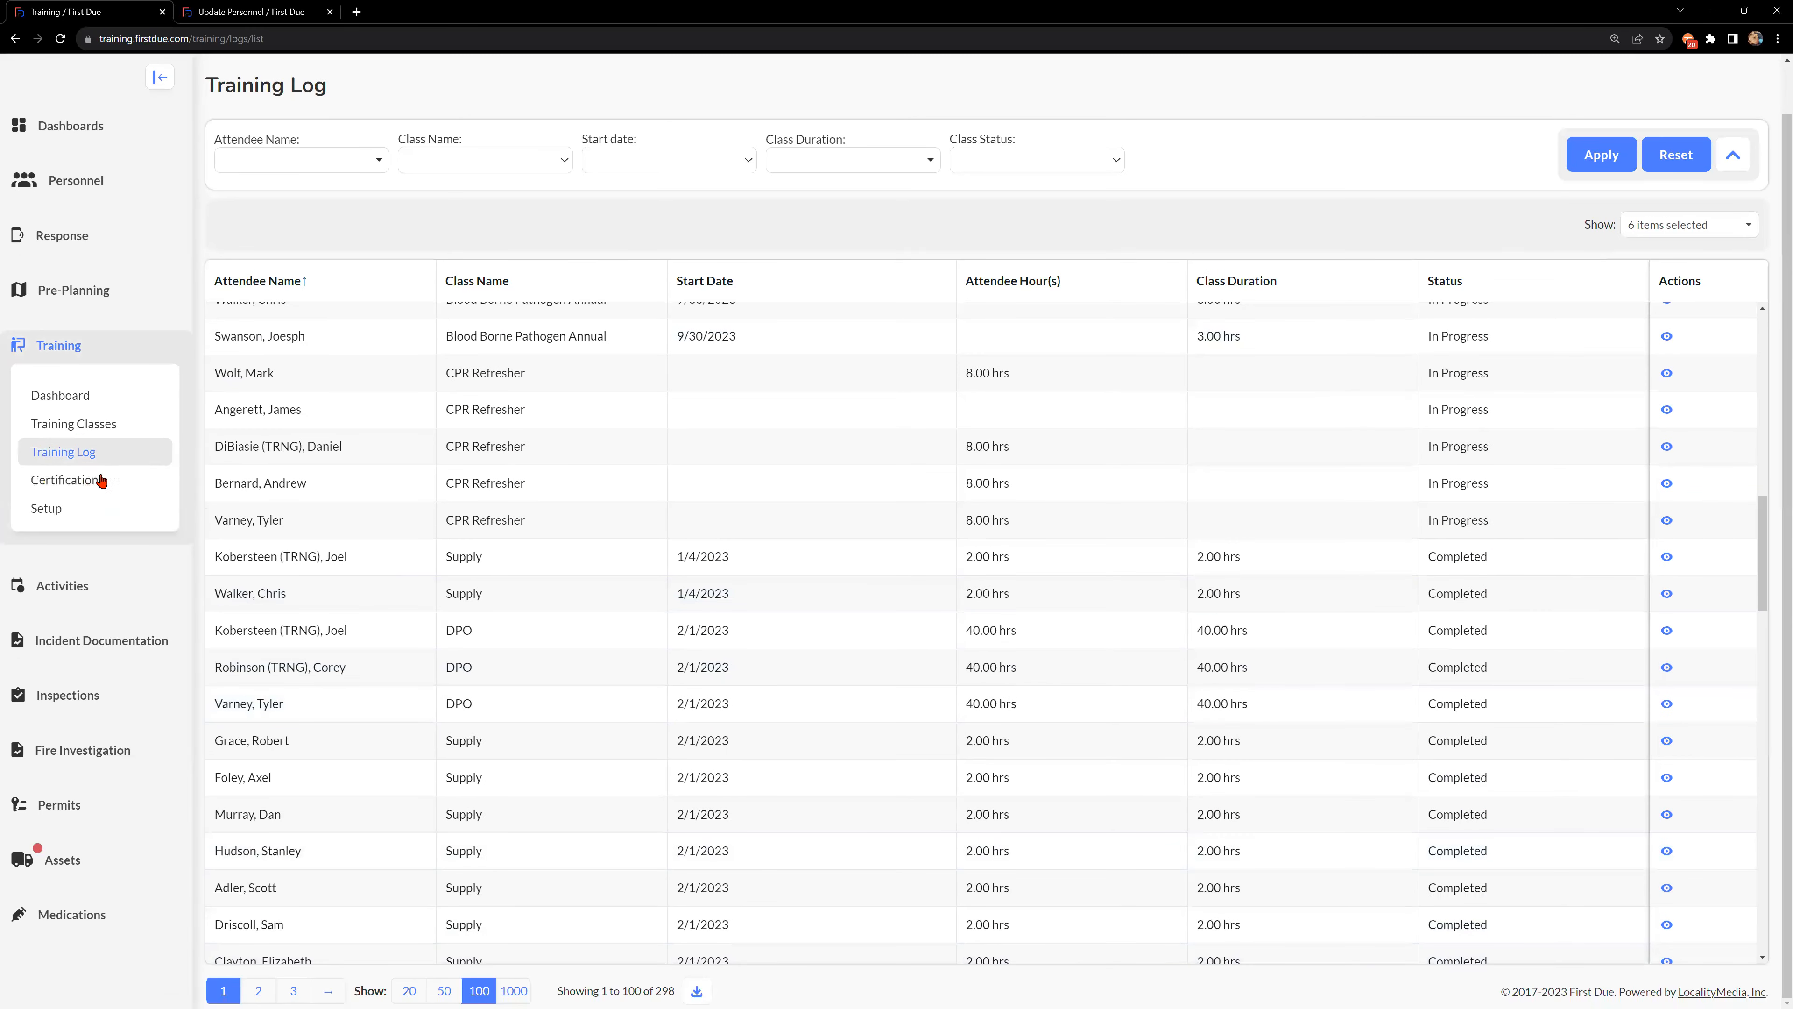
In Certifications, draft a new certification expiring after 2 years and associated with one user, and cancel it.
click(67, 486)
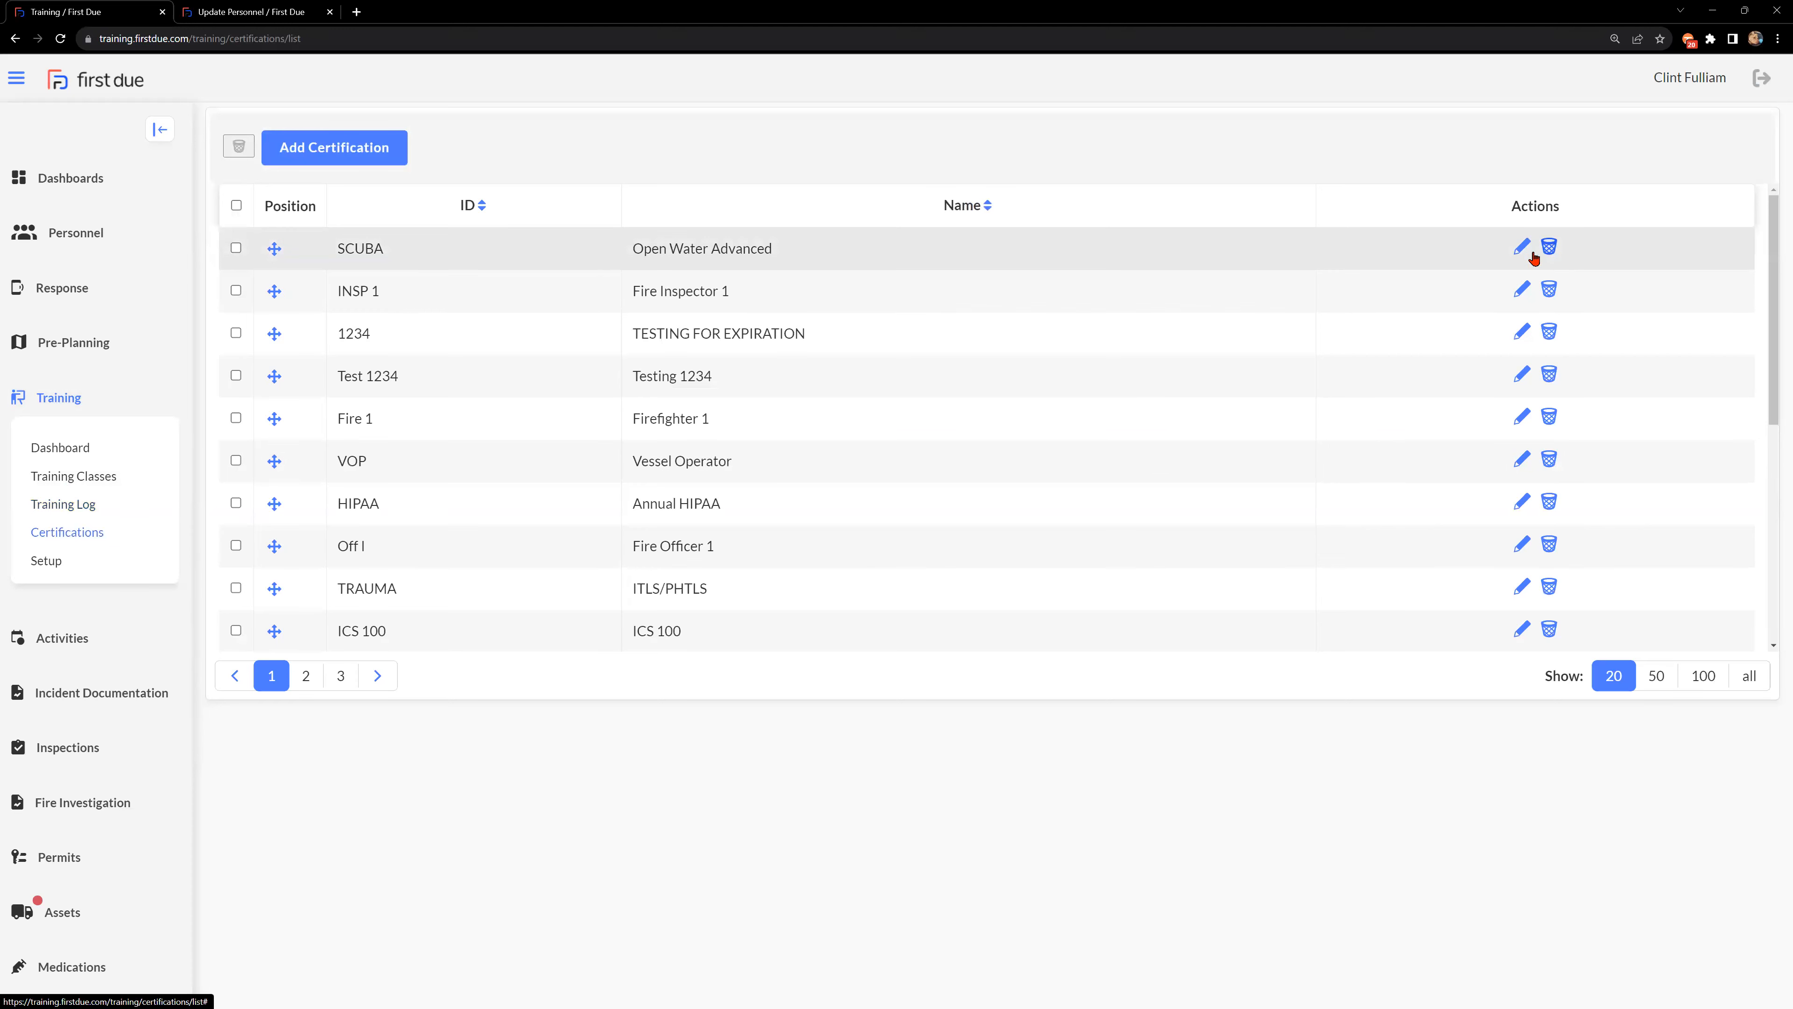
click(328, 155)
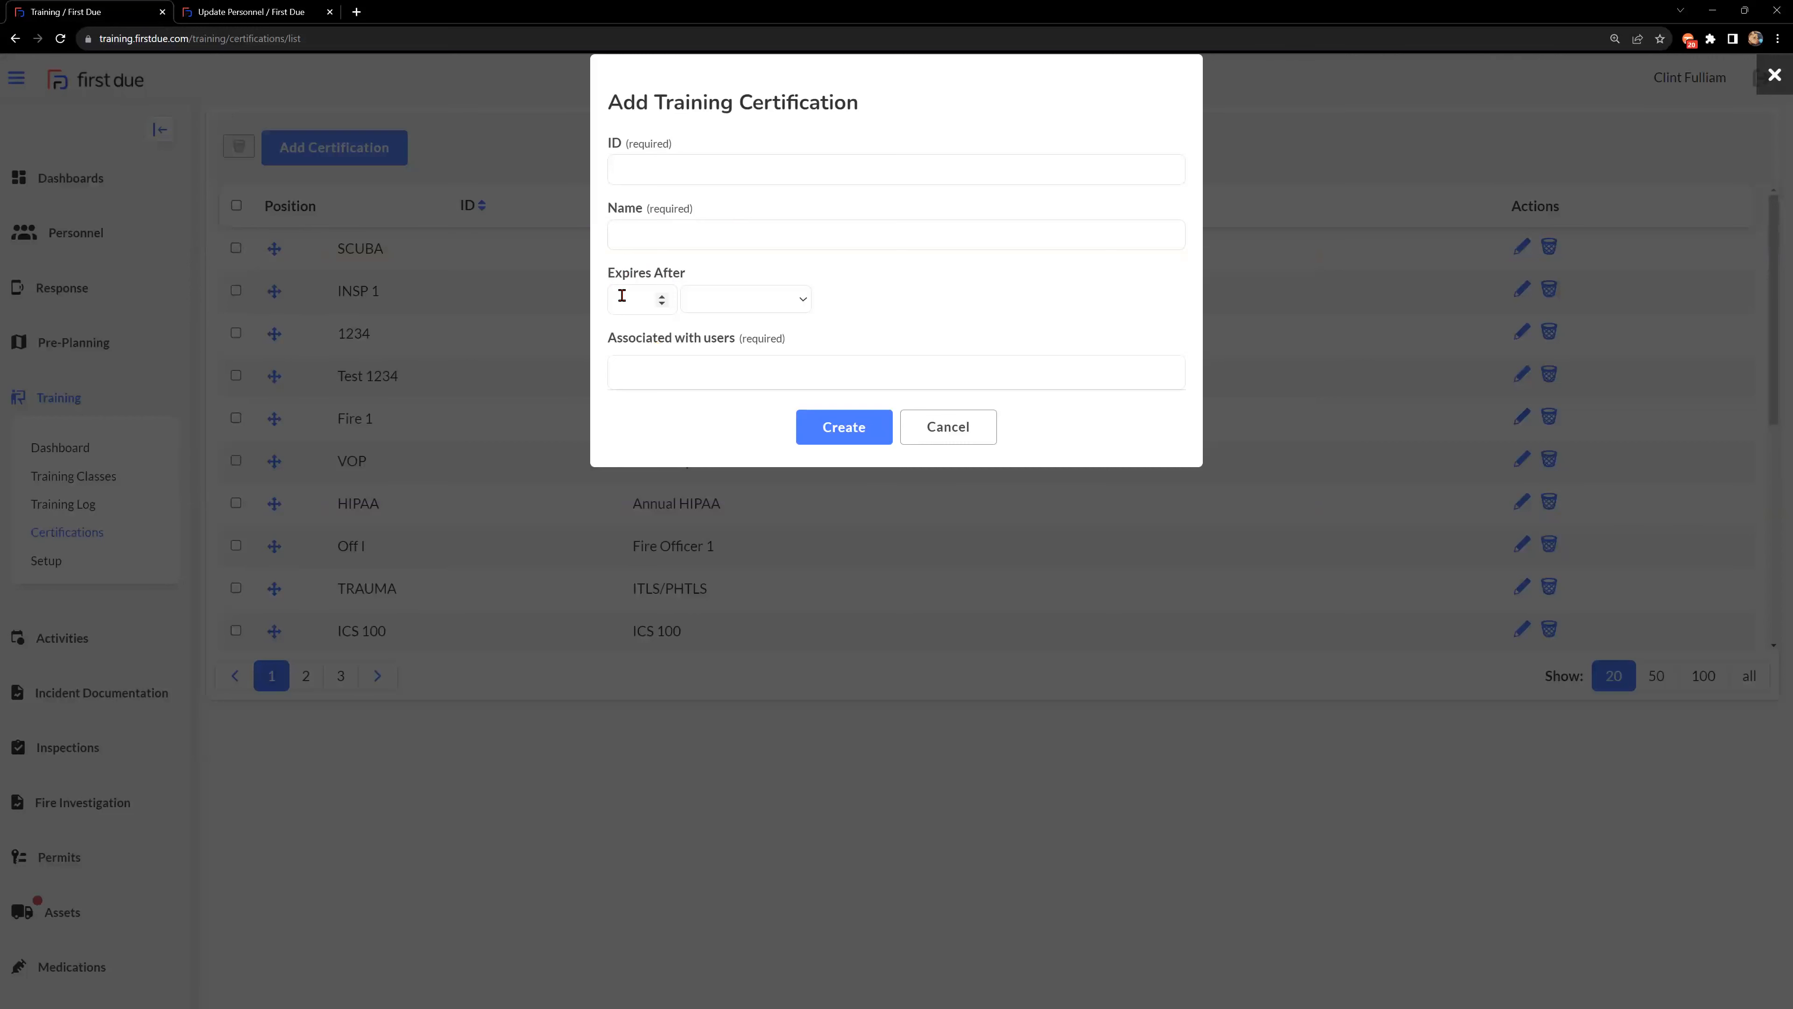
double_click(662, 298)
click(801, 302)
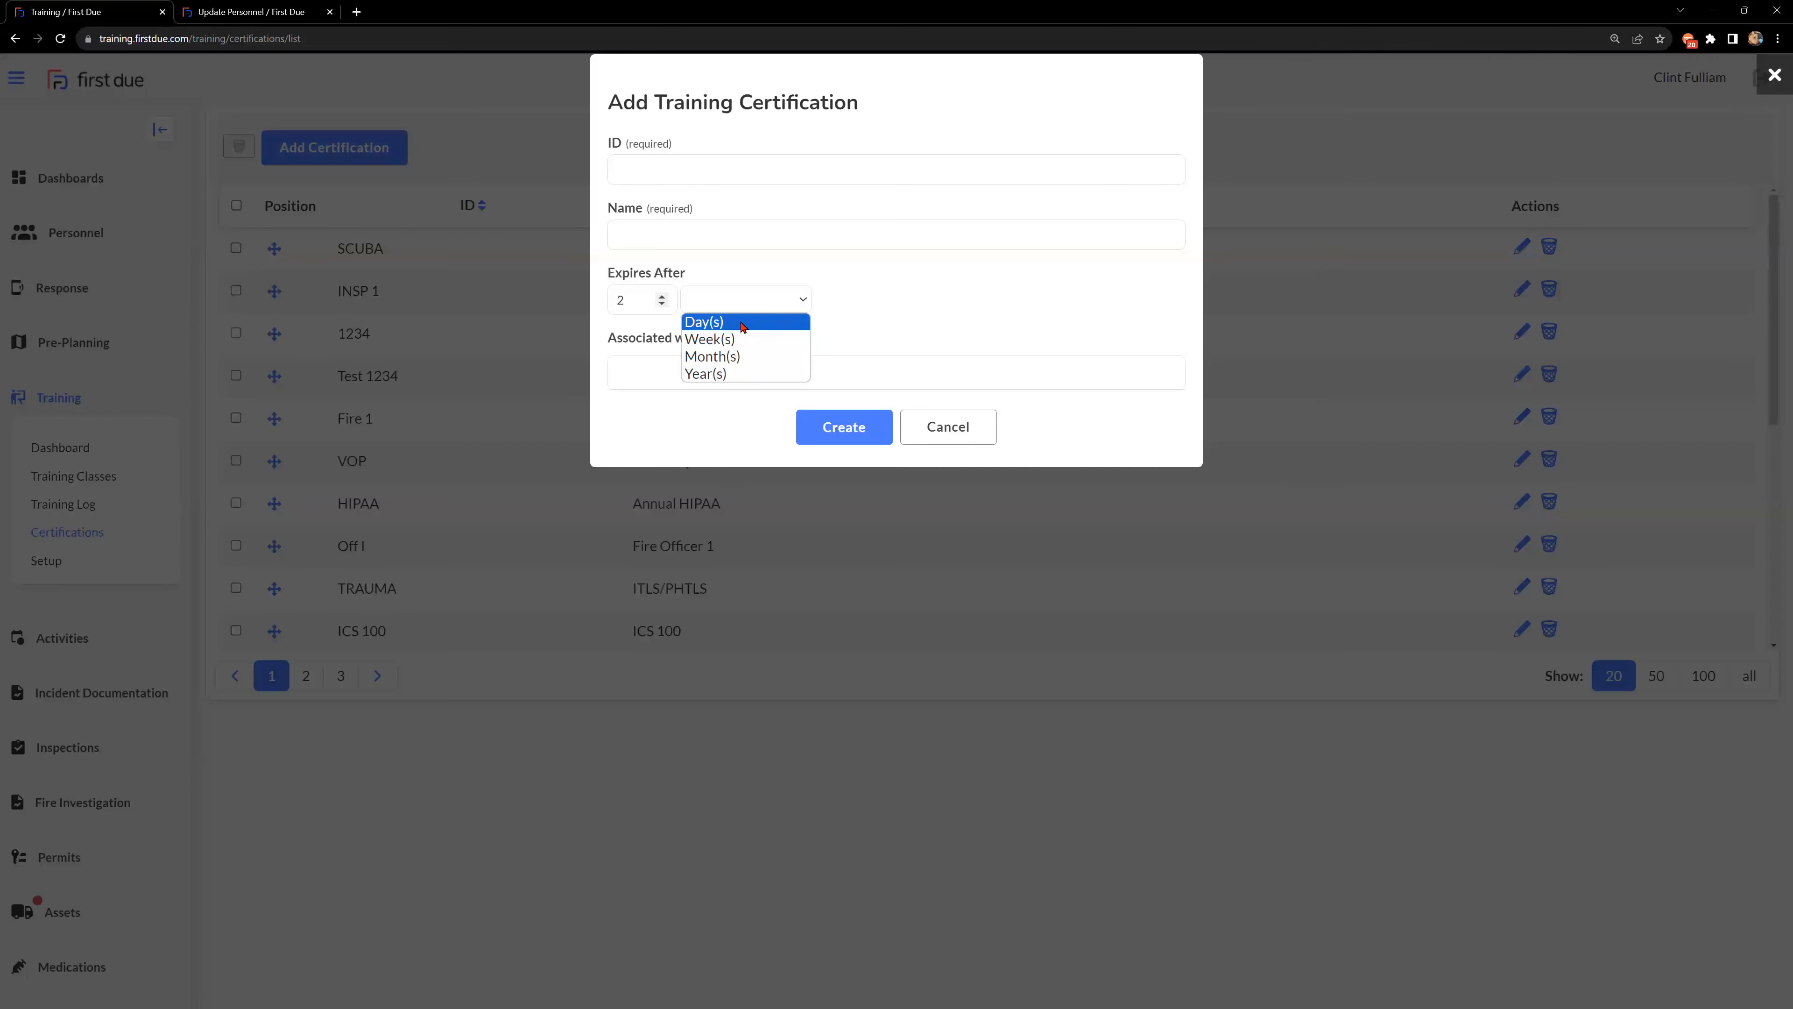
click(721, 375)
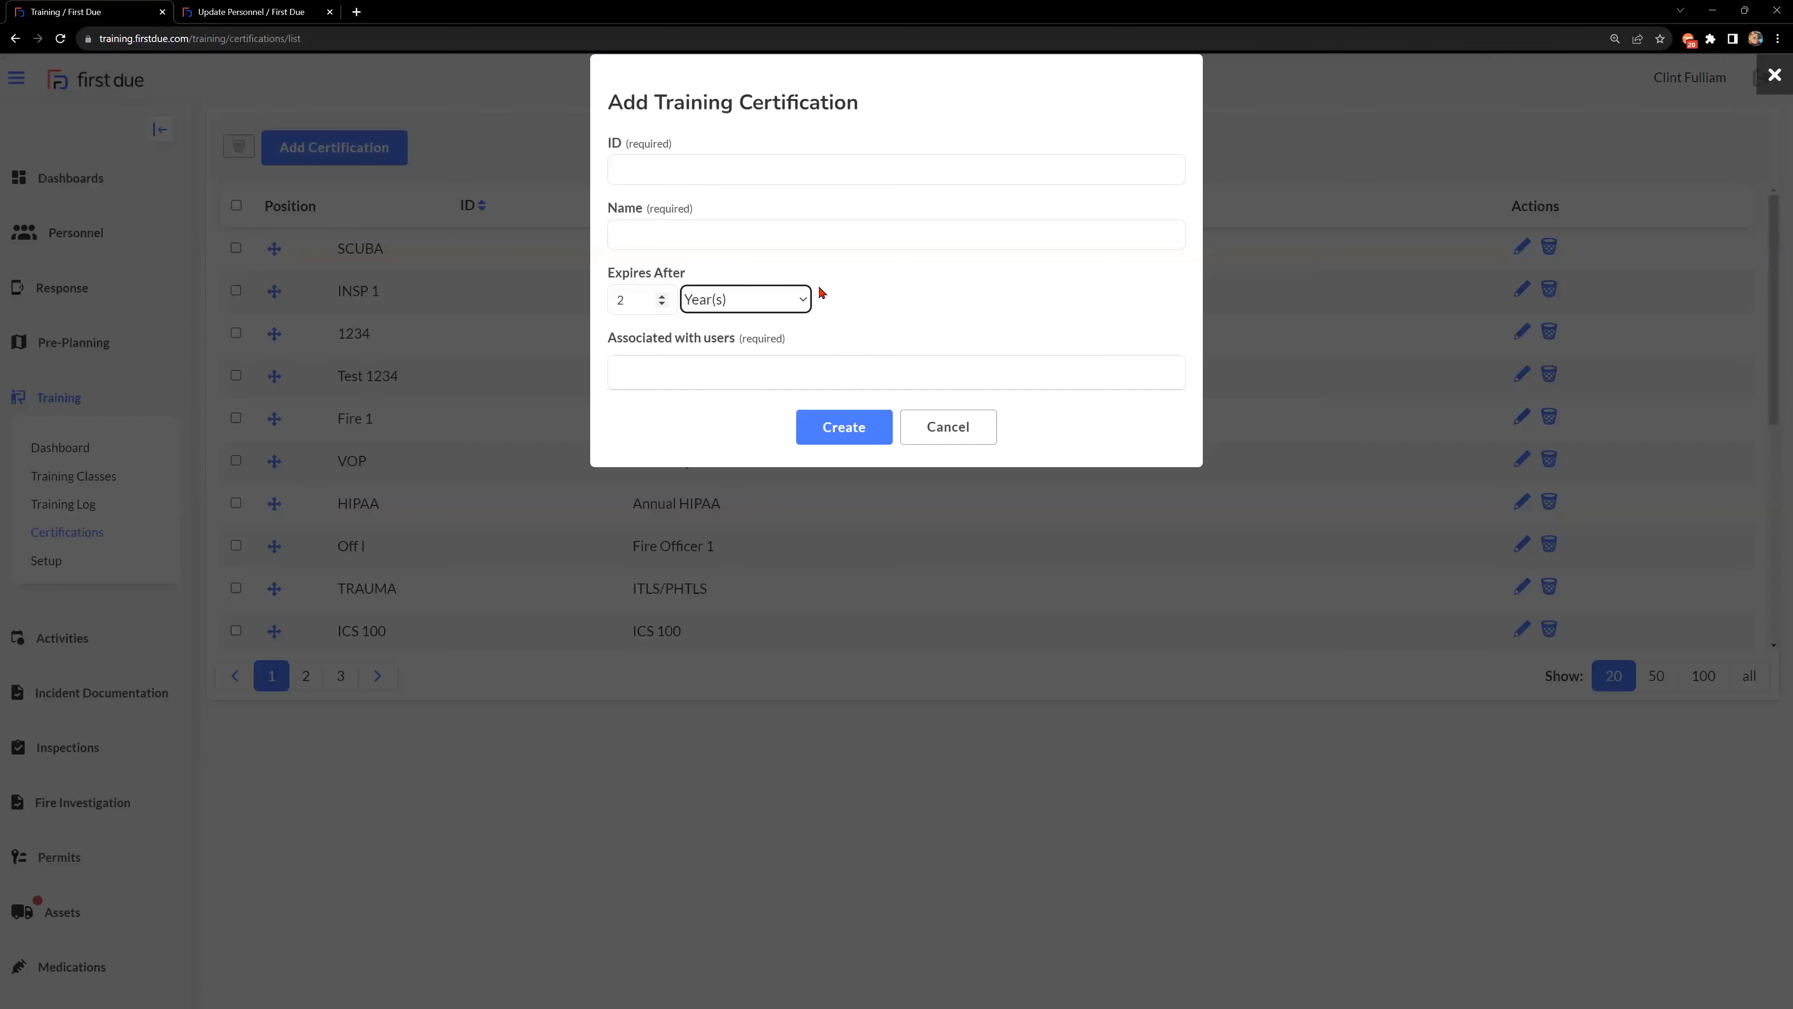
click(644, 372)
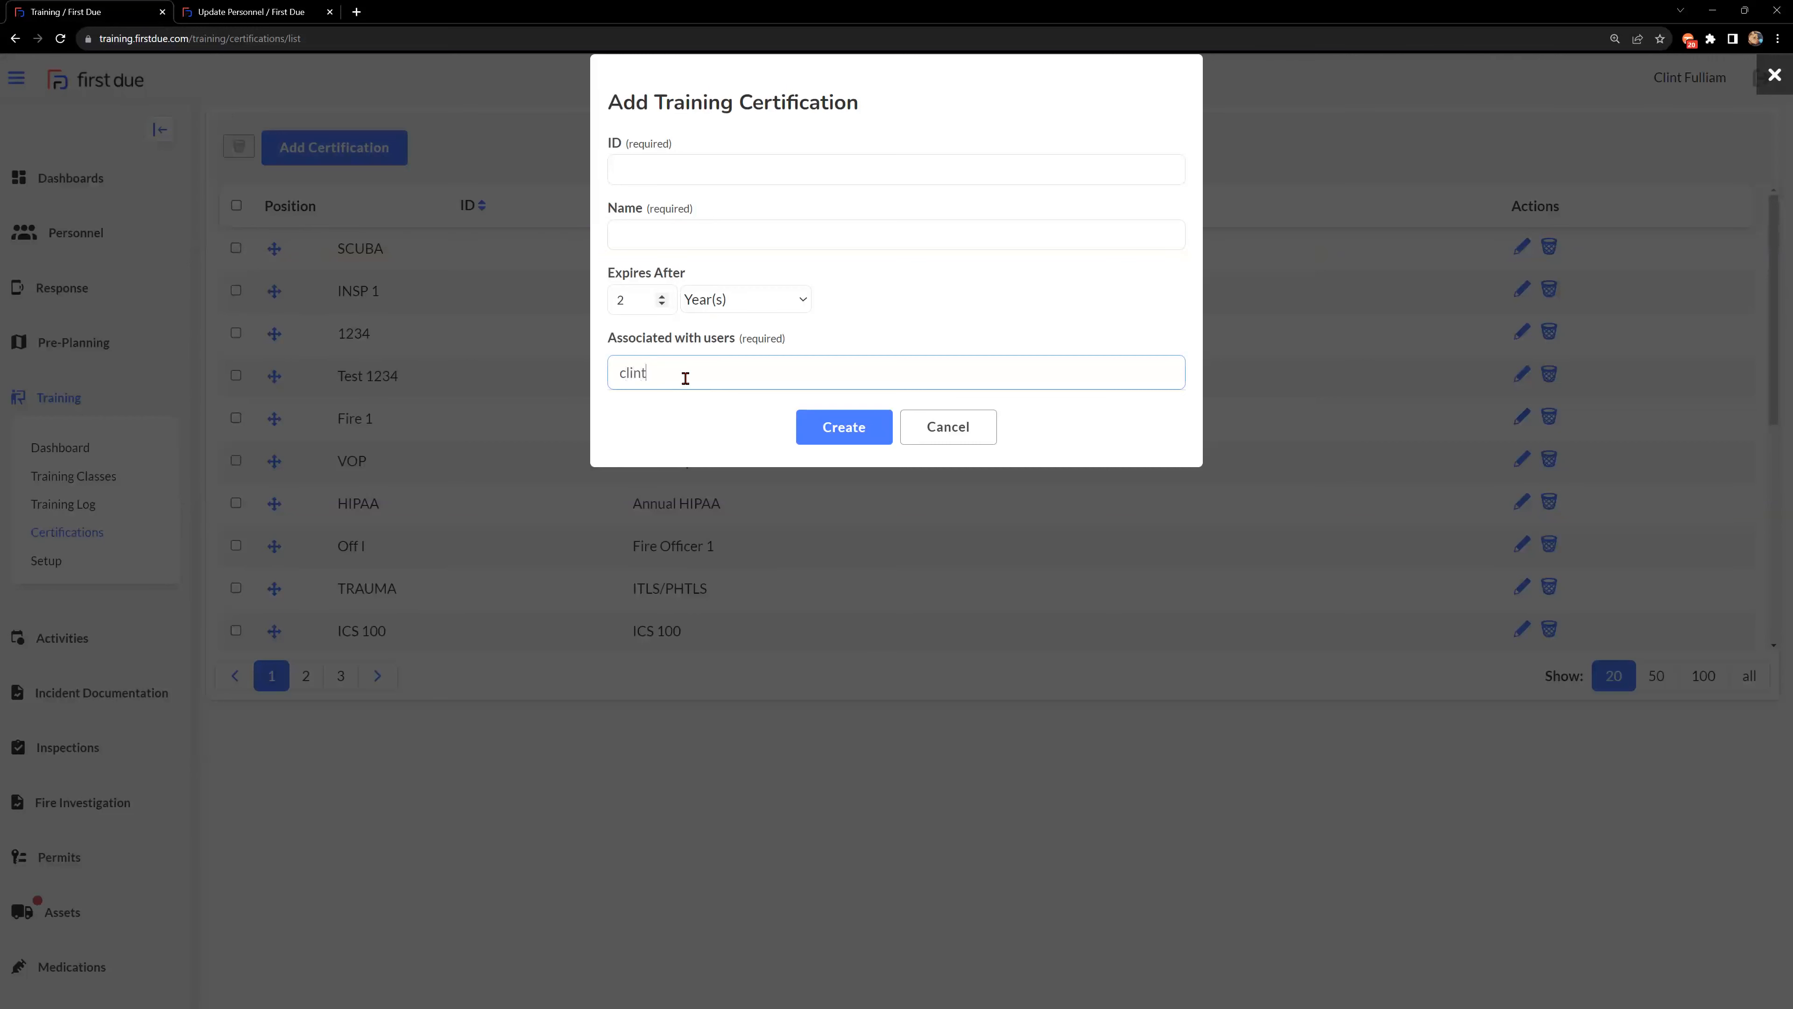
click(639, 407)
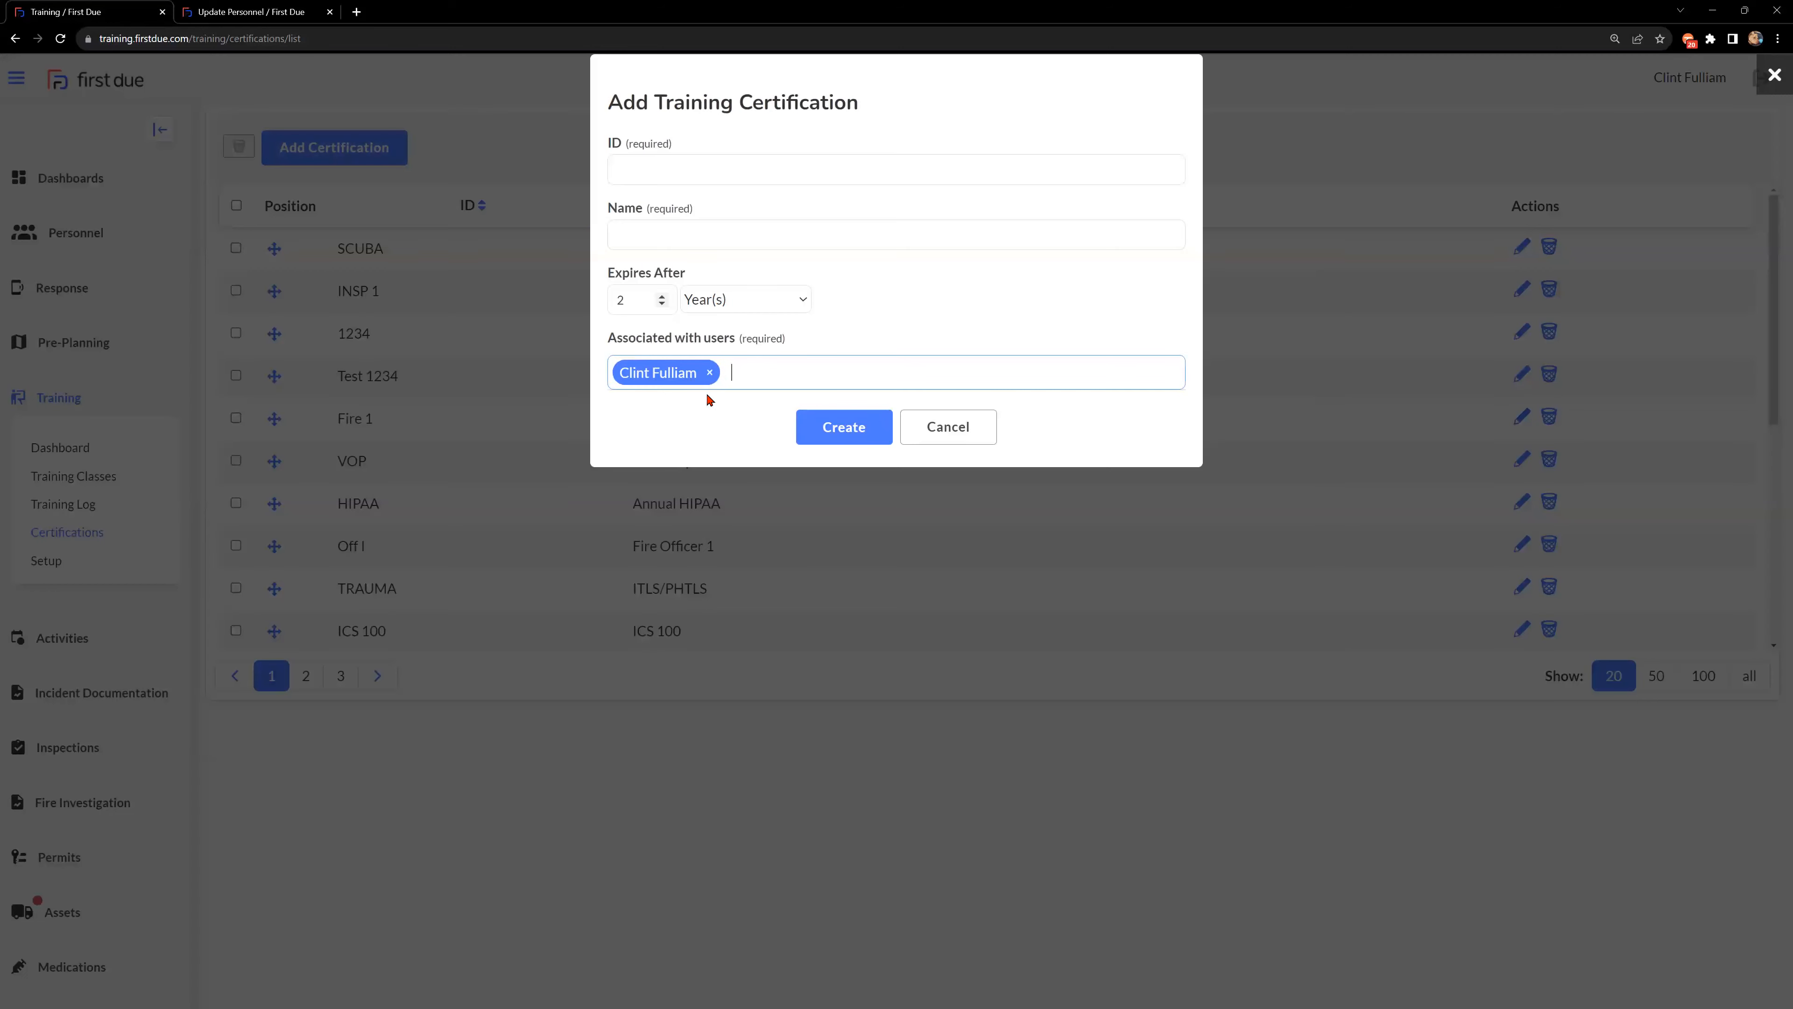
click(946, 437)
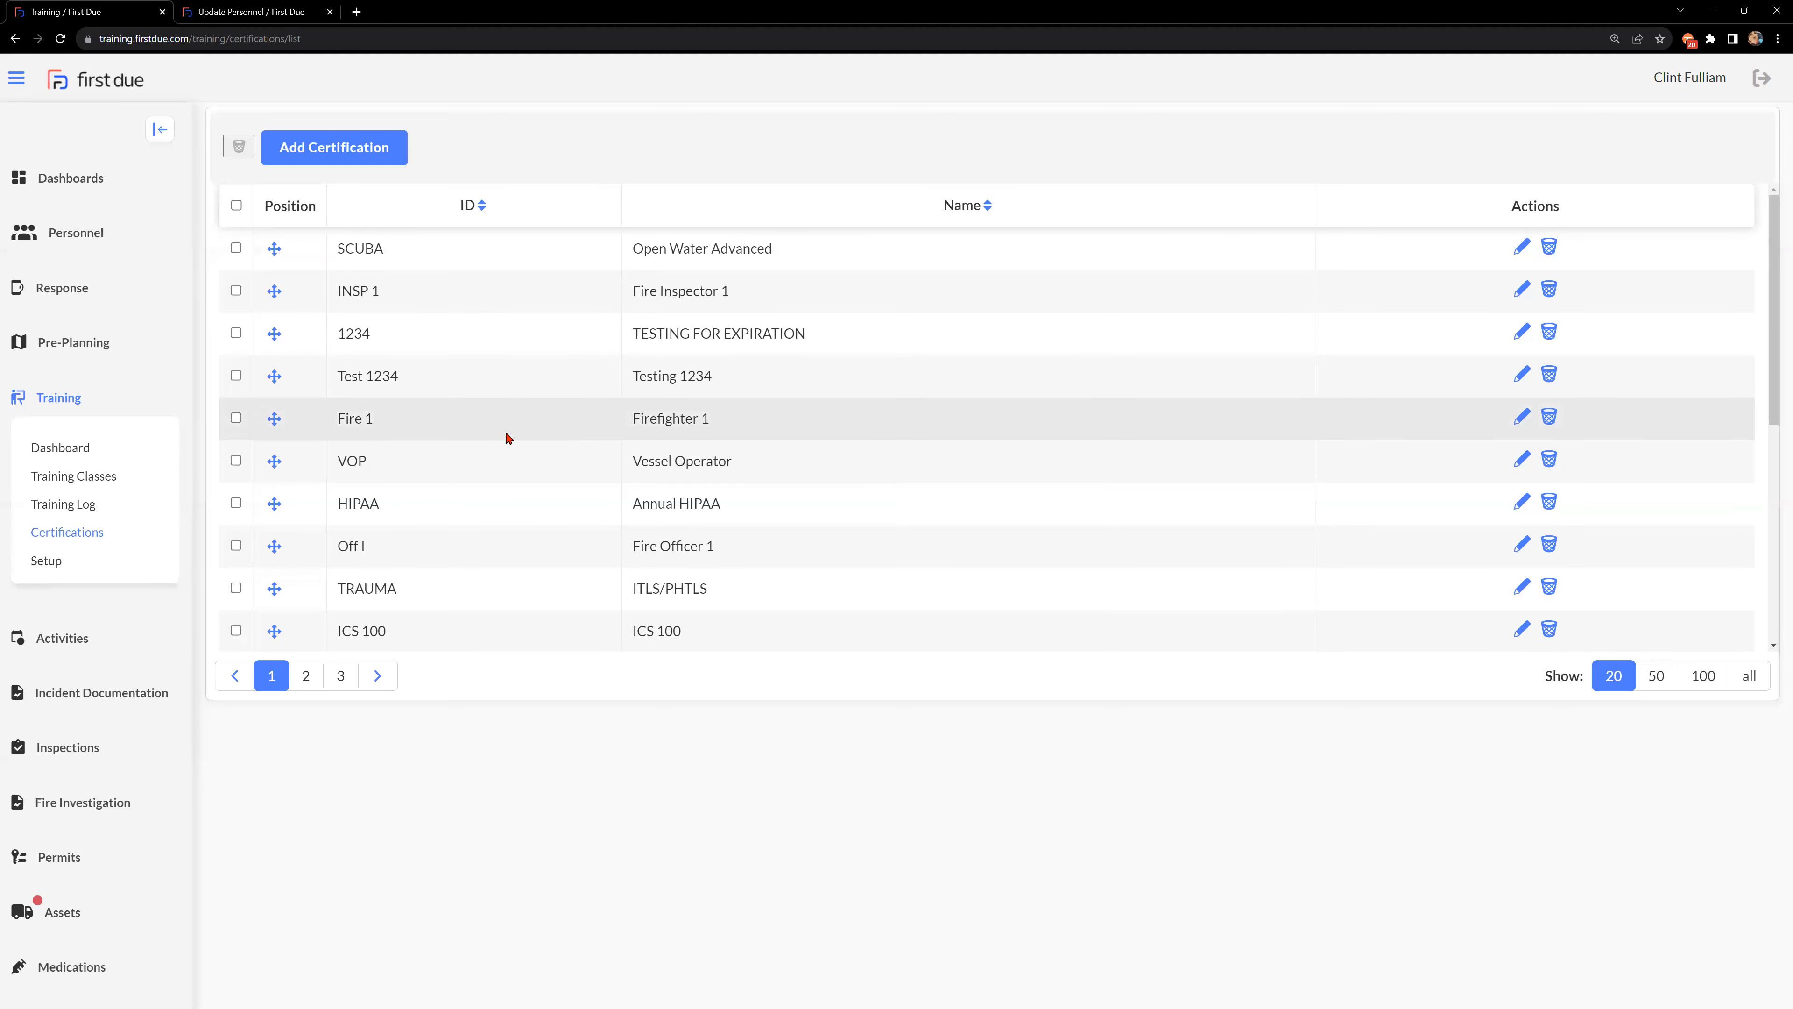
Add another associated user to the Firefighter 1 certification, and cancel the edit.
click(1518, 418)
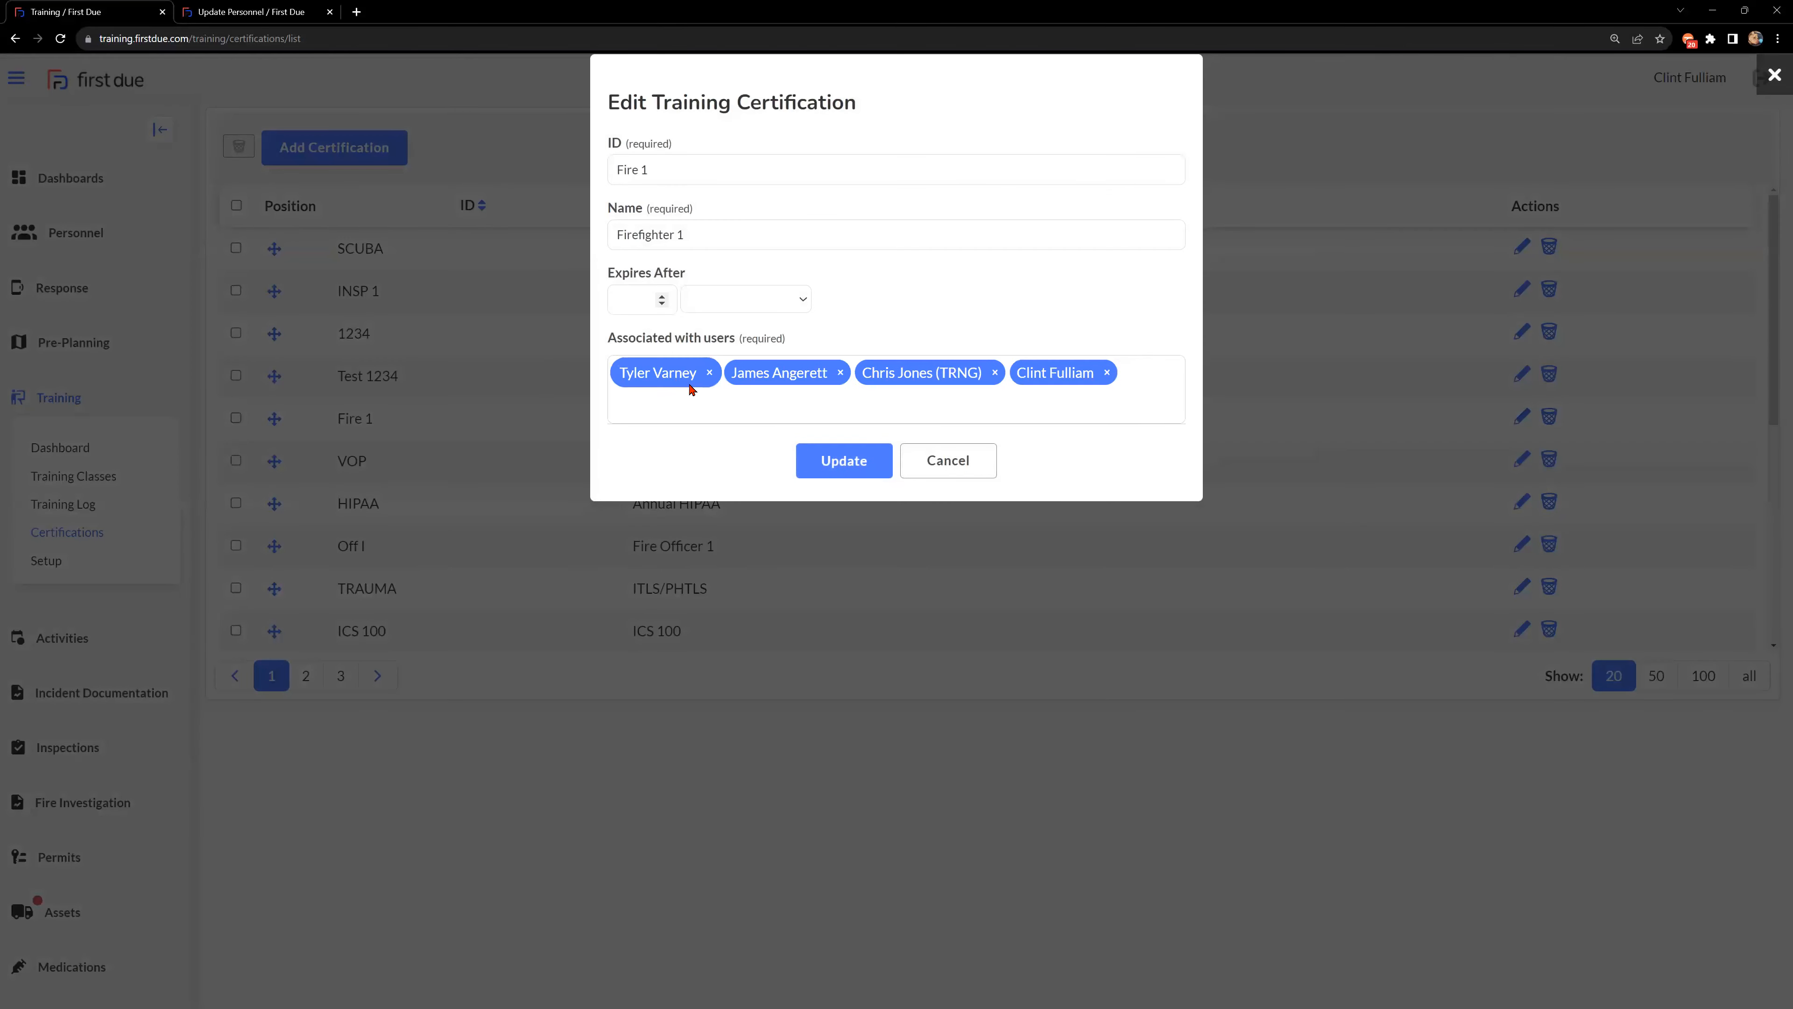
click(713, 400)
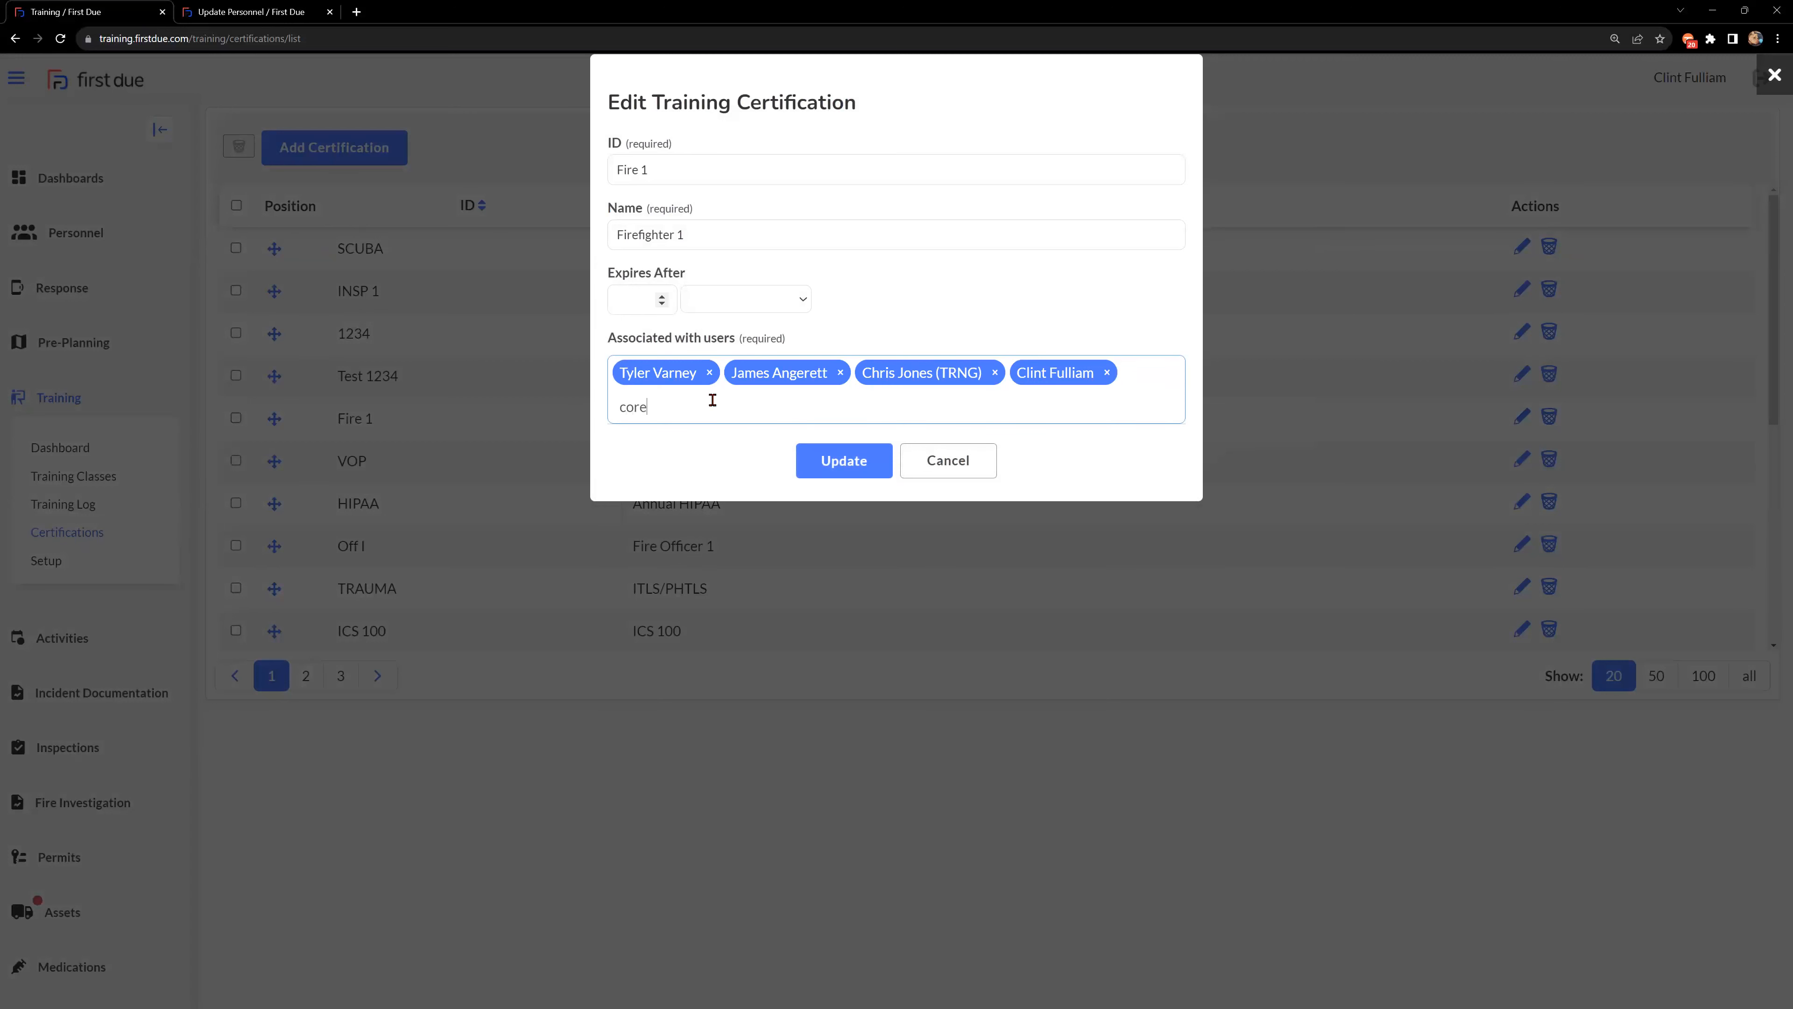
click(693, 447)
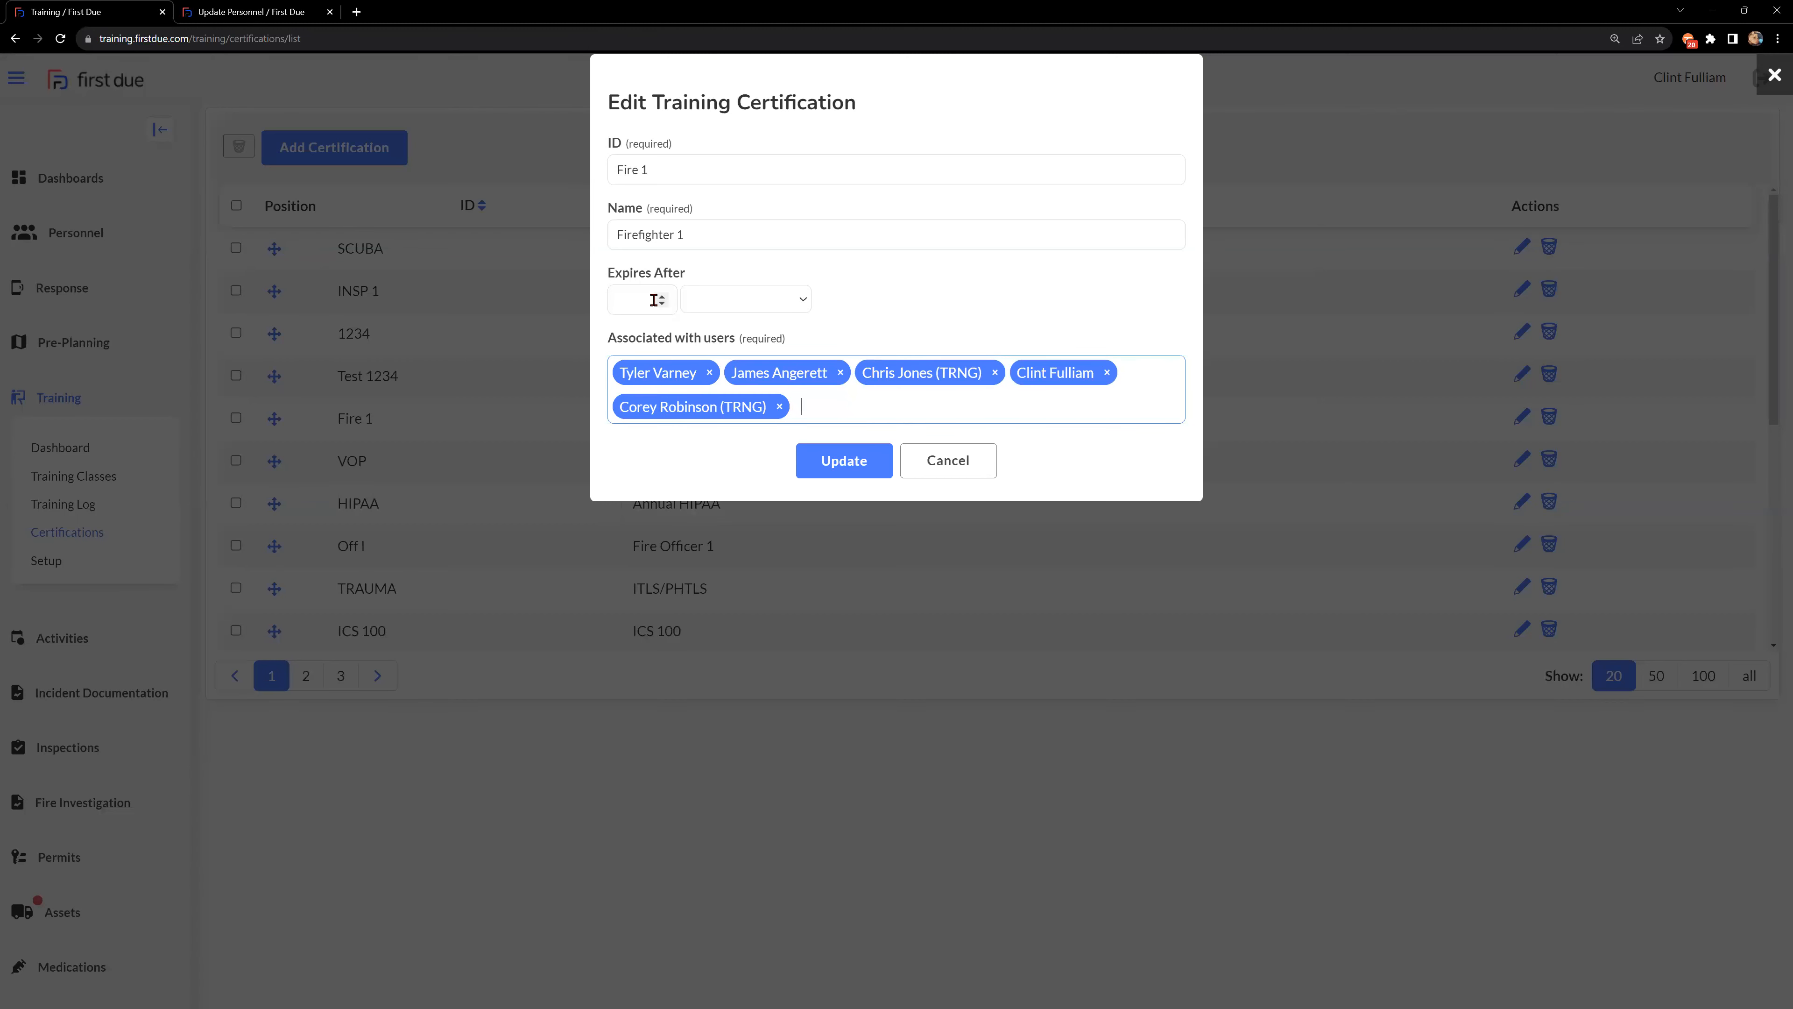
click(937, 469)
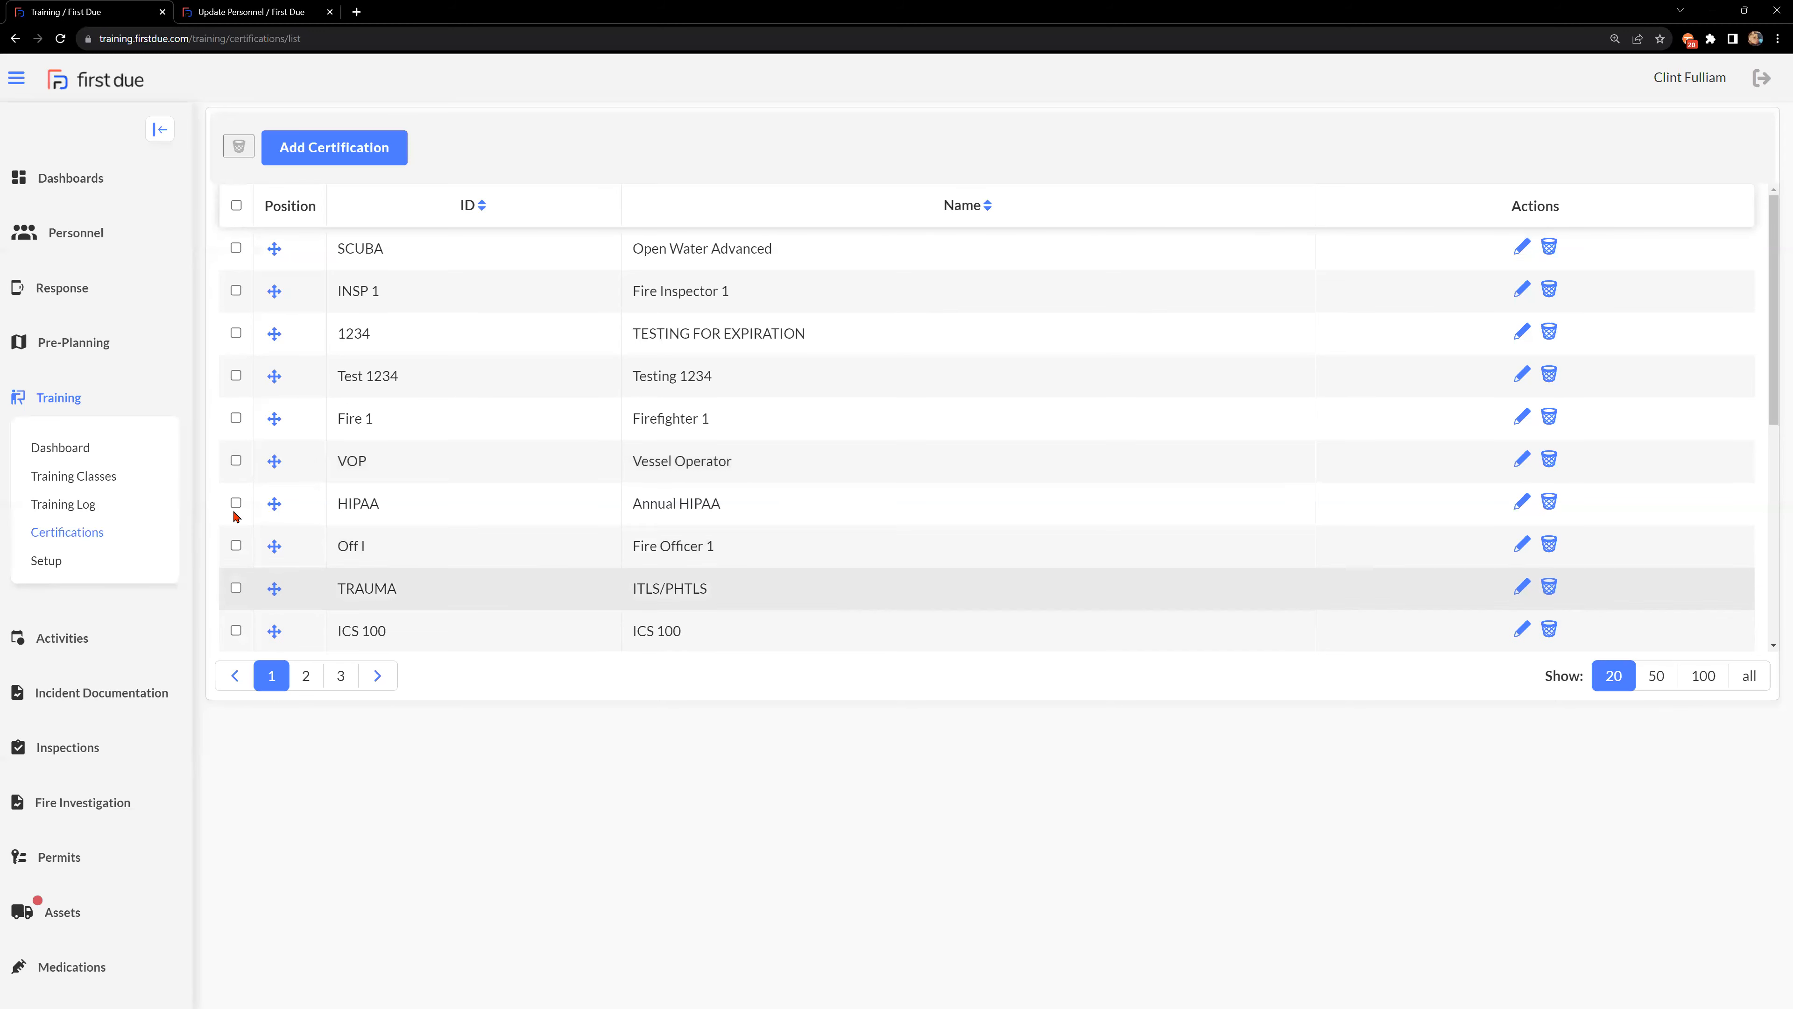
Switch to the already open personnel record and view its certifications.
click(74, 233)
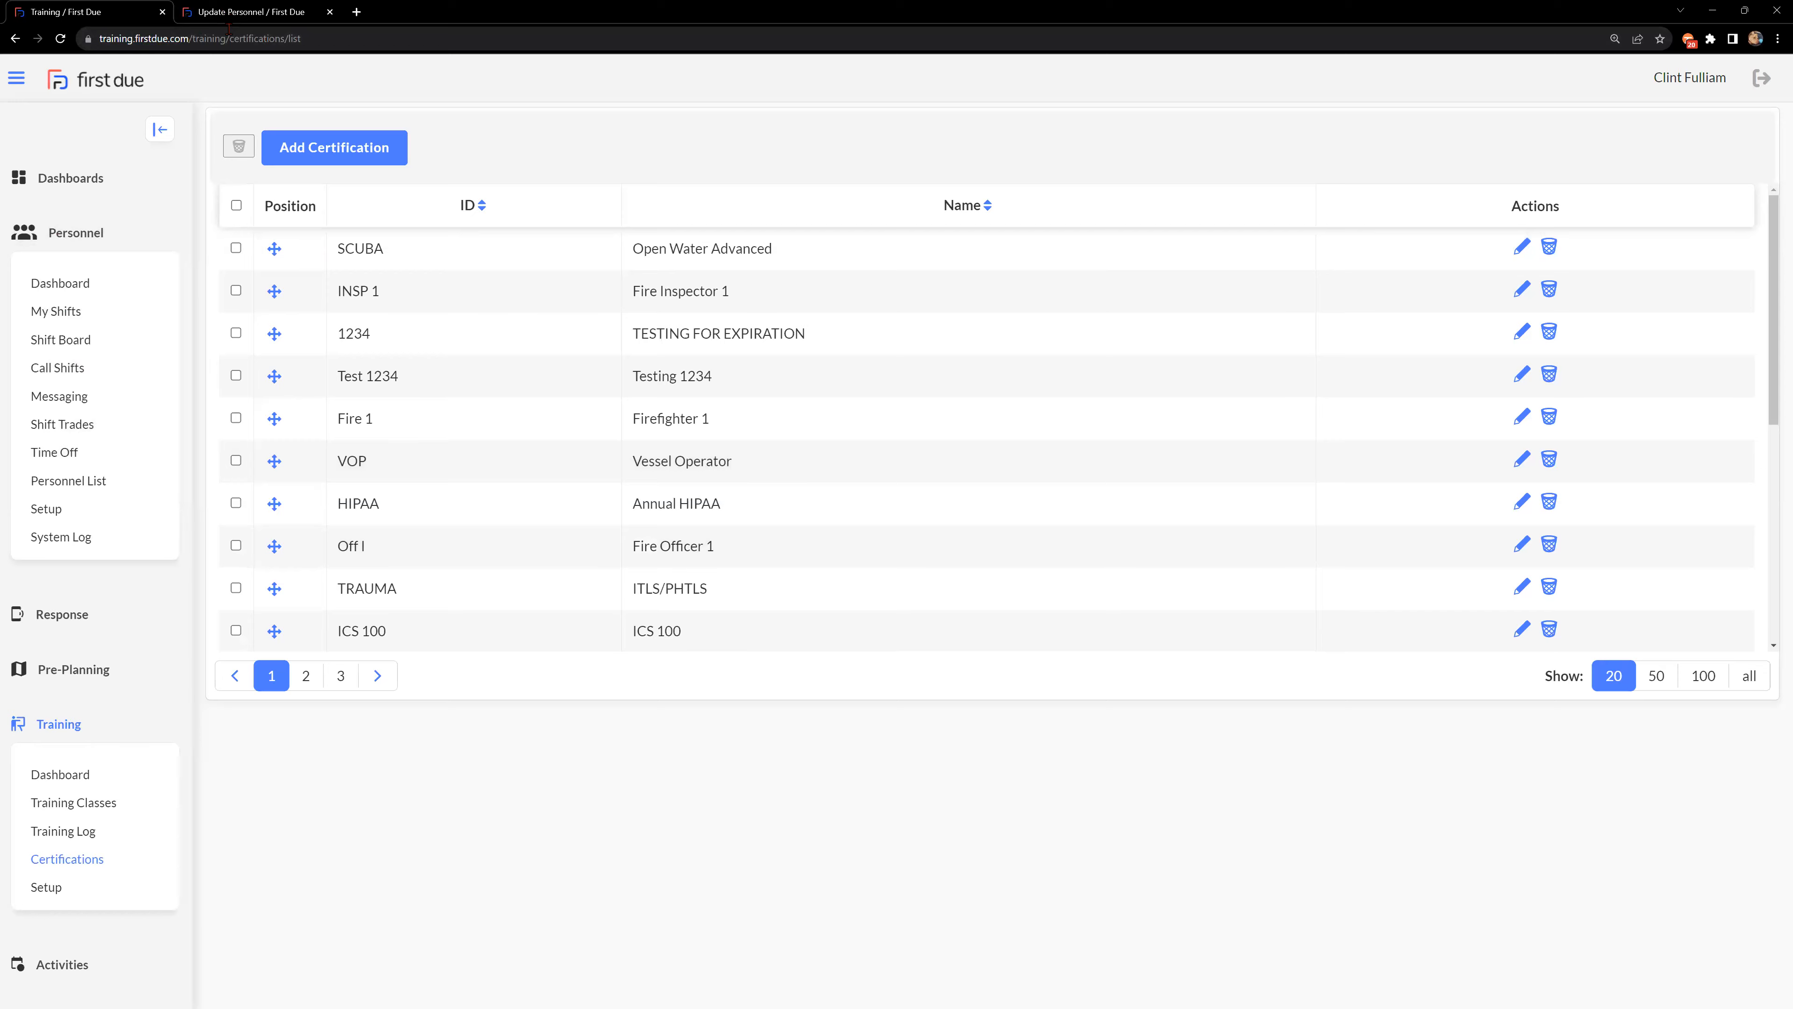
key(ctrl+Tab)
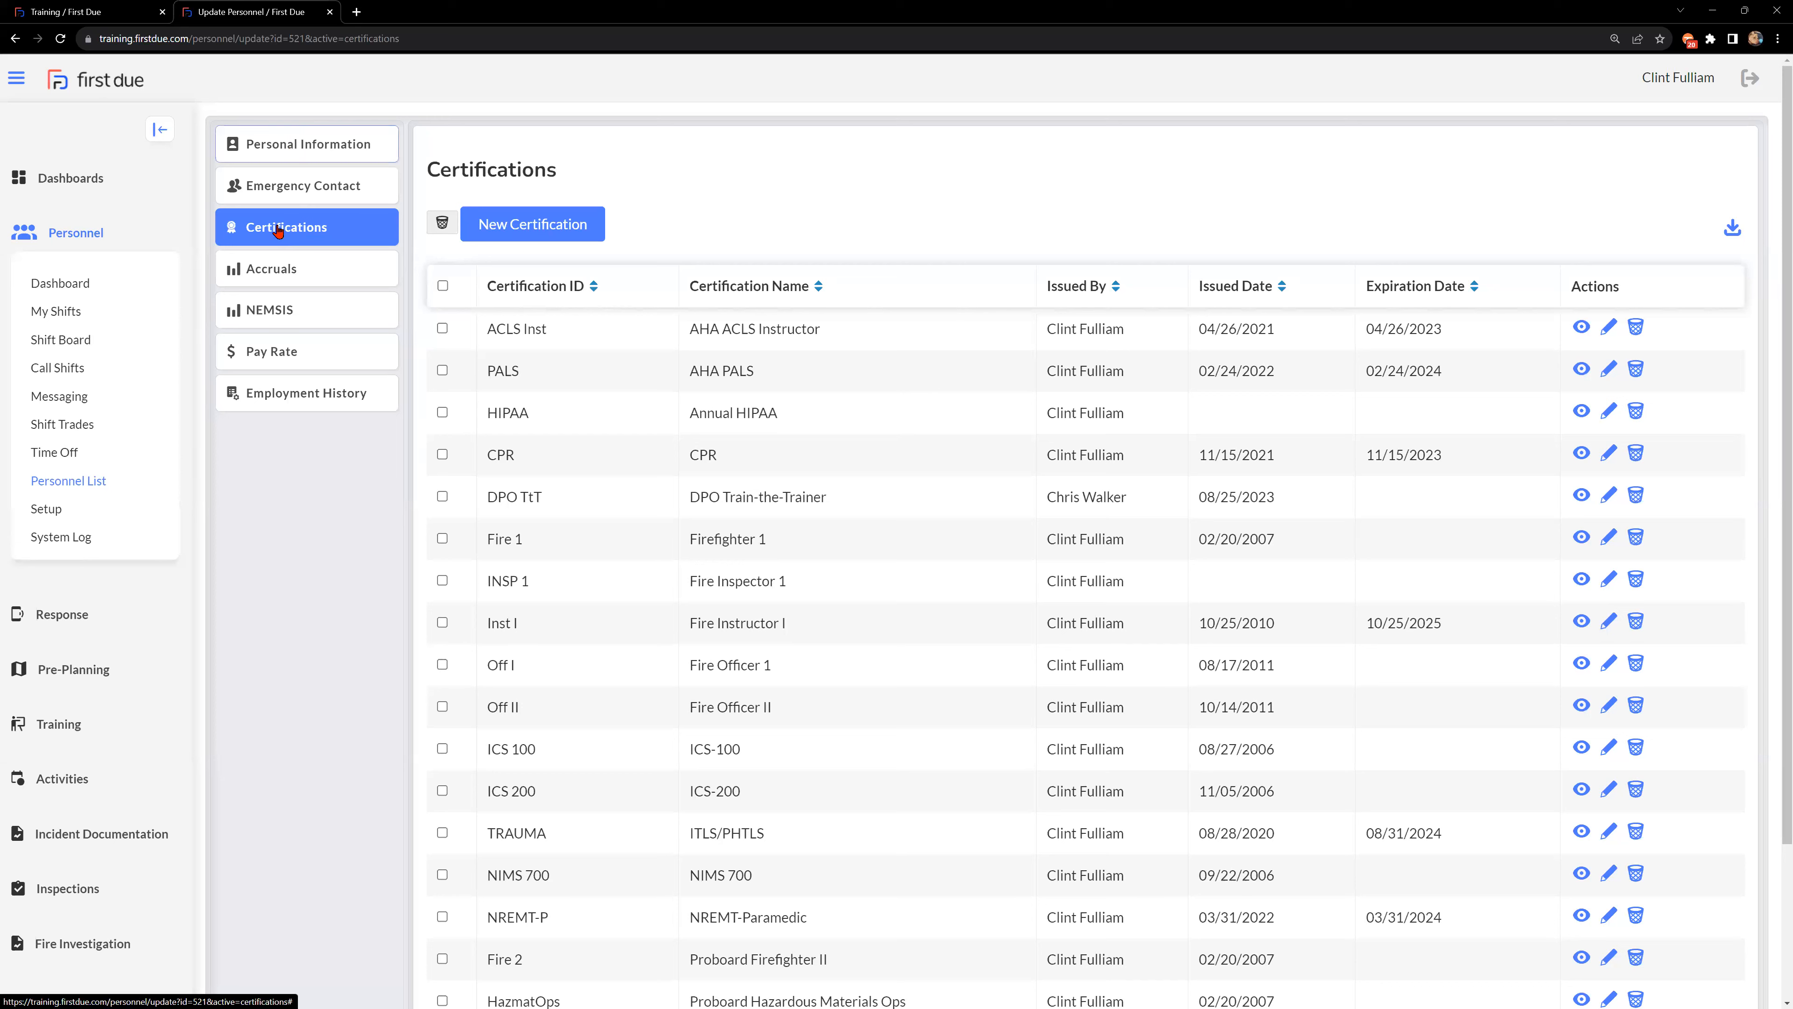
View the AHA ACLS Instructor certification's logs, and review its editable dates and attachment options without saving changes.
click(1582, 328)
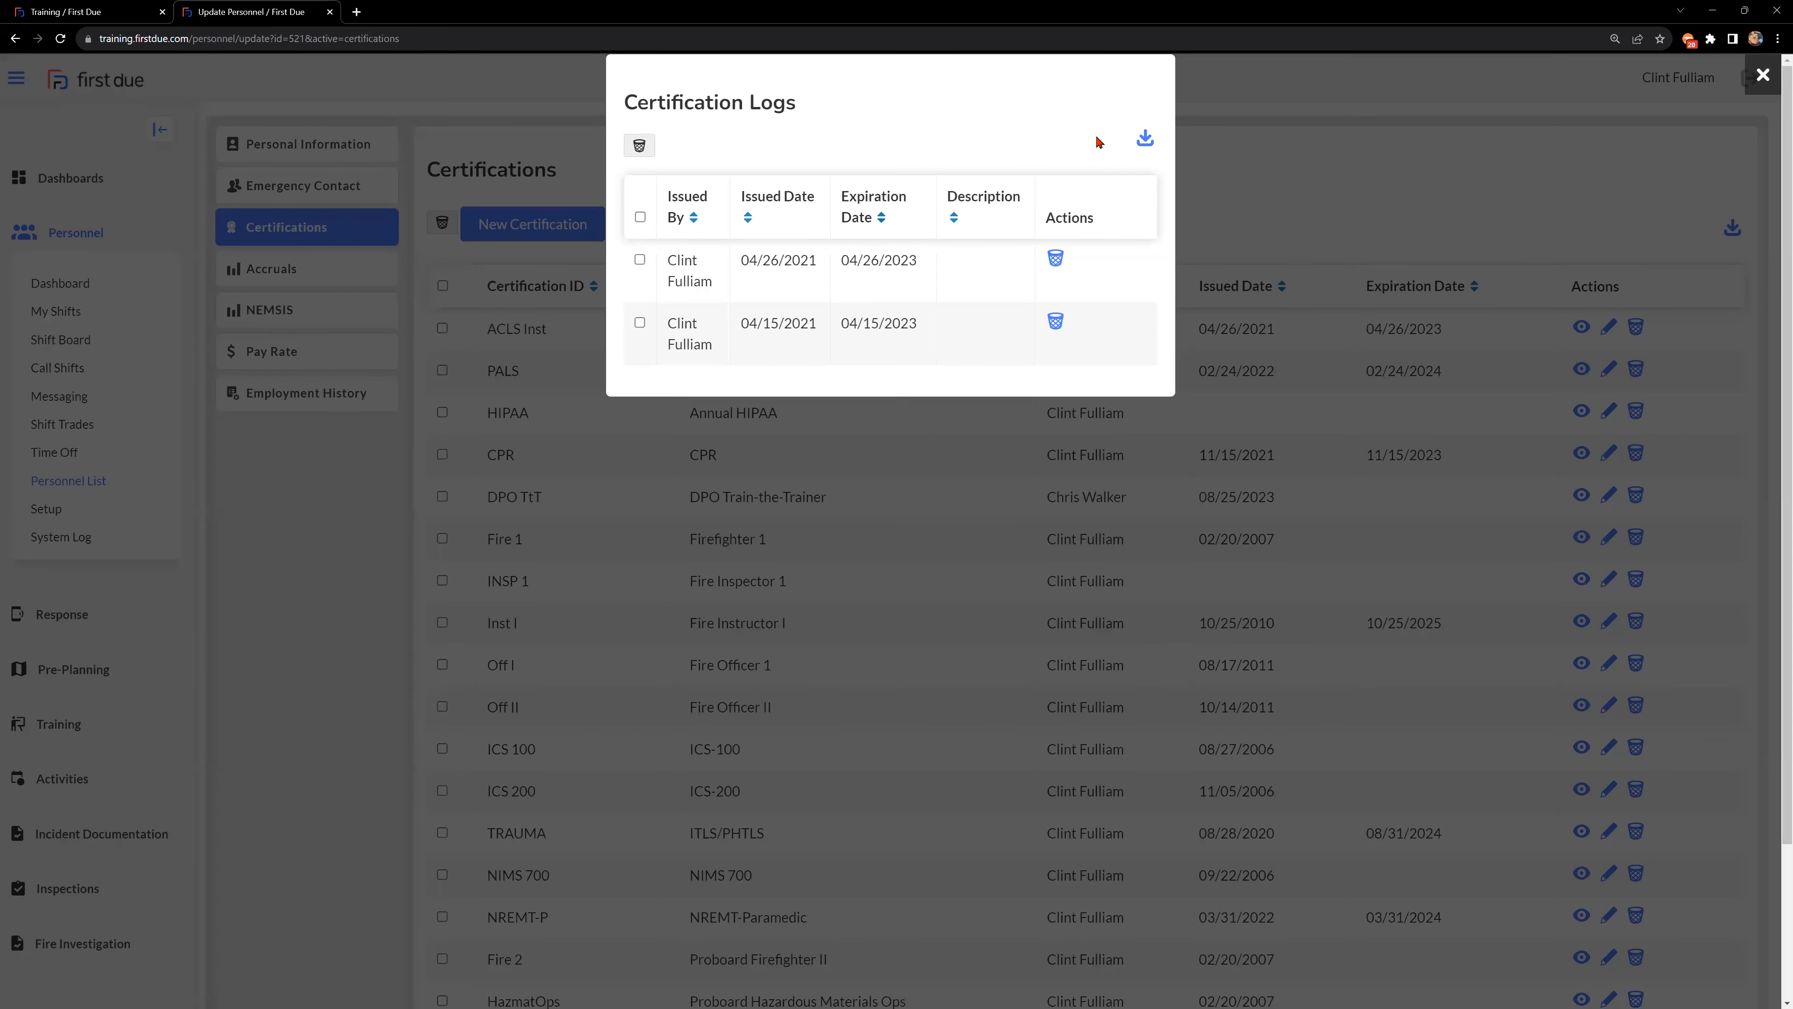
click(1684, 163)
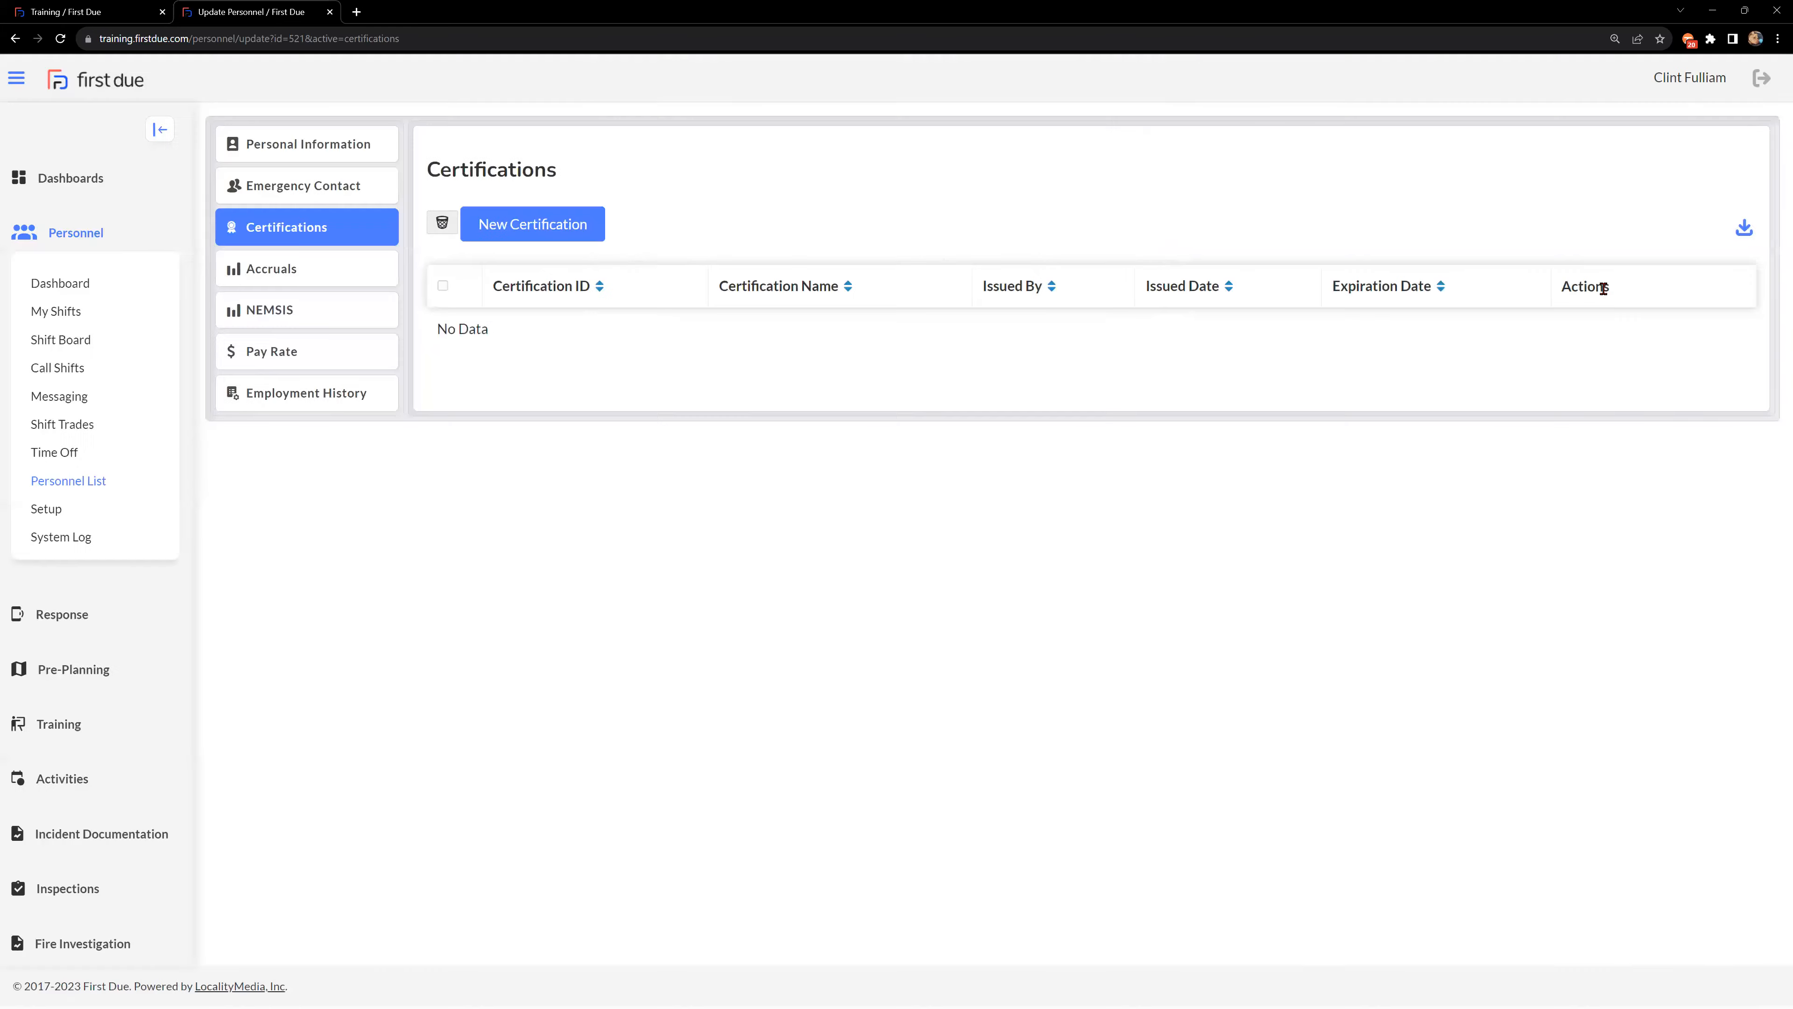
click(1608, 329)
click(782, 169)
click(831, 154)
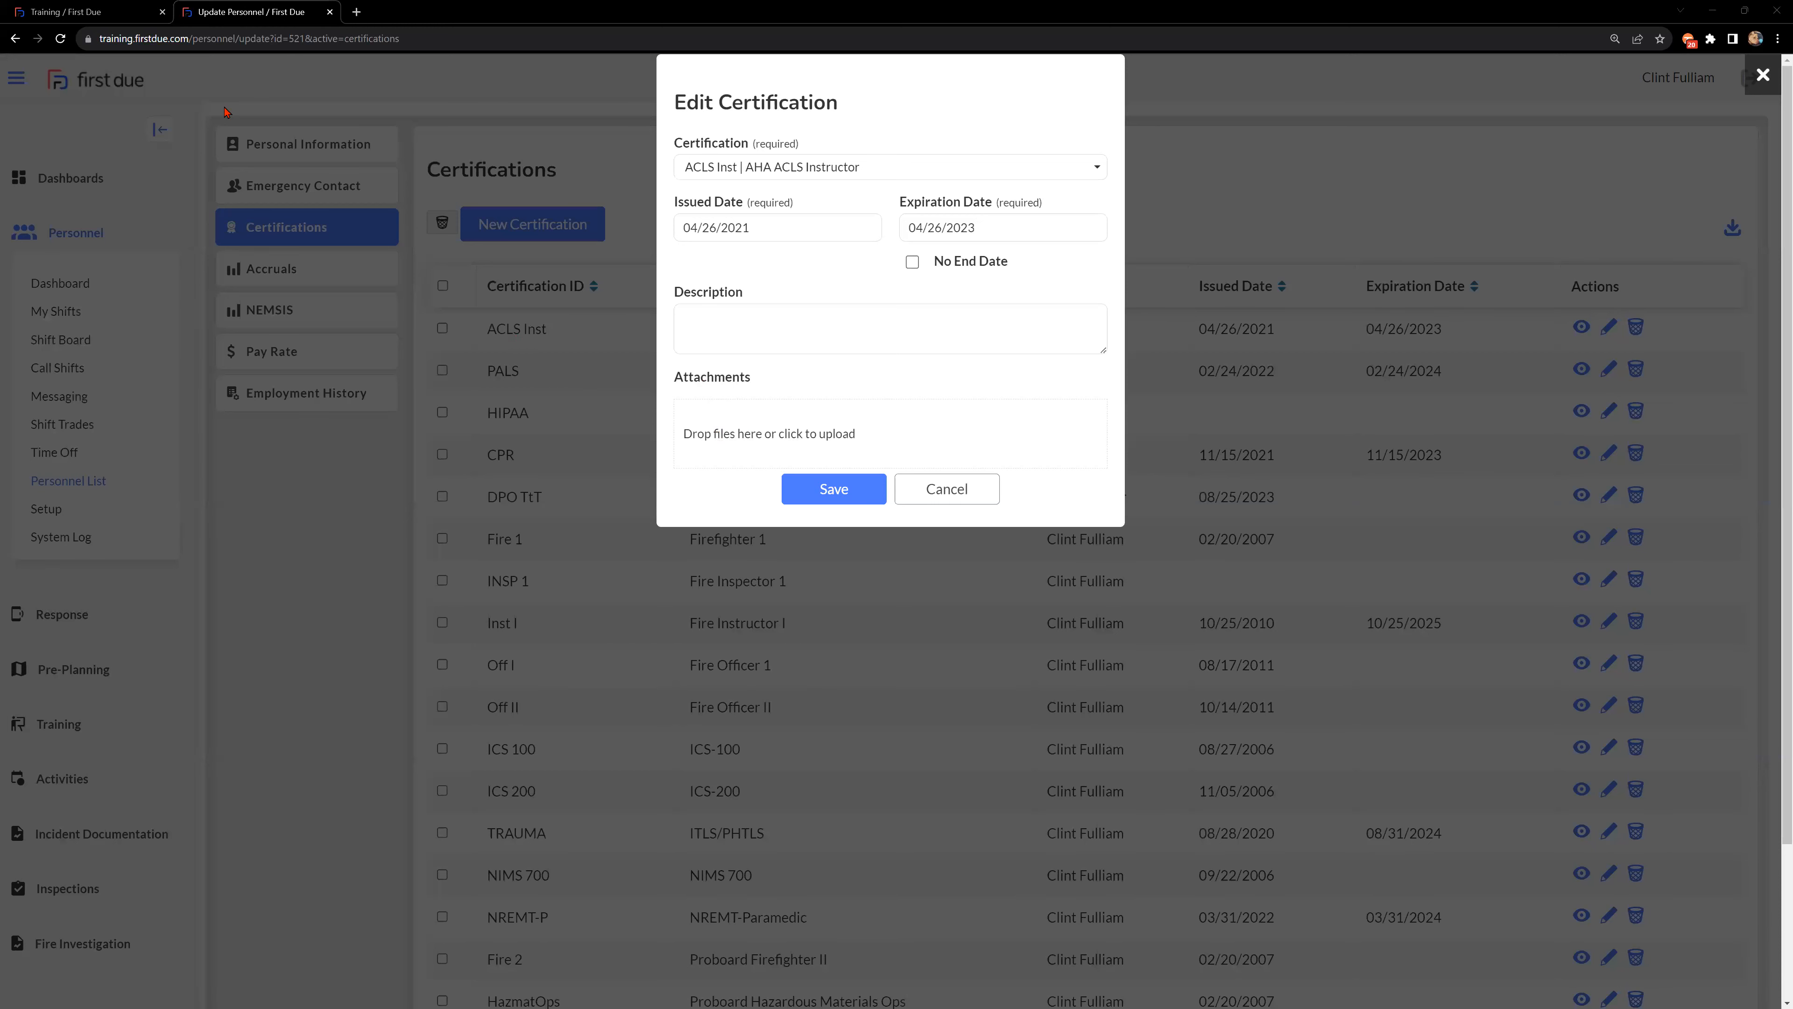
click(621, 357)
click(968, 489)
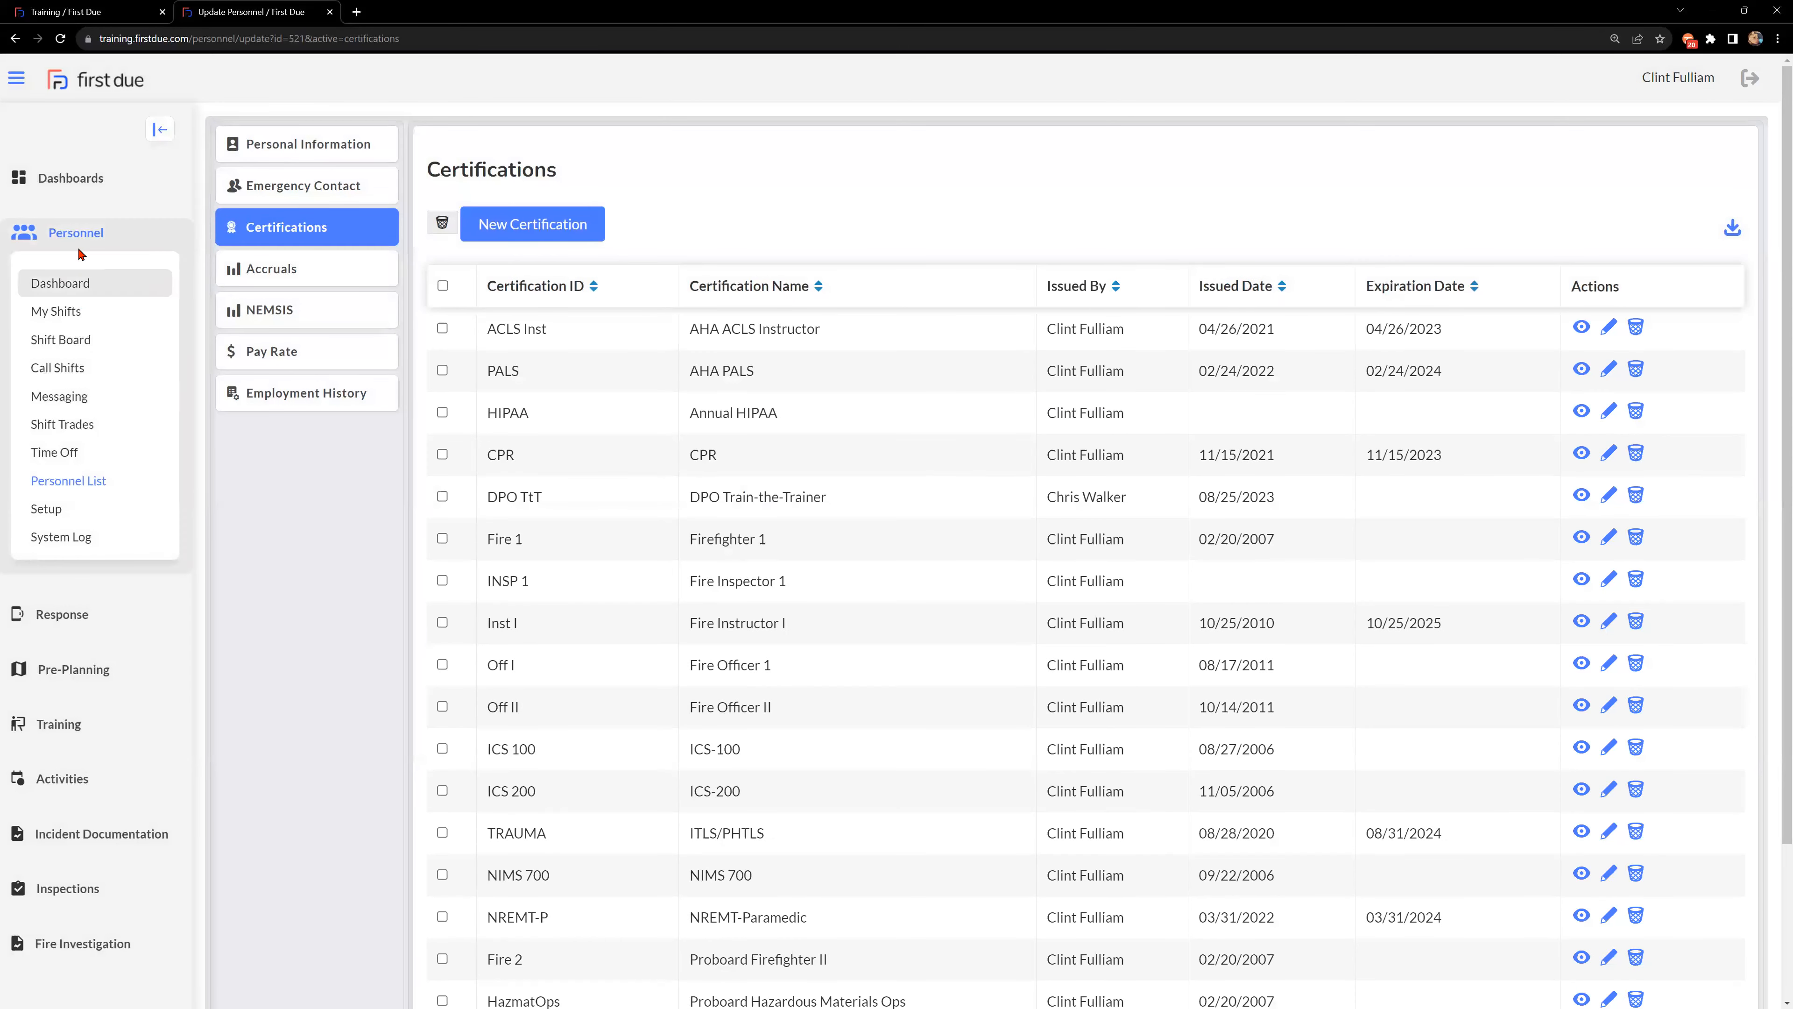
Review the certification choices and fields available for adding a new certification to the personnel record, and cancel the entry.
click(498, 225)
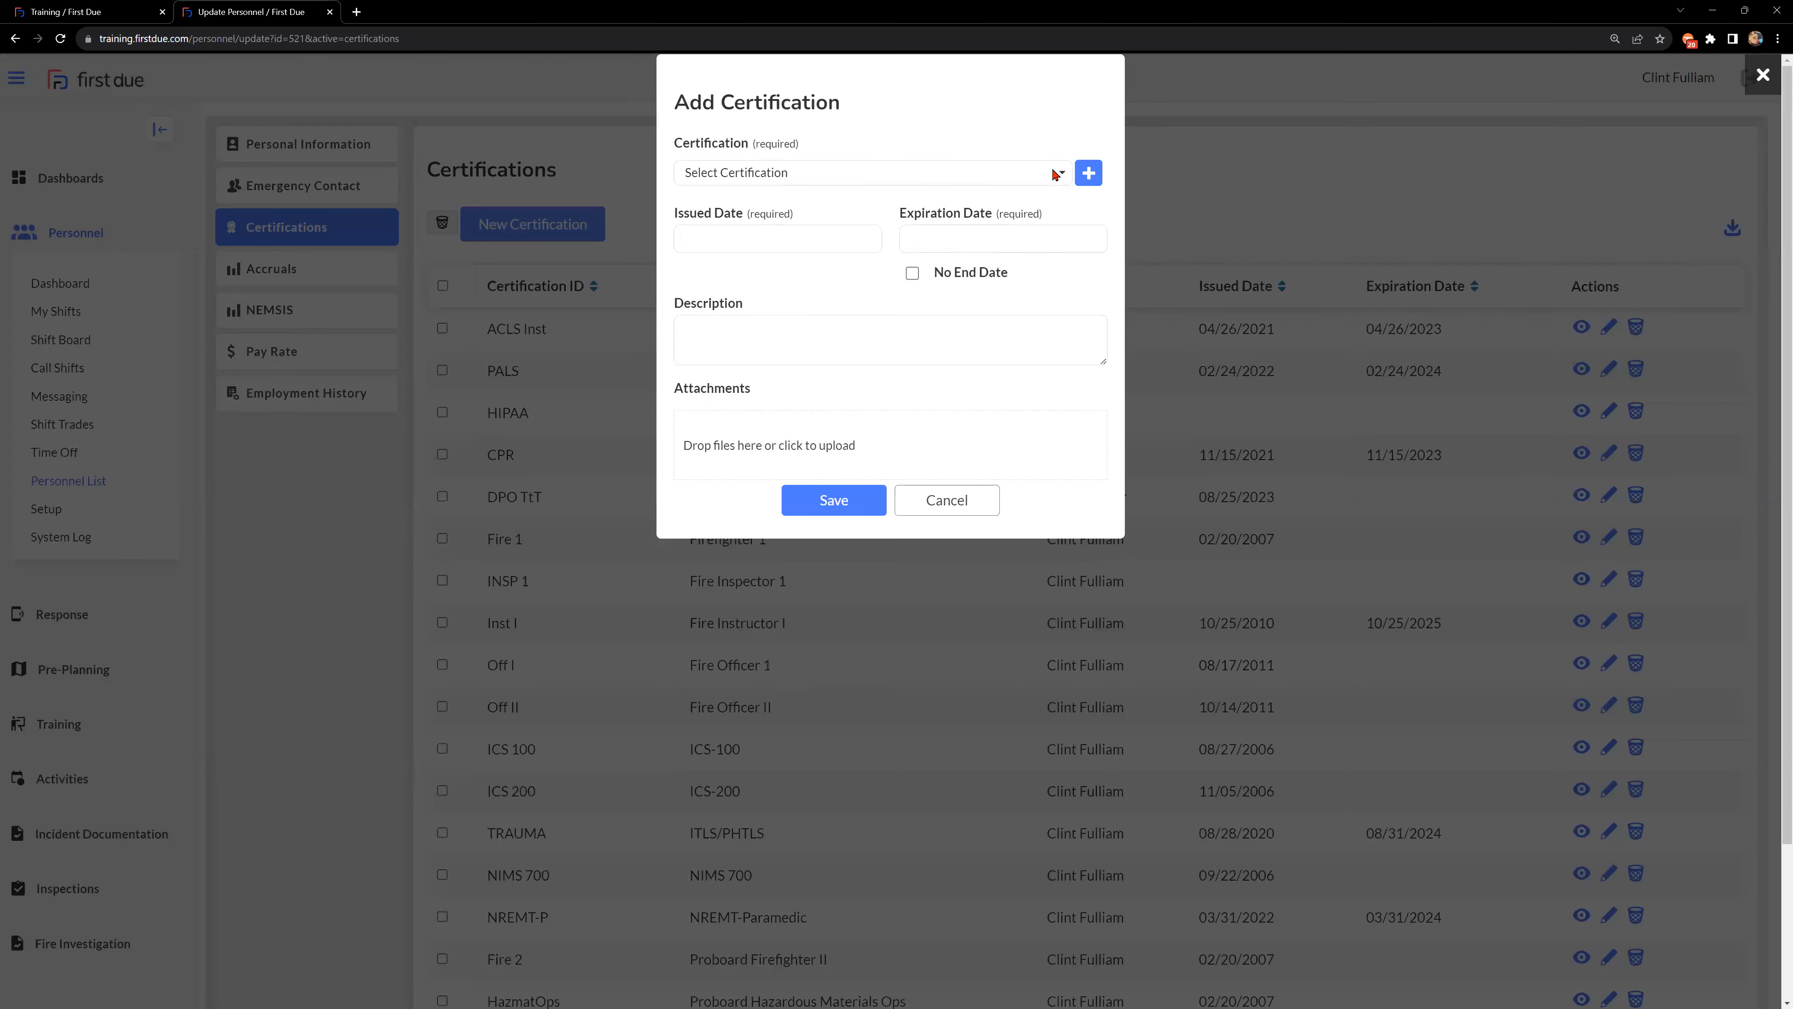
click(1052, 175)
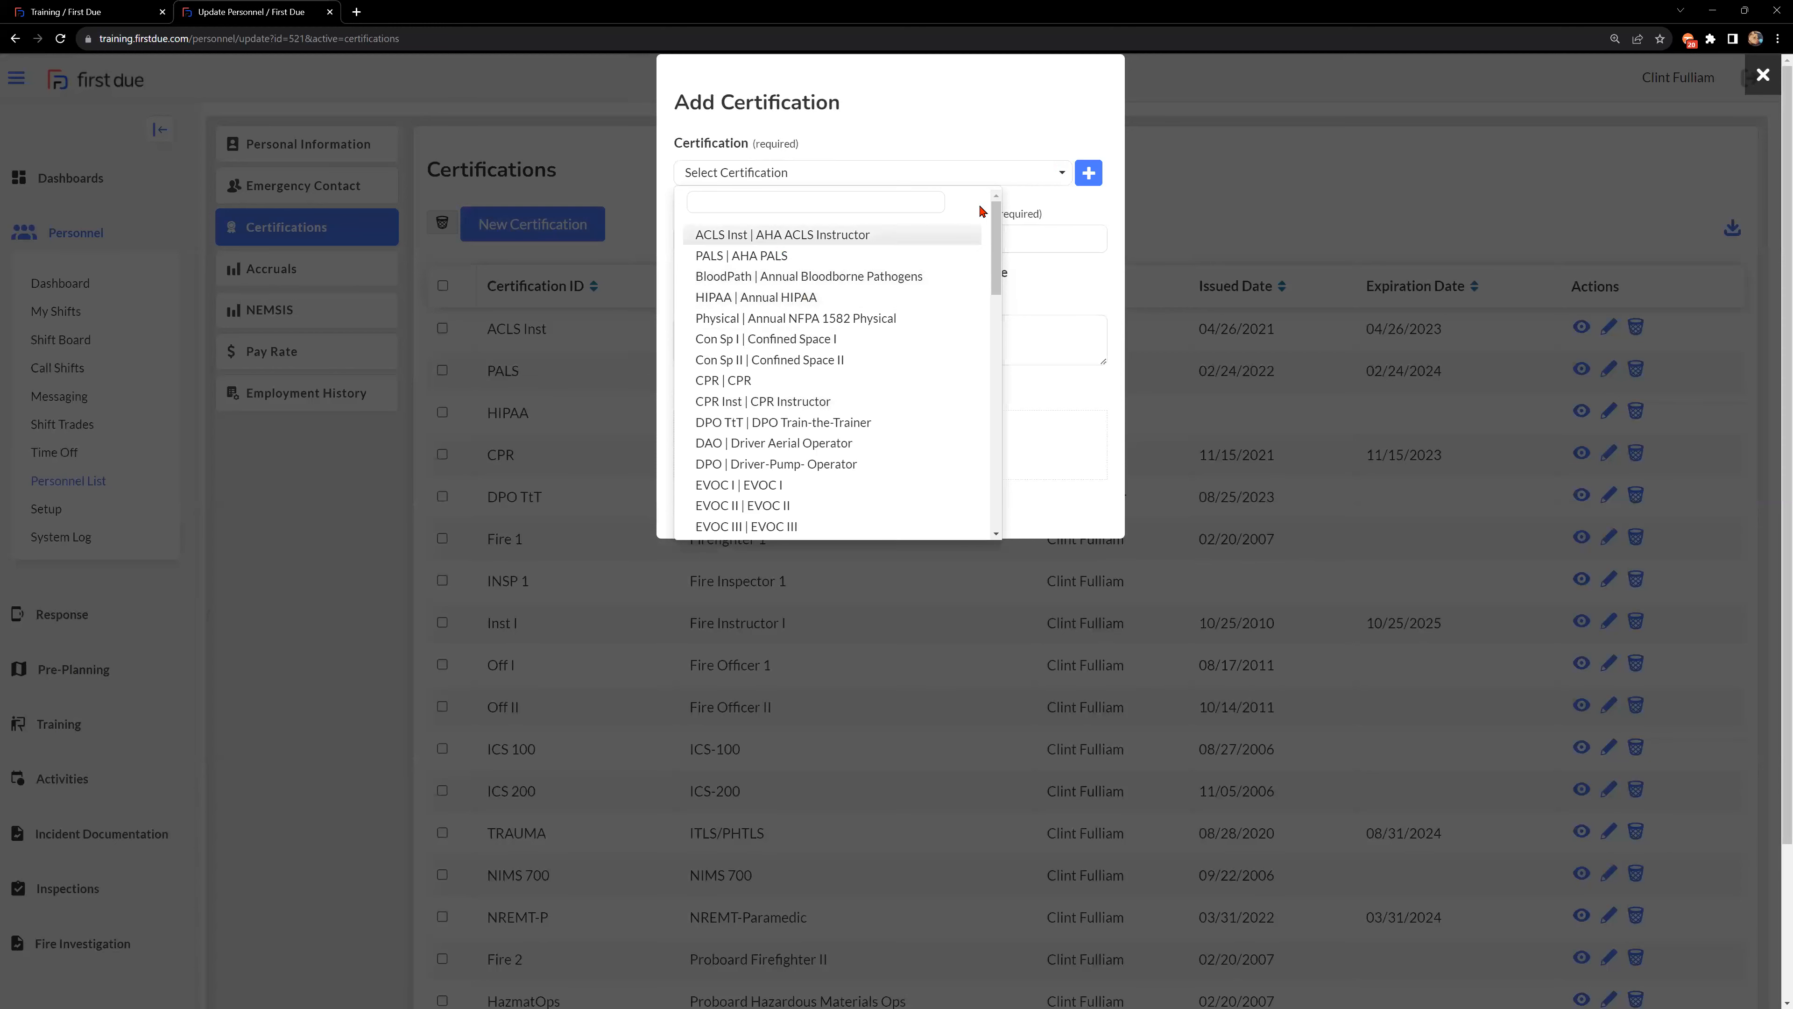
scroll(869, 283, down, 3)
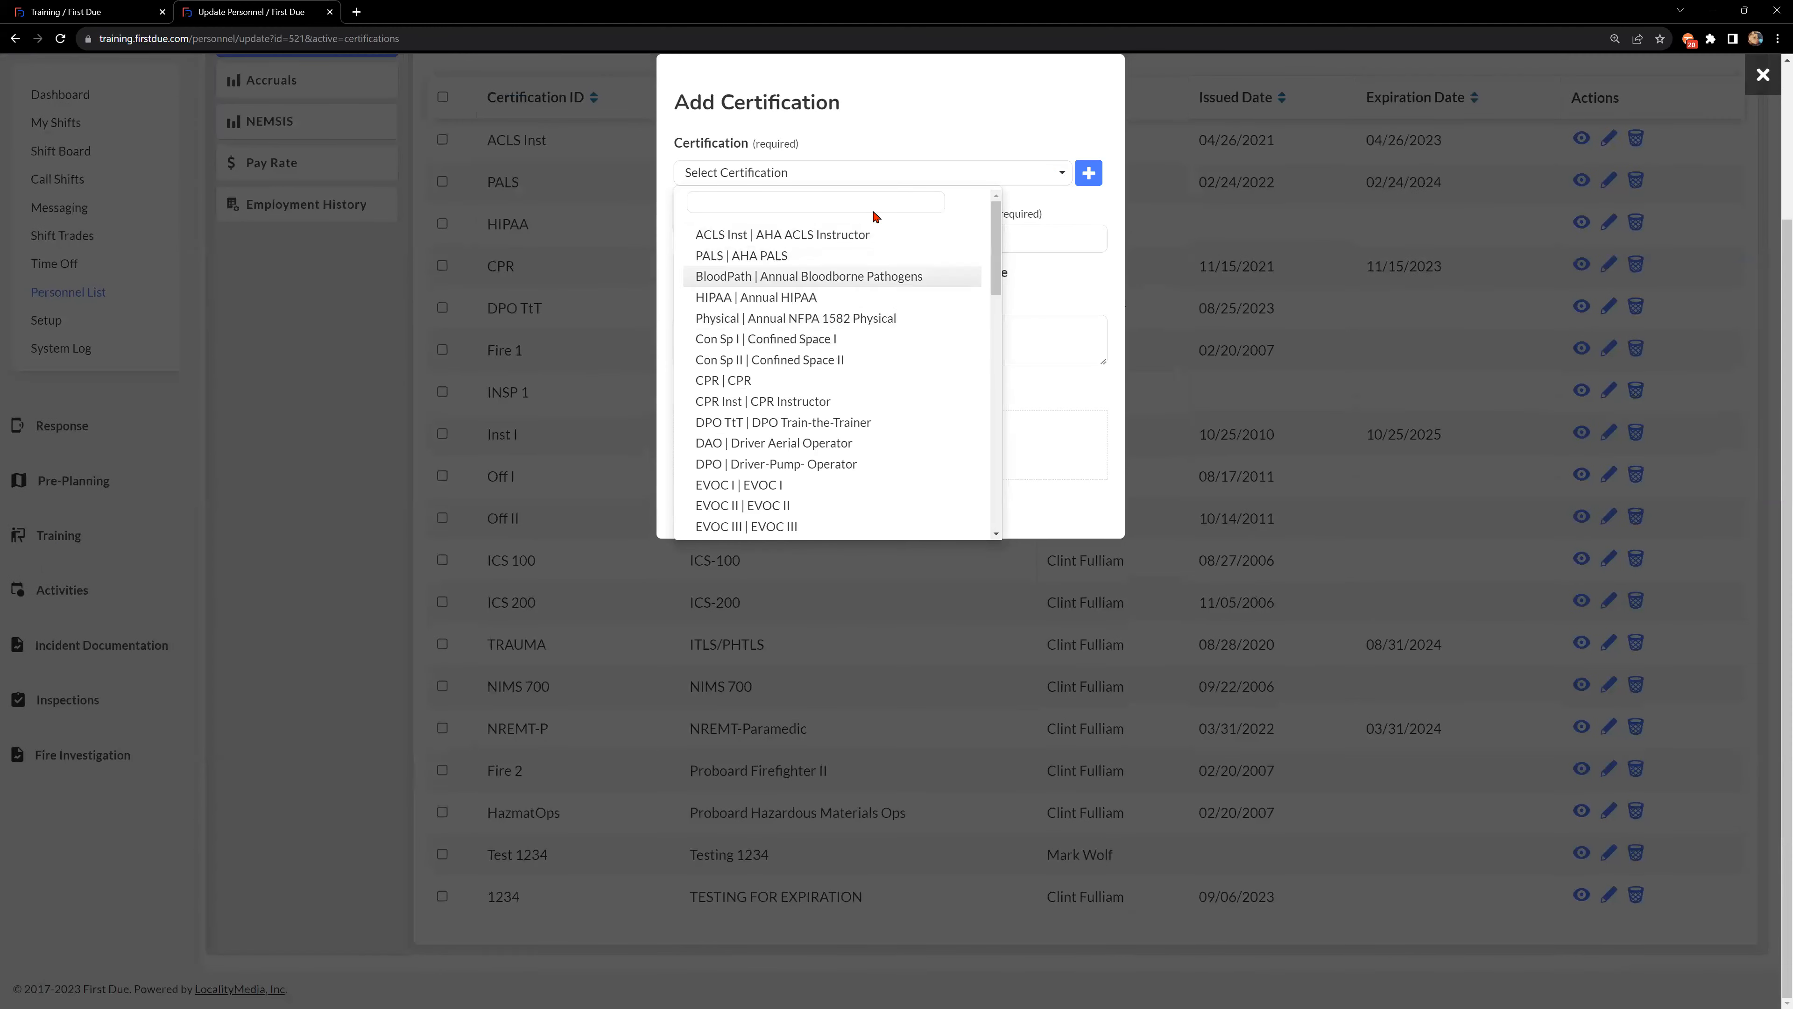
click(876, 181)
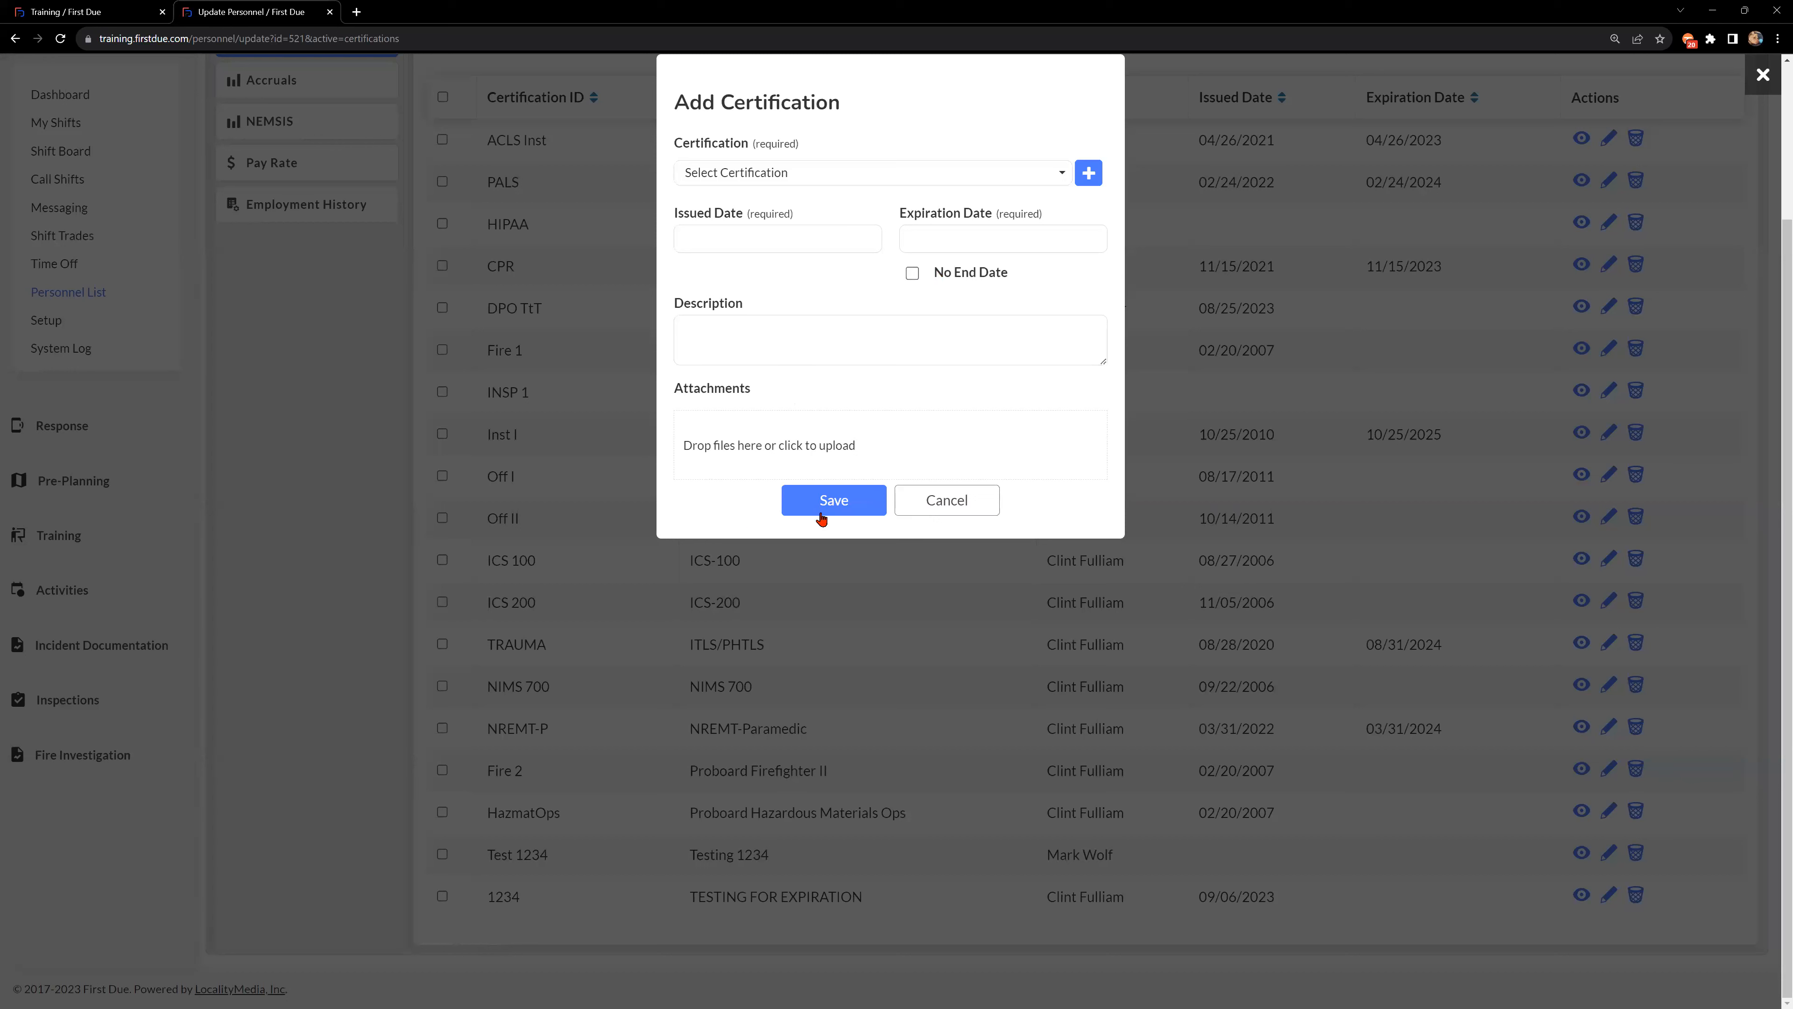
click(943, 503)
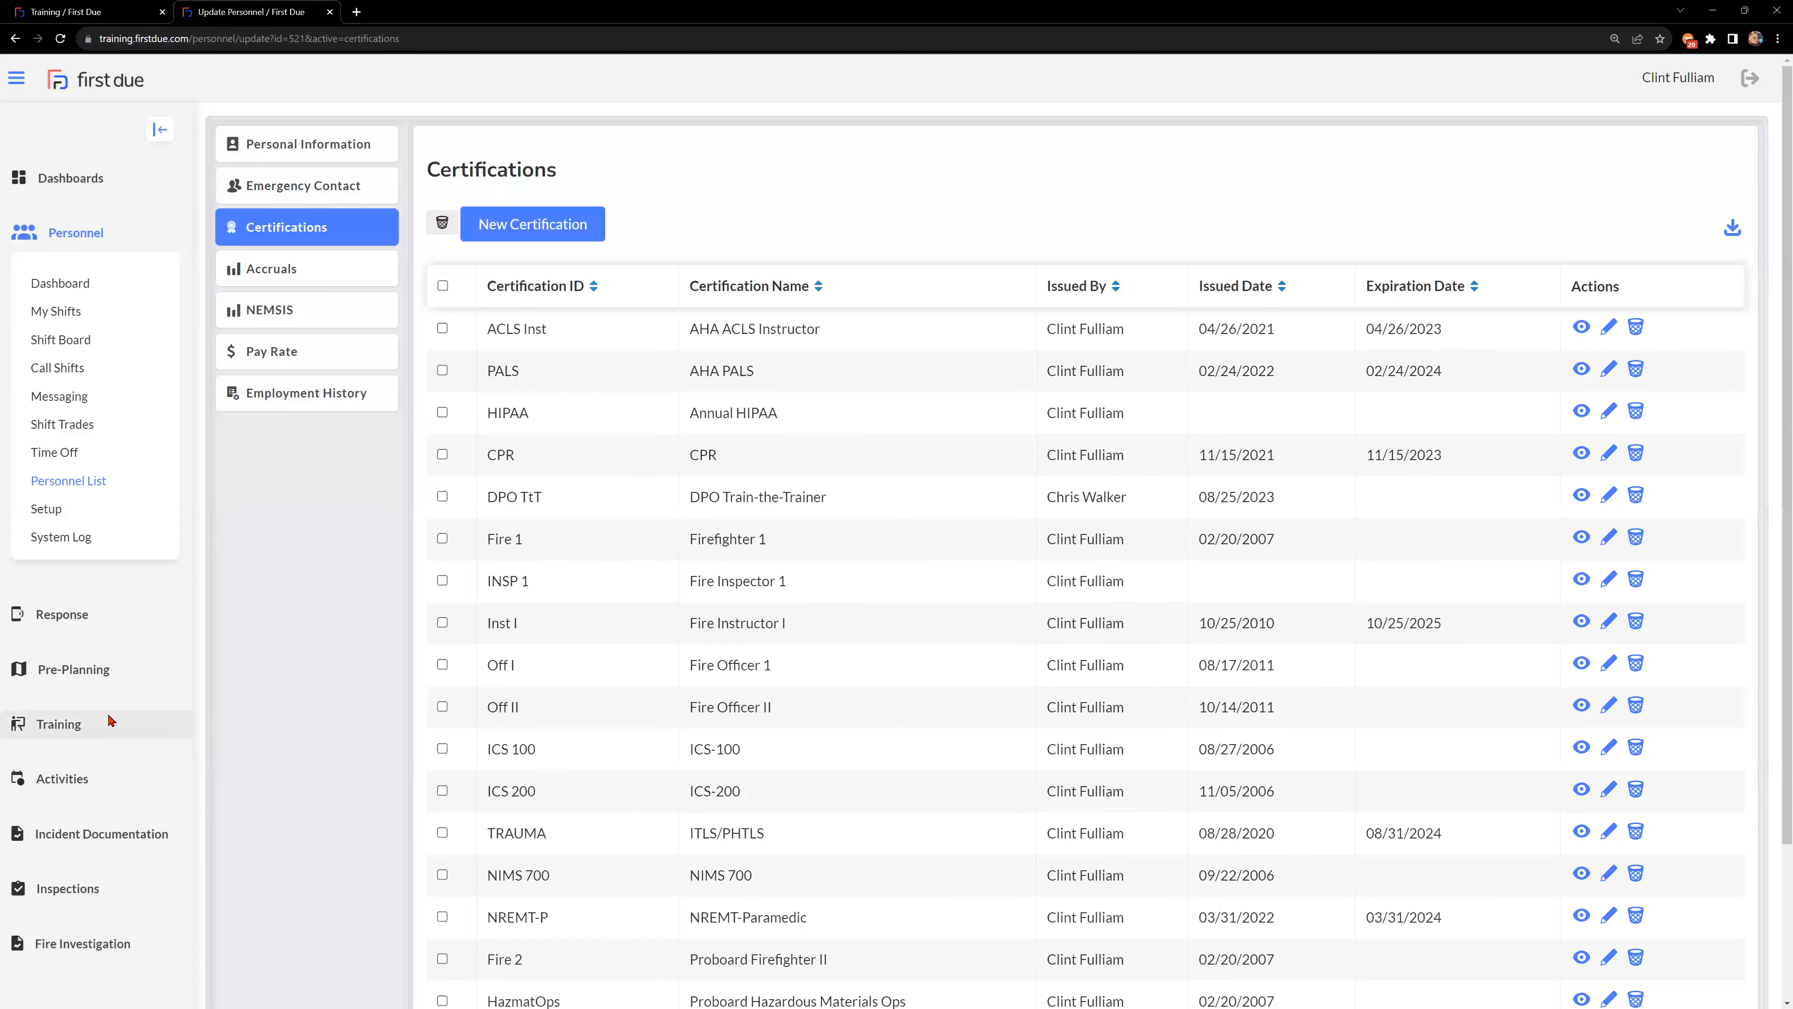
Open the Training module's Setup page from the personnel record.
scroll(106, 721, down, 2)
click(76, 596)
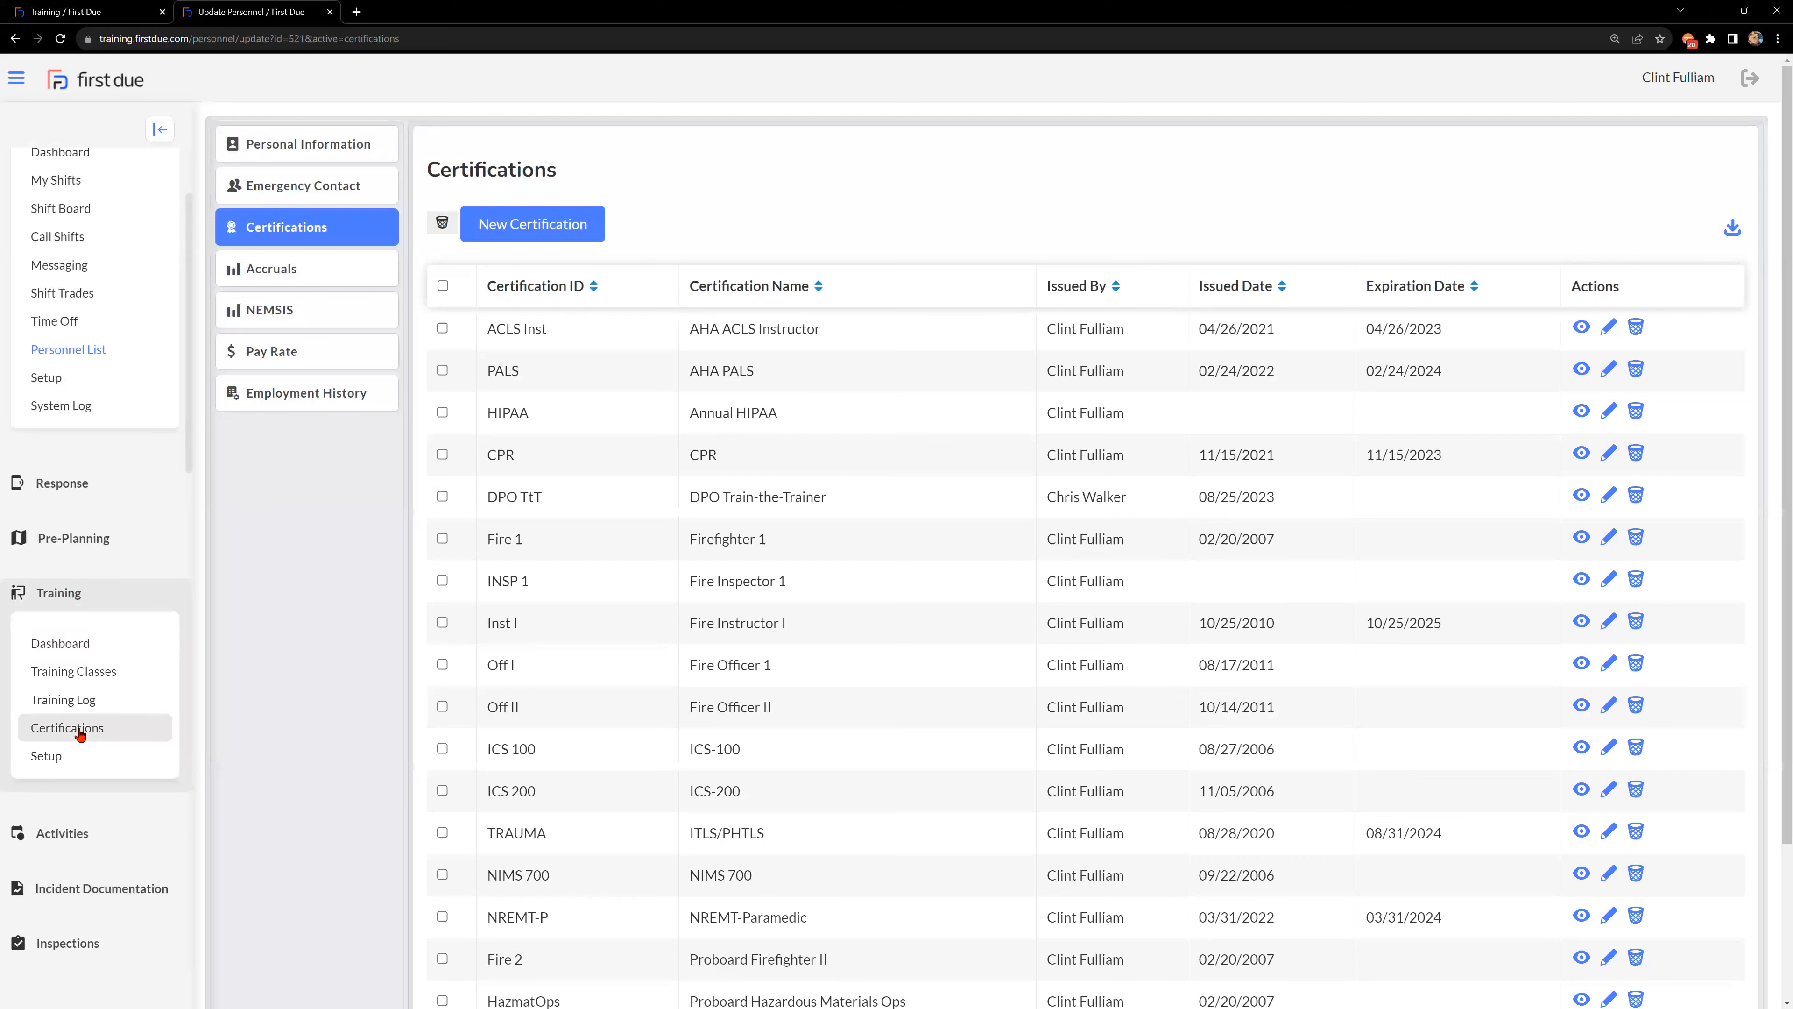
click(77, 754)
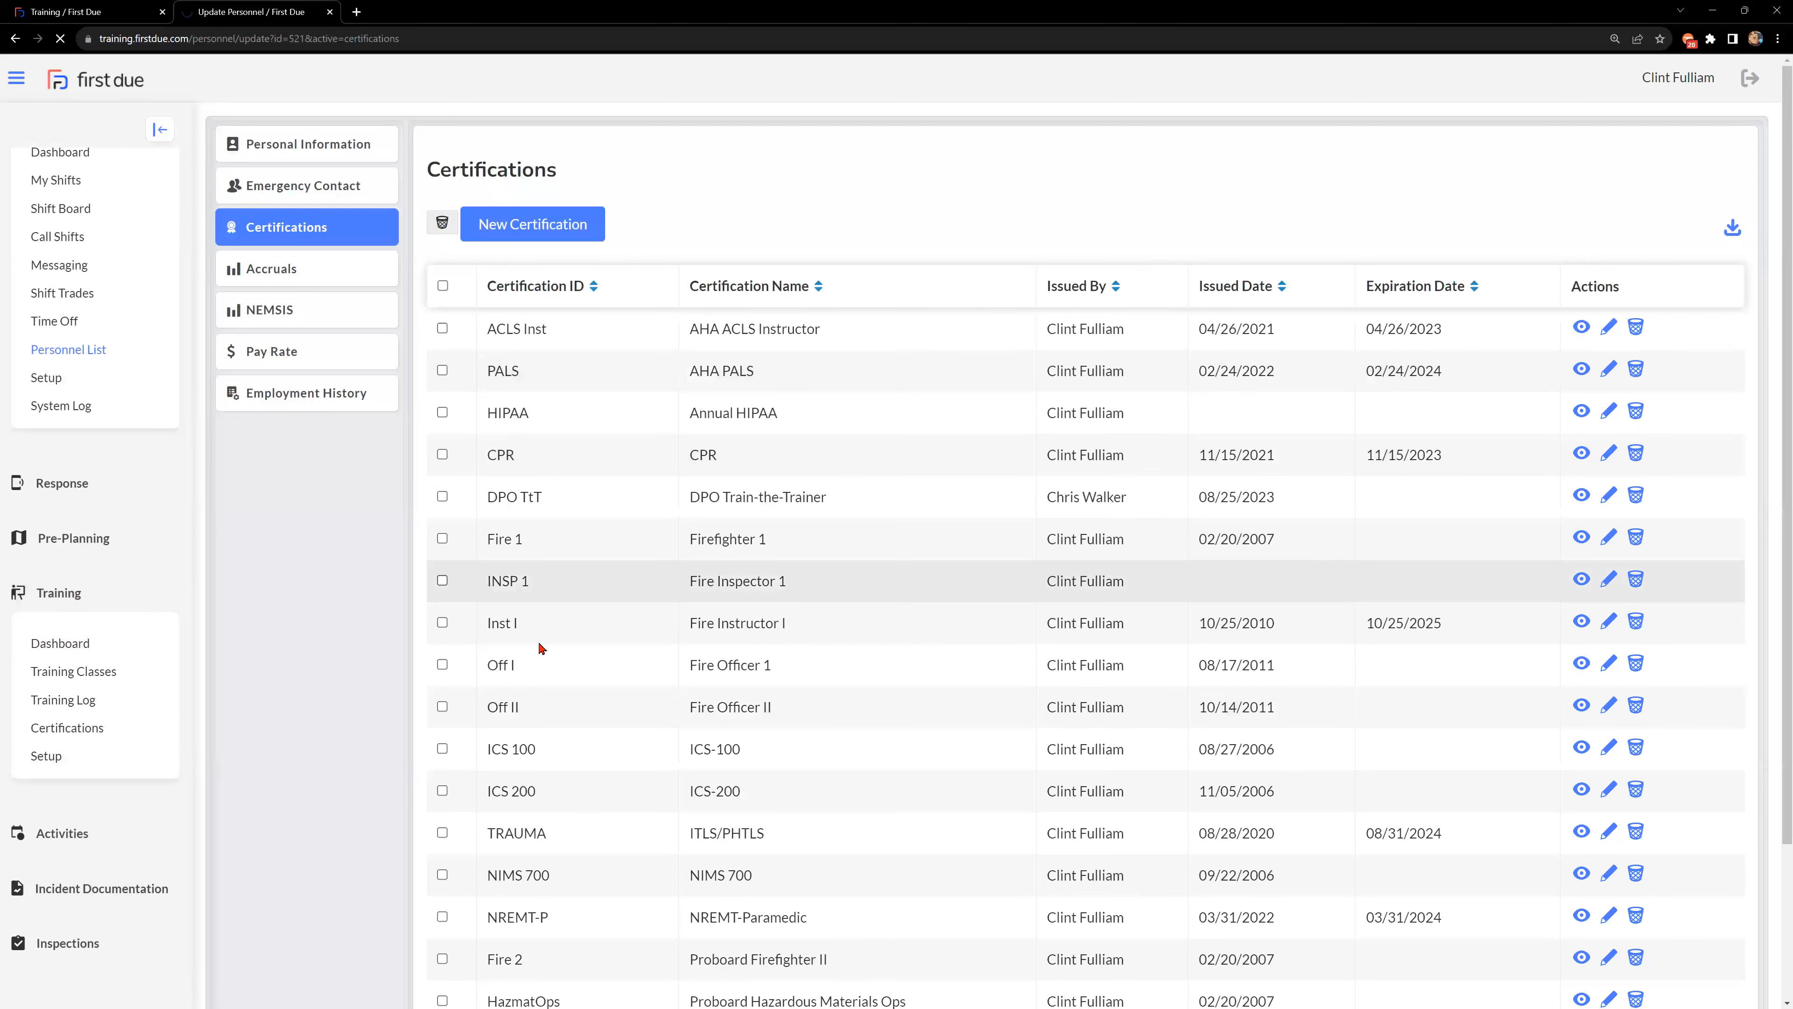